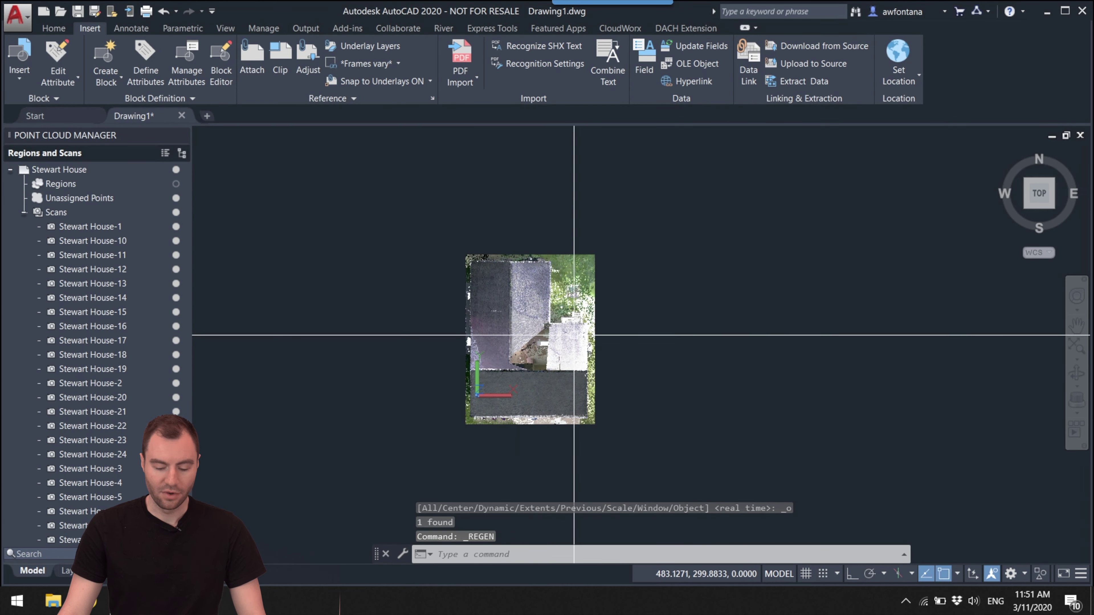
- Add a Top section plane to the Stewart House point cloud from the top view
scroll(473, 401, "up", 5)
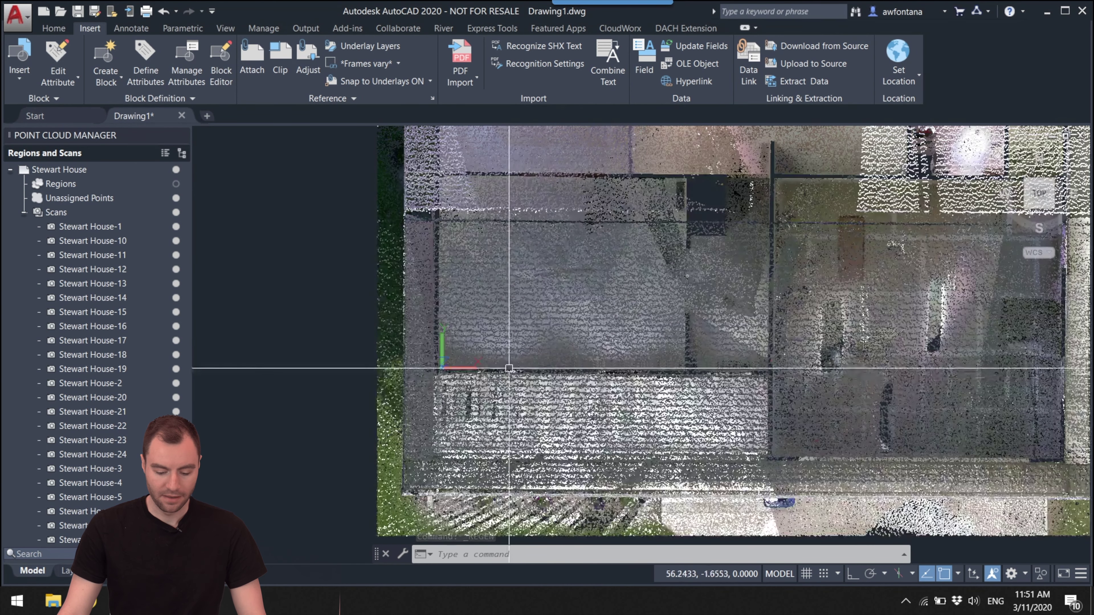
scroll(515, 369, "down", 6)
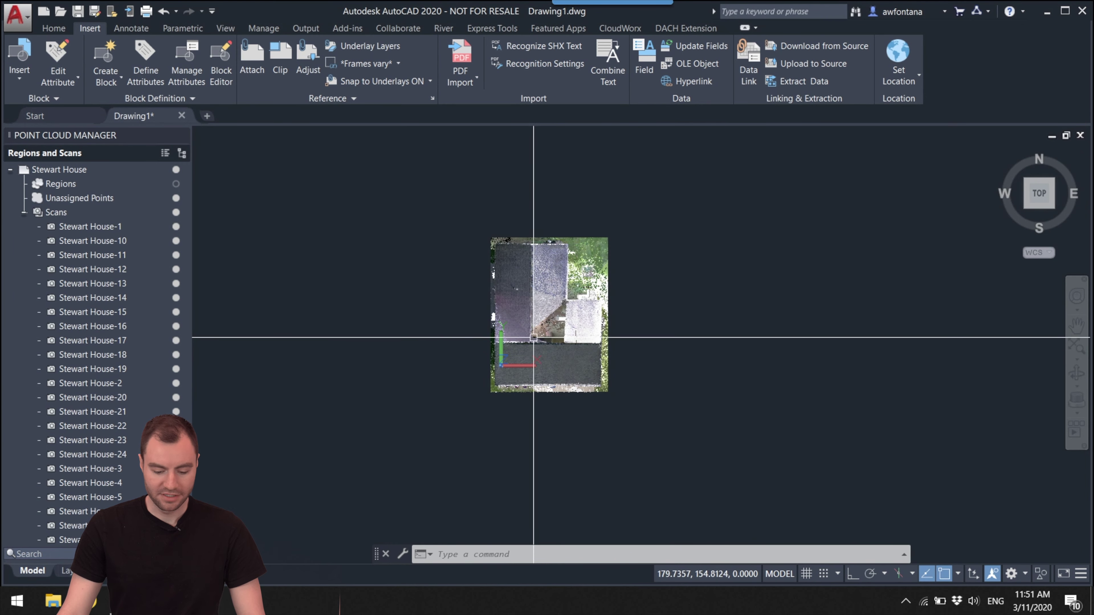
scroll(530, 339, "up", 3)
middle_click_drag(507, 383, 508, 279, "shift")
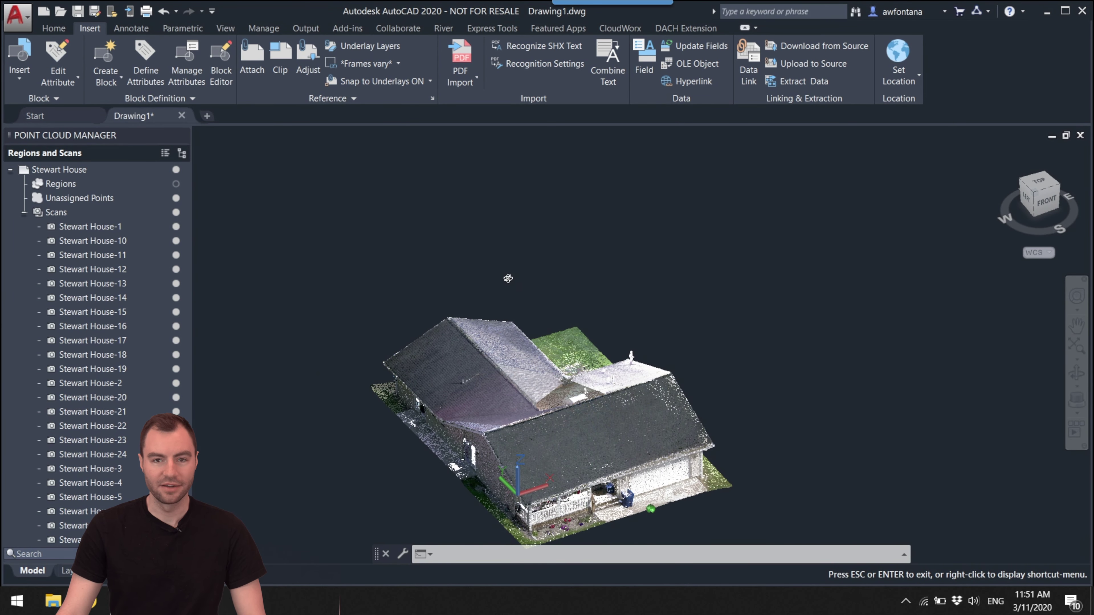
middle_click_drag(509, 278, 779, 286, "shift")
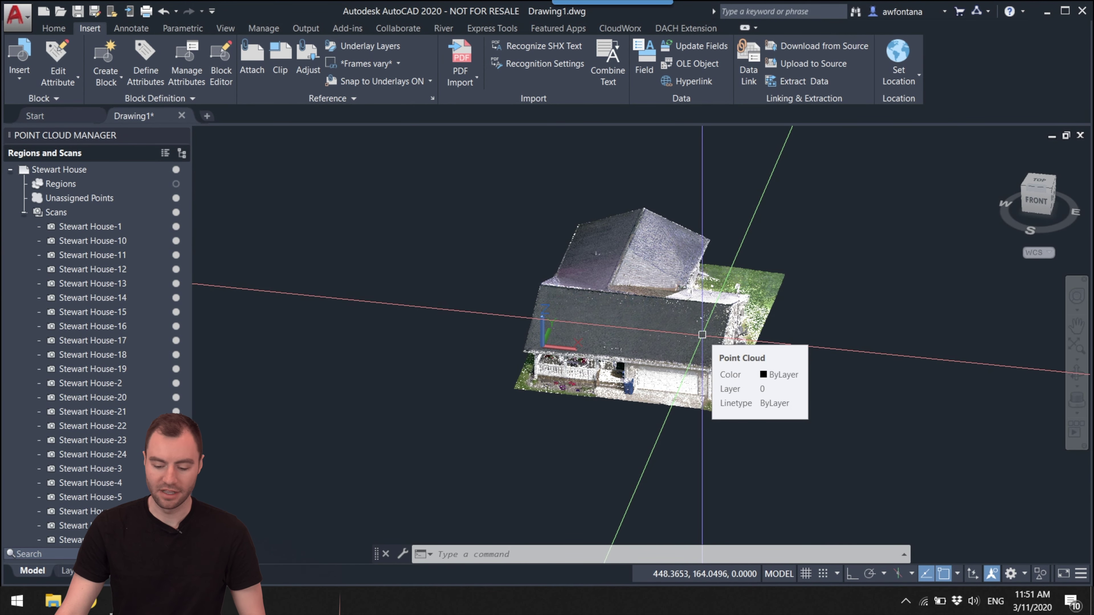
left_click(1038, 181)
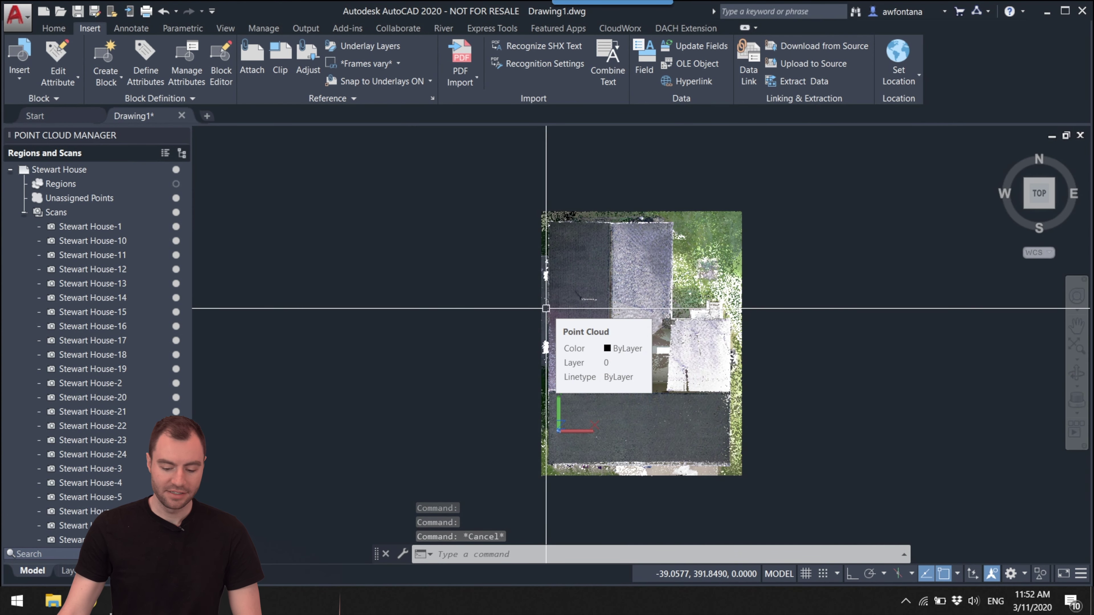
left_click(627, 357)
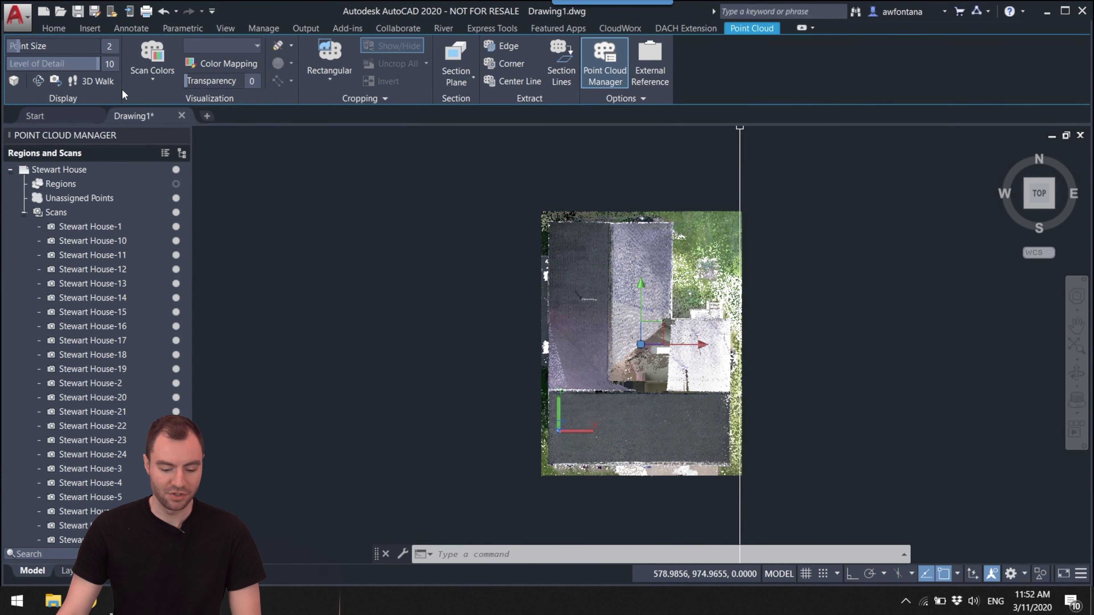
left_click(473, 79)
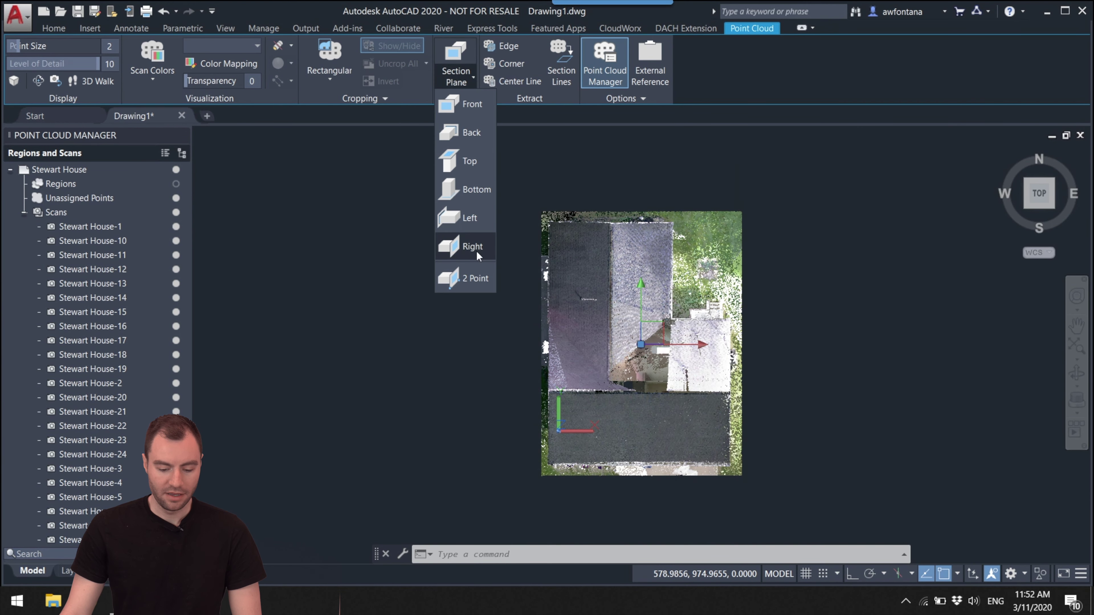
left_click(469, 163)
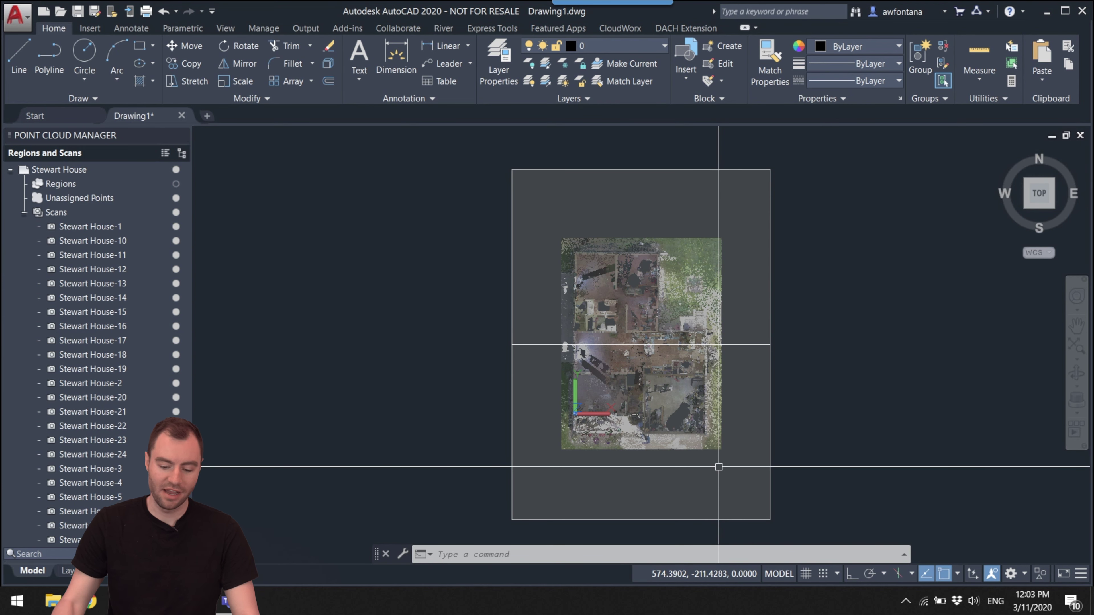
- Change the section plane's type to Slice
left_click(536, 345)
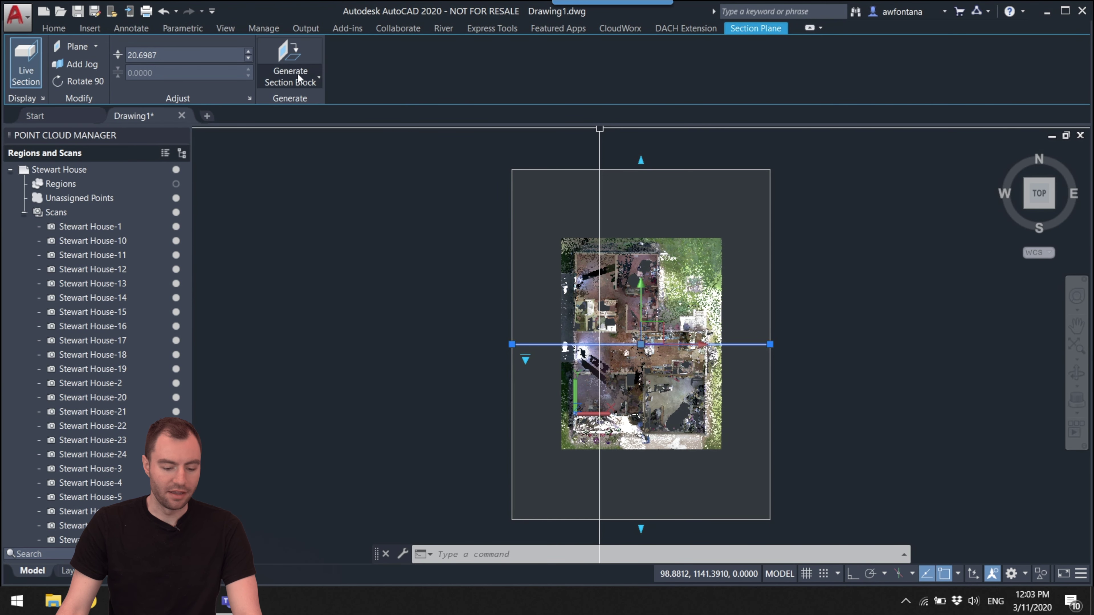
left_click(95, 46)
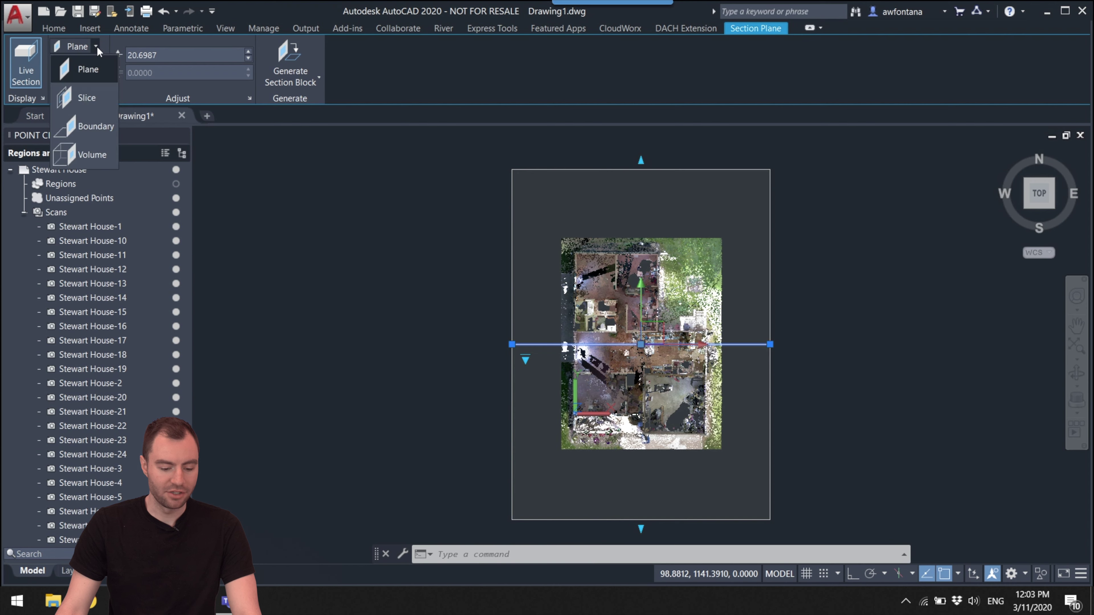
left_click(89, 100)
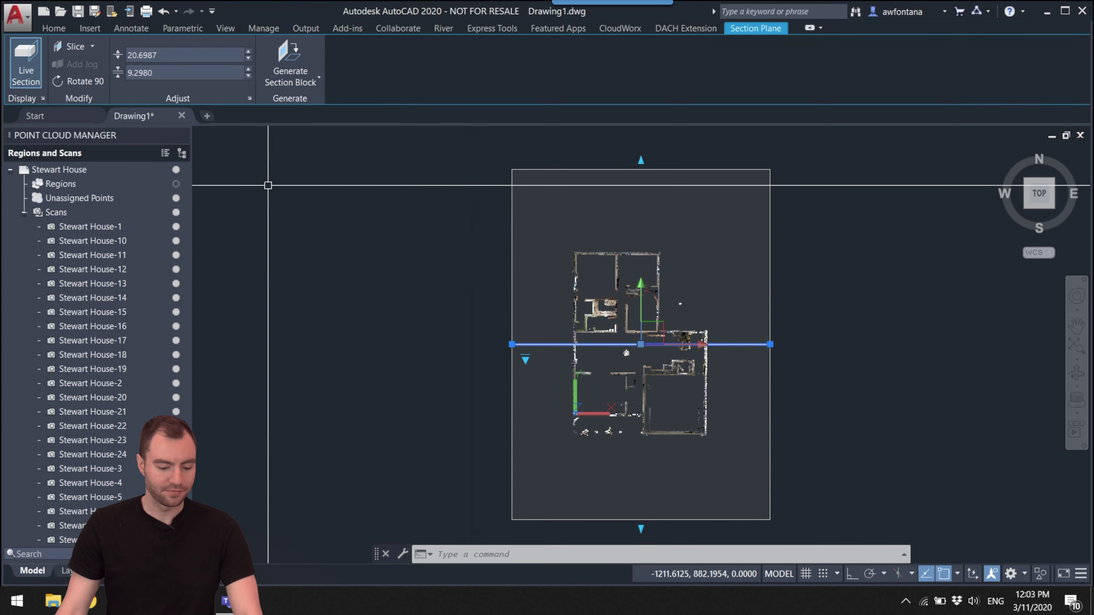
- Reduce the slice thickness to 3.2980 while viewing the walls from an isometric angle
left_click(1025, 212)
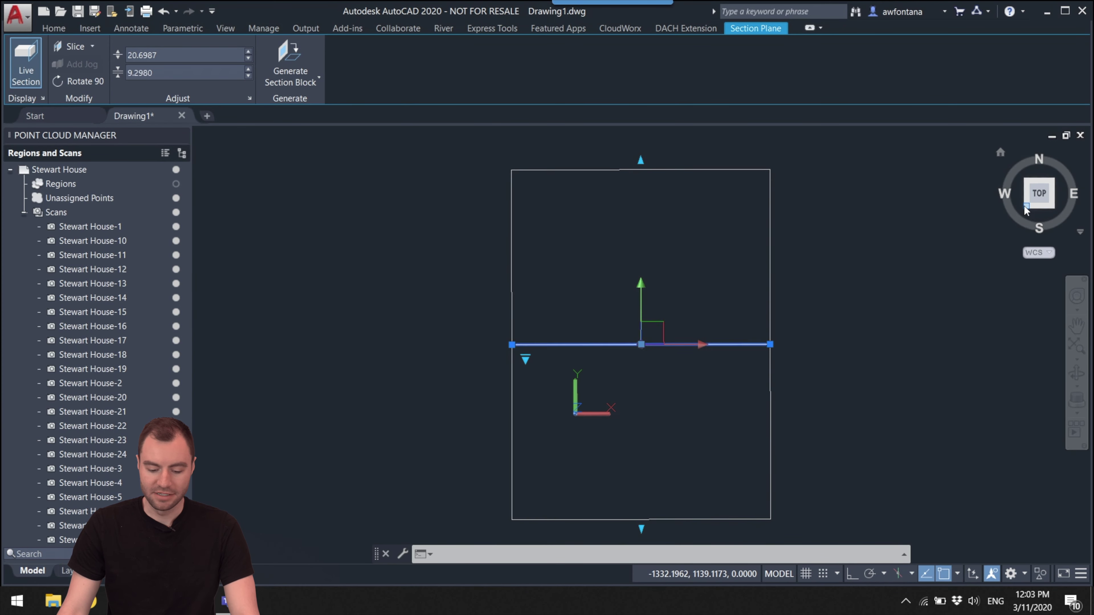
scroll(651, 401, "up", 4)
scroll(650, 401, "up", 3)
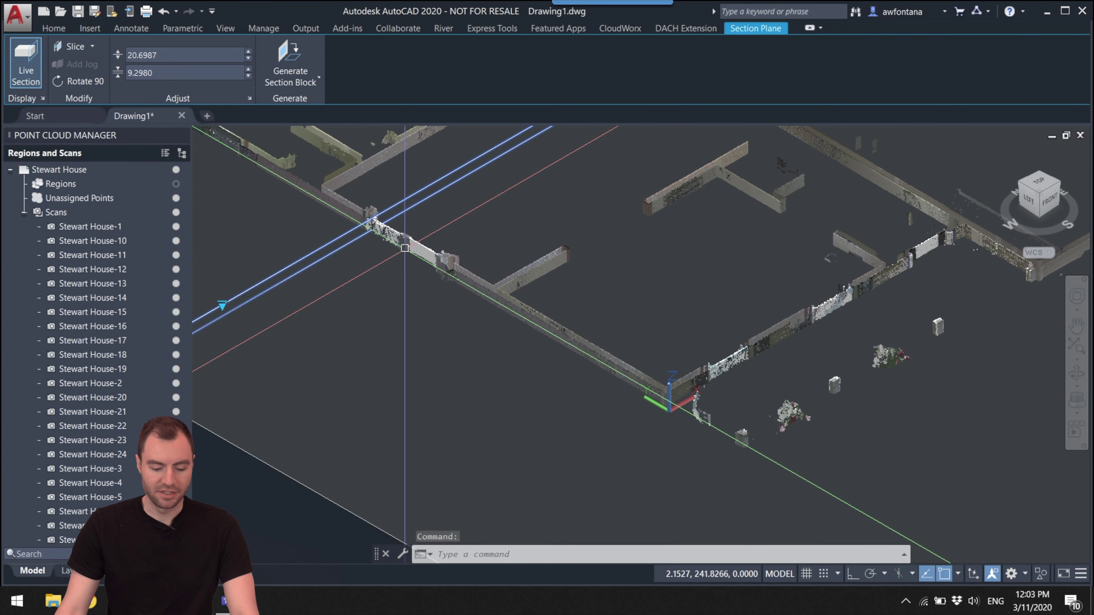
middle_click_drag(467, 307, 411, 378)
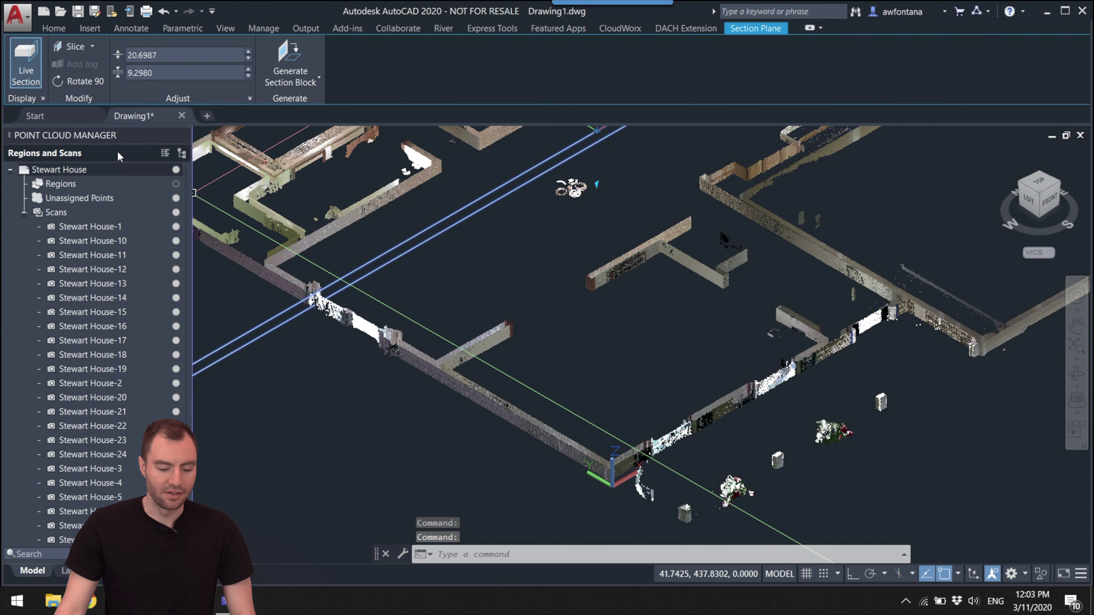
left_click(248, 77)
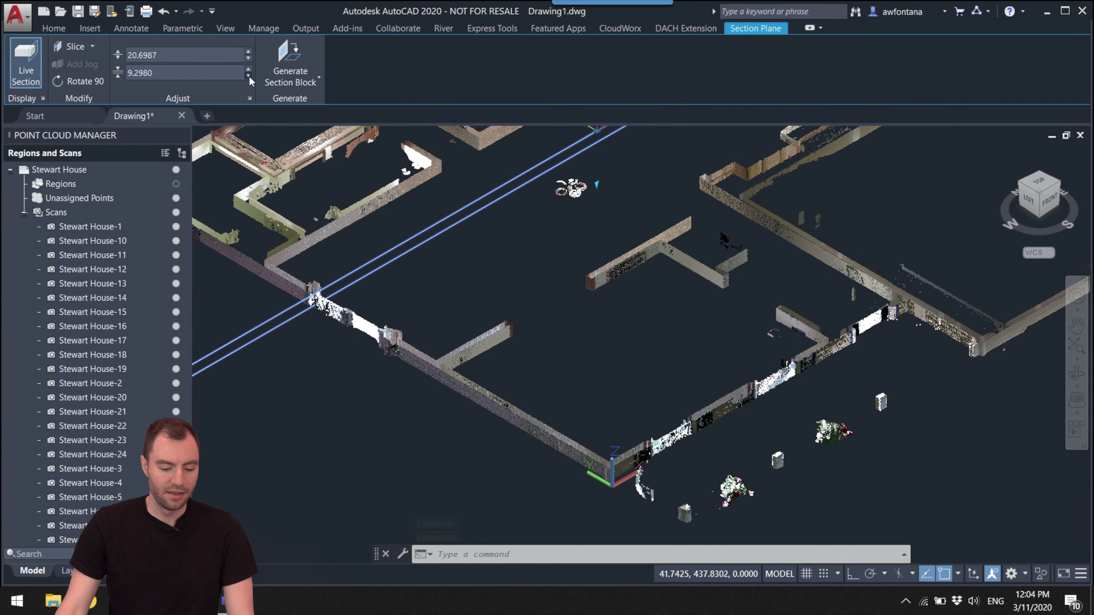
left_click(248, 77)
left_click(249, 76)
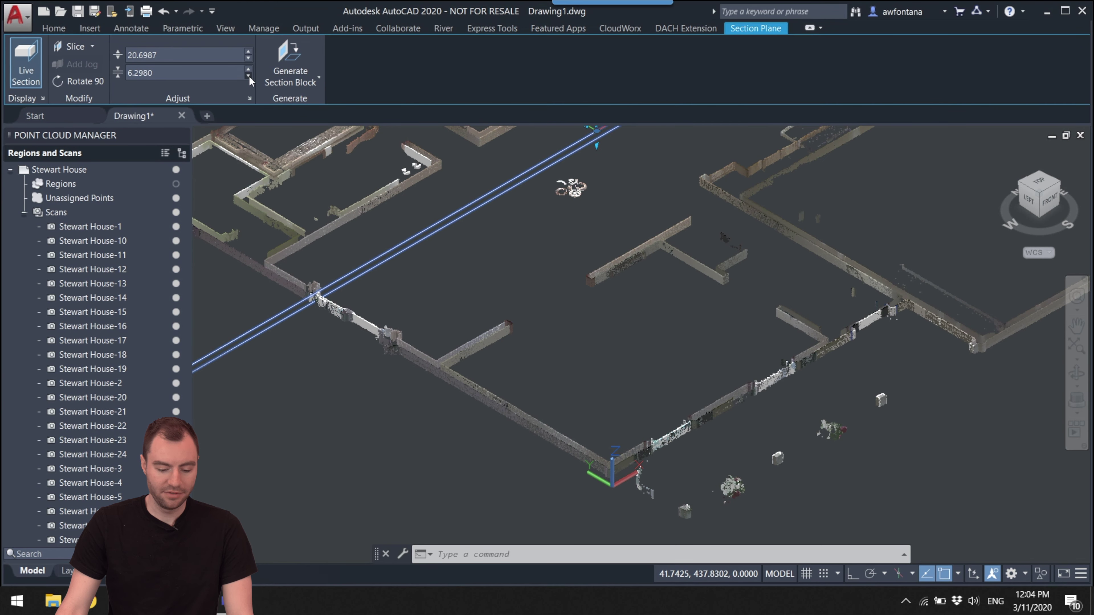
left_click(248, 76)
left_click(249, 77)
left_click(248, 76)
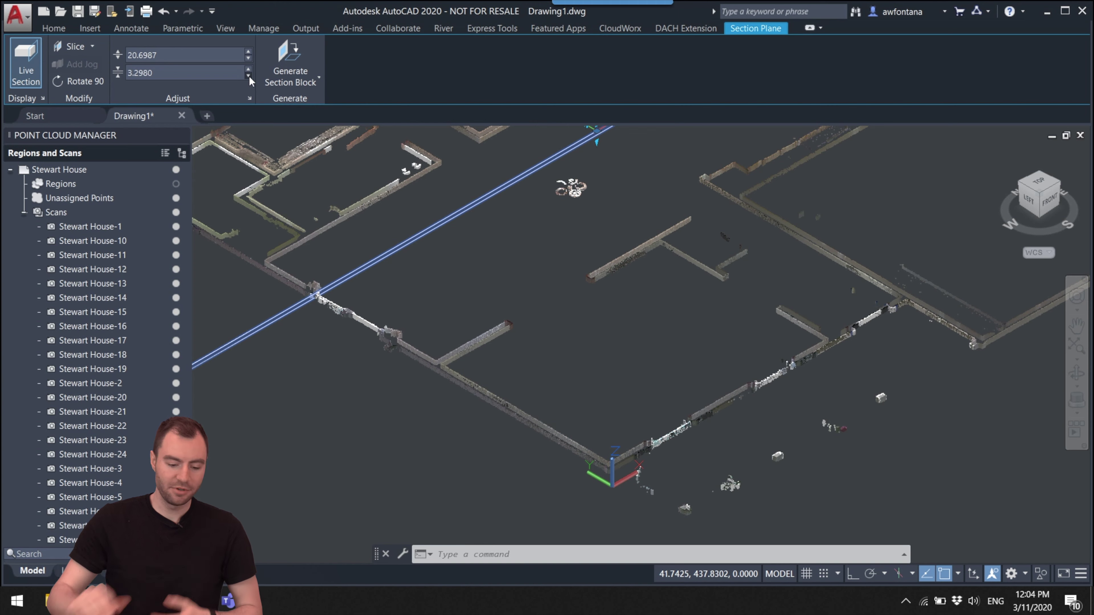
- Lower the section plane's offset to -15.3013
left_click(249, 59)
left_click(249, 59)
left_click(248, 59)
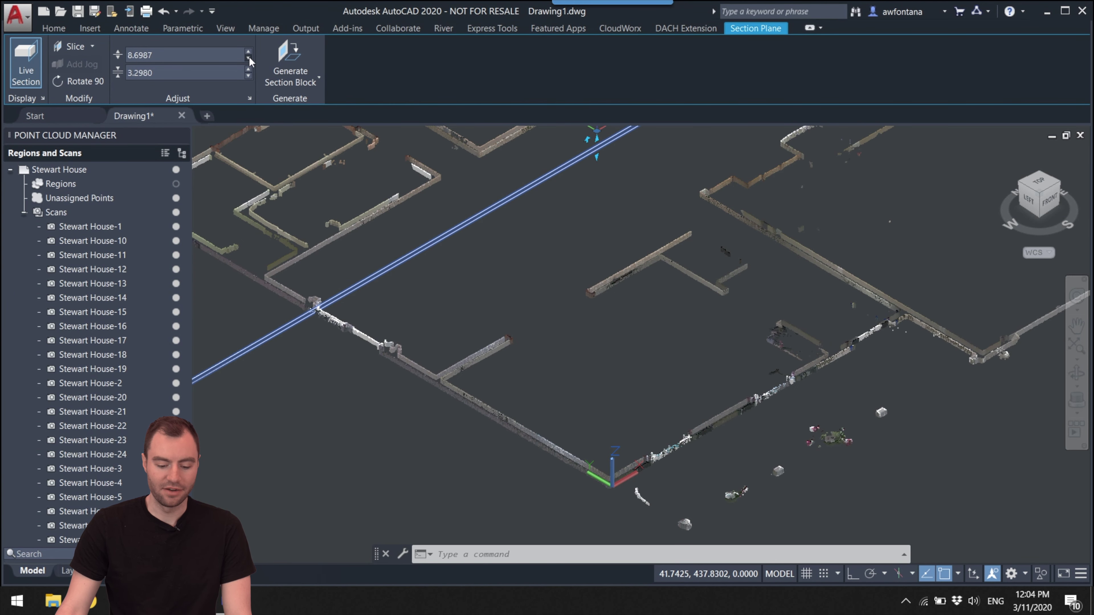
left_click(248, 59)
left_click(249, 59)
left_click(248, 59)
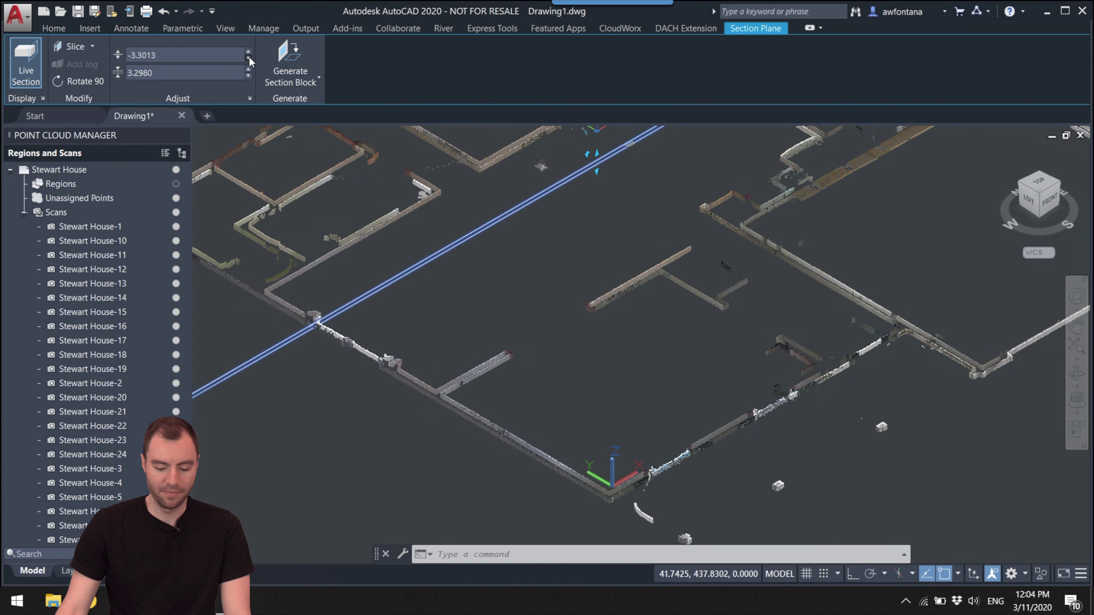
left_click(248, 59)
left_click(248, 59)
left_click(248, 59)
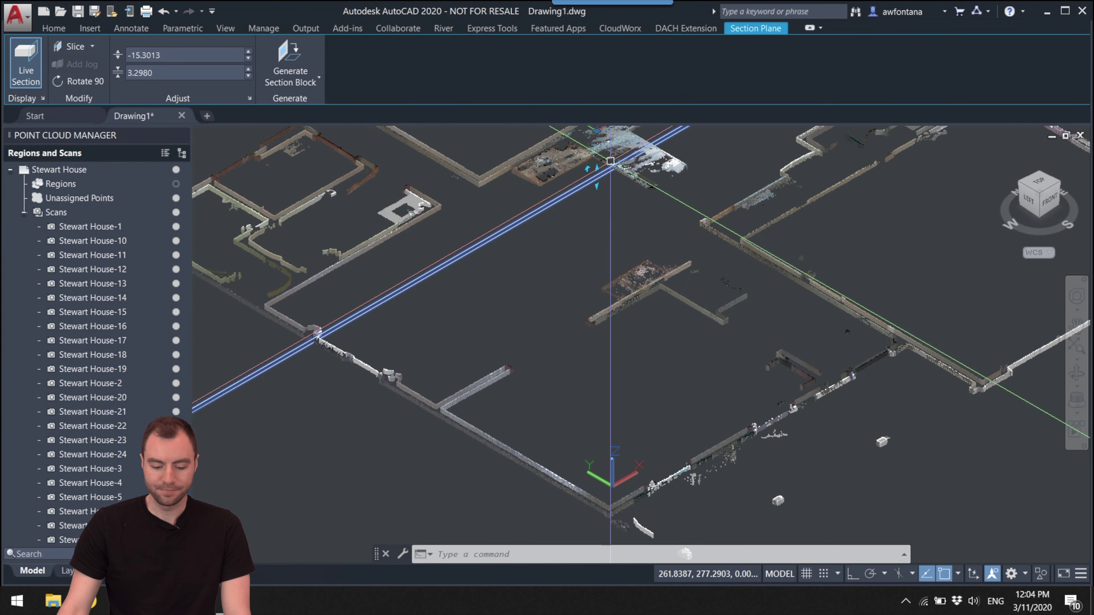
- Check the low slice across the rooms and raise the section plane's offset to -9.3013
scroll(610, 161, "down", 3)
scroll(598, 349, "up", 3)
middle_click_drag(598, 350, 524, 310)
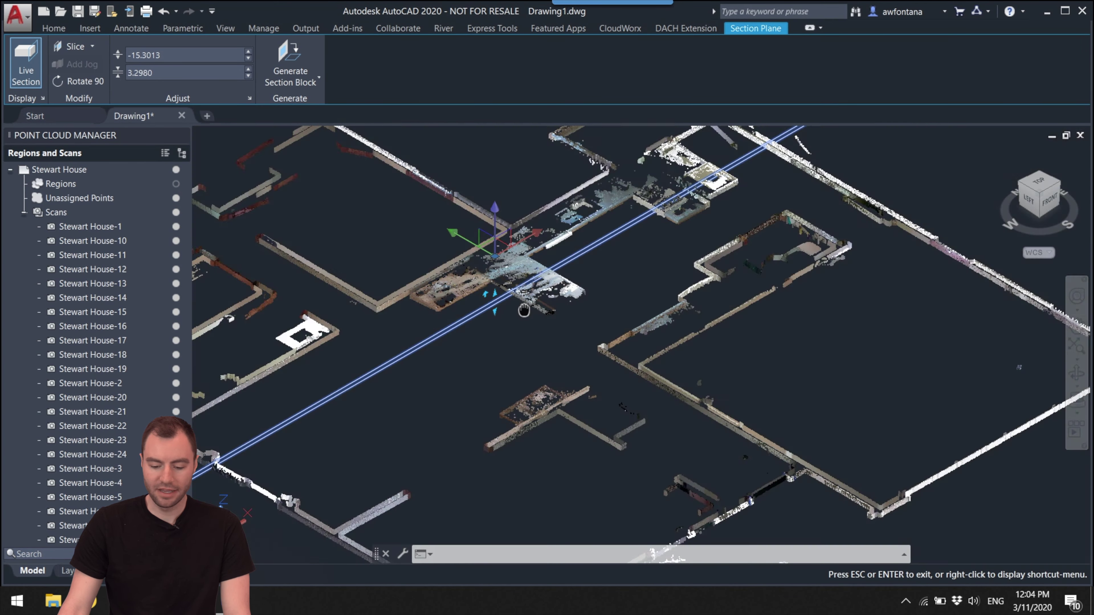
middle_click_drag(374, 276, 400, 254)
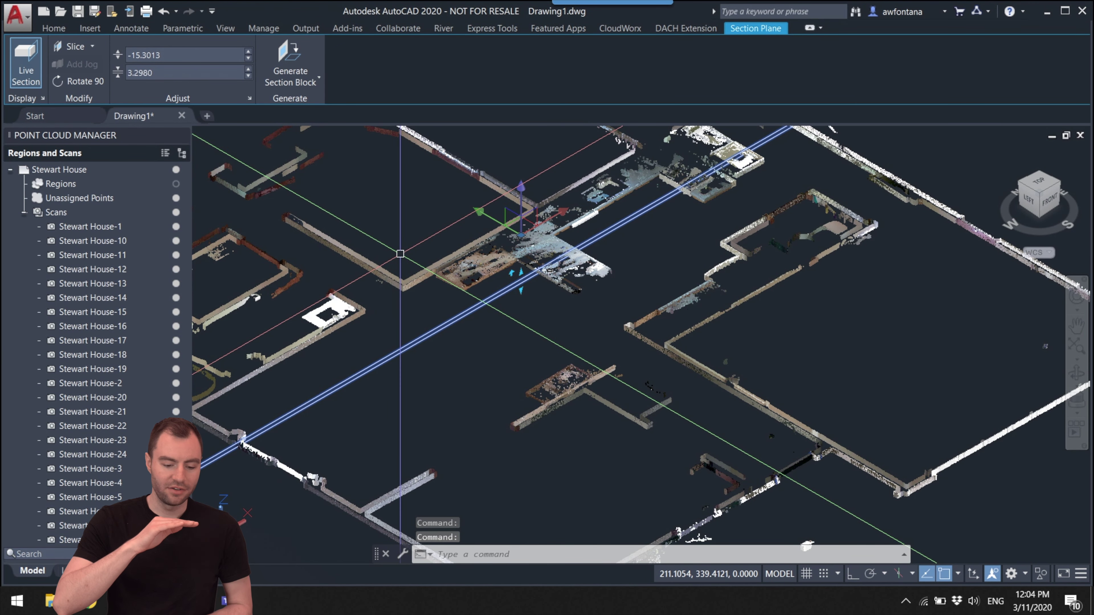
scroll(400, 254, "down", 3)
scroll(500, 269, "up", 3)
middle_click_drag(500, 269, 765, 316)
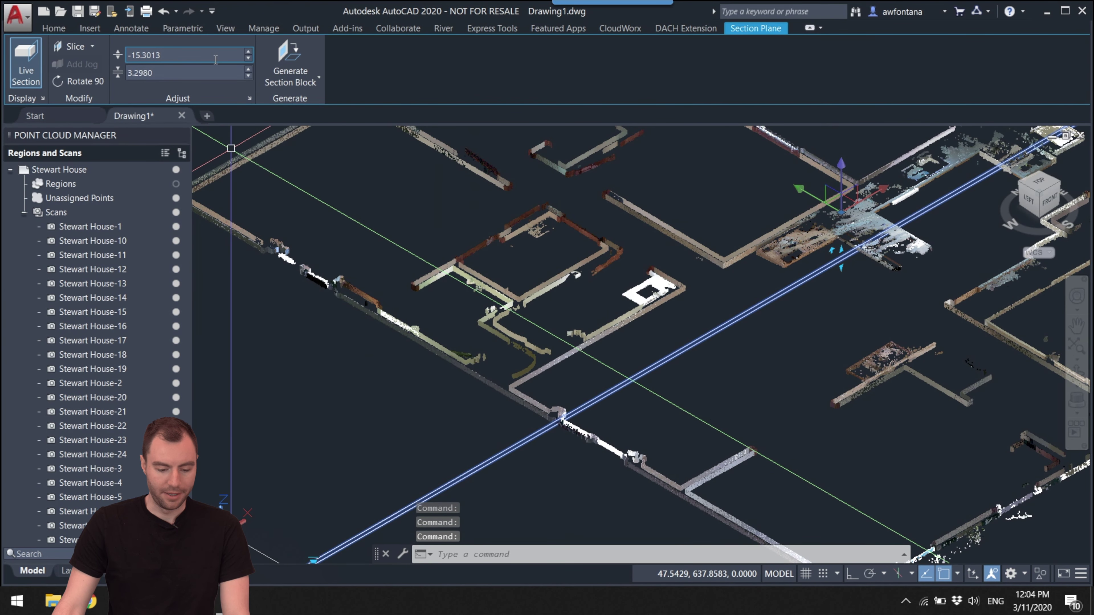
left_click(249, 52)
left_click(248, 52)
left_click(248, 52)
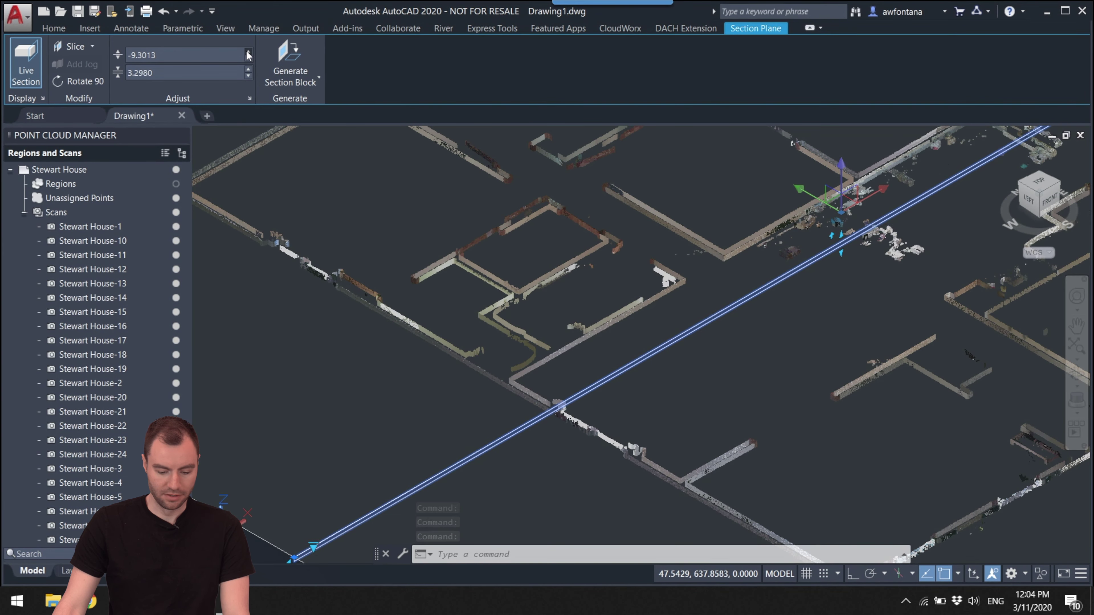
- Raise the section plane's offset to 8.6987
middle_click_drag(947, 181, 444, 255)
middle_click_drag(330, 243, 584, 256)
scroll(592, 211, "up", 3)
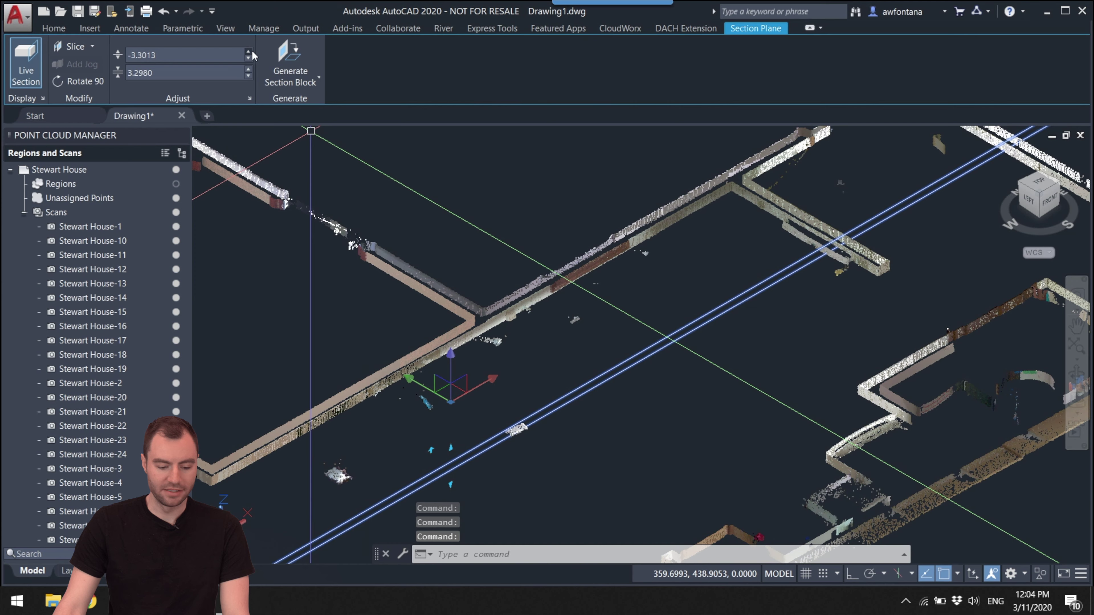
left_click(249, 51)
left_click(249, 52)
left_click(249, 51)
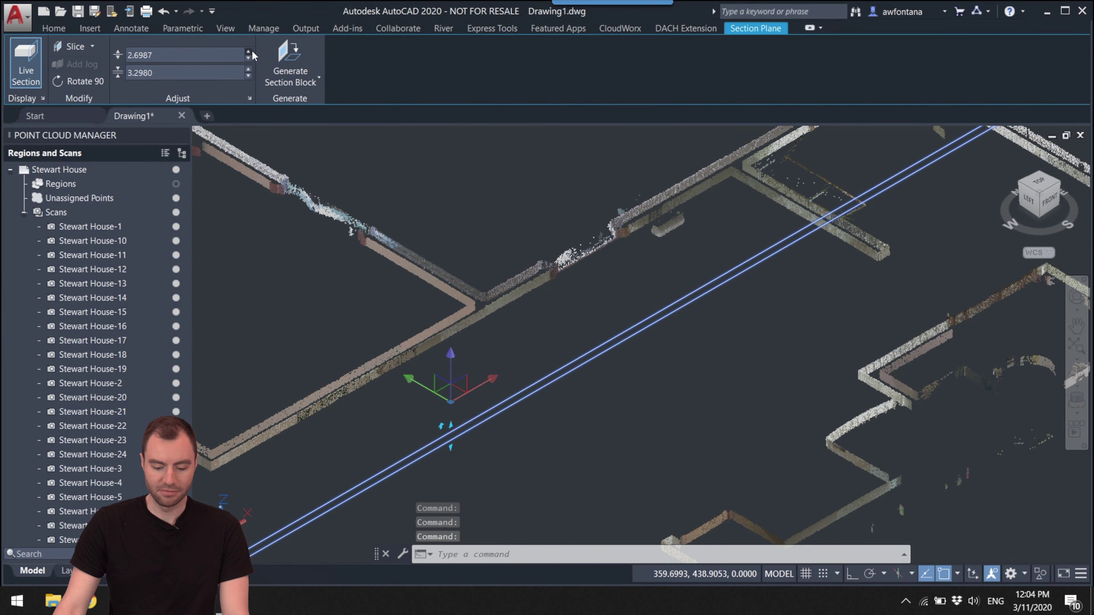
left_click(249, 51)
left_click(249, 51)
left_click(249, 52)
- Inspect the sliced exterior and interior walls, including the window and door openings, at the current slice height
scroll(452, 183, "down", 3)
left_click_drag(334, 302, 459, 251)
key("Escape")
scroll(719, 469, "up", 6)
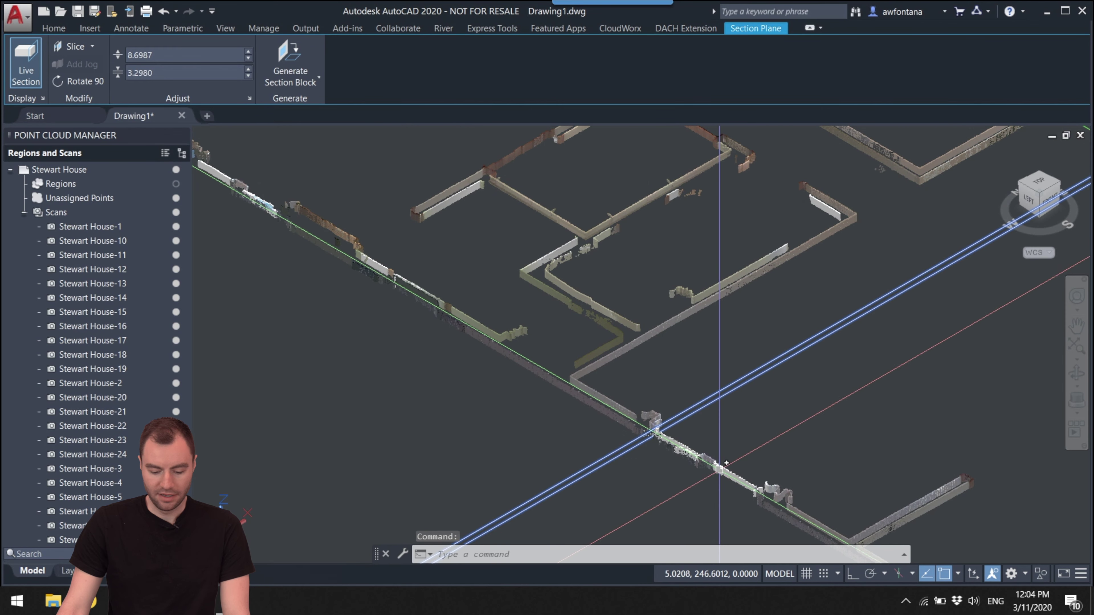
middle_click_drag(719, 469, 668, 441)
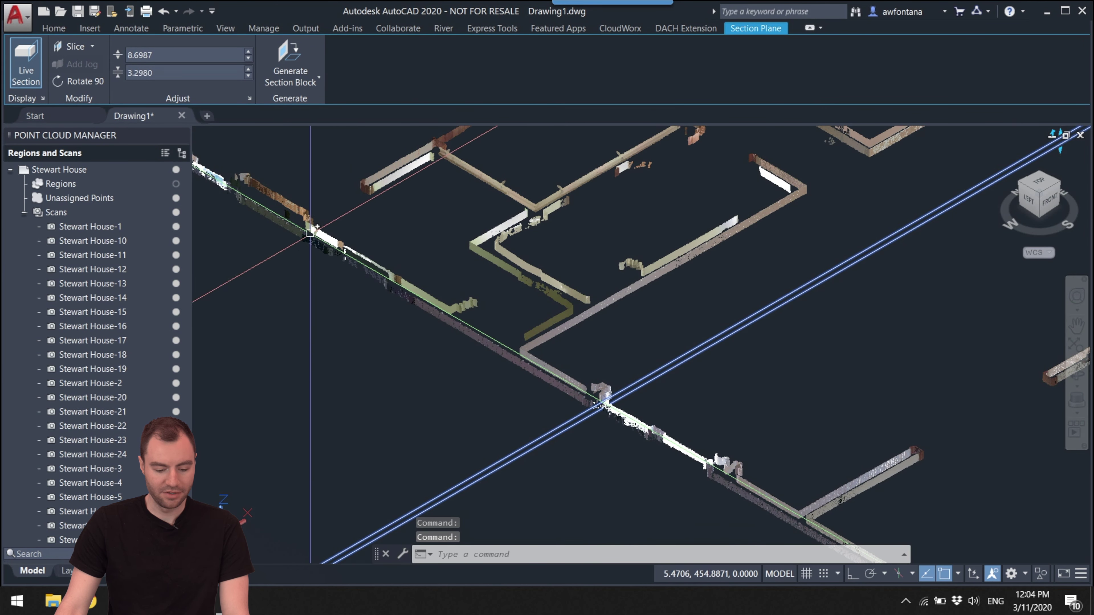
scroll(310, 233, "down", 2)
middle_click_drag(310, 233, 431, 302)
scroll(502, 337, "up", 2)
scroll(502, 338, "down", 7)
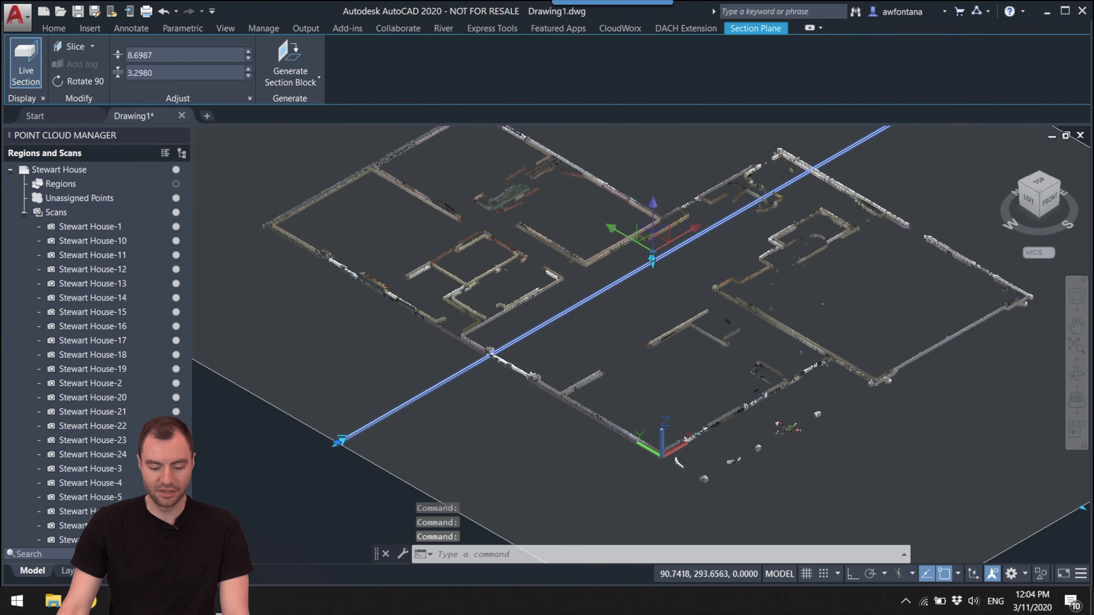
middle_click_drag(539, 255, 411, 330)
key("Escape")
scroll(412, 329, "up", 1)
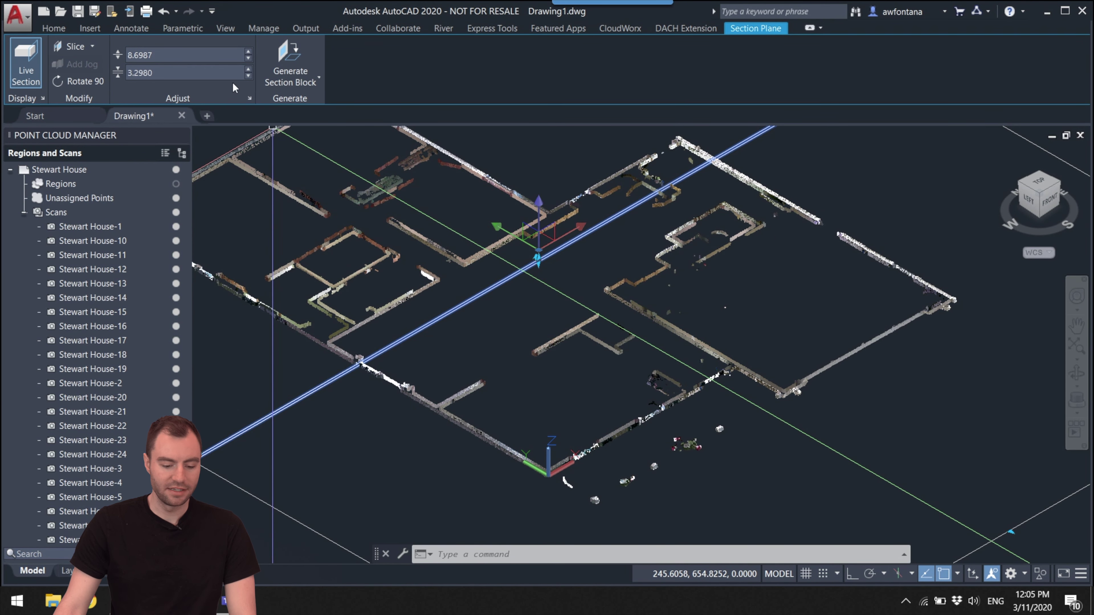
- Reduce the slice thickness to 0.2980 and check how the interior walls show
left_click(249, 75)
left_click(249, 75)
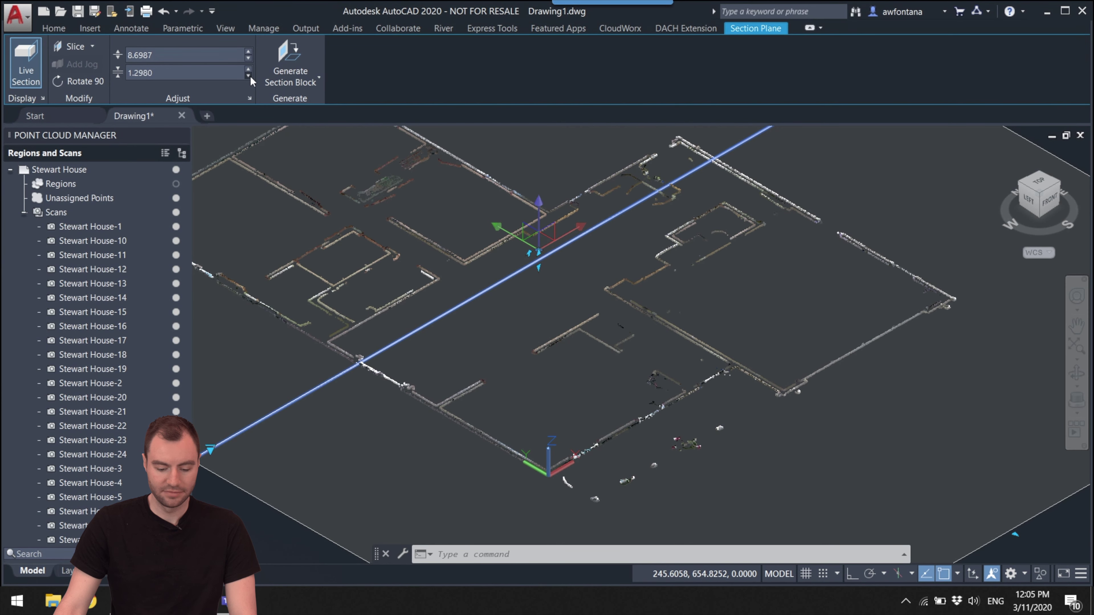
left_click(249, 75)
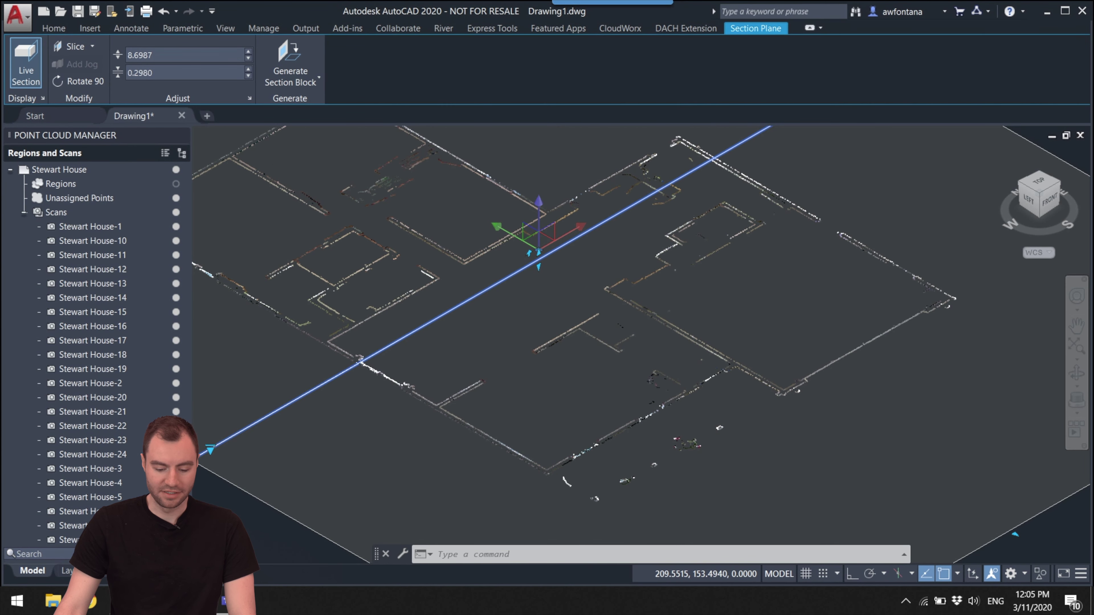
scroll(475, 301, "up", 5)
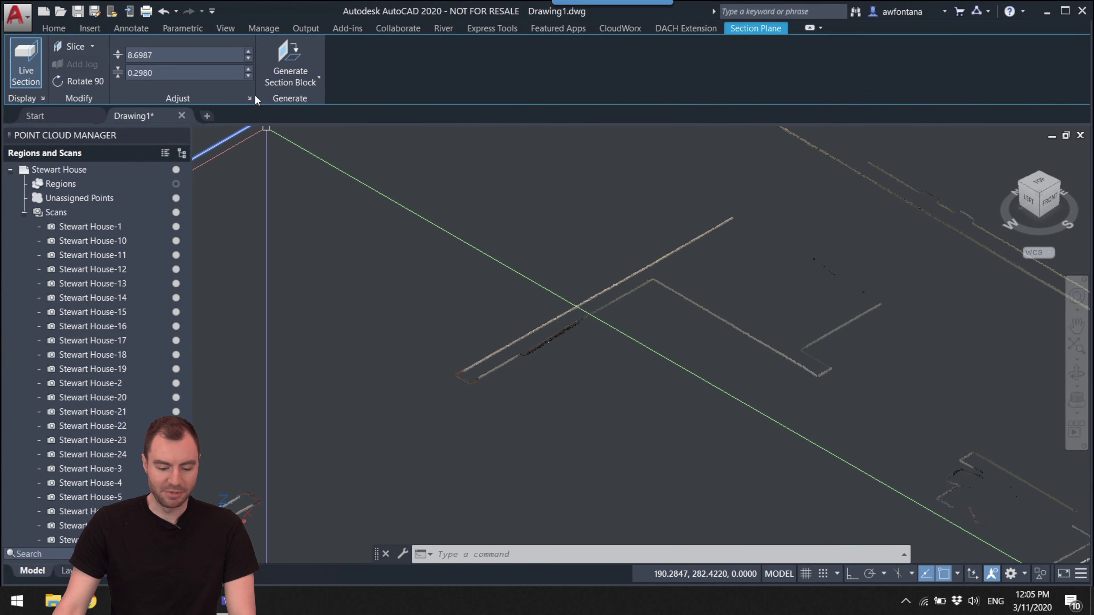
- Set the slice thickness to 1.2980 and return to the top view
left_click(248, 69)
scroll(543, 239, "down", 6)
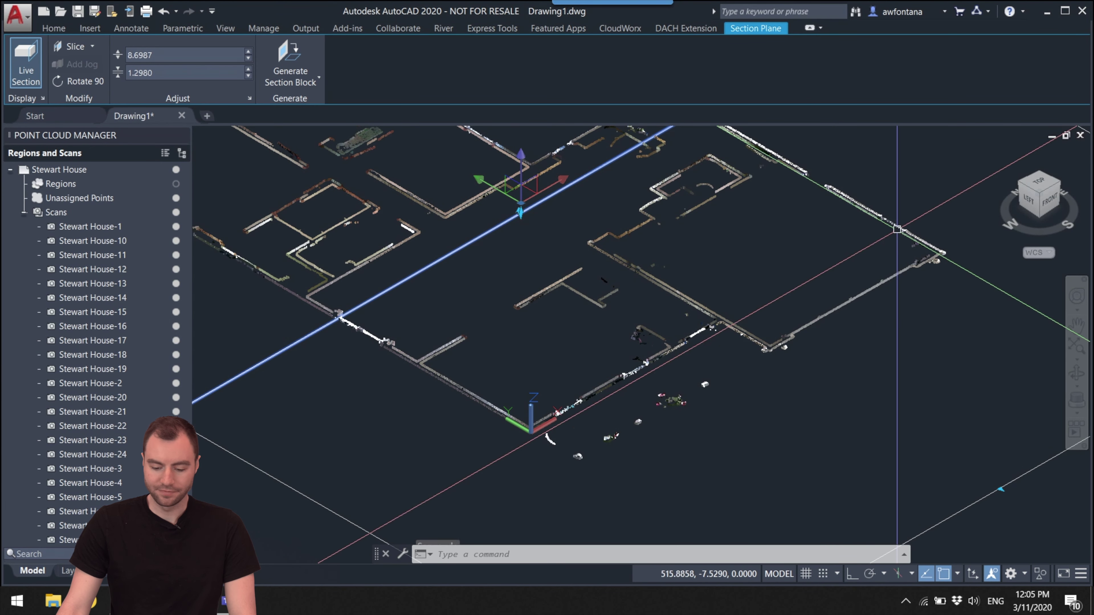
left_click(1038, 183)
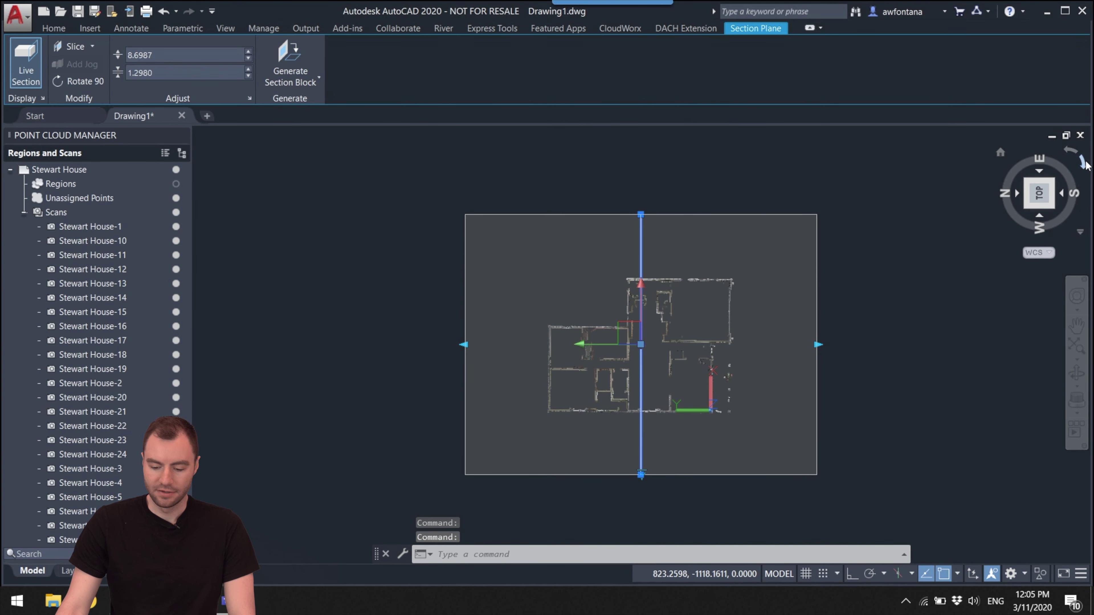
- Rotate the top view a quarter turn so north points up, and deselect the section plane
left_click(1084, 163)
scroll(659, 362, "up", 5)
middle_click_drag(495, 249, 497, 381)
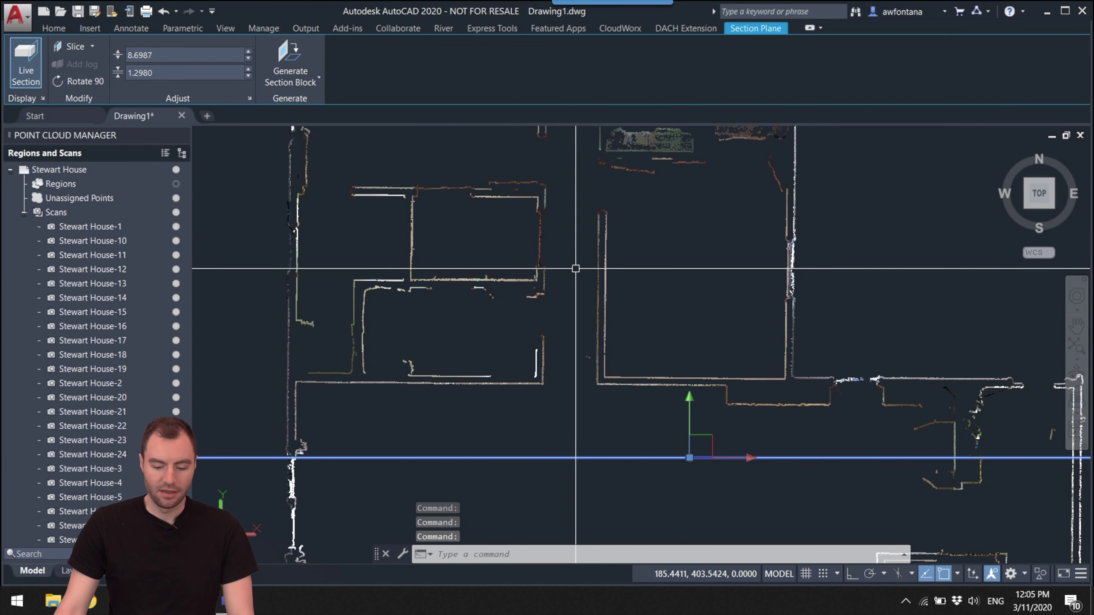
scroll(574, 200, "down", 5)
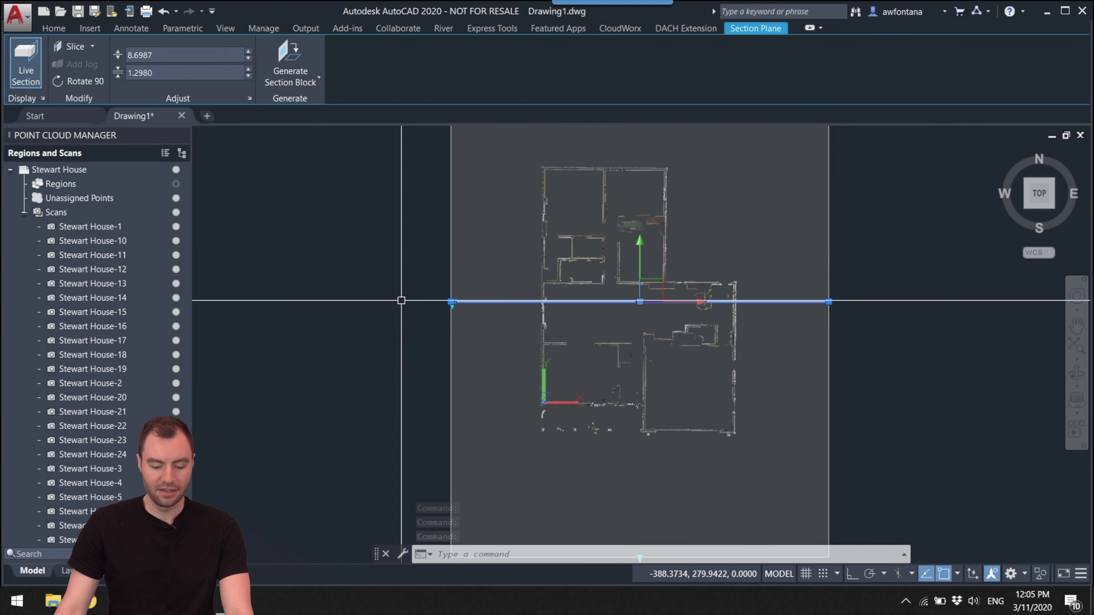
key("Escape")
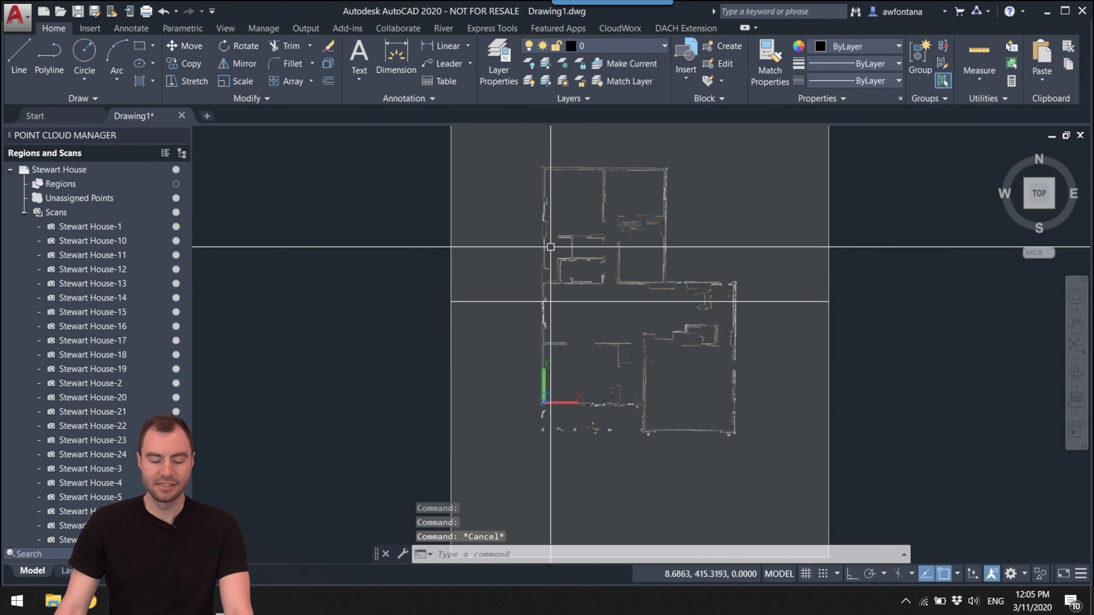
- Examine the sliced wall lines and corners of the house's northern rooms at the current slice height
left_click(634, 255)
key("Escape")
left_click(666, 237)
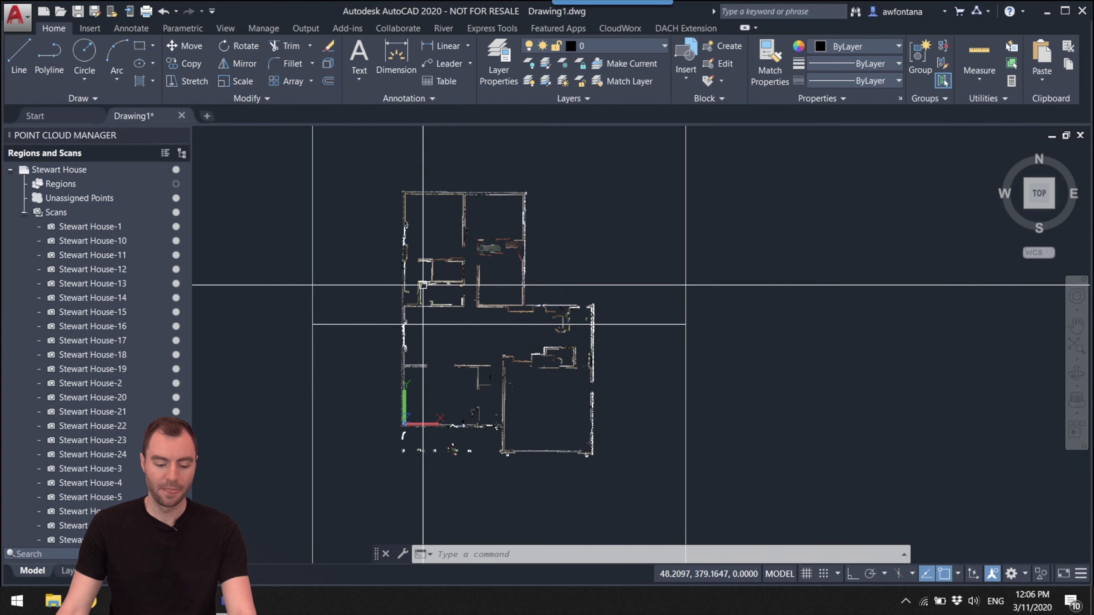
scroll(387, 280, "up", 3)
scroll(393, 252, "up", 8)
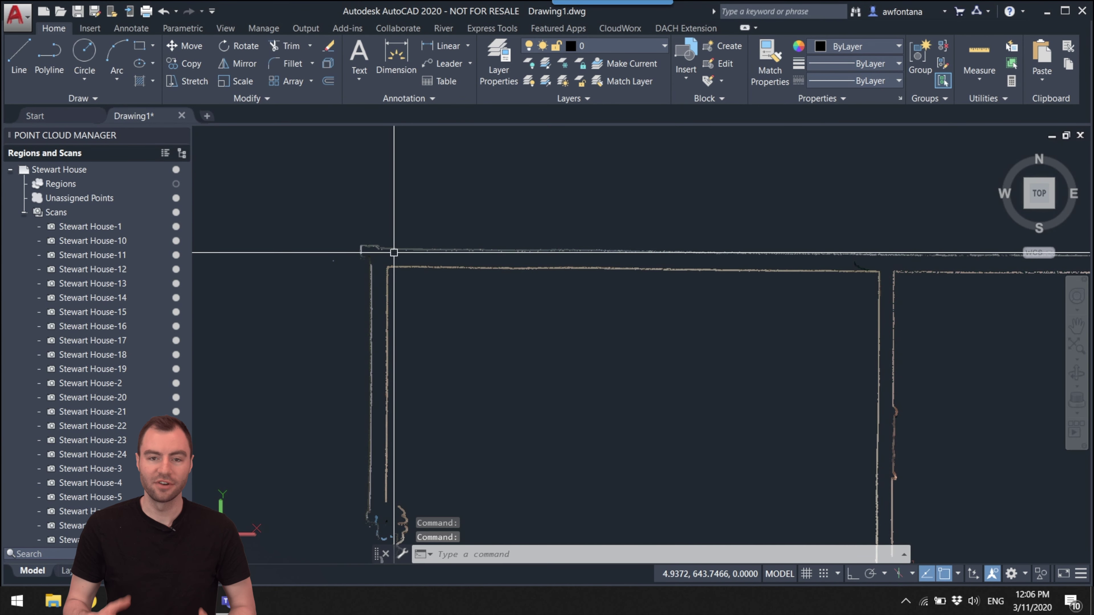
scroll(394, 252, "down", 10)
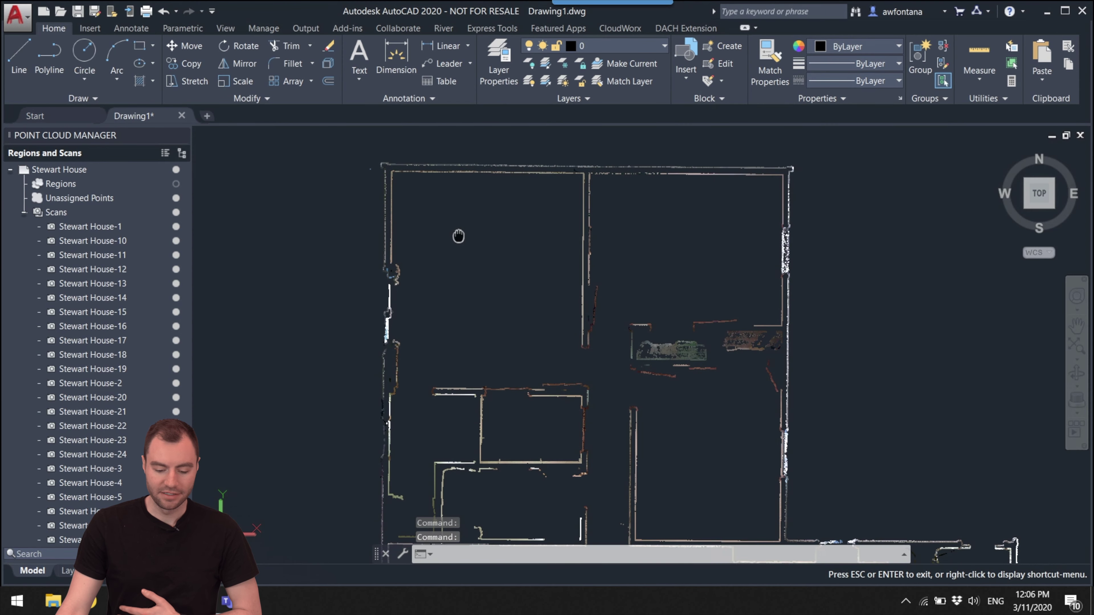
scroll(526, 252, "down", 3)
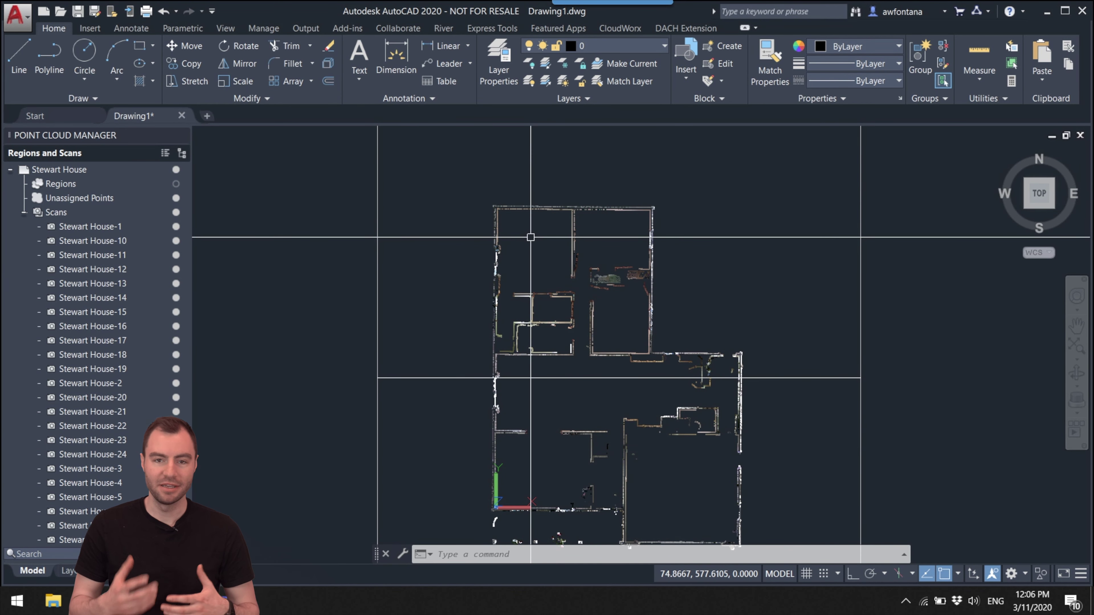
- Select the sliced point cloud and set its color stylization to Normal
left_click(523, 269)
left_click(519, 313)
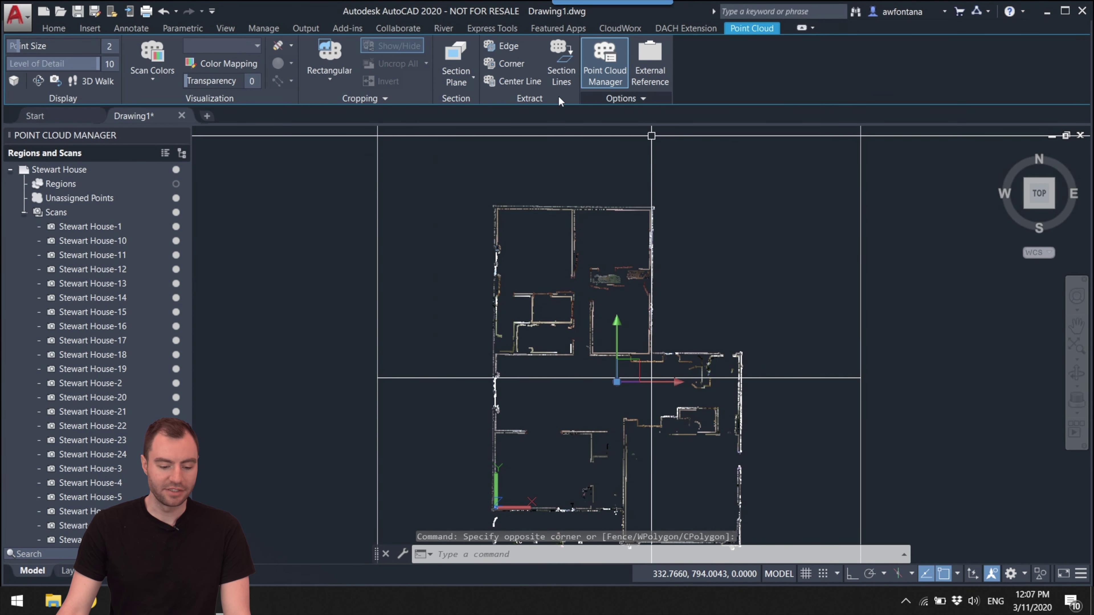
left_click(164, 75)
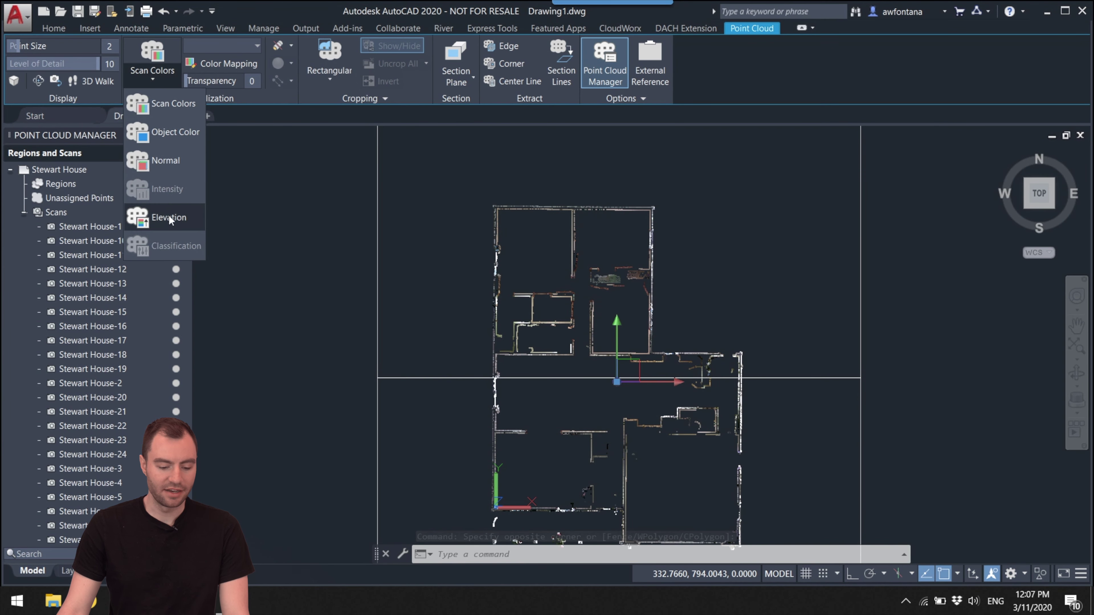
left_click(159, 160)
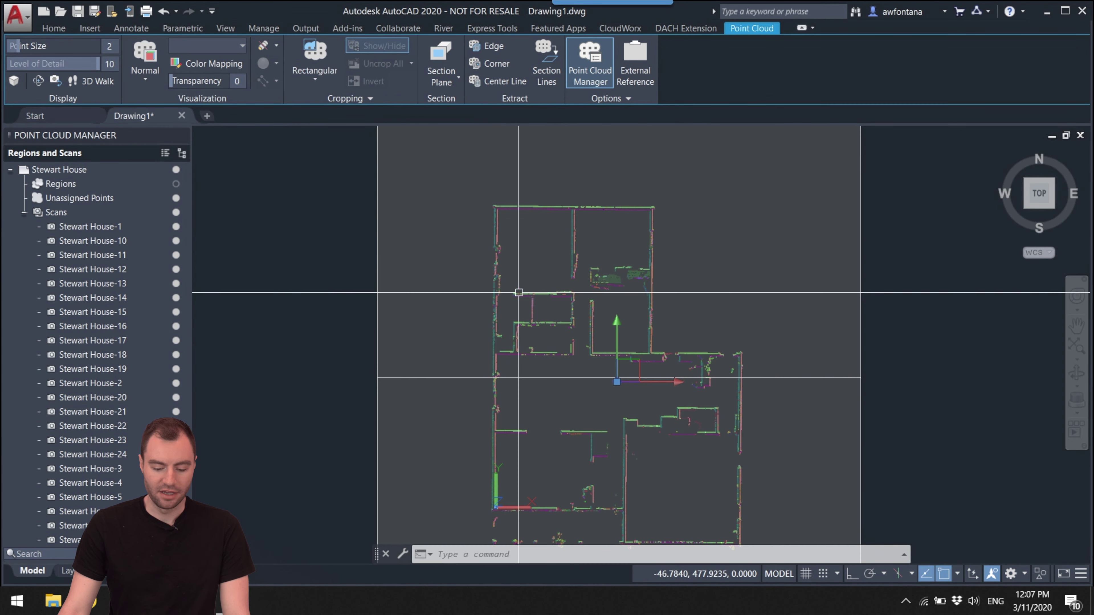
- Compare the Object Color and Elevation stylizations on the point cloud, and return it to Normal
scroll(574, 302, "up", 5)
left_click(141, 71)
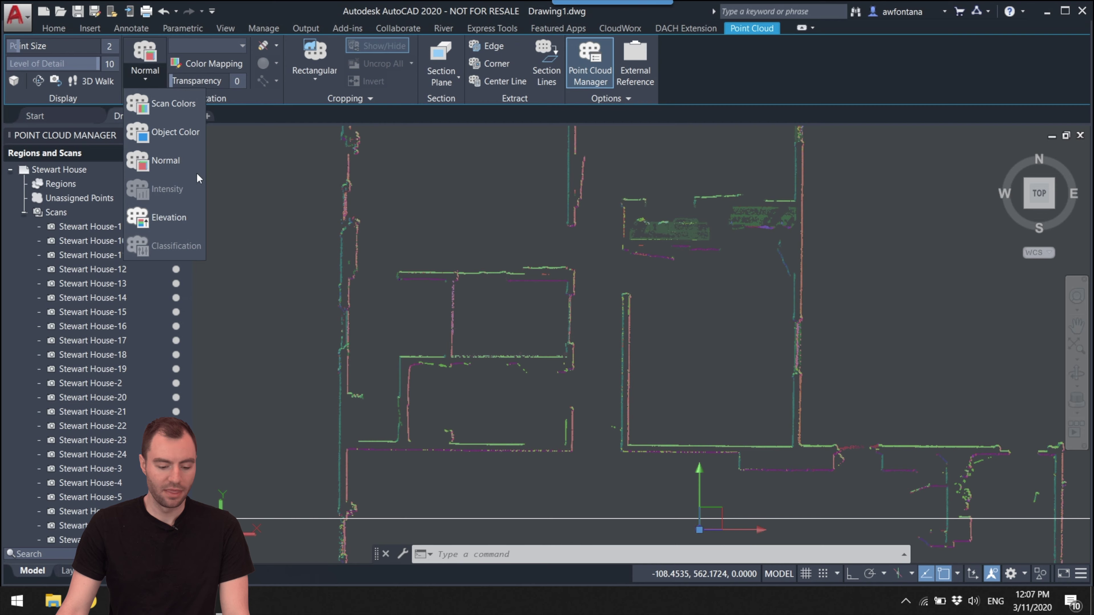
left_click(184, 135)
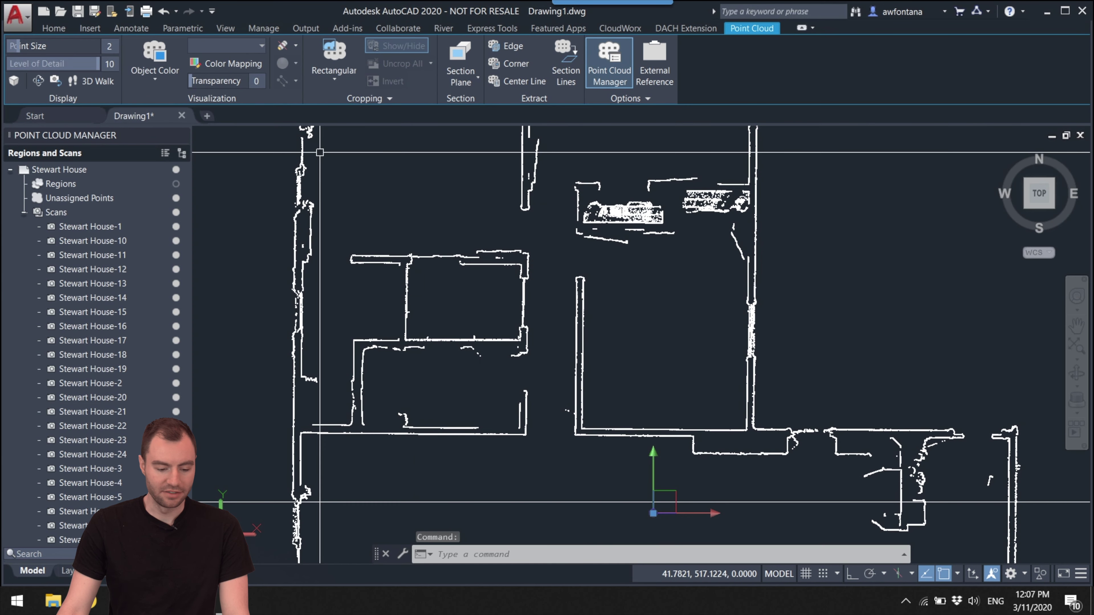
left_click(154, 73)
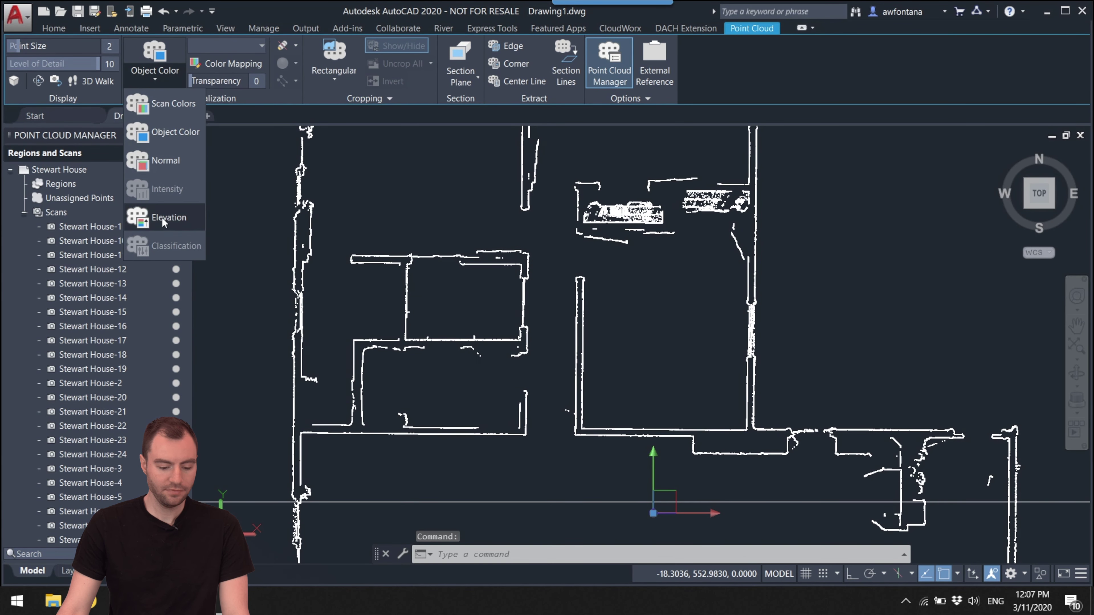
left_click(177, 221)
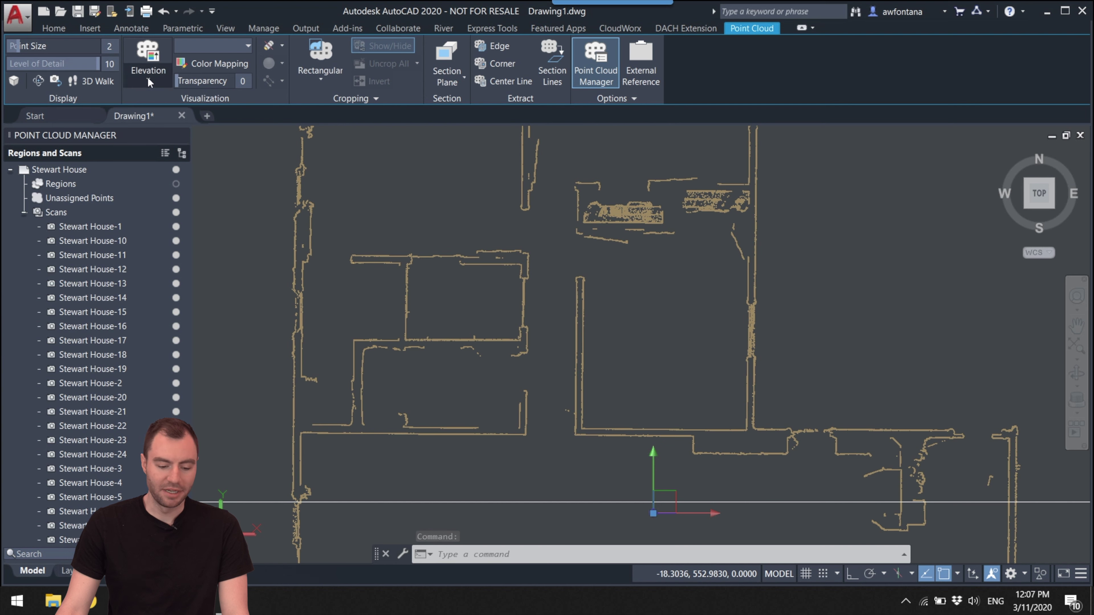
left_click(148, 81)
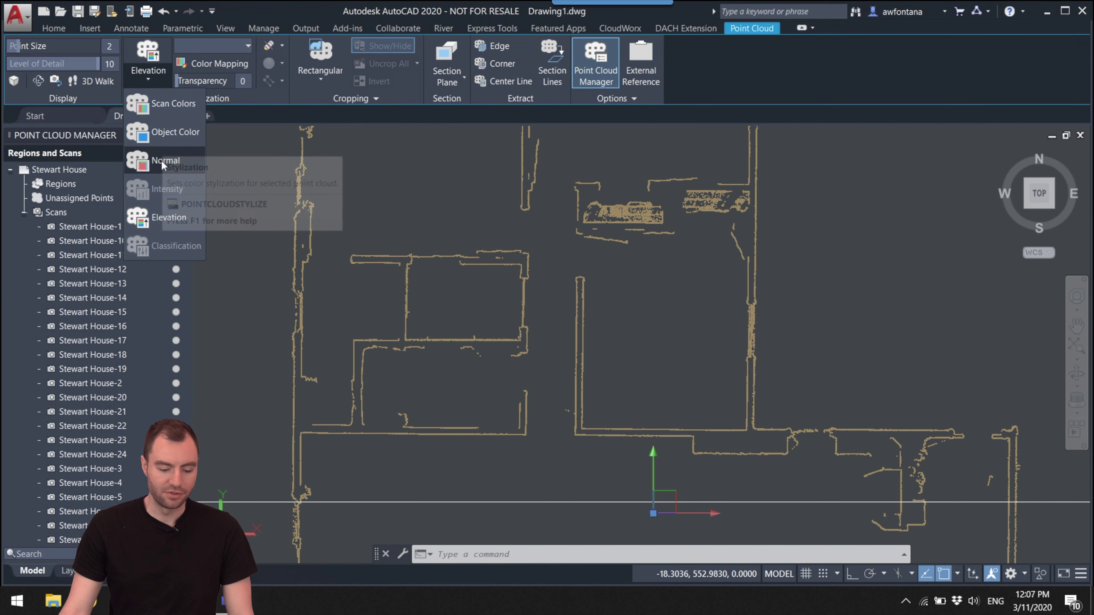
left_click(165, 161)
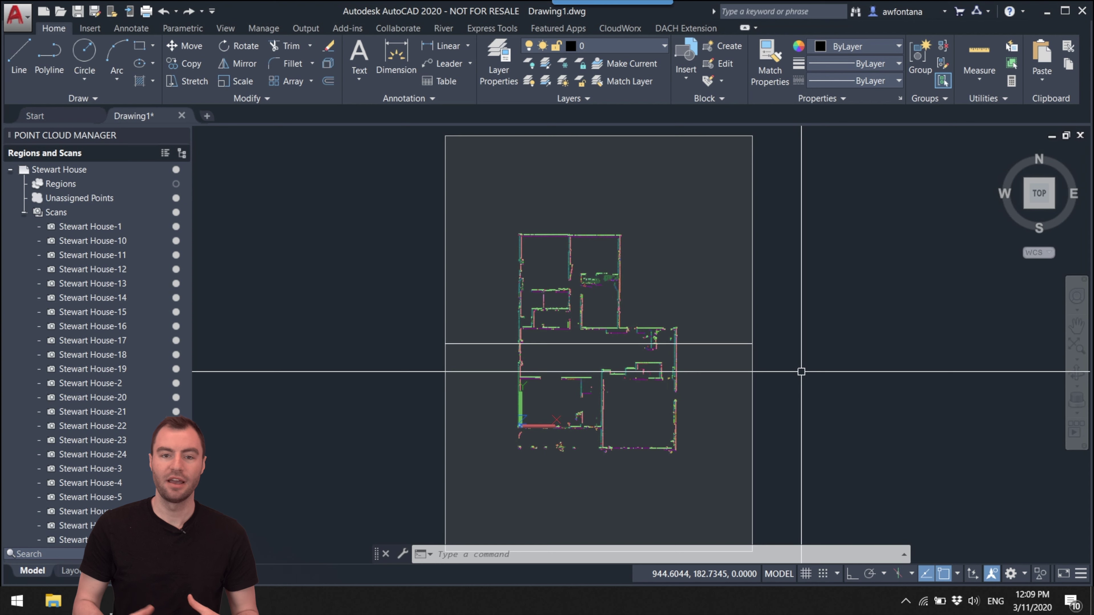
- Hide the section plane object so only the sliced point cloud is displayed
left_click(752, 344)
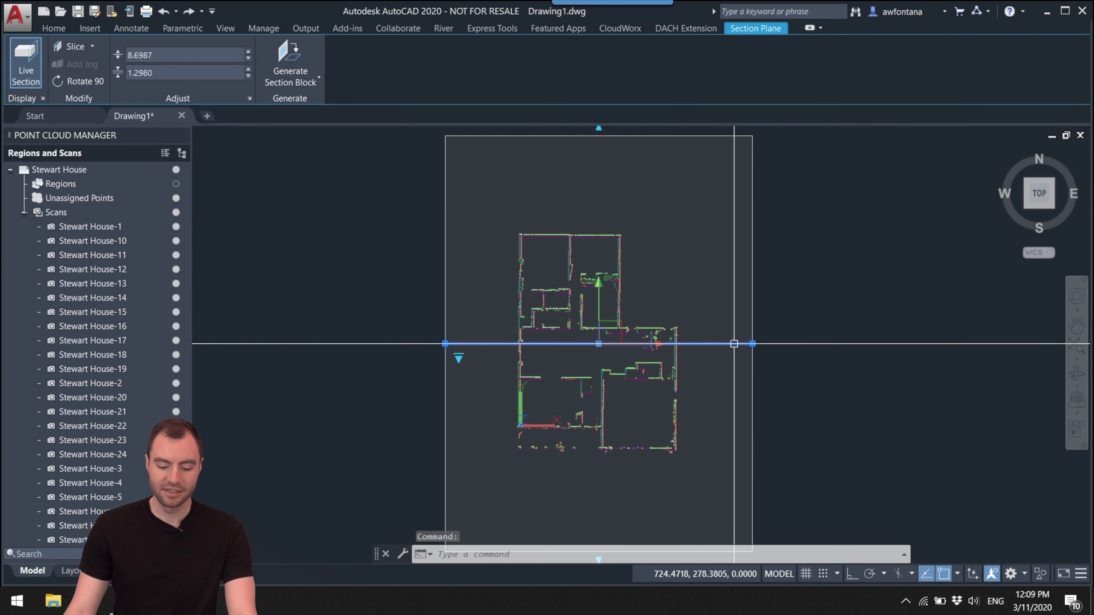
right_click(733, 344)
mouse_move(844, 244)
left_click(913, 260)
key("Escape")
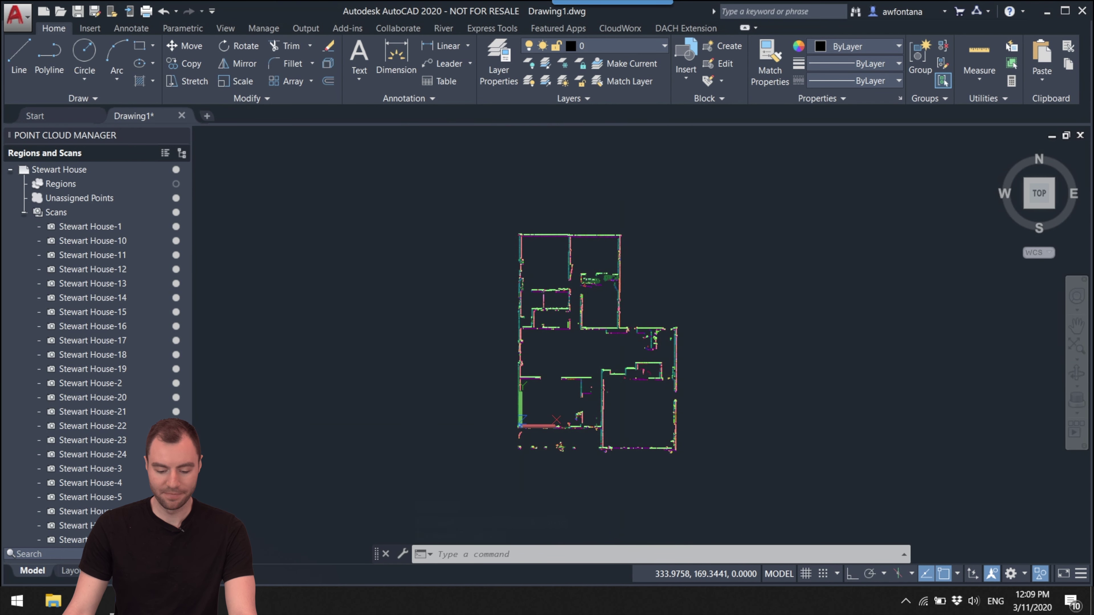
- Turn off the point cloud's bounding frame by setting POINTCLOUDBOUNDARY to 0, and check it by selecting the cloud
left_click(718, 340)
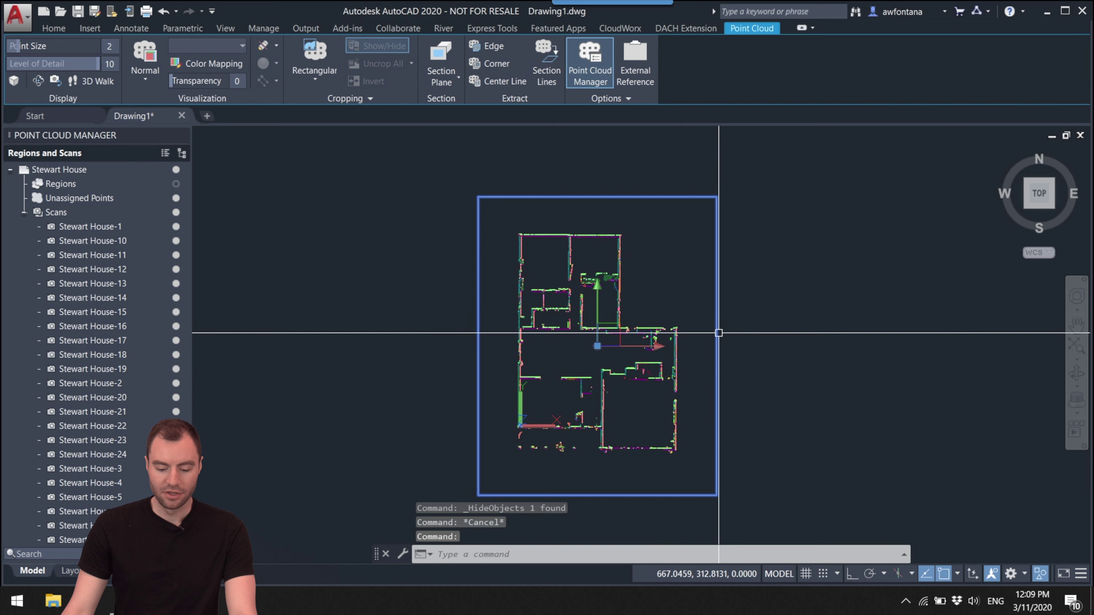
right_click(716, 336)
left_click(789, 390)
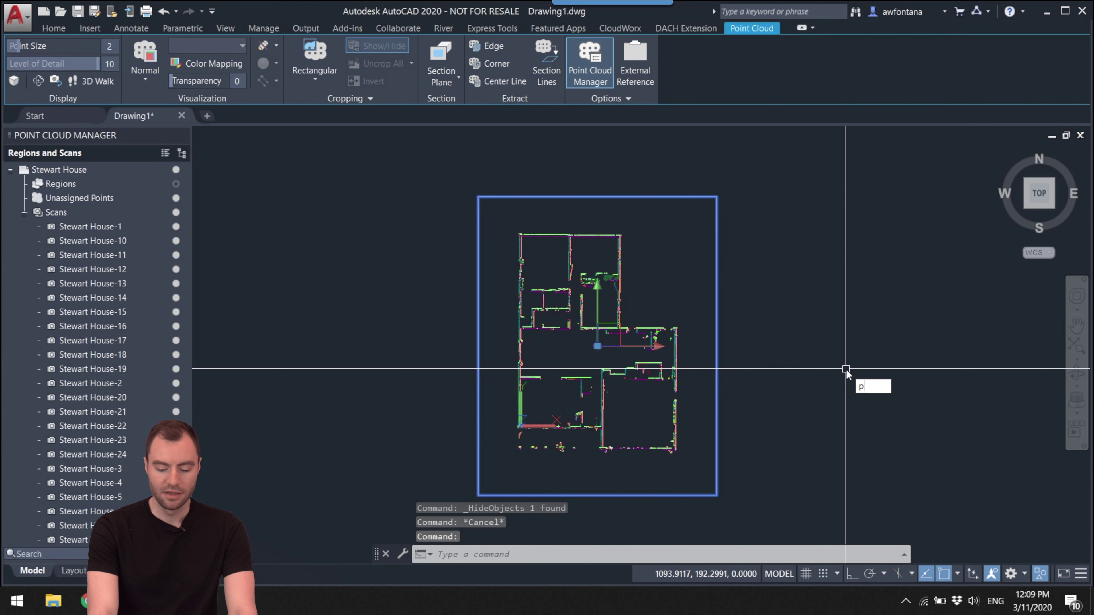
type("ointcloudc")
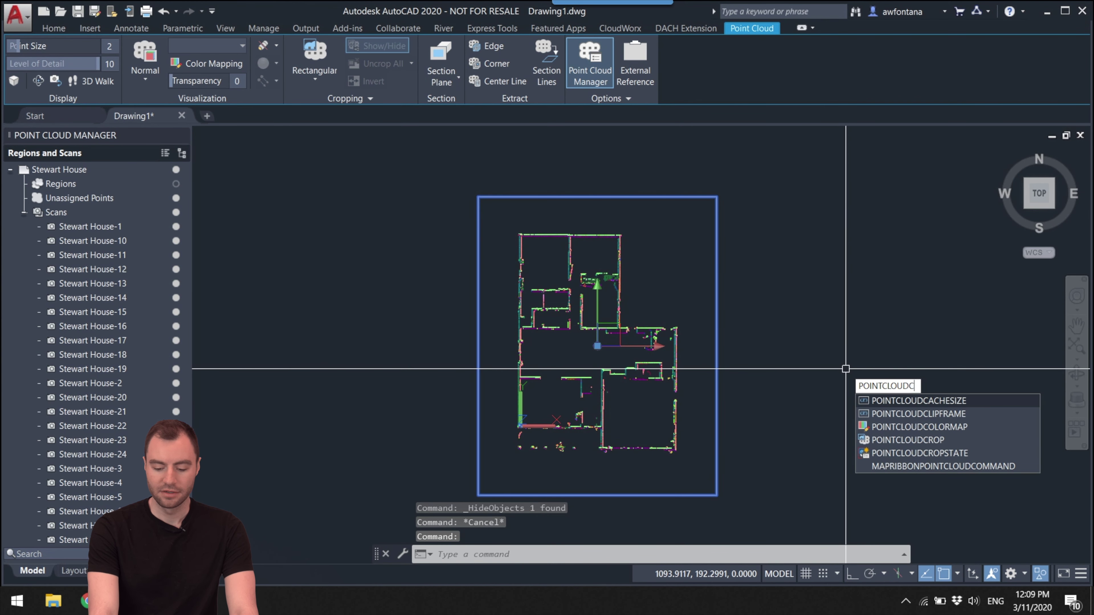
key("BackSpace")
type("b")
key("Return")
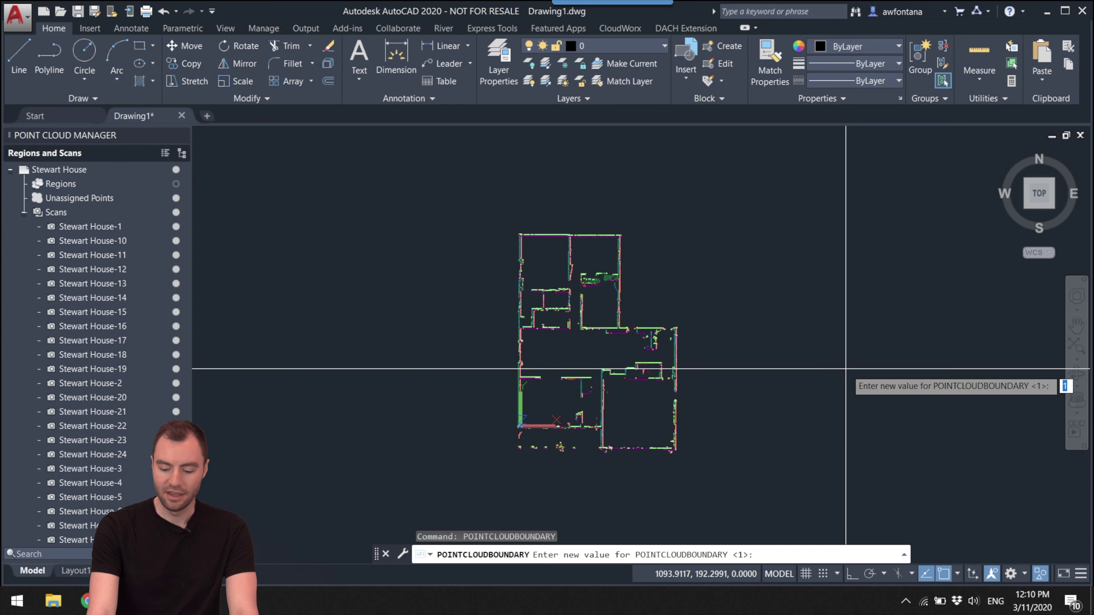
key("Return")
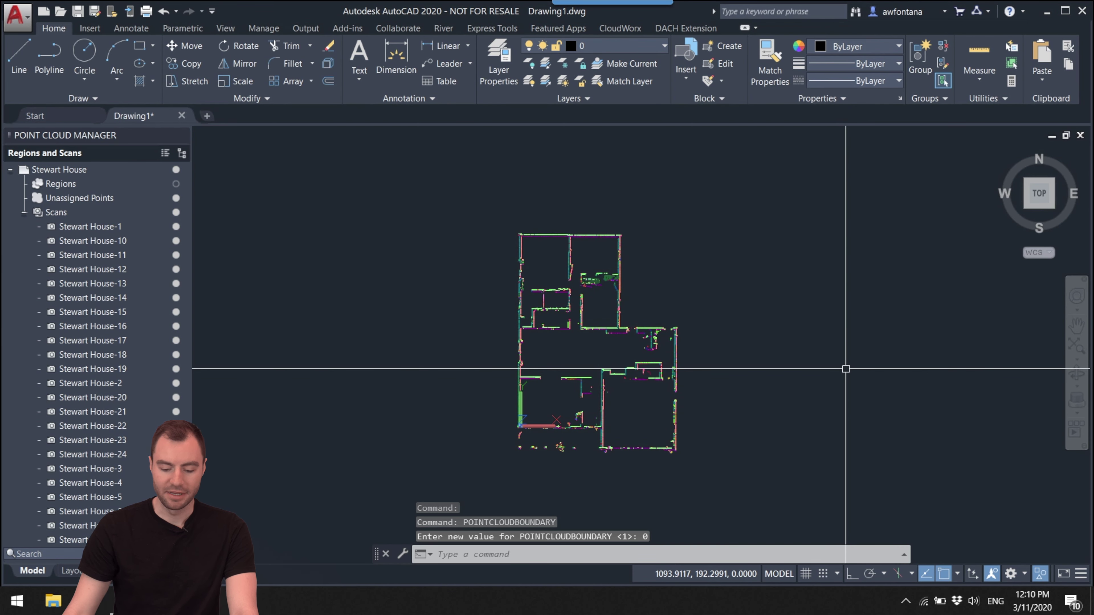
left_click(671, 391)
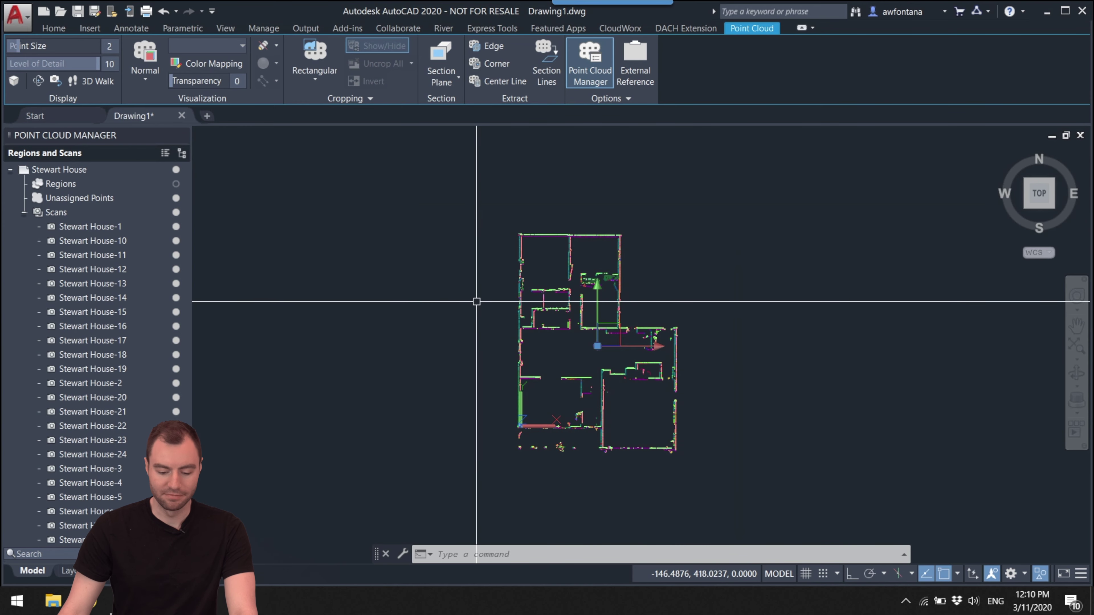
scroll(597, 419, "up", 1)
key("Escape")
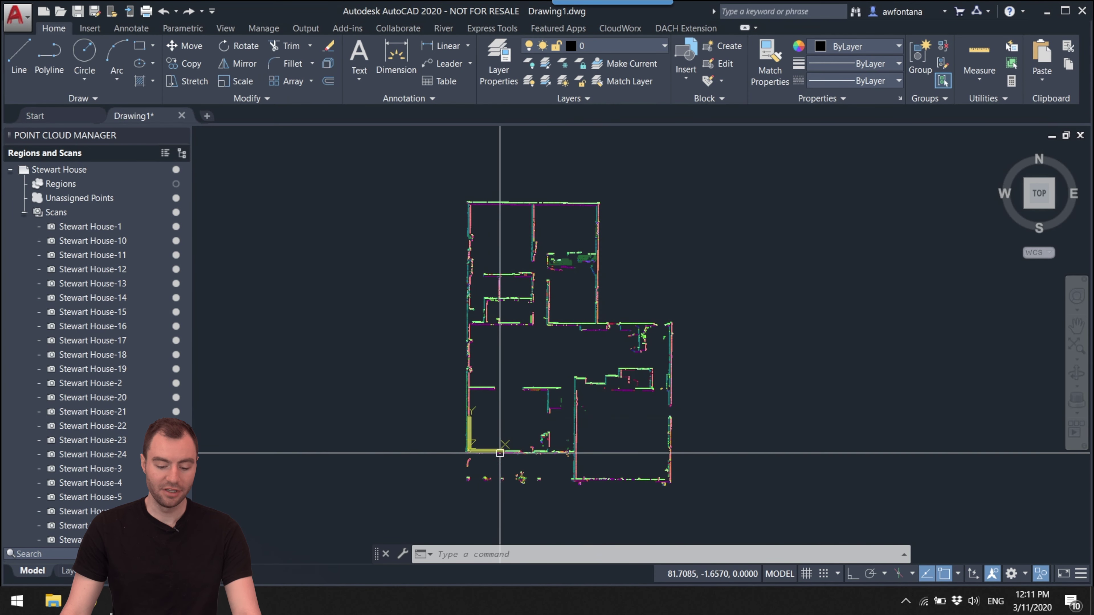
- Turn off the coordinate system icon with the UCSICON command's OFF option
left_click(482, 450)
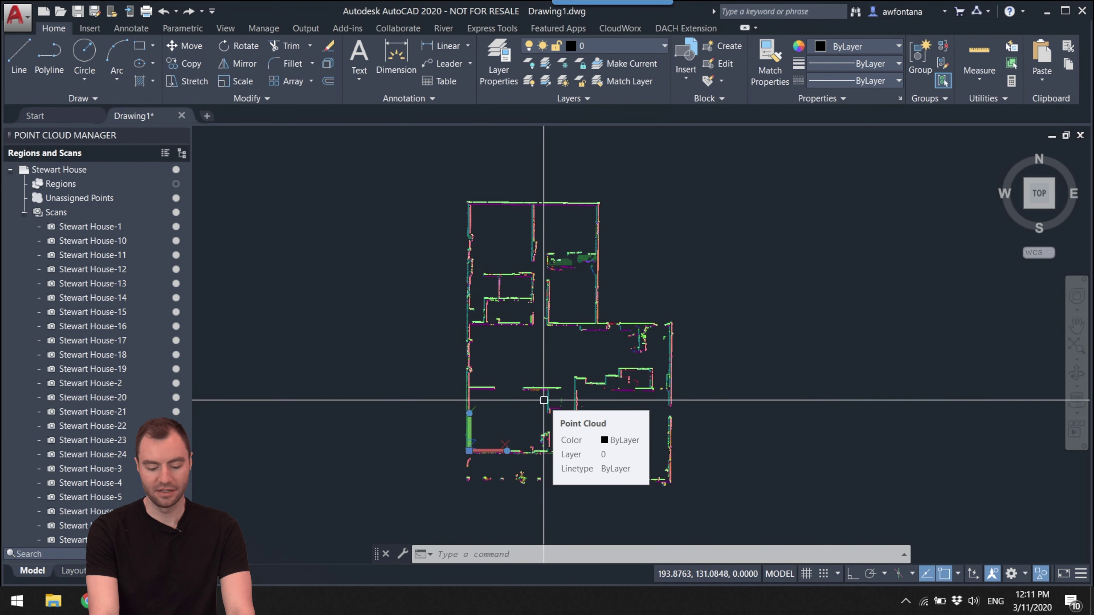
type("UCs")
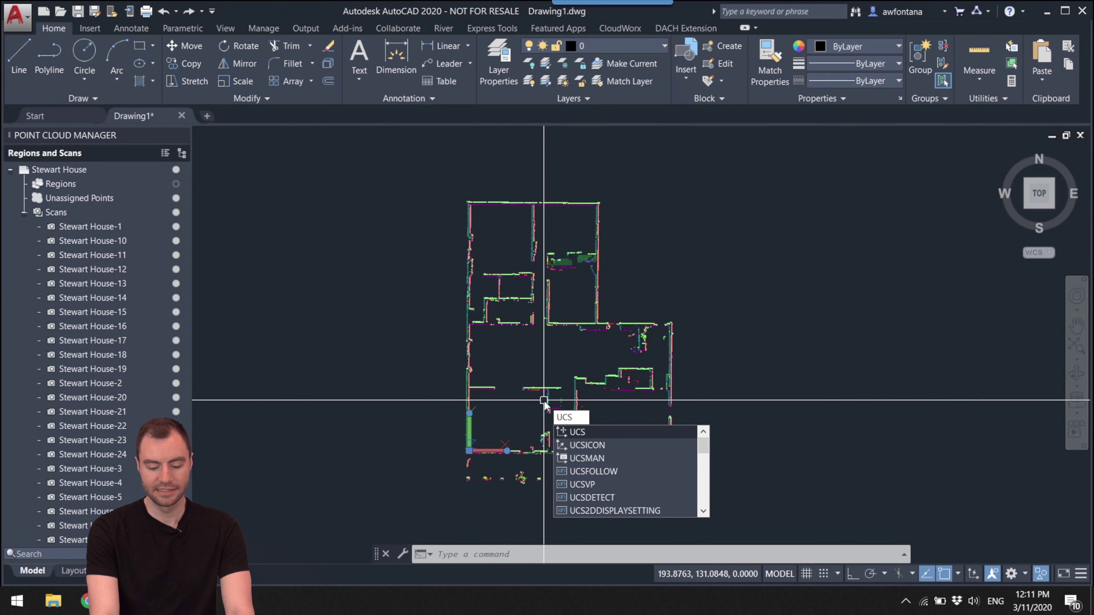
type("icon")
key("Return")
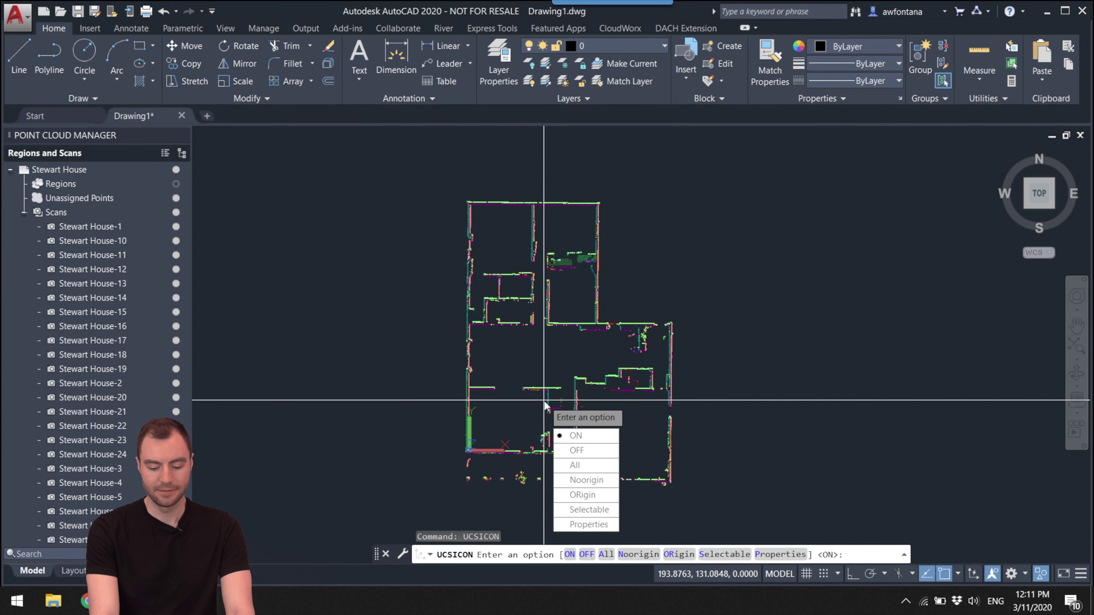
key("Down")
key("Return")
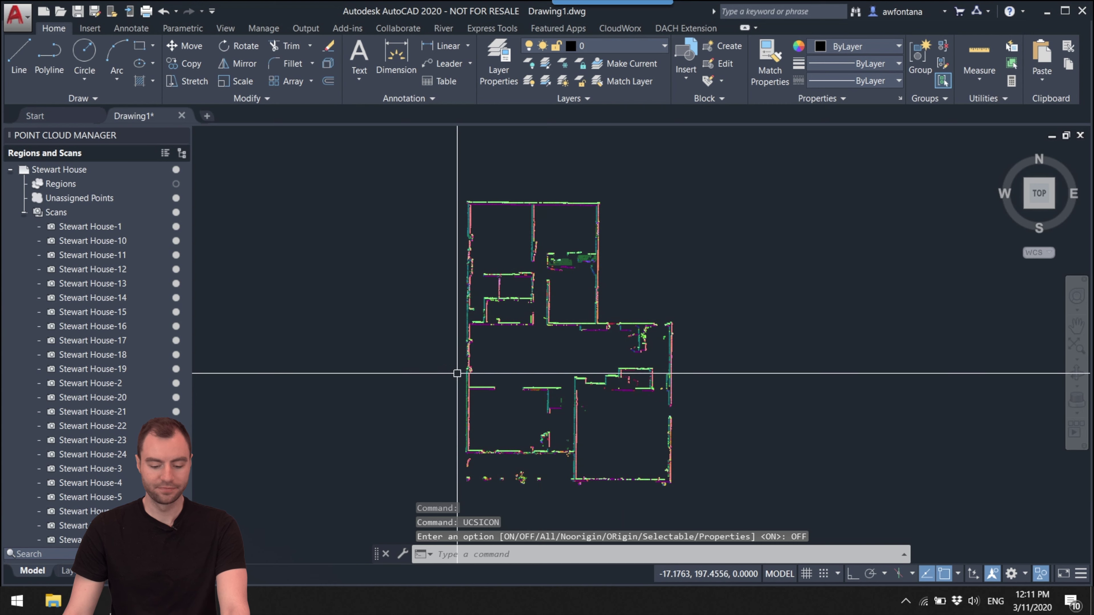
- Create new layers named Walls, Doors and Windows, and make Walls the current layer
mouse_move(488, 306)
middle_mouse_down()
mouse_move(517, 323)
mouse_move(511, 336)
middle_mouse_up()
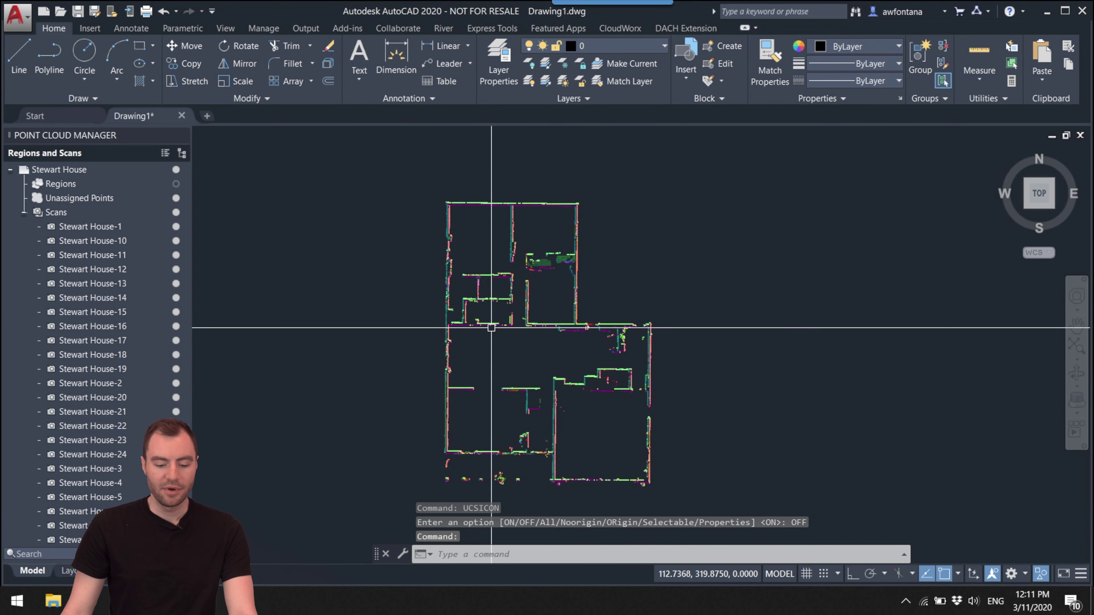
left_click(499, 65)
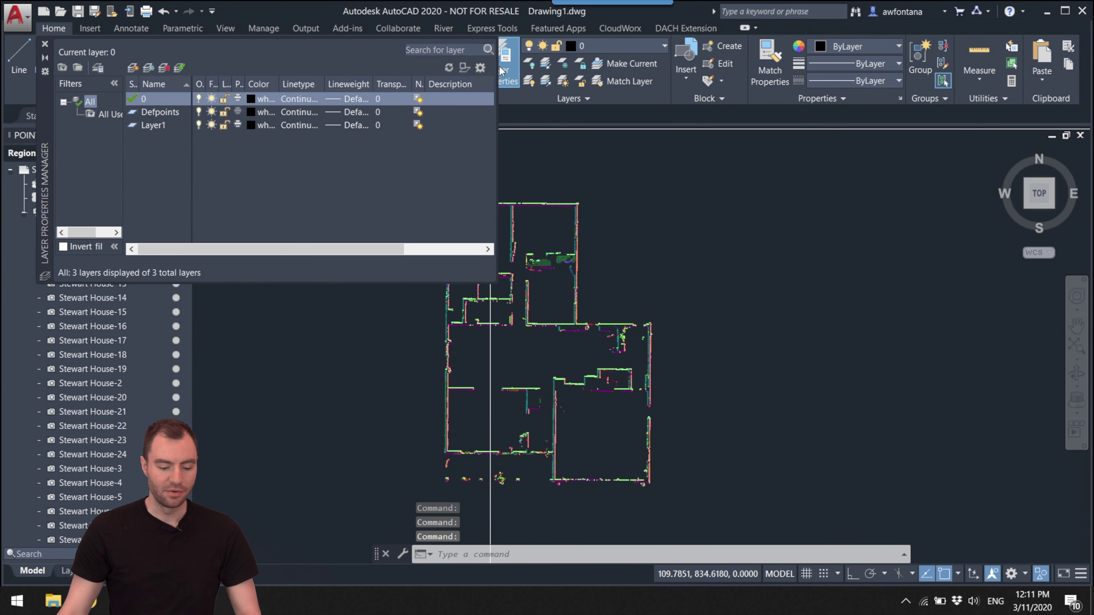
left_click(133, 70)
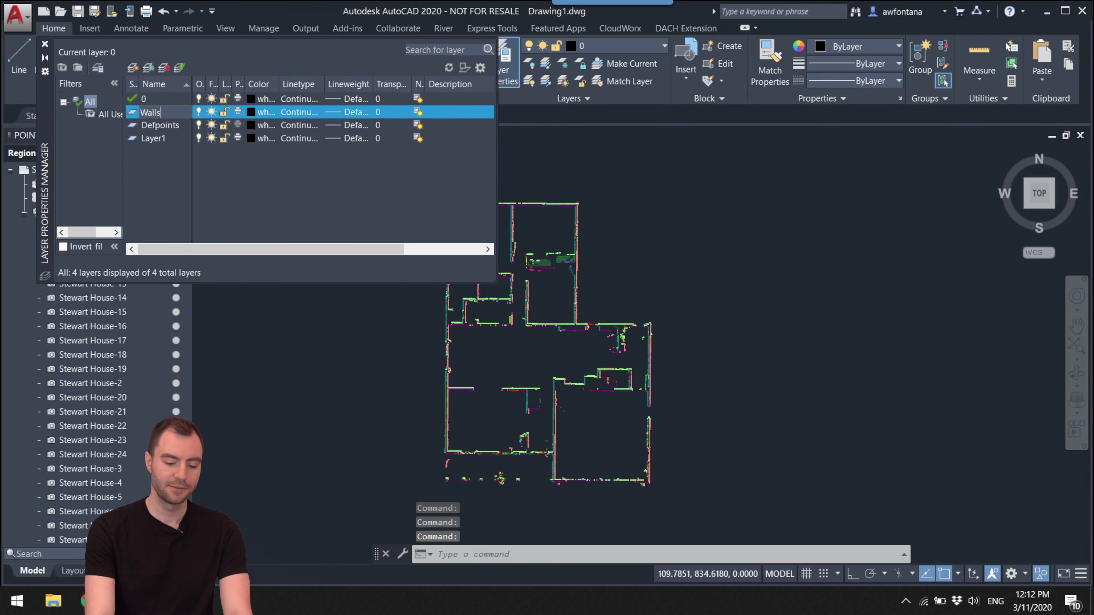
key("Return")
left_click(133, 68)
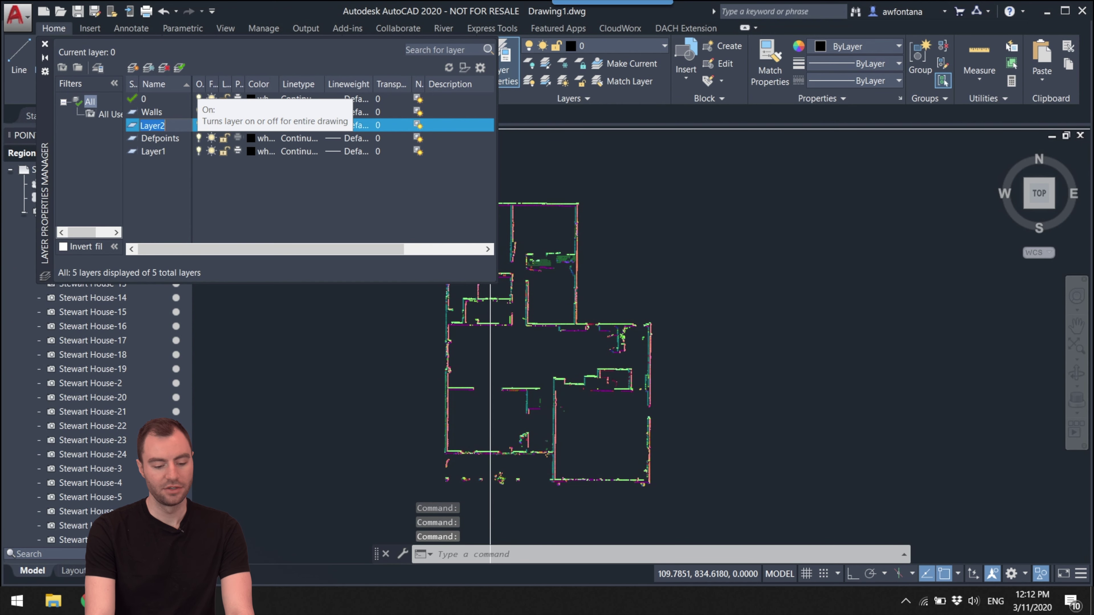
left_click(147, 66)
type("Windows")
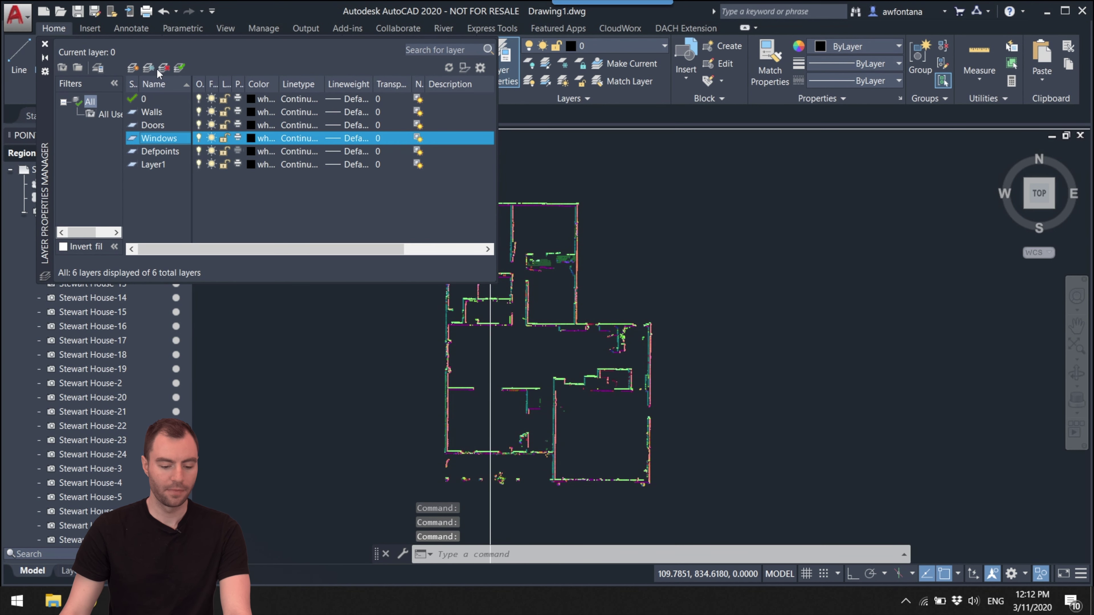
left_click(157, 113)
double_click(131, 112)
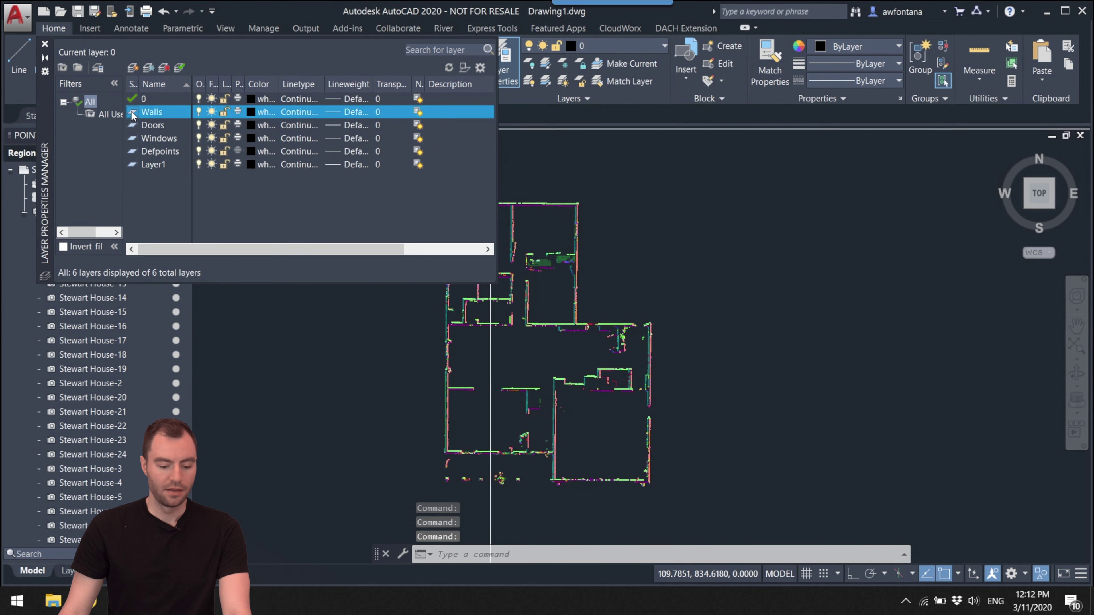
- Set the Walls layer's color to a white true color and close the layer properties
left_click(251, 113)
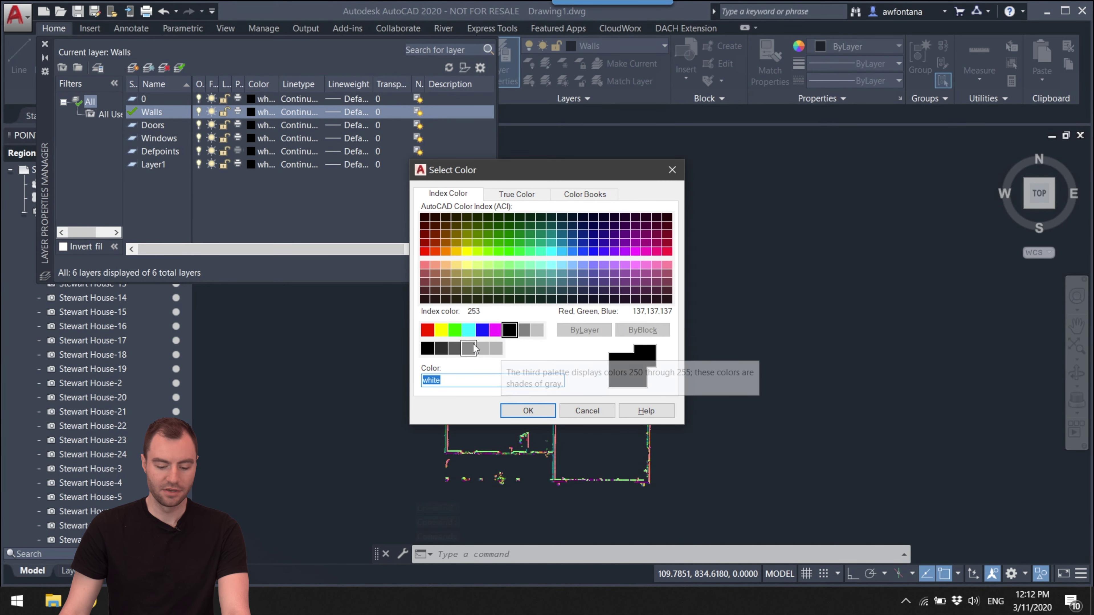
left_click(492, 198)
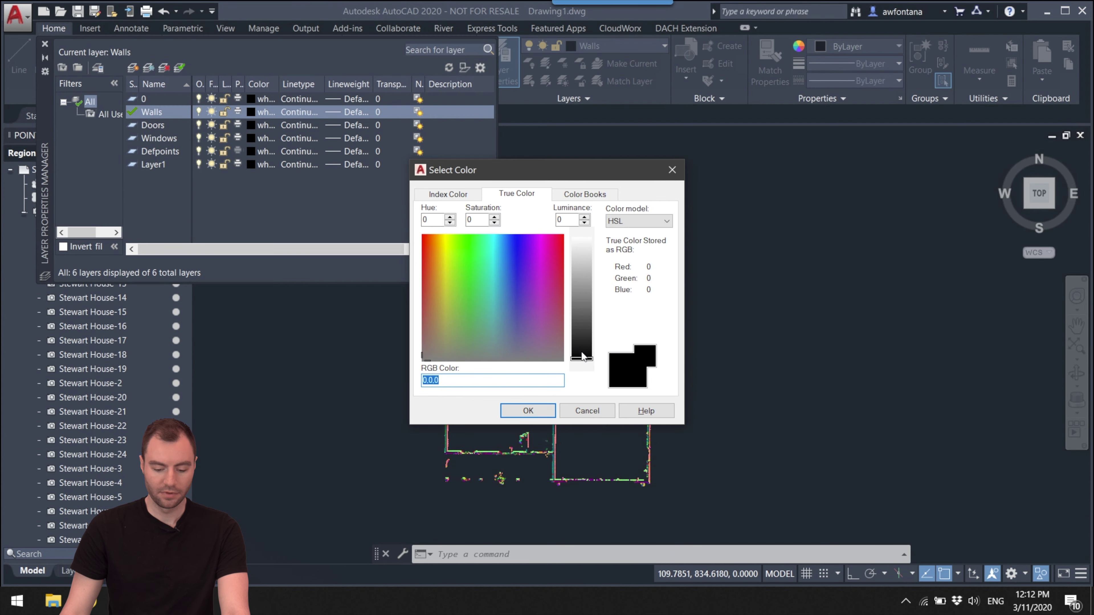
left_click(531, 411)
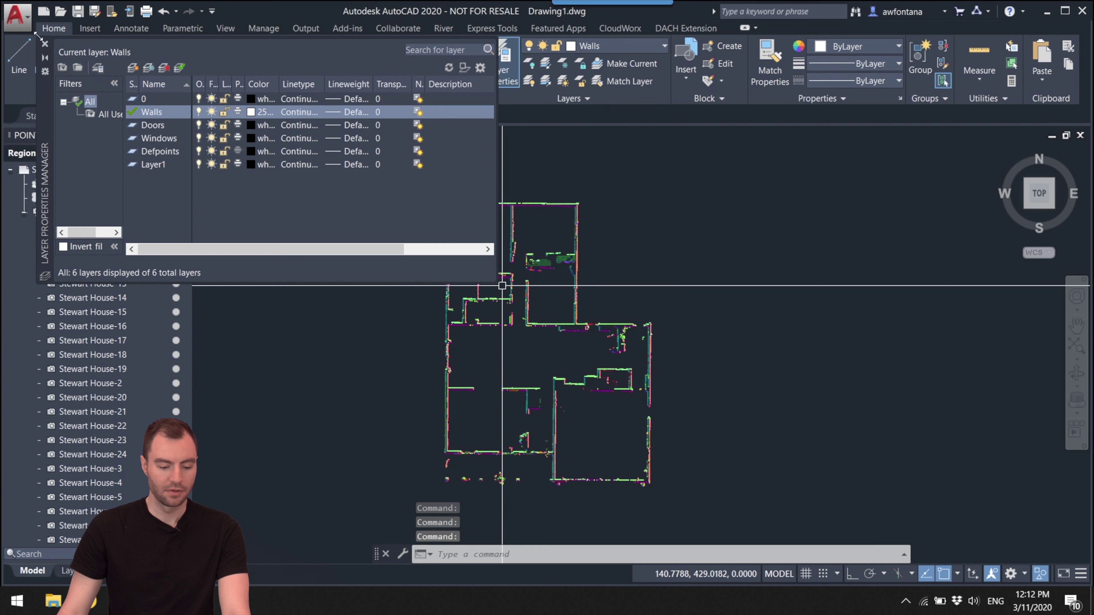
left_click(45, 45)
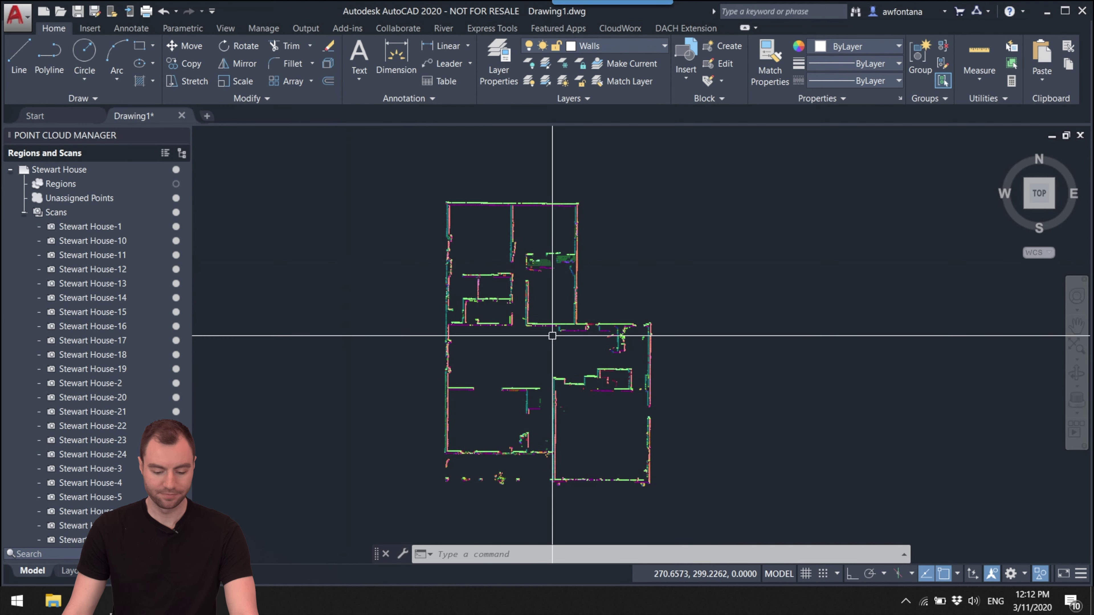
scroll(554, 337, "up", 2)
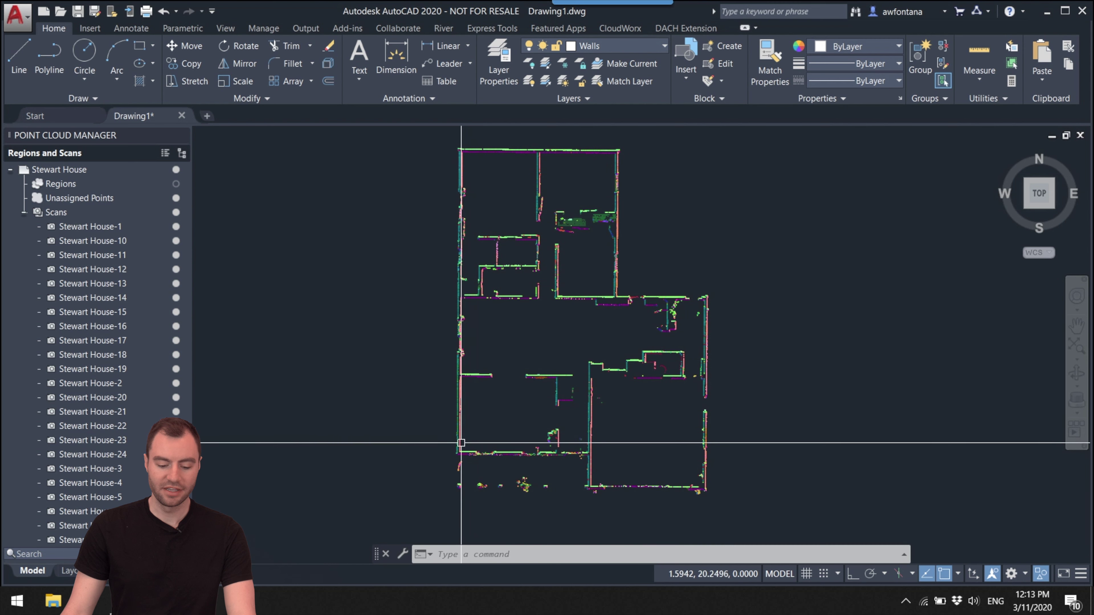
mouse_move(461, 443)
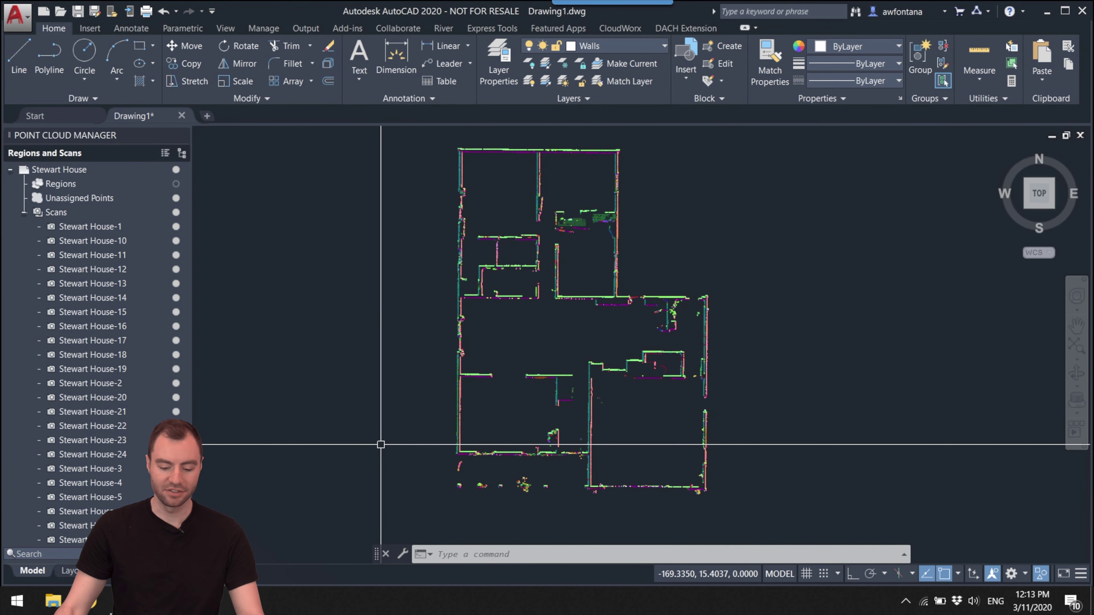
type("p")
key("Return")
left_click_drag(467, 449, 478, 449)
key("Escape")
left_click(559, 294)
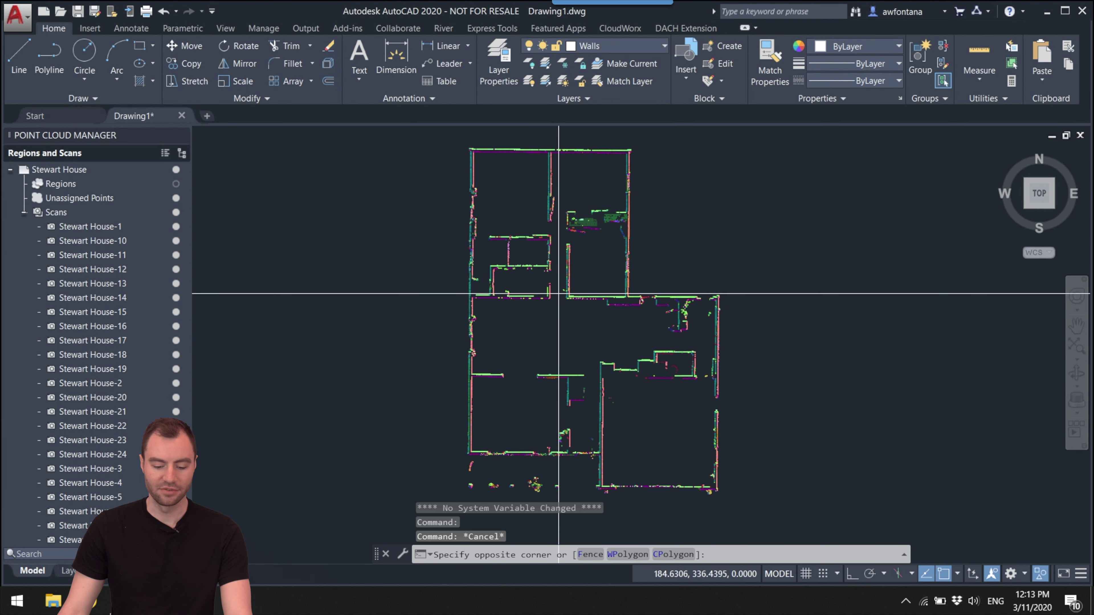
left_click(592, 309)
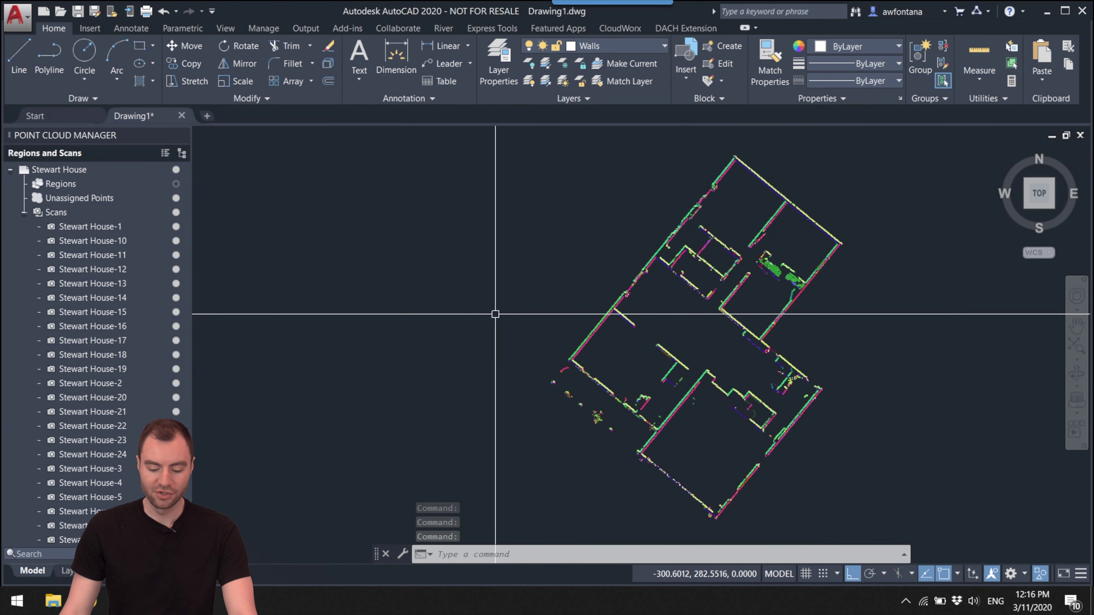
- Draw a vertical reference line just west of the tilted point cloud, starting near its southwest corner
left_click(23, 60)
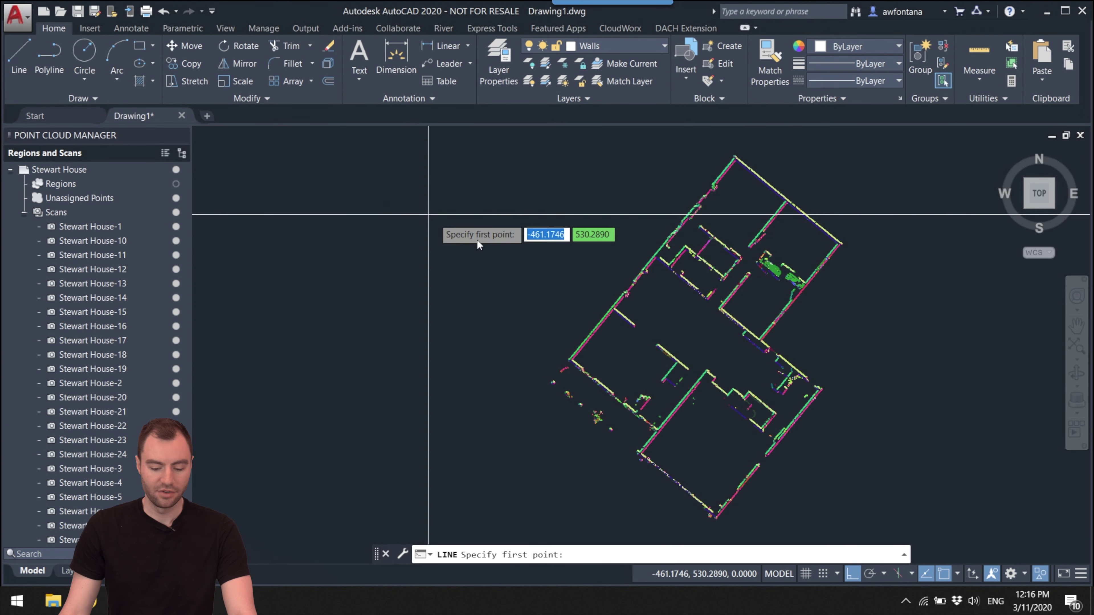
left_click(560, 359)
left_click(555, 147)
key("Escape")
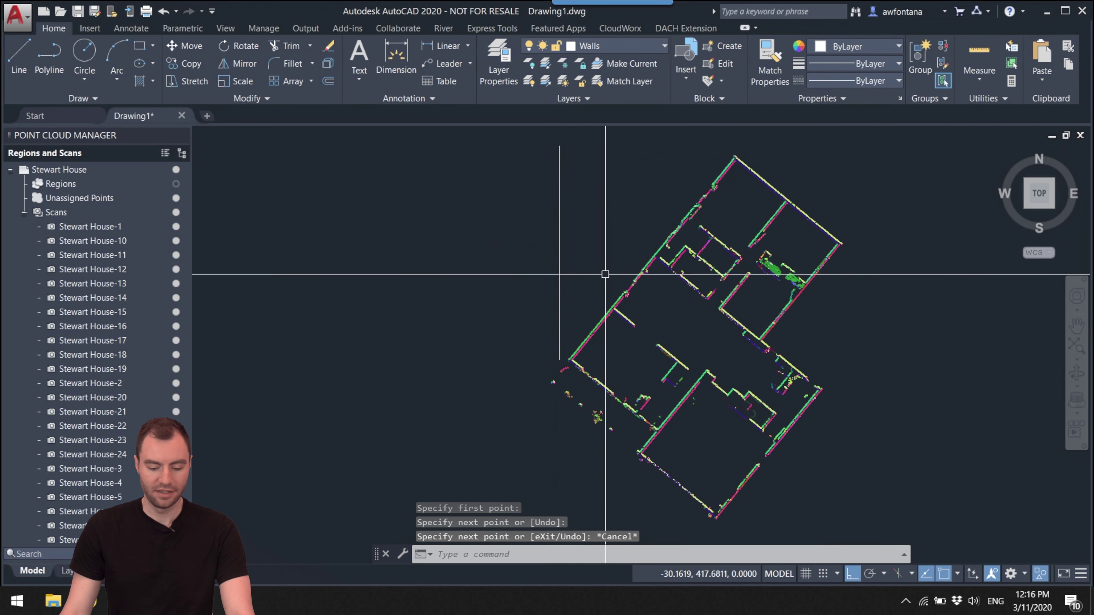
- Move the point cloud so the inner corner of its southwest walls sits on the reference line's lower endpoint
scroll(572, 368, "up", 3)
scroll(560, 360, "up", 4)
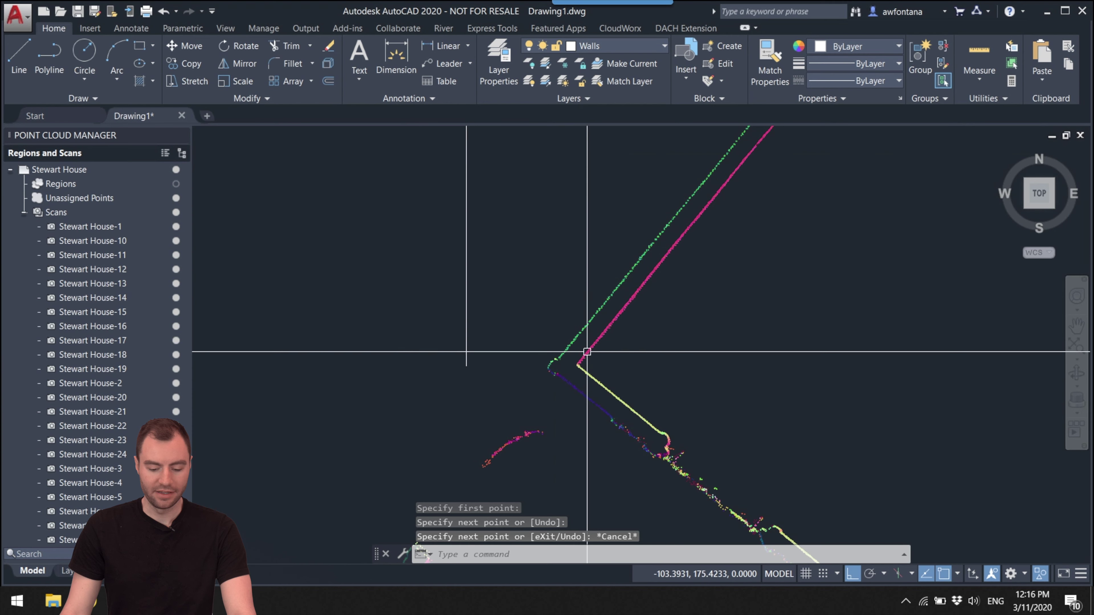
left_click(736, 285)
type("mov")
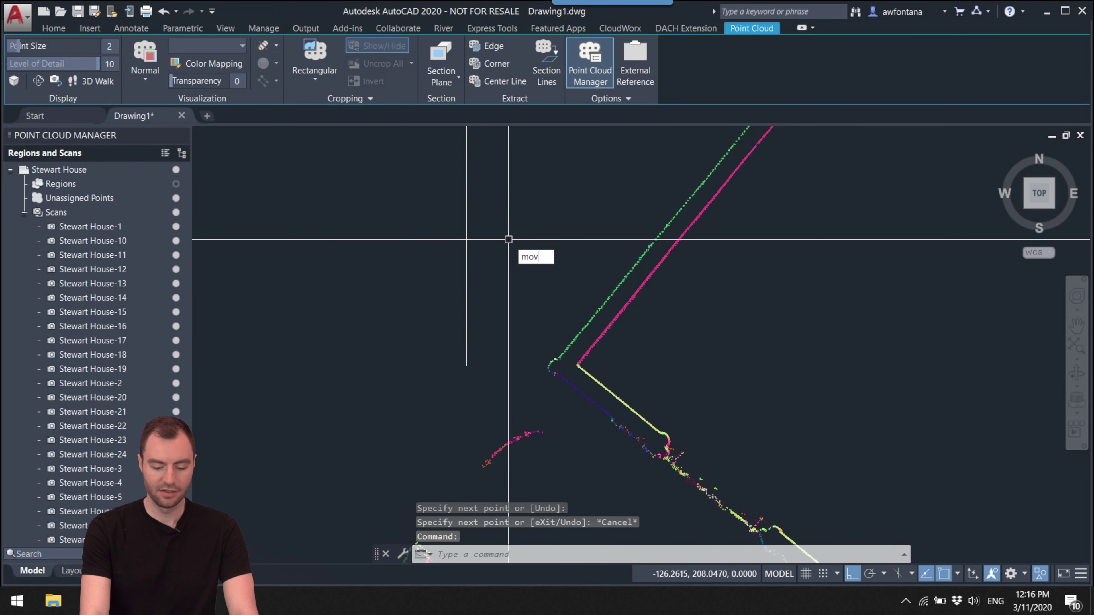
type("e")
key("Return")
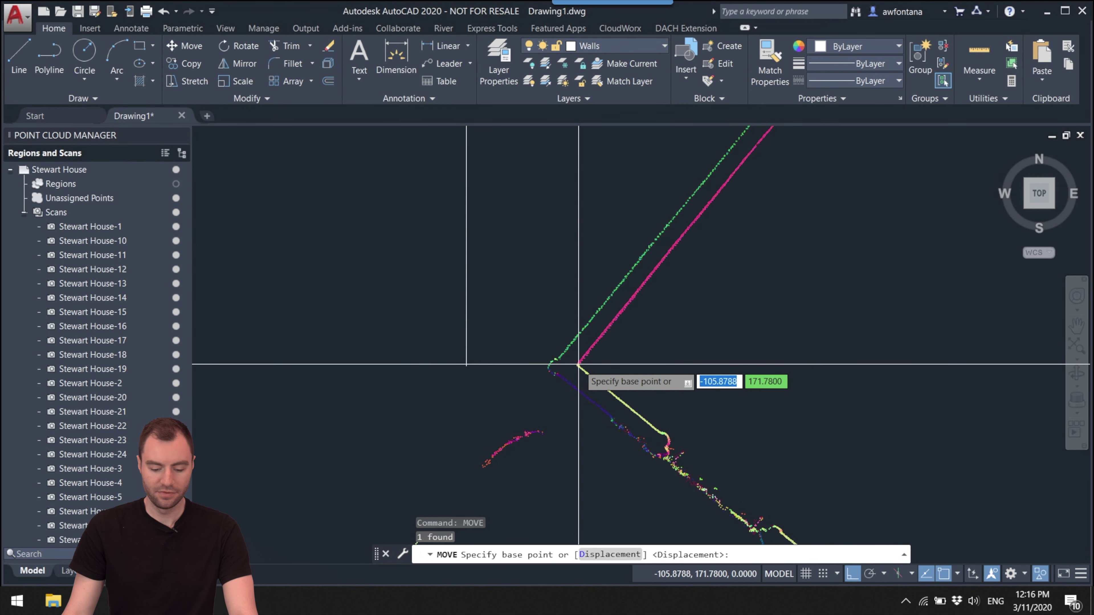
left_click(578, 365)
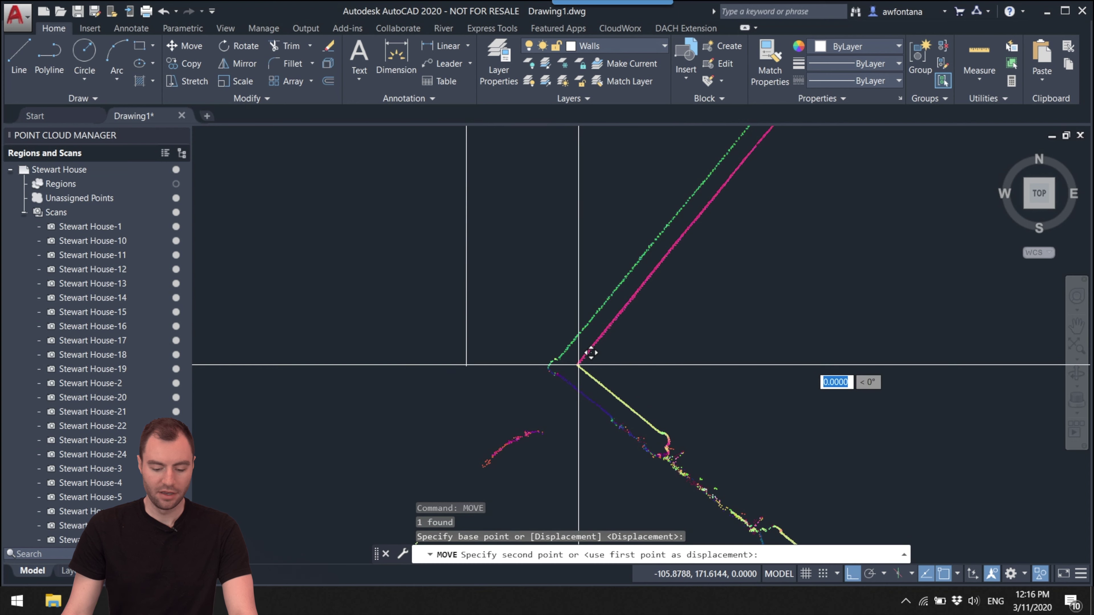
left_click(466, 366)
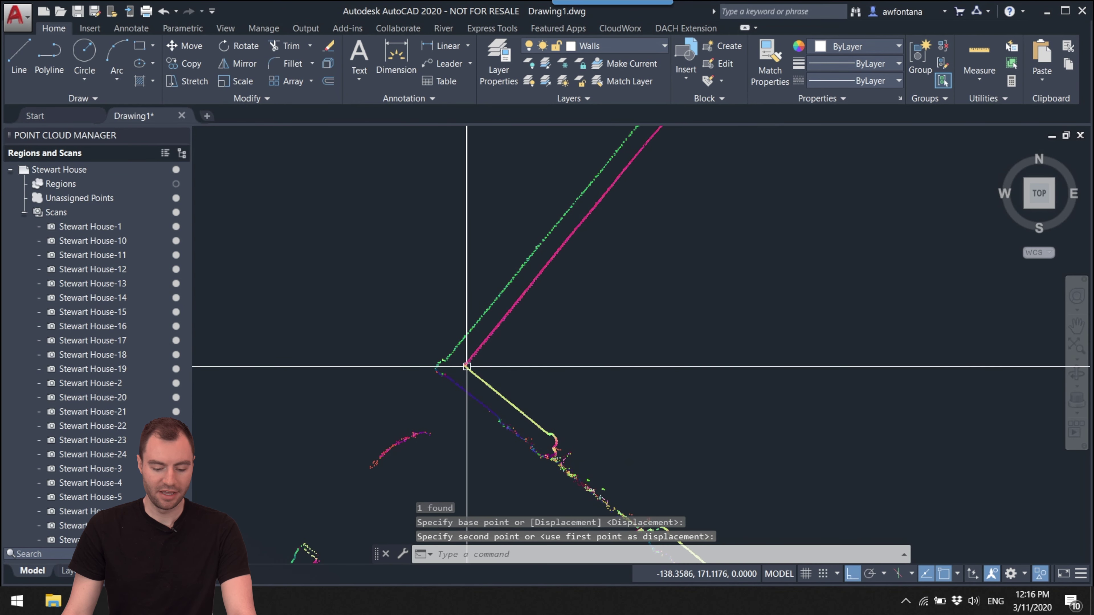
- Start rotating the point cloud about the reference line's lower endpoint, with Ortho off and the Reference option
scroll(478, 354, "down", 2)
scroll(485, 345, "down", 3)
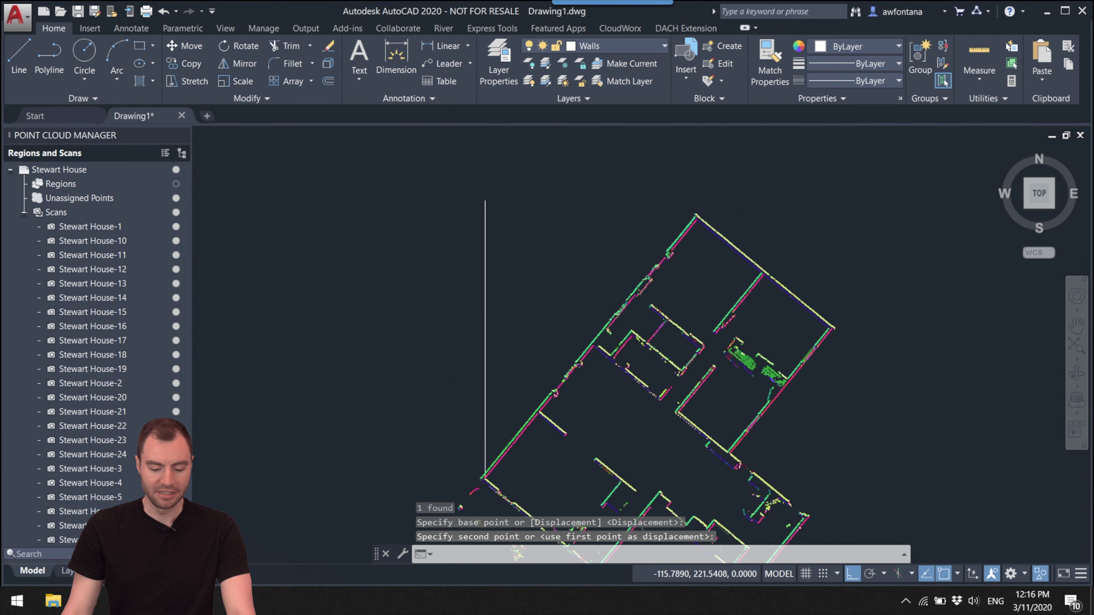
scroll(520, 311, "up", 5)
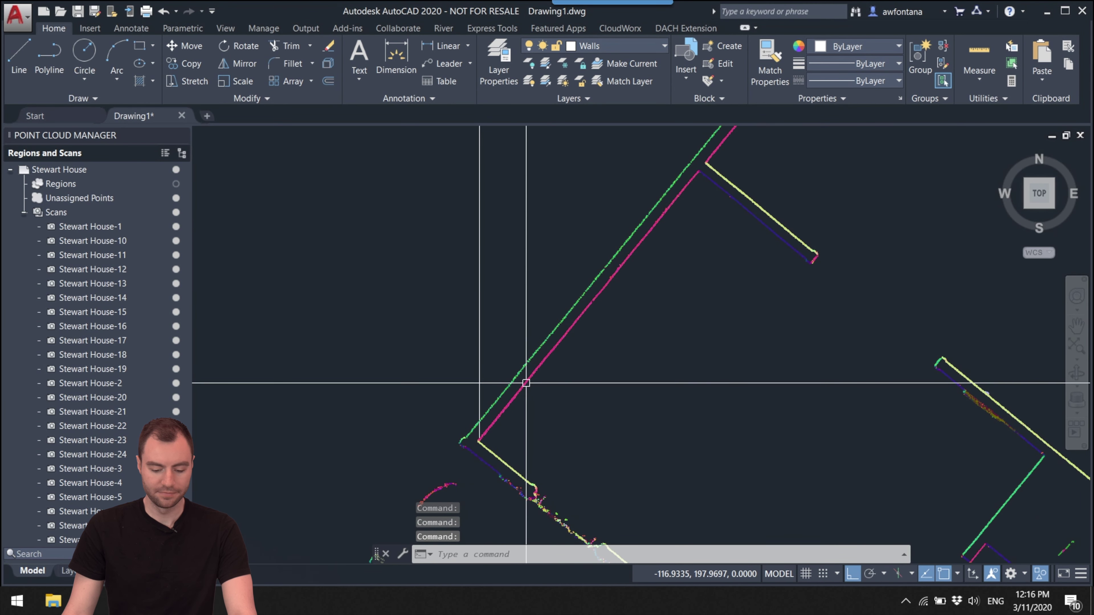
left_click(526, 382)
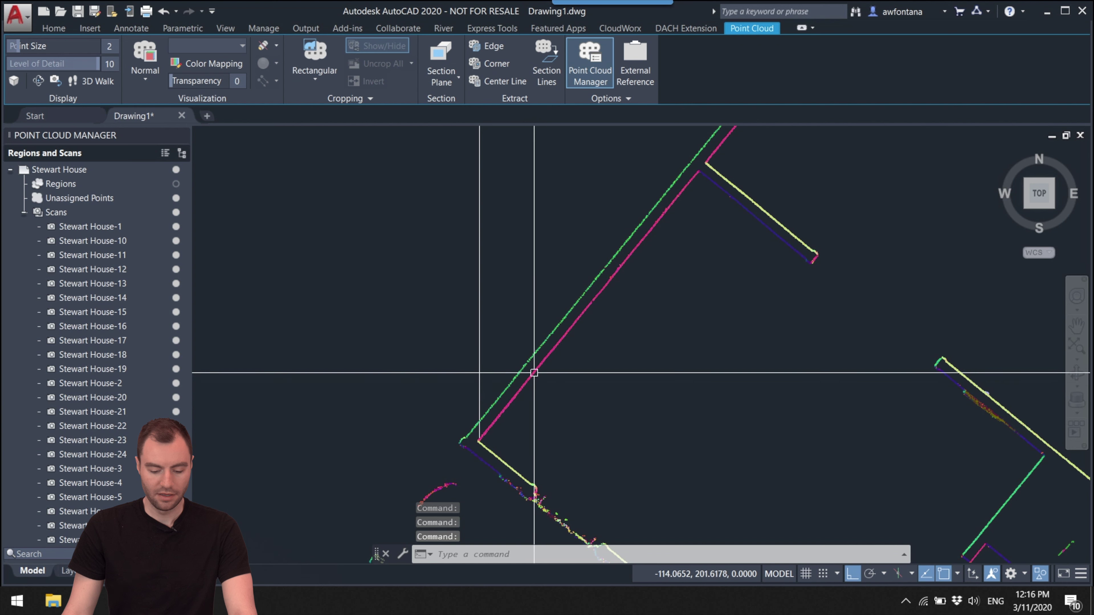
type("ro")
key("Return")
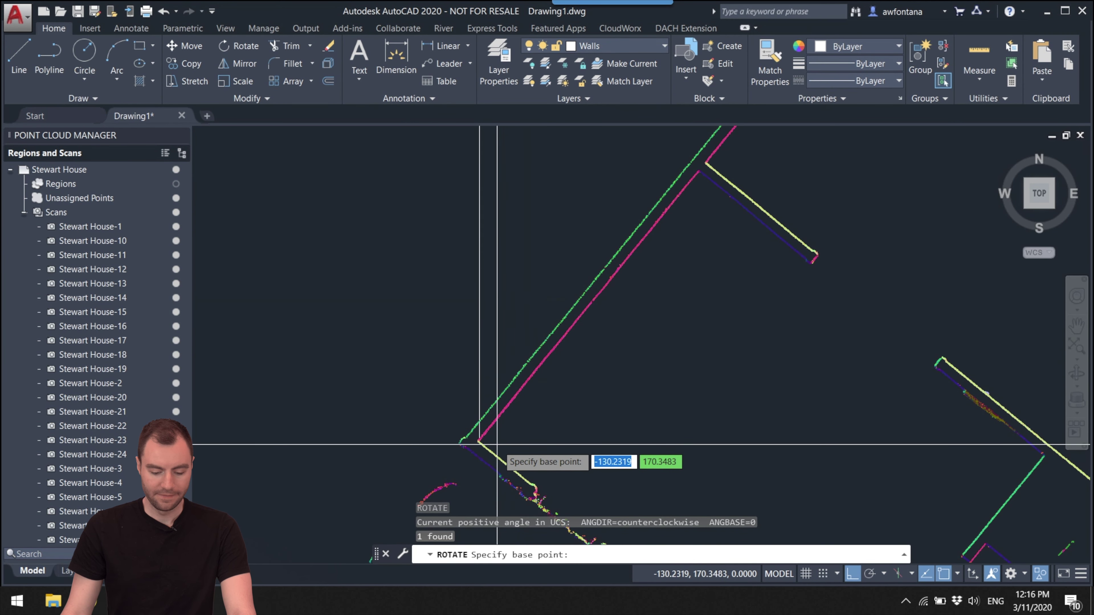
left_click(479, 441)
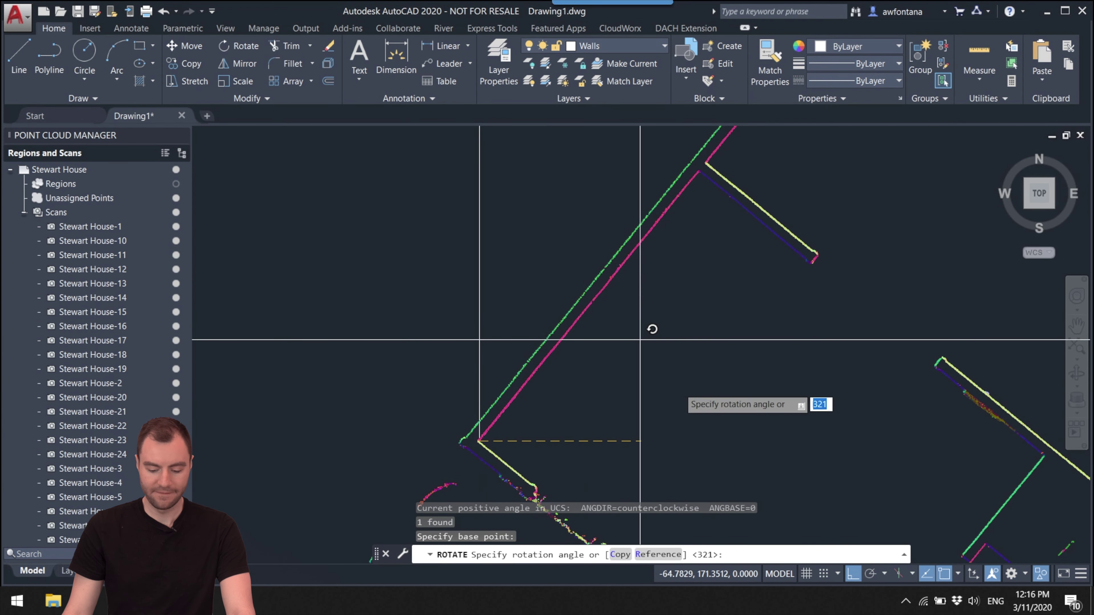
left_click(854, 574)
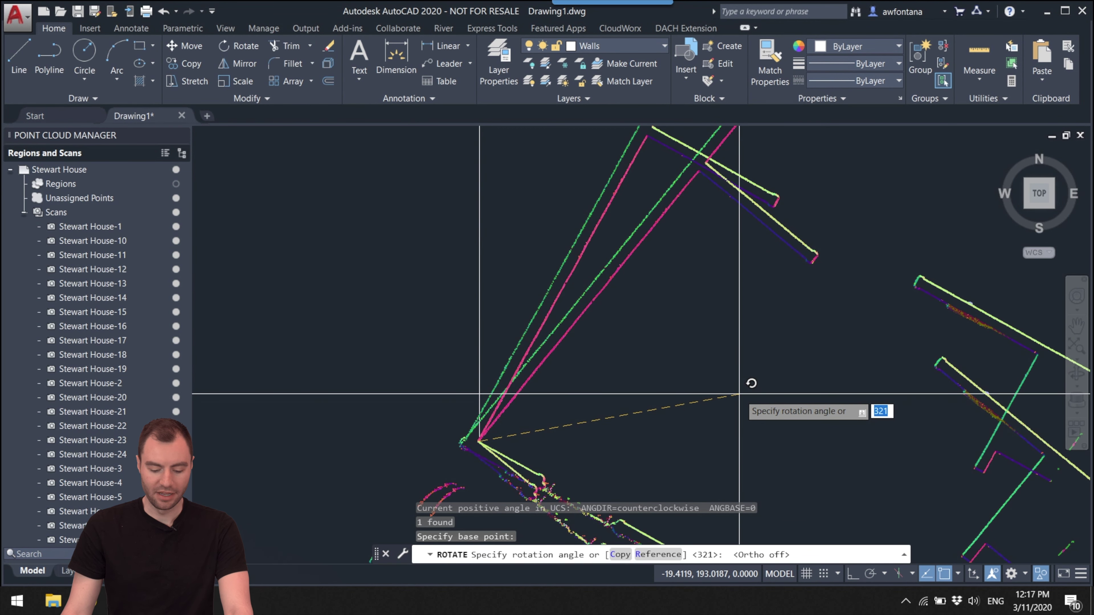
left_click(659, 555)
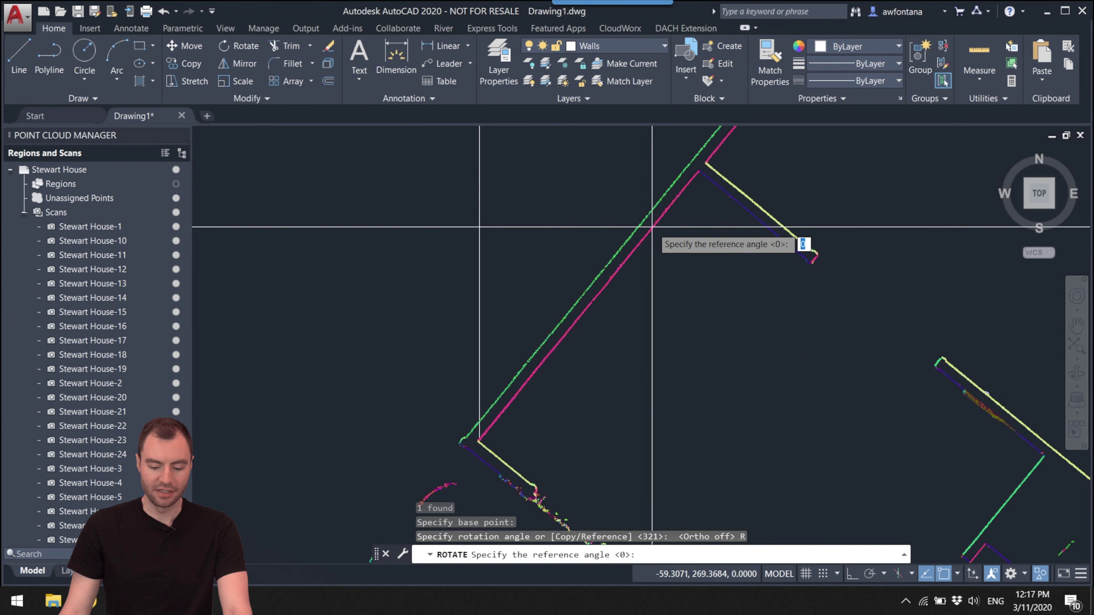
- Define the rotation reference along the west wall's inner face up to its northern corner, and align it with the vertical line
left_click(479, 441)
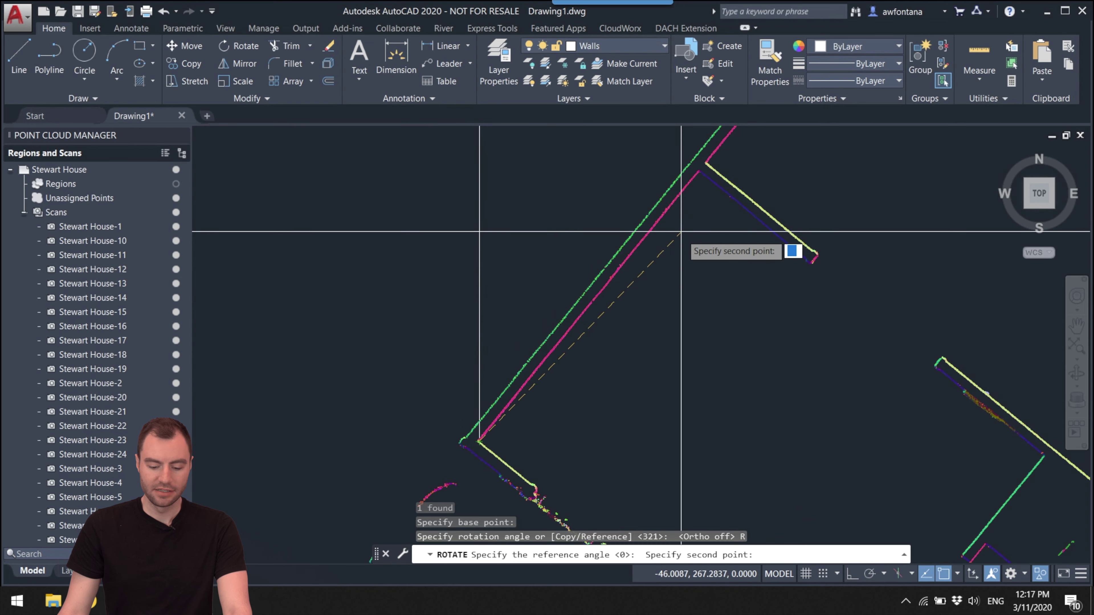
middle_click_drag(732, 146, 525, 421)
mouse_move(537, 371)
middle_mouse_down()
mouse_move(566, 350)
mouse_move(535, 518)
middle_mouse_up()
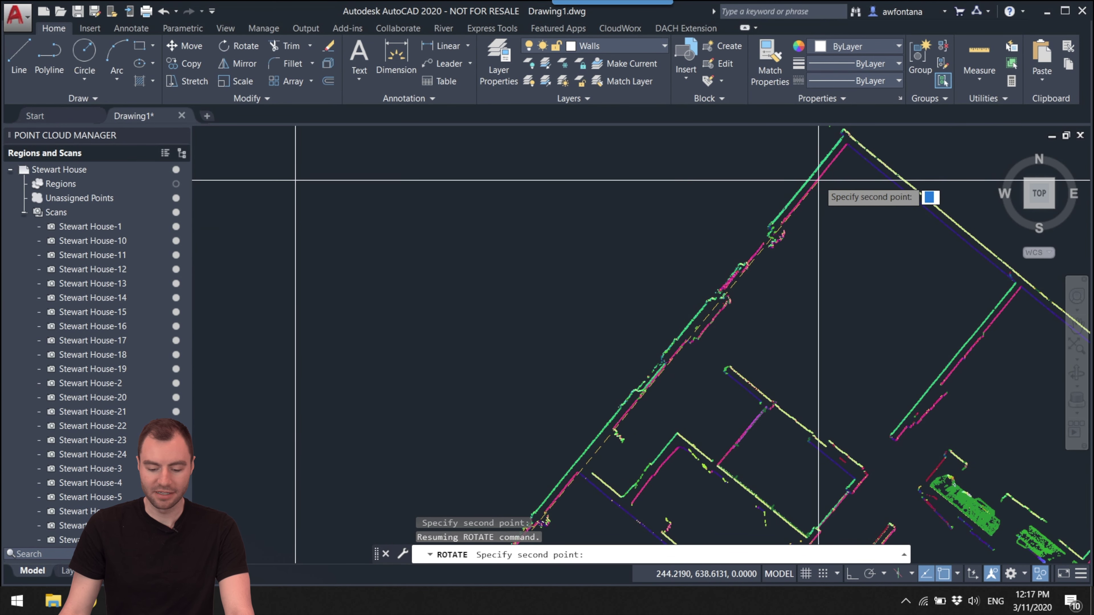
scroll(819, 180, "up", 5)
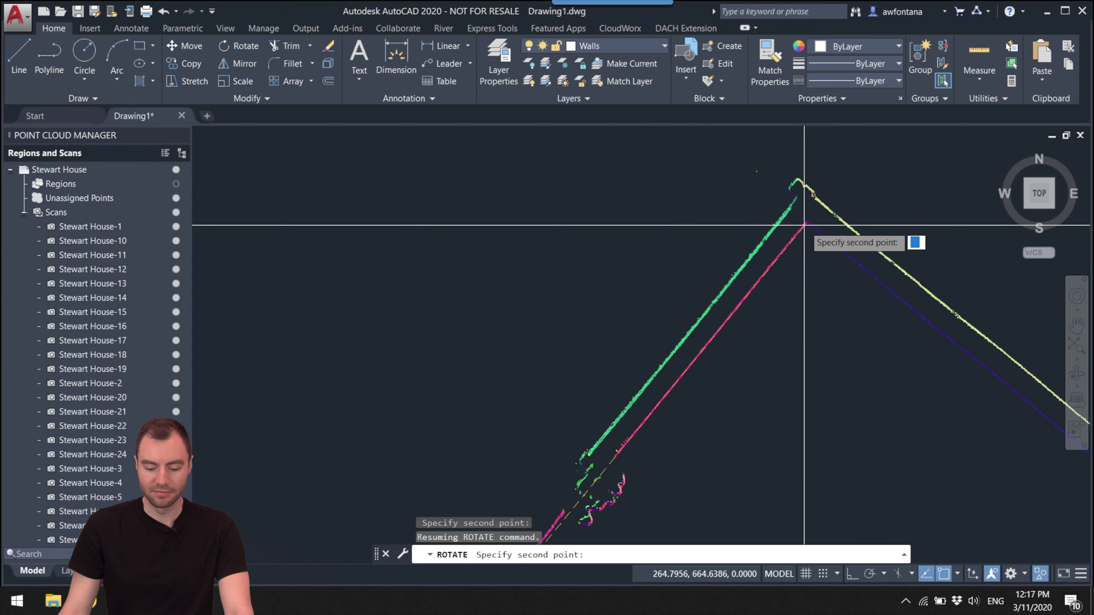
left_click(806, 223)
scroll(806, 216, "down", 5)
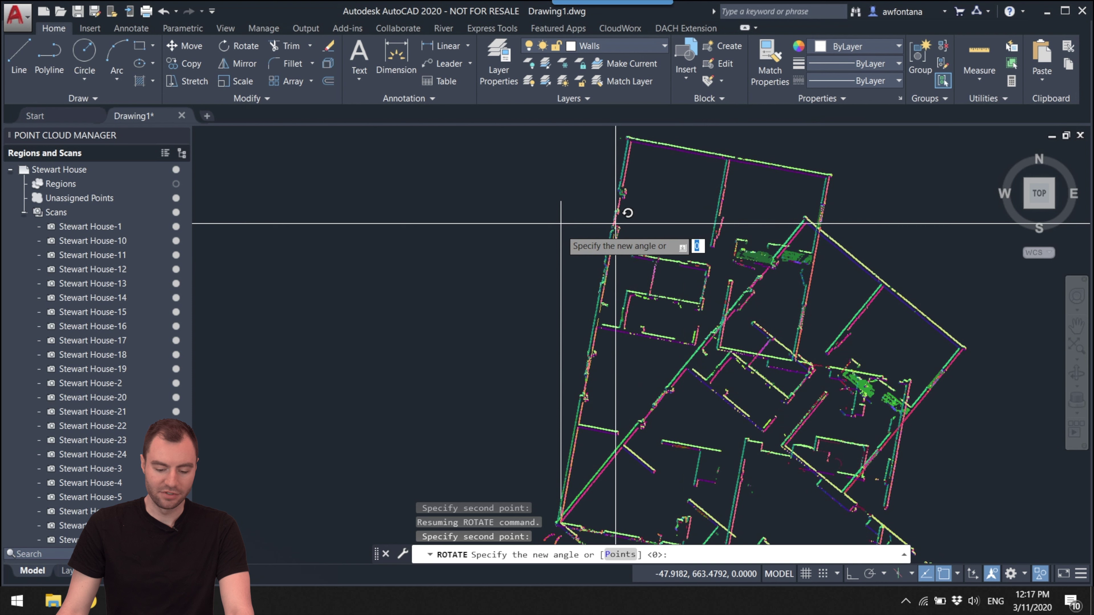
scroll(576, 218, "up", 5)
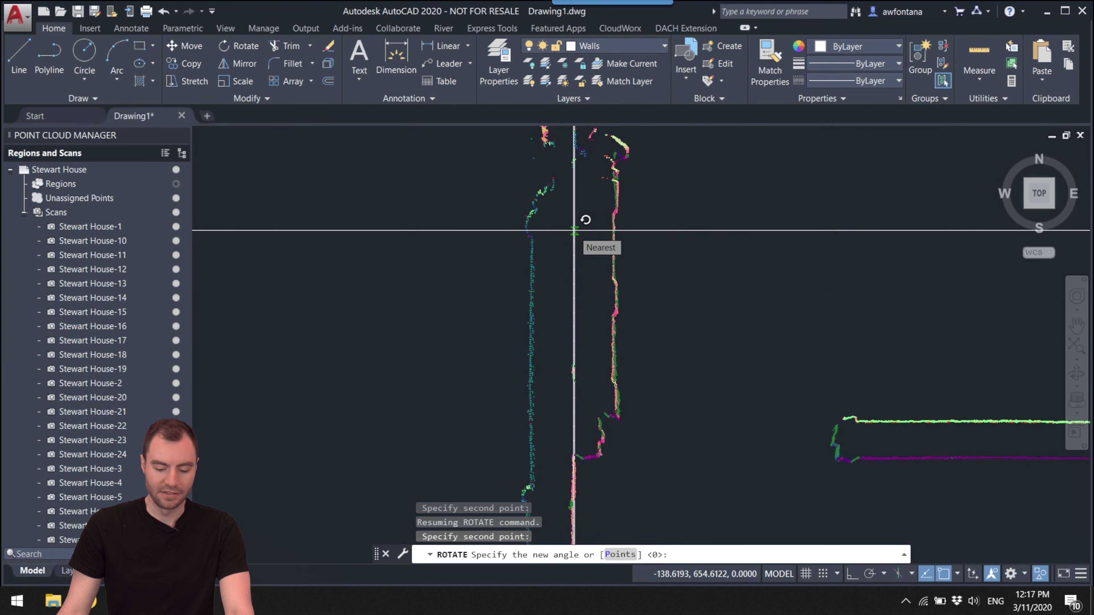
key("Escape")
- Check the rotated west wall against the vertical reference line, then erase that line
scroll(619, 244, "up", 8)
left_click_drag(755, 261, 606, 247)
key("Escape")
scroll(600, 347, "down", 6)
middle_click_drag(599, 347, 606, 305)
scroll(573, 310, "up", 6)
key("Return")
key("Escape")
scroll(625, 304, "up", 5)
left_click(605, 317)
key("Delete")
scroll(705, 297, "down", 5)
scroll(725, 301, "down", 5)
middle_click_drag(610, 379, 594, 391)
scroll(584, 352, "down", 2)
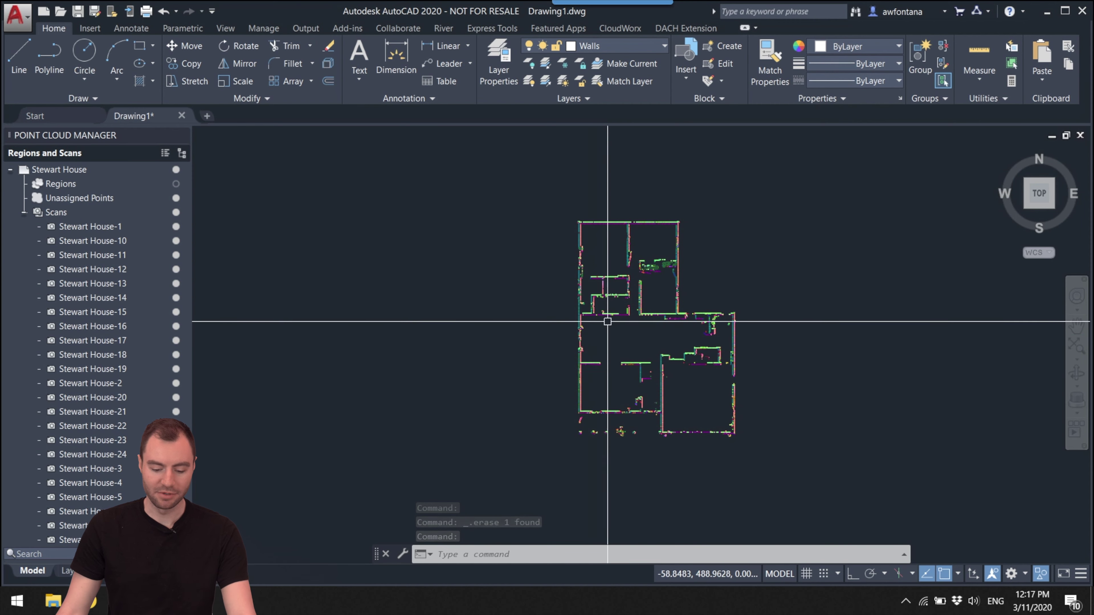
- Start a line near the southwest room, review the running object snap and 3D object snap settings, and leave the command
scroll(647, 336, "up", 3)
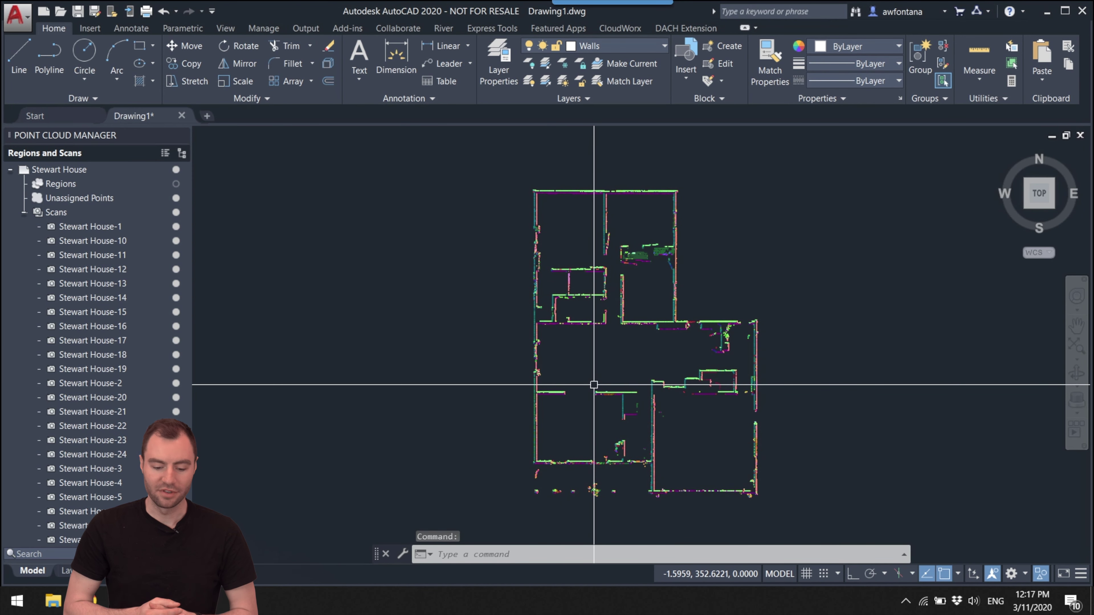
scroll(594, 384, "up", 5)
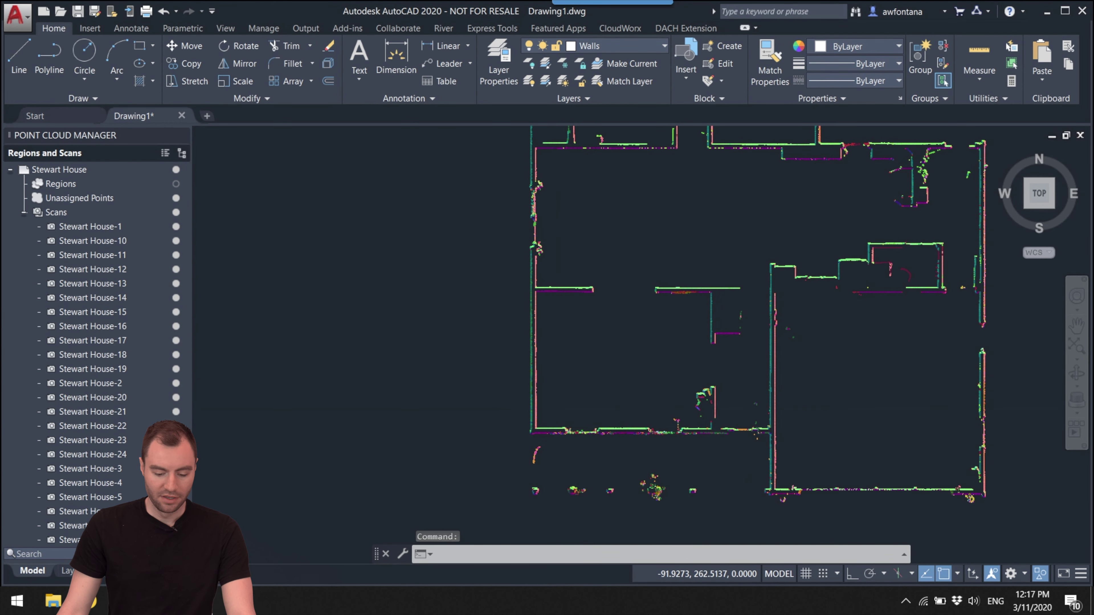
middle_click_drag(588, 394, 539, 406)
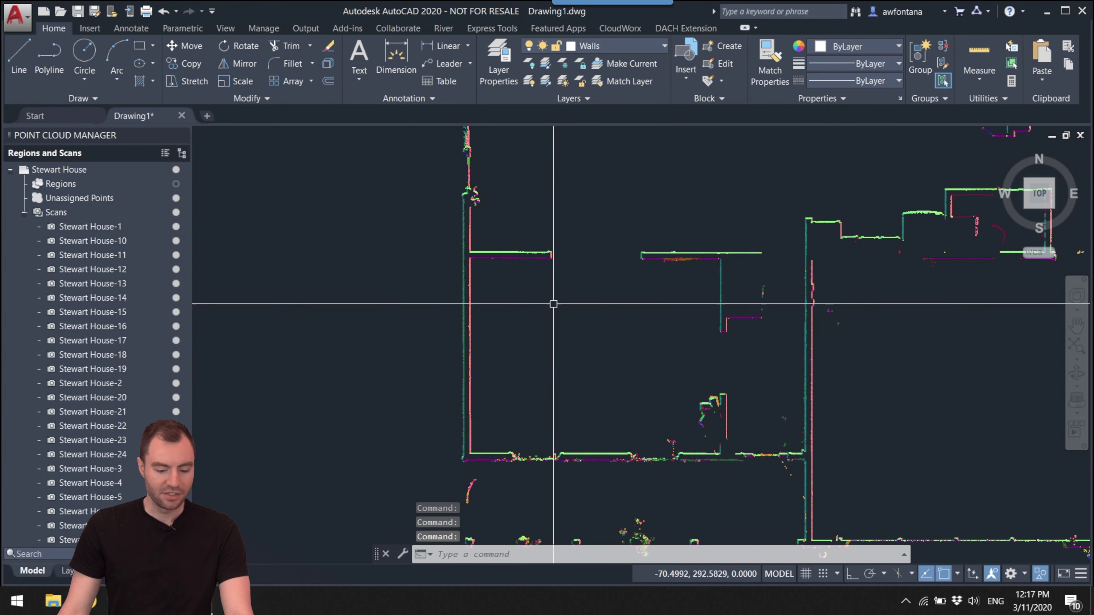
left_click(22, 64)
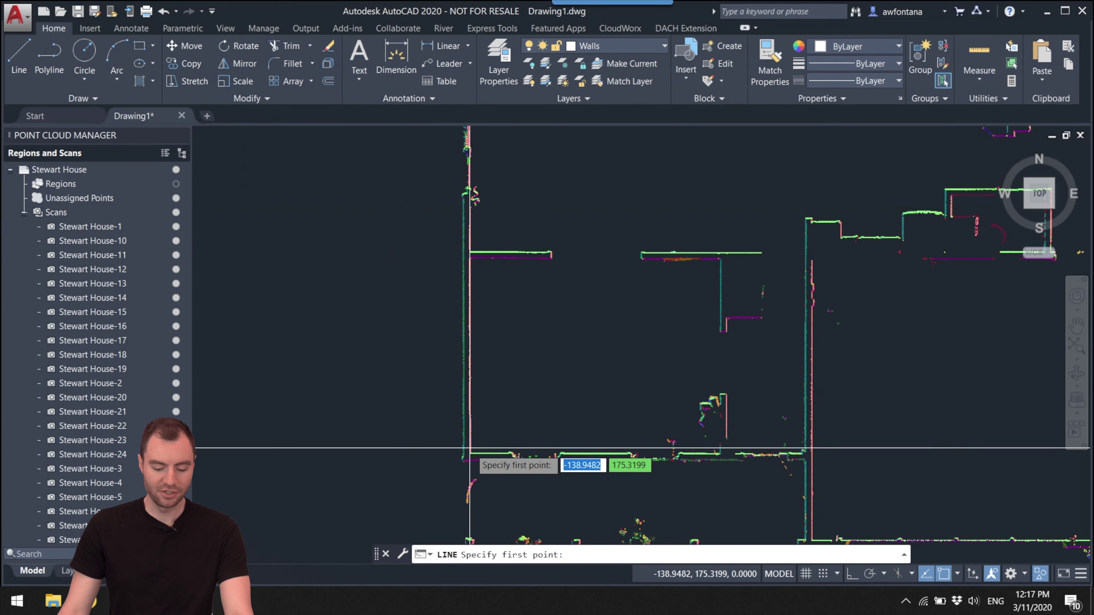
left_click(958, 574)
left_click(972, 552)
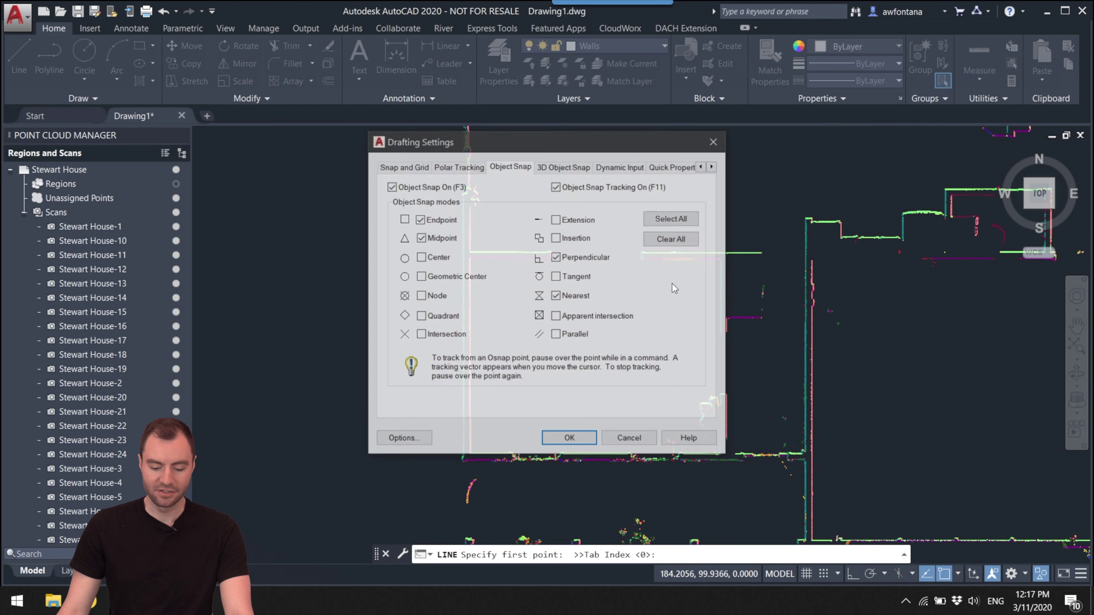
left_click(559, 168)
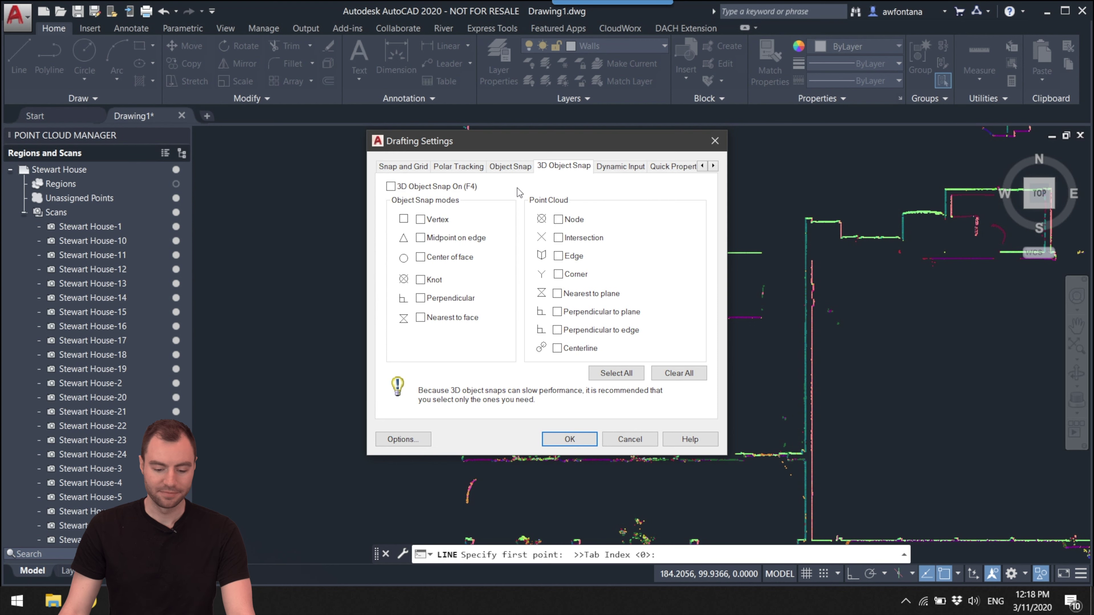
left_click(513, 167)
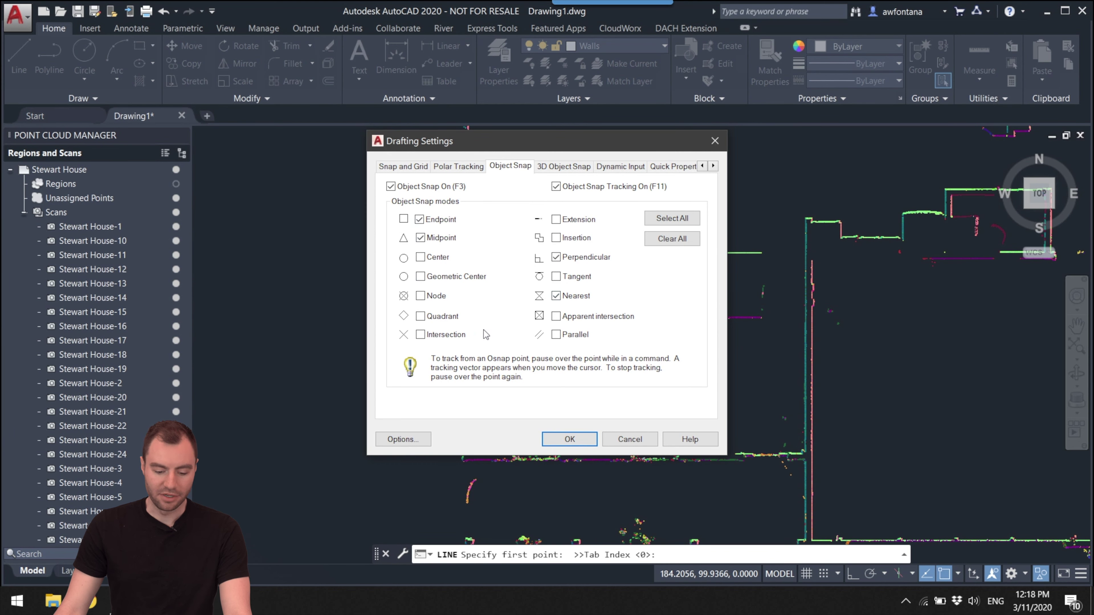
left_click(570, 439)
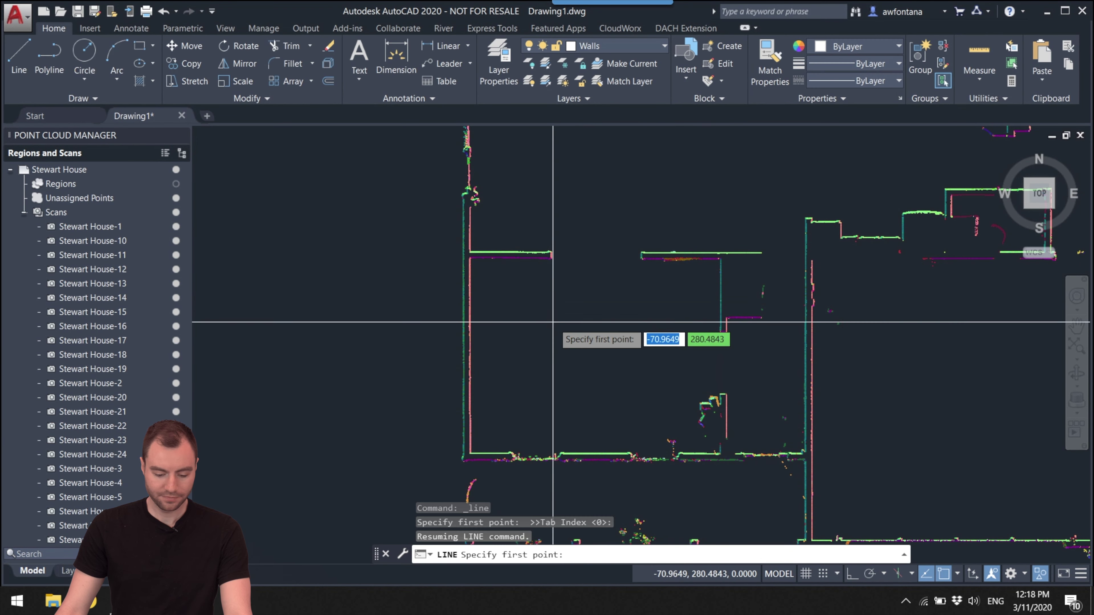
scroll(558, 332, "up", 3)
scroll(549, 398, "up", 2)
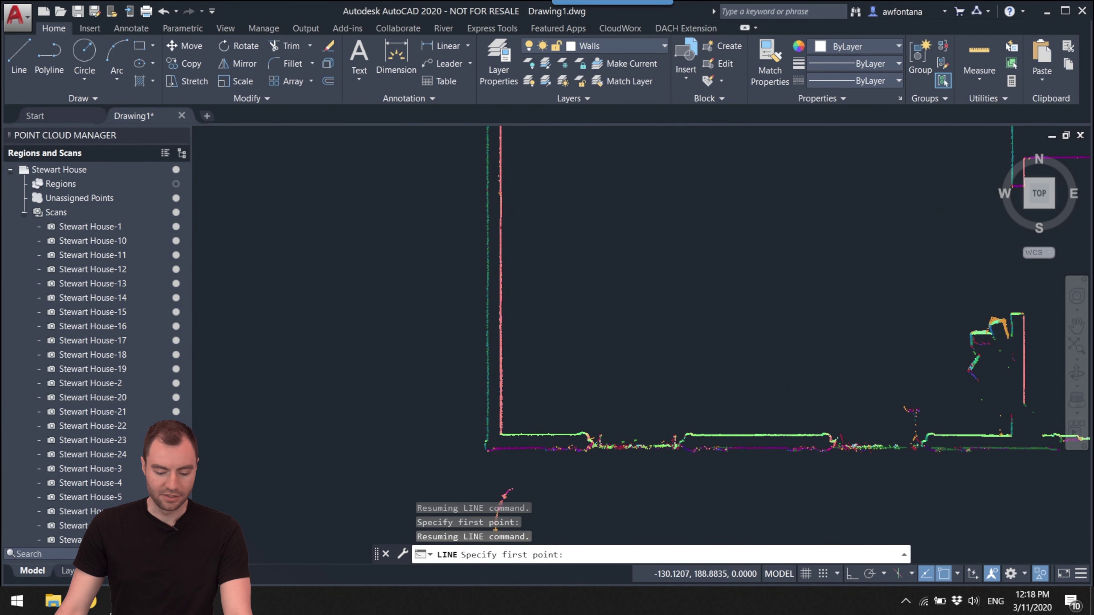
middle_click_drag(552, 405, 557, 349)
scroll(557, 355, "up", 4)
key("Escape")
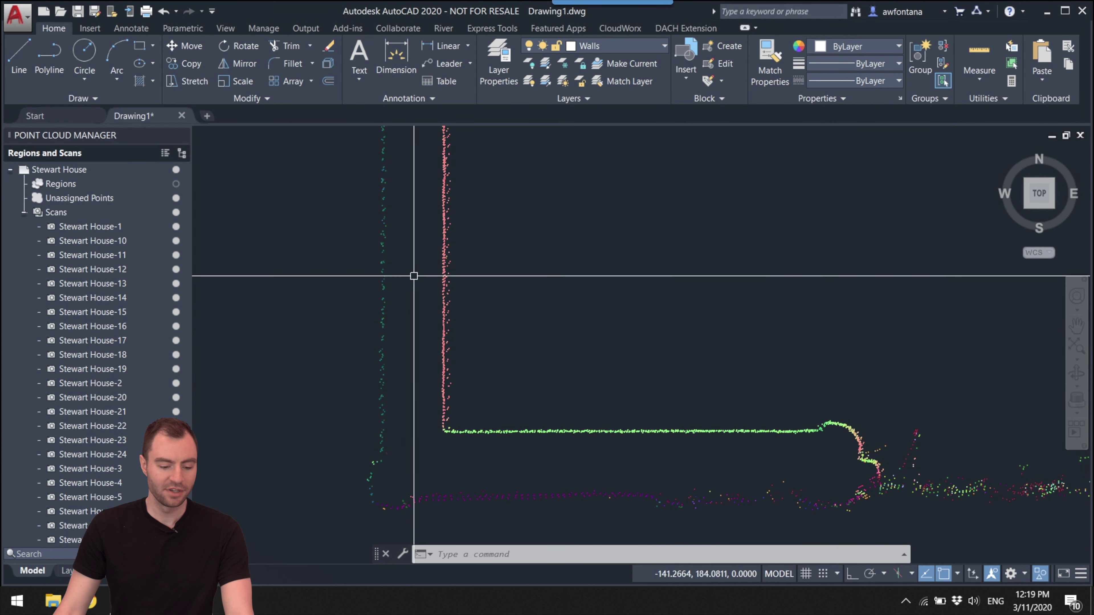
- Check the crosshair size in the program's display options and accept the settings
left_click(30, 24)
key("Escape")
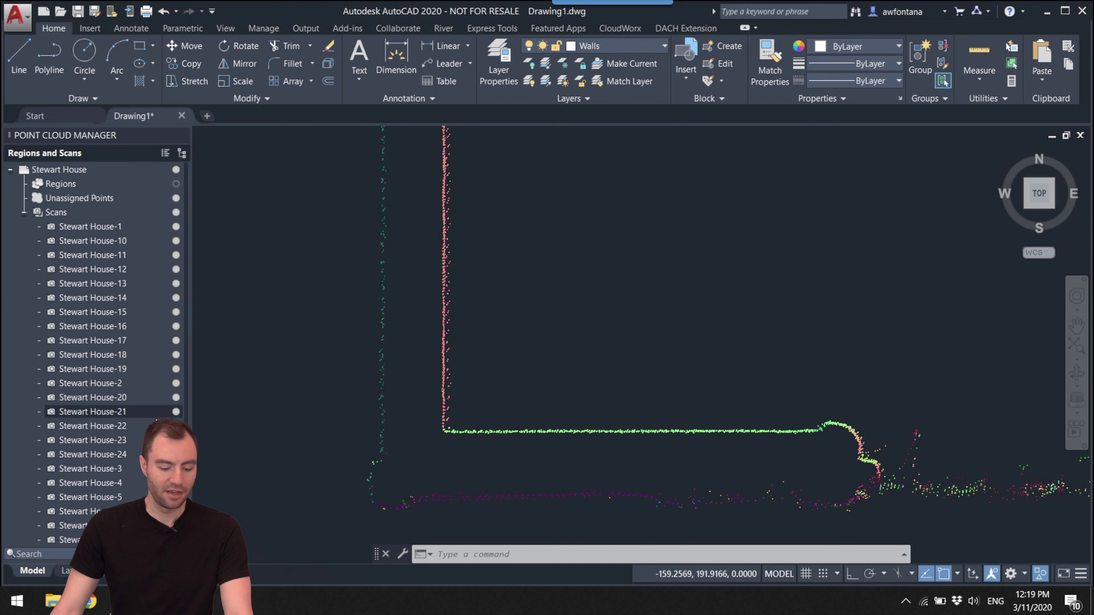
left_click(17, 17)
left_click(141, 420)
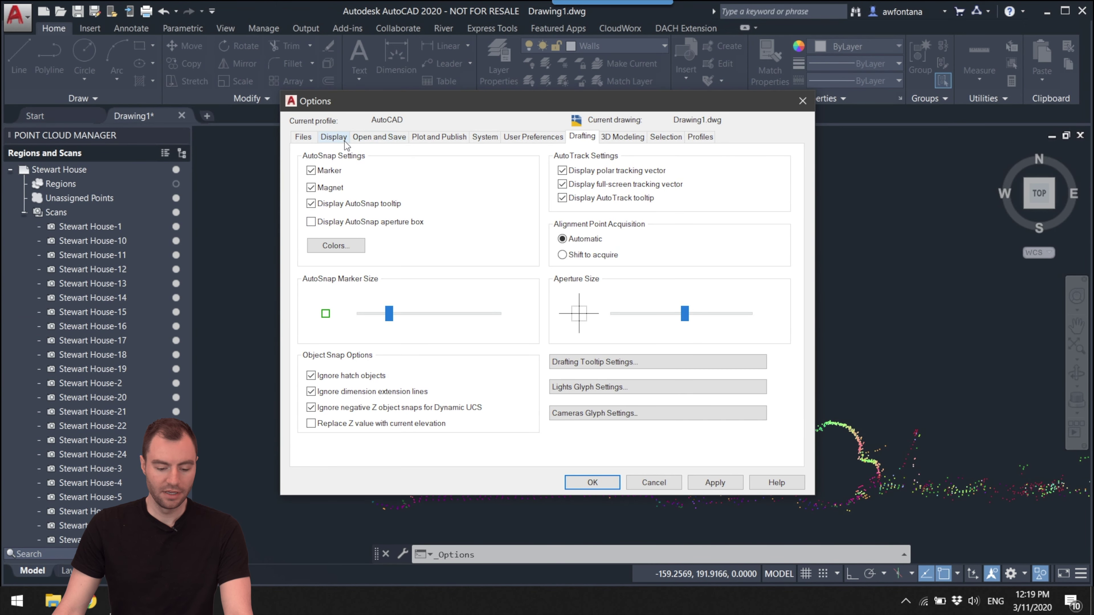
left_click(342, 139)
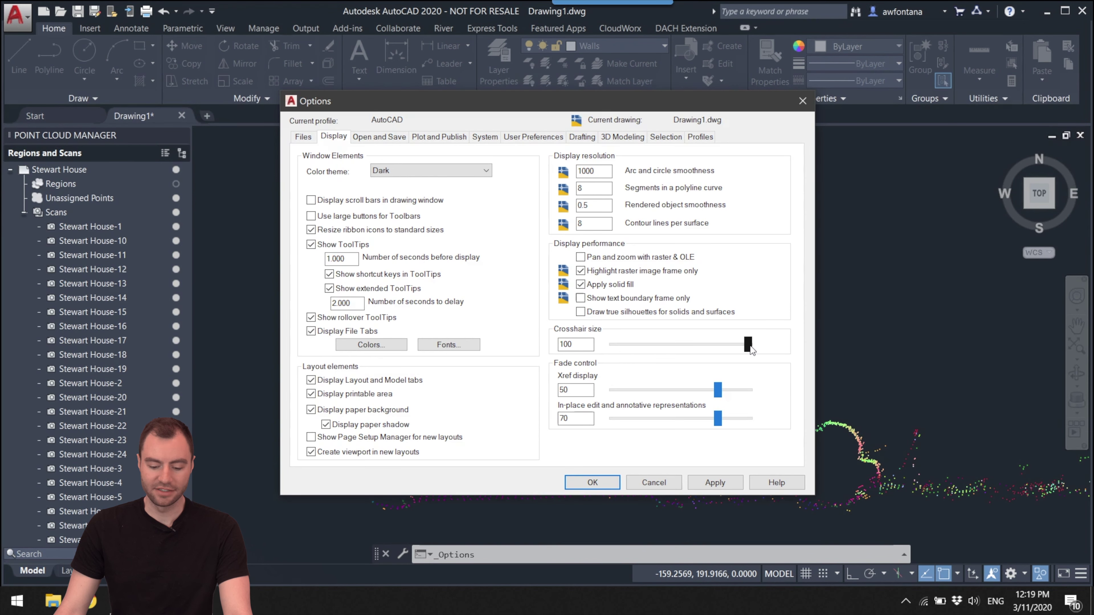
left_click(592, 482)
- Start a line at the inner corner where the house's west and south walls meet
middle_click_drag(613, 369, 436, 371)
scroll(436, 371, "down", 3)
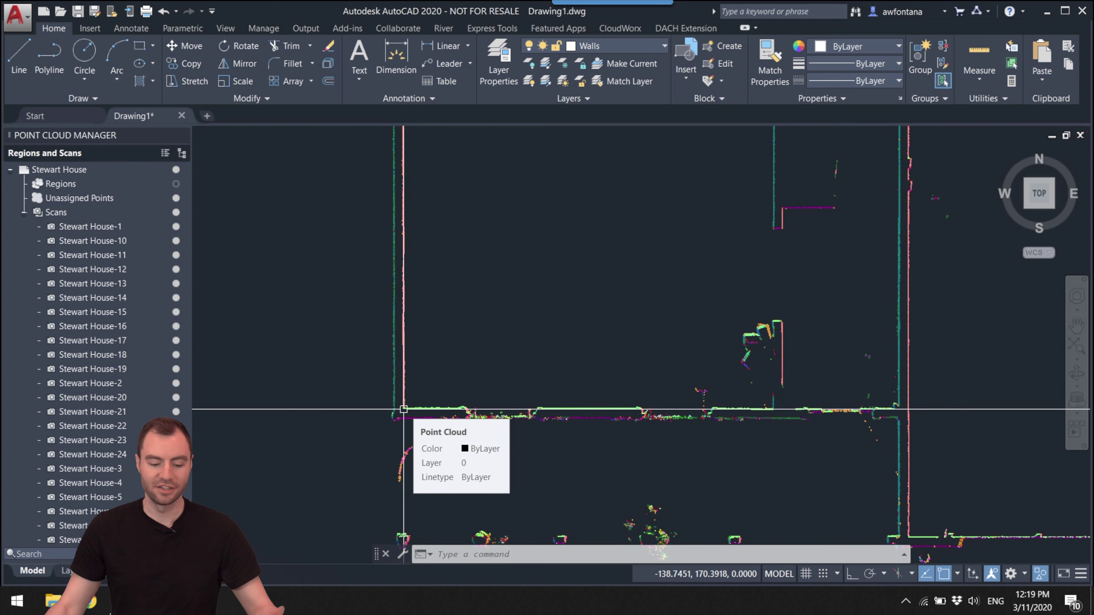
scroll(433, 381, "up", 3)
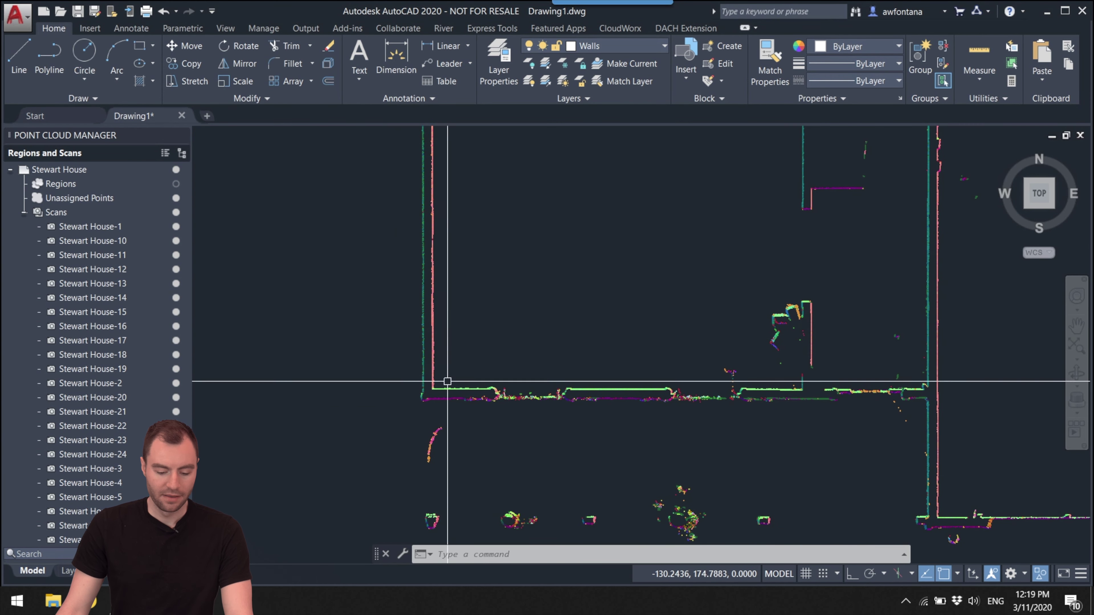
middle_click_drag(438, 375, 452, 389)
left_click(19, 61)
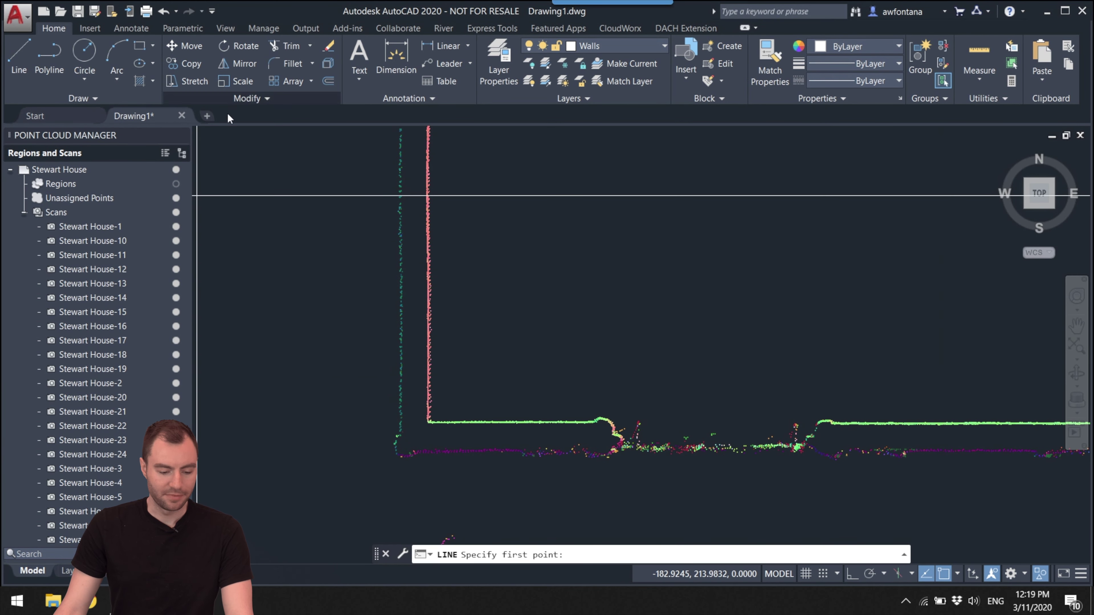
scroll(428, 420, "up", 3)
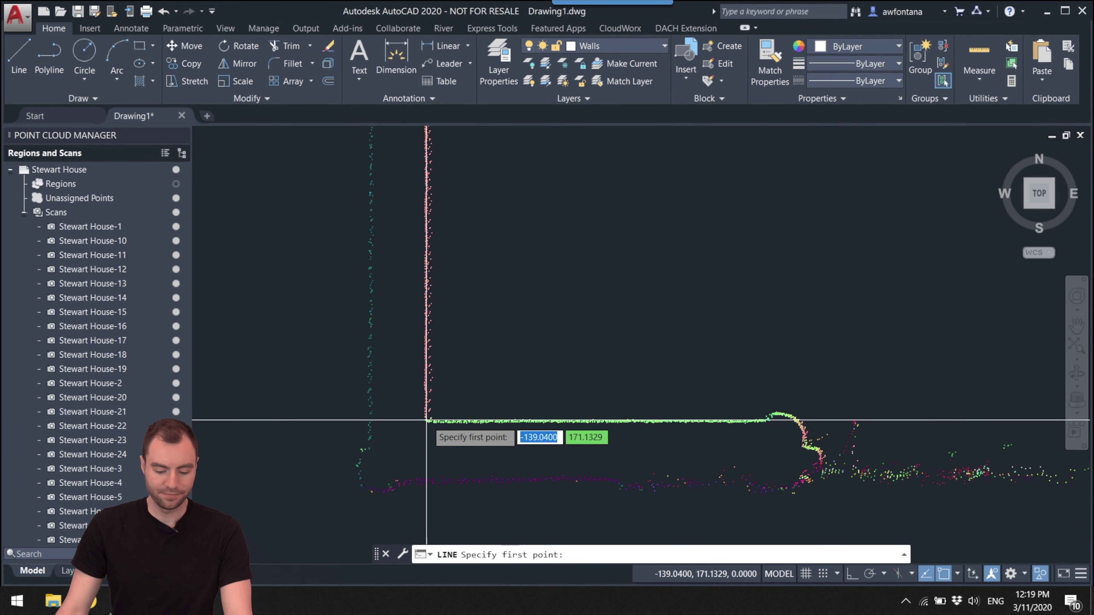
left_click(427, 420)
- With Ortho on, trace the west wall's inner face up to the northwest inner corner, about 638.5 units long
scroll(424, 416, "down", 5)
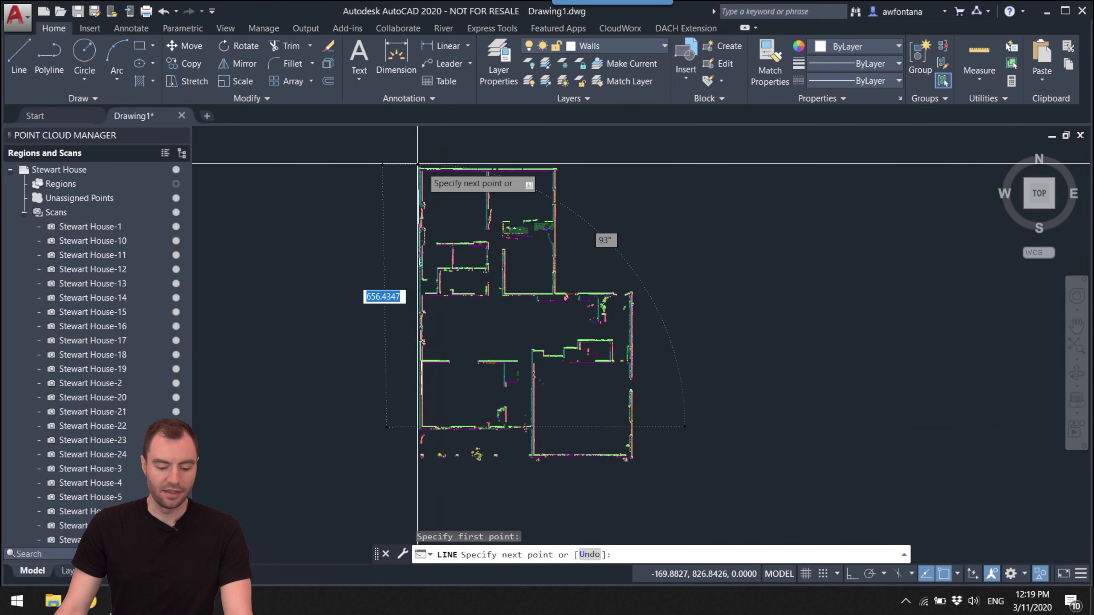
scroll(418, 164, "up", 5)
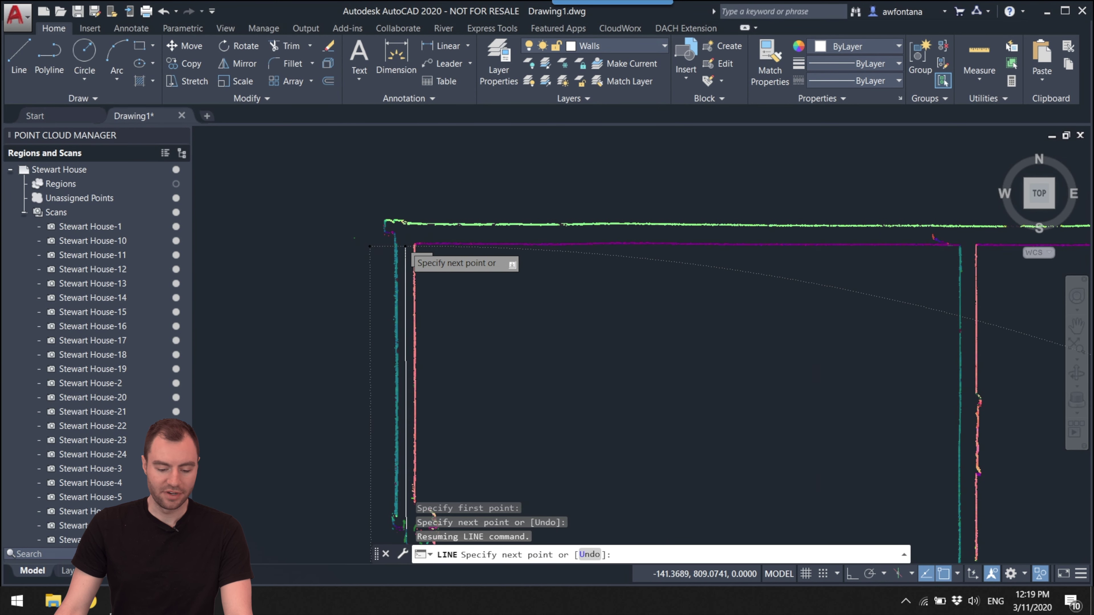
scroll(405, 246, "up", 4)
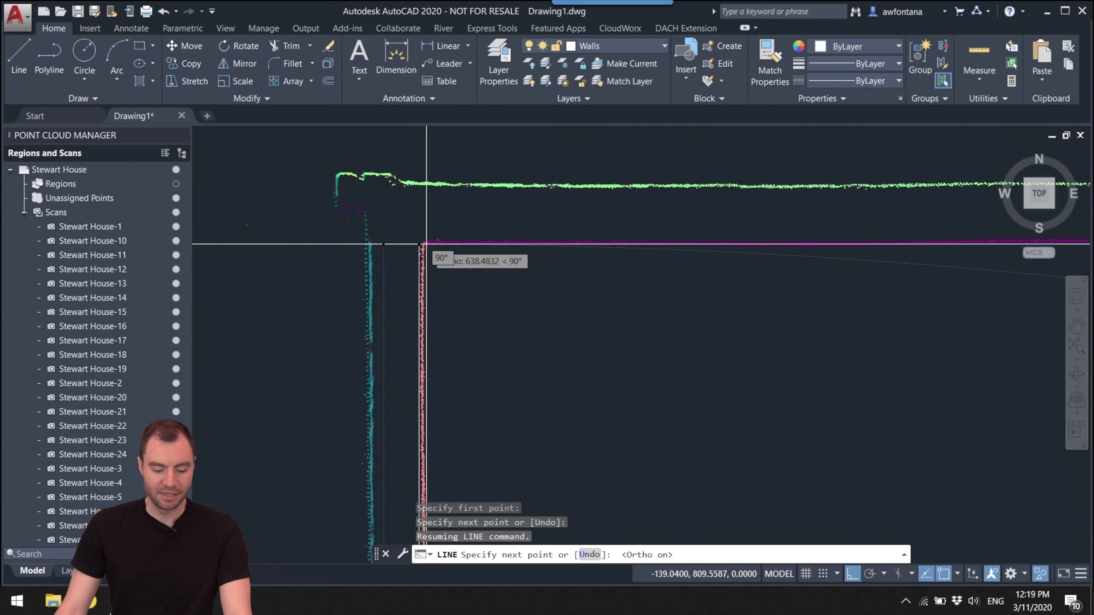
scroll(421, 241, "down", 2)
middle_click_drag(420, 240, 275, 276)
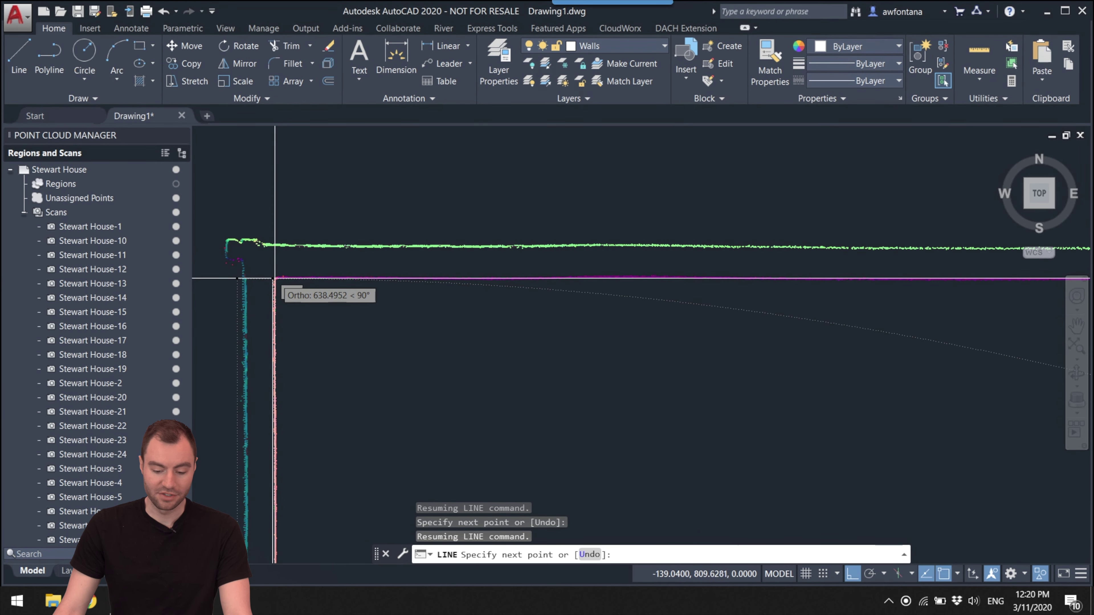
left_click(275, 278)
- Continue the line along the north wall's inner face to its east corner, and down the north wing's east wall about 307 units
scroll(275, 279, "down", 3)
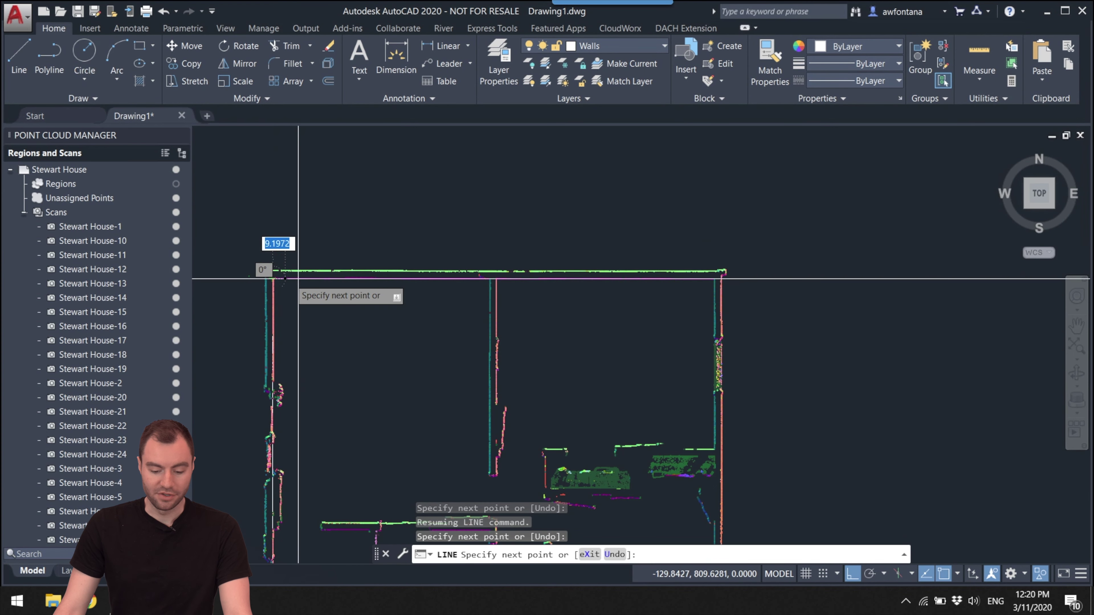
scroll(709, 283, "up", 4)
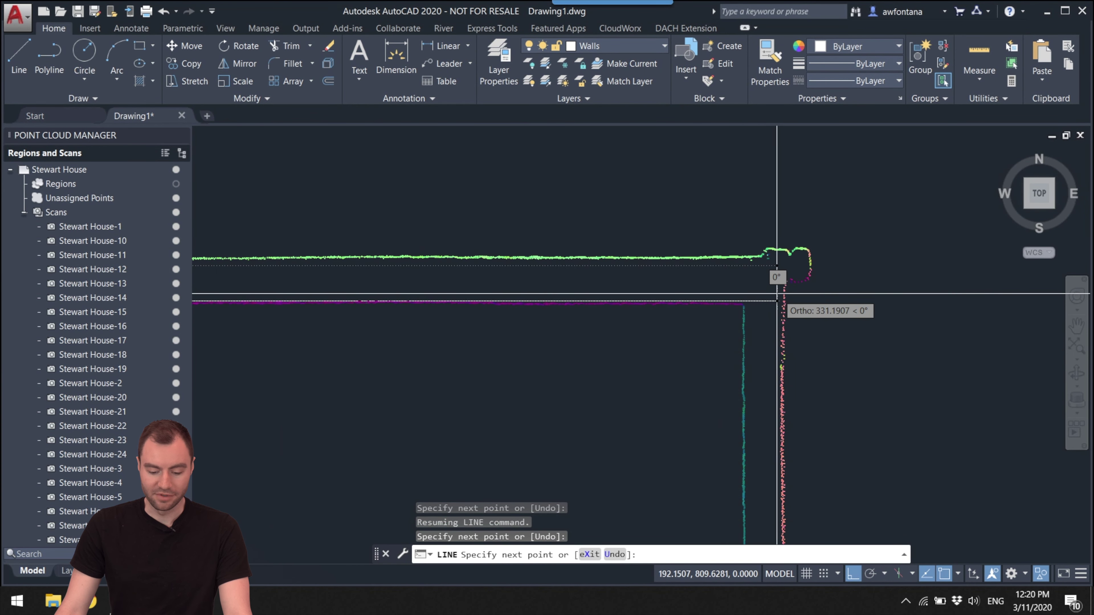
left_click(743, 299)
scroll(744, 301, "down", 6)
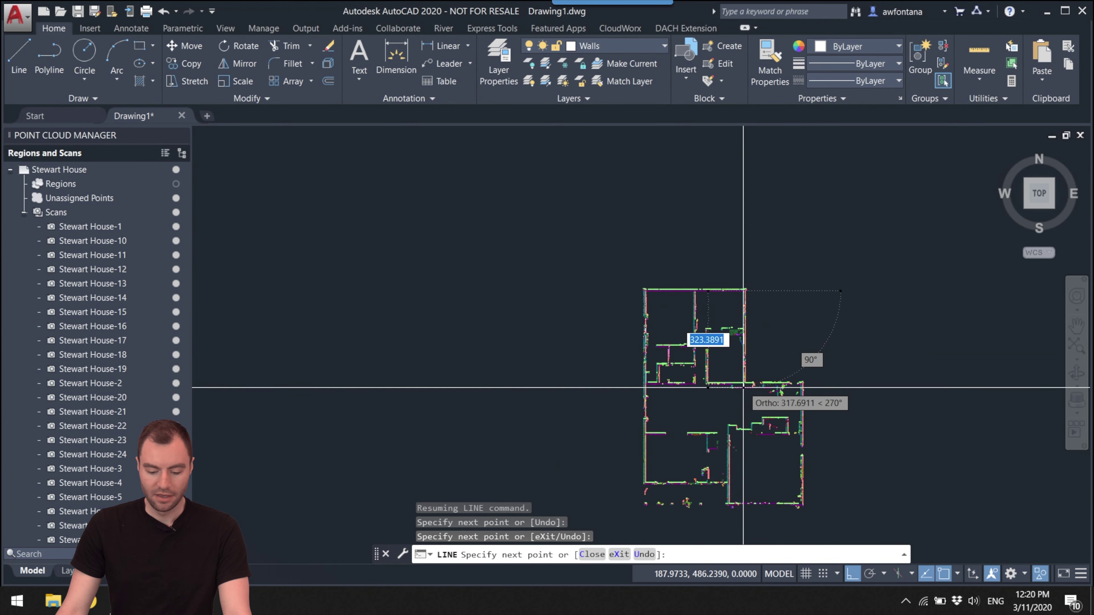
scroll(744, 388, "up", 6)
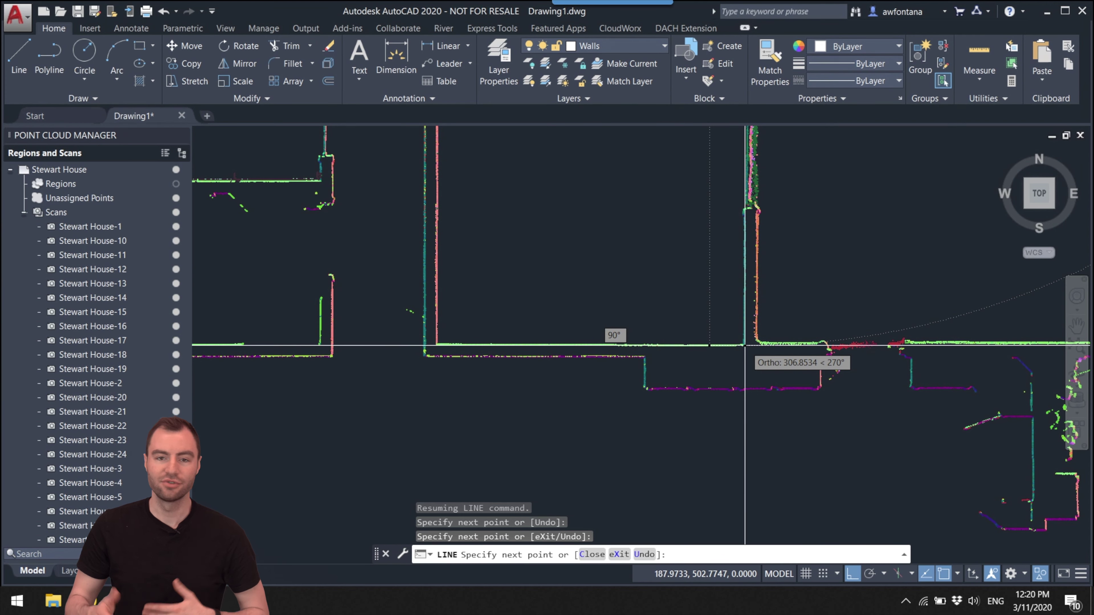
scroll(745, 345, "up", 5)
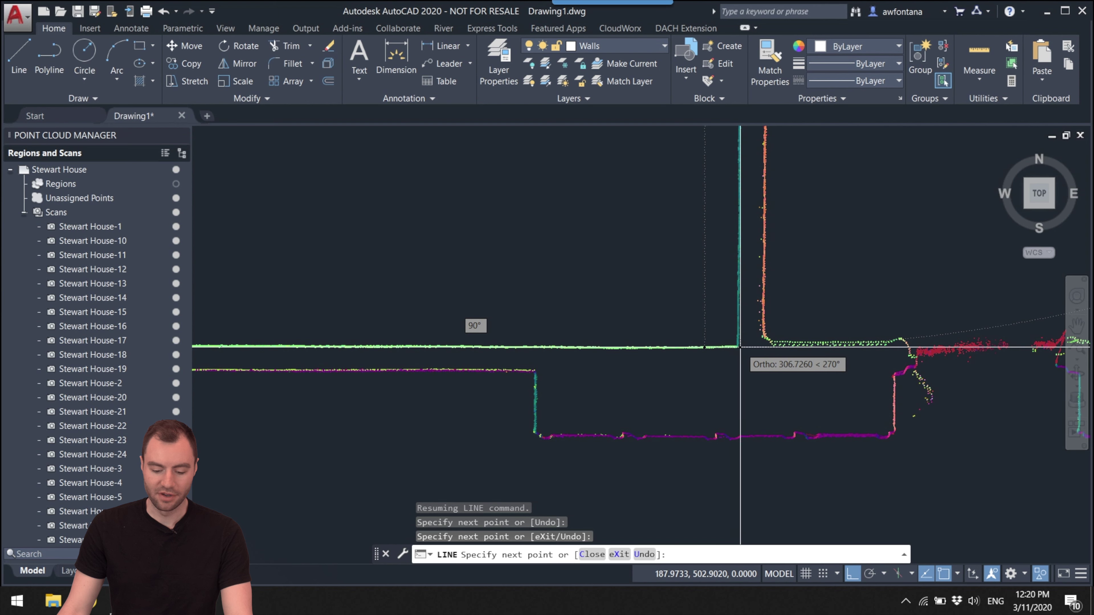
left_click(740, 347)
- Continue the line west across the house to meet the traced west wall line, and end the line
scroll(739, 344, "down", 4)
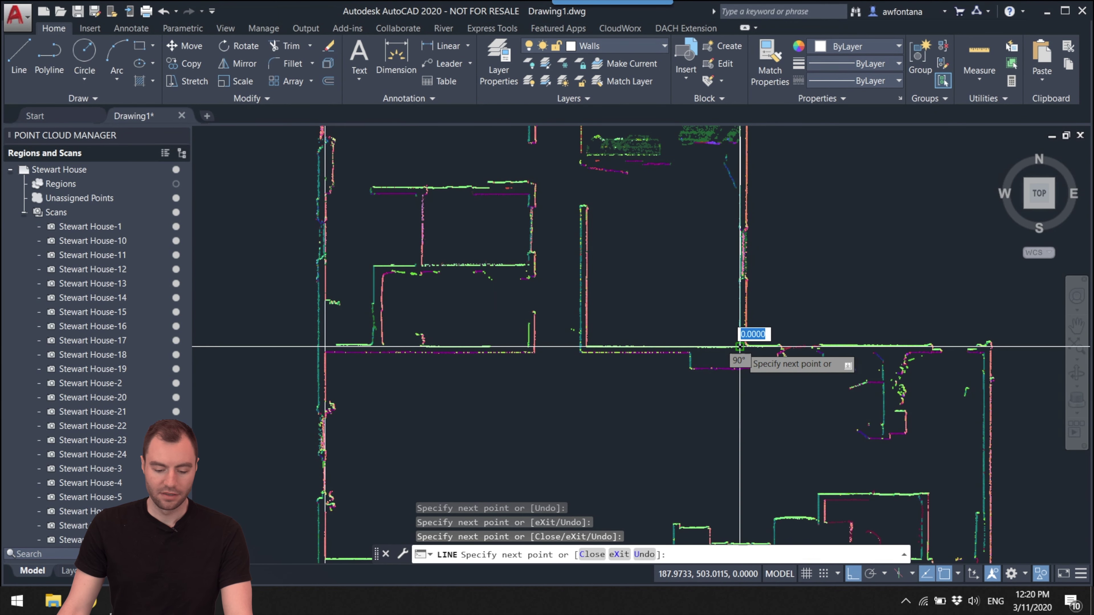
scroll(484, 347, "up", 5)
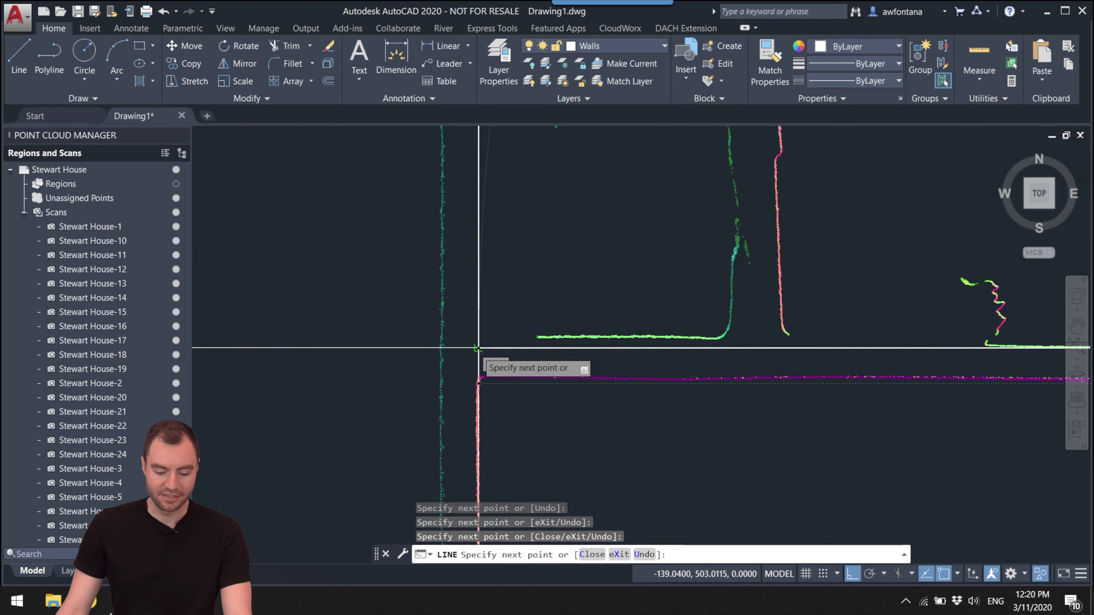
key("Escape")
- Examine how the new horizontal line follows the scanned points of the interior walls between the west wall and the north wing's corner
scroll(501, 345, "down", 3)
middle_click_drag(610, 362, 390, 345)
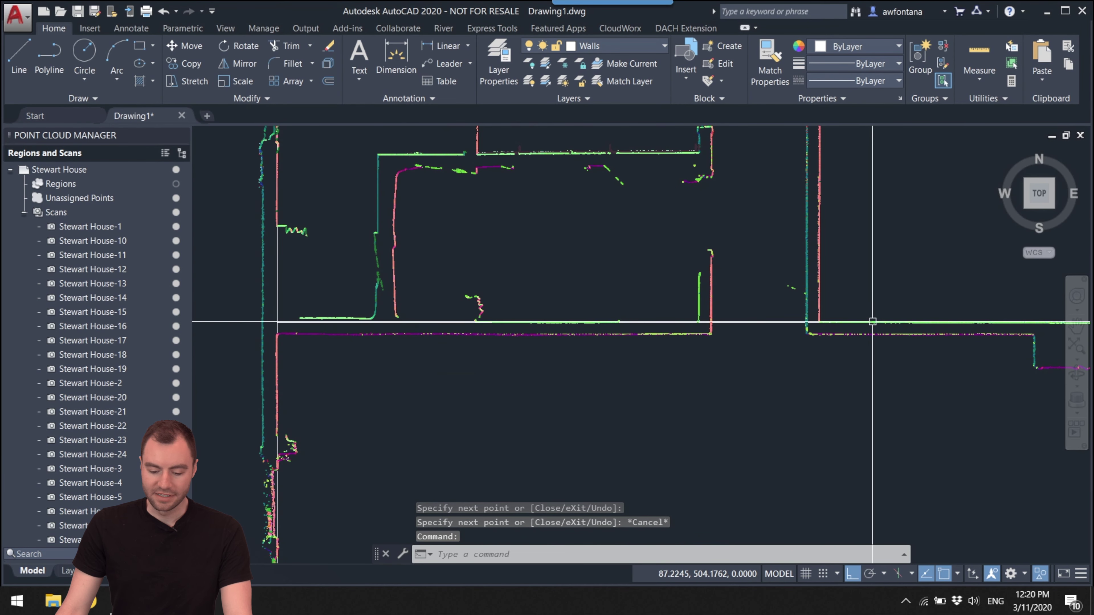
scroll(390, 322, "up", 5)
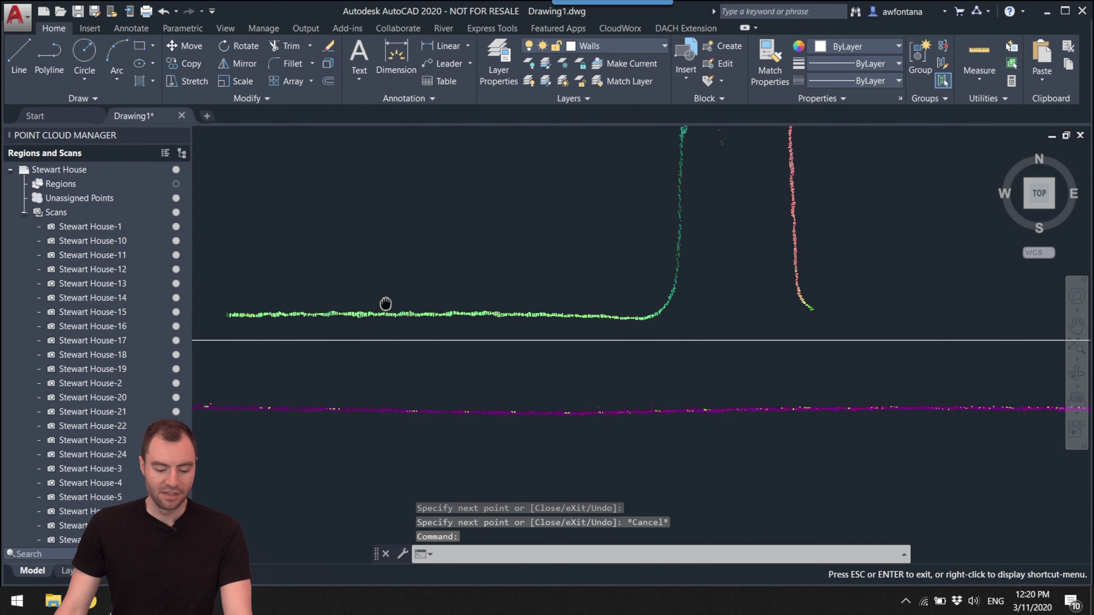
middle_click_drag(383, 306, 566, 323)
scroll(565, 314, "down", 3)
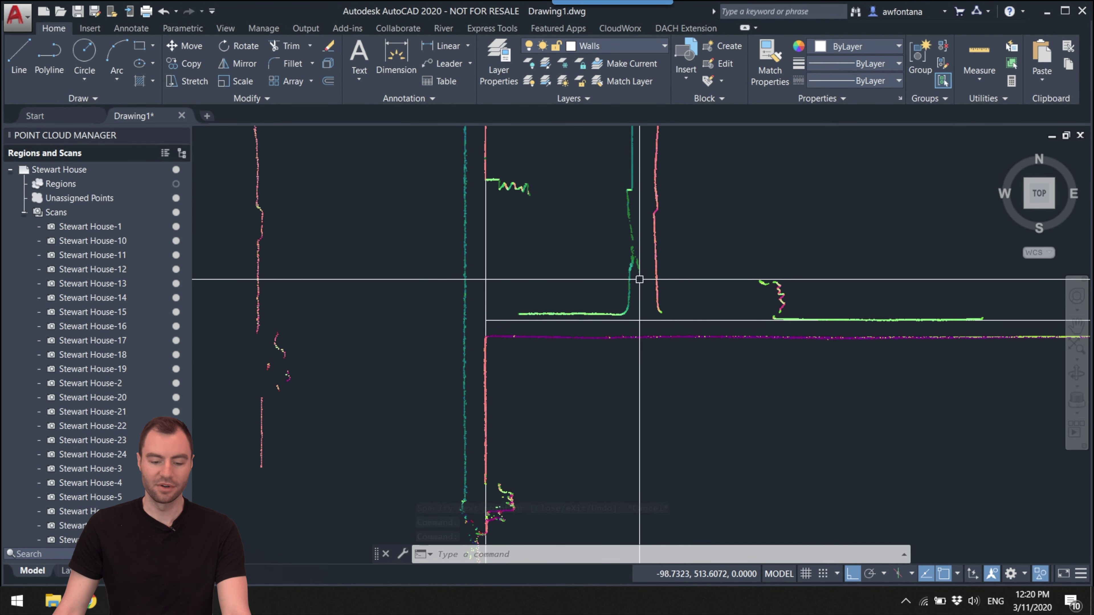
middle_click_drag(569, 299, 569, 318)
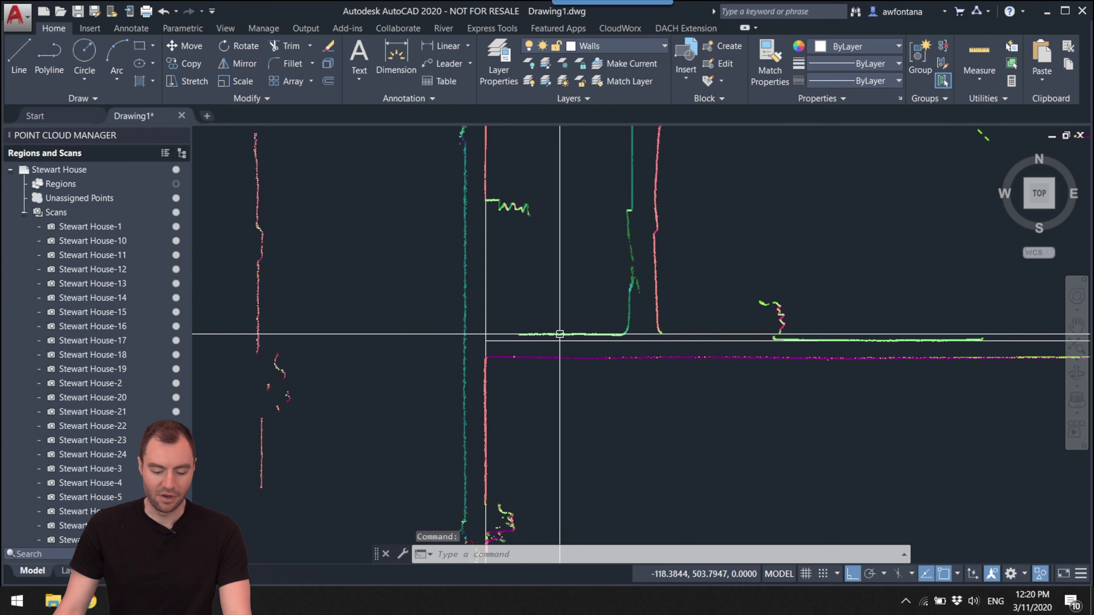
scroll(587, 391, "down", 3)
middle_click_drag(550, 313, 390, 337)
- Draw a new line from the north wing's southeast inner corner straight east to the house's outer east wall
scroll(390, 337, "up", 8)
middle_click_drag(489, 310, 490, 312)
type("line")
key("Return")
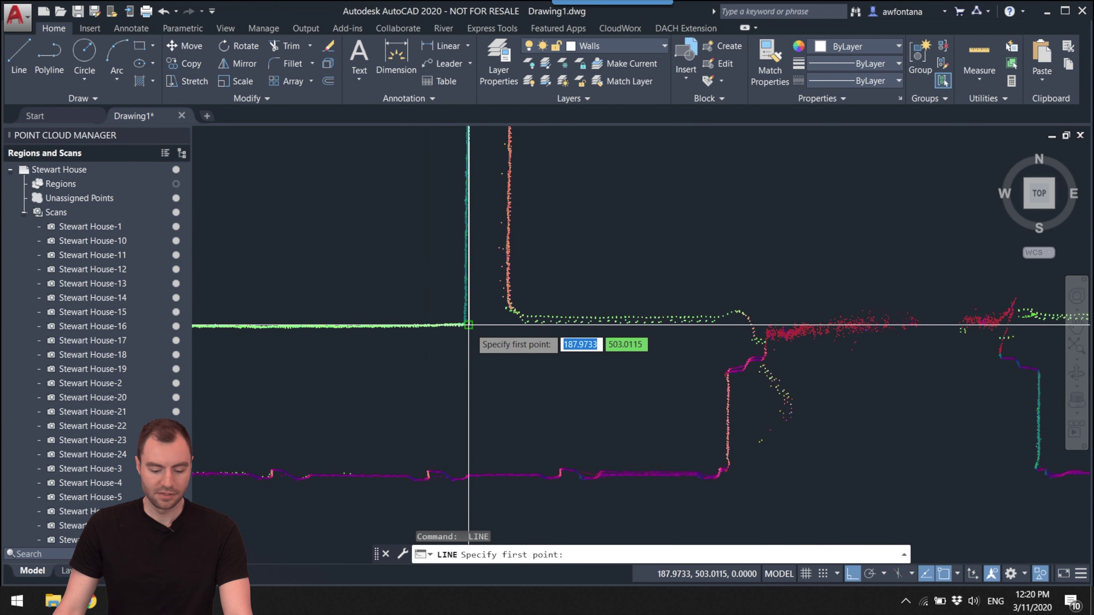
middle_click_drag(695, 319, 678, 336)
scroll(860, 308, "down", 5)
left_click(678, 336)
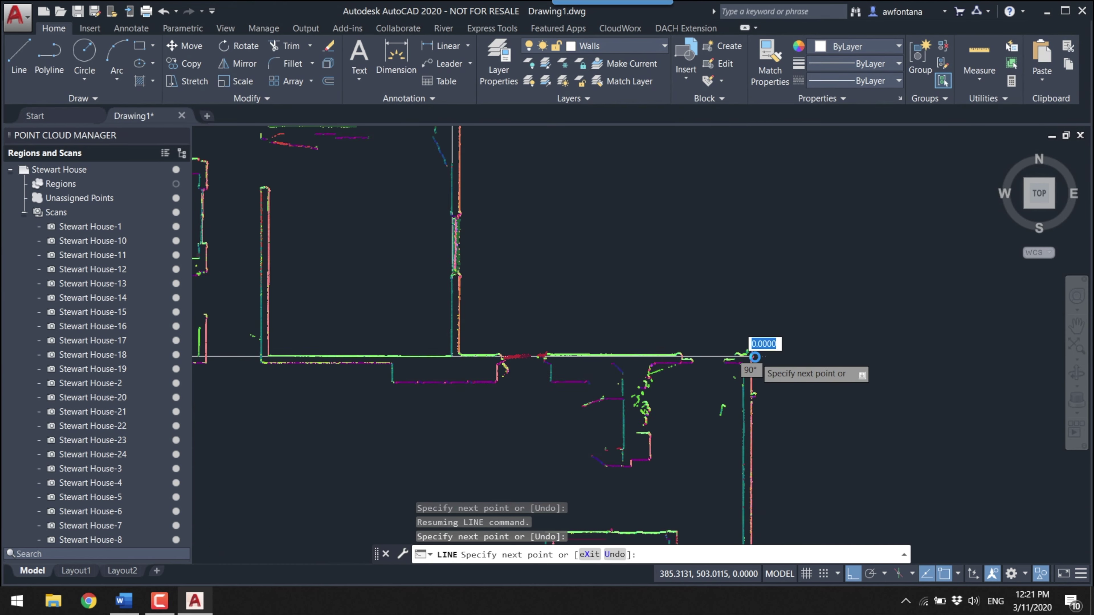
- Continue the line down the house's outer east wall and west about 249 units along the south wall
middle_click_drag(757, 372, 578, 383)
left_click(679, 366)
middle_click_drag(679, 366, 586, 366)
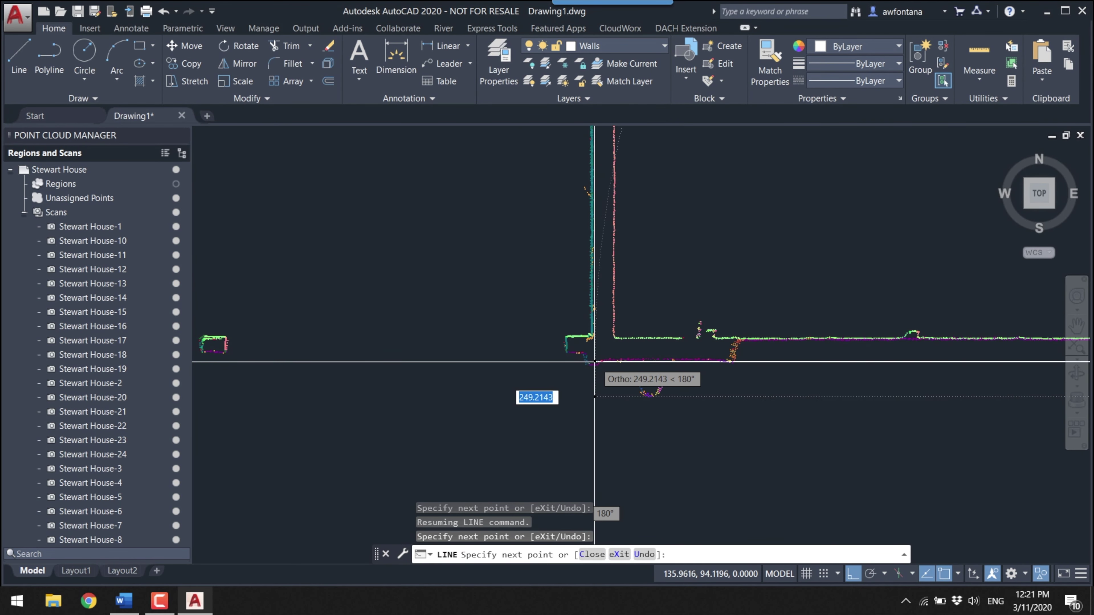
left_click(586, 296)
- Continue the outline around the house's west and north outer faces, down the north wing's outer east face to the crossing line, and end it
middle_click_drag(585, 296, 631, 261)
scroll(478, 288, "down", 5)
scroll(478, 287, "up", 5)
scroll(629, 296, "down", 4)
scroll(629, 296, "up", 4)
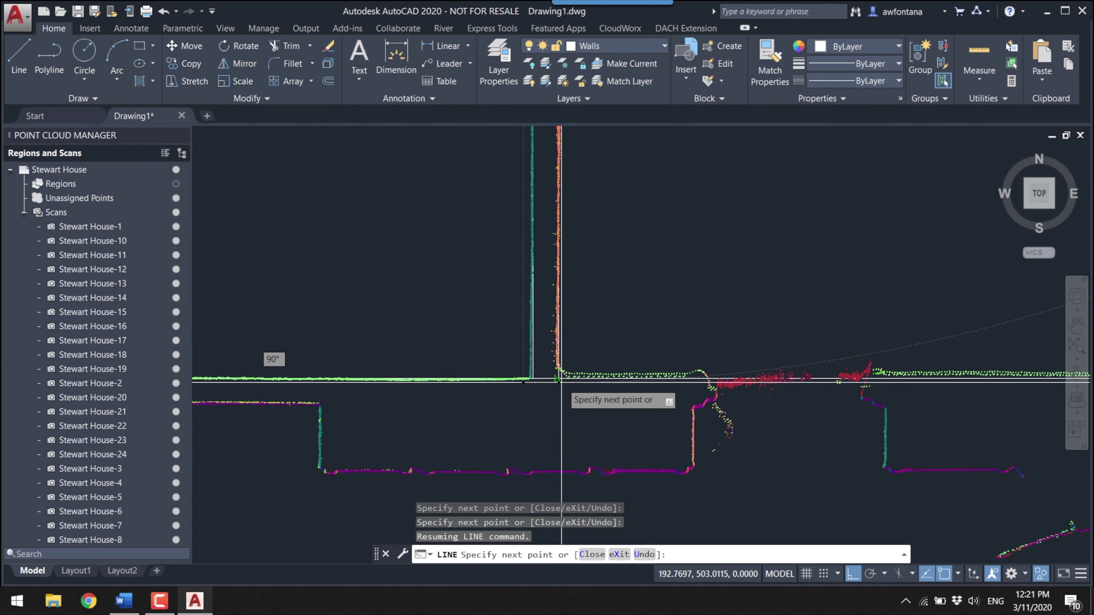
key("Escape")
- Close the Point Cloud Manager, reopen it with the point cloud selected, and collapse the Scans group
scroll(627, 323, "down", 4)
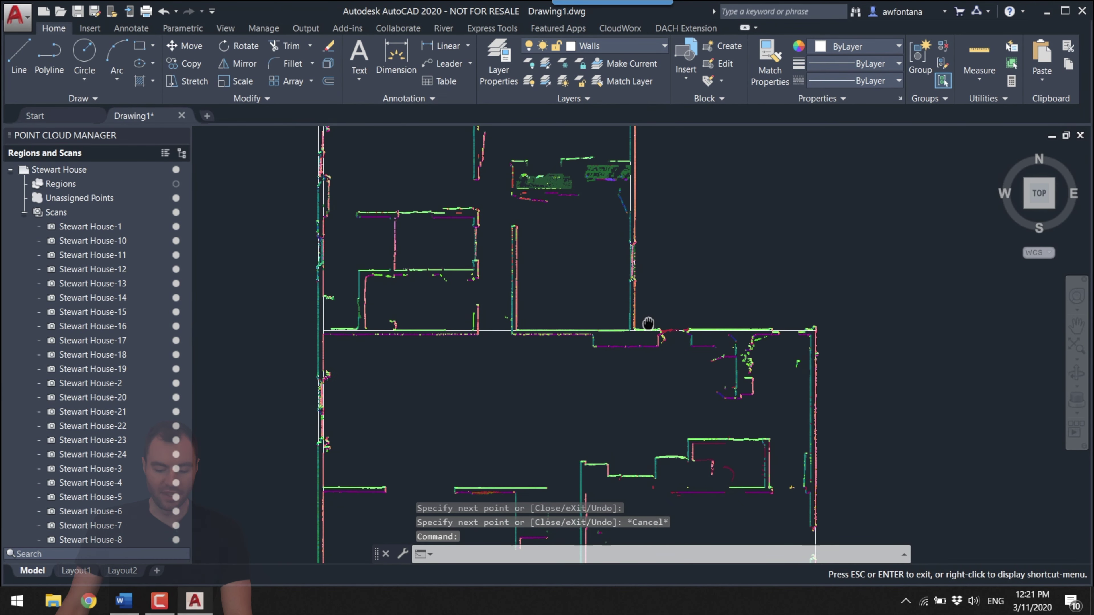
scroll(665, 373, "up", 2)
scroll(603, 350, "down", 2)
middle_click_drag(604, 350, 612, 373)
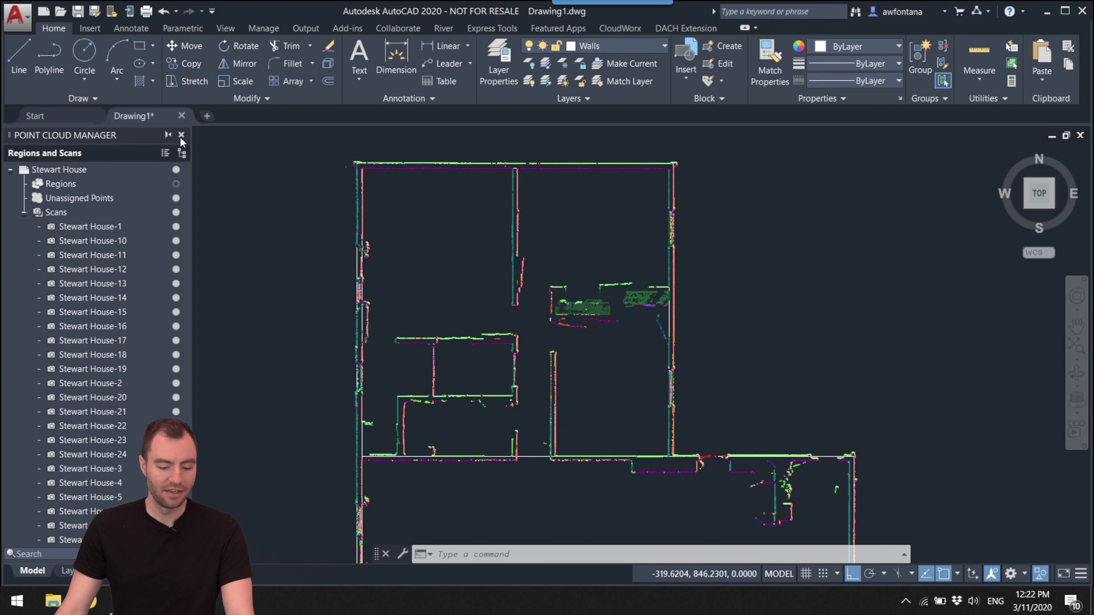
left_click(181, 135)
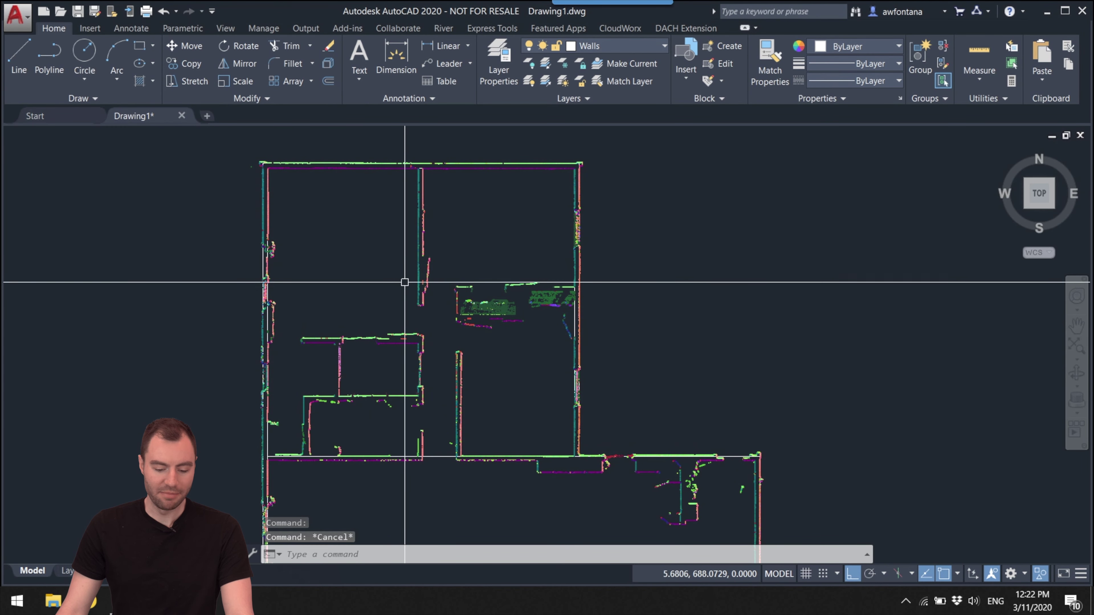
left_click(423, 286)
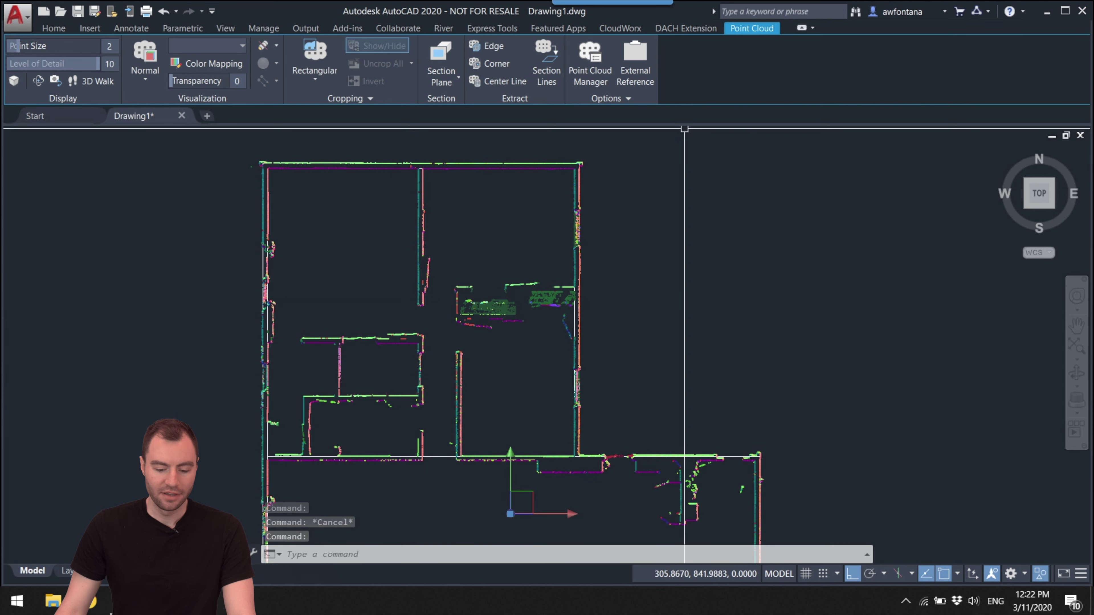
left_click(604, 74)
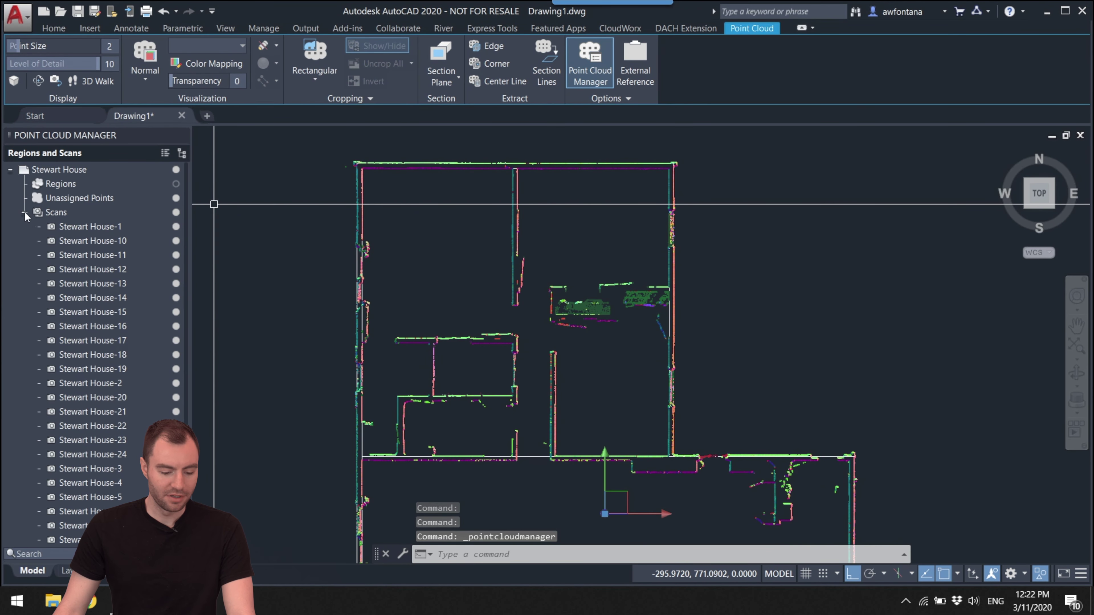
left_click(25, 213)
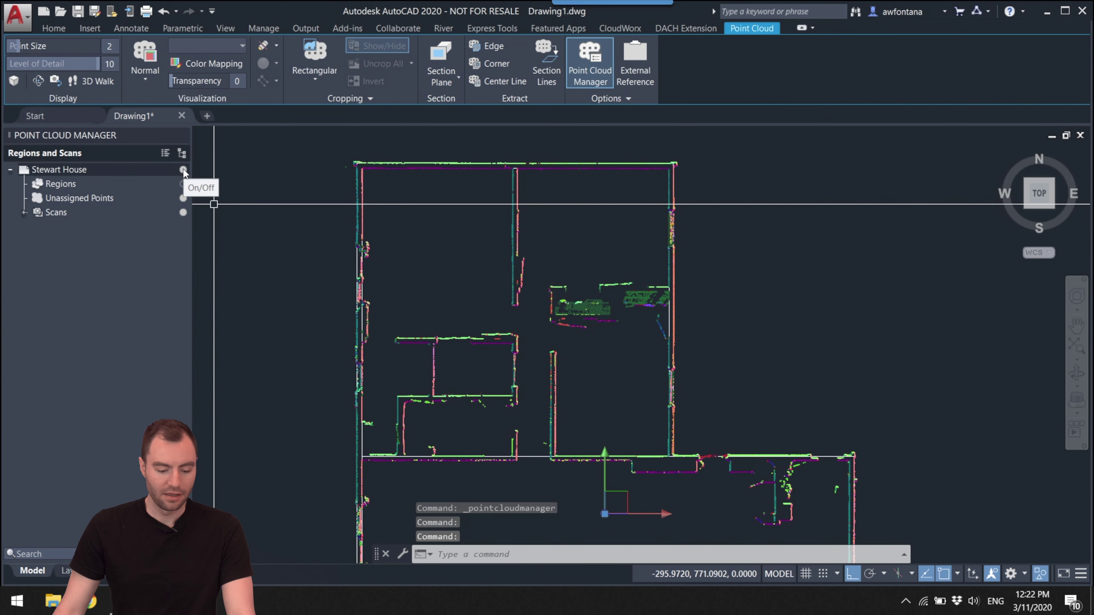
- Hide the Stewart House point cloud to check the traced wall outline, turn it back on, and clear the selection
scroll(477, 254, "up", 2)
scroll(521, 193, "down", 5)
scroll(509, 238, "up", 2)
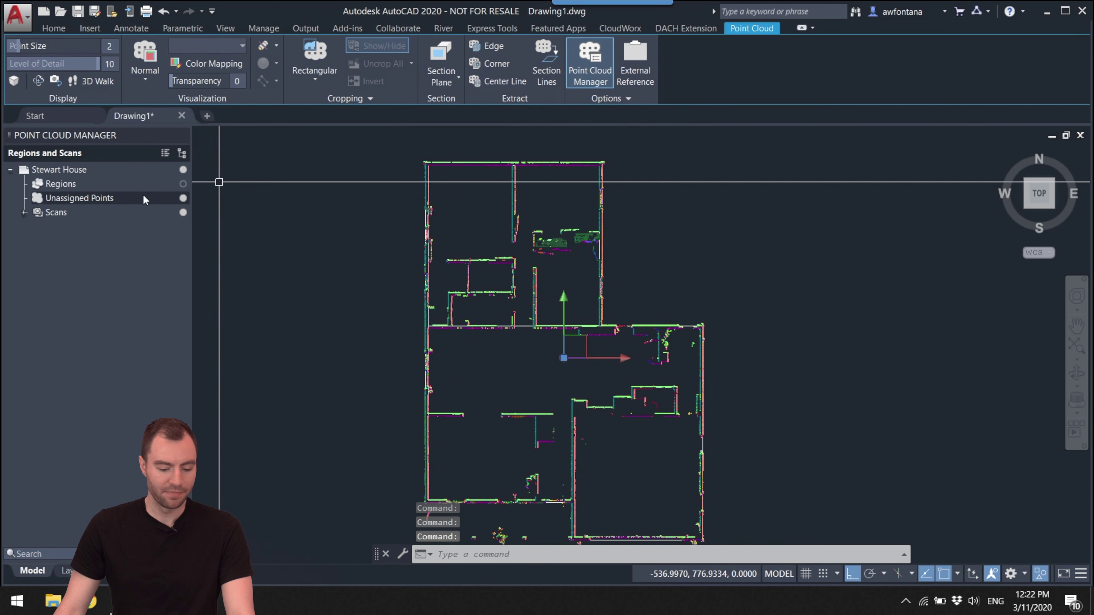
left_click(183, 170)
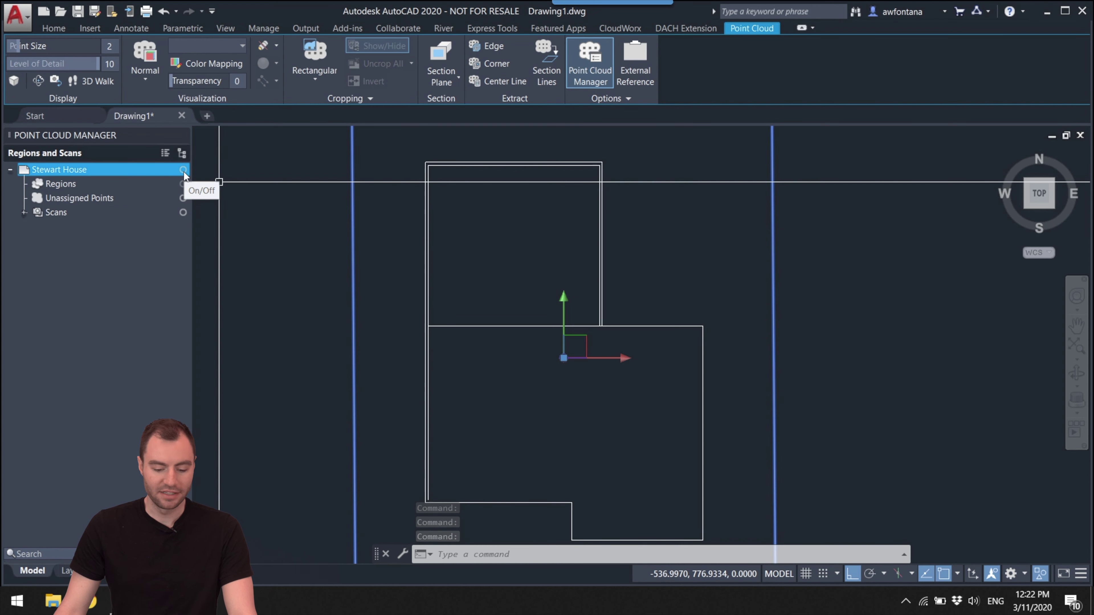
middle_click_drag(520, 264, 521, 253)
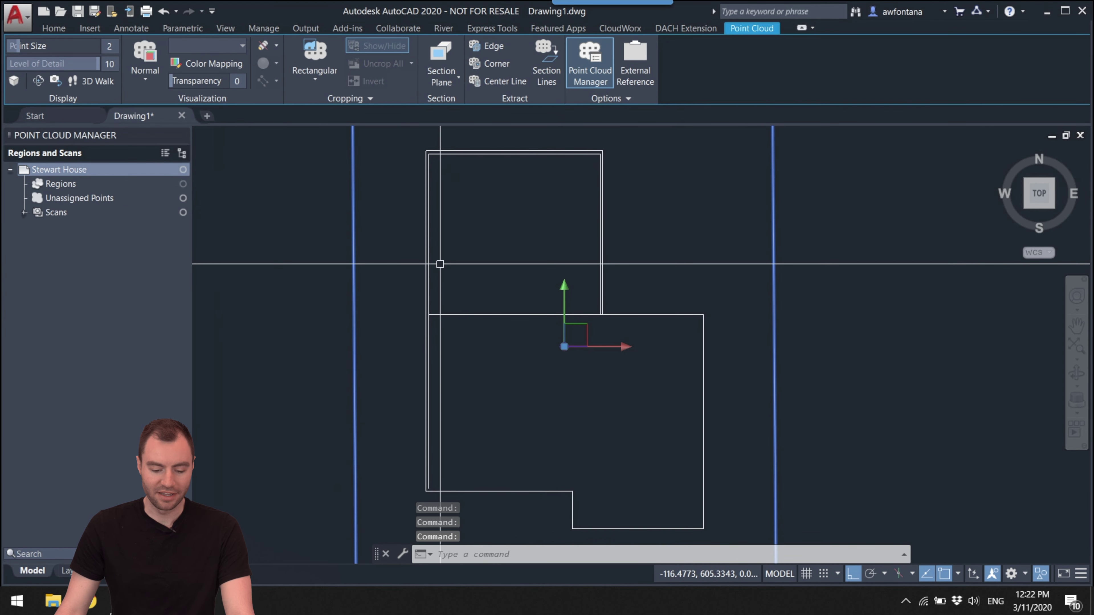
left_click(183, 171)
key("Escape")
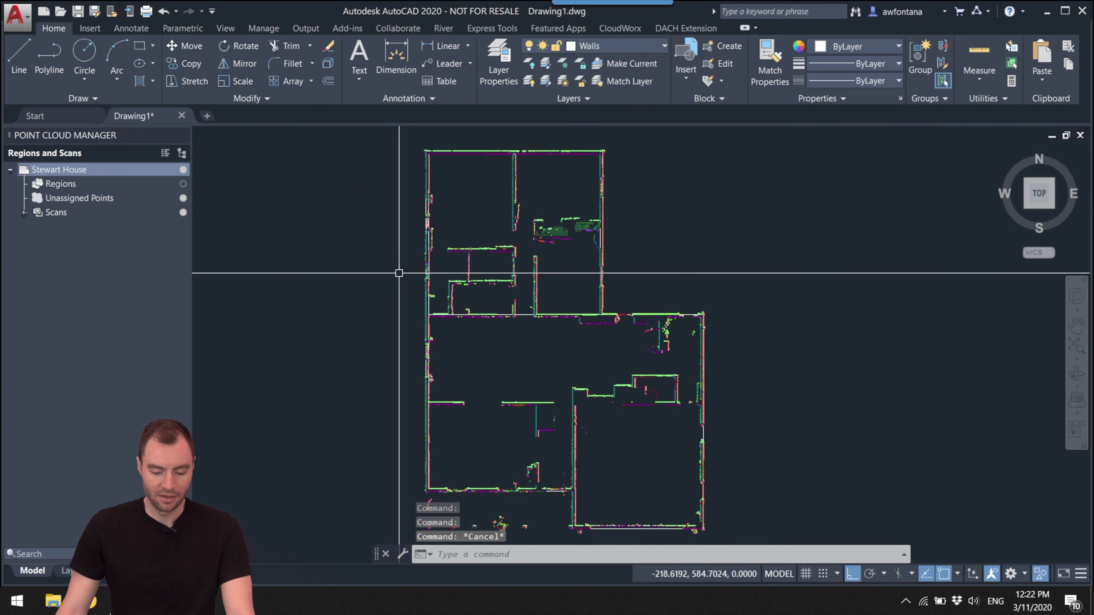
scroll(542, 245, "up", 3)
middle_click_drag(543, 245, 560, 311)
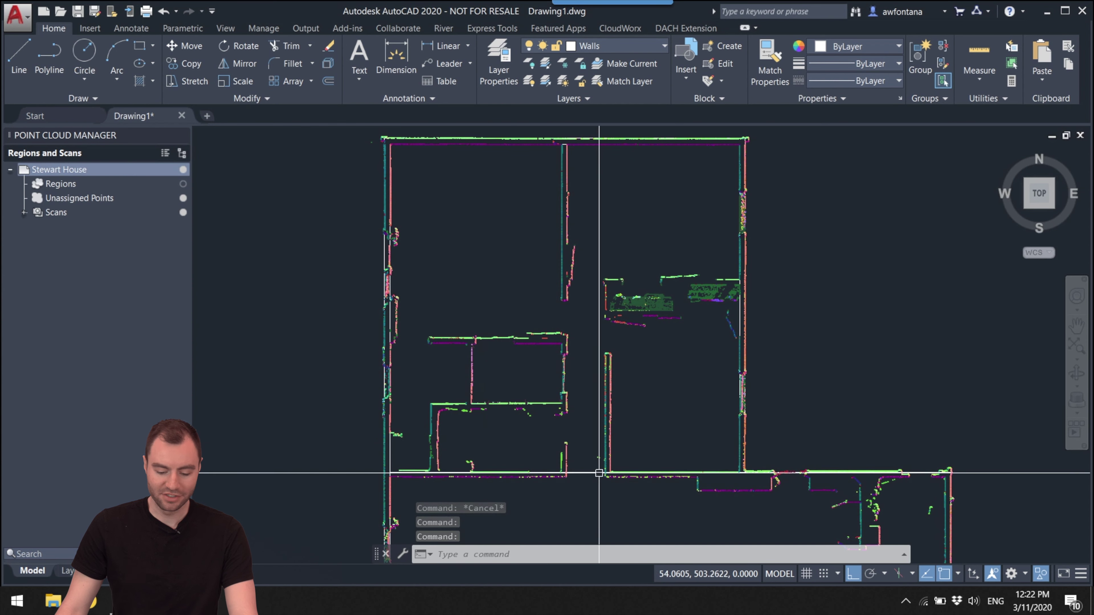
scroll(623, 471, "up", 5)
scroll(621, 474, "down", 2)
middle_click_drag(618, 452, 665, 489)
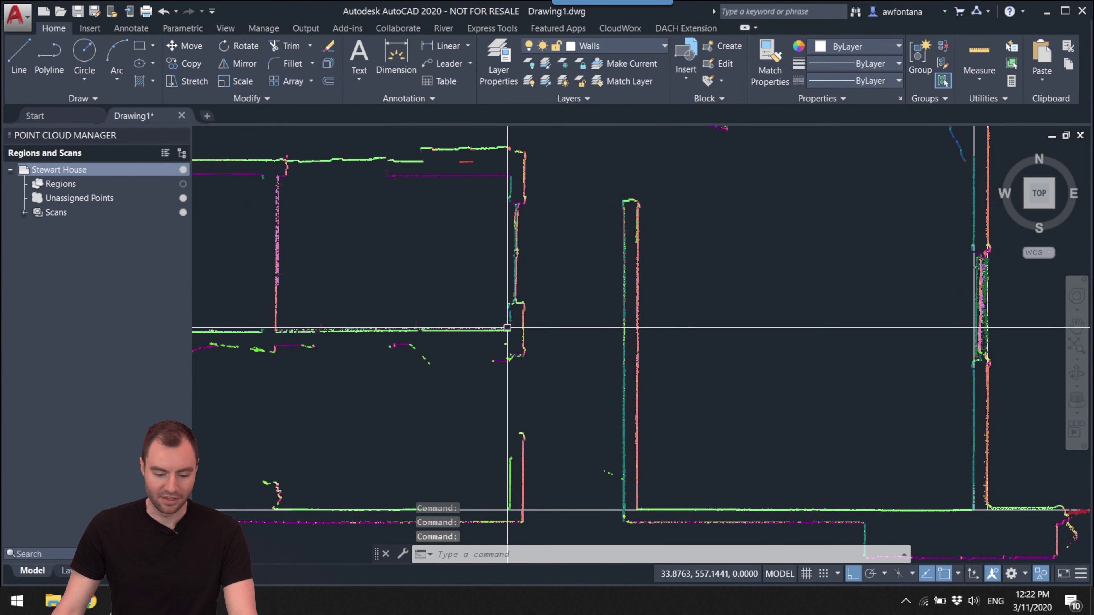
left_click(17, 69)
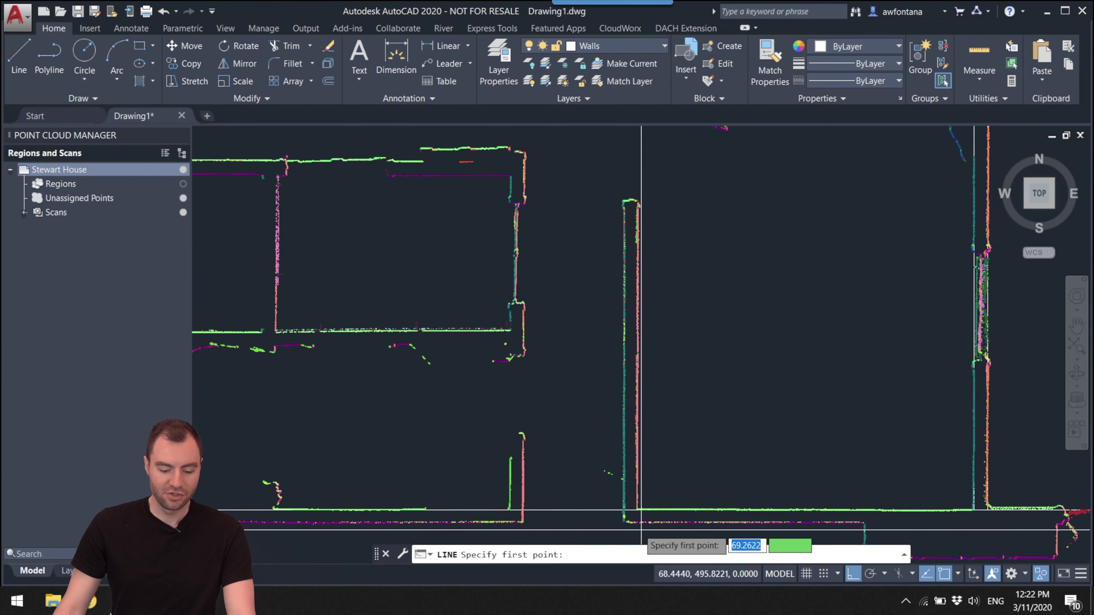
scroll(616, 502, "up", 3)
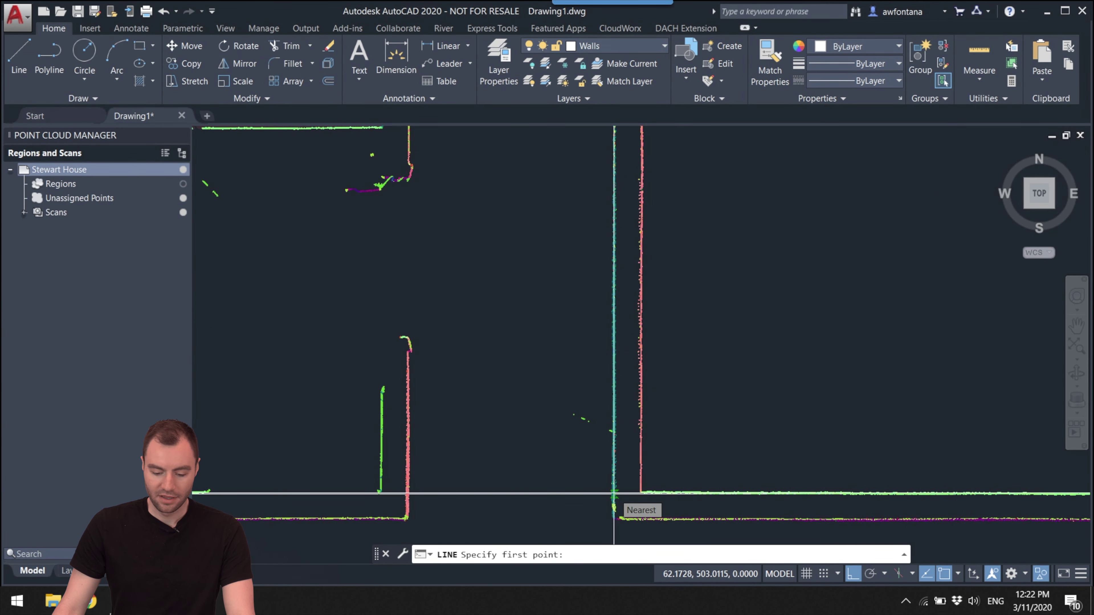
scroll(614, 494, "down", 5)
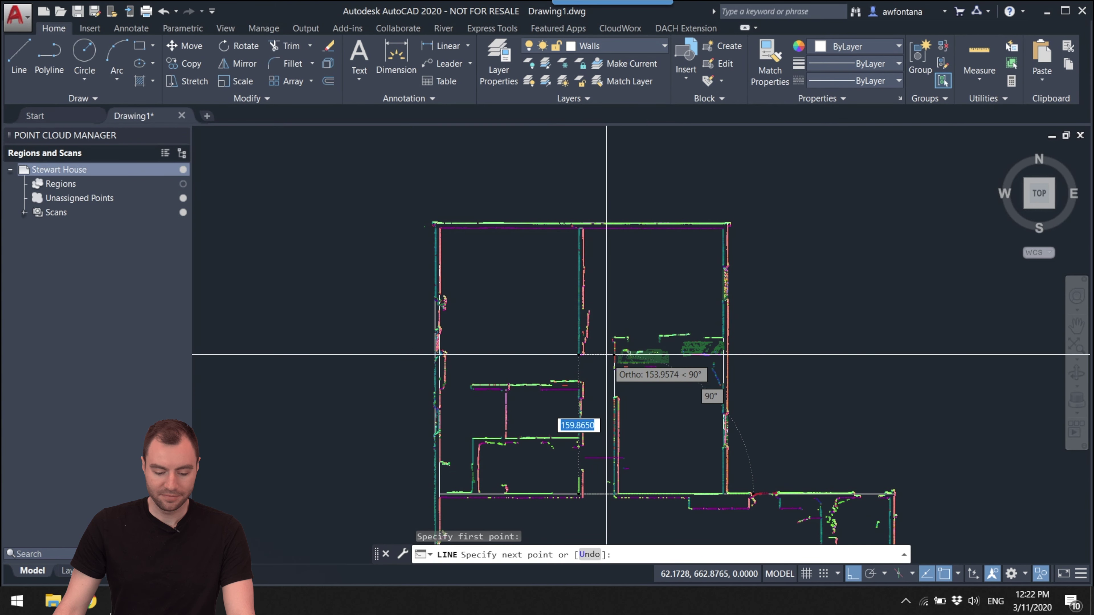
scroll(619, 330, "up", 4)
scroll(636, 307, "up", 2)
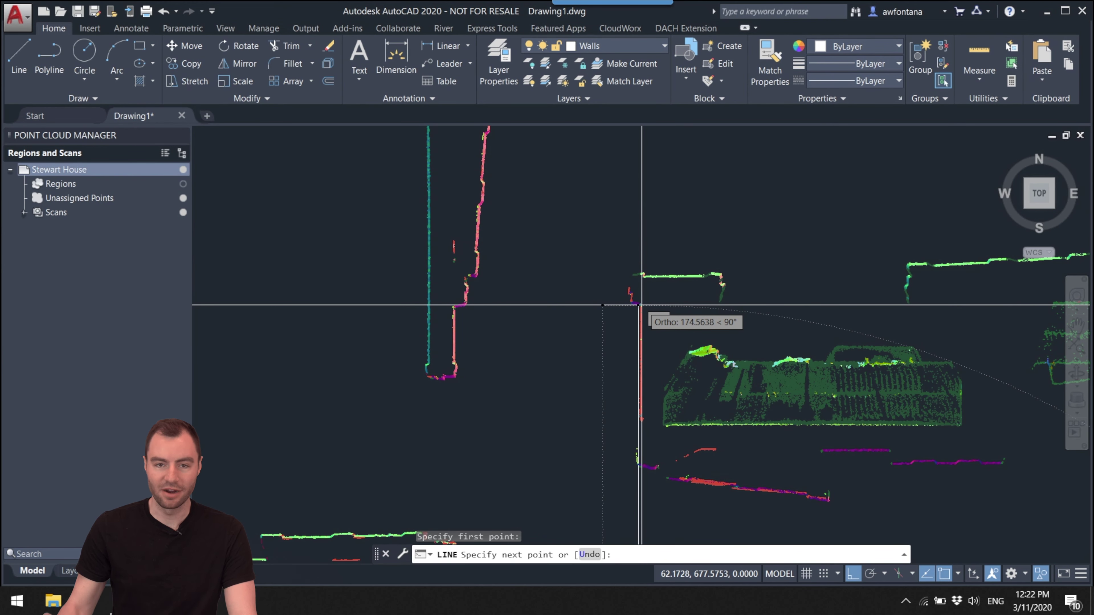
key("Escape")
- Trace the hallway wall's east face north from the crossing line to the closet's south face, and east about 118 units to the wing's east wall
scroll(637, 306, "down", 5)
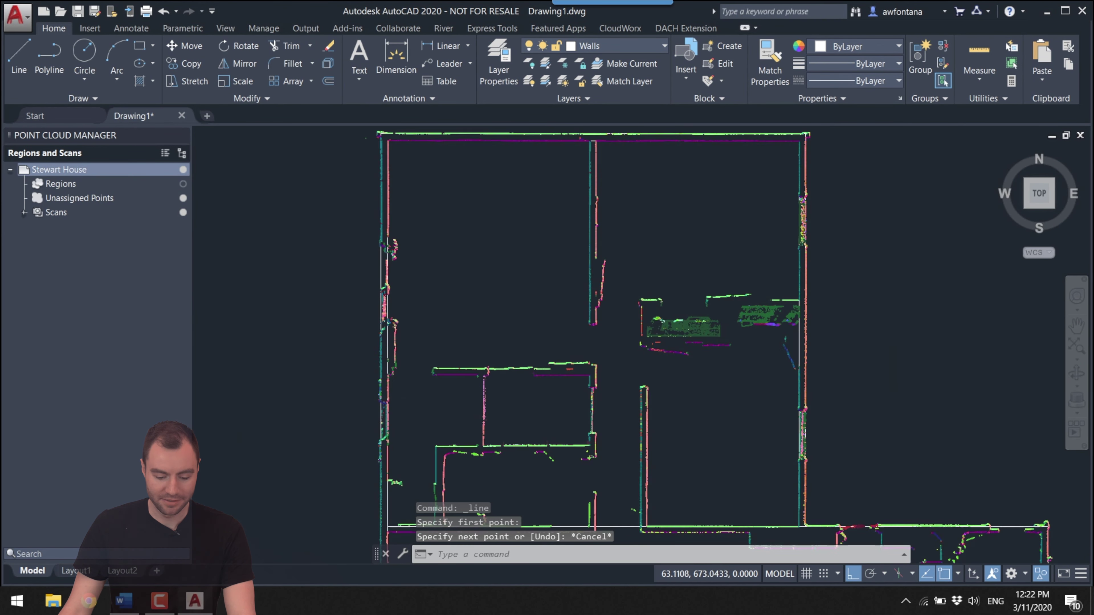
scroll(604, 368, "up", 5)
key("Return")
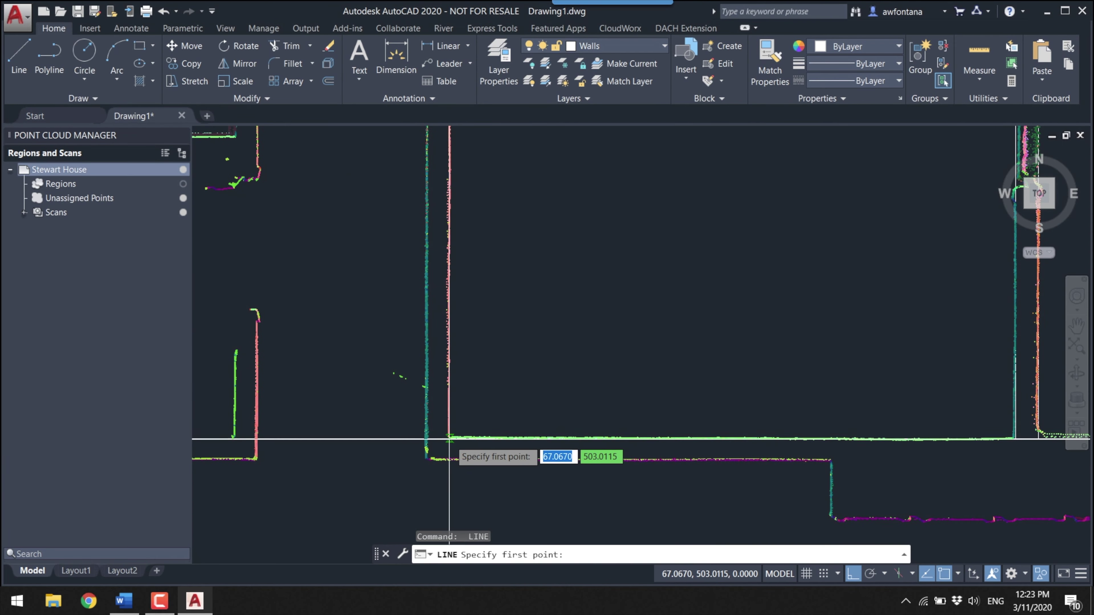
left_click(452, 455)
scroll(452, 454, "up", 2)
scroll(477, 391, "up", 2)
left_click(477, 362)
scroll(452, 335, "down", 3)
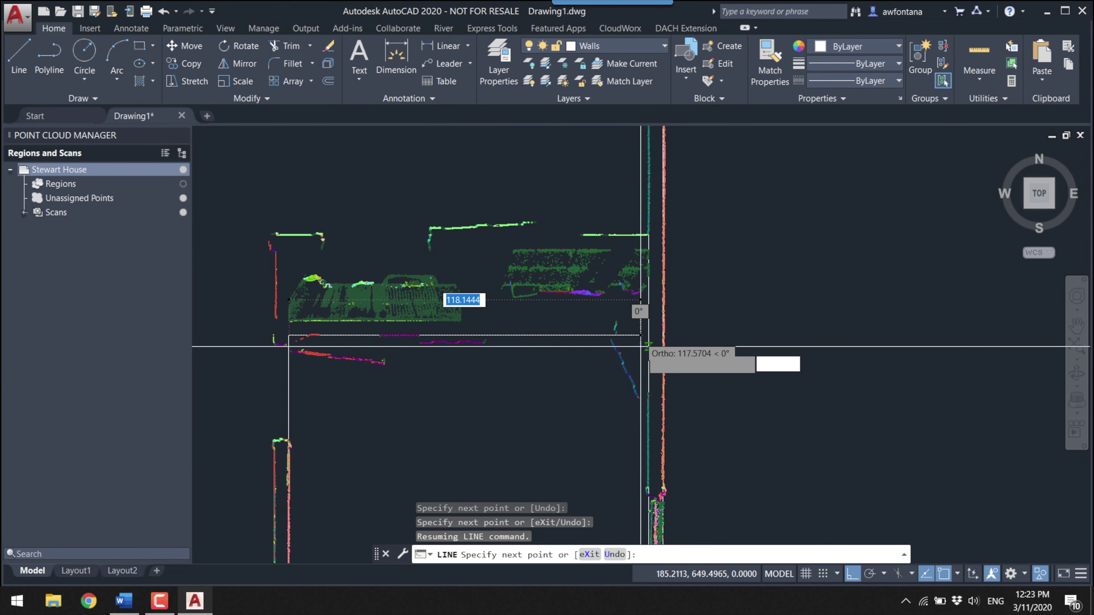
scroll(642, 319, "down", 3)
left_click(648, 303)
key("Escape")
- Trace the same hallway wall's west face north to the closet's north outer face, and east along it to the wing's east wall
key("Return")
scroll(526, 415, "up", 3)
left_click(525, 416)
scroll(507, 228, "down", 2)
scroll(504, 259, "up", 1)
left_click(507, 185)
scroll(990, 185, "up", 3)
left_click(1019, 186)
key("Escape")
- Draw the closet's inner south and inner north faces as horizontal lines between its west side and the wing's east wall
scroll(1019, 185, "down", 3)
key("Return")
left_click(507, 304)
left_click(894, 371)
left_click(895, 259)
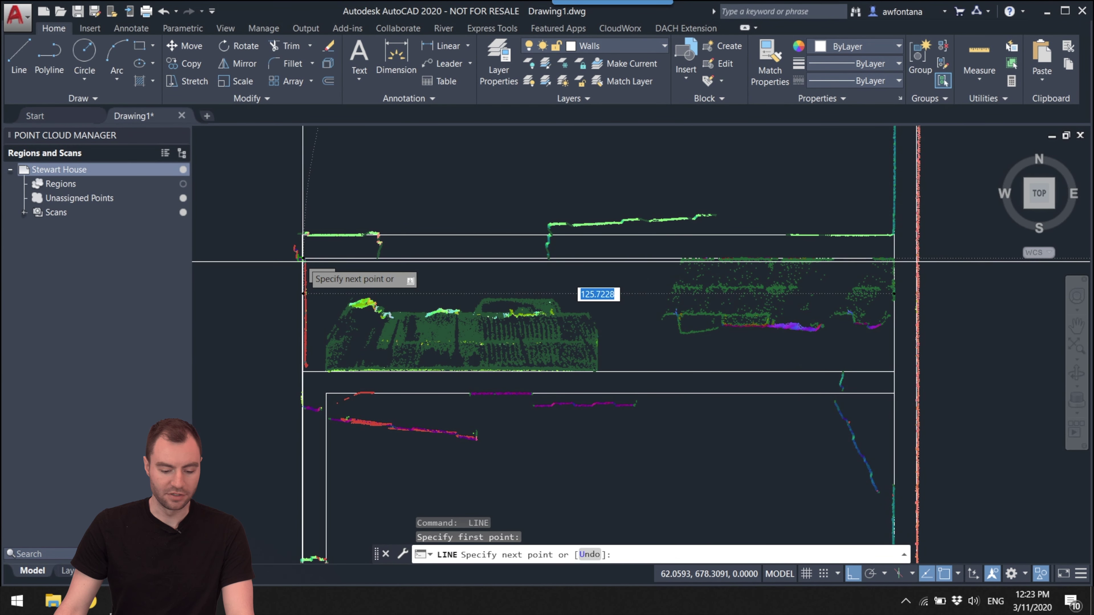
left_click(303, 259)
key("Escape")
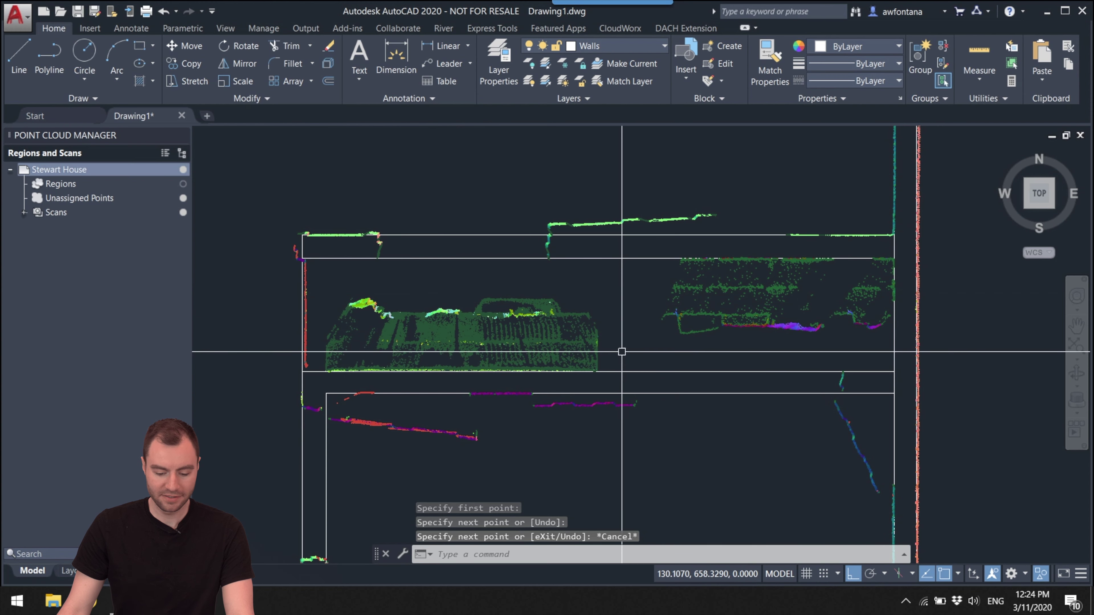
- Start a line at the closet and adjust the running object snap modes, keeping object snap on and dynamic UCS off
scroll(616, 357, "down", 4)
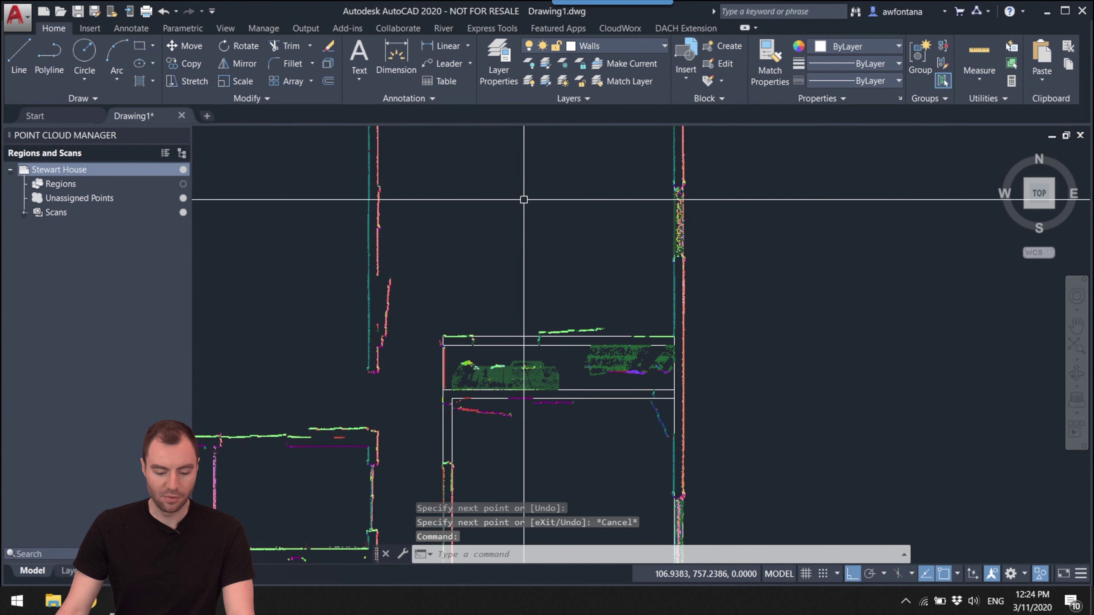
middle_click_drag(477, 198, 477, 191)
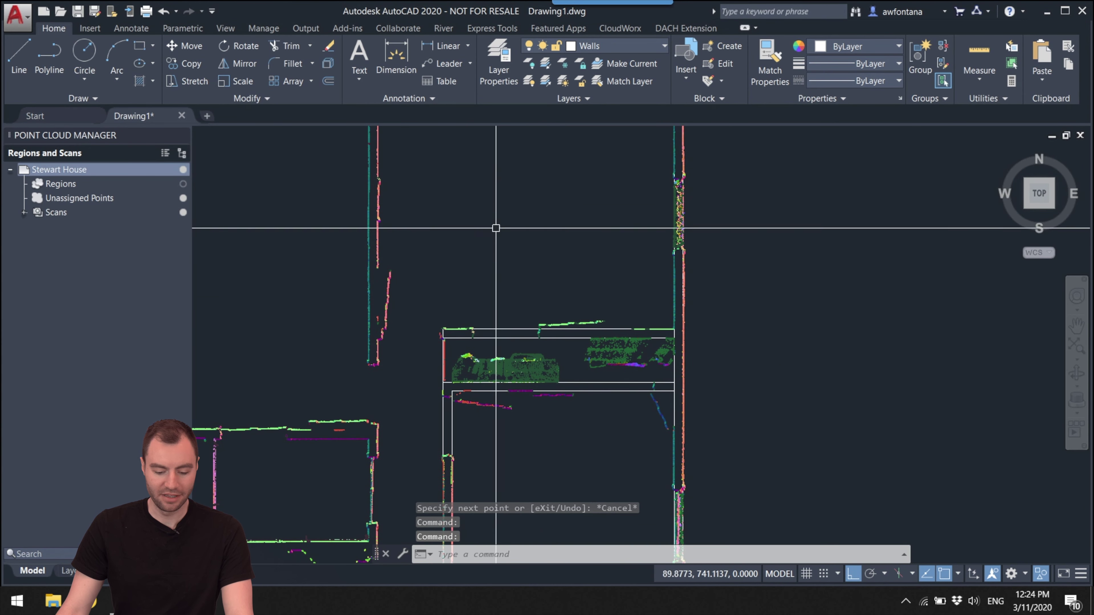
scroll(532, 372, "up", 5)
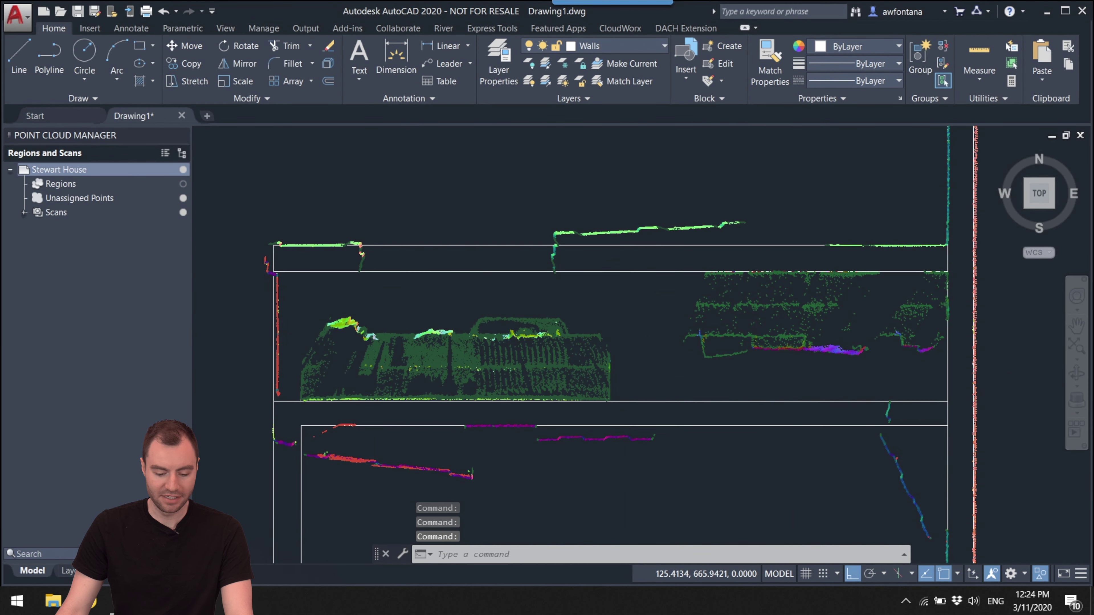
middle_click_drag(629, 340, 598, 345)
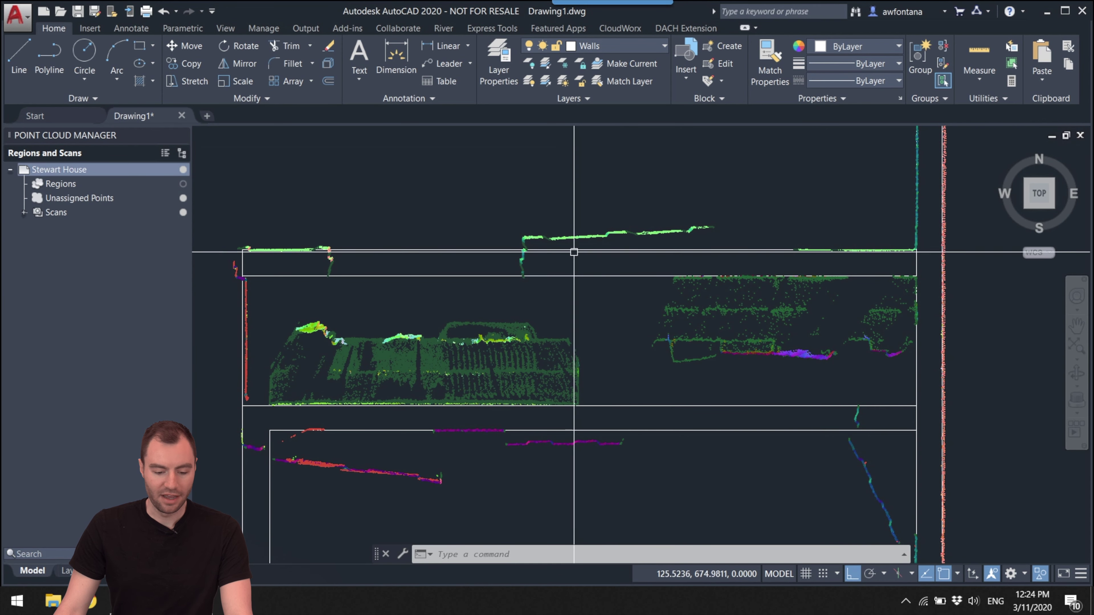
left_click(18, 58)
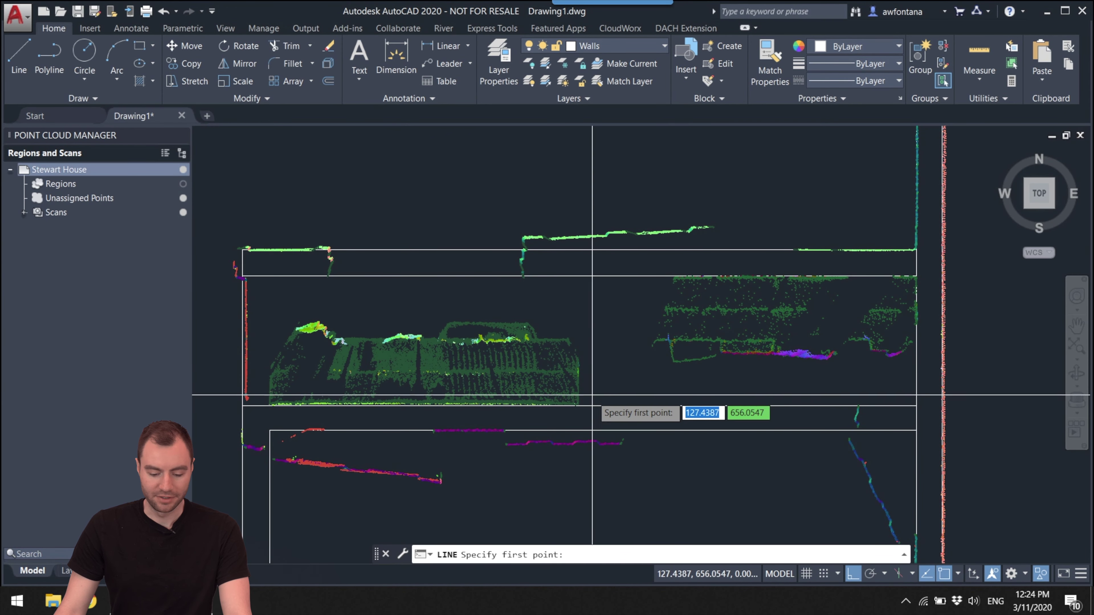
scroll(579, 406, "up", 6)
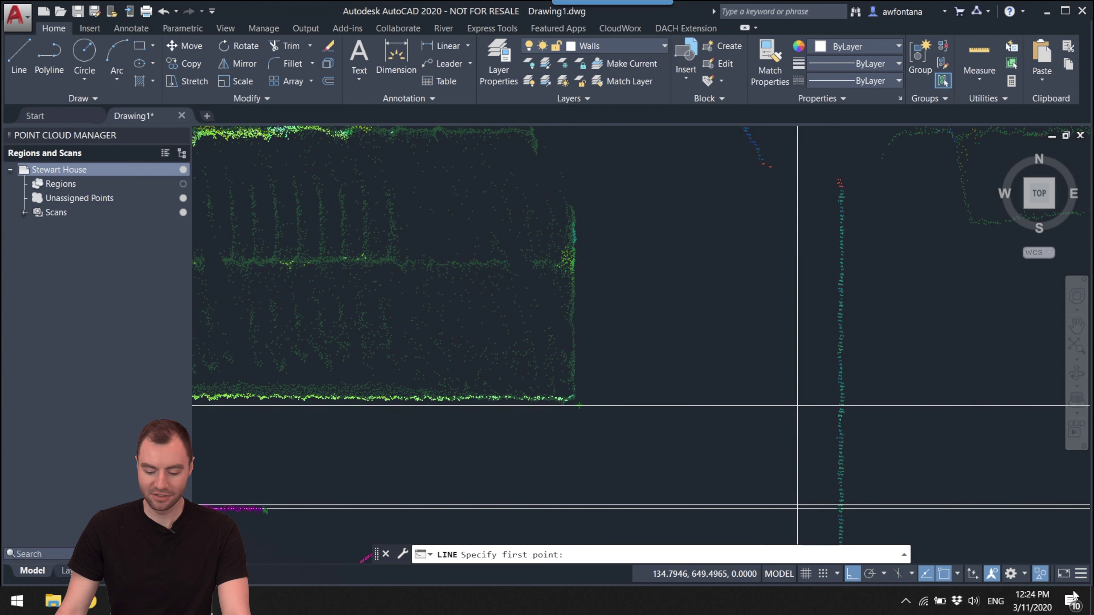
left_click(943, 577)
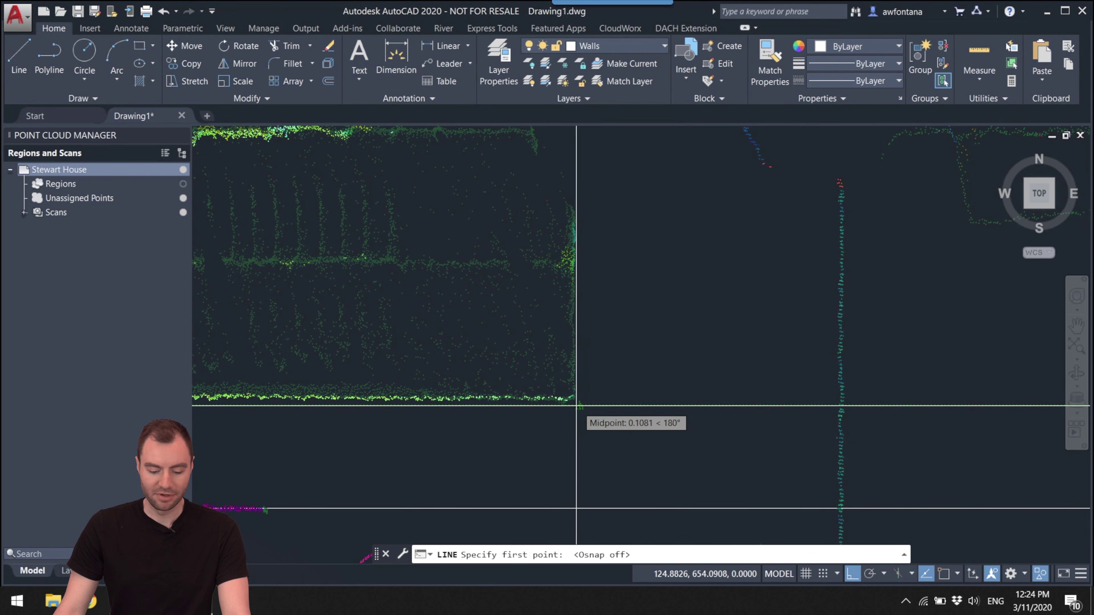
left_click(957, 574)
left_click(976, 330)
left_click(970, 576)
left_click(943, 575)
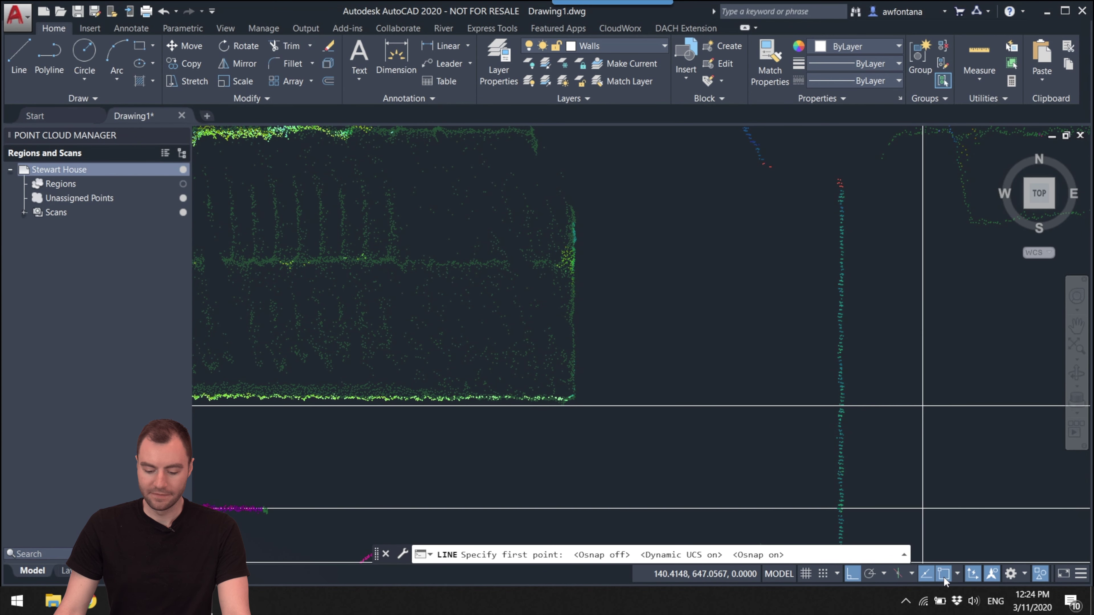
left_click(973, 574)
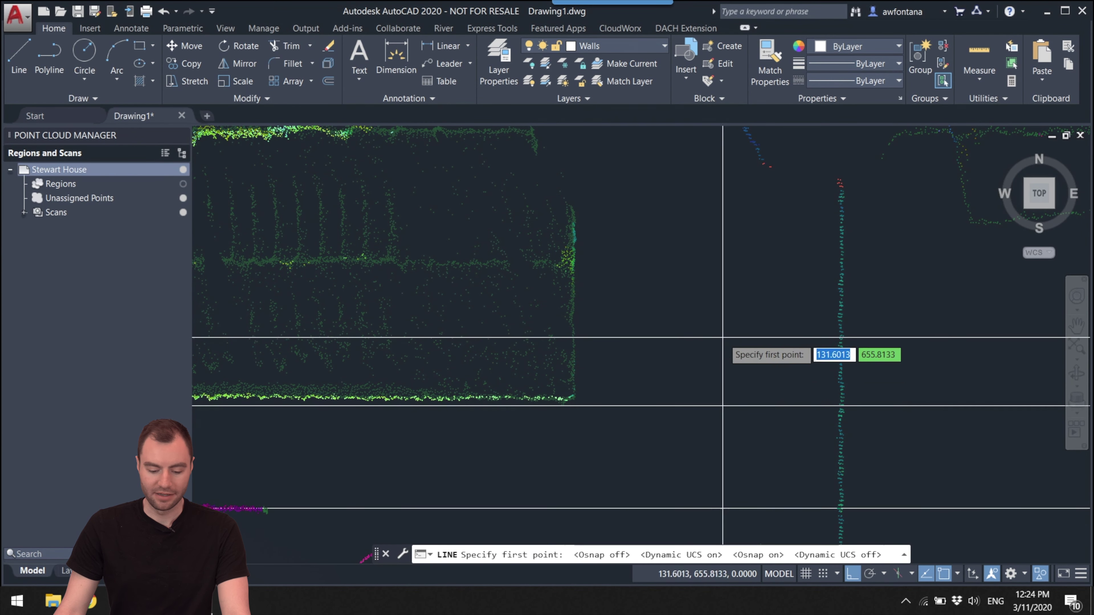
- Draw a vertical dividing line at the east end of the scanned closet contents, from the inner south face to the inner north face
left_click(576, 406)
scroll(576, 401, "down", 3)
scroll(576, 286, "up", 1)
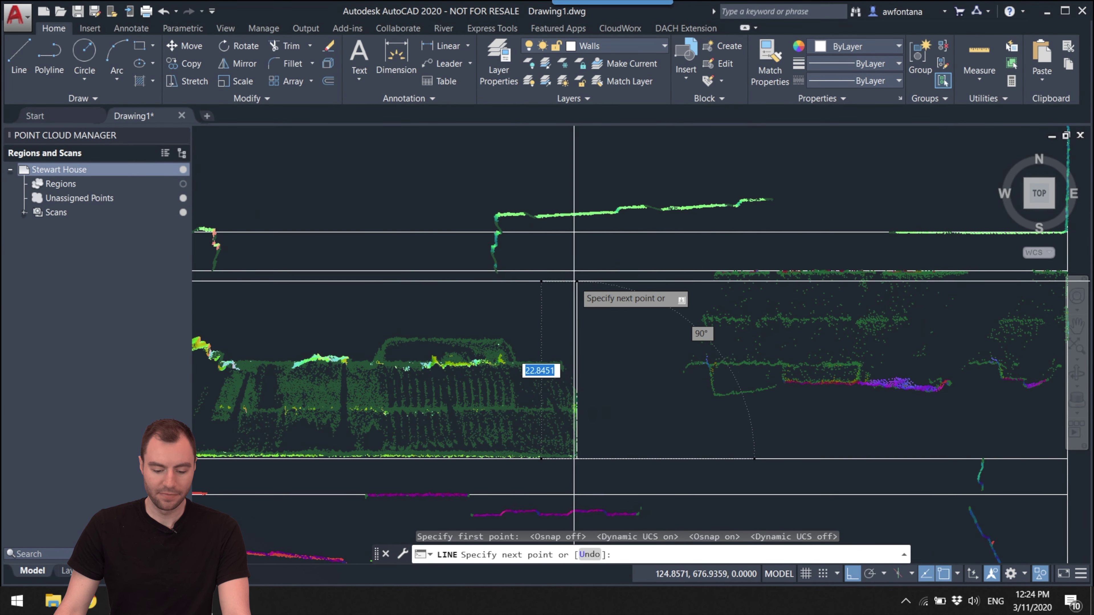
left_click(576, 271)
key("Escape")
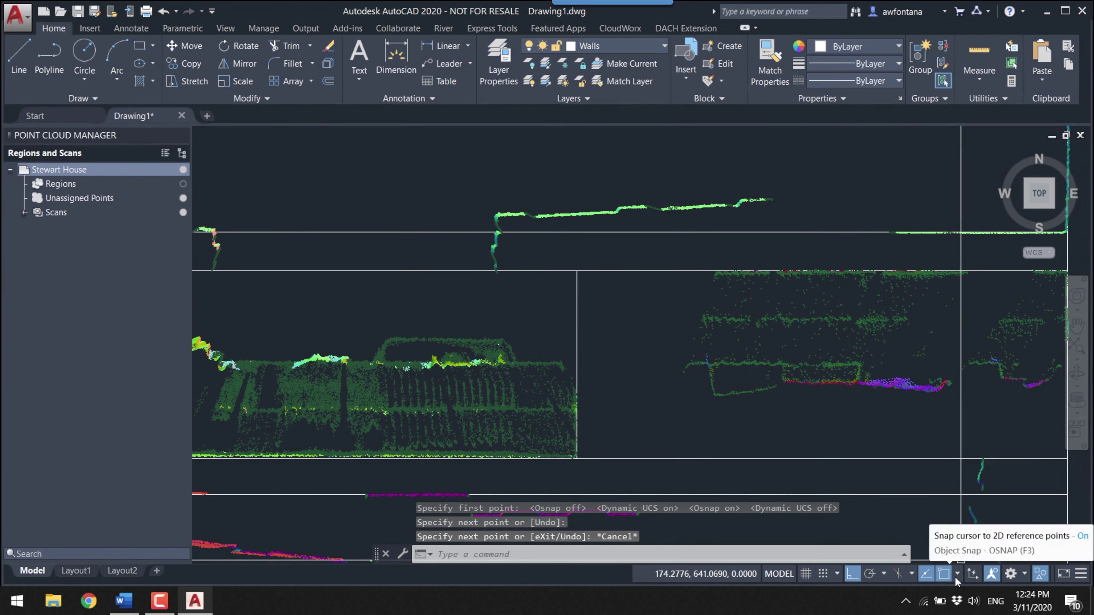
- Draw a horizontal line along the south face of the wing's cross wall, from the hallway wall's south end west to the west exterior wall
middle_click_drag(603, 344, 530, 298)
scroll(530, 298, "up", 3)
scroll(672, 335, "down", 5)
type("l")
key("Return")
scroll(586, 281, "up", 5)
left_click(885, 395)
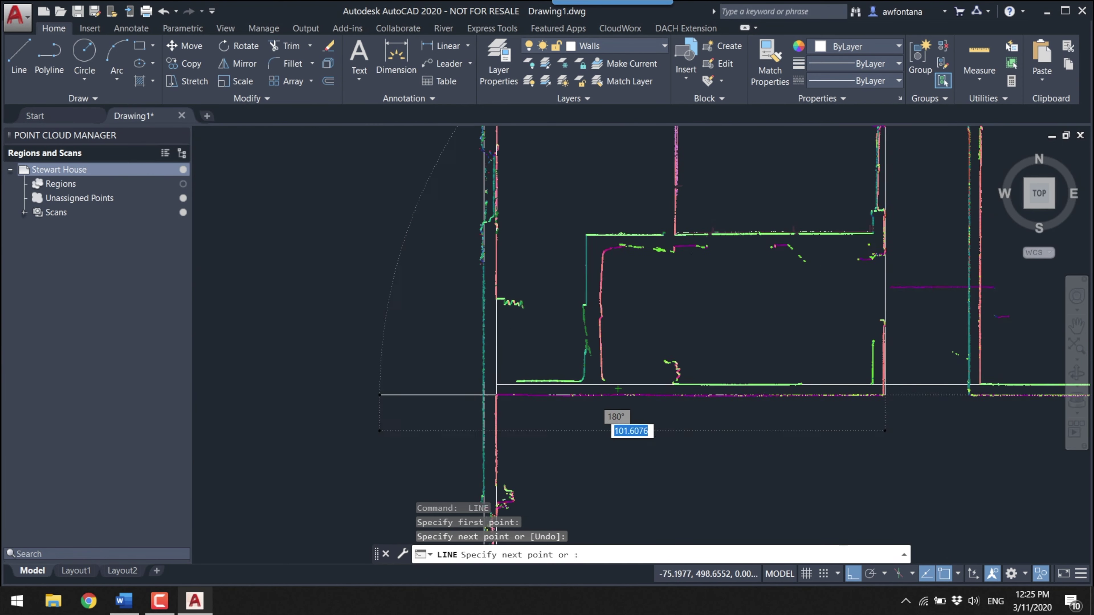
key("Escape")
- Examine how the line on the hallway wall's east face follows the scanned points at its north and south ends
scroll(620, 335, "down", 3)
scroll(620, 334, "up", 5)
left_click(730, 413)
scroll(730, 413, "up", 3)
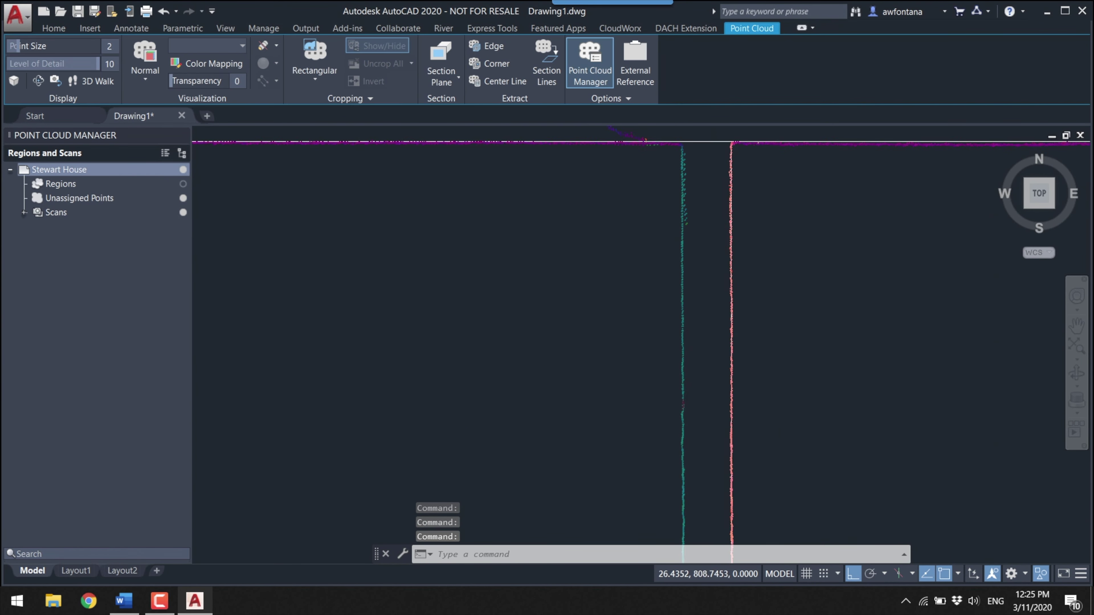
scroll(740, 225, "down", 5)
middle_click_drag(752, 247, 701, 175)
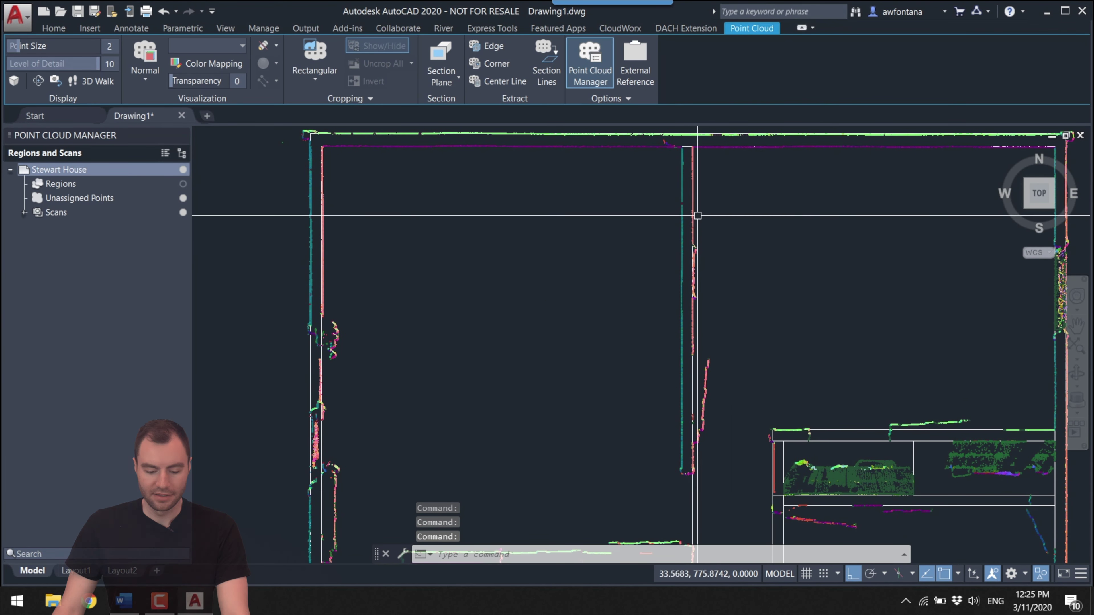
scroll(693, 150, "down", 5)
middle_click_drag(698, 267, 698, 293)
scroll(690, 242, "up", 5)
middle_click_drag(690, 243, 682, 349)
scroll(682, 288, "up", 5)
scroll(689, 366, "up", 5)
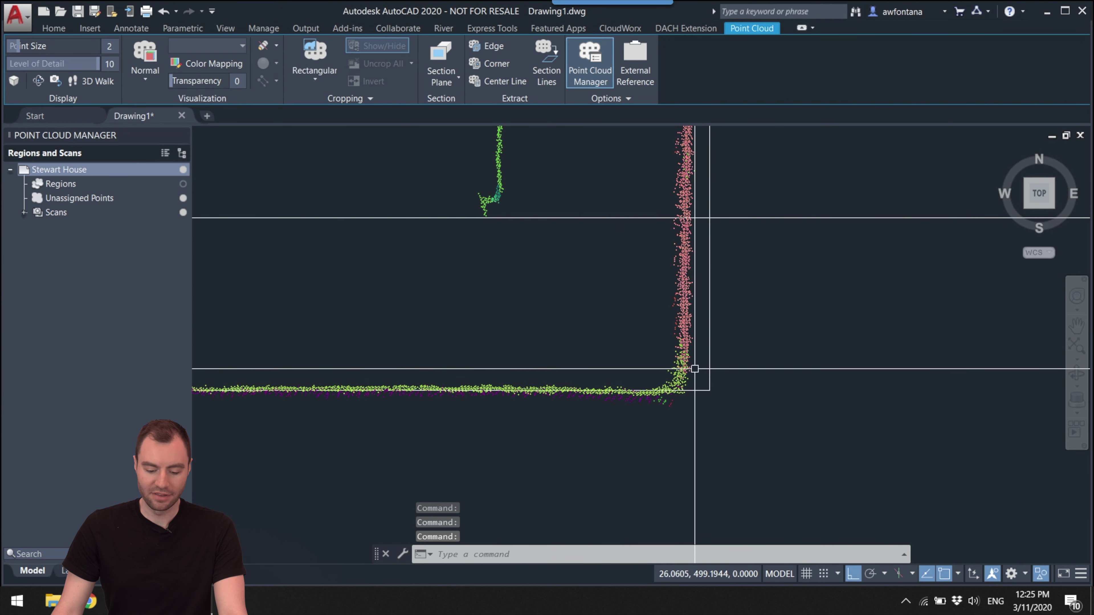
scroll(681, 374, "down", 5)
middle_click_drag(681, 375, 689, 269)
scroll(688, 269, "up", 3)
scroll(685, 206, "up", 4)
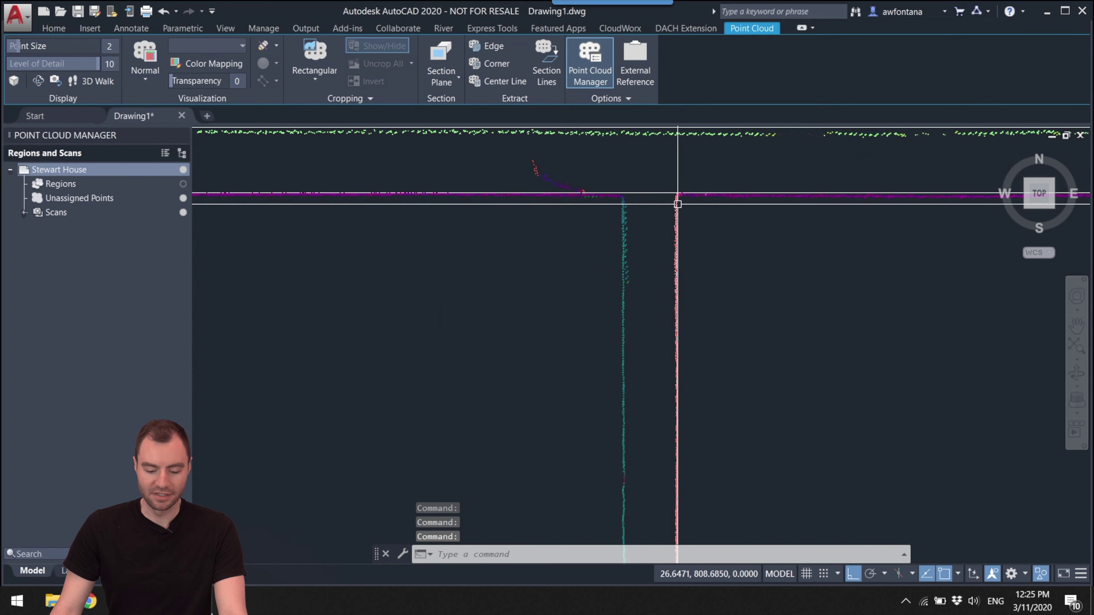
scroll(678, 203, "down", 6)
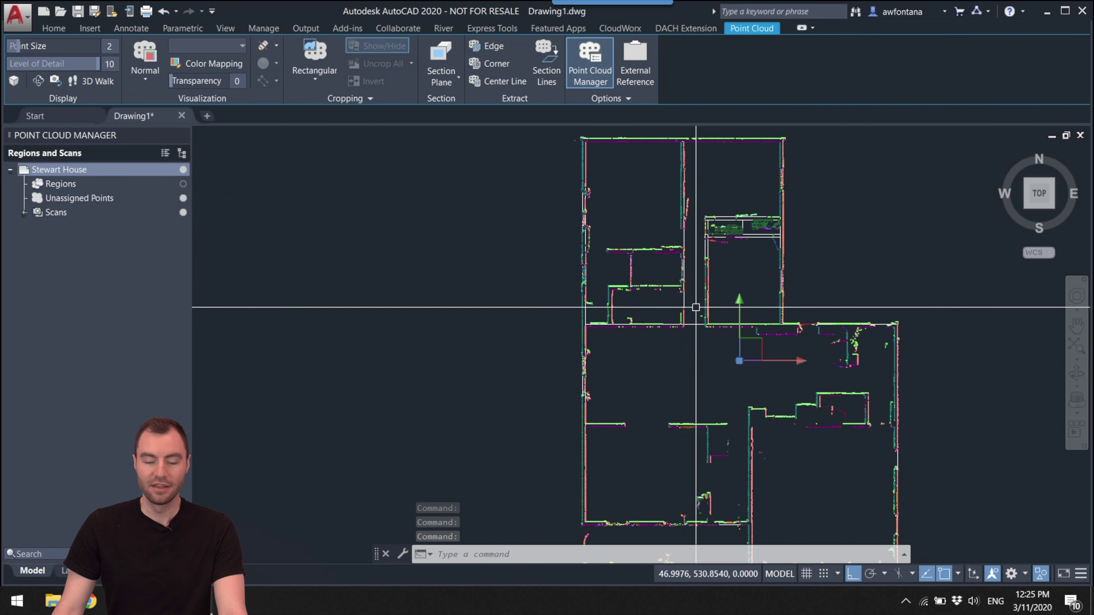
middle_click_drag(696, 307, 698, 323)
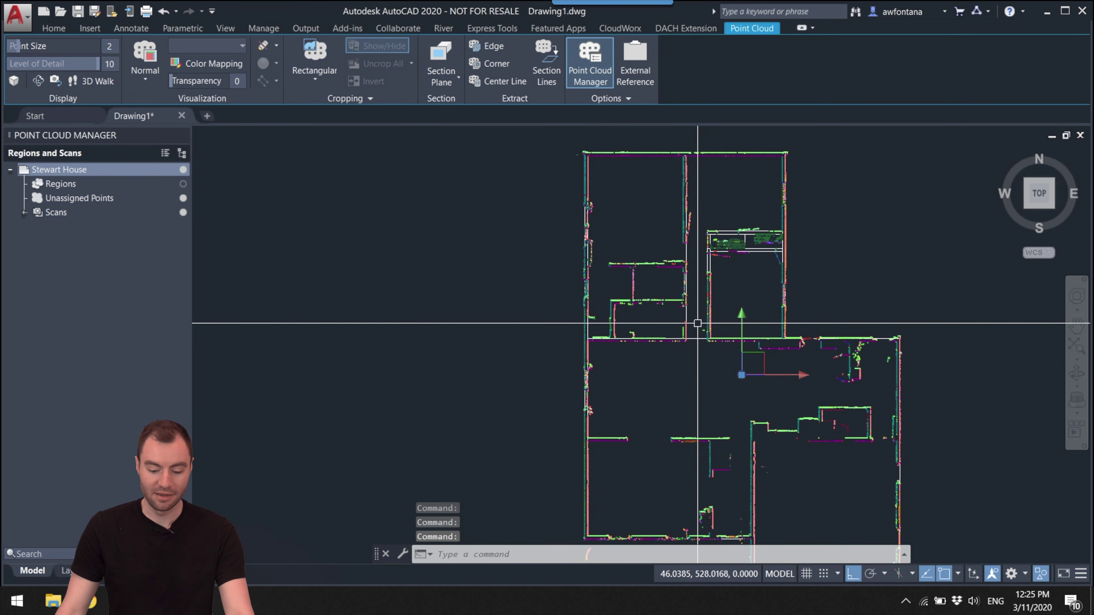
scroll(665, 280, "up", 5)
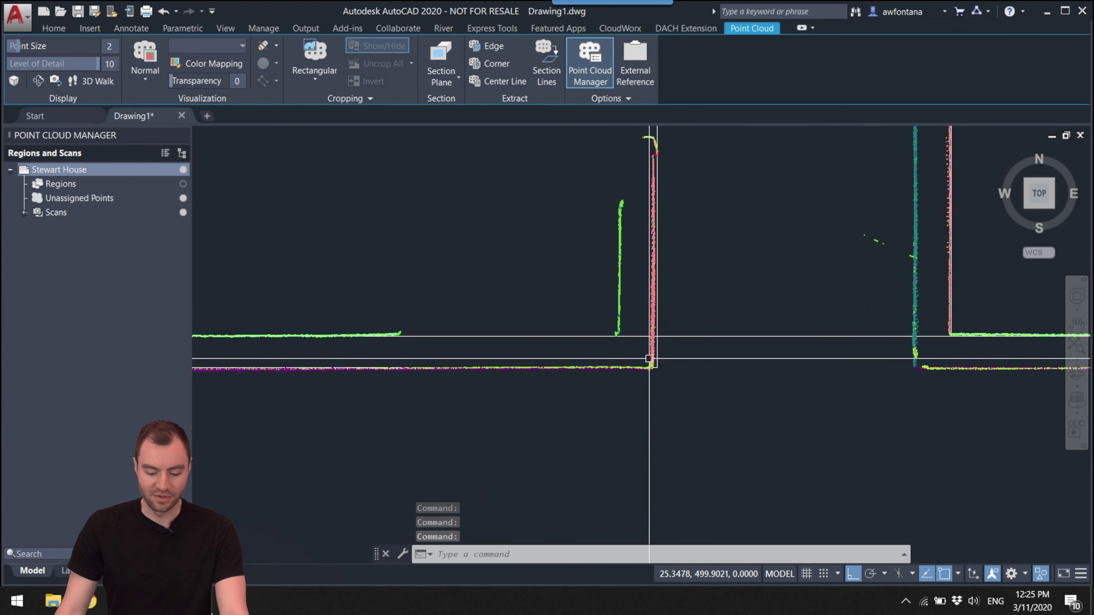
scroll(651, 359, "up", 2)
- Stretch the south end of the hallway wall's east face line west onto the scanned points
key("Escape")
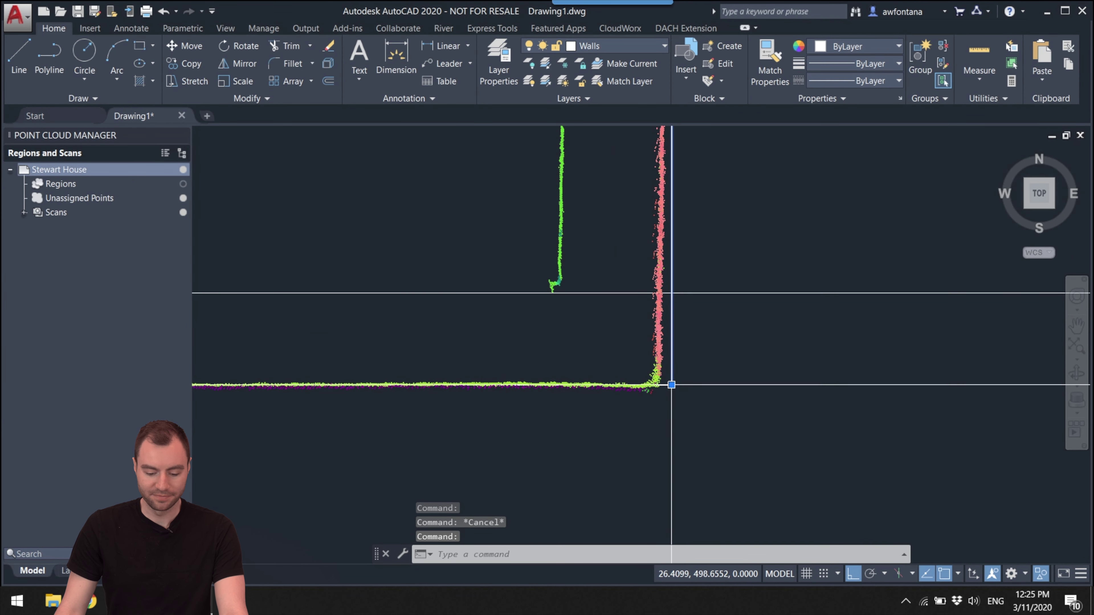
scroll(671, 385, "up", 3)
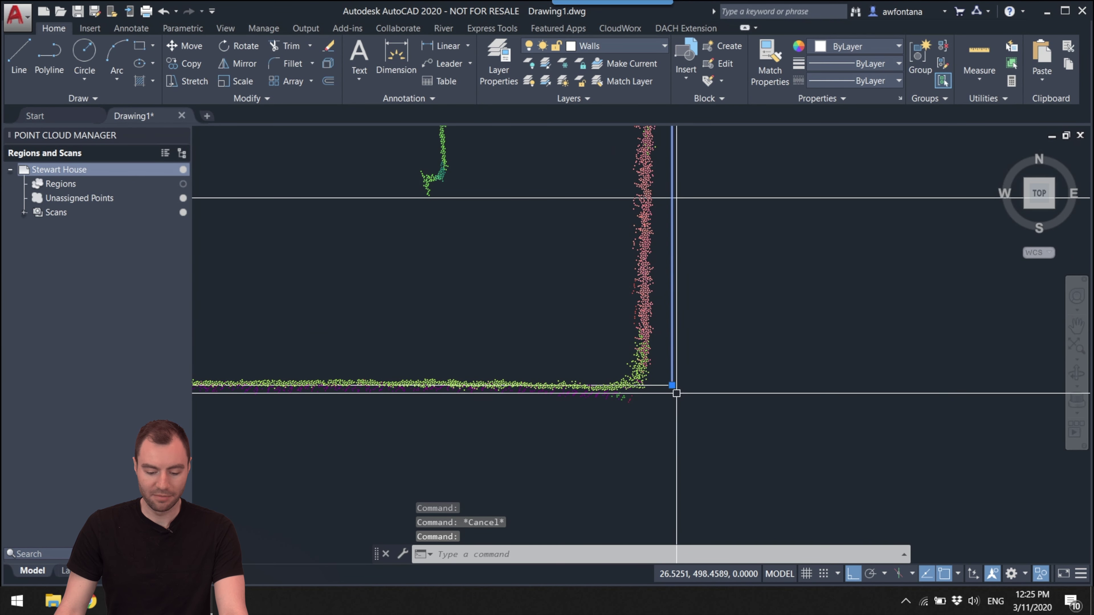
left_click(644, 389)
key("Escape")
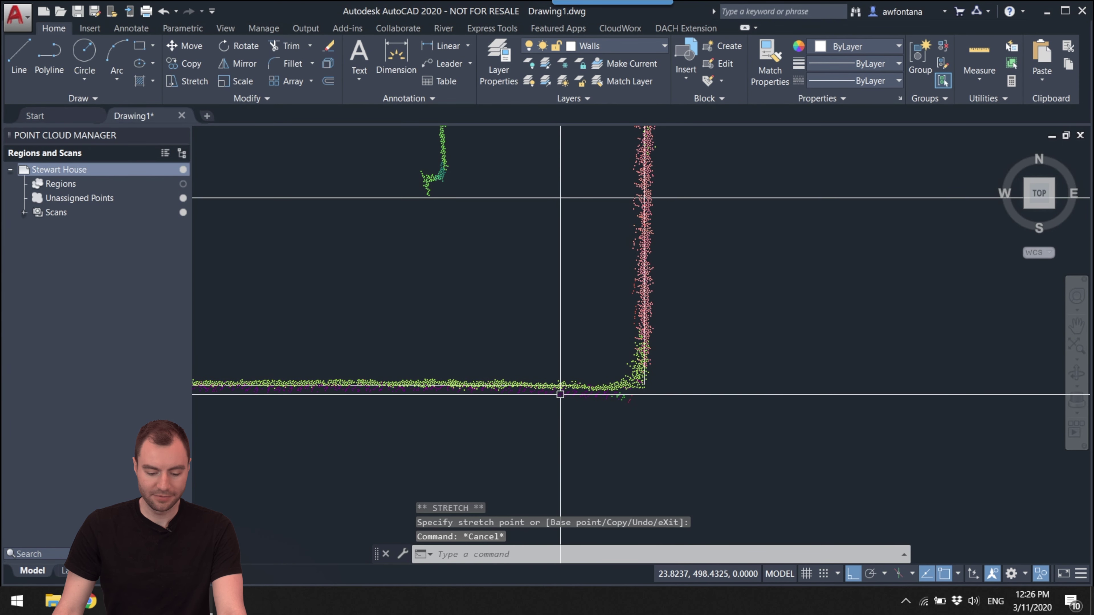
- Stretch the east end of the cross wall's south face line east to the hallway wall's east face line
scroll(573, 384, "up", 3)
left_click(579, 367)
key("Escape")
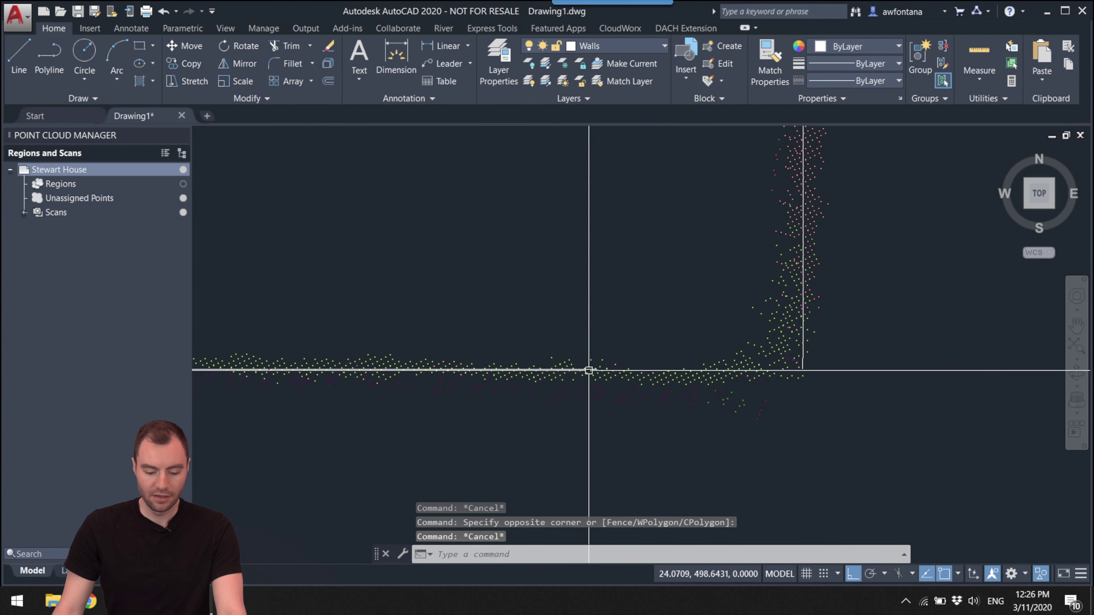
left_click(601, 367)
key("Escape")
left_click(620, 373)
key("Escape")
scroll(542, 379, "up", 5)
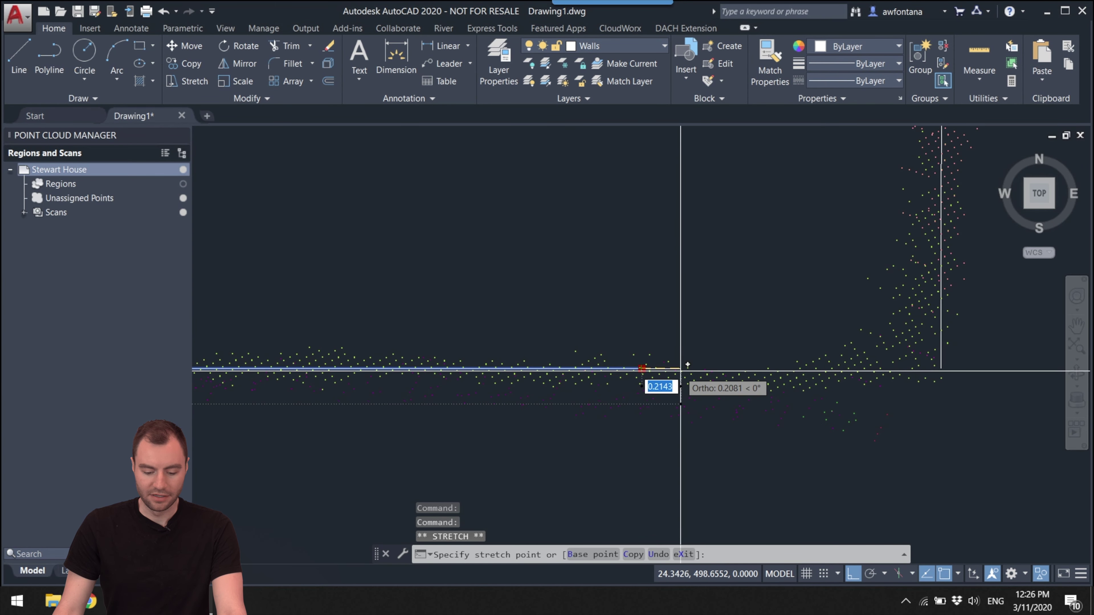
key("Escape")
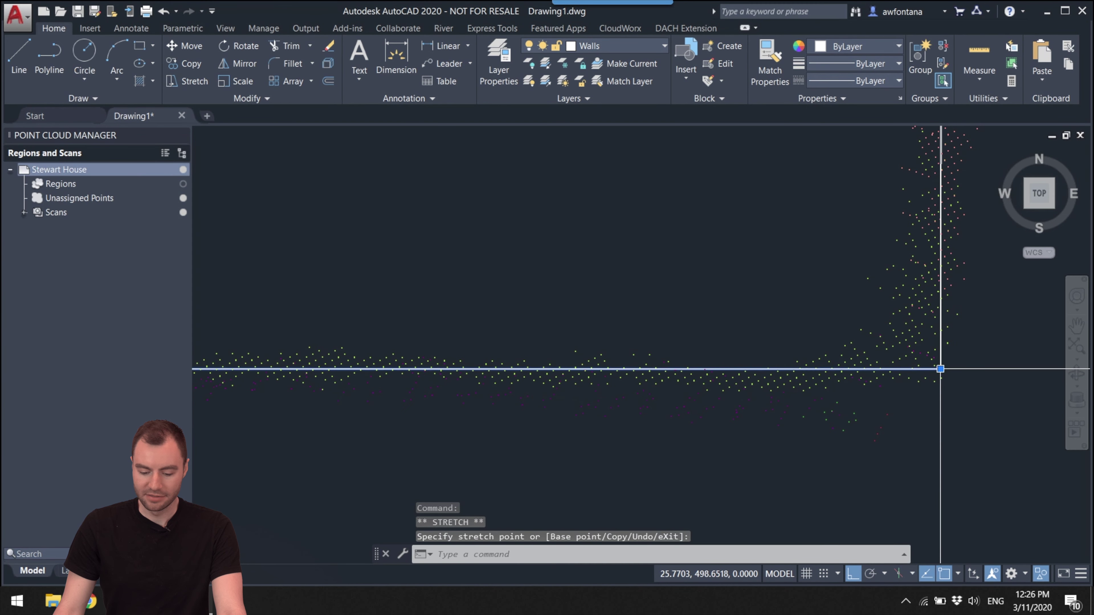
- Stretch the south end of the hallway wall's east face line down to the cross wall's south face line, closing the corner
scroll(892, 381, "up", 4)
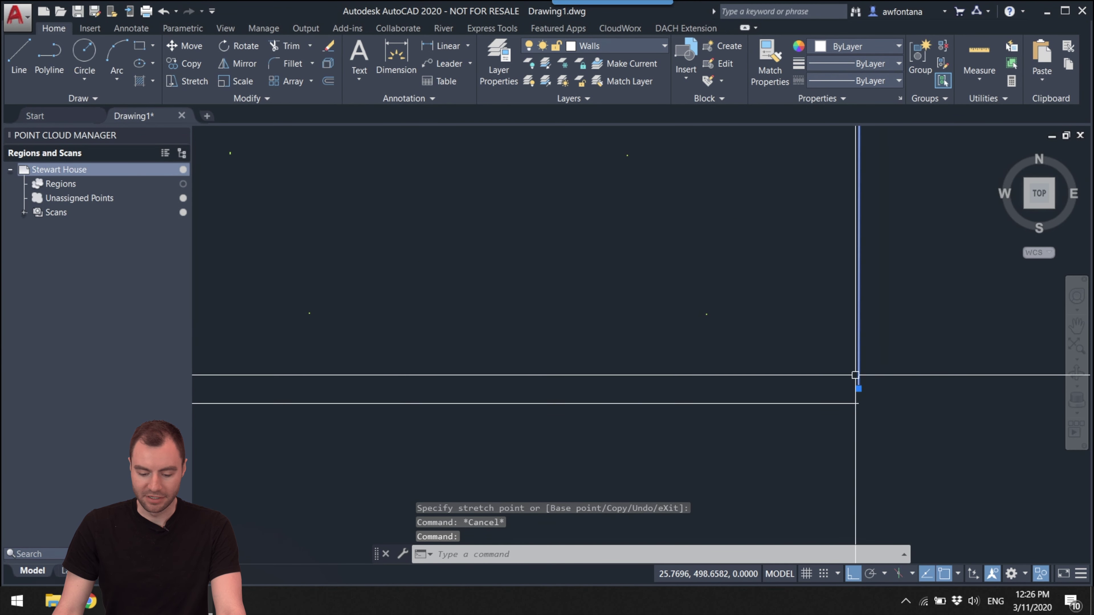
left_click(859, 389)
key("Down")
key("Escape")
scroll(872, 398, "down", 3)
scroll(881, 395, "down", 6)
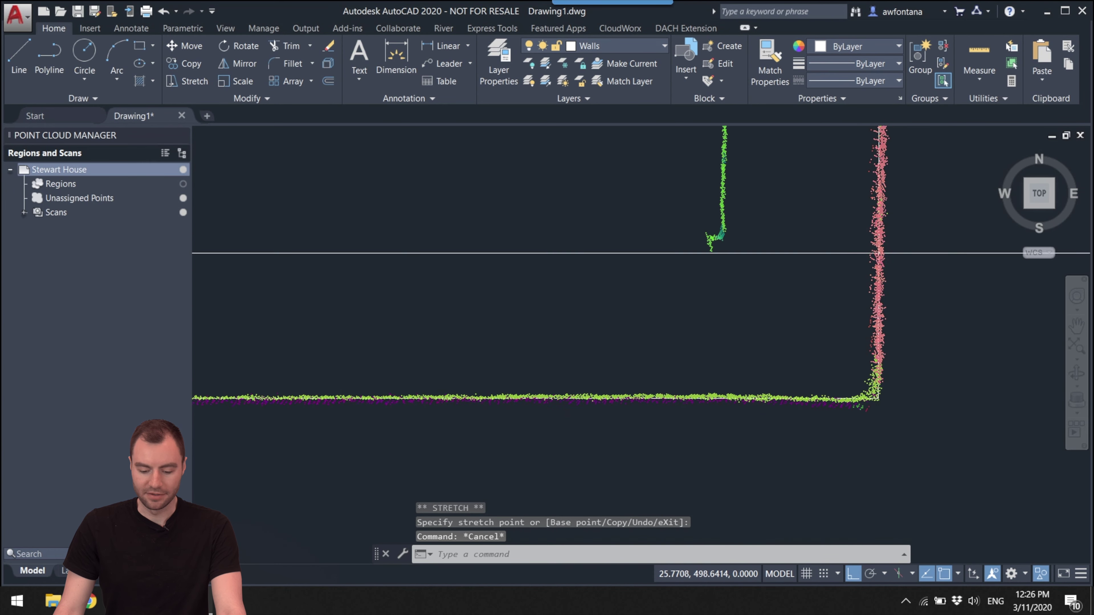
scroll(723, 367, "down", 3)
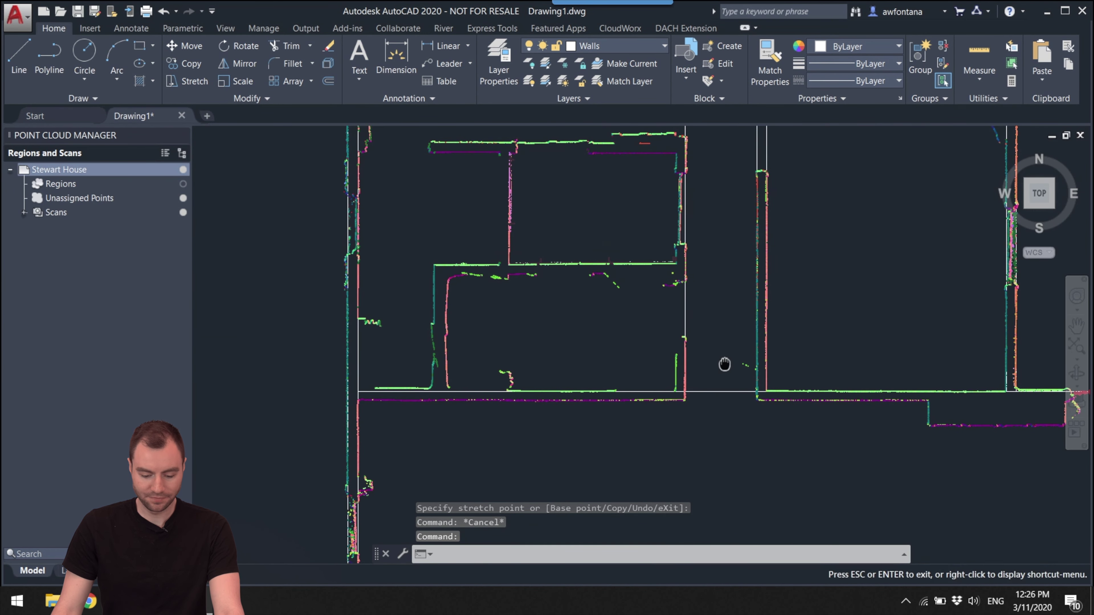
- Trace the hallway wall's west face from the cross wall's north face line up to the north exterior wall's inner face, with ortho off for the endpoint
scroll(664, 420, "up", 8)
type("line")
key("Return")
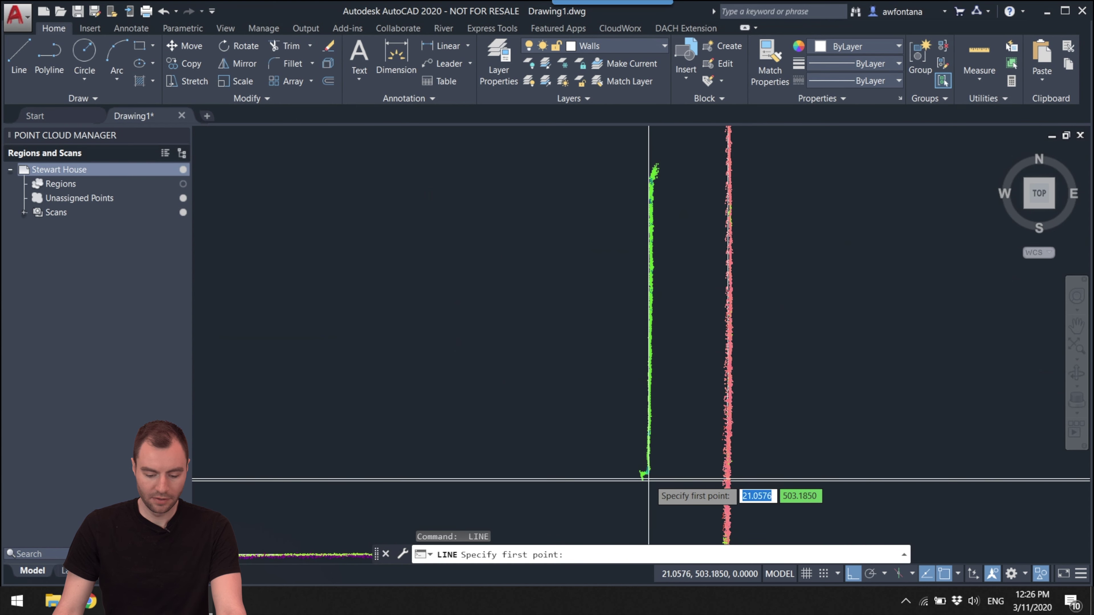
left_click(650, 481)
scroll(653, 467, "down", 8)
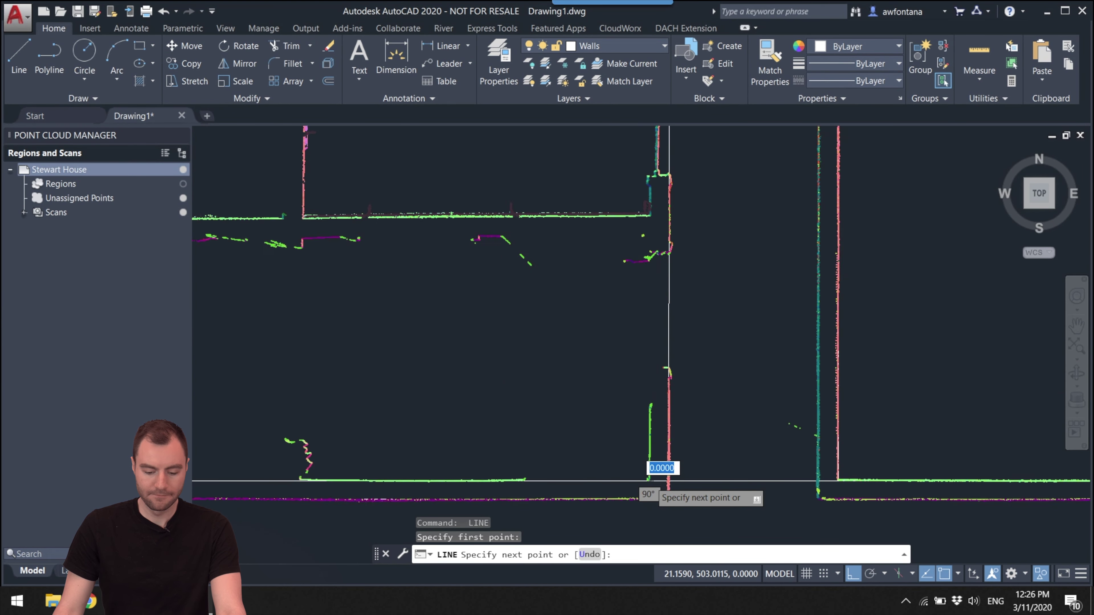
scroll(661, 261, "up", 8)
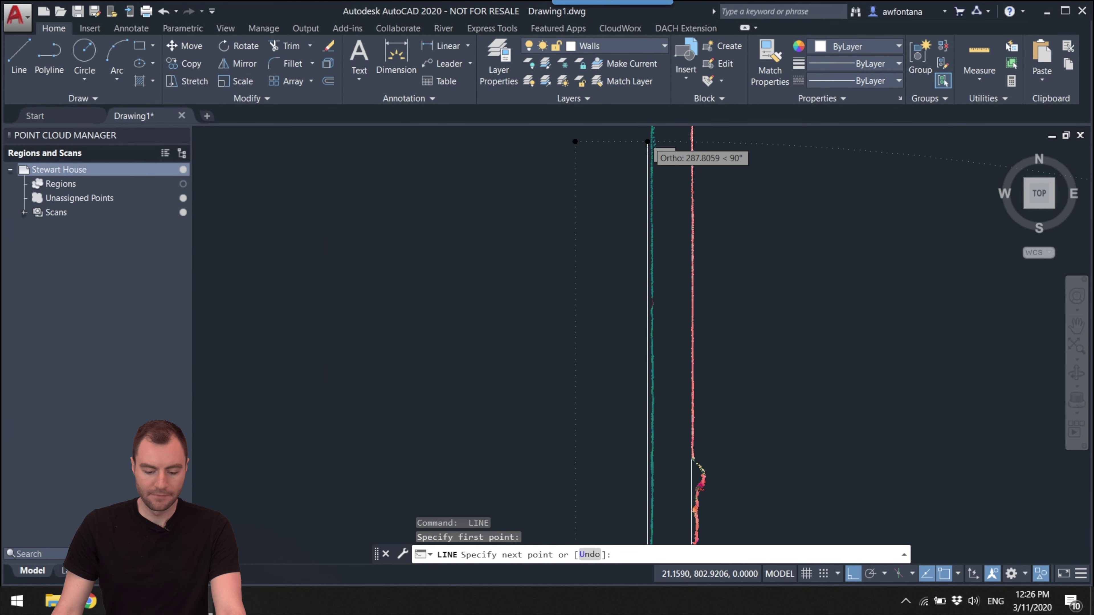
mouse_move(652, 213)
middle_mouse_down()
mouse_move(653, 259)
mouse_move(640, 289)
middle_mouse_up()
scroll(653, 259, "up", 5)
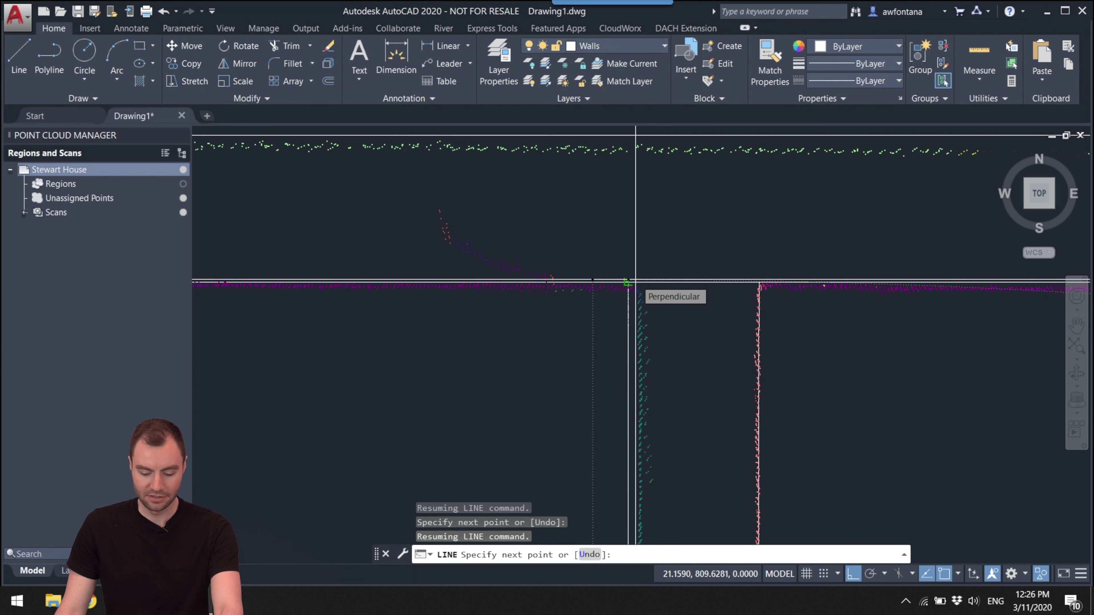
key("F8")
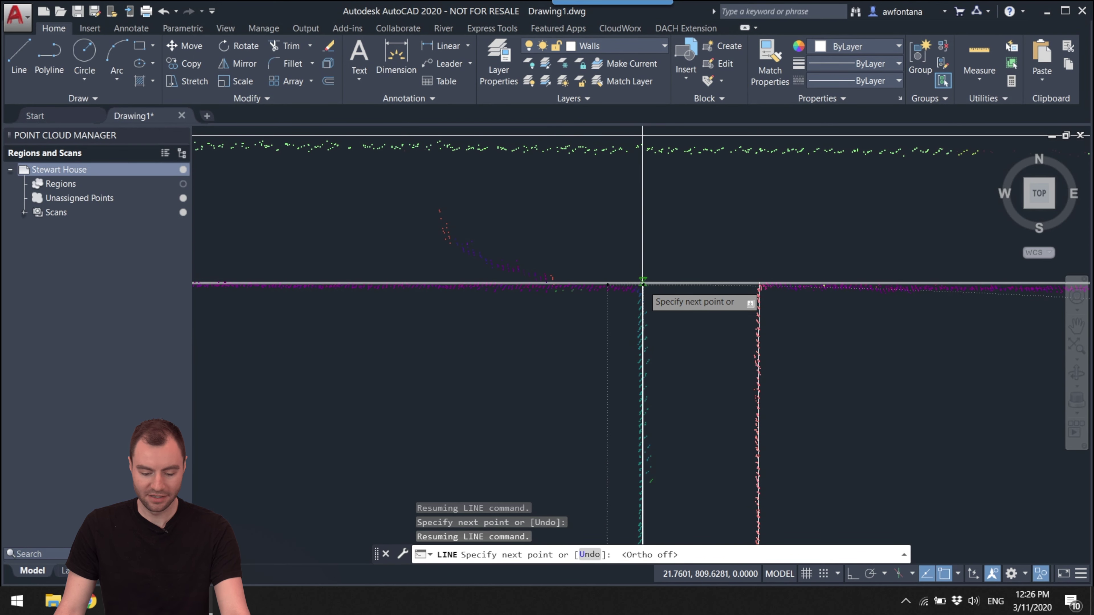
key("Escape")
scroll(733, 302, "down", 8)
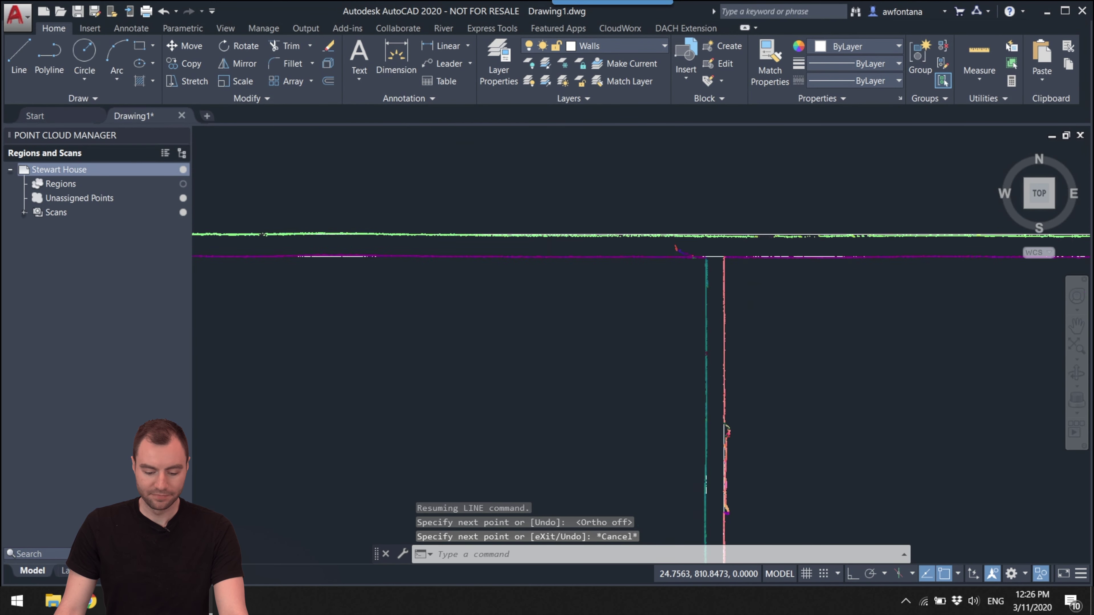
- Trace the north face of the small room's north partition from the hallway wall's west face to the partition's west corner
scroll(651, 346, "up", 5)
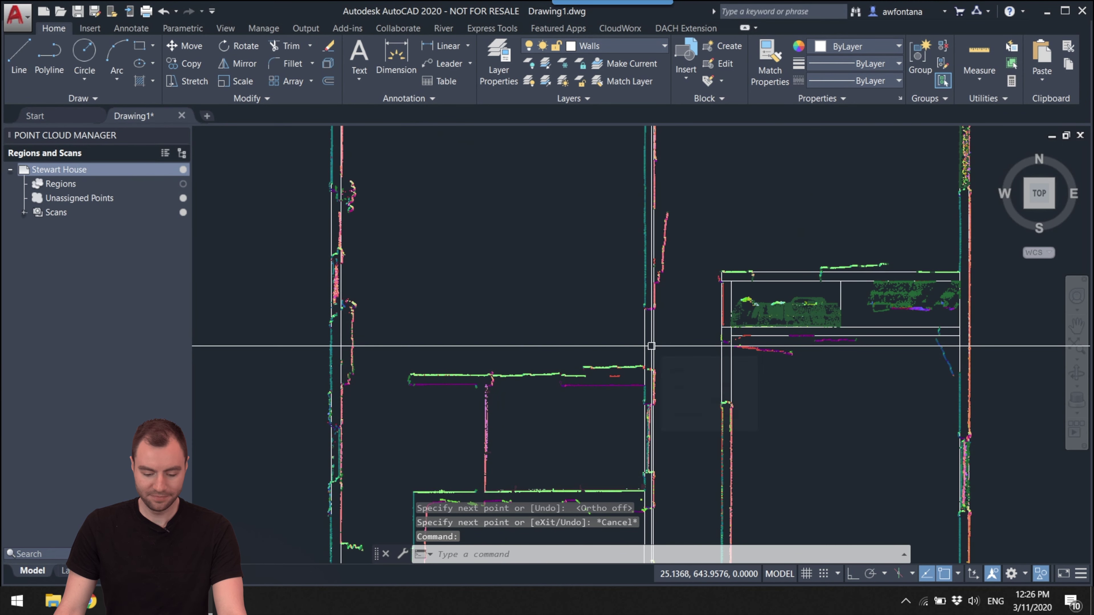
key("F8")
scroll(635, 374, "up", 3)
middle_click_drag(635, 373, 786, 391)
scroll(765, 367, "up", 2)
scroll(787, 391, "down", 3)
scroll(808, 234, "up", 3)
middle_click_drag(789, 269, 699, 300)
scroll(710, 300, "up", 3)
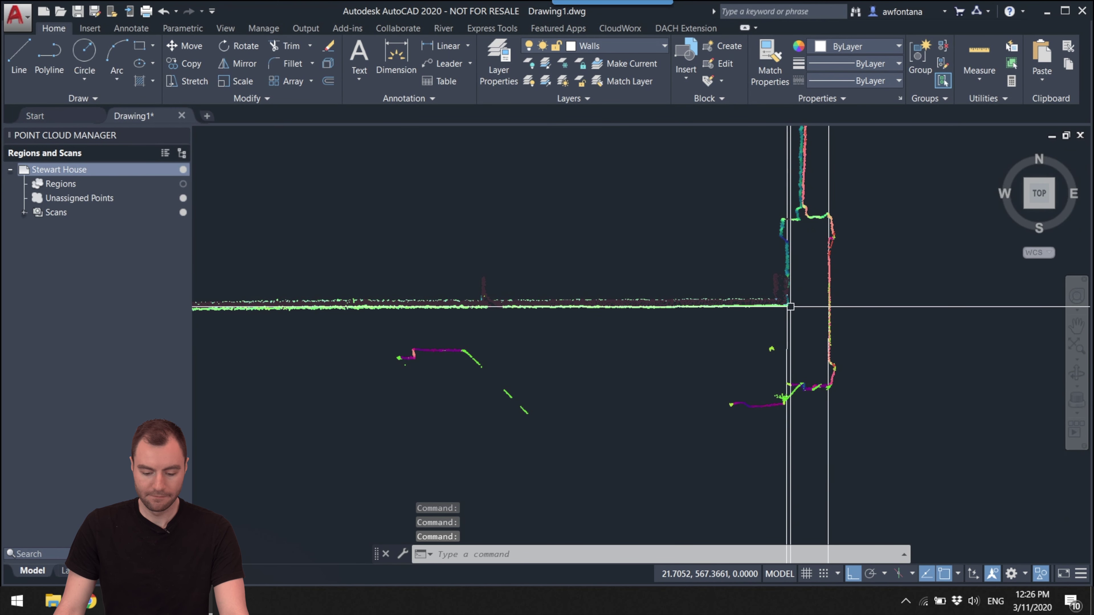
type("l")
key("Return")
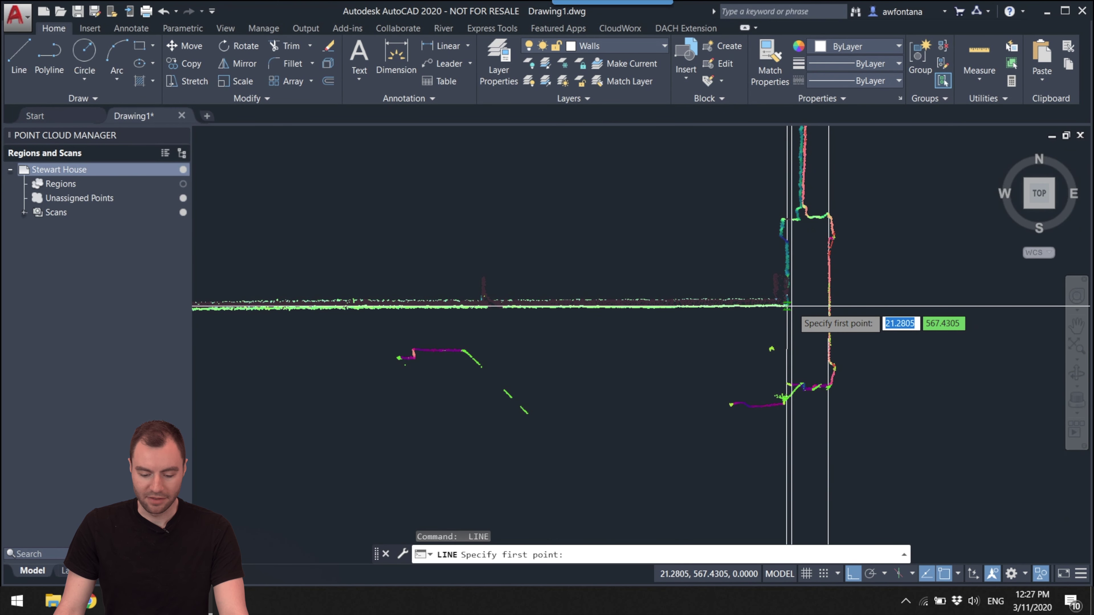
left_click(786, 306)
scroll(732, 318, "down", 3)
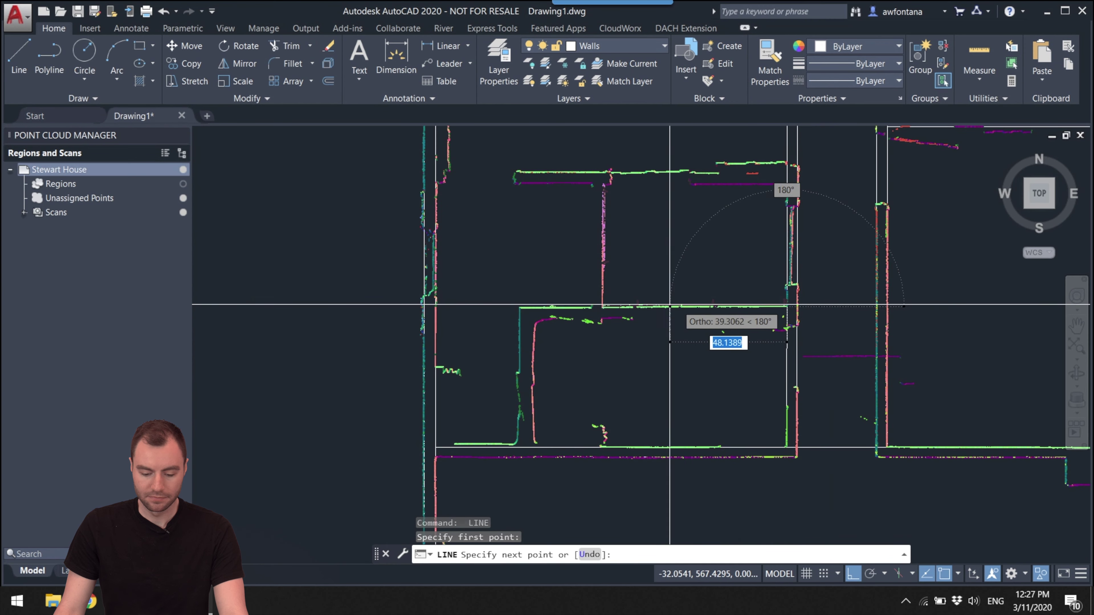
scroll(582, 319, "up", 2)
scroll(520, 310, "up", 3)
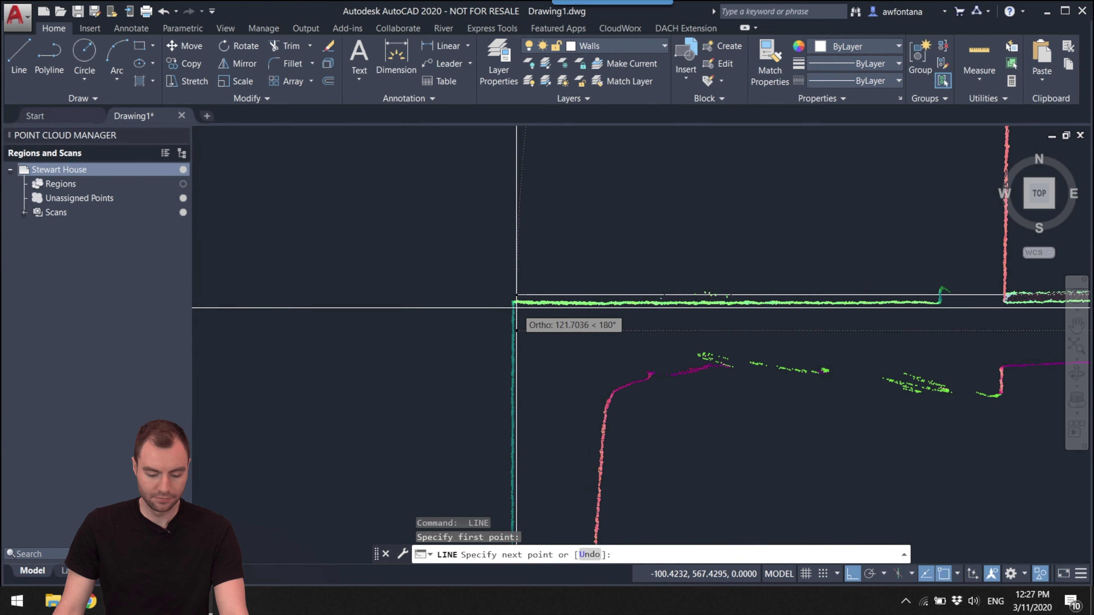
scroll(513, 298, "up", 3)
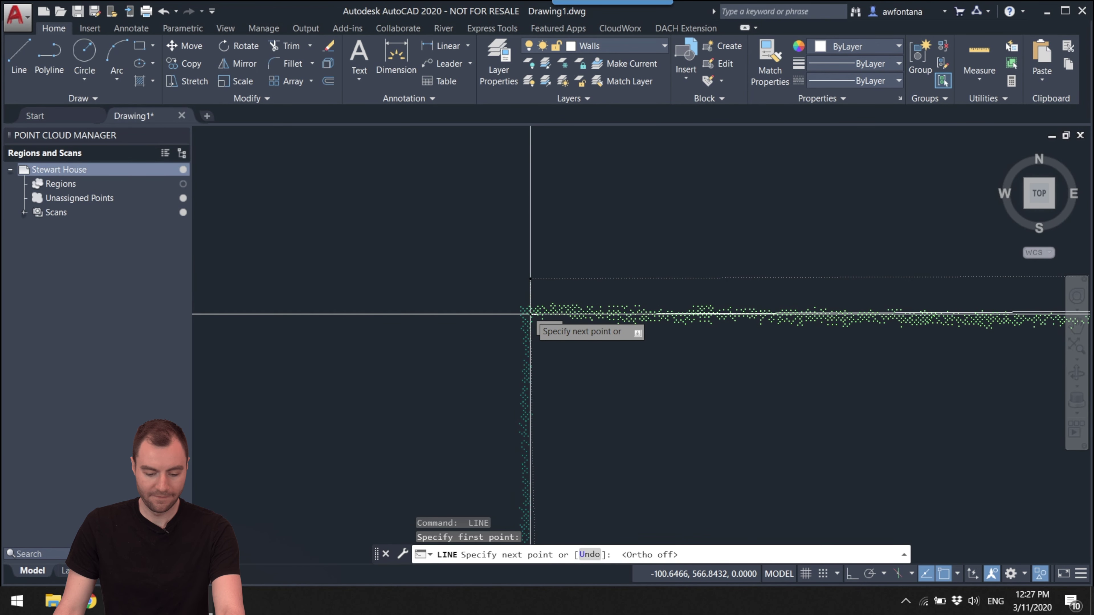
- Continue the line from that corner south along the small room's outer west face to the cross wall's north face line
scroll(526, 314, "down", 5)
middle_click_drag(636, 276, 580, 364)
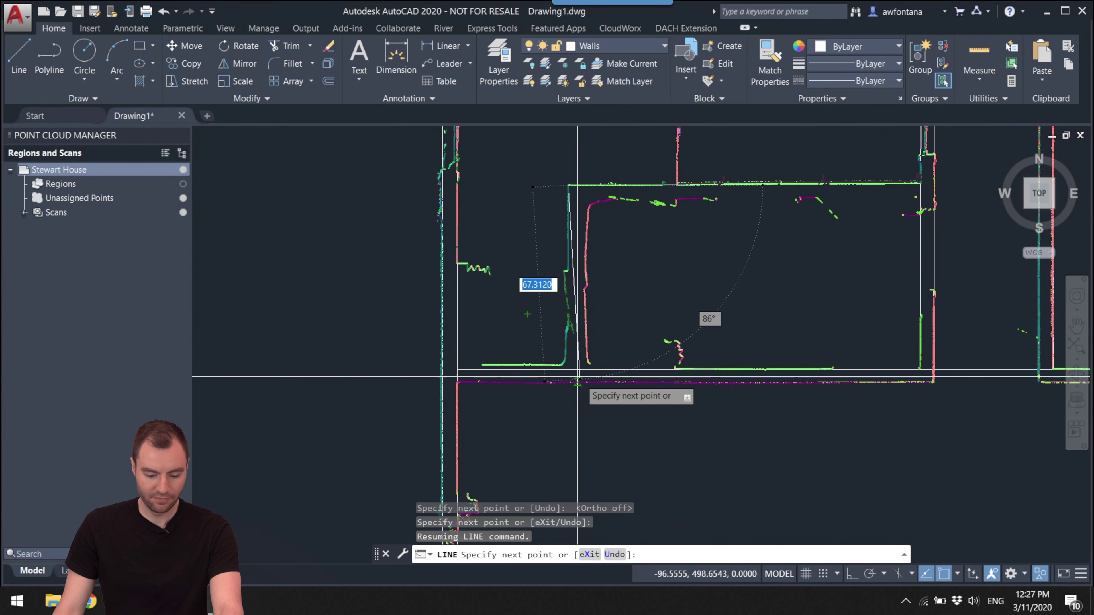
scroll(584, 369, "up", 4)
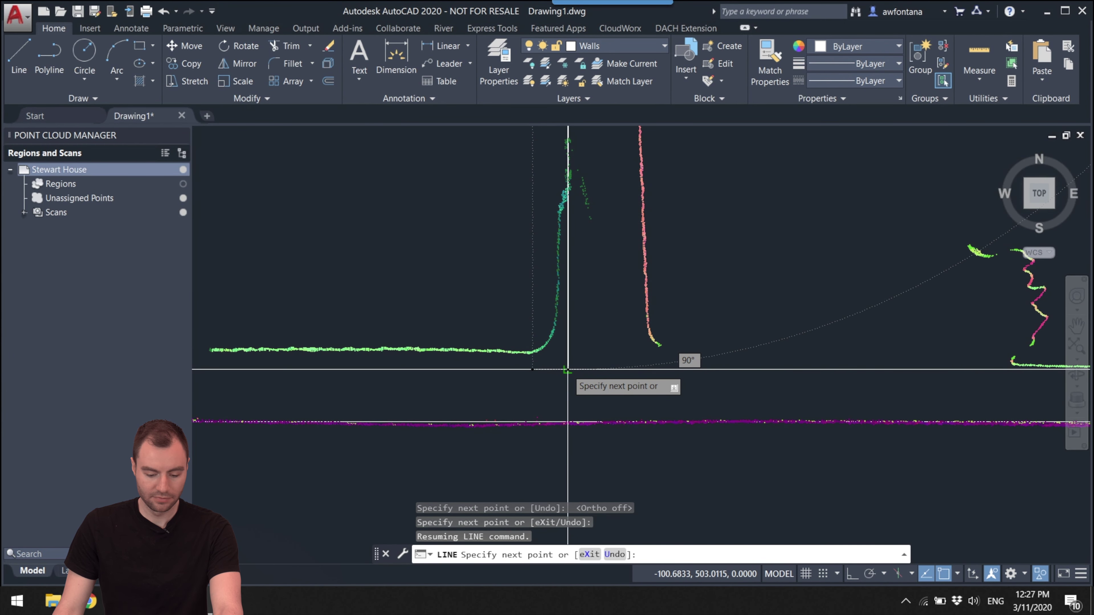
key("Escape")
- With ortho on, trace the small room's inner north face west from the hallway wall, then its inner west face south to the cross wall's line
scroll(633, 341, "down", 3)
scroll(632, 336, "up", 2)
scroll(632, 335, "down", 4)
scroll(603, 328, "up", 2)
middle_click_drag(603, 327, 737, 317)
scroll(664, 326, "up", 4)
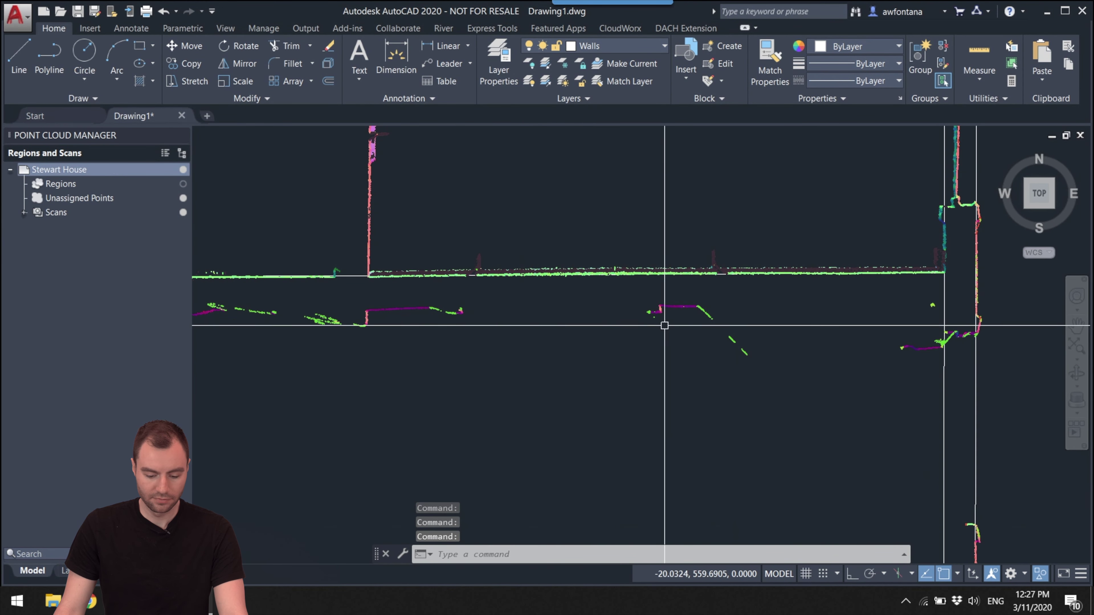
mouse_move(391, 311)
middle_mouse_down()
mouse_move(616, 296)
mouse_move(374, 309)
middle_mouse_up()
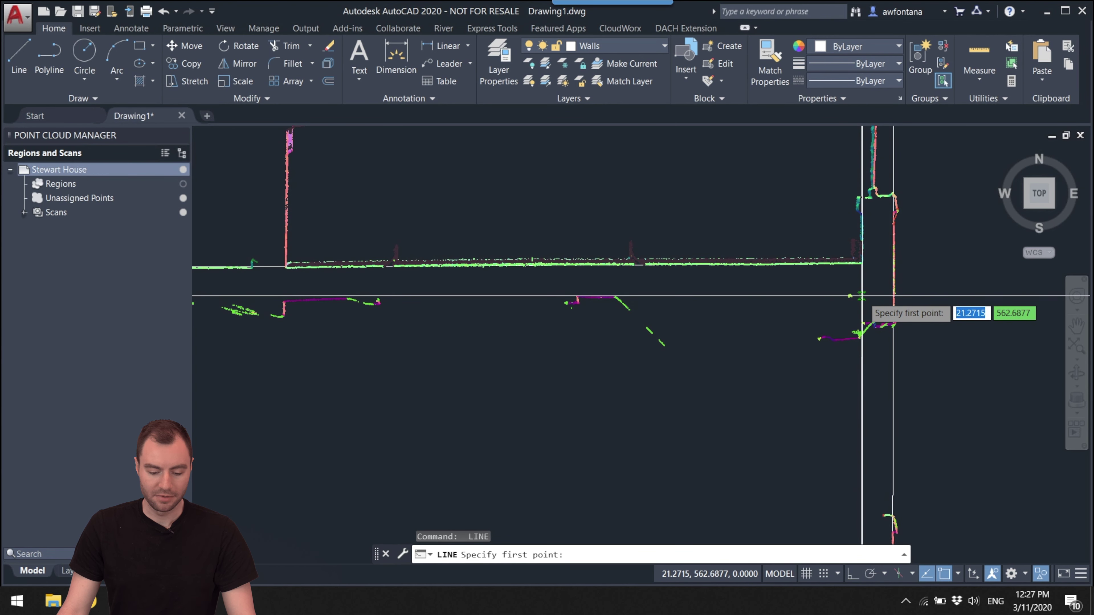
middle_click_drag(501, 296, 894, 302)
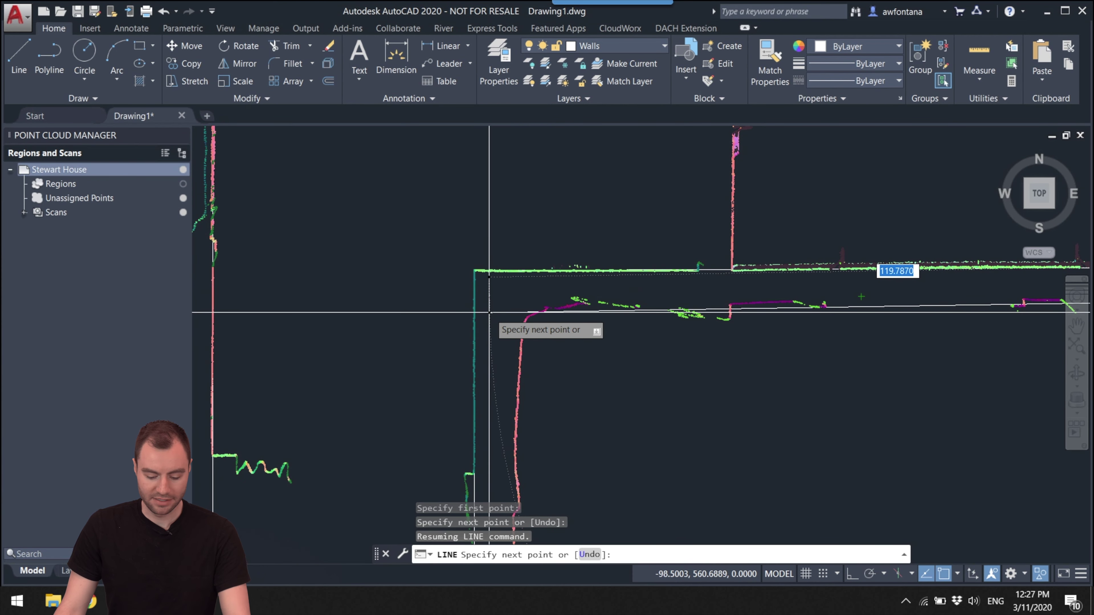
key("F8")
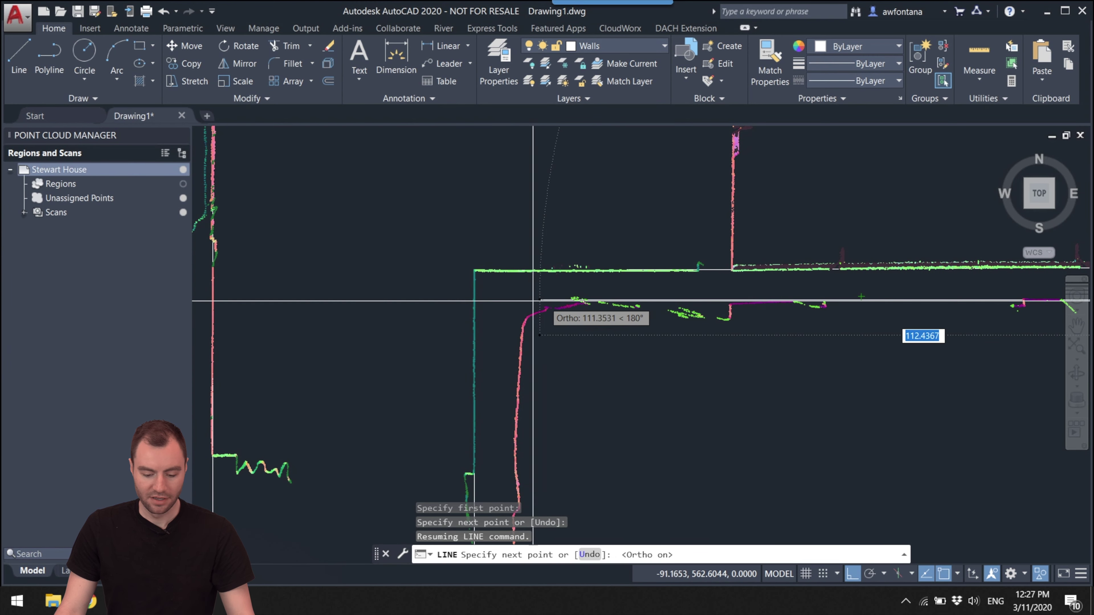
scroll(519, 301, "down", 2)
middle_click_drag(585, 198, 554, 217)
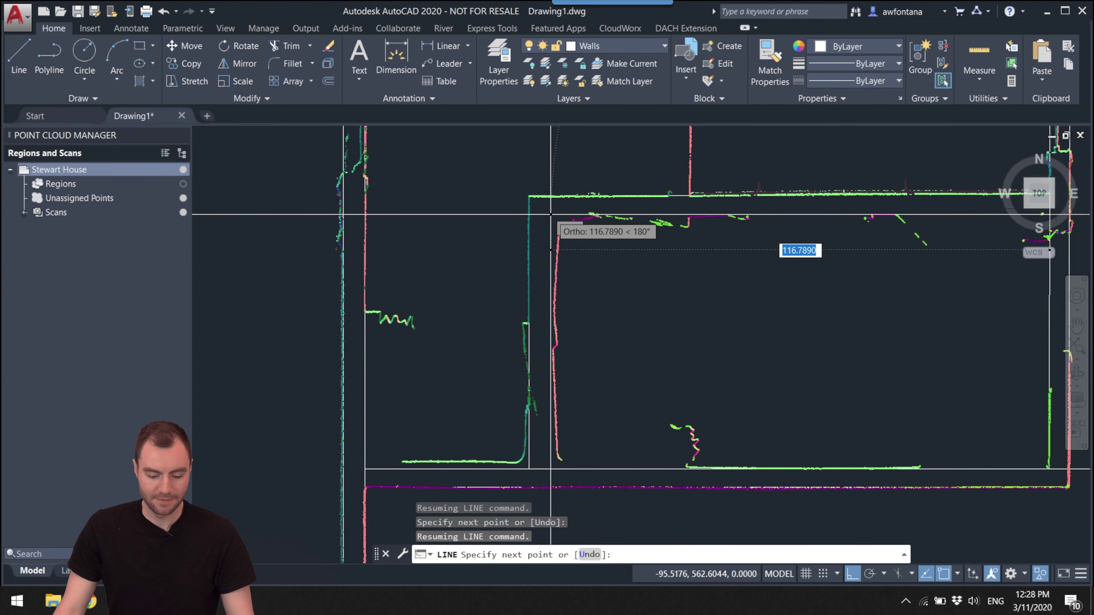
left_click(551, 214)
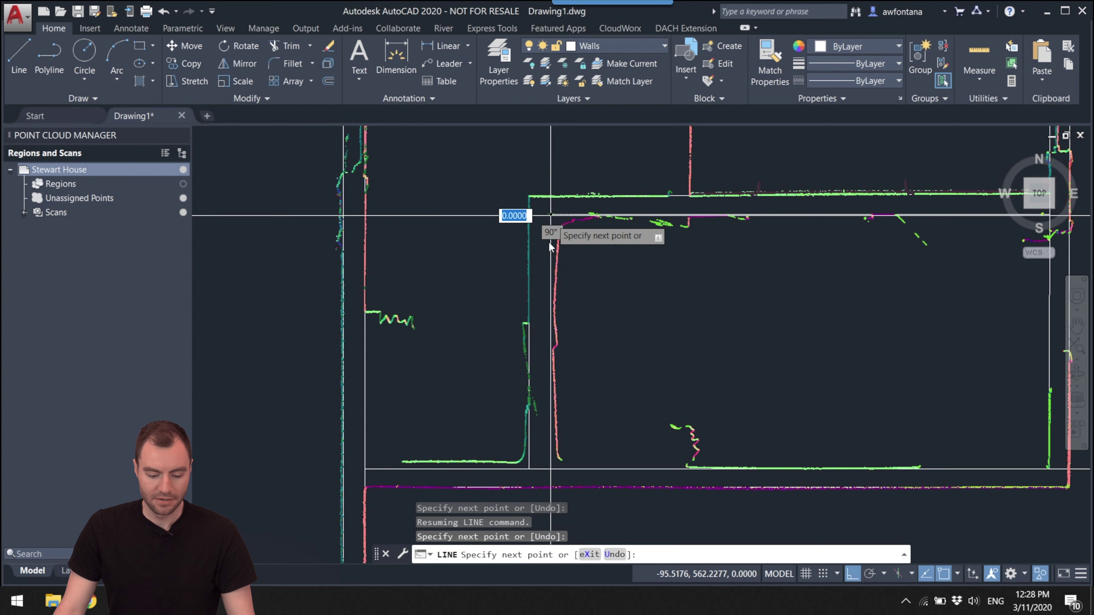
left_click(551, 469)
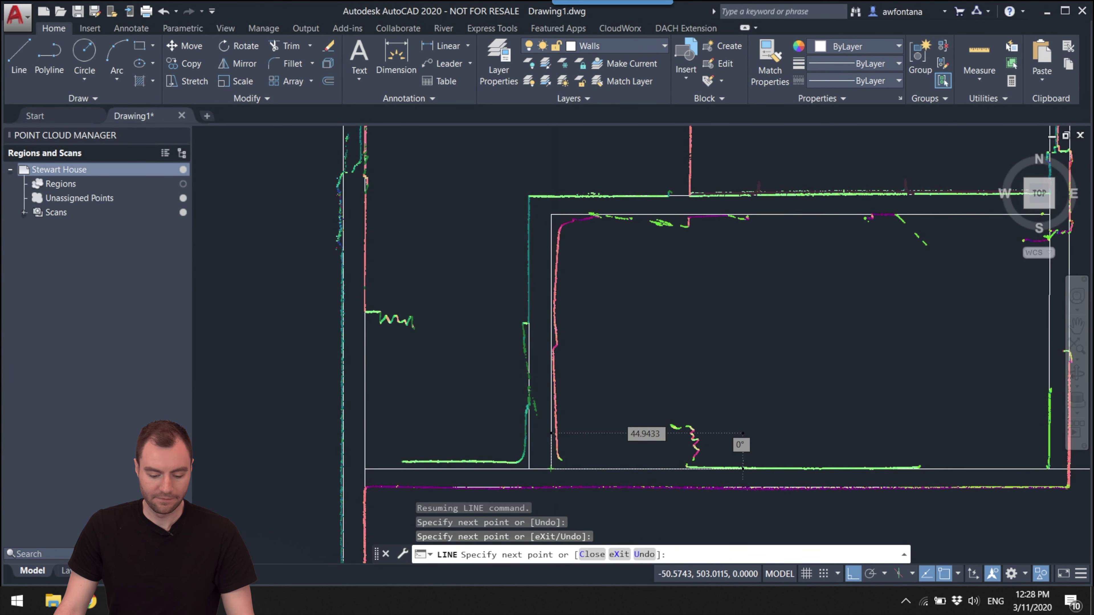
key("Escape")
- Trace the east face of the partition north of the small room up to the next cross wall, continuing along that wall's south face to the hallway wall
middle_click_drag(672, 320, 669, 410)
middle_click_drag(683, 282, 677, 403)
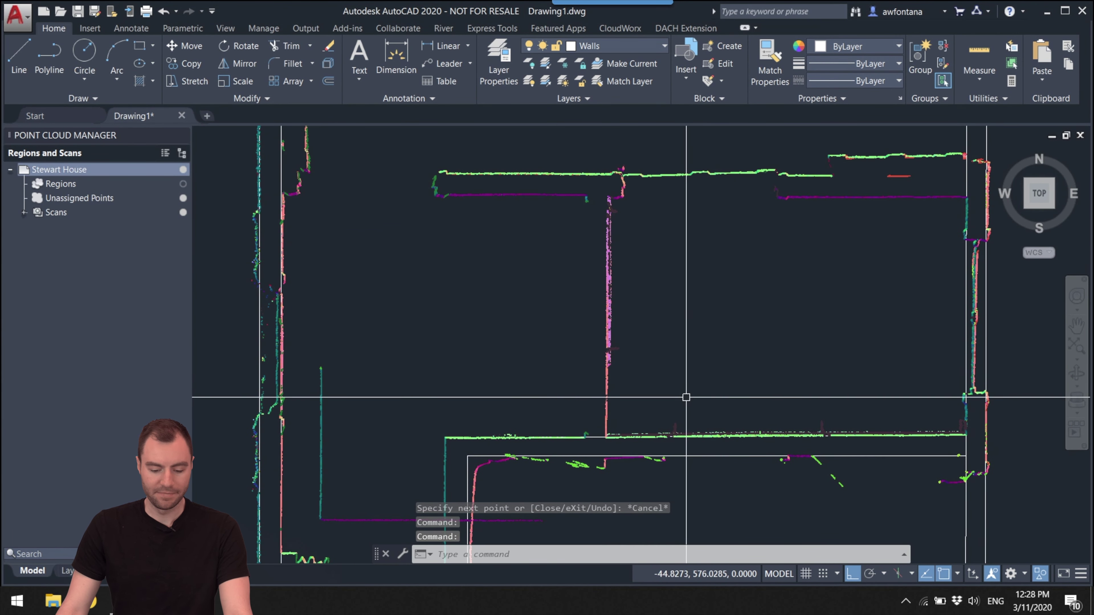
middle_click_drag(721, 364, 647, 364)
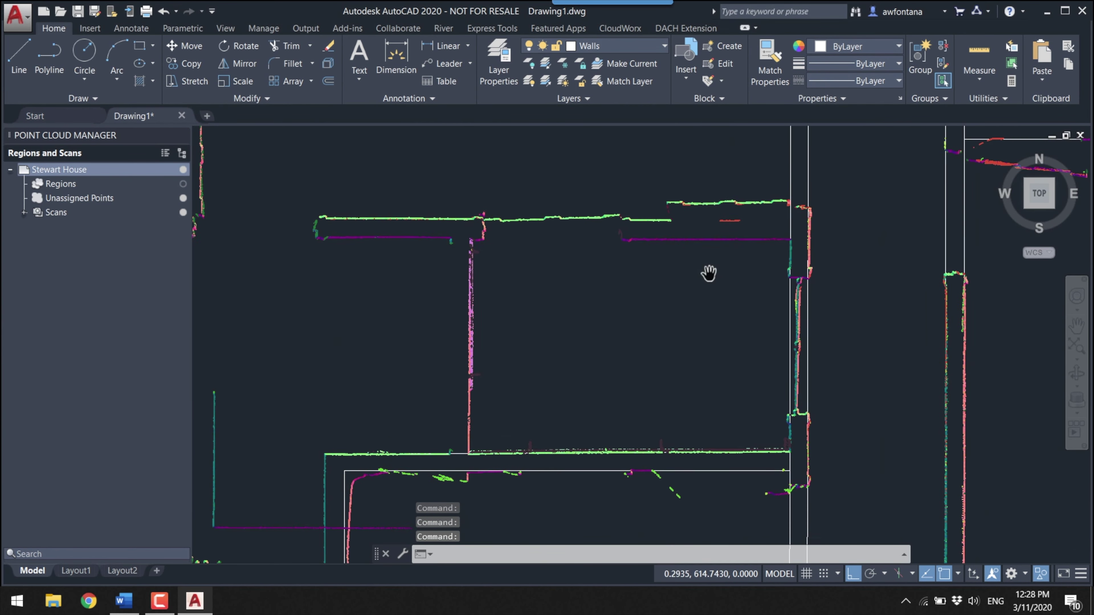
type("l")
key("Return")
left_click(471, 464)
left_click(439, 306)
left_click(874, 230)
key("Escape")
- Trace the northern cross wall's north face from the hallway wall west to the exterior wall's inner face
type("l")
key("Return")
middle_click_drag(693, 266, 268, 320)
left_click(268, 320)
middle_click_drag(693, 298, 559, 298)
key("Escape")
- Stretch the west end of the northern cross wall's south face line to the west exterior wall's inner face
scroll(533, 322, "up", 3)
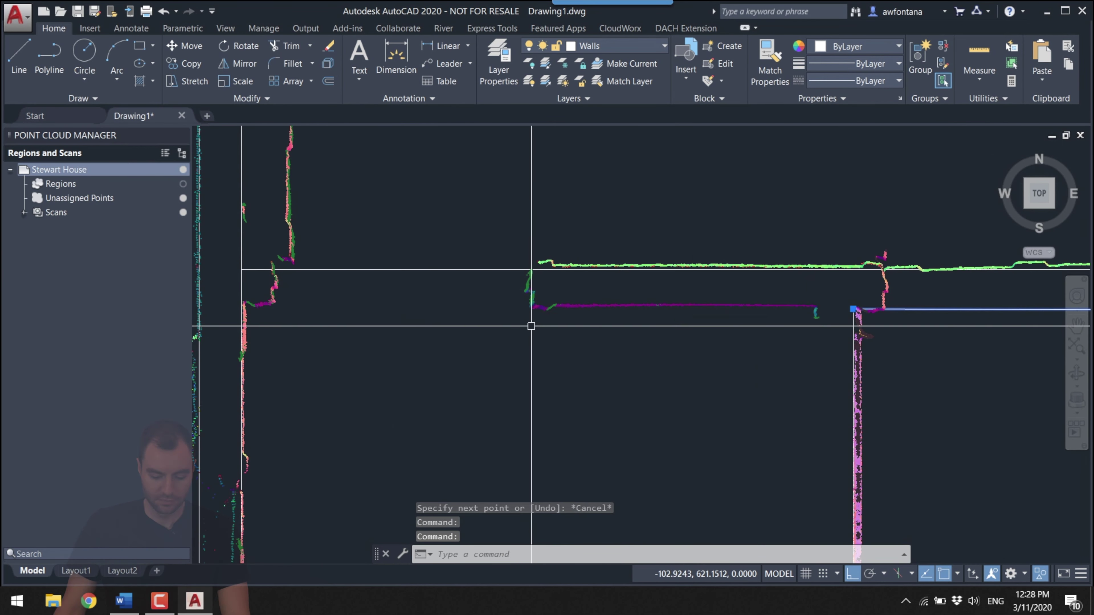
left_click(853, 309)
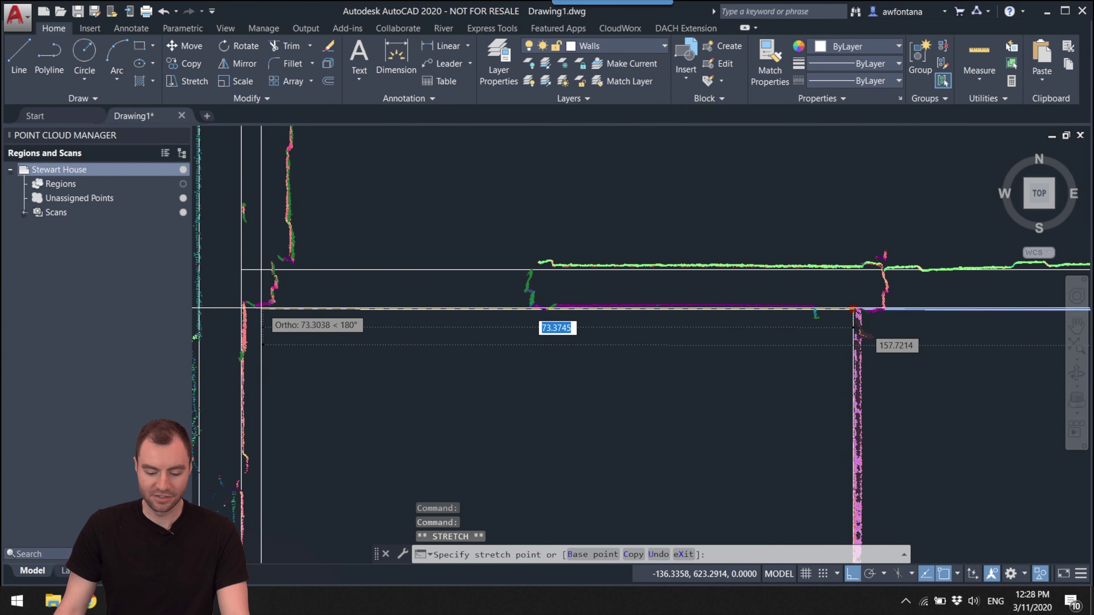
key("Escape")
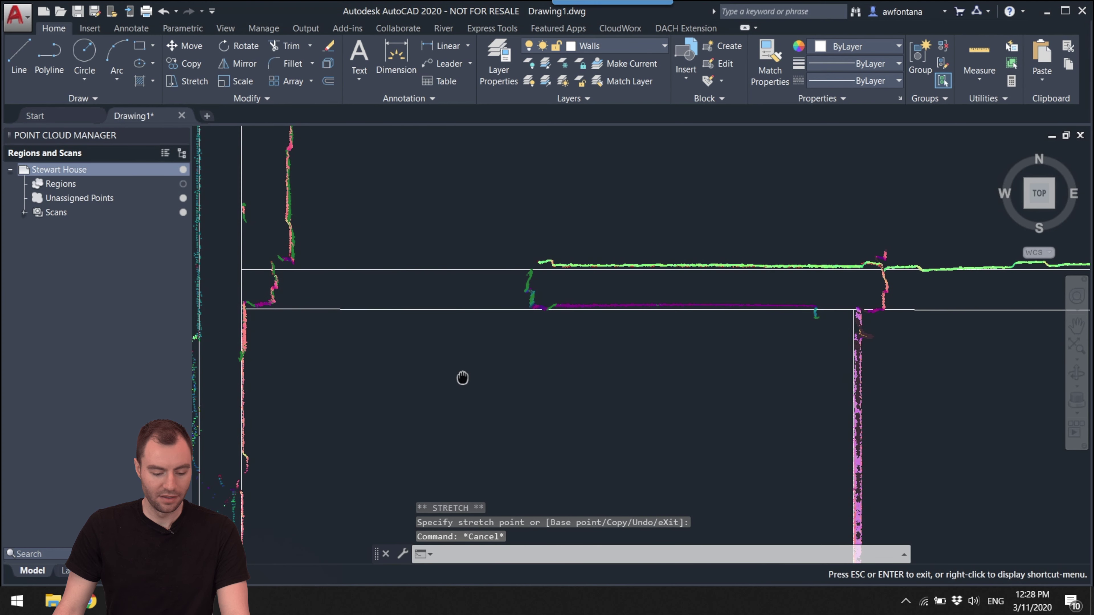
middle_click_drag(464, 375, 371, 354)
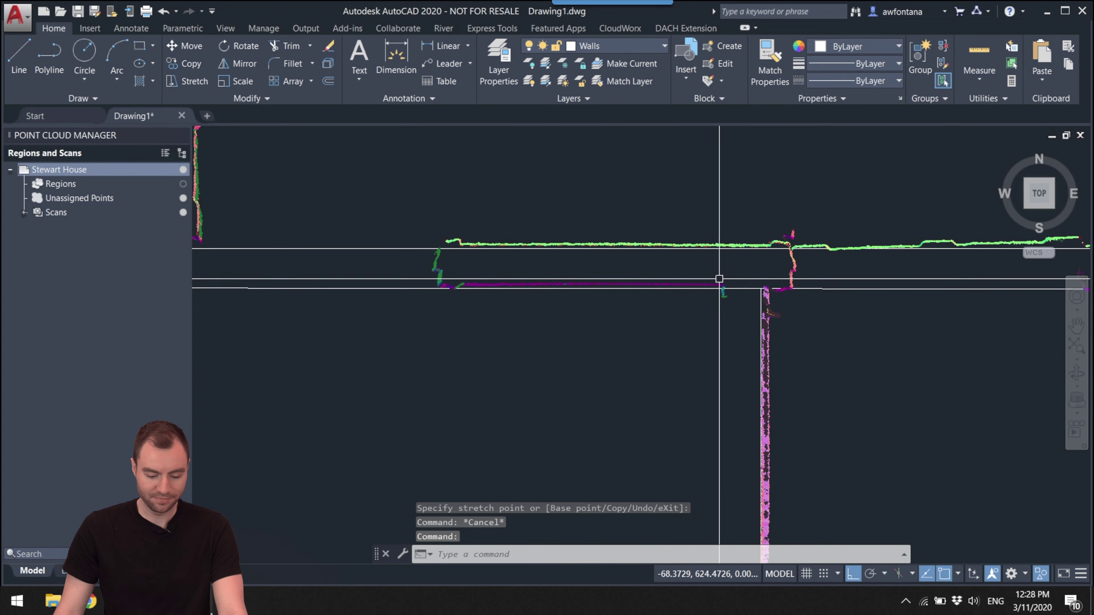
scroll(764, 295, "down", 4)
scroll(764, 302, "up", 4)
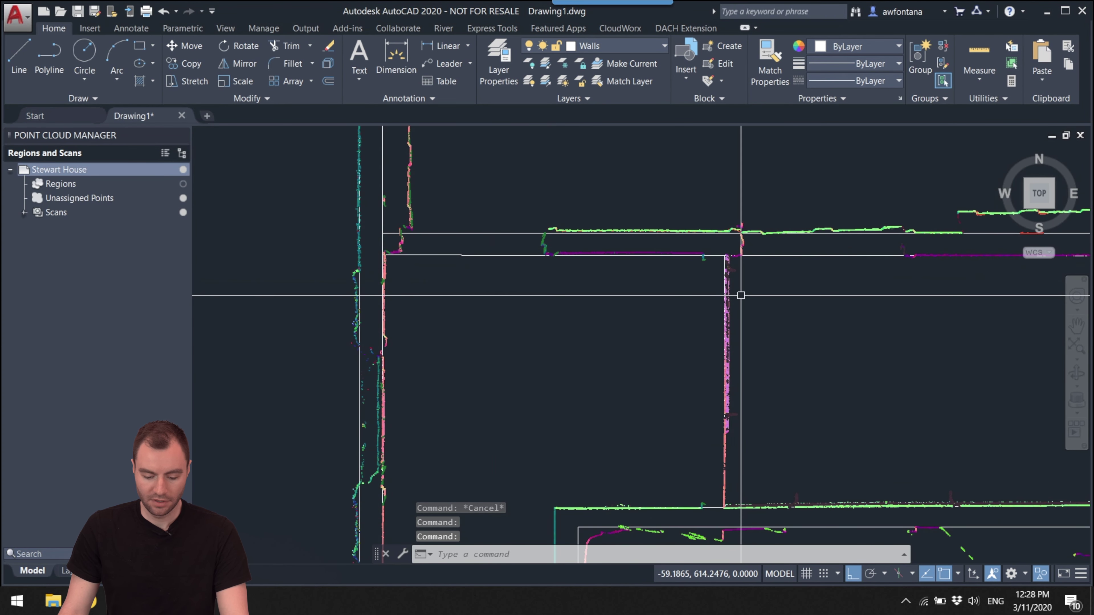
middle_click_drag(738, 294, 683, 260)
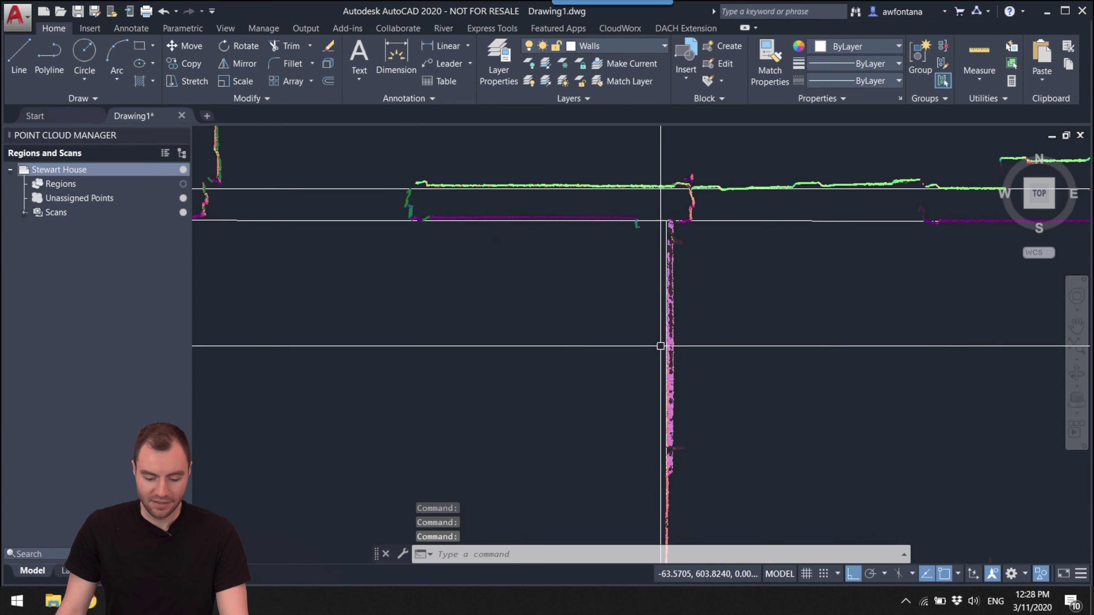
scroll(641, 222, "down", 6)
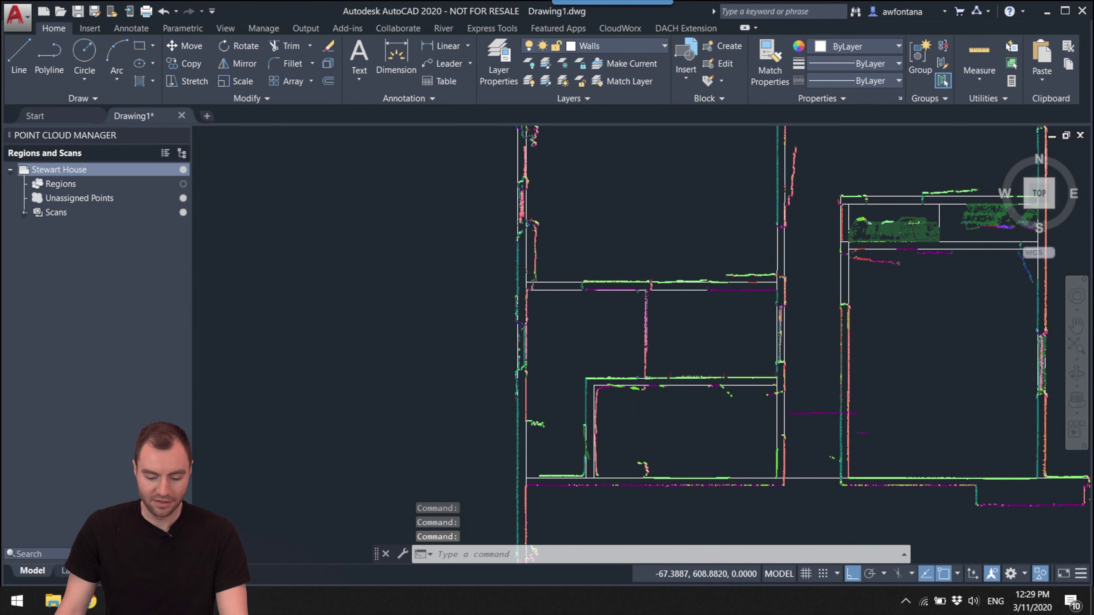
scroll(642, 378, "up", 3)
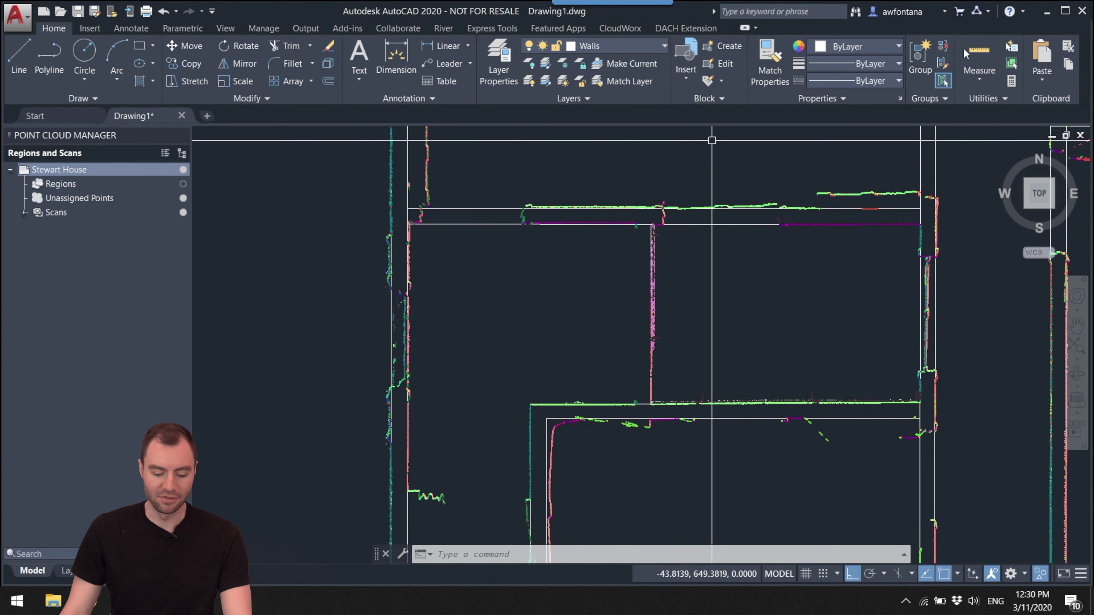
- Open Stewart House.lgs in JetStream Viewer and examine the bathroom from its scan position
left_click(1045, 13)
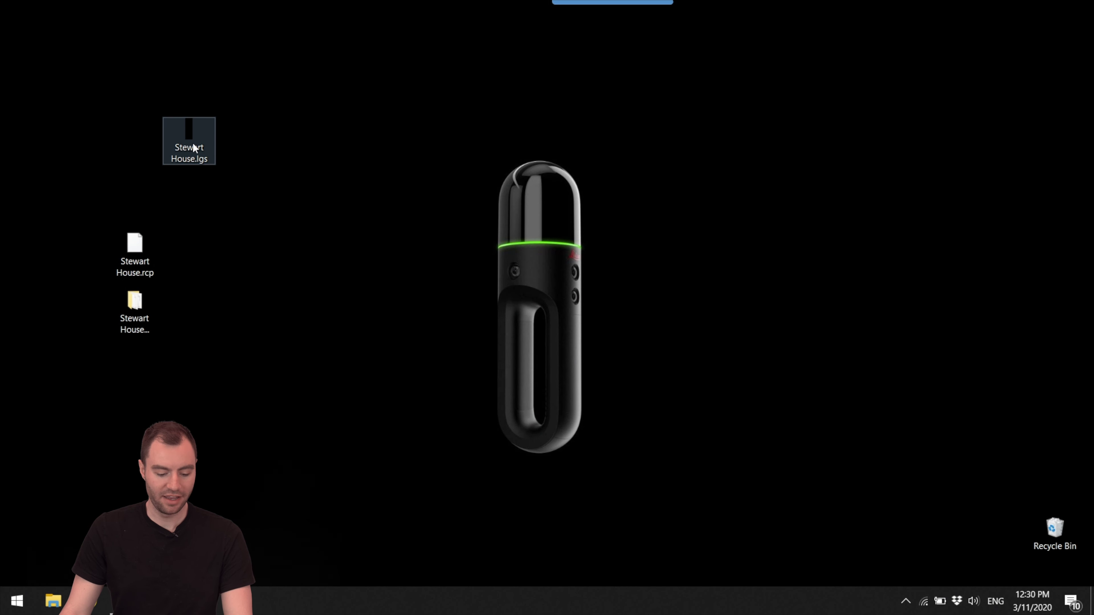
left_click(29, 71)
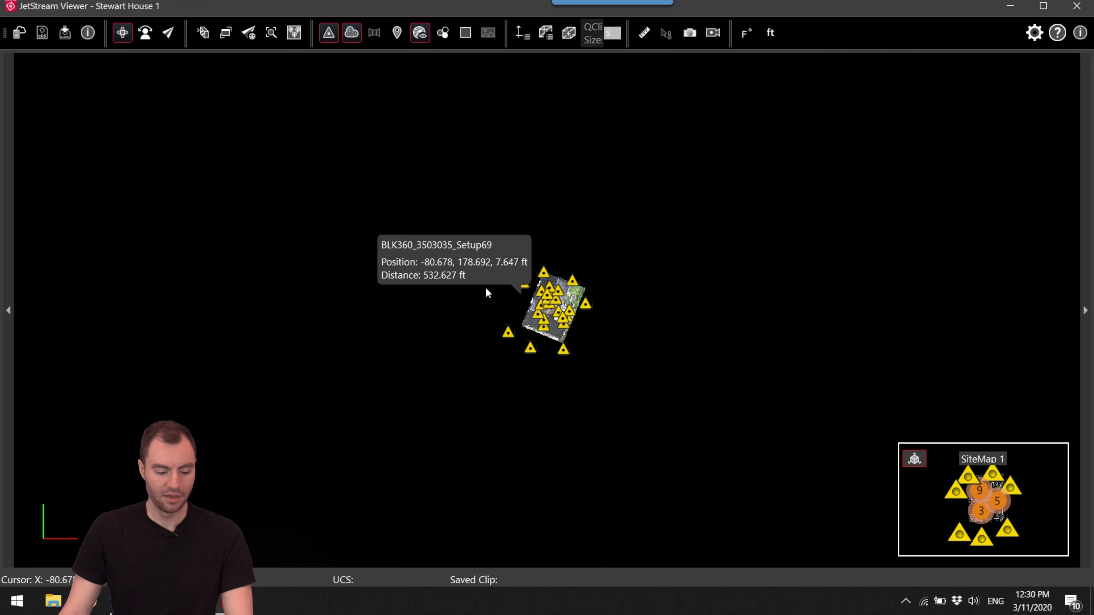
scroll(456, 226, "up", 5)
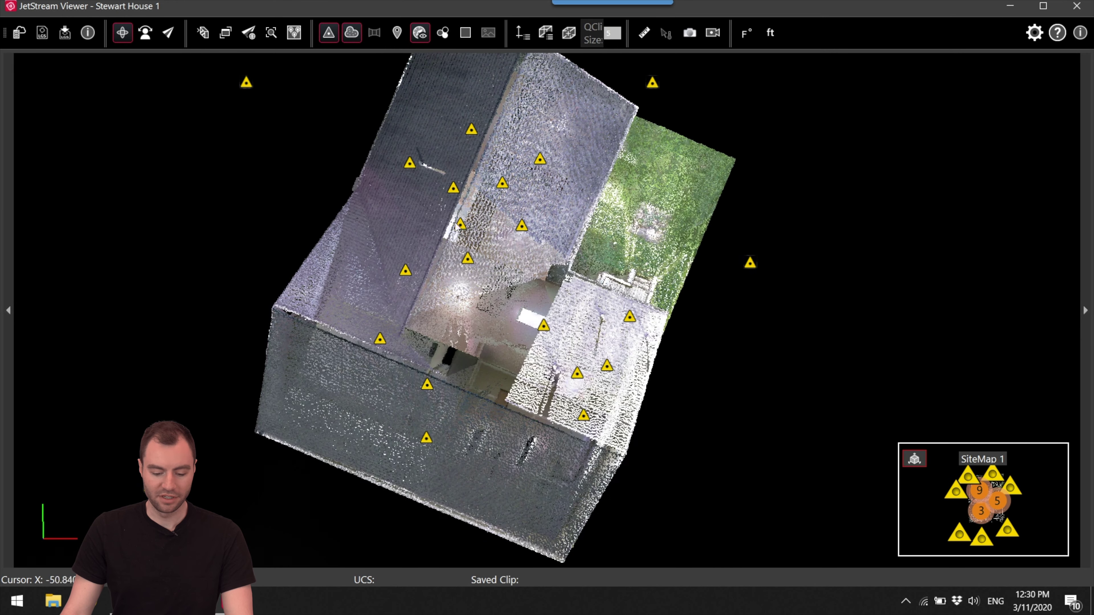
double_click(410, 167)
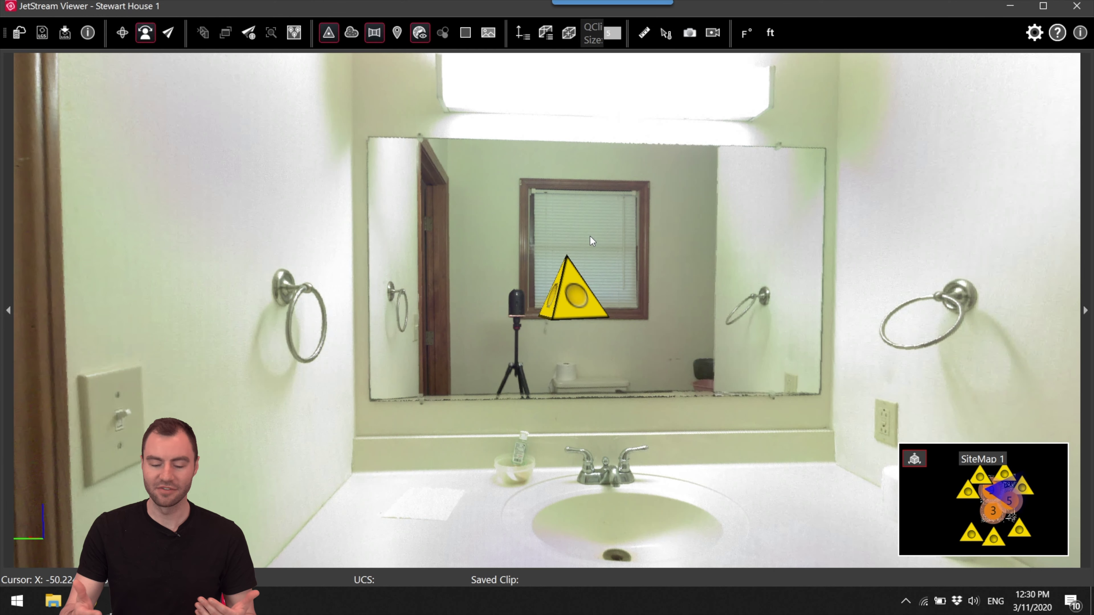
- Switch back to AutoCAD and trace the partition's west face from the small room's north wall up to the northern cross wall's south face
key("alt+Tab")
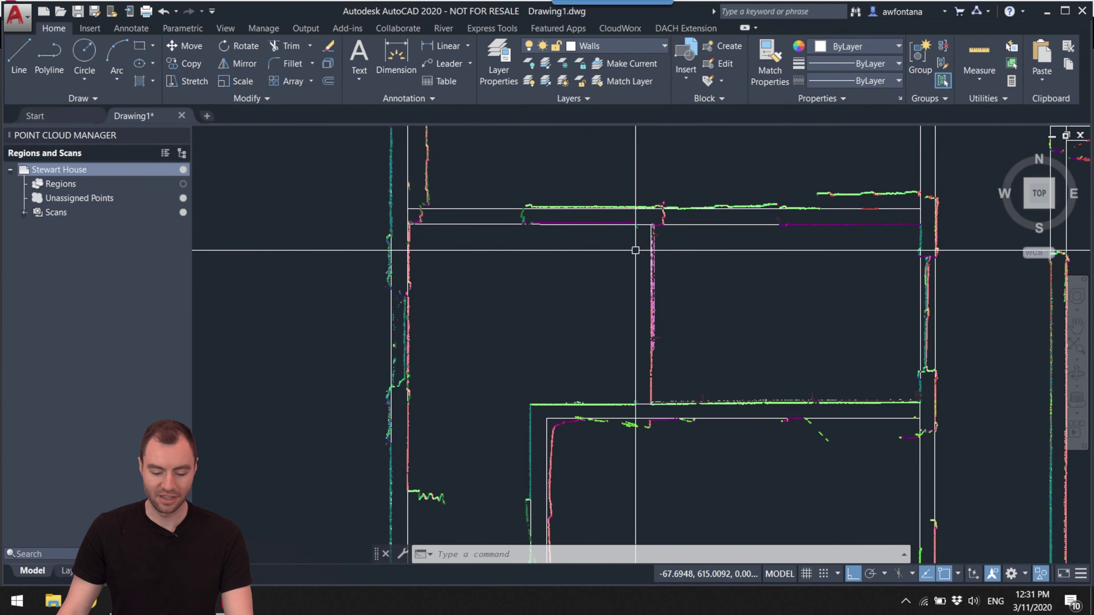
scroll(654, 385, "up", 1)
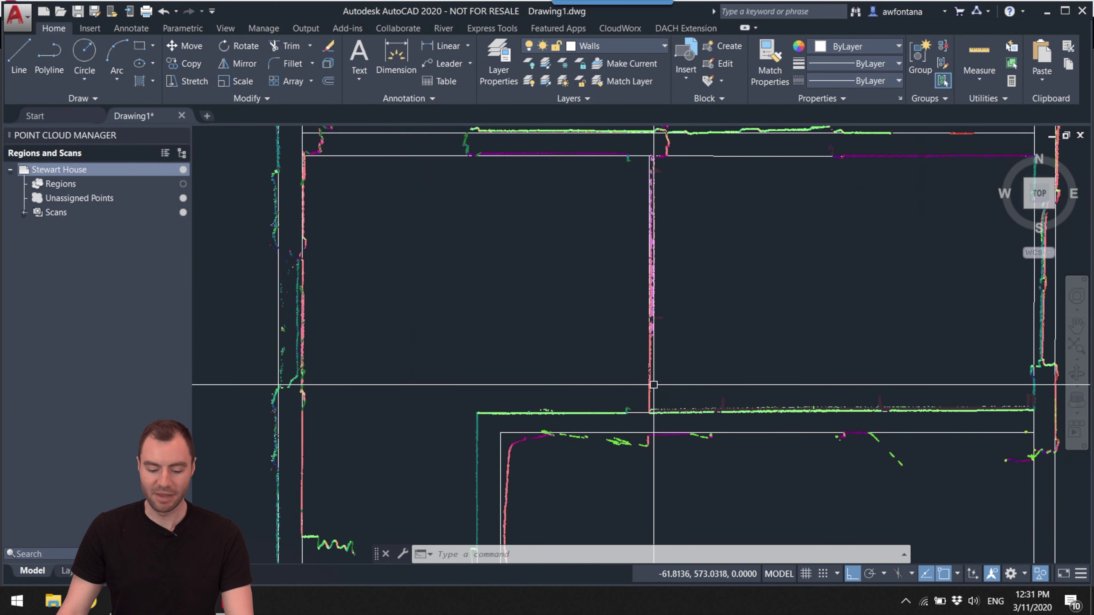
scroll(626, 415, "up", 4)
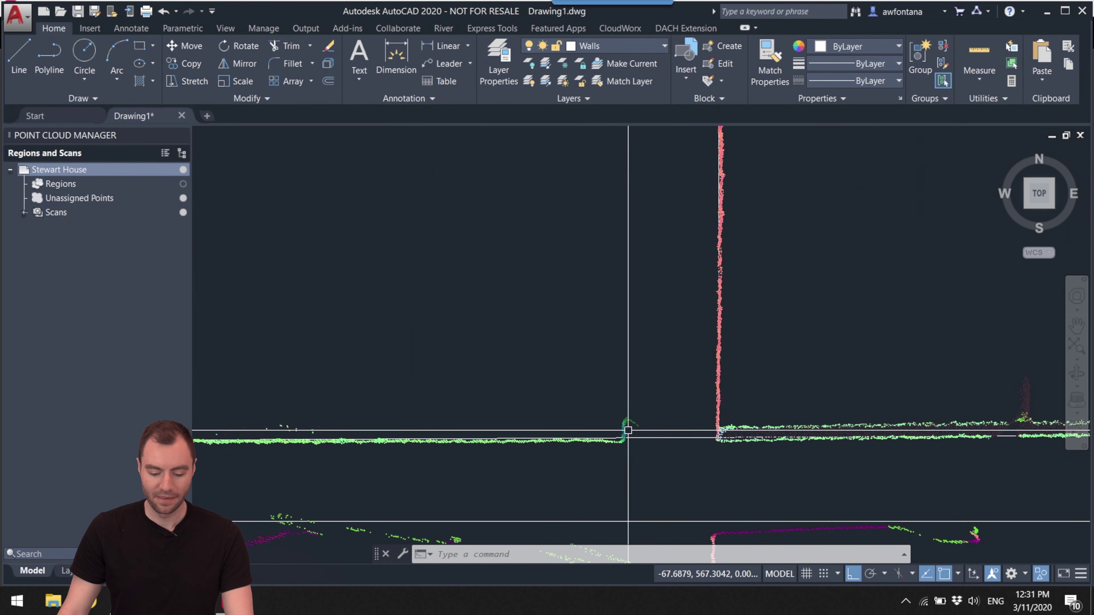
type("l")
key("Return")
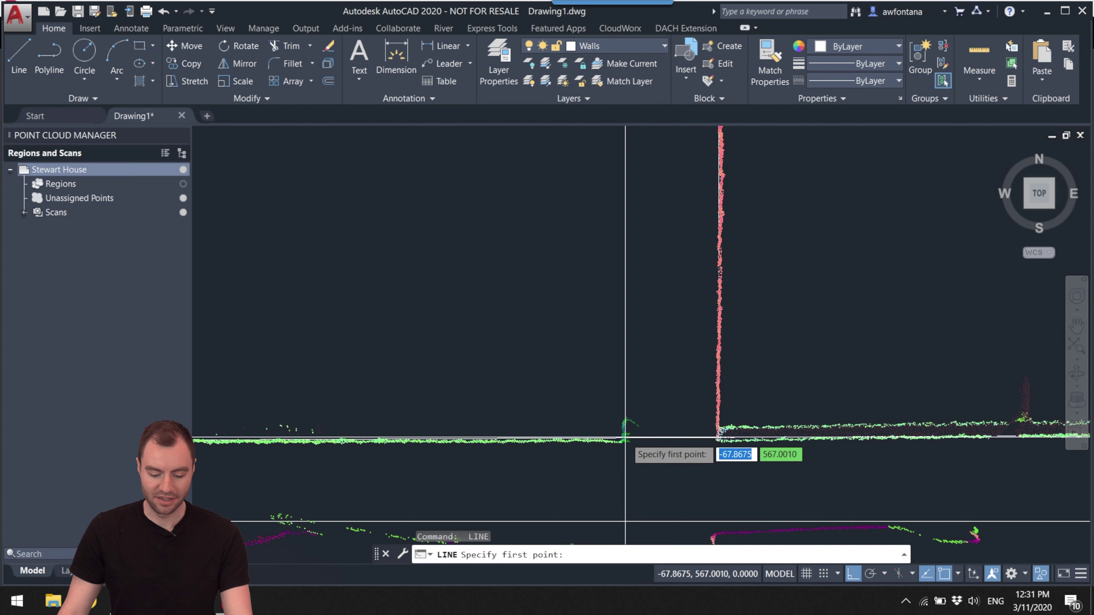
left_click(623, 439)
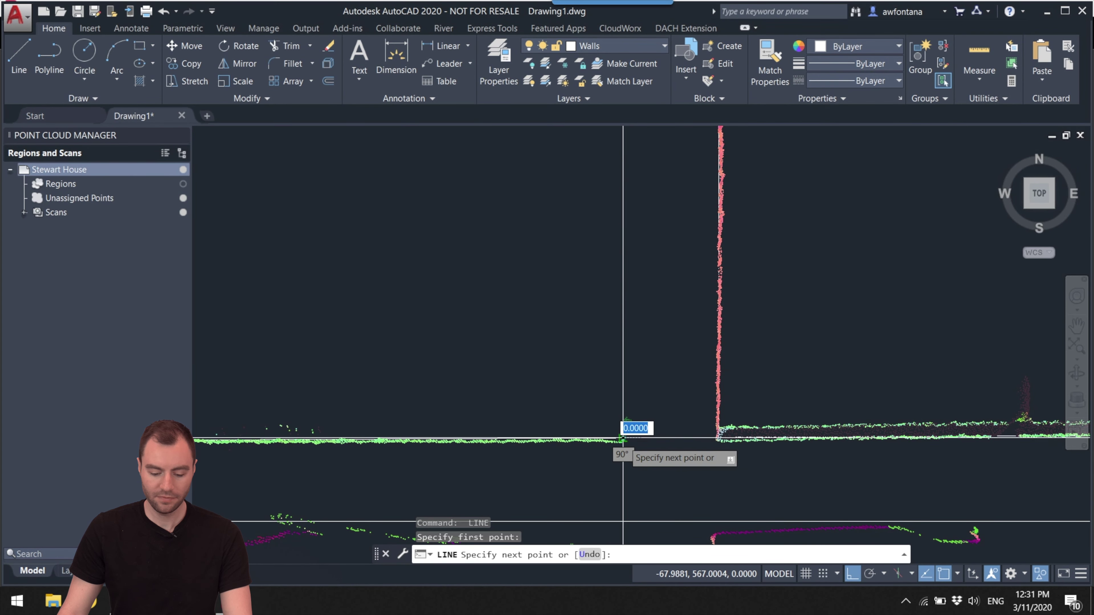
scroll(623, 436, "down", 3)
scroll(625, 268, "up", 3)
scroll(626, 265, "up", 3)
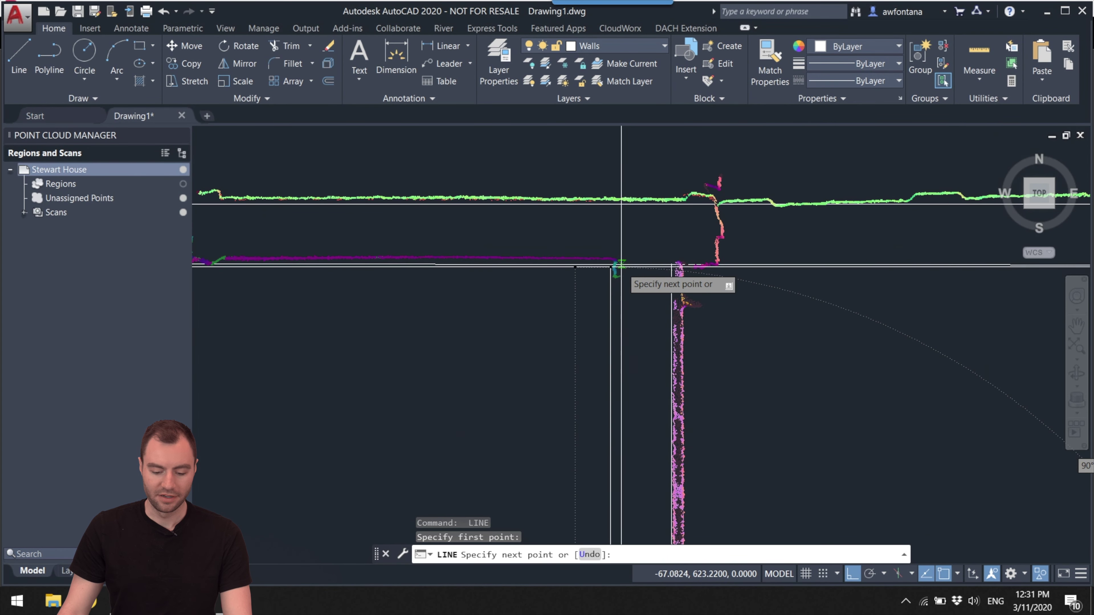
left_click(617, 265)
key("Escape")
- Check both ends of the partition's west face line and stretch its north end slightly east to the scanned corner points
scroll(631, 269, "up", 5)
left_click(603, 268)
scroll(675, 269, "down", 3)
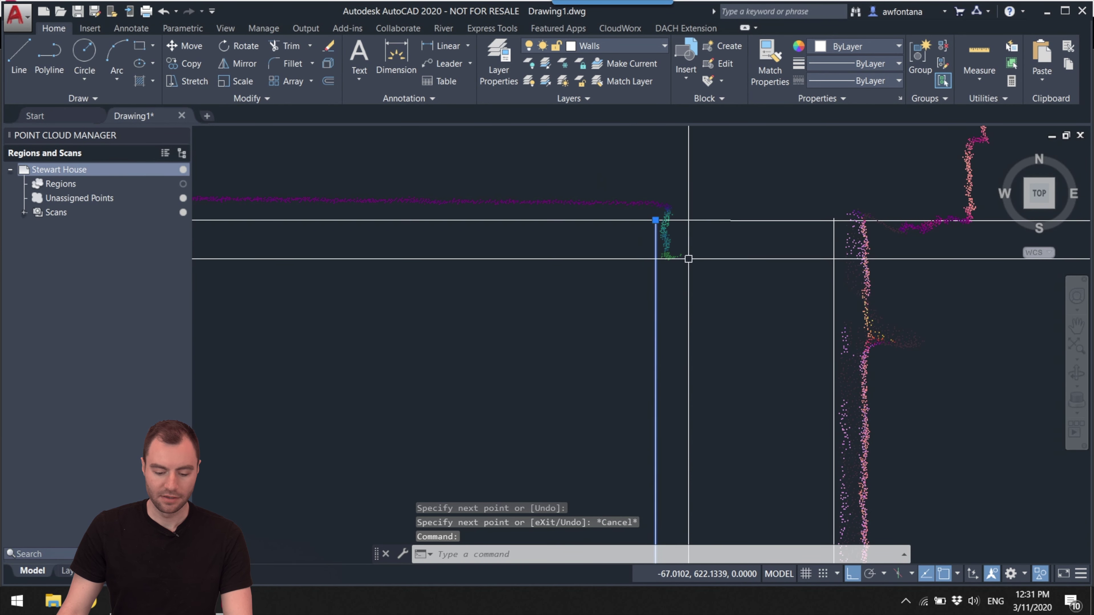
scroll(636, 226, "up", 3)
scroll(631, 227, "down", 4)
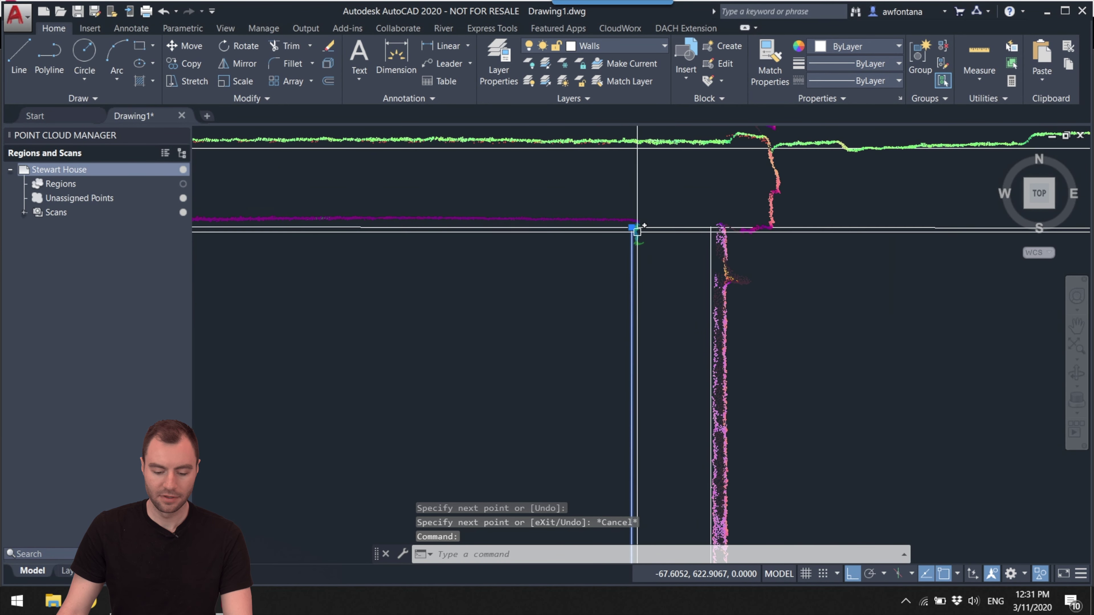
scroll(638, 459, "up", 4)
scroll(646, 354, "up", 3)
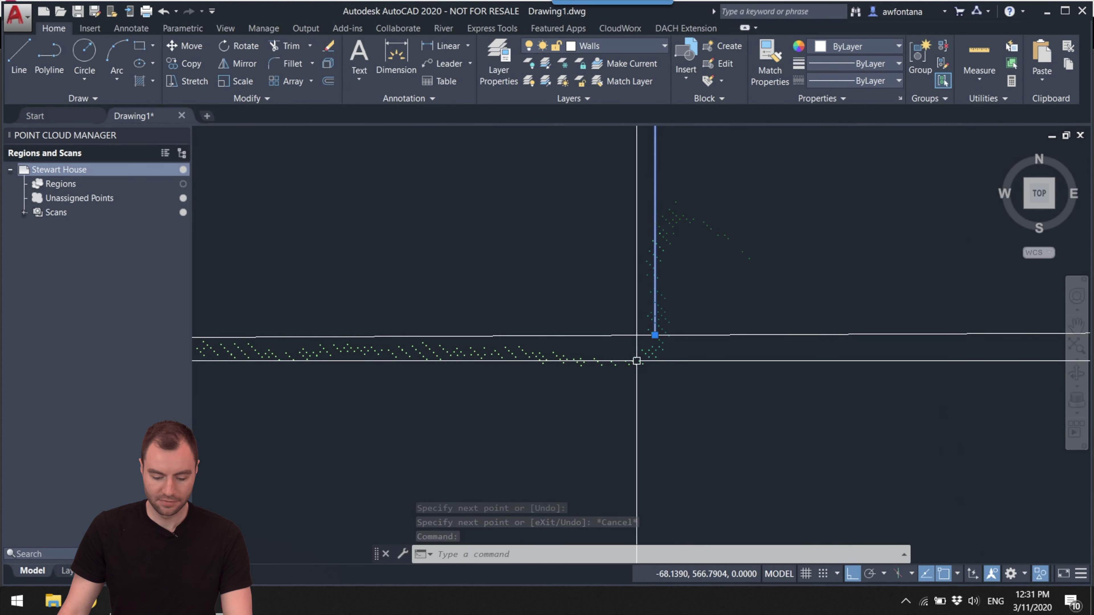
scroll(657, 336, "down", 5)
middle_click_drag(660, 344, 670, 444)
scroll(643, 486, "up", 6)
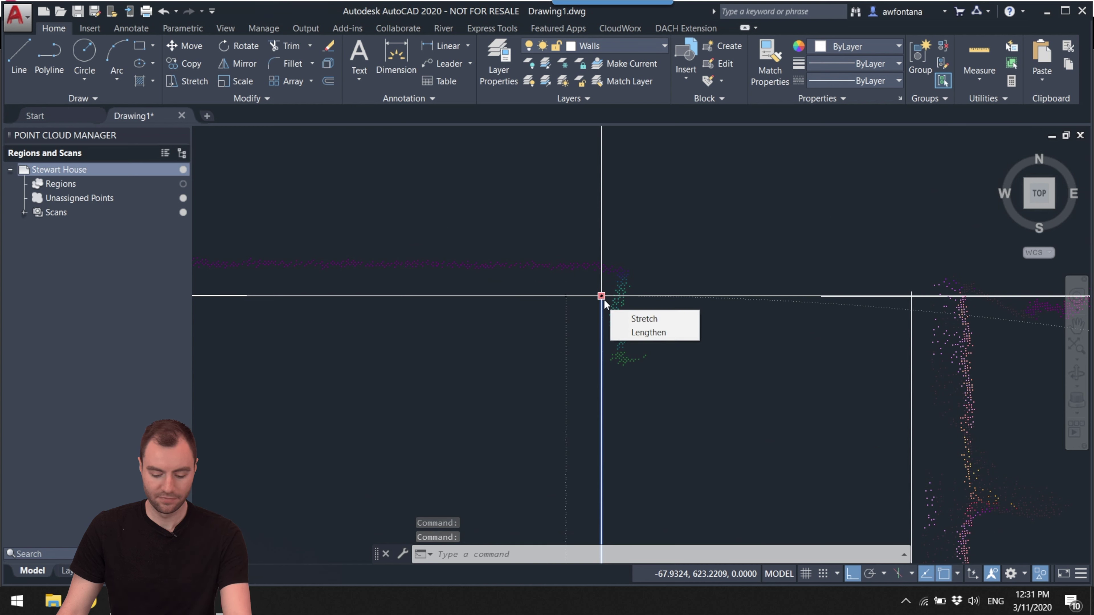
left_click(601, 297)
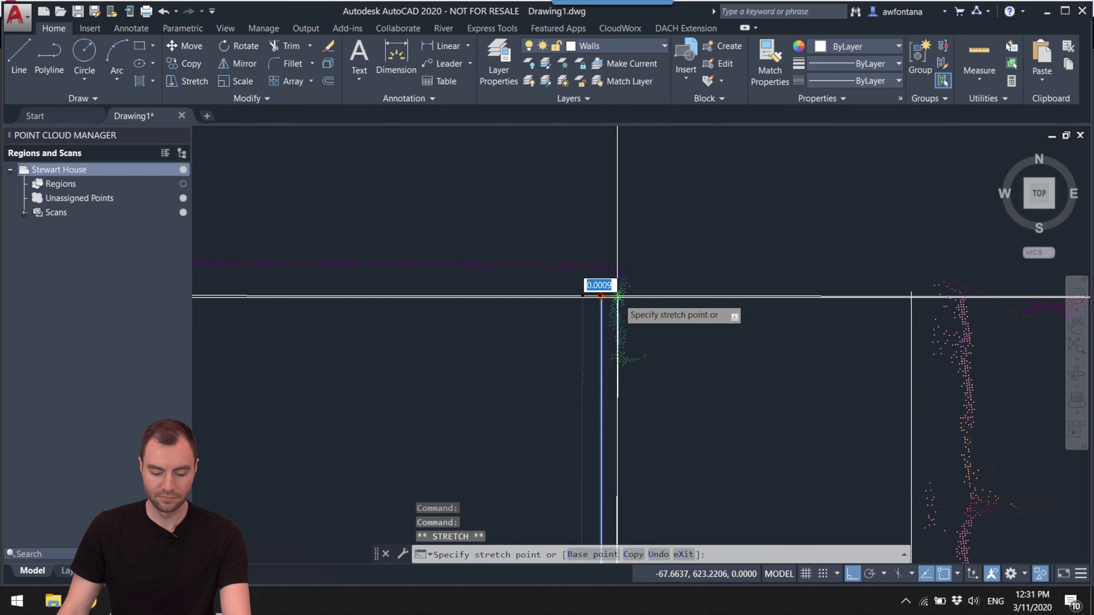
key("Escape")
- Hide the Stewart House point cloud to review the traced wall lines on their own, and show it again
scroll(648, 298, "down", 4)
mouse_move(647, 280)
middle_mouse_down()
mouse_move(599, 245)
mouse_move(607, 238)
mouse_move(623, 247)
mouse_move(613, 259)
mouse_move(557, 261)
mouse_move(582, 416)
middle_mouse_up()
middle_click_drag(601, 288, 608, 455)
scroll(576, 276, "down", 2)
middle_click_drag(576, 276, 664, 272)
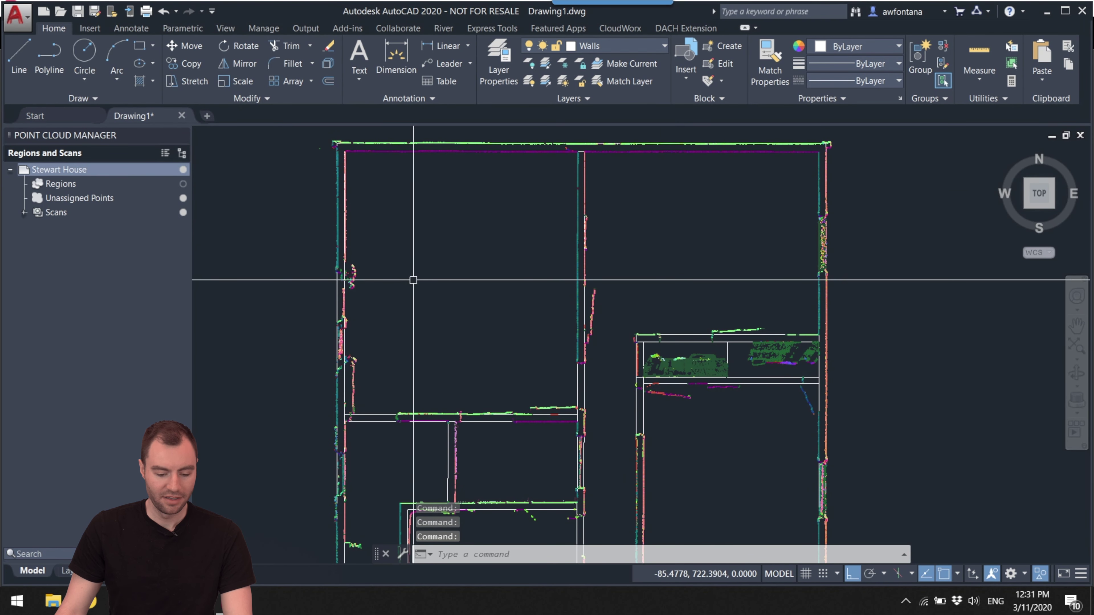
left_click(184, 170)
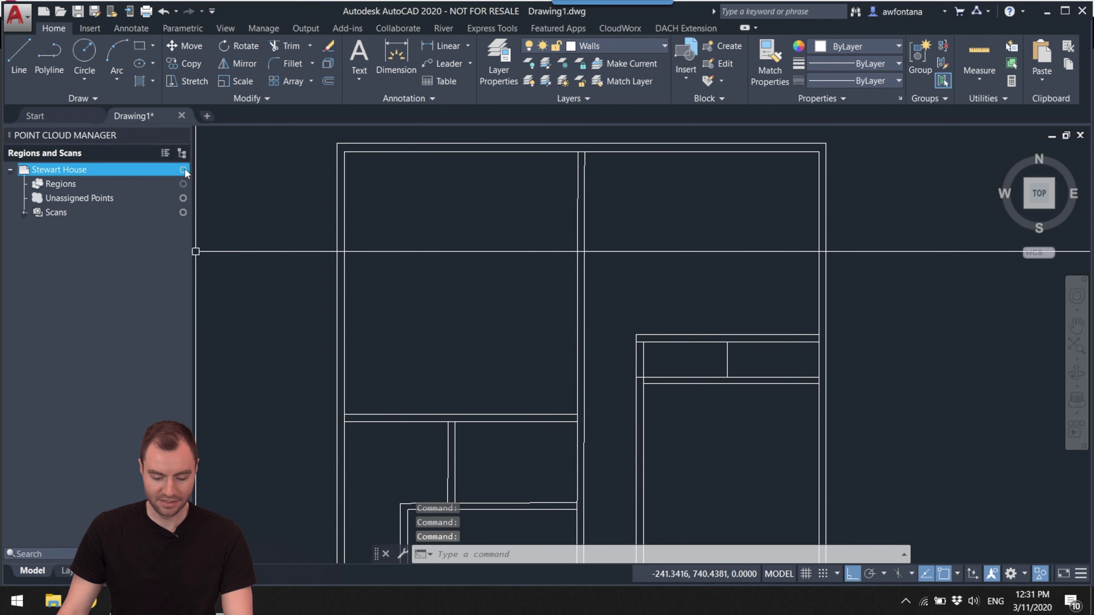
type("p")
key("Return")
left_click_drag(424, 286, 483, 231)
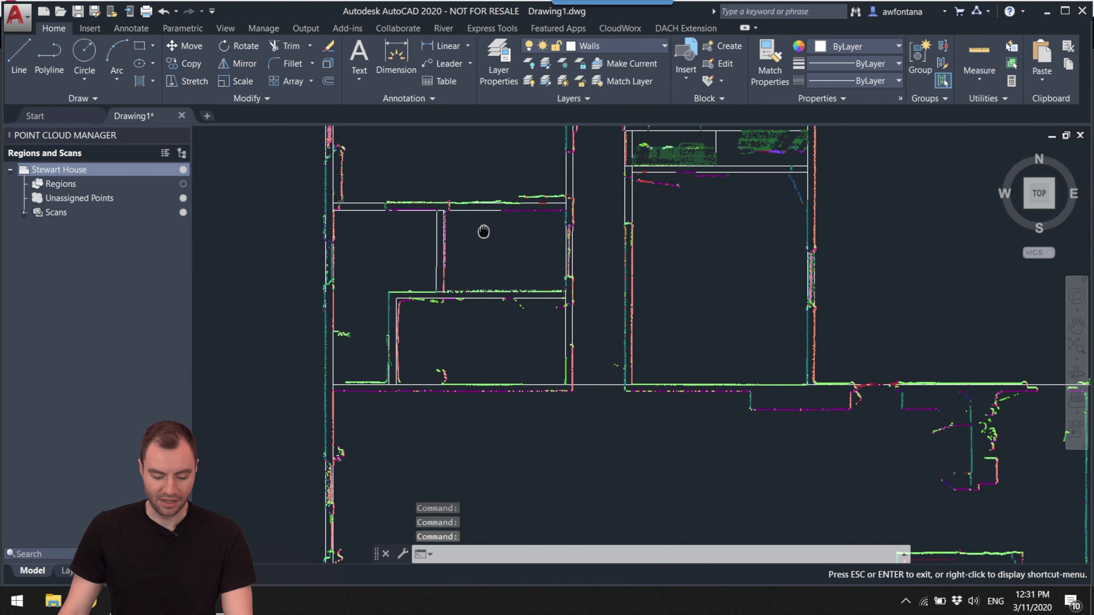
- Trace the south face of the long cross wall eastward to the scanned outer corner of the hallway wall
left_click(183, 170)
left_click(183, 171)
key("Escape")
scroll(450, 380, "up", 8)
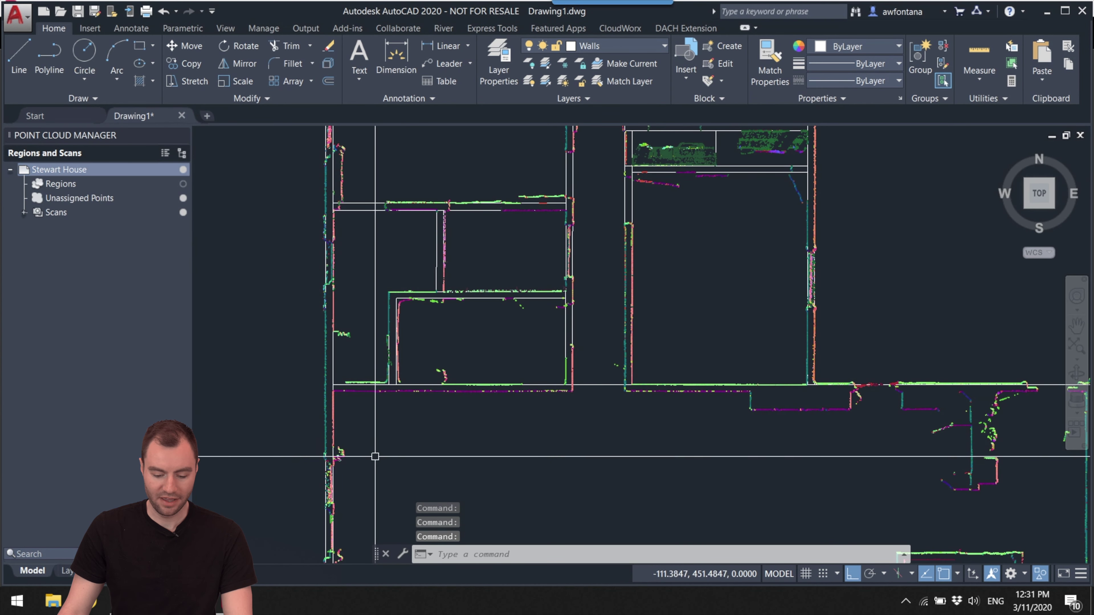
left_click(454, 385)
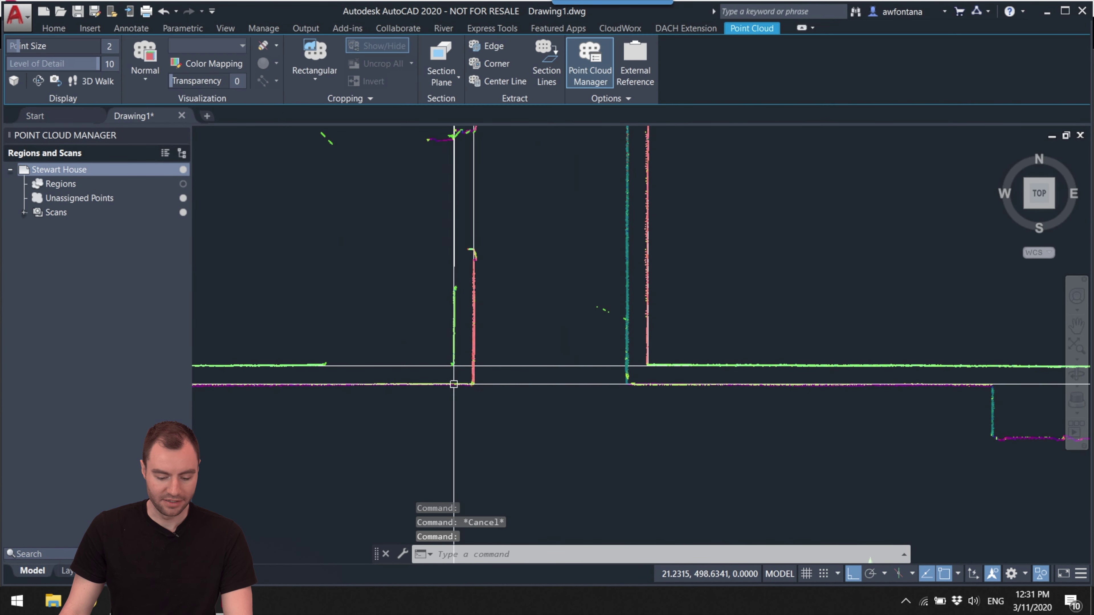
scroll(454, 385, "up", 6)
key("Escape")
scroll(511, 387, "up", 5)
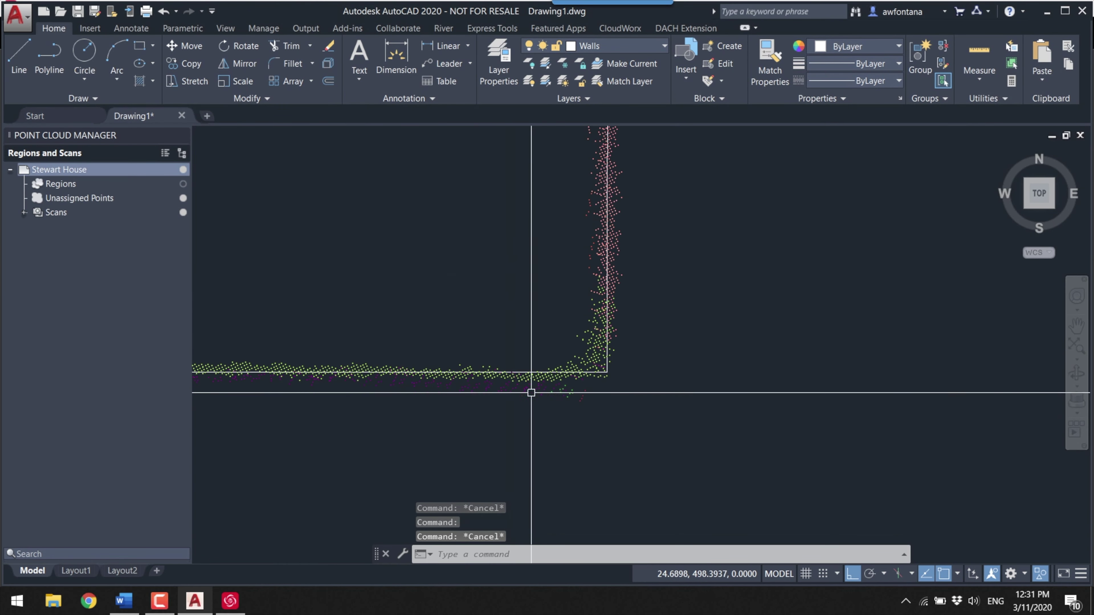
- Stretch the east end of the cross wall's south face line about 231 units east along the scanned wall
scroll(545, 374, "down", 8)
left_click(306, 379)
left_click(306, 379)
right_click(883, 216)
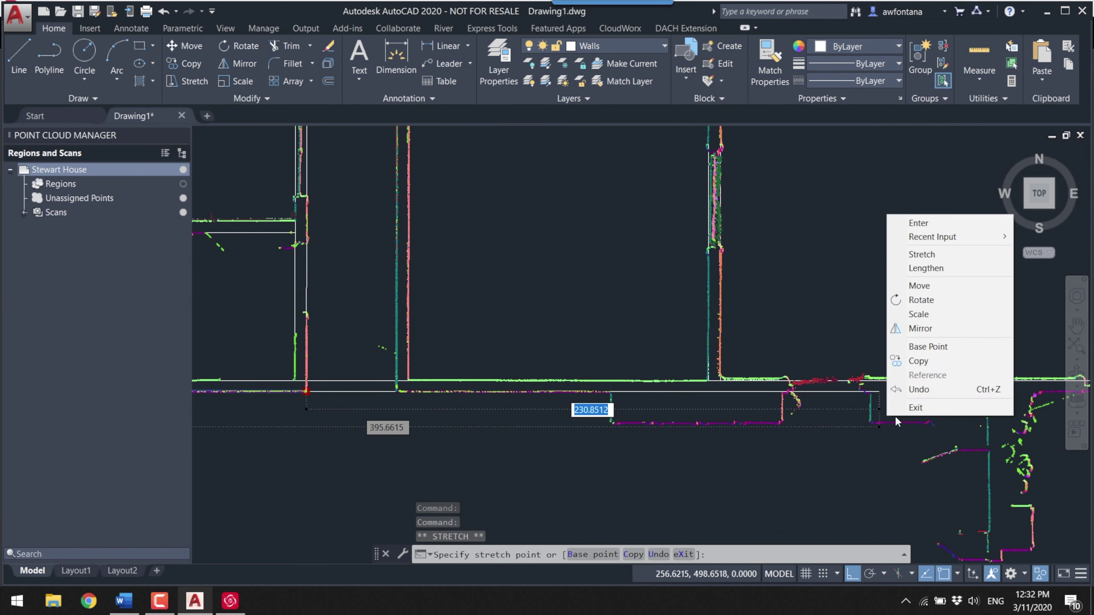
key("Escape")
- Trace the east exterior wall's inner face about 401 units south from the cross wall to the southeast room's corner
scroll(761, 361, "up", 5)
scroll(761, 361, "down", 5)
key("Escape")
scroll(672, 362, "up", 4)
key("Return")
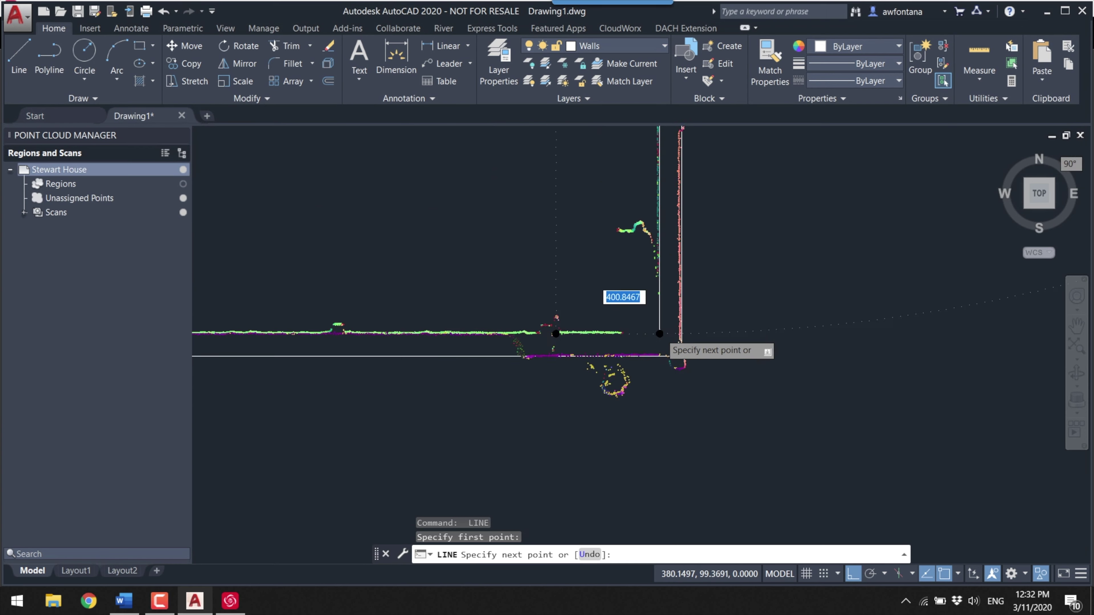
left_click(659, 332)
scroll(659, 332, "down", 3)
- Trace the southeast room's remaining inner faces along its south, west and north walls
left_click(447, 281)
left_click(677, 269)
key("Escape")
middle_click_drag(677, 269, 705, 274)
- Trace the north face of the southeast room's north wall from the east wall and around the rectangular projection, about 52 units deep
key("Return")
left_click(731, 324)
middle_click_drag(611, 328, 392, 284, "shift")
left_click(1038, 194)
scroll(724, 345, "up", 5)
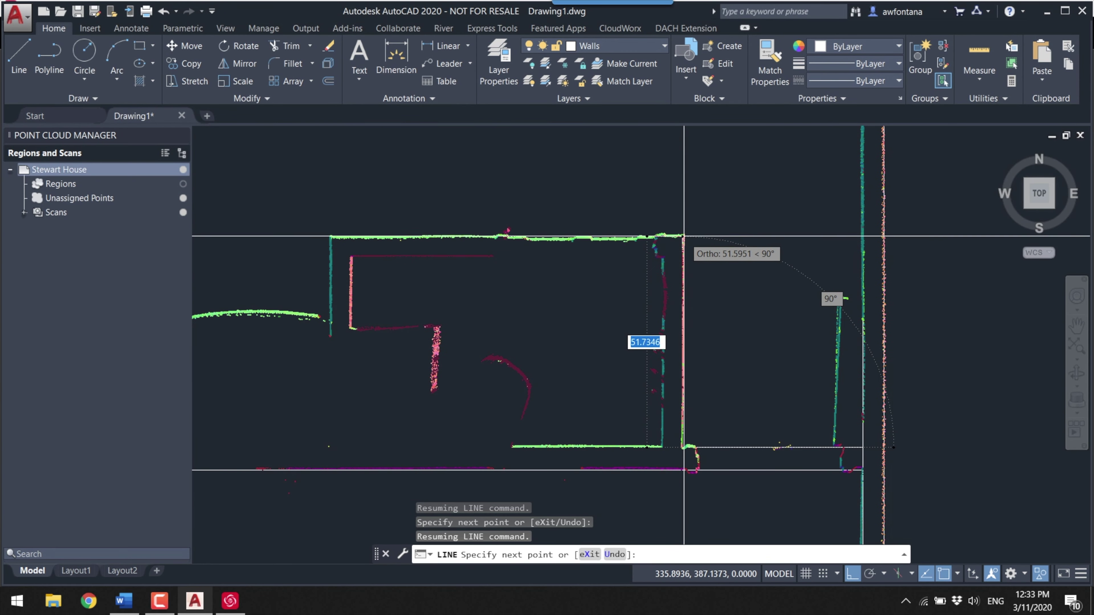
middle_click_drag(332, 471, 806, 366)
key("Escape")
key("Escape")
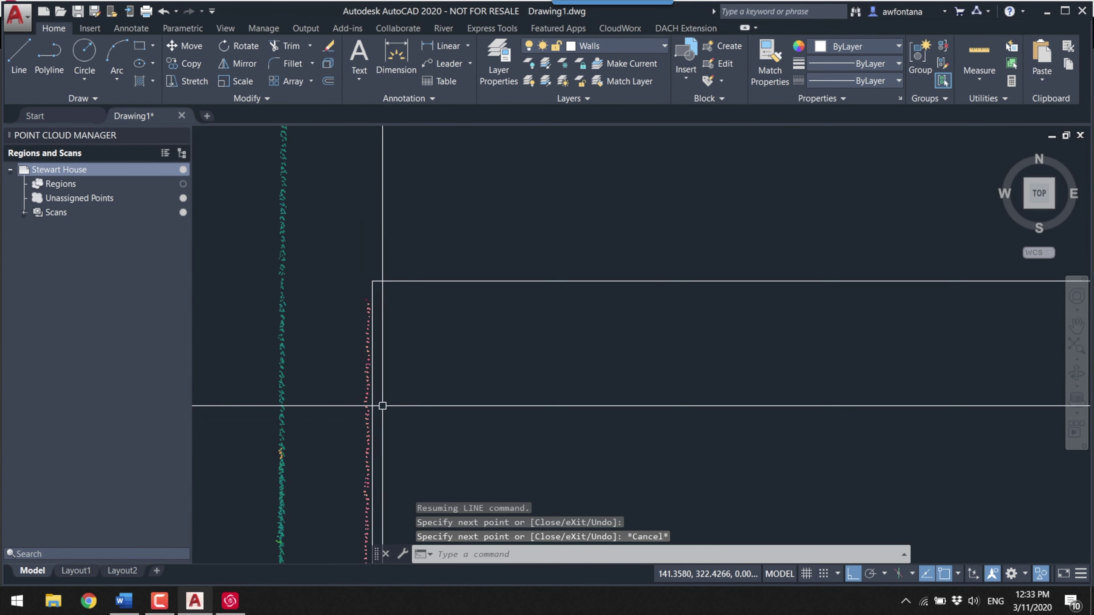
key("Escape")
- Stretch the north end of the southeast room's west wall line about 33 units north to the scanned wall end
scroll(388, 402, "up", 3)
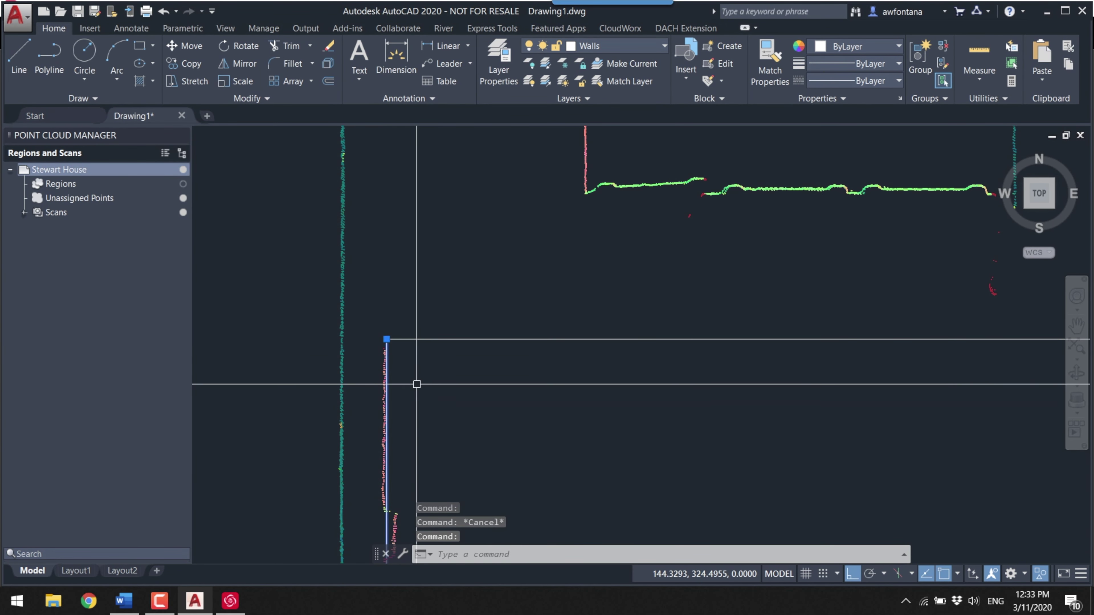
scroll(417, 384, "down", 3)
middle_click_drag(456, 340, 349, 364)
scroll(467, 335, "down", 3)
middle_click_drag(486, 337, 489, 336)
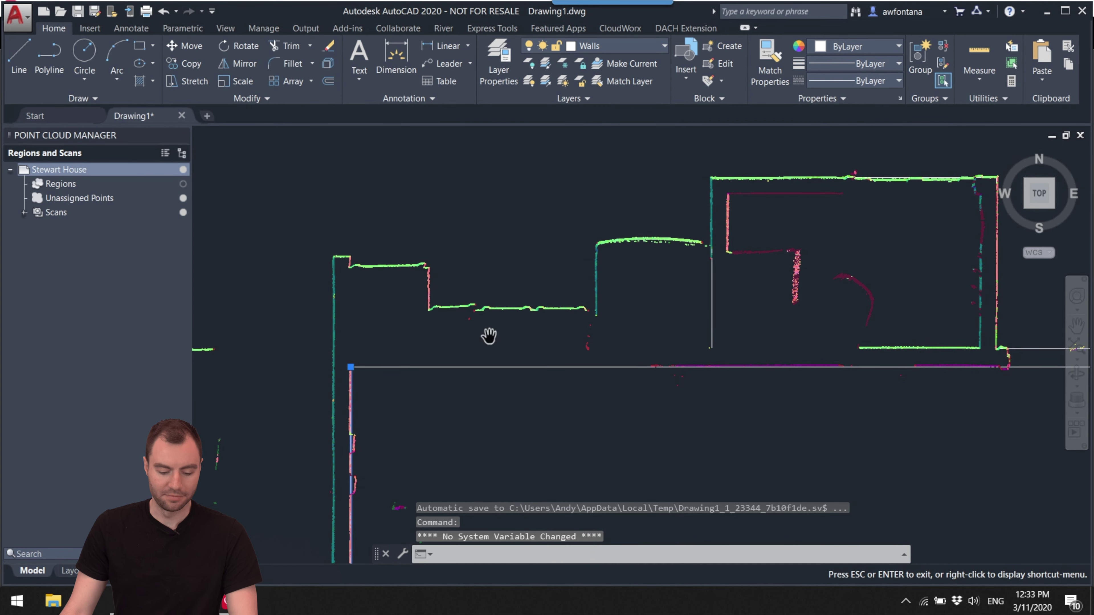
key("Escape")
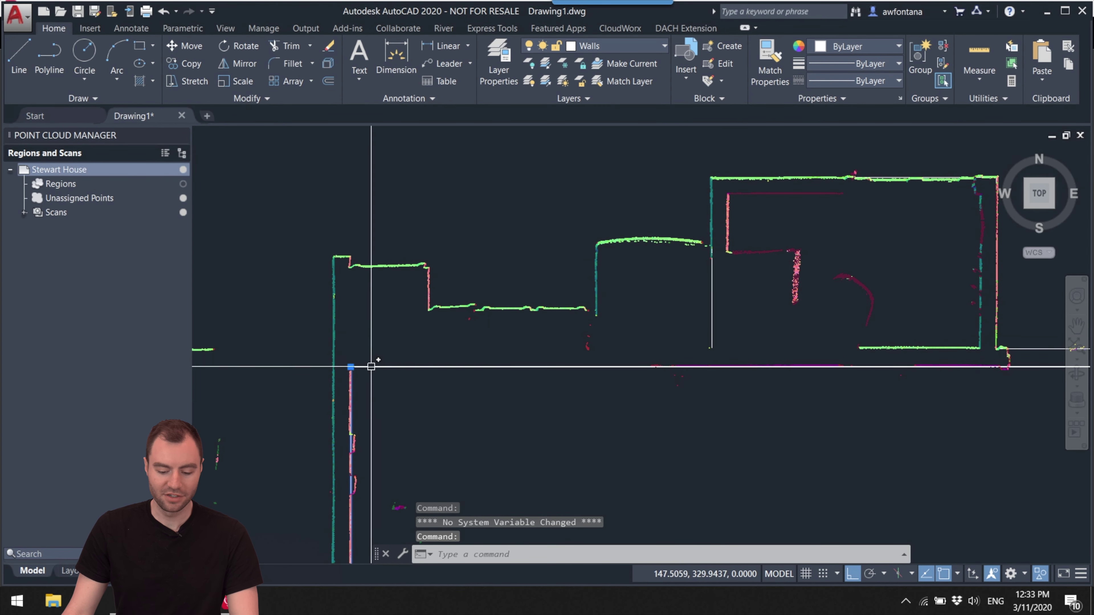
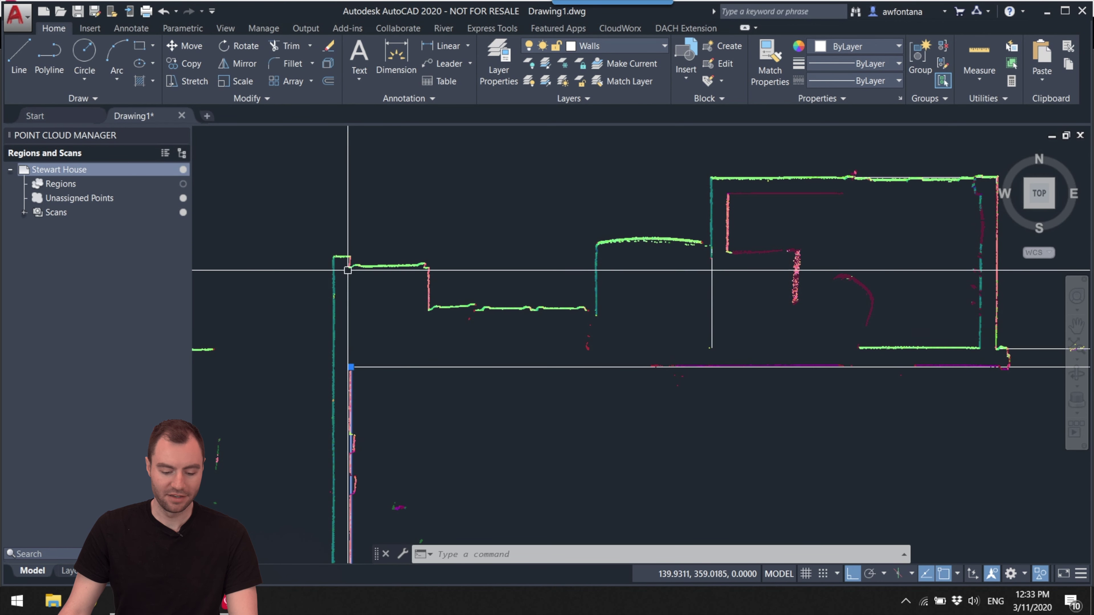
scroll(354, 381, "up", 5)
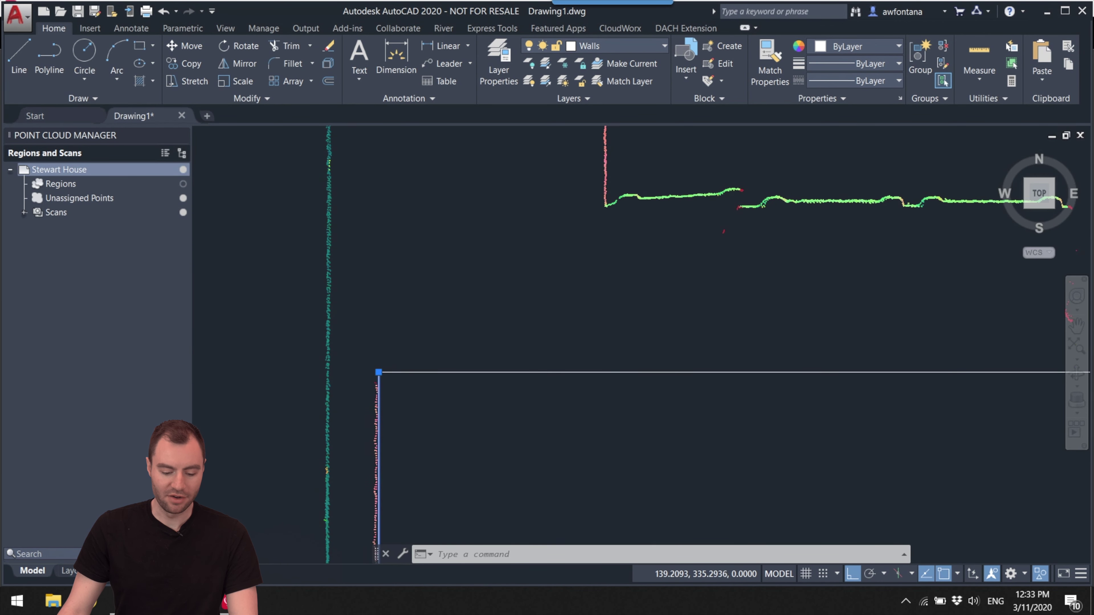
key("Escape")
left_click(396, 399)
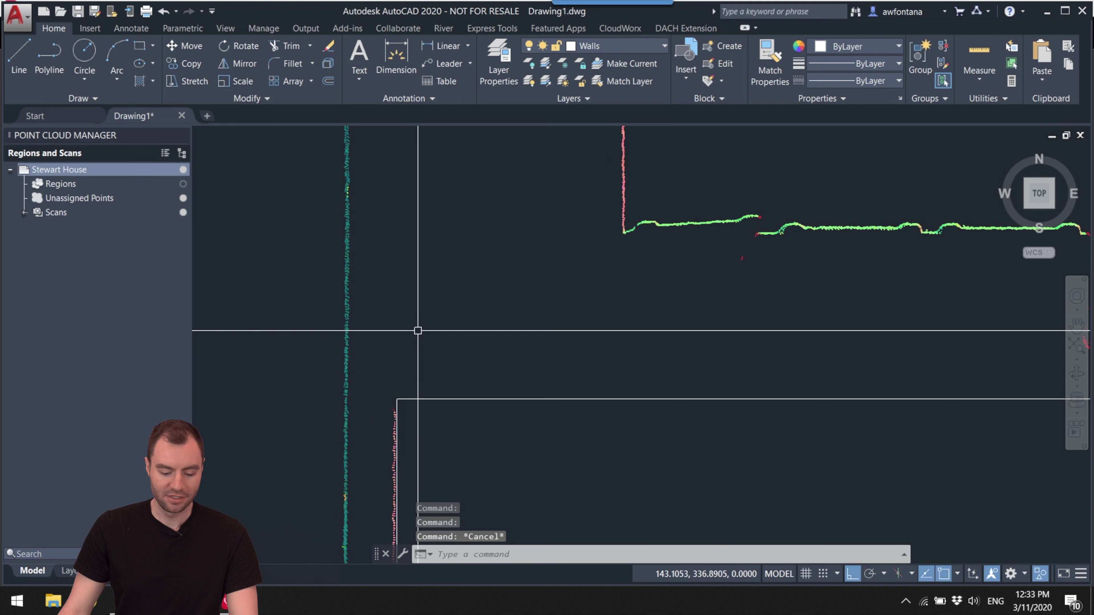
scroll(398, 405, "down", 3)
left_click(404, 427)
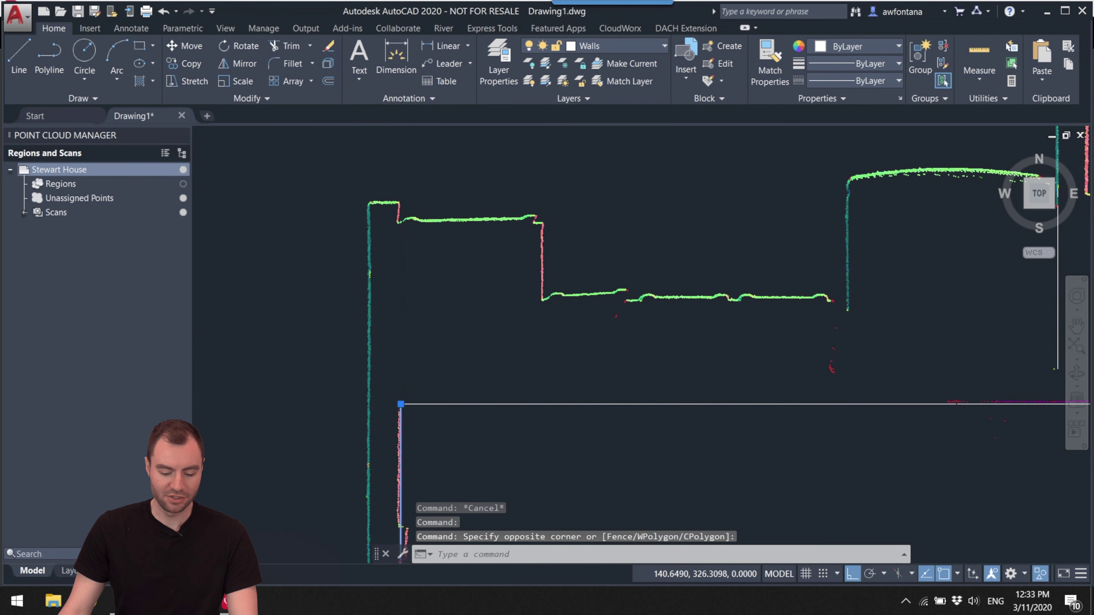
key("Escape")
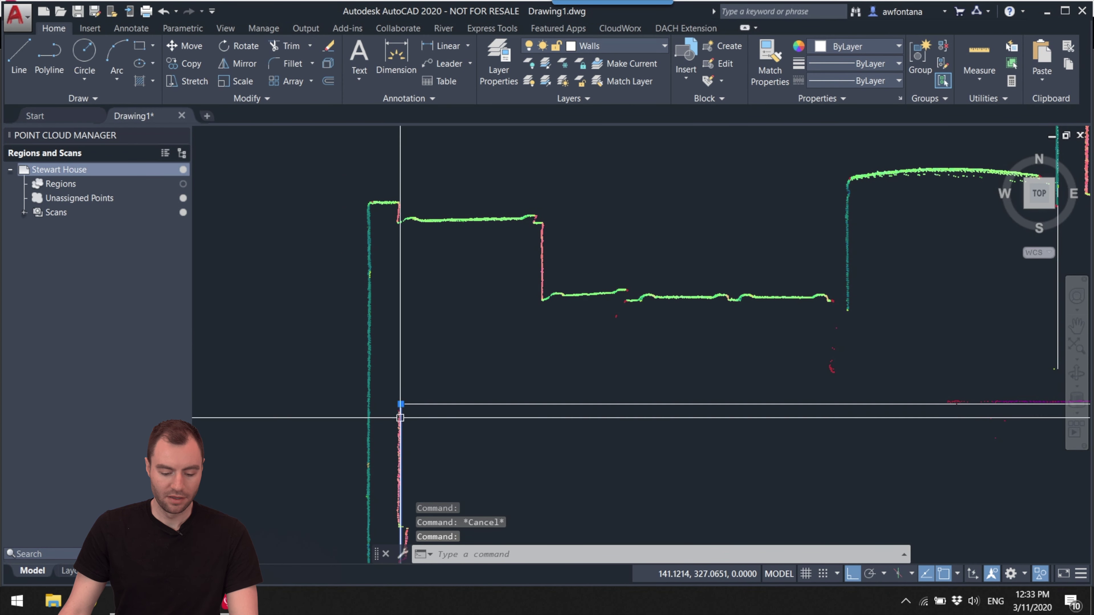
left_click(400, 404)
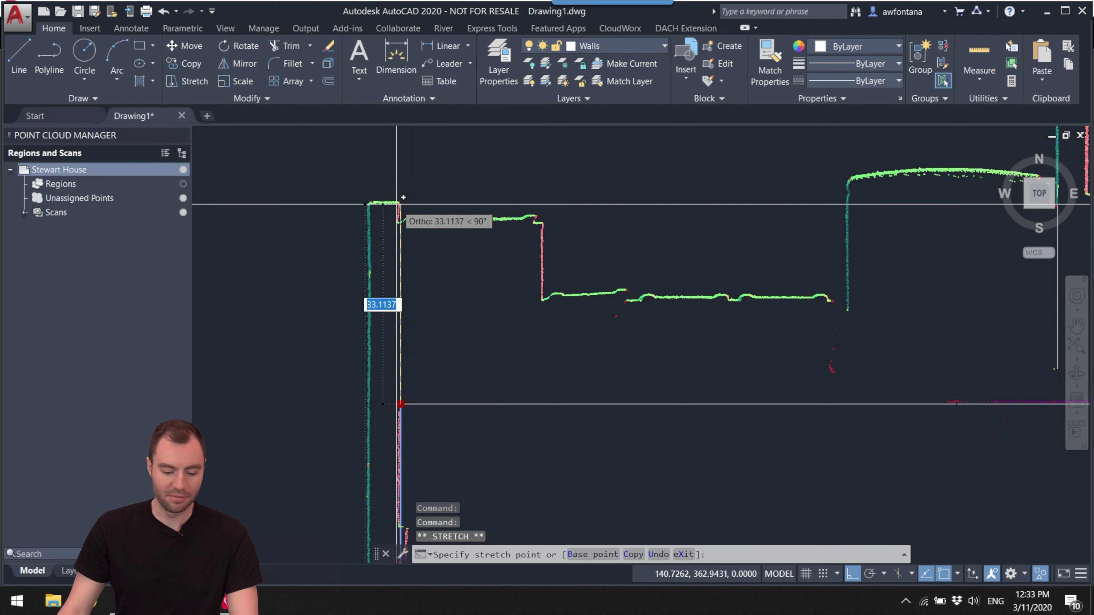
key("Escape")
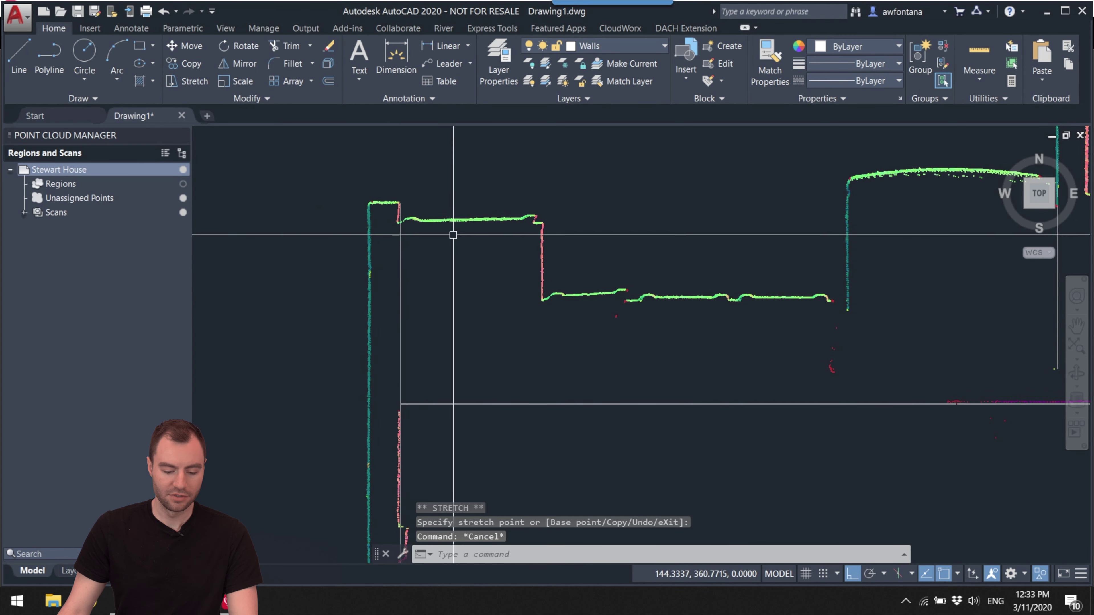
- Trace the wall's north face from the projection's lower west corner west to the extended west wall line
middle_click_drag(571, 310, 512, 310)
scroll(479, 312, "down", 2)
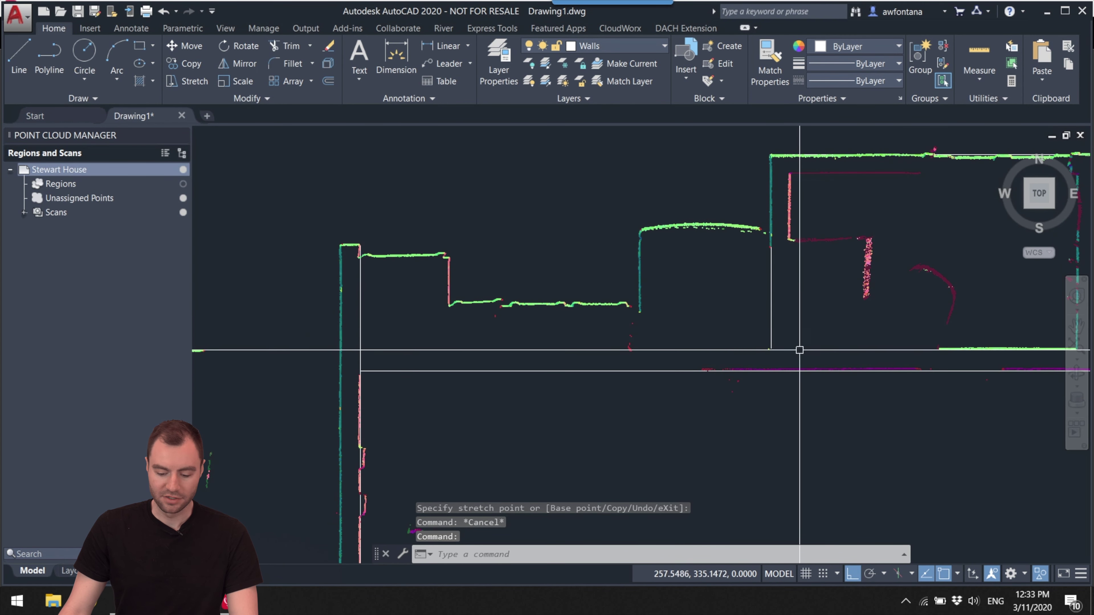
type("l")
key("Return")
left_click(771, 349)
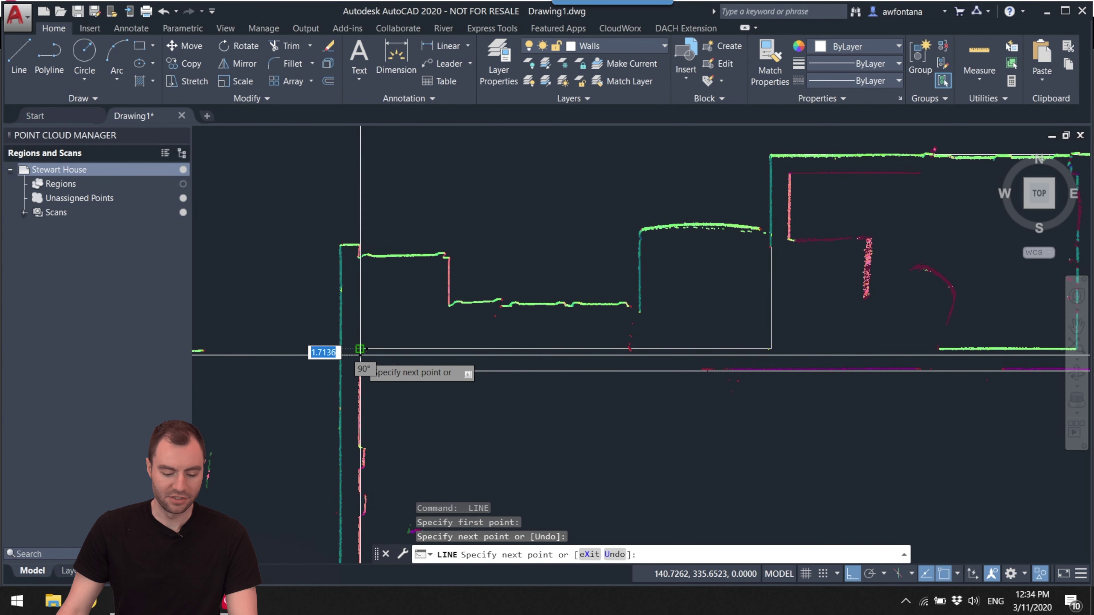
key("Escape")
- Draw a line across the north end of the extended wall to the scanned corner of its west face
scroll(349, 314, "up", 3)
middle_click_drag(420, 227, 464, 237)
key("Return")
left_click(464, 237)
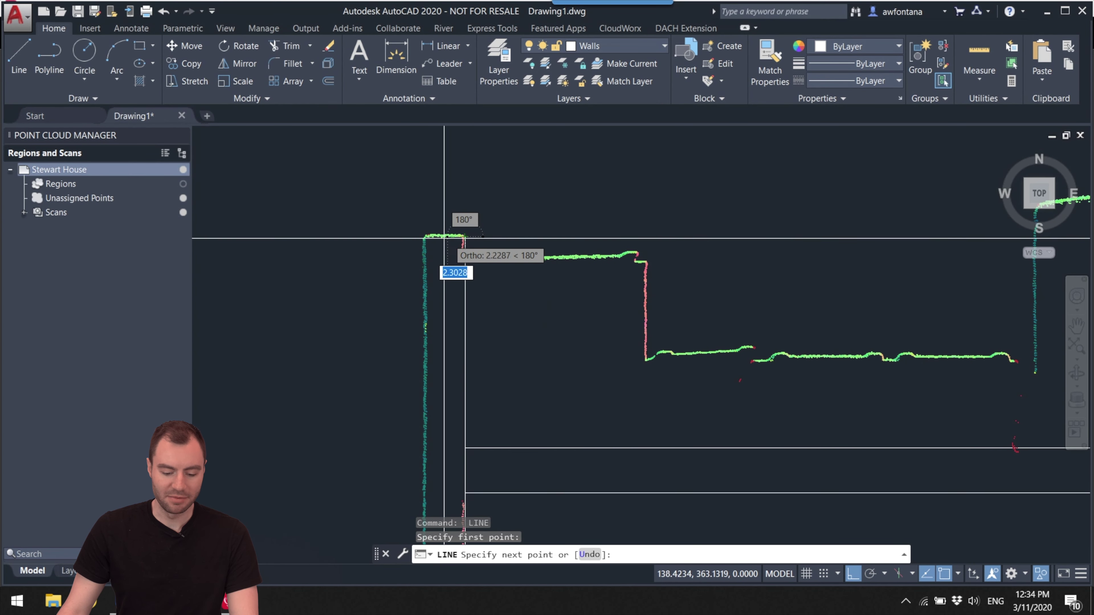
left_click(426, 236)
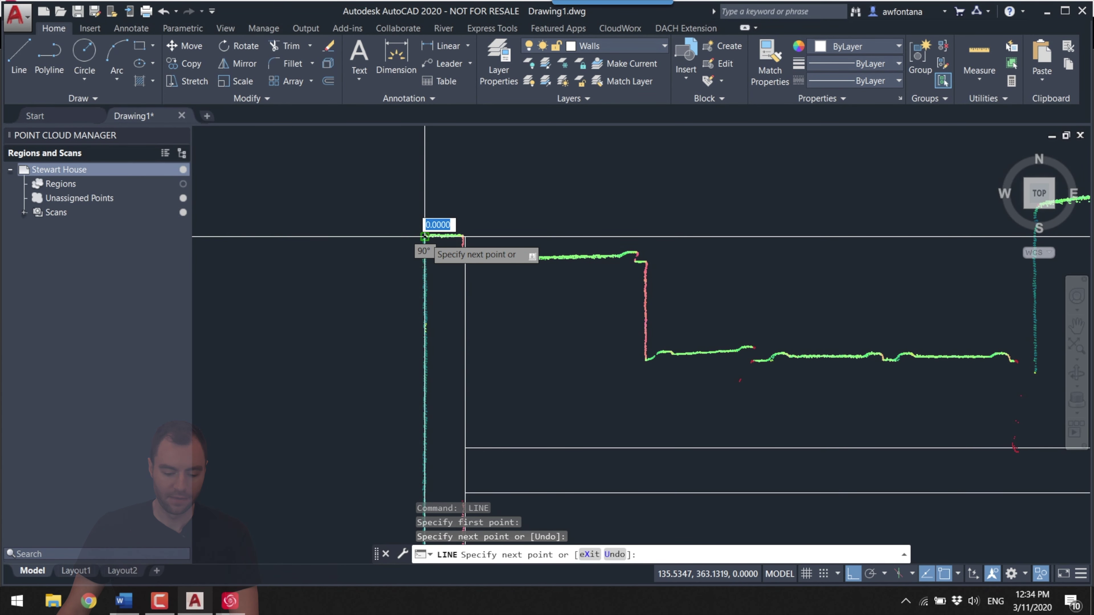
- Continue the outline down the wall's west face and along the adjoining entry and closet walls
scroll(427, 233, "down", 3)
middle_click_drag(427, 233, 587, 372)
left_click(587, 372)
scroll(521, 432, "up", 2)
middle_click_drag(520, 432, 293, 349)
scroll(630, 307, "up", 2)
left_click(630, 307)
scroll(289, 366, "up", 2)
- Turn ortho off and trace the southwest room's inner faces to its southwest corner
key("F8")
key("Return")
key("Return")
left_click(285, 393)
scroll(701, 391, "down", 1)
middle_click_drag(701, 390, 398, 335)
scroll(635, 325, "down", 3)
scroll(624, 374, "up", 3)
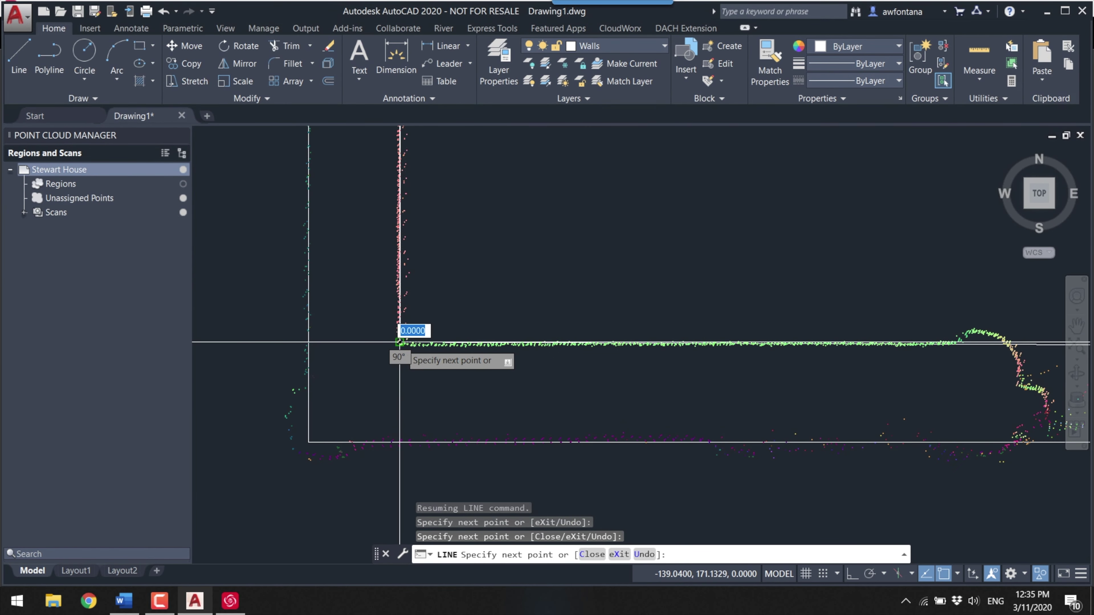
left_click(398, 335)
key("Escape")
- Draw short lines, about 4.8 units long, across the southwest room's east partition at the opening's south and north edges
scroll(621, 325, "down", 3)
scroll(621, 328, "up", 3)
key("Return")
left_click(626, 330)
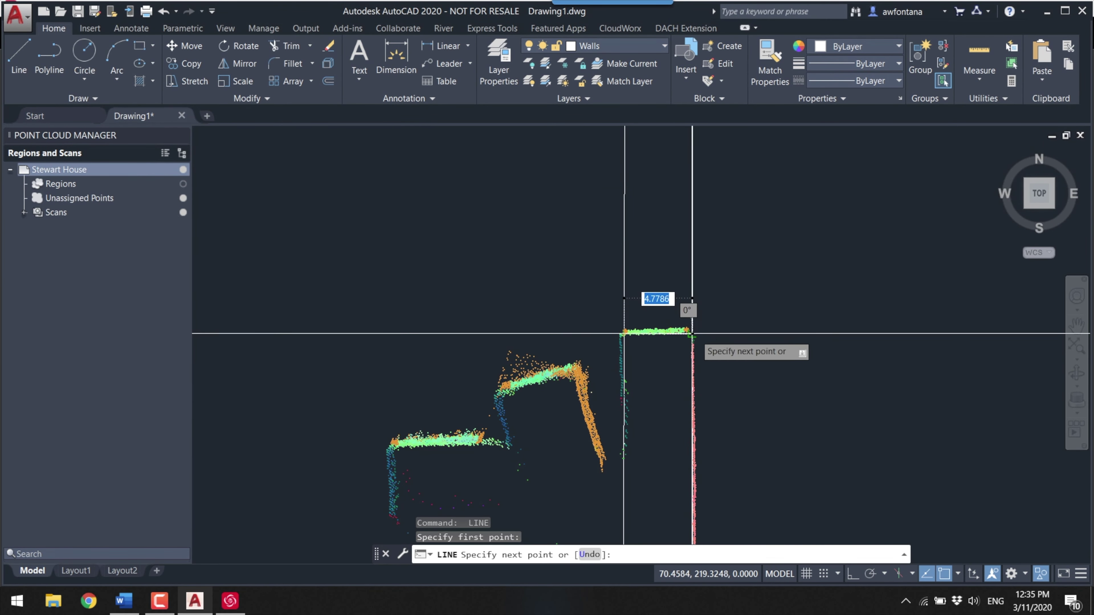
key("Escape")
middle_click_drag(689, 310, 686, 471)
key("Return")
left_click(577, 349)
key("Escape")
- Toggle the Stewart House point cloud off and on to review the traced walls across the whole plan
scroll(578, 349, "down", 3)
scroll(554, 223, "down", 2)
scroll(593, 435, "up", 2)
left_click(183, 169)
left_click(183, 170)
left_click(183, 170)
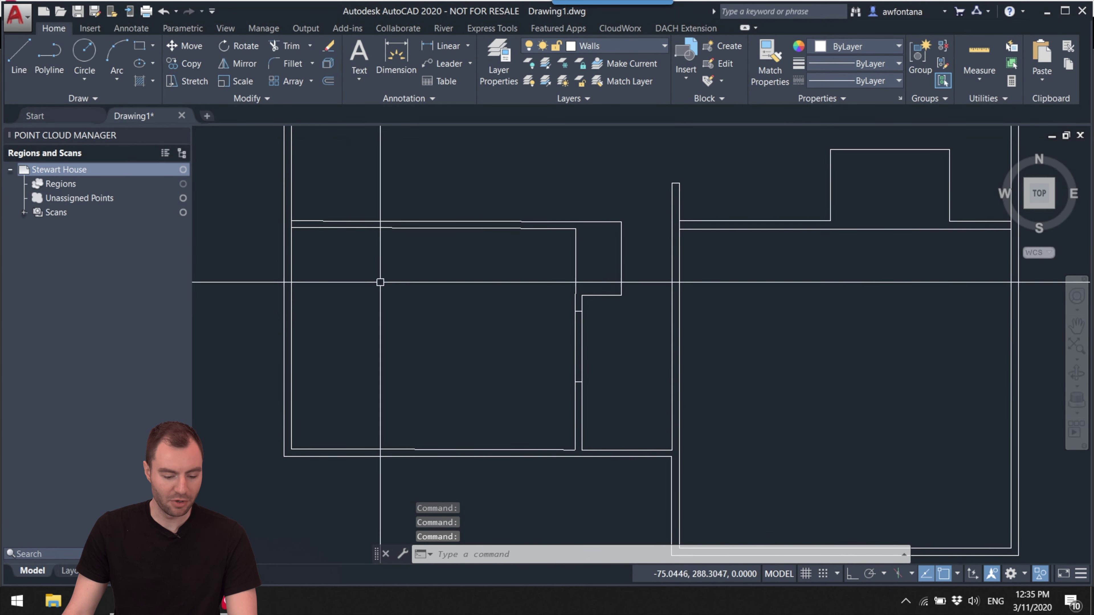
key("Escape")
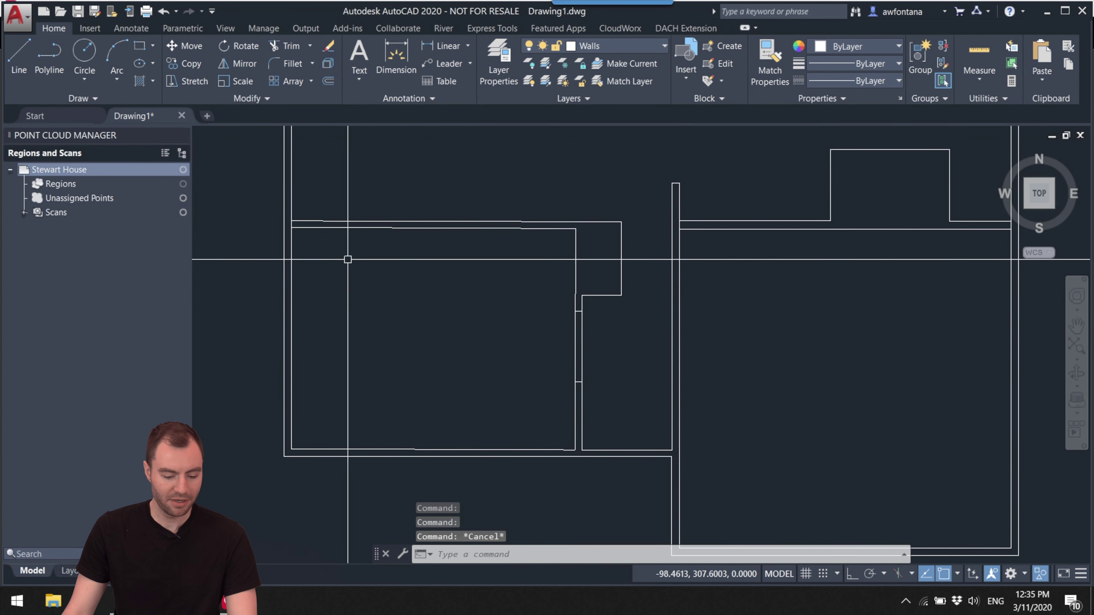
left_click(183, 169)
left_click(183, 169)
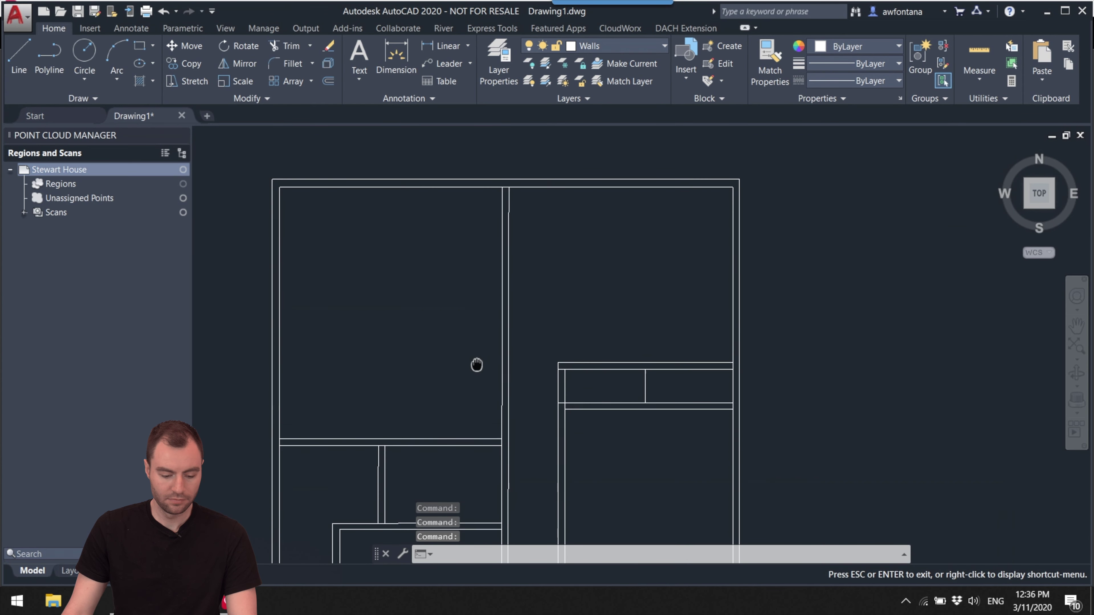
left_click(185, 169)
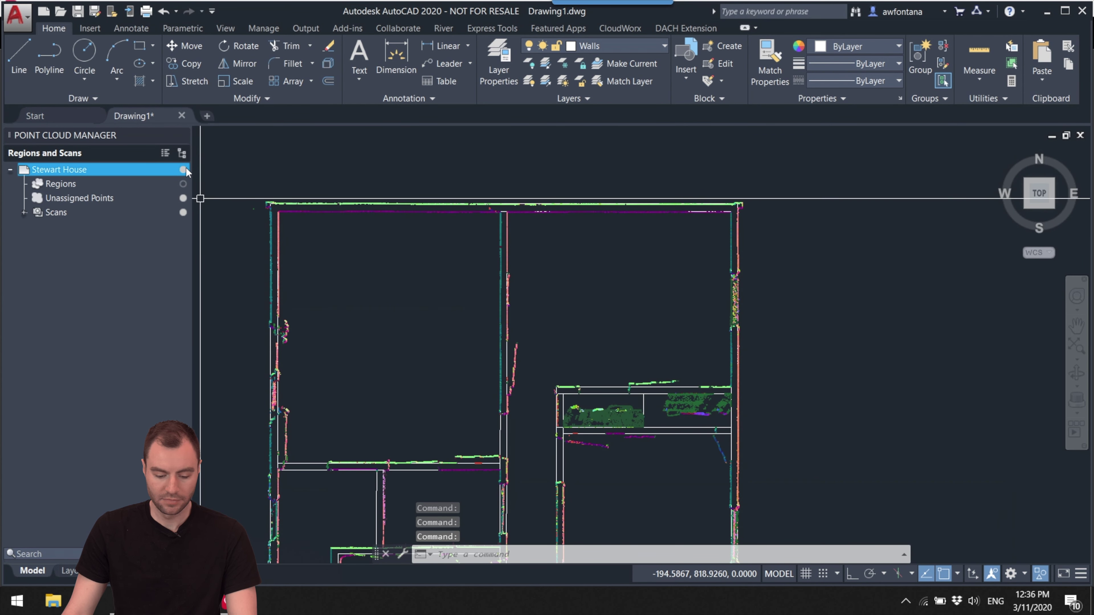
left_click(186, 169)
scroll(534, 174, "down", 5)
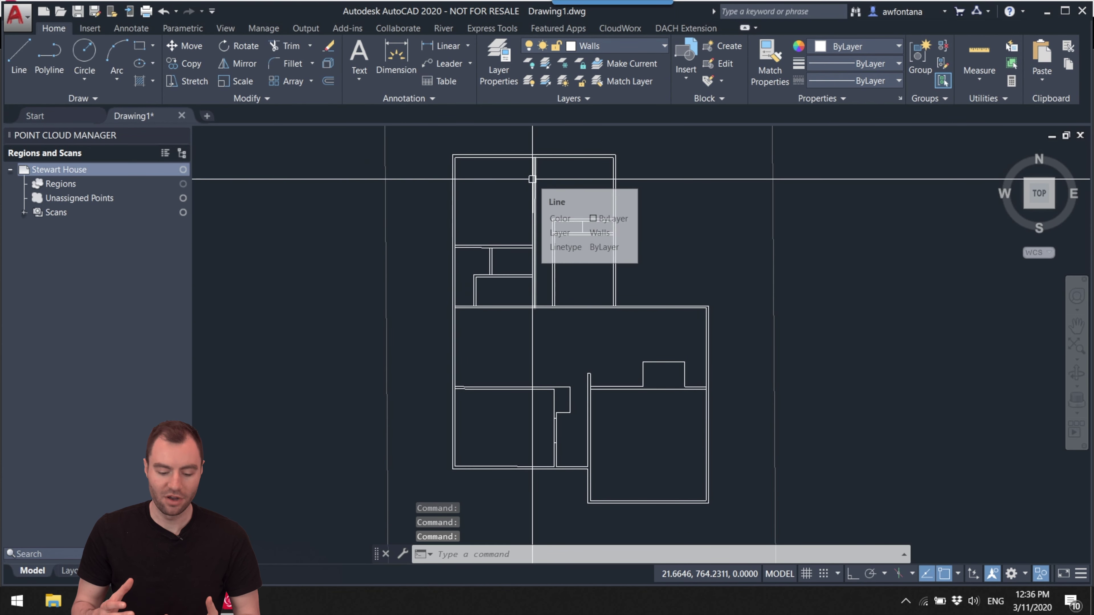
key("Escape")
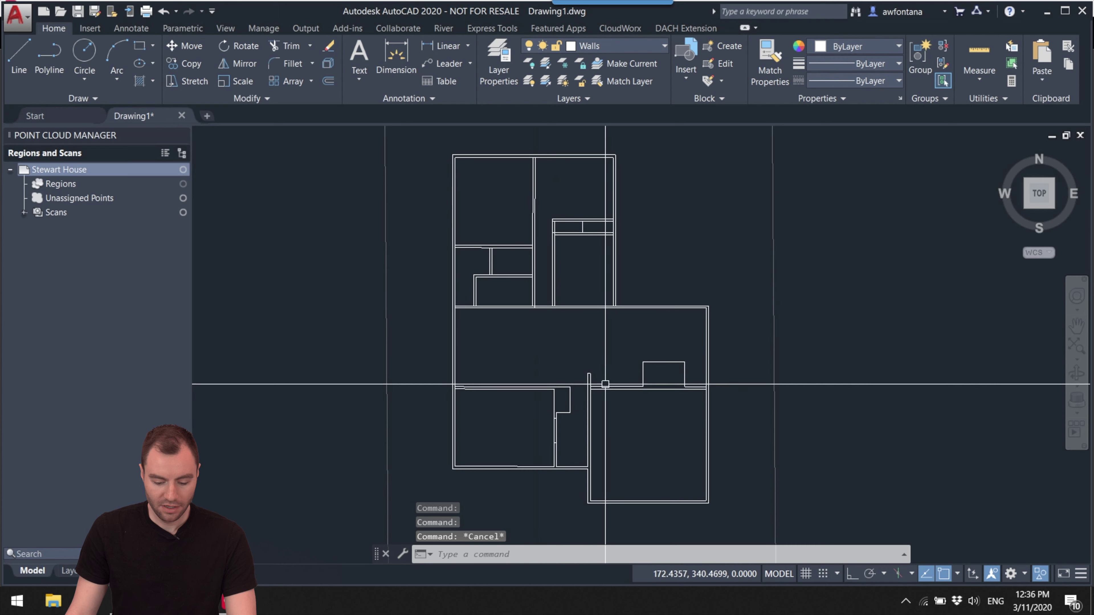
- With ortho on, trace the inner faces of the rectangular enclosure along the central room's south wall, about 76 by 46.5 units
scroll(672, 378, "up", 3)
scroll(673, 375, "up", 3)
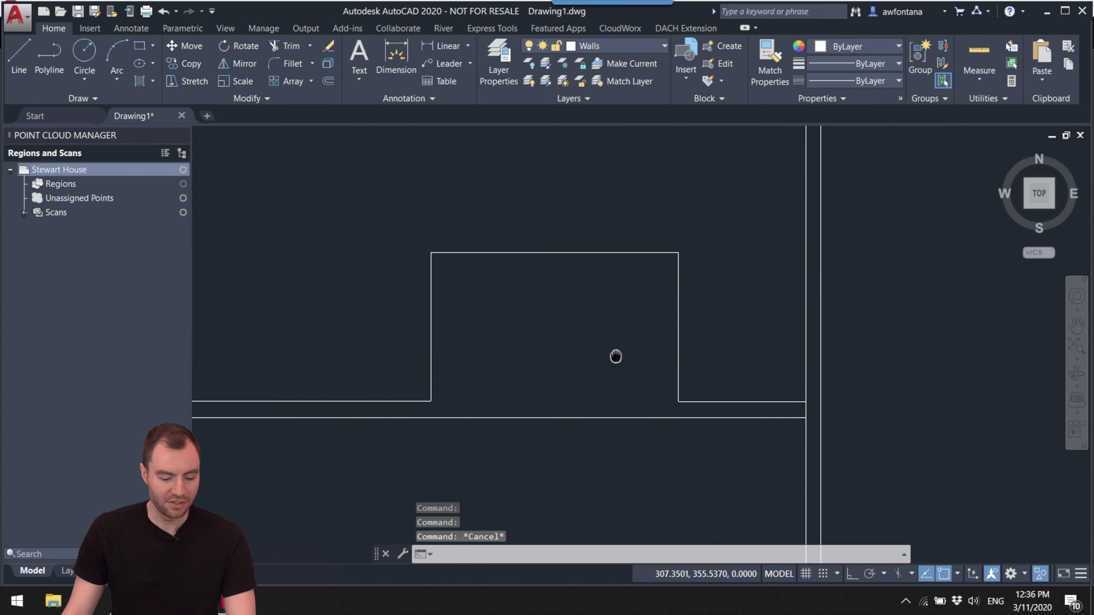
scroll(617, 361, "down", 1)
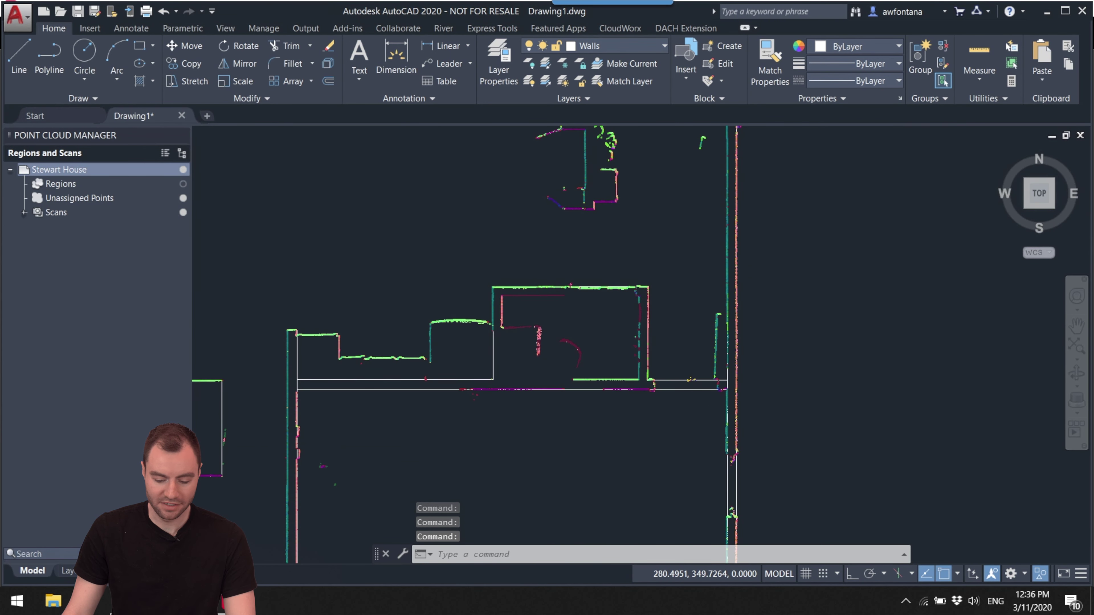
scroll(555, 354, "up", 3)
key("l")
key("Return")
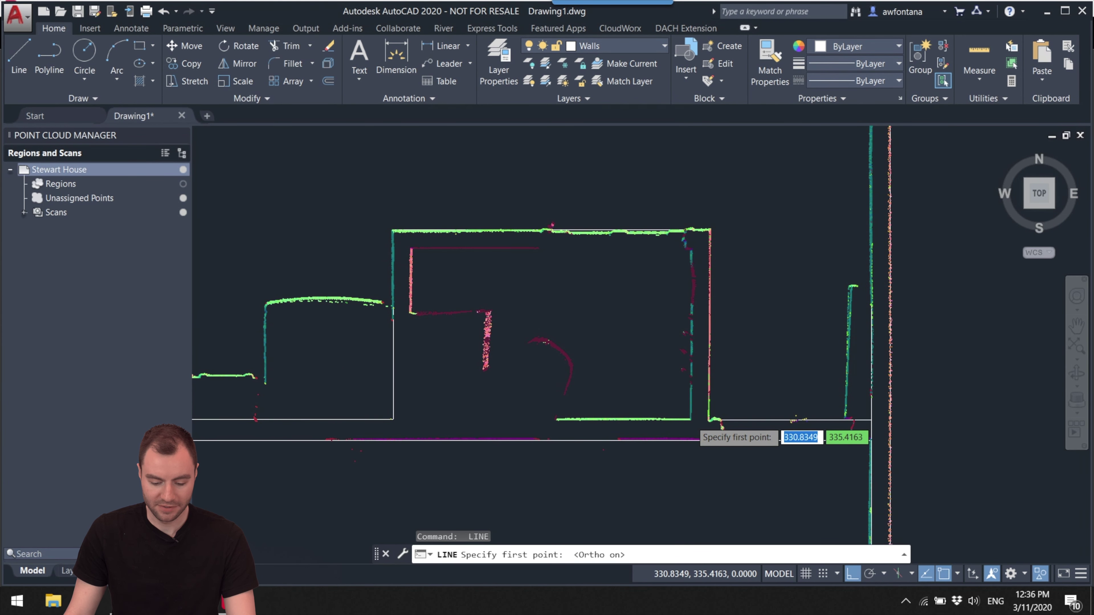
scroll(683, 422, "up", 3)
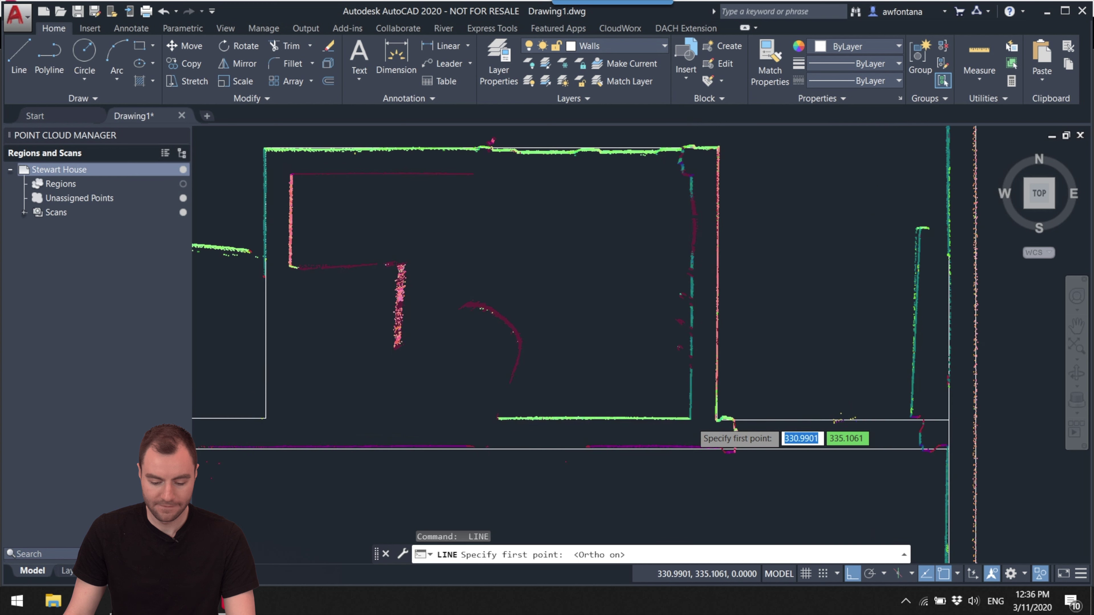
left_click(691, 418)
scroll(691, 417, "down", 1)
middle_click_drag(691, 418, 694, 562)
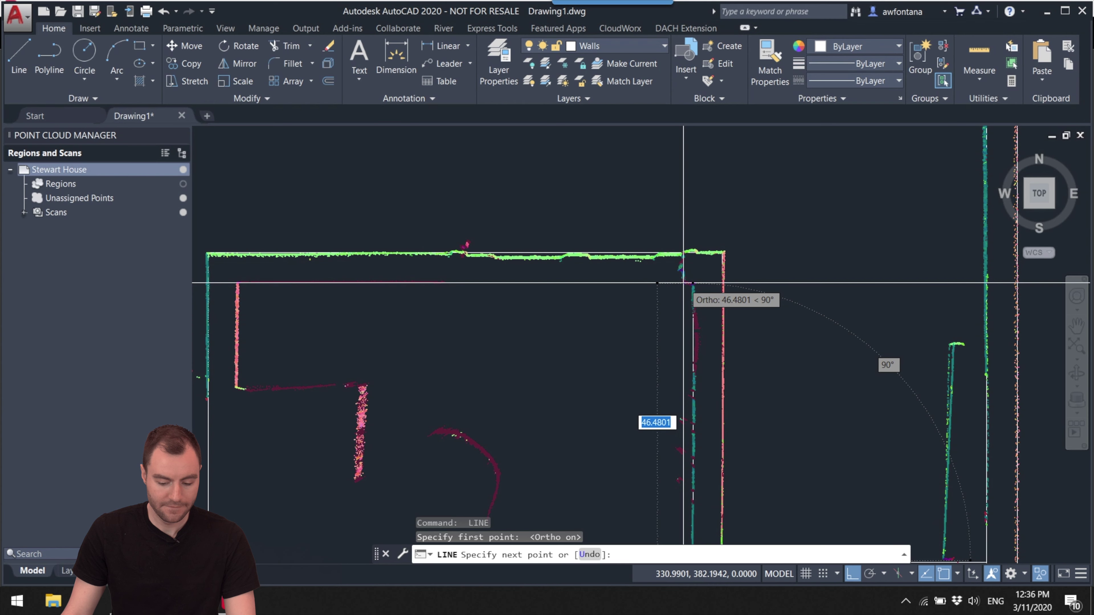
left_click(684, 283)
middle_click_drag(262, 283, 472, 256)
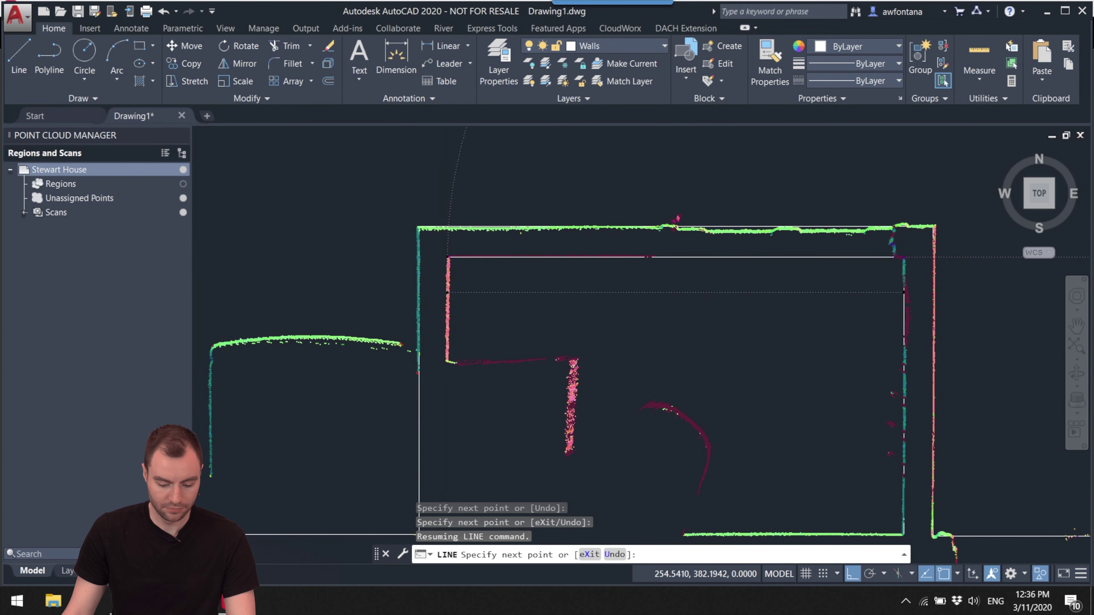
left_click(448, 257)
scroll(440, 267, "down", 1)
scroll(440, 328, "up", 1)
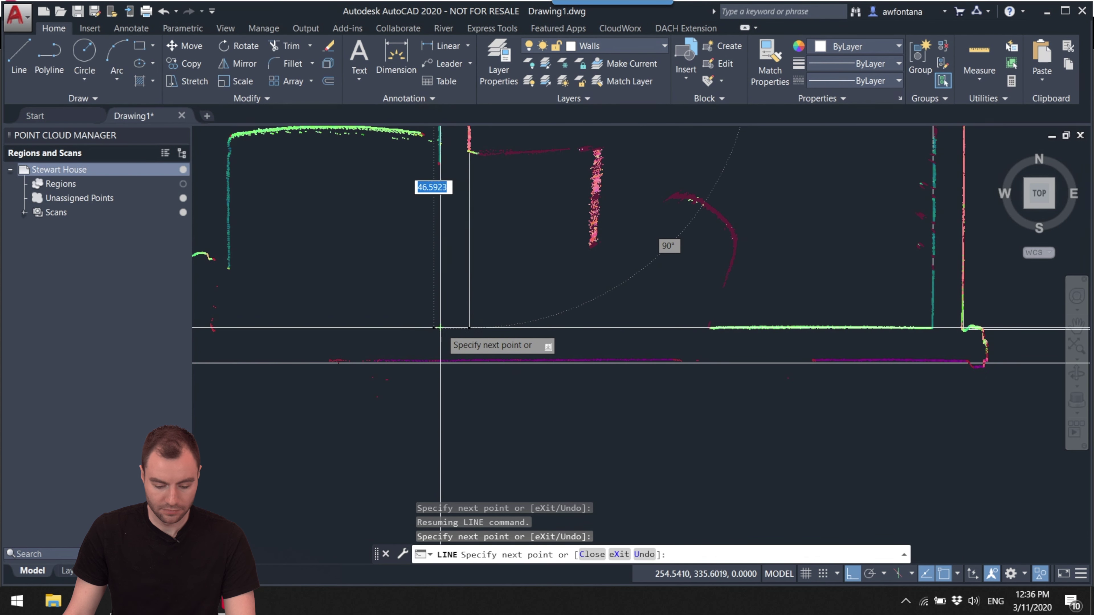
left_click(469, 328)
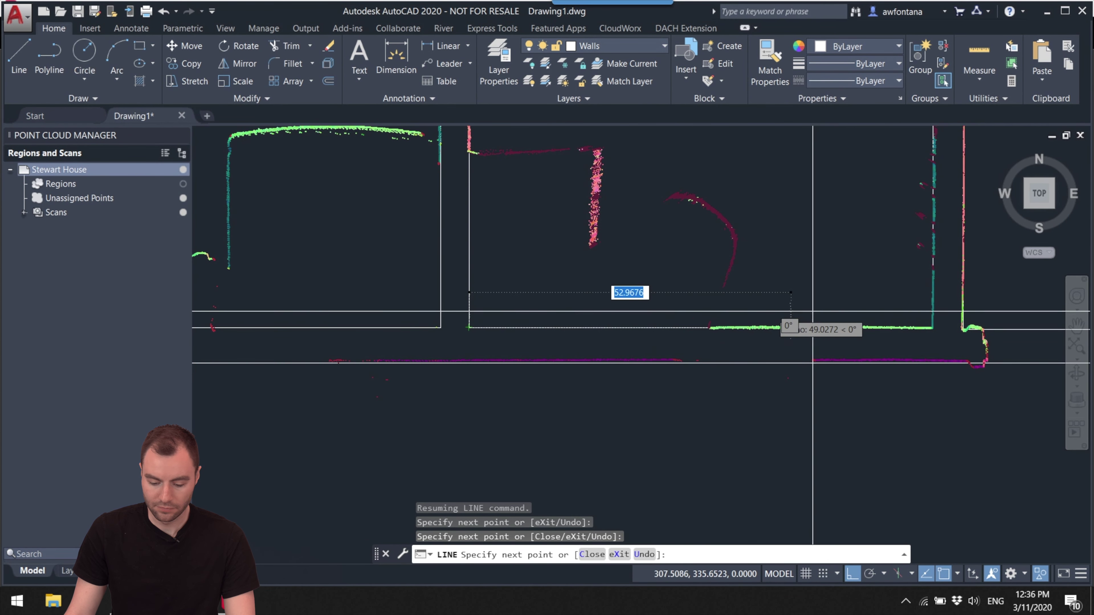
left_click(933, 328)
key("Escape")
- Examine the closet at the southwest room's northeast corner against the scan, and hide the Stewart House point cloud
middle_click_drag(932, 328, 932, 341)
scroll(932, 342, "down", 4)
mouse_move(733, 332)
middle_mouse_down()
mouse_move(623, 261)
mouse_move(587, 338)
middle_mouse_up()
scroll(721, 318, "up", 2)
scroll(605, 281, "up", 3)
scroll(588, 338, "up", 1)
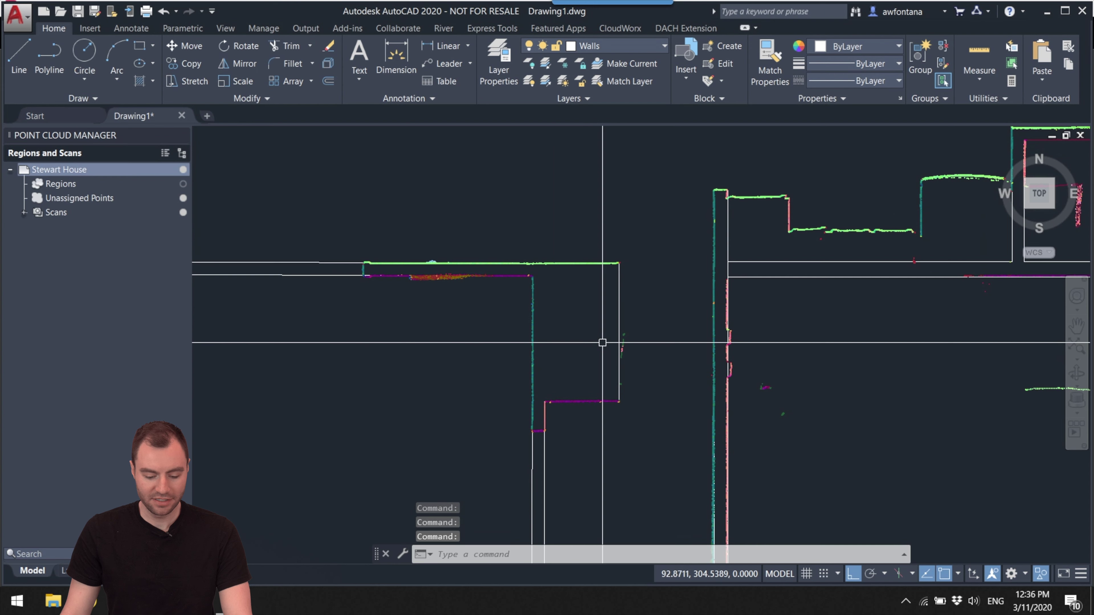
key("Escape")
key("Escape")
key("Escape")
scroll(587, 347, "up", 3)
middle_click_drag(586, 347, 587, 379)
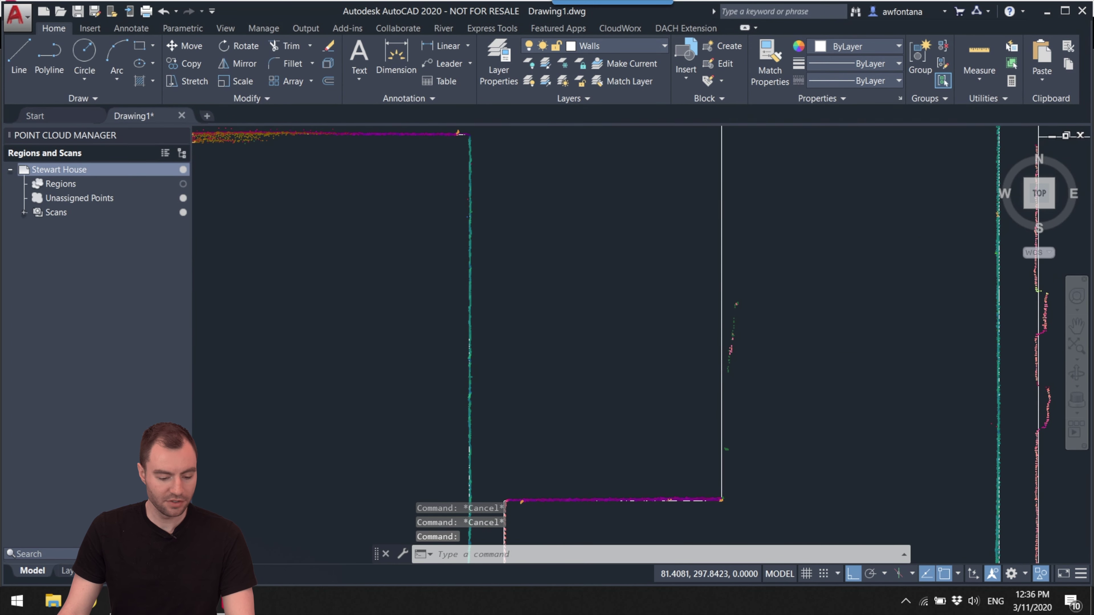
scroll(587, 379, "down", 2)
left_click(182, 170)
- Measure the thickness of the southwest room's east partition at the opening's north edge
scroll(555, 415, "up", 4)
middle_click_drag(498, 465, 562, 420)
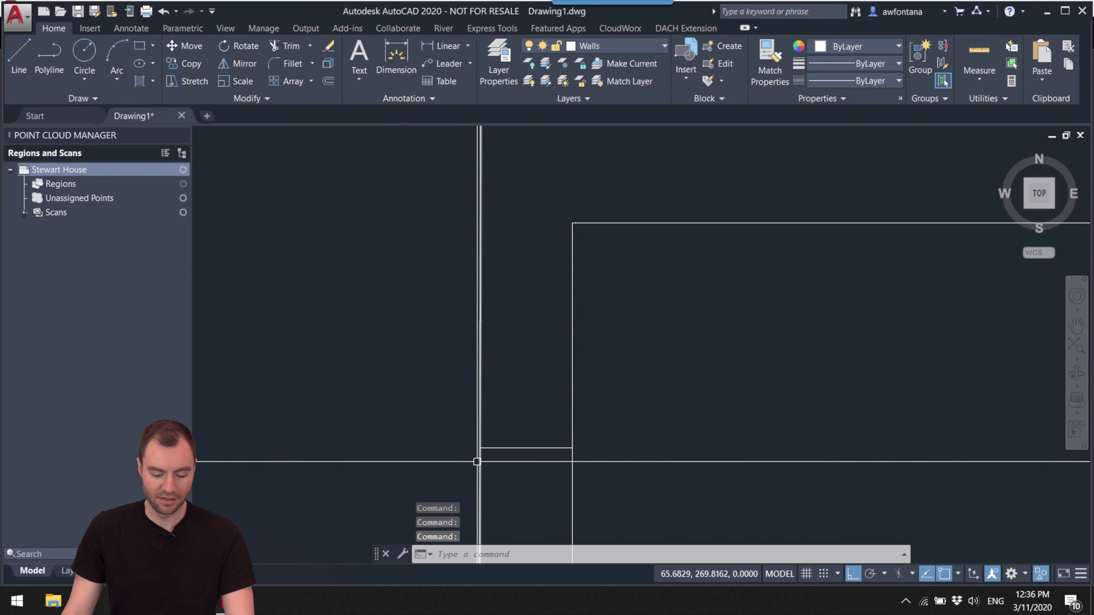
type("measuregeom")
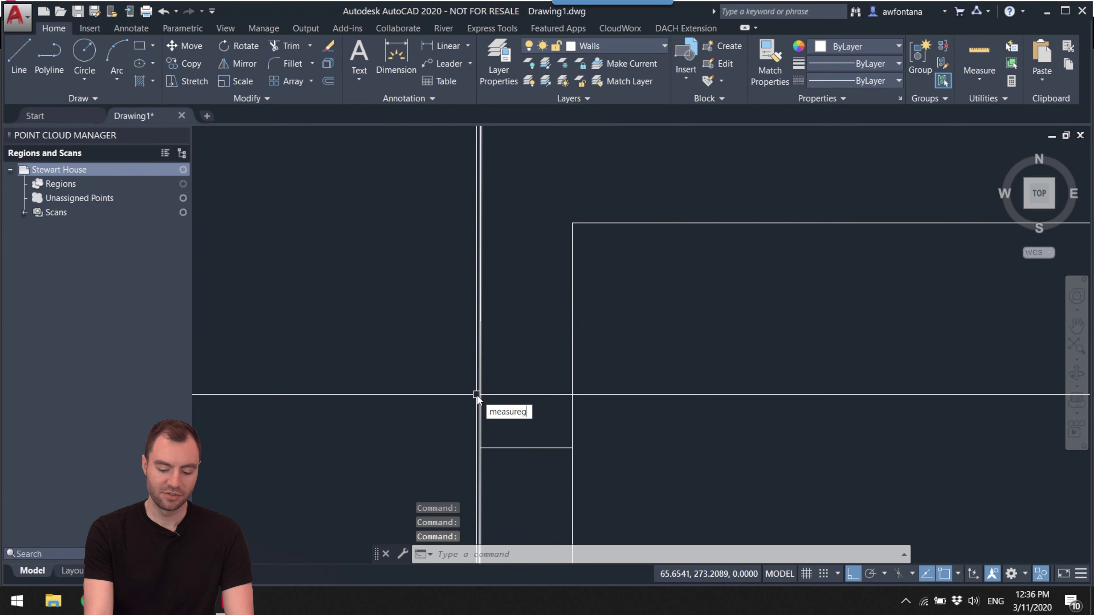
key("Return")
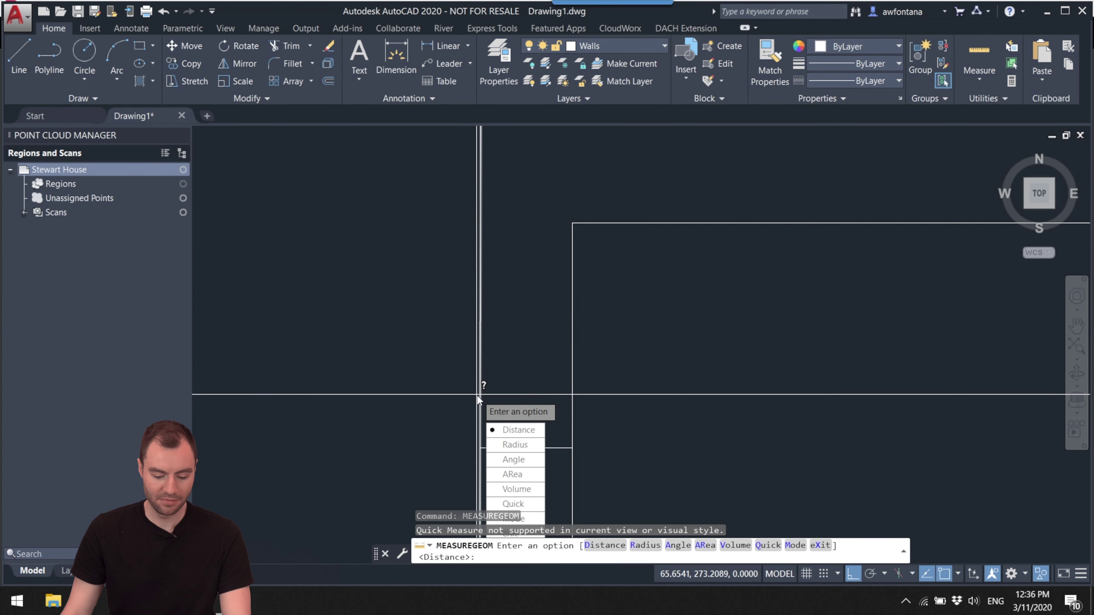
type("D")
key("Return")
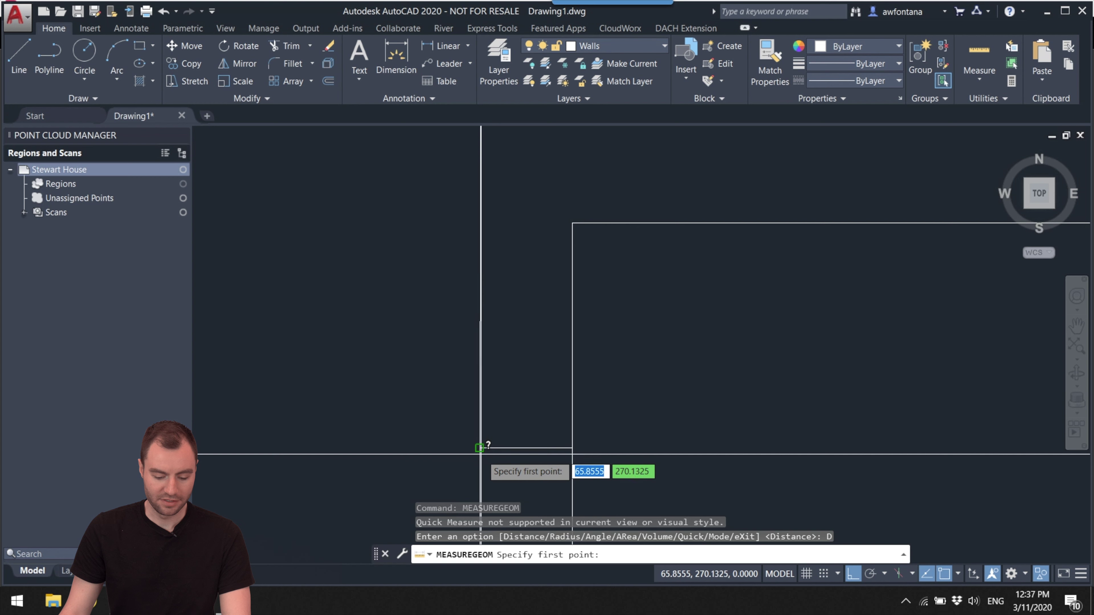
left_click(479, 448)
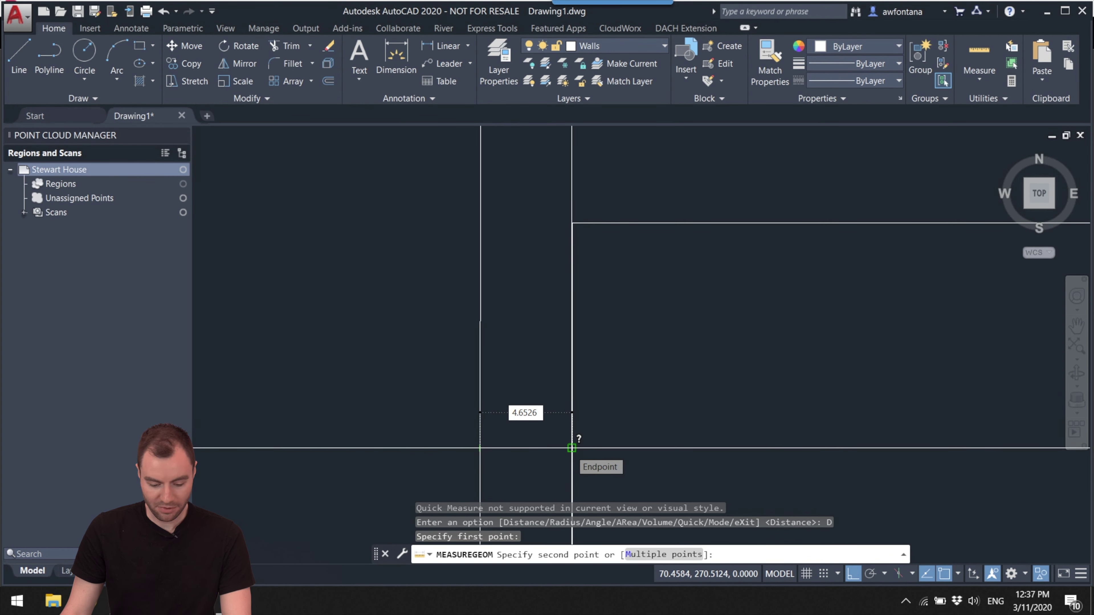
key("Escape")
middle_click_drag(572, 448, 549, 401)
key("Escape")
scroll(534, 427, "down", 3)
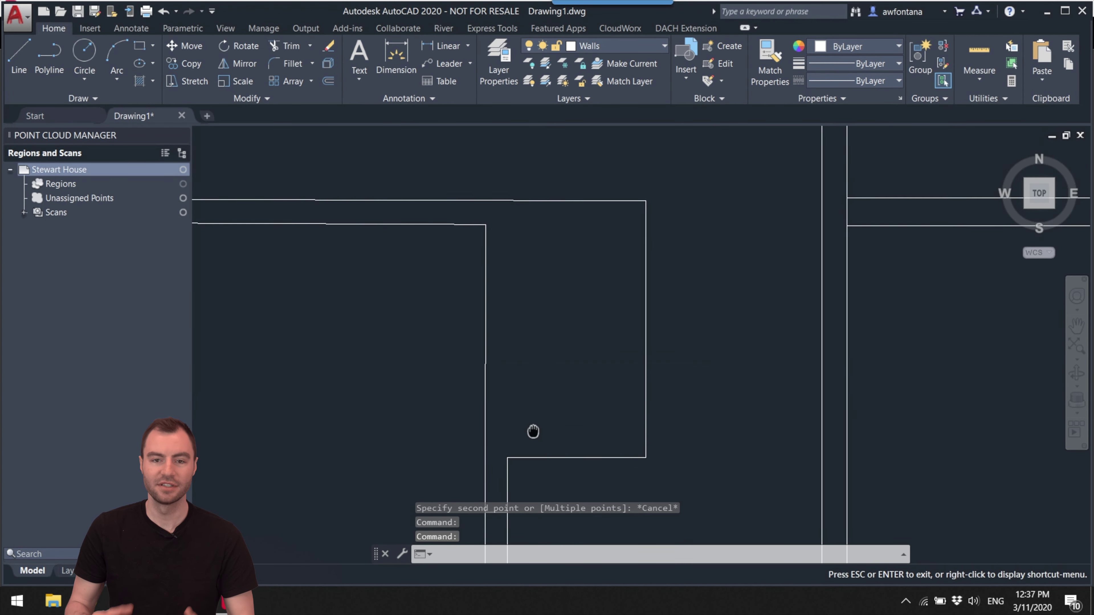
key("Escape")
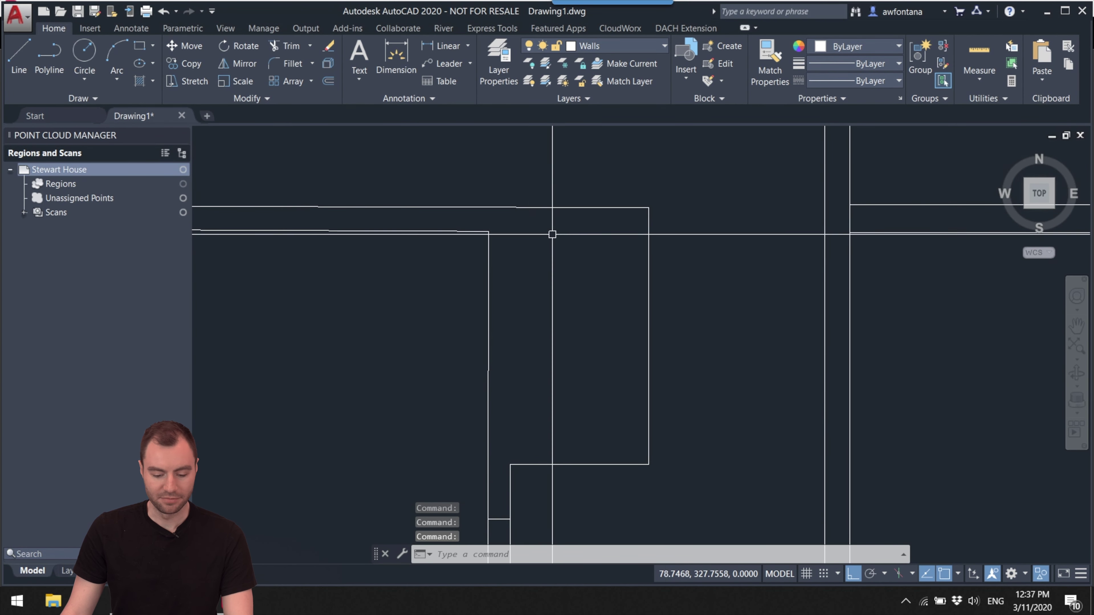
- Stretch the southwest room's north wall inner face east to the closet's outer face, and the partition's east face north to that line
left_click(476, 232)
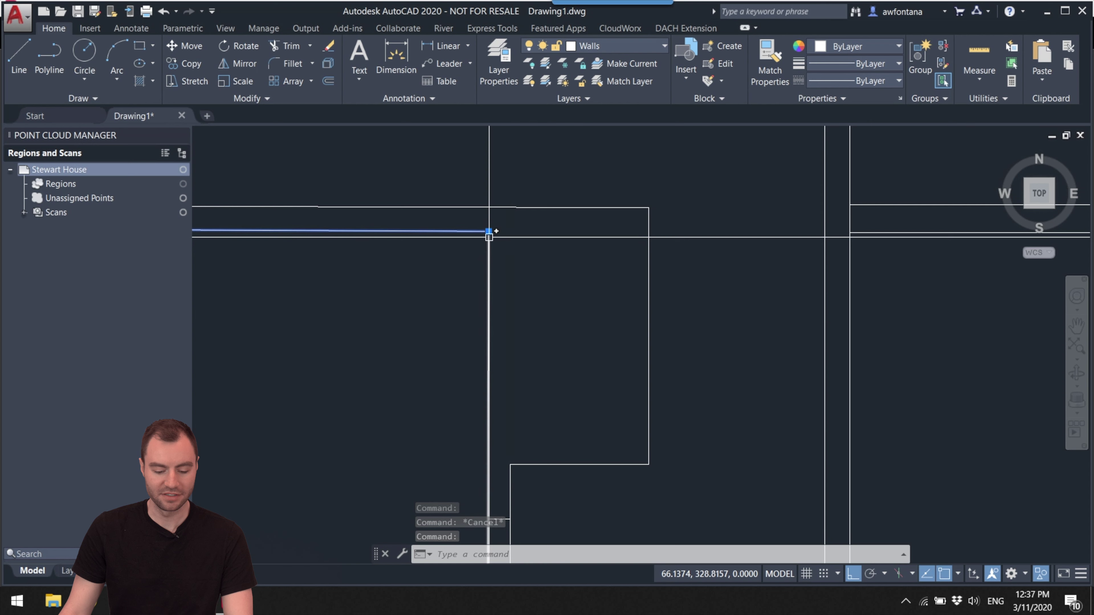
left_click(654, 232)
key("Escape")
middle_click_drag(581, 362, 590, 326)
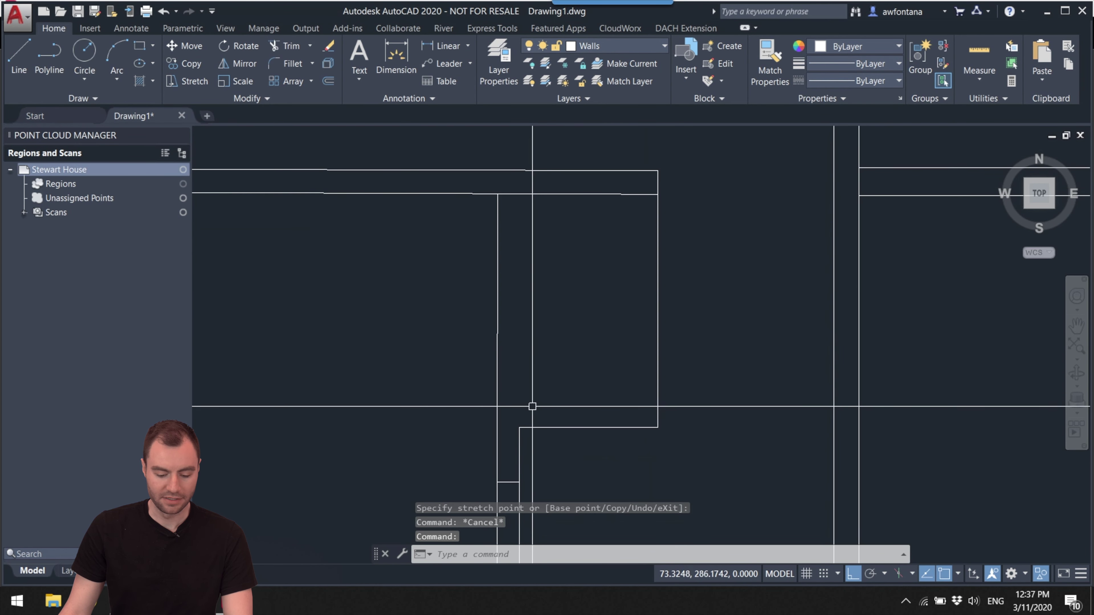
left_click(519, 428)
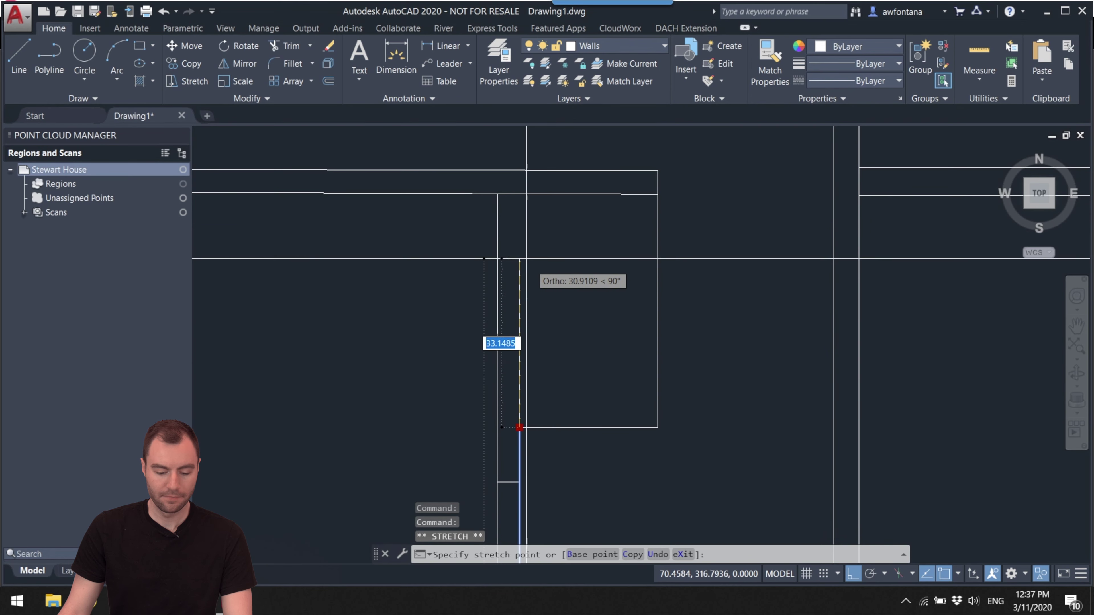
left_click(520, 194)
key("Escape")
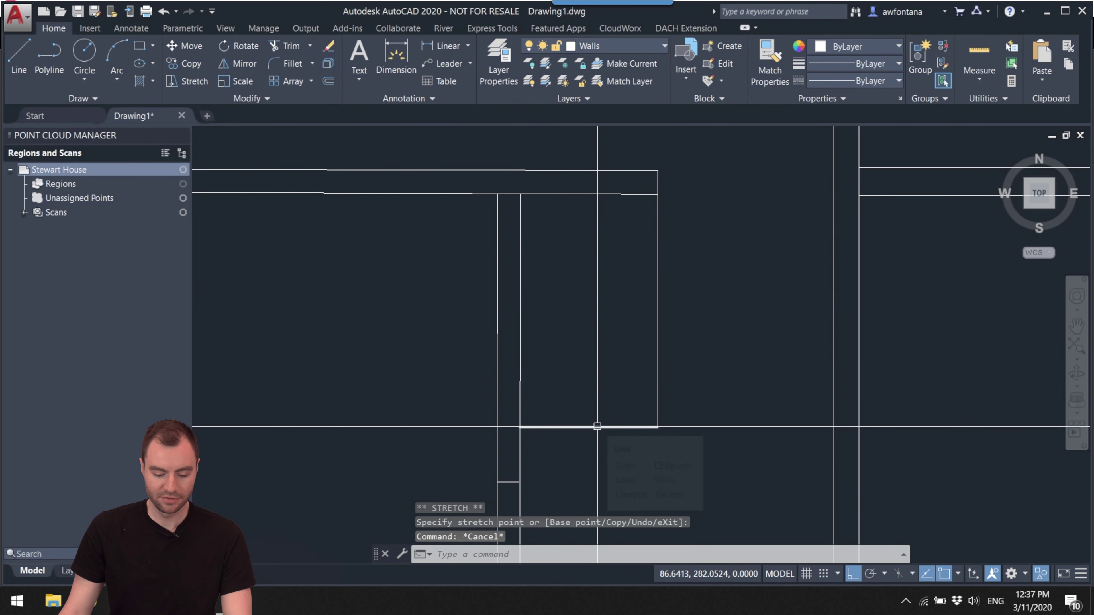
- Offset the closet's south and east outer lines 4.5 units inward
left_click(597, 426)
left_click(652, 383)
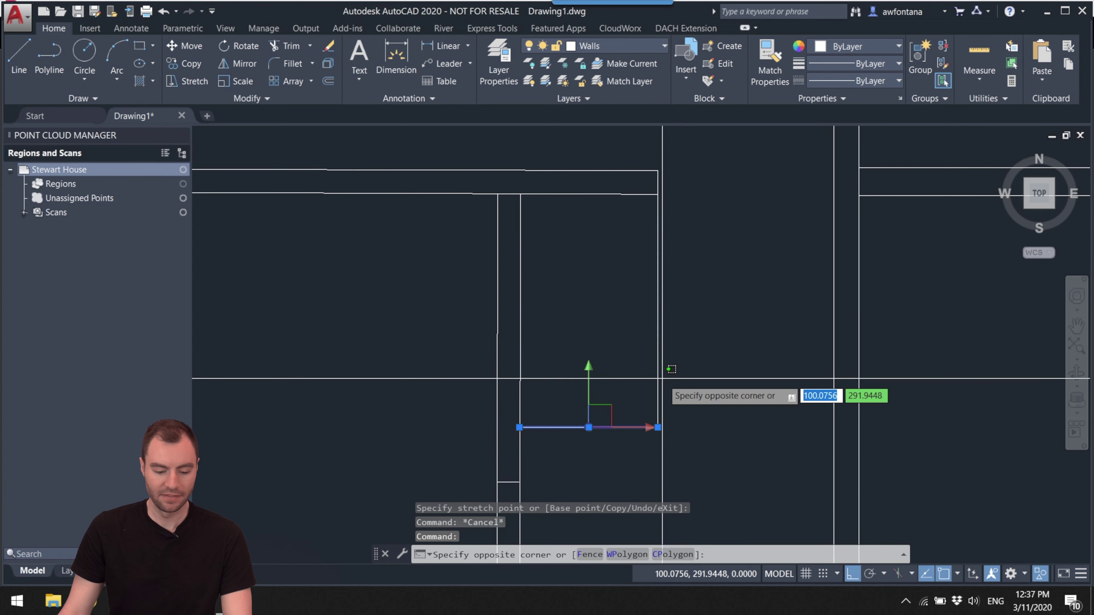
key("Escape")
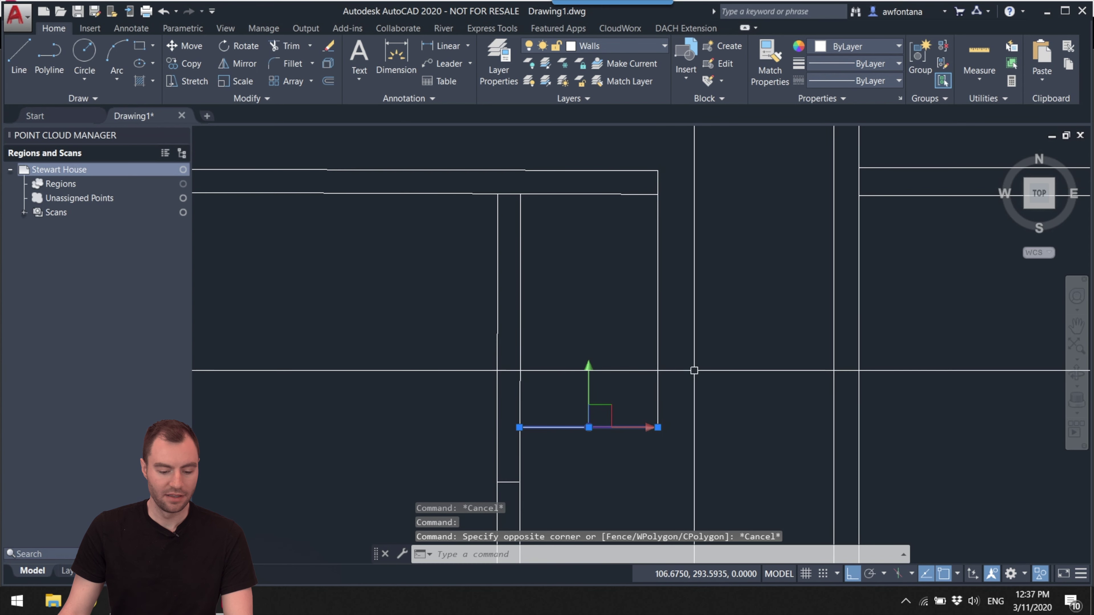
left_click(328, 80)
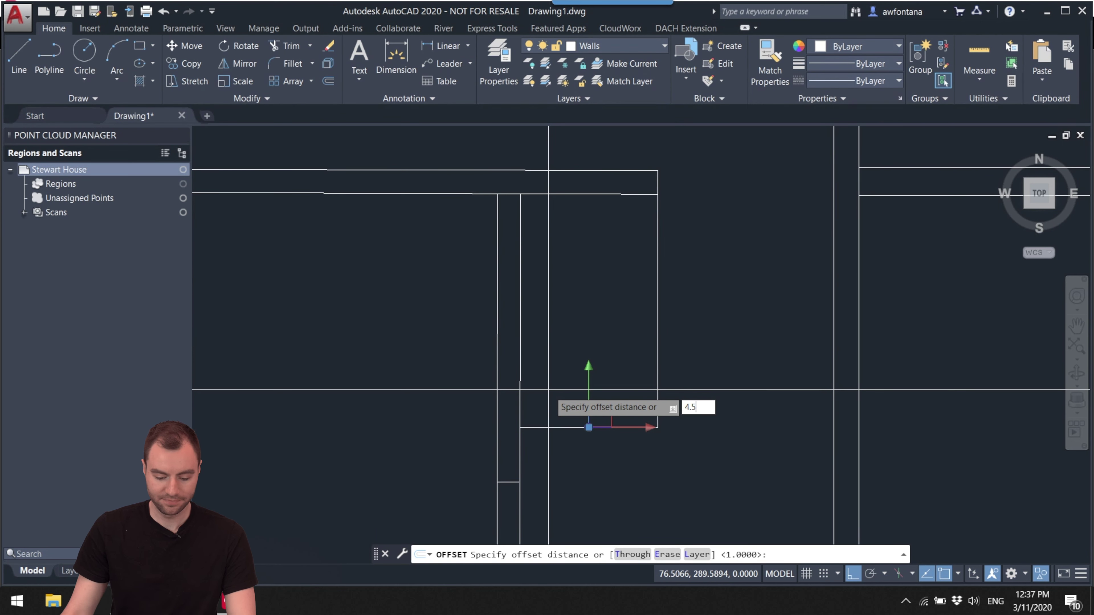
key("Return")
left_click(581, 408)
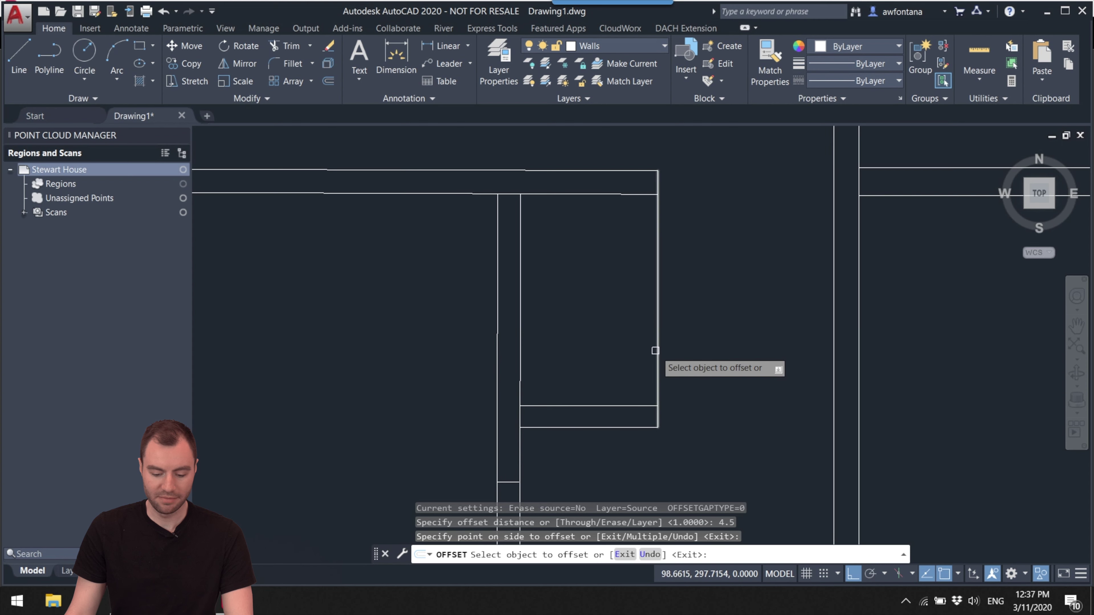
left_click(654, 341)
left_click(642, 347)
key("Escape")
middle_click_drag(589, 343, 641, 340)
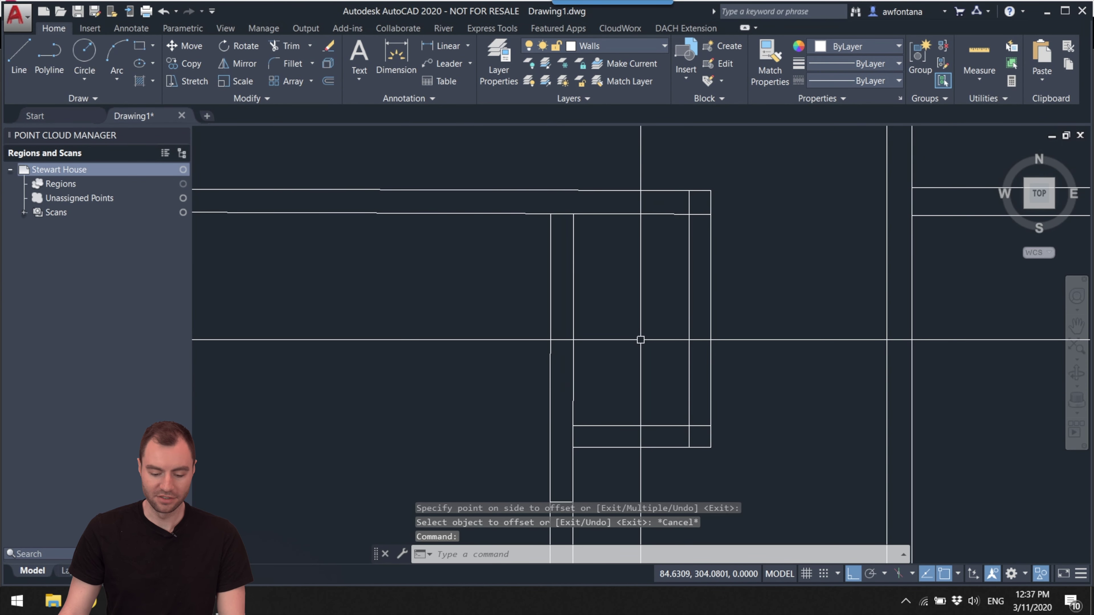
- Save the drawing as Stewart House Drawing
scroll(657, 339, "down", 8)
mouse_move(566, 298)
middle_mouse_down()
mouse_move(525, 320)
mouse_move(500, 264)
mouse_move(554, 289)
middle_mouse_up()
scroll(538, 284, "down", 4)
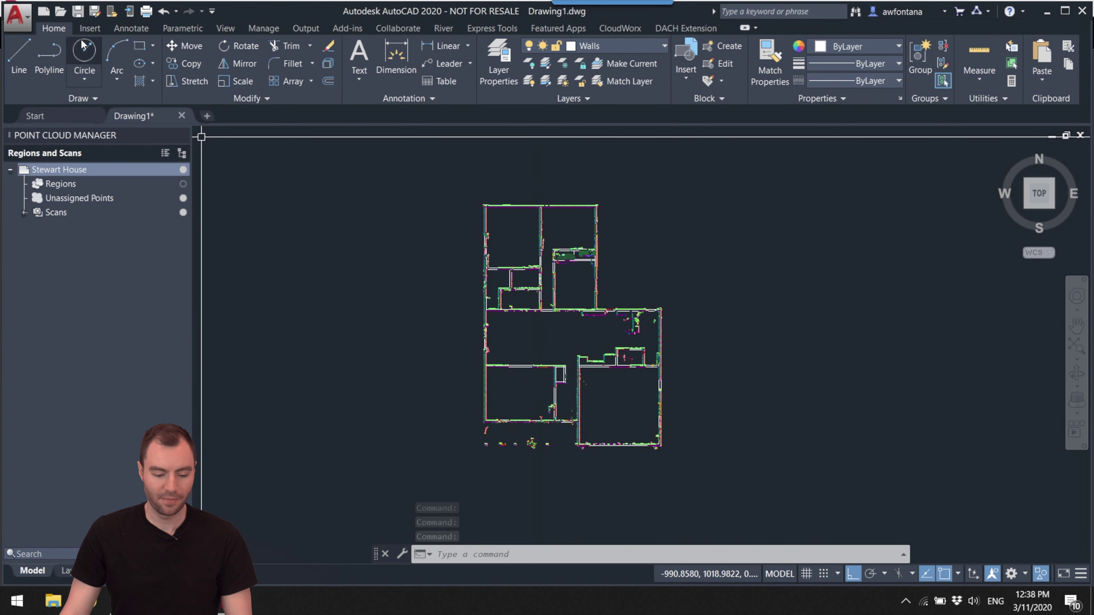
left_click(78, 12)
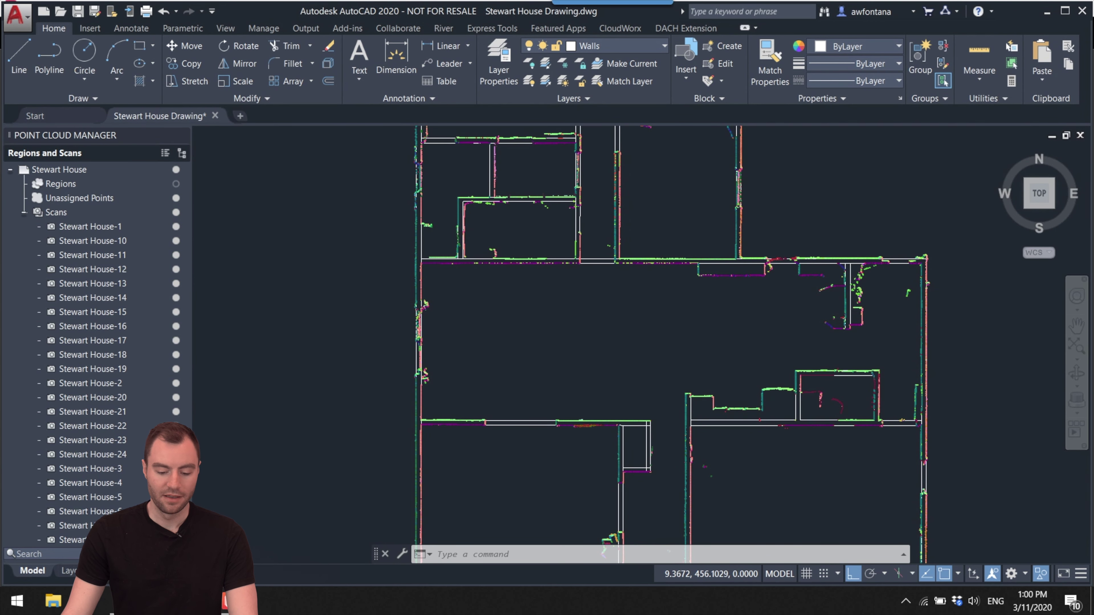
- Create a new layer named Door Guides and set its true color to RGB 109,237,18
middle_click_drag(629, 294, 559, 452)
scroll(560, 261, "up", 2)
middle_click_drag(469, 223, 538, 237)
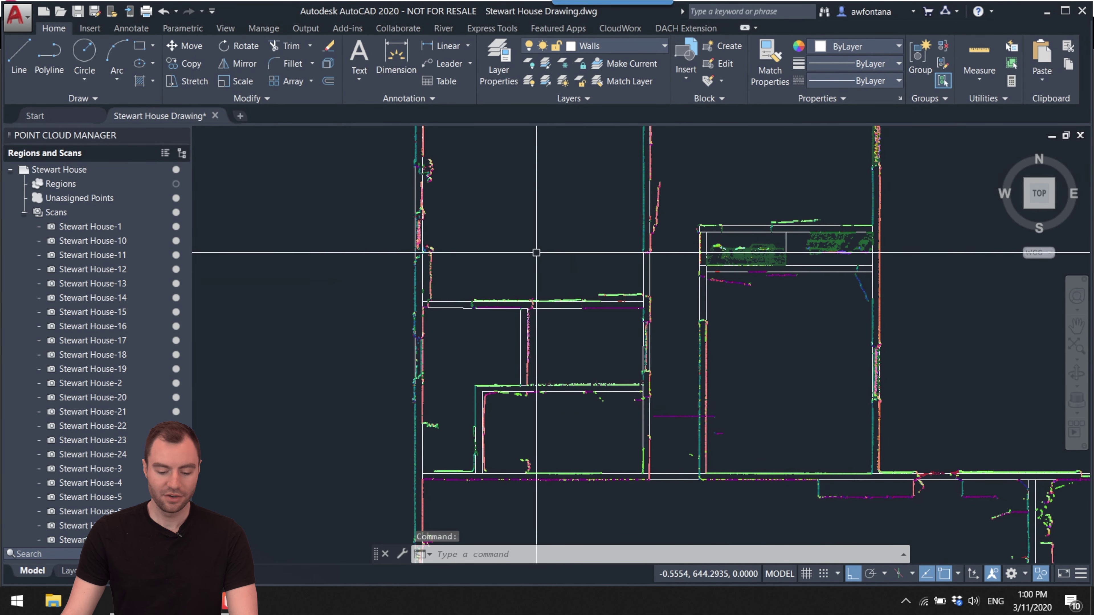
scroll(622, 331, "up", 3)
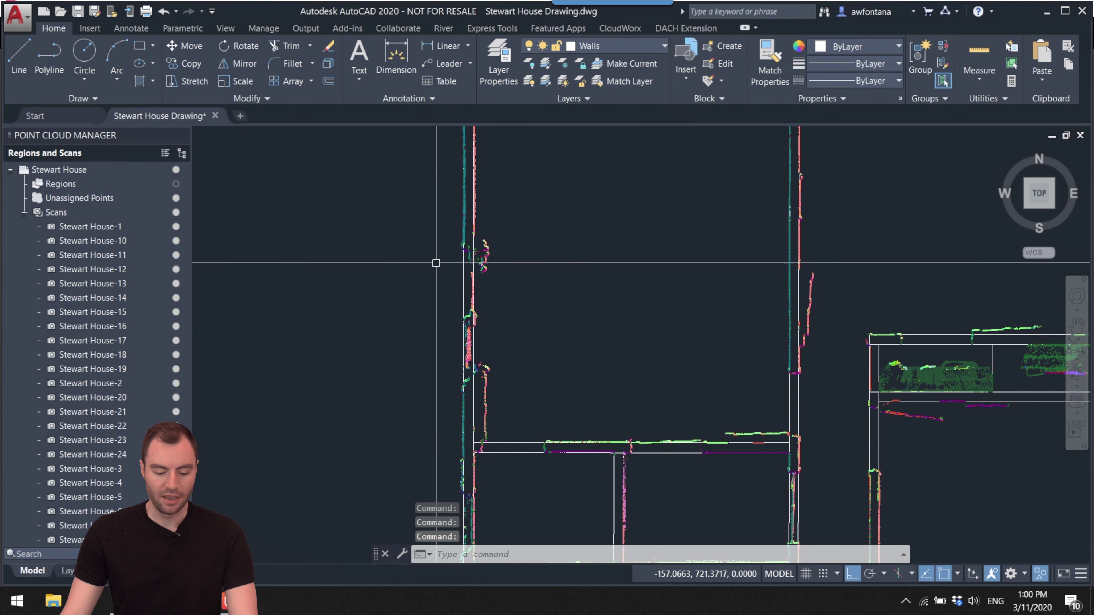
middle_click_drag(595, 325, 362, 205)
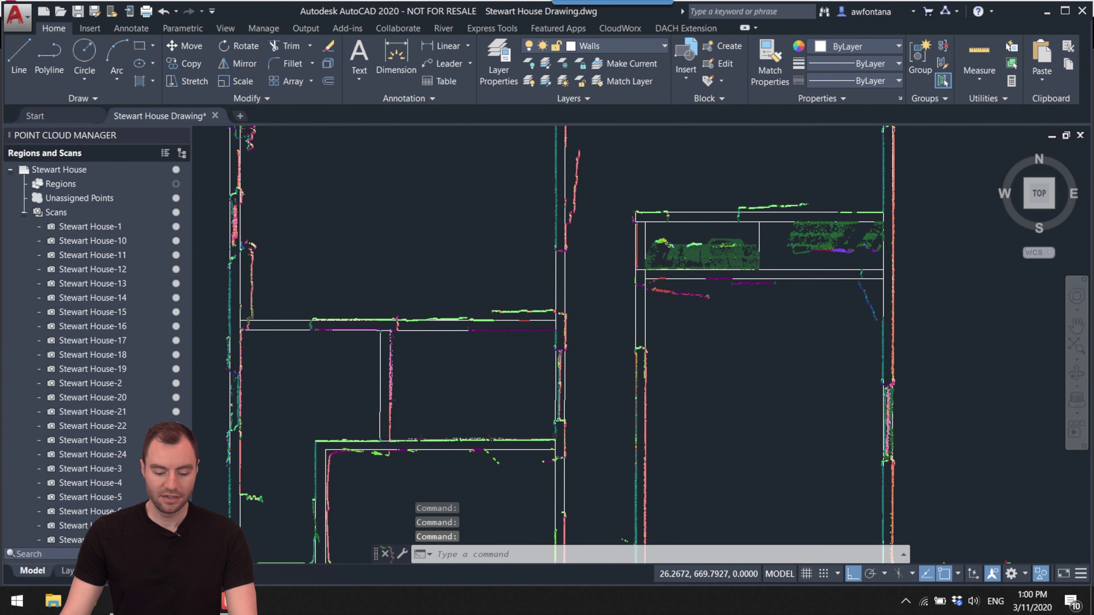
scroll(560, 271, "up", 5)
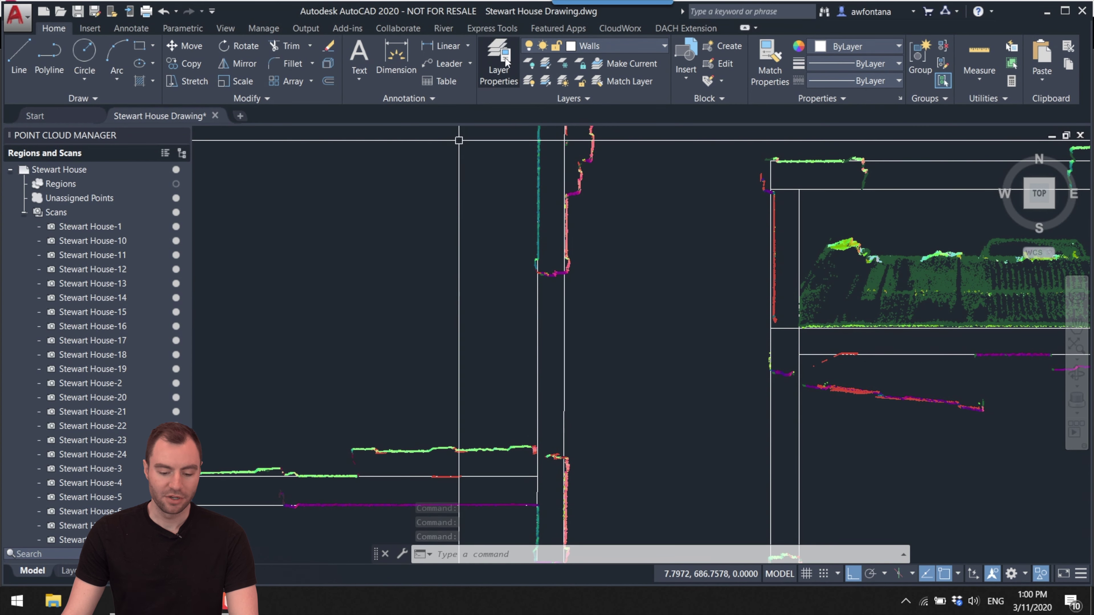
left_click(500, 63)
left_click(133, 68)
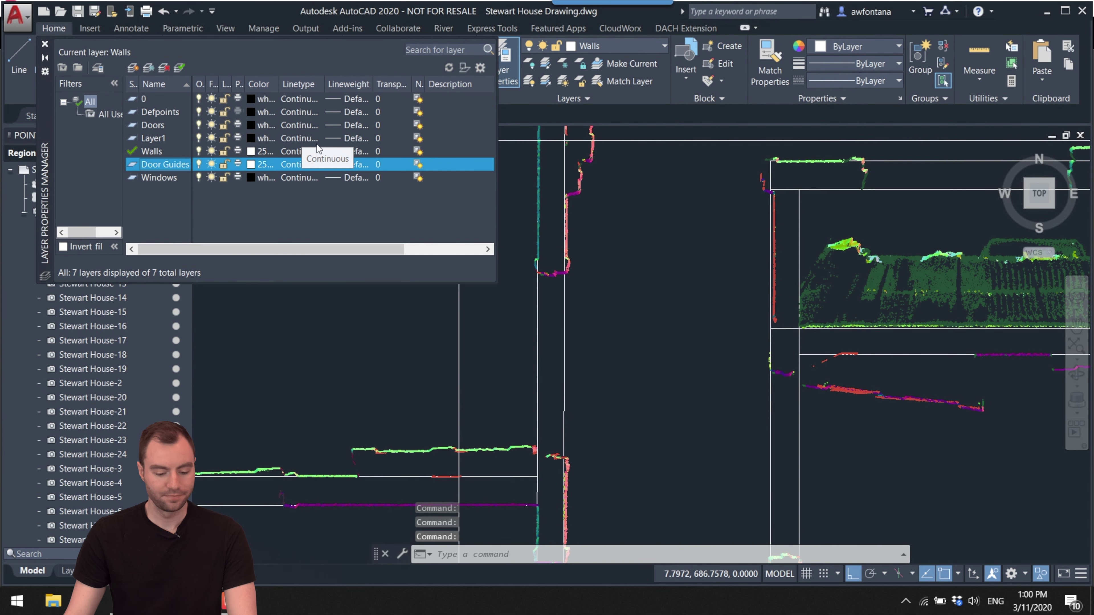
left_click(261, 166)
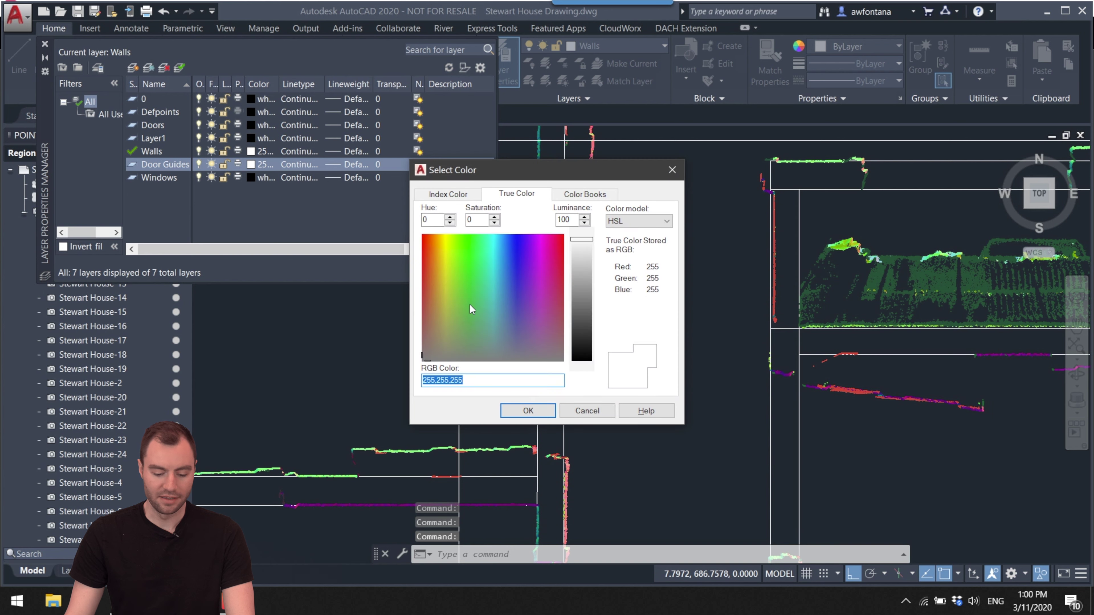
left_click(458, 258)
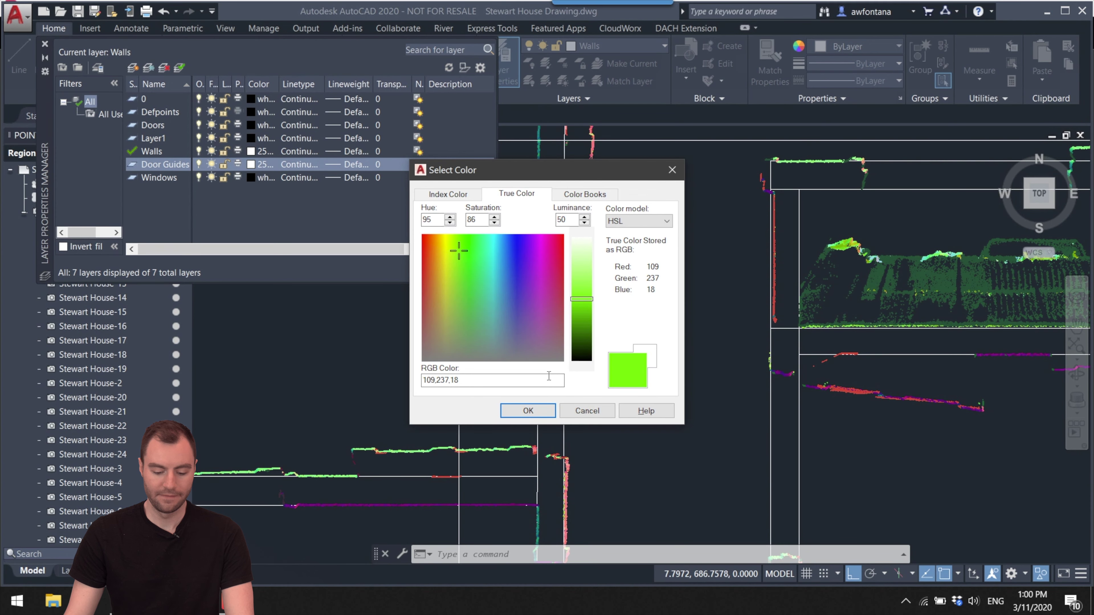
left_click(528, 411)
- Stretch both faces of the northeast closet's north wall west to the east face of the partition across the hallway
middle_click_drag(601, 206, 496, 333)
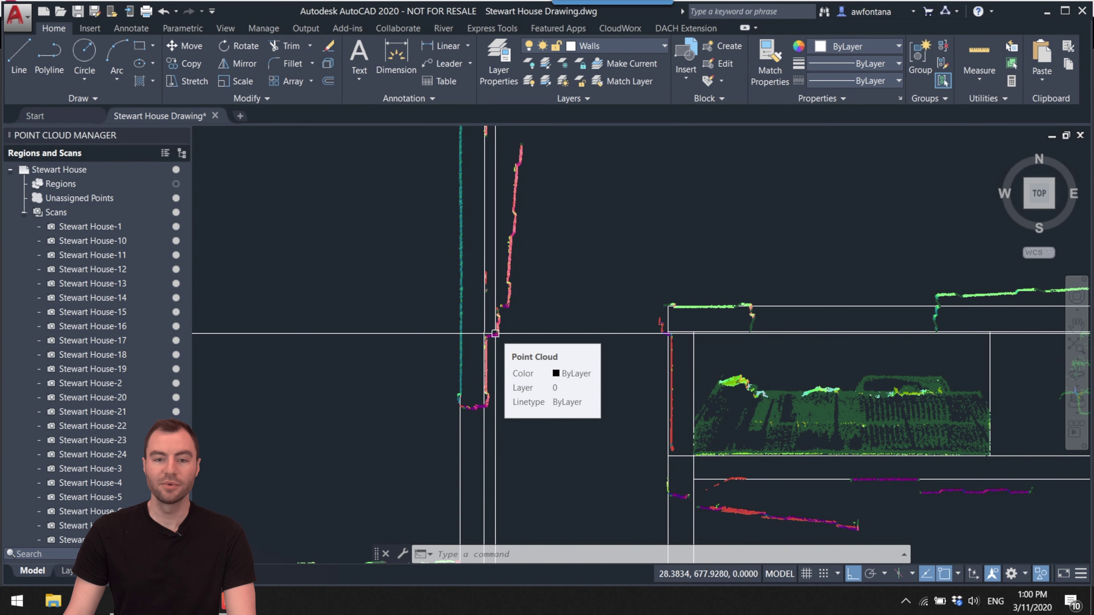
key("Escape")
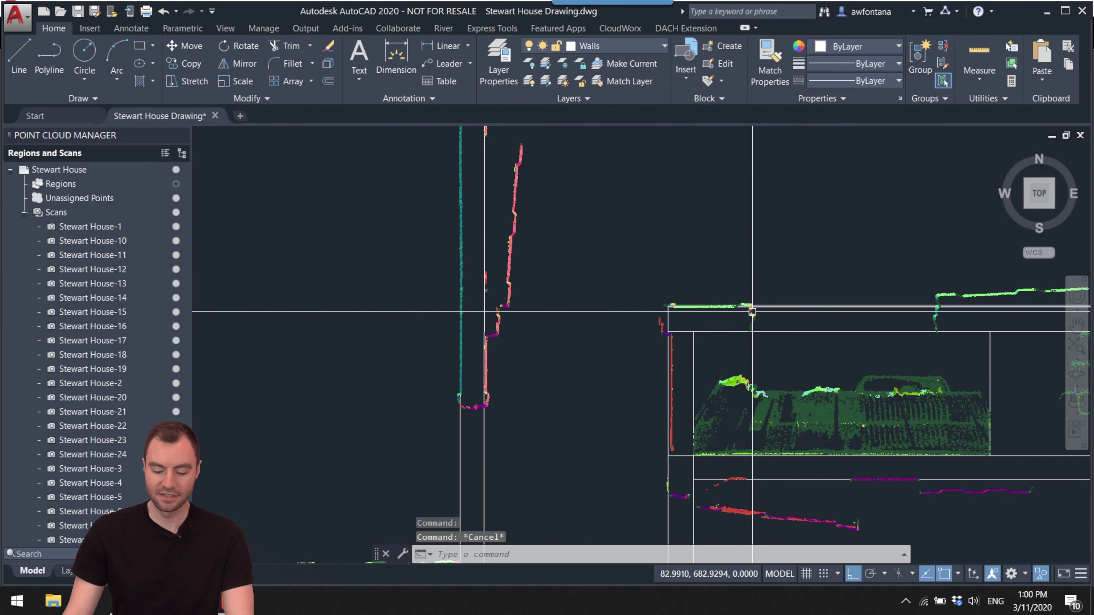
scroll(623, 311, "down", 5)
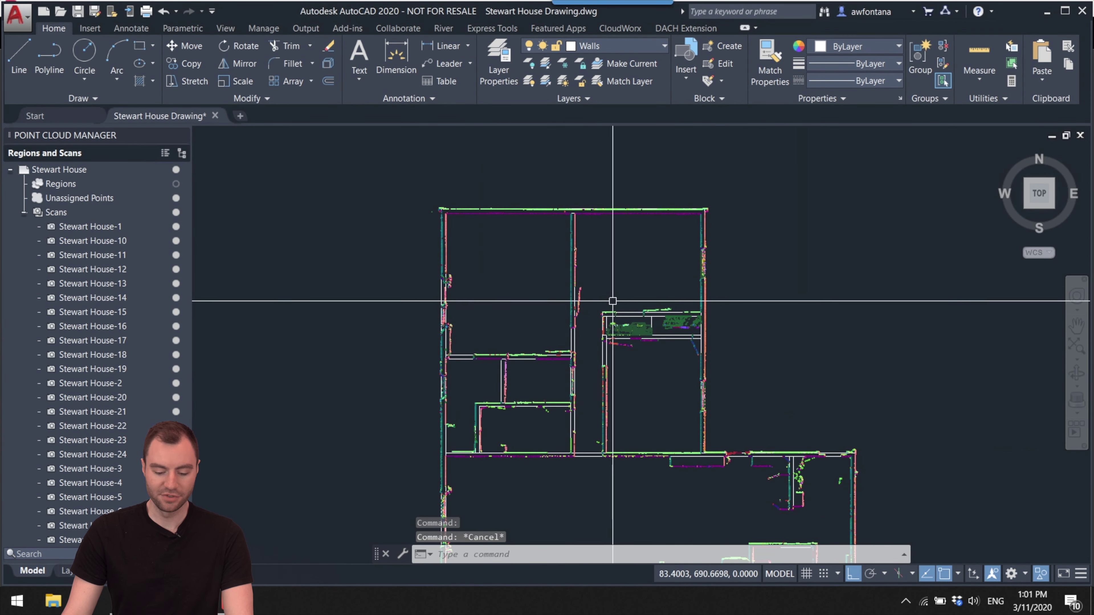
scroll(612, 301, "up", 5)
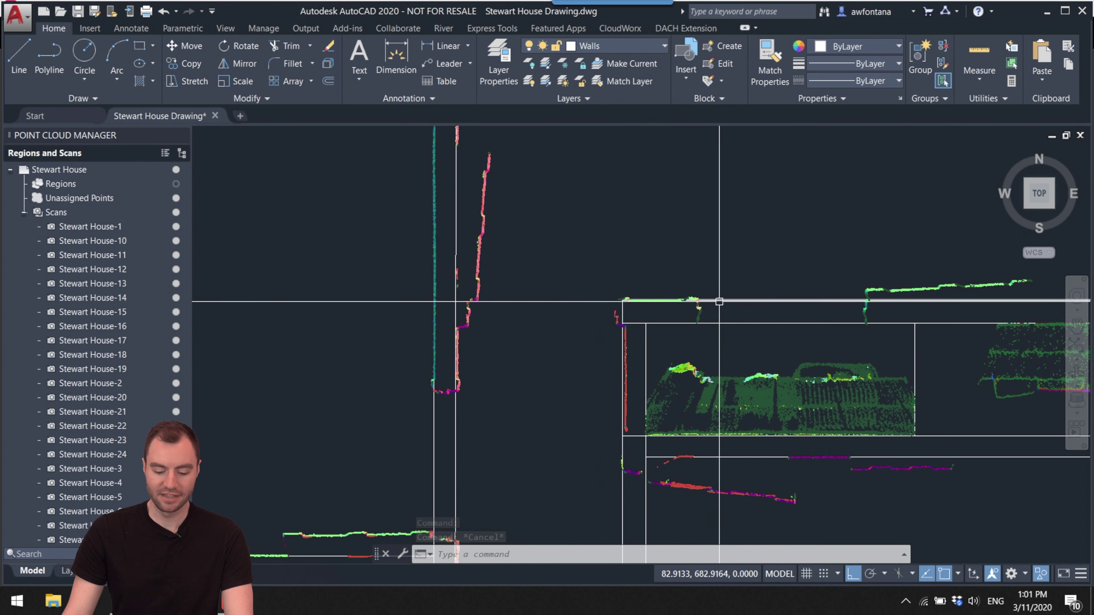
scroll(620, 297, "up", 3)
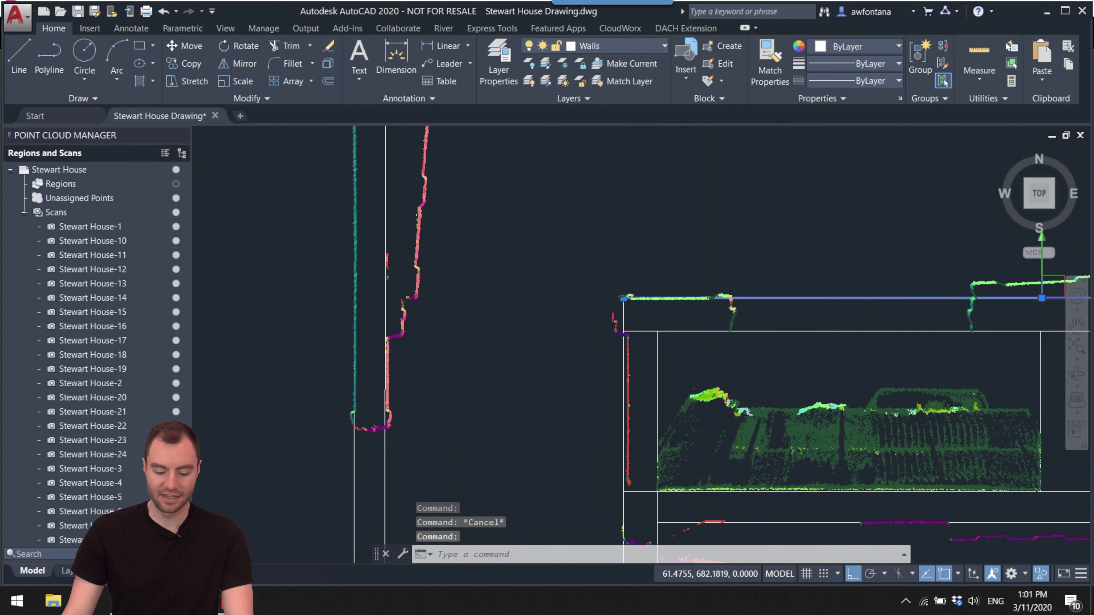
left_click(626, 295)
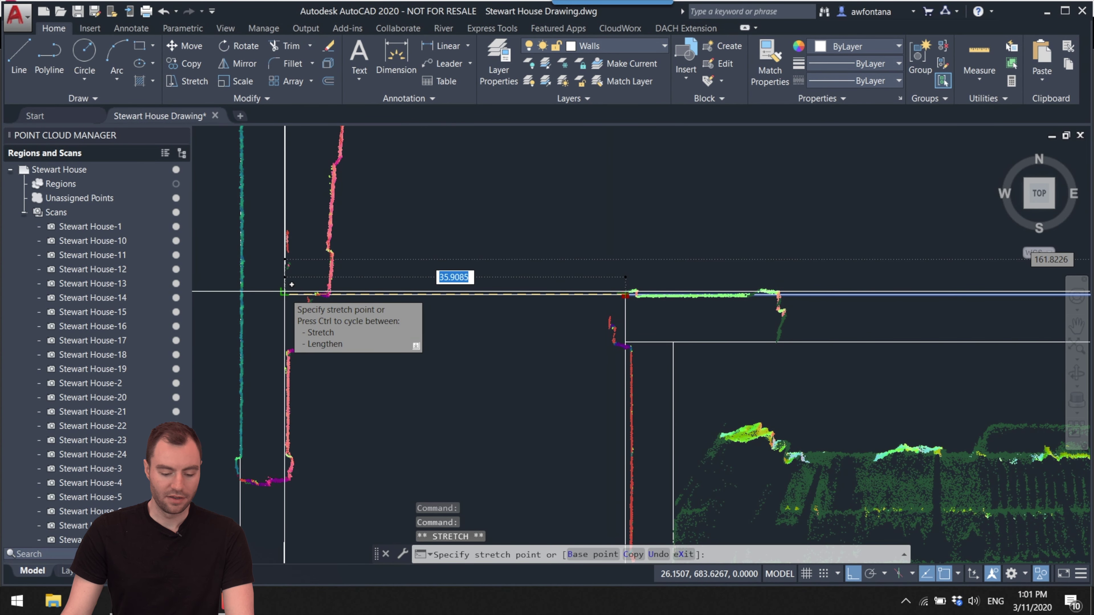
key("Escape")
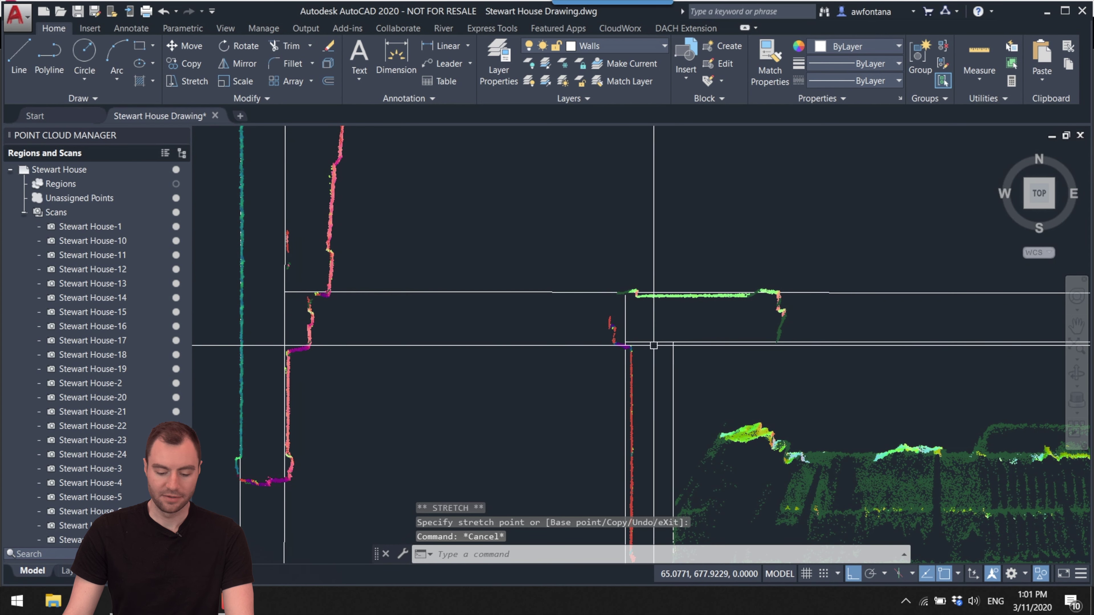
left_click(653, 343)
left_click(625, 343)
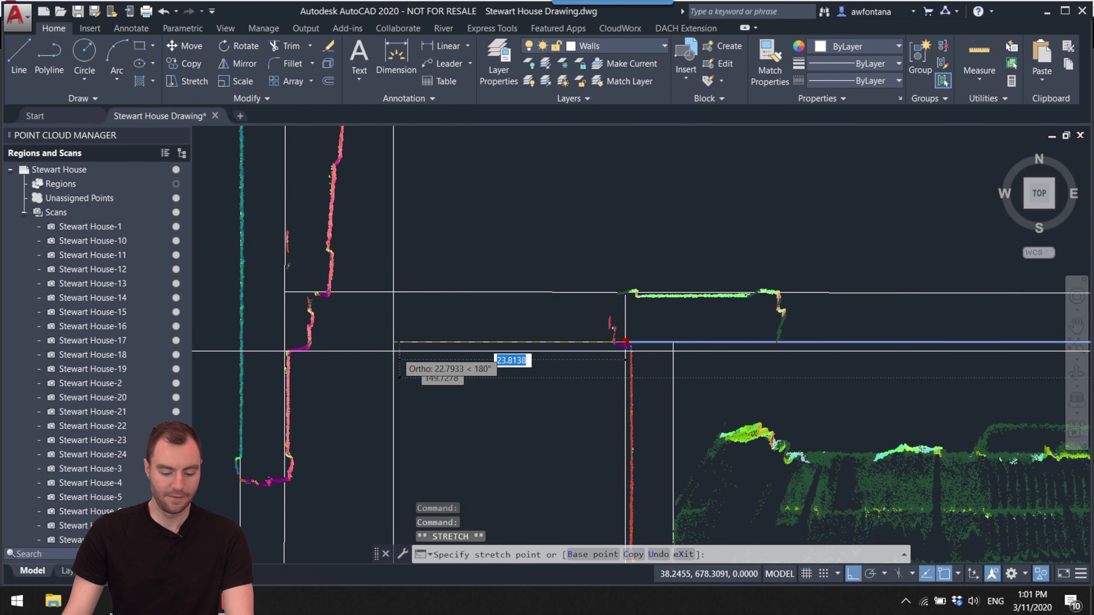
key("Escape")
- Examine the scan points at the hallway's door openings, comparing the jamb edges with the partition and closet wall lines
scroll(525, 337, "down", 2)
scroll(431, 299, "down", 4)
mouse_move(454, 303)
middle_mouse_down()
mouse_move(539, 261)
mouse_move(667, 270)
middle_mouse_up()
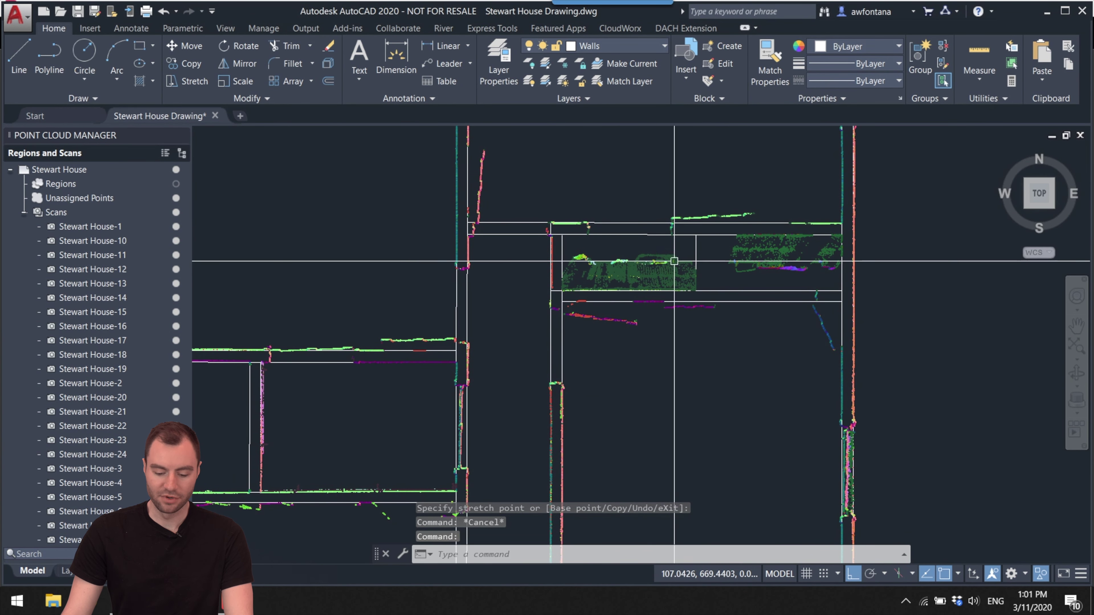
mouse_move(543, 350)
middle_mouse_down()
mouse_move(635, 334)
mouse_move(640, 311)
middle_mouse_up()
mouse_move(560, 384)
middle_mouse_down()
mouse_move(547, 386)
mouse_move(771, 386)
middle_mouse_up()
mouse_move(477, 377)
middle_mouse_down()
mouse_move(434, 286)
mouse_move(427, 343)
middle_mouse_up()
mouse_move(355, 281)
middle_mouse_down()
mouse_move(464, 349)
mouse_move(477, 390)
middle_mouse_up()
scroll(506, 298, "up", 4)
scroll(552, 326, "down", 3)
scroll(442, 318, "up", 3)
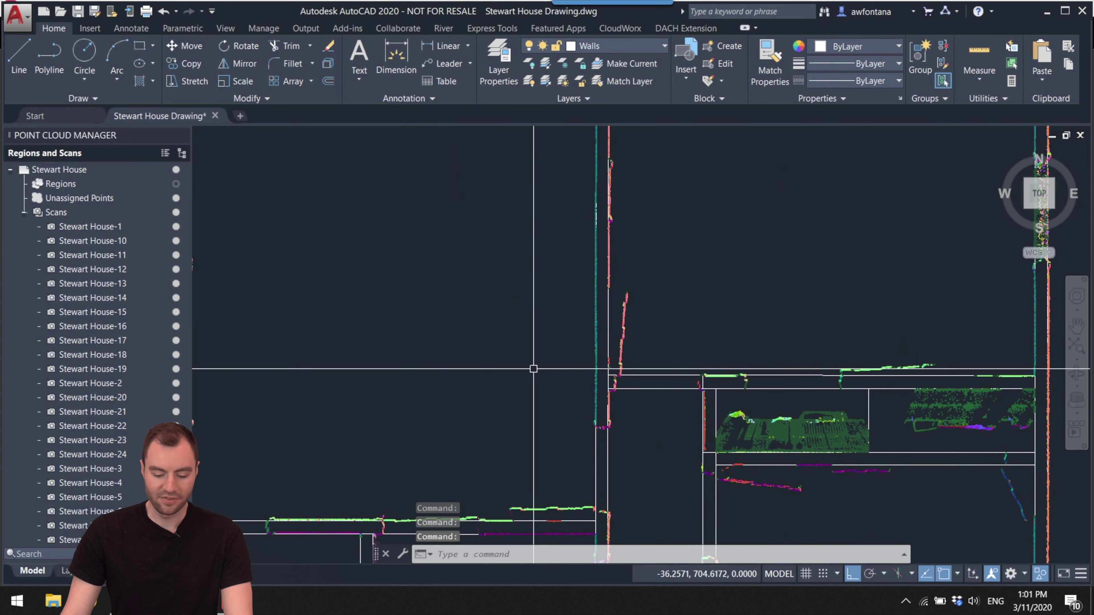
mouse_move(628, 435)
middle_mouse_down()
mouse_move(579, 342)
mouse_move(551, 354)
middle_mouse_up()
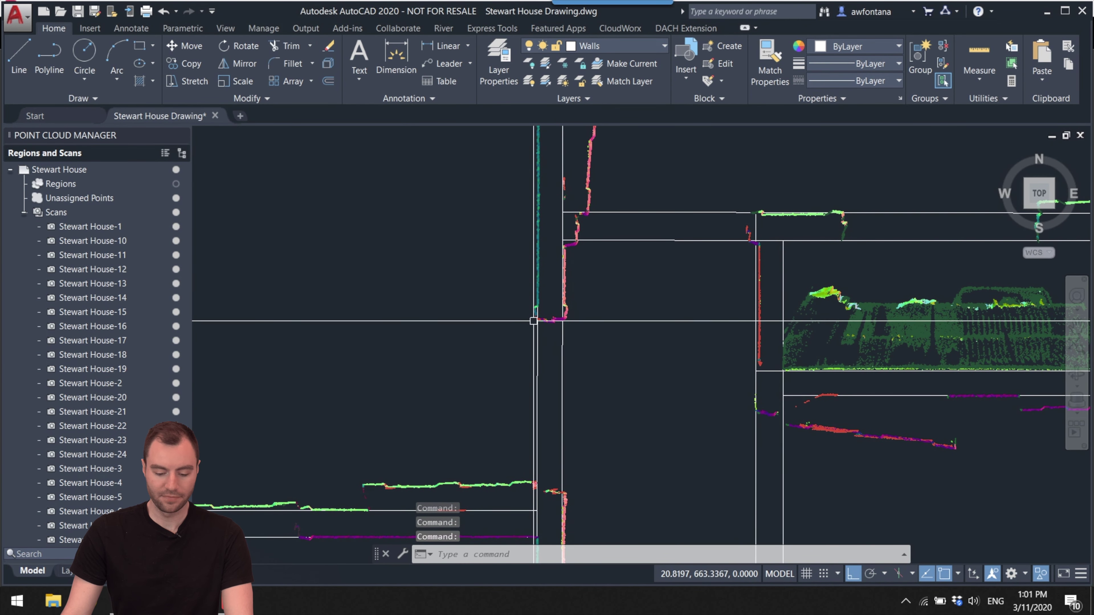
middle_click_drag(571, 419, 554, 300)
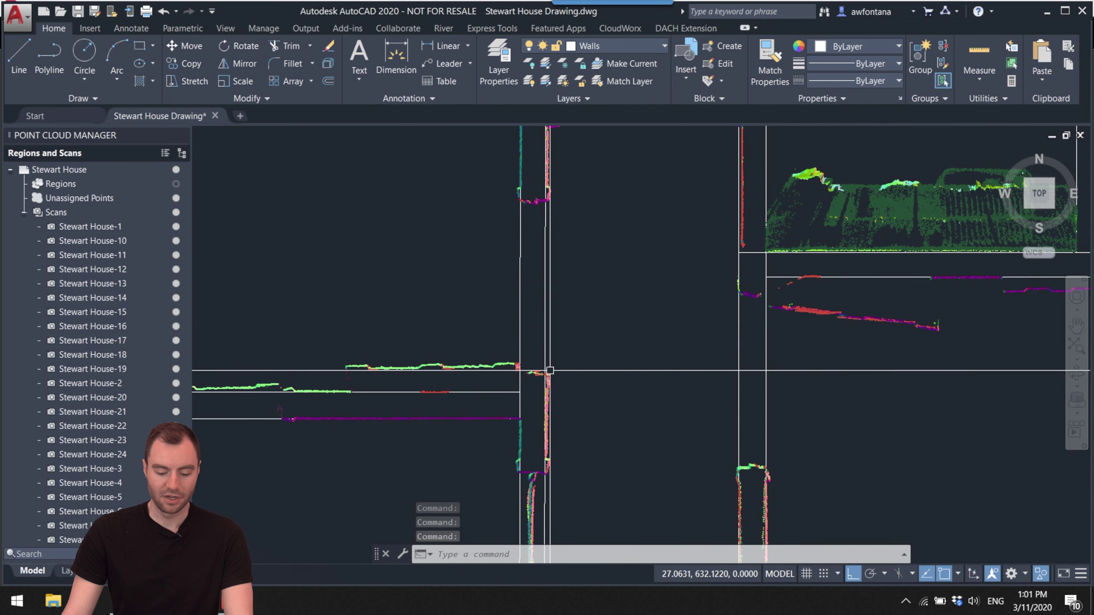
scroll(537, 368, "up", 5)
mouse_move(537, 367)
middle_mouse_down()
mouse_move(517, 380)
mouse_move(526, 386)
middle_mouse_up()
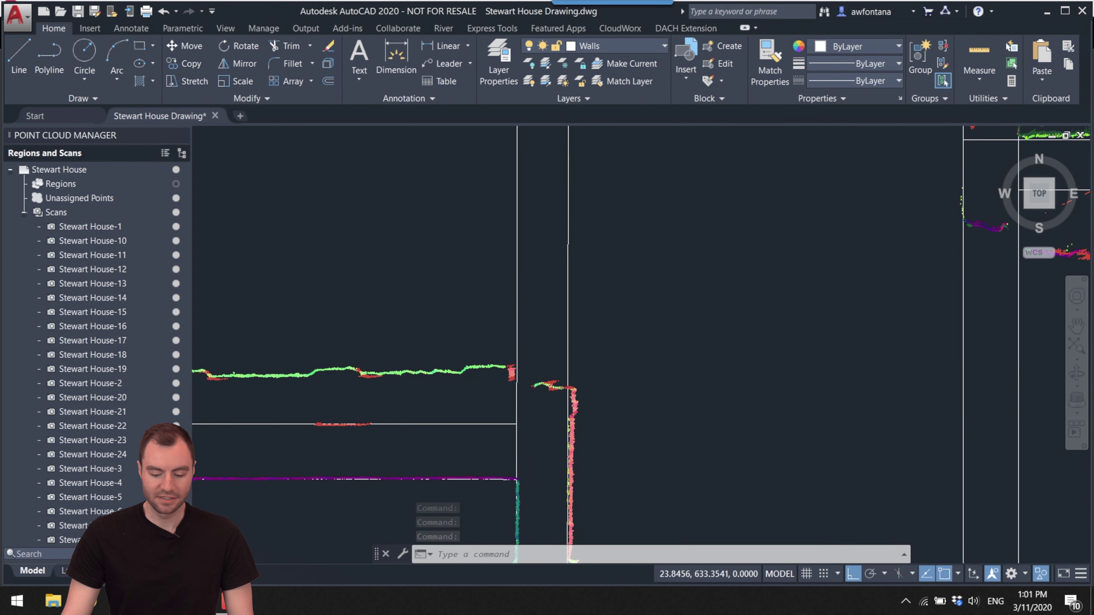
scroll(534, 369, "down", 3)
scroll(734, 330, "up", 3)
middle_click_drag(728, 298, 632, 313)
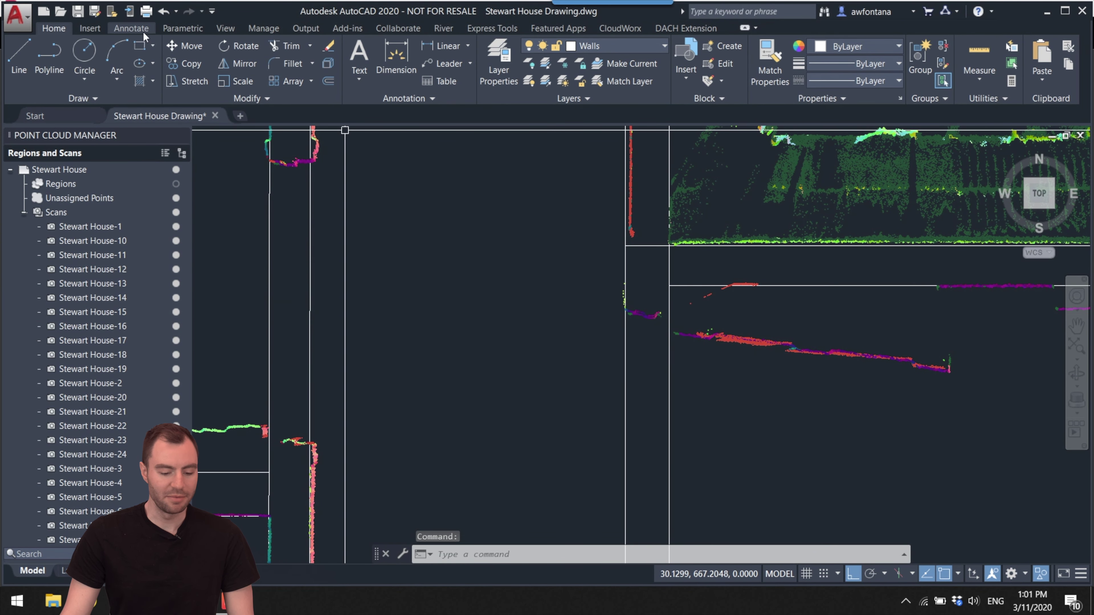
- Select the point cloud to bring up its visualization settings
left_click(753, 343)
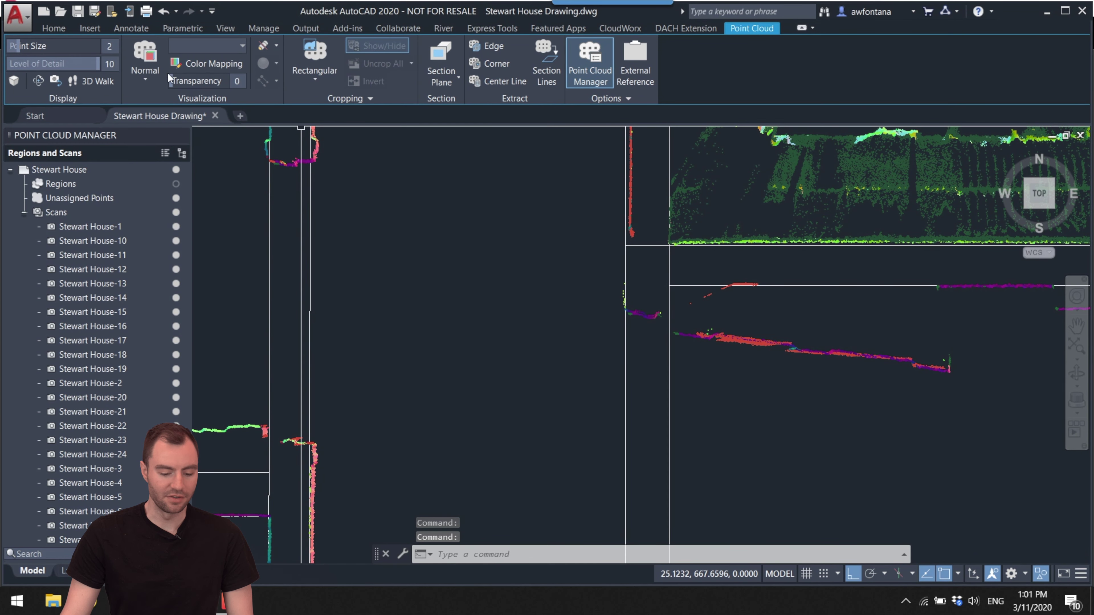
- Change the point cloud's stylization from Normal to Object Color
left_click(144, 72)
left_click(163, 130)
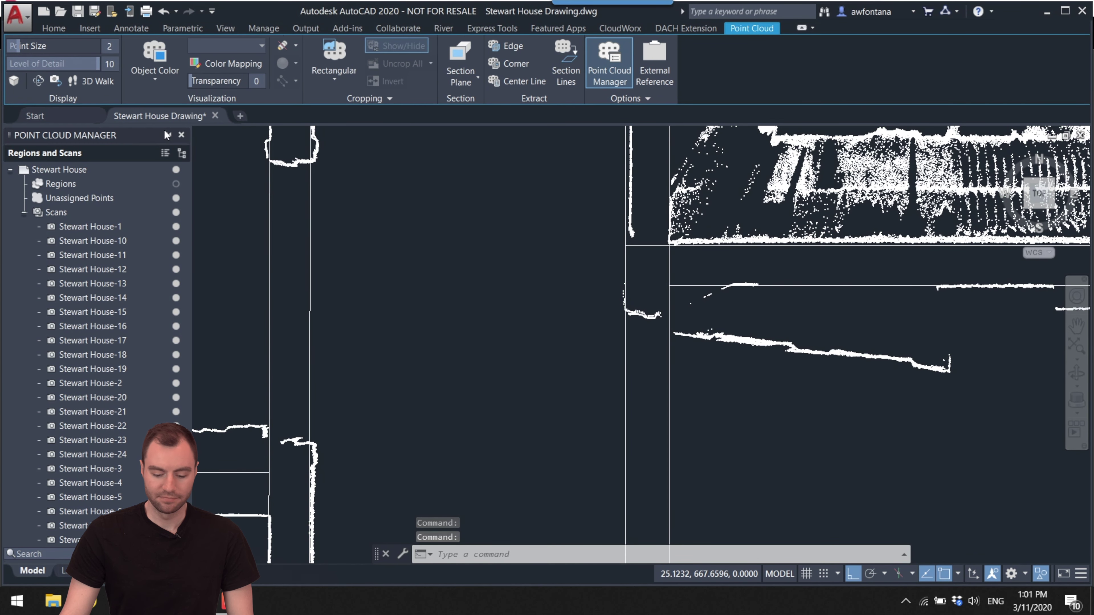
mouse_move(586, 317)
middle_mouse_down()
mouse_move(837, 232)
mouse_move(850, 269)
middle_mouse_up()
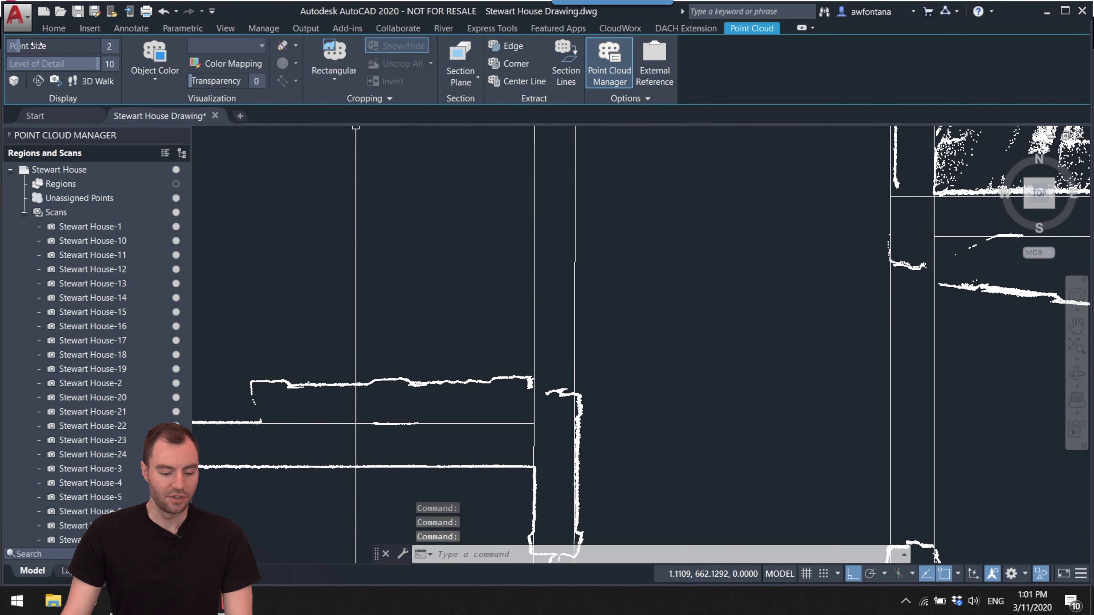
- Make Door Guides the current layer in the layer properties
left_click(54, 29)
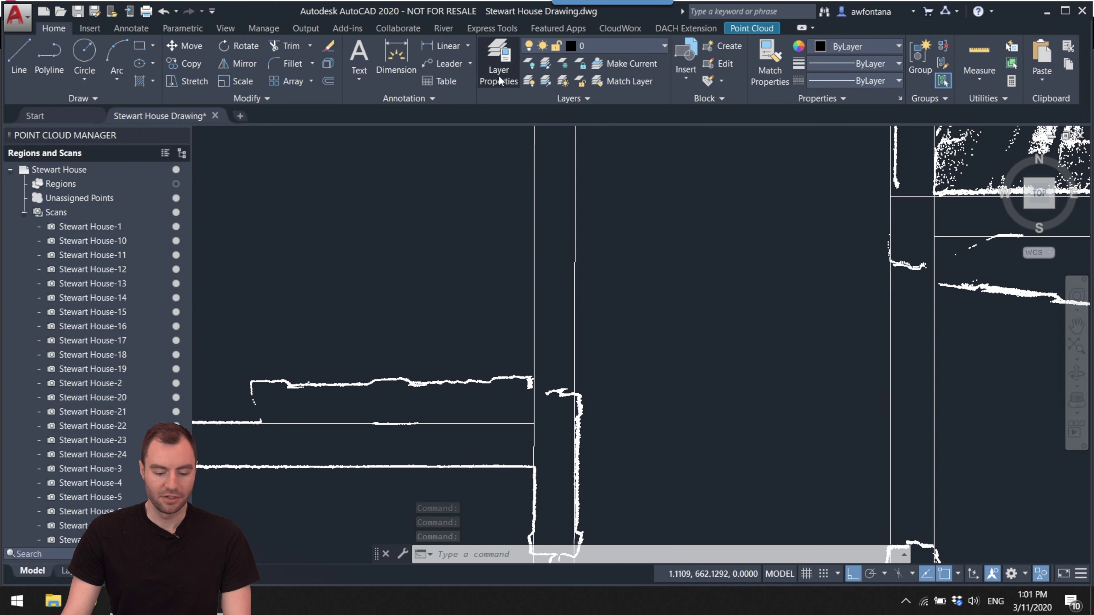
left_click(498, 64)
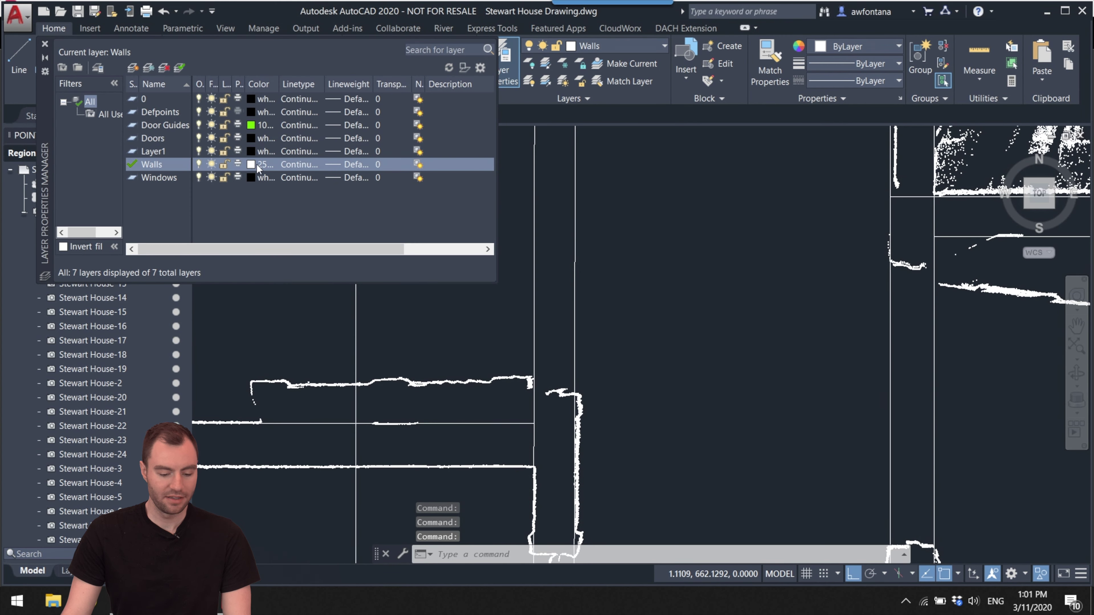
left_click(159, 126)
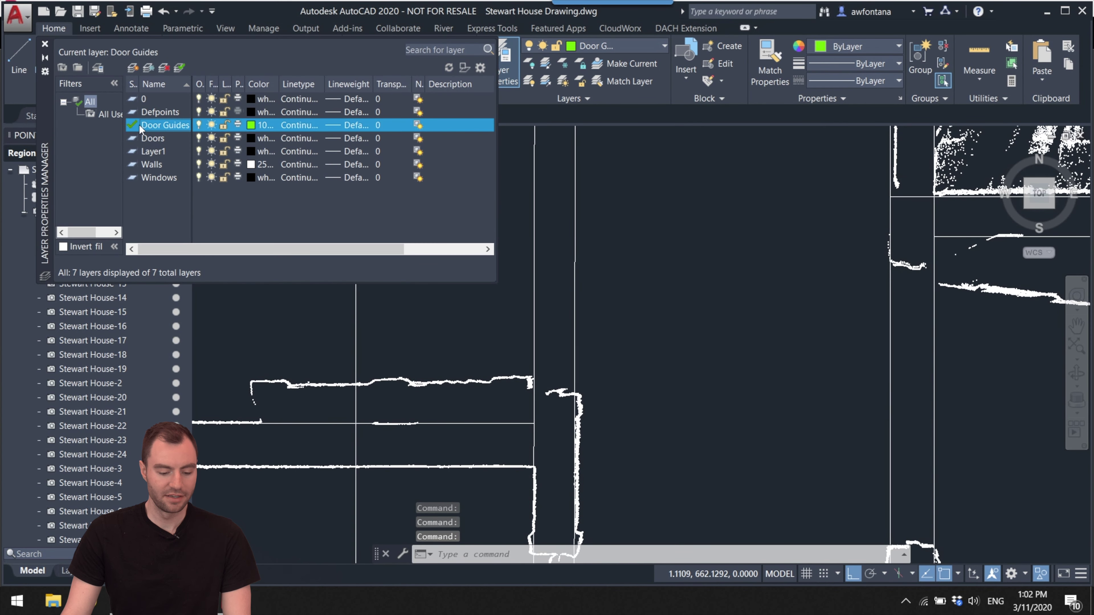
left_click(44, 44)
- Draw a horizontal door guide line across the vertical wall at the scanned jamb just above the closet corner
mouse_move(581, 332)
middle_mouse_down()
mouse_move(240, 298)
mouse_move(339, 261)
middle_mouse_up()
scroll(654, 367, "down", 2)
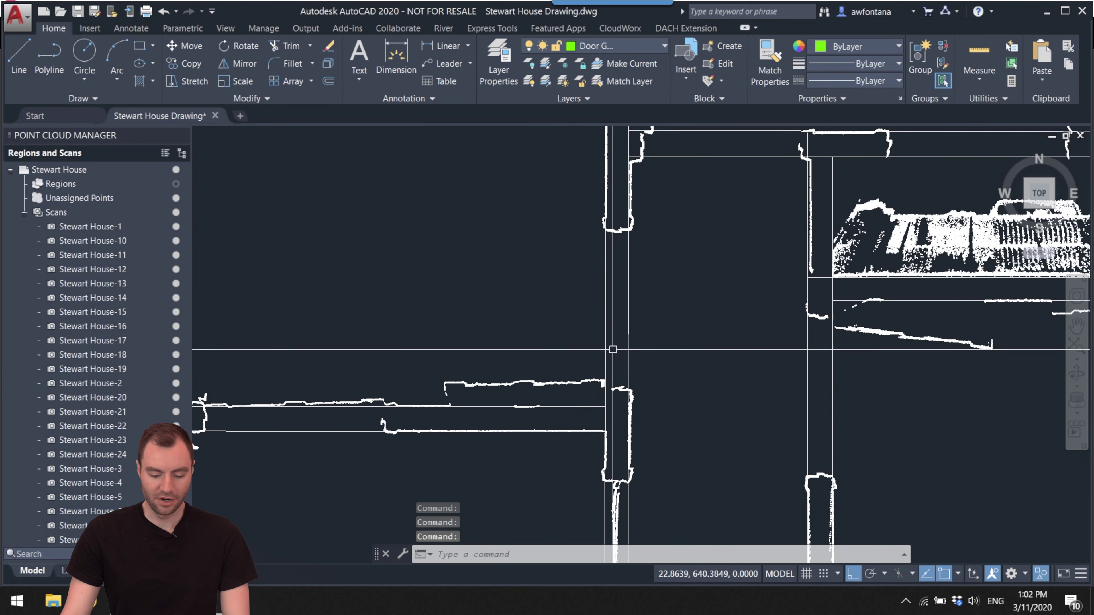
scroll(629, 391, "up", 3)
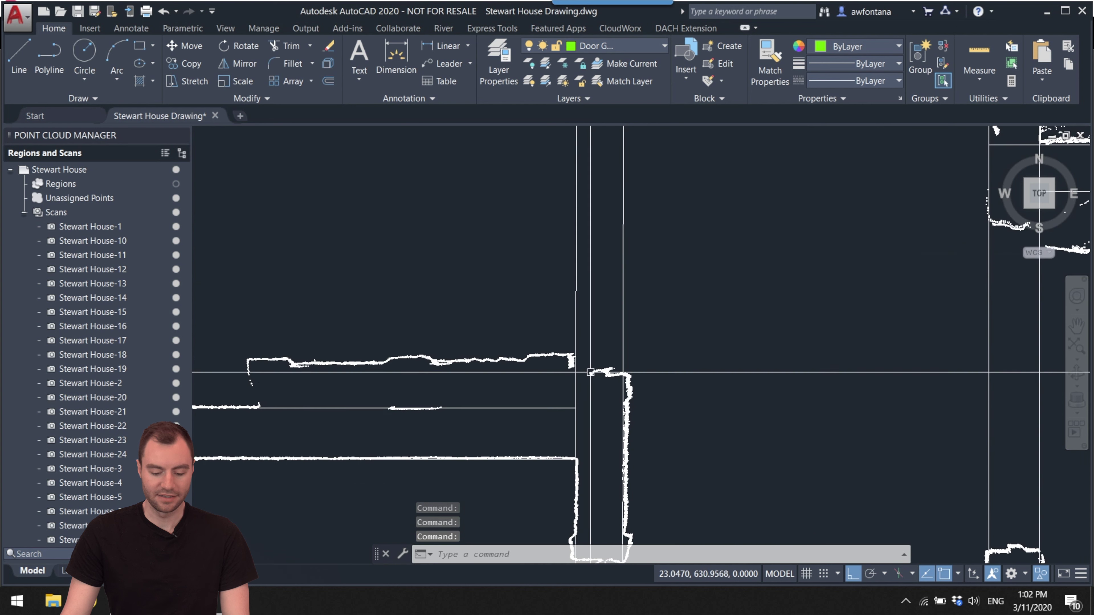
left_click(19, 56)
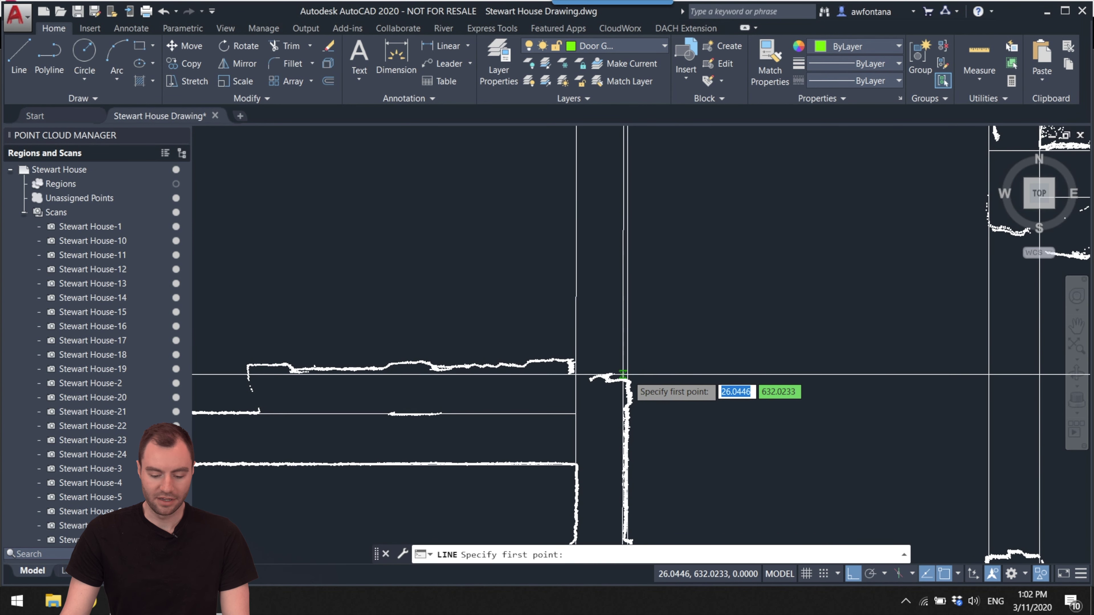
left_click(598, 377)
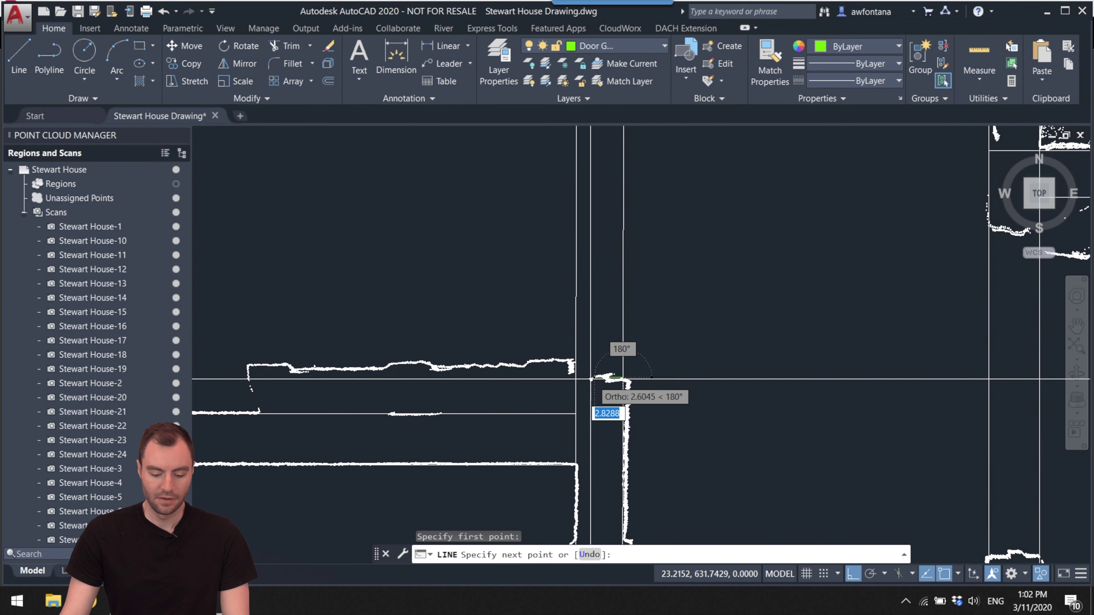
key("Escape")
- Draw a vertical door guide line across the horizontal wall at the jamb beside the upper-left open door
mouse_move(728, 377)
middle_mouse_down()
mouse_move(593, 350)
mouse_move(464, 435)
middle_mouse_up()
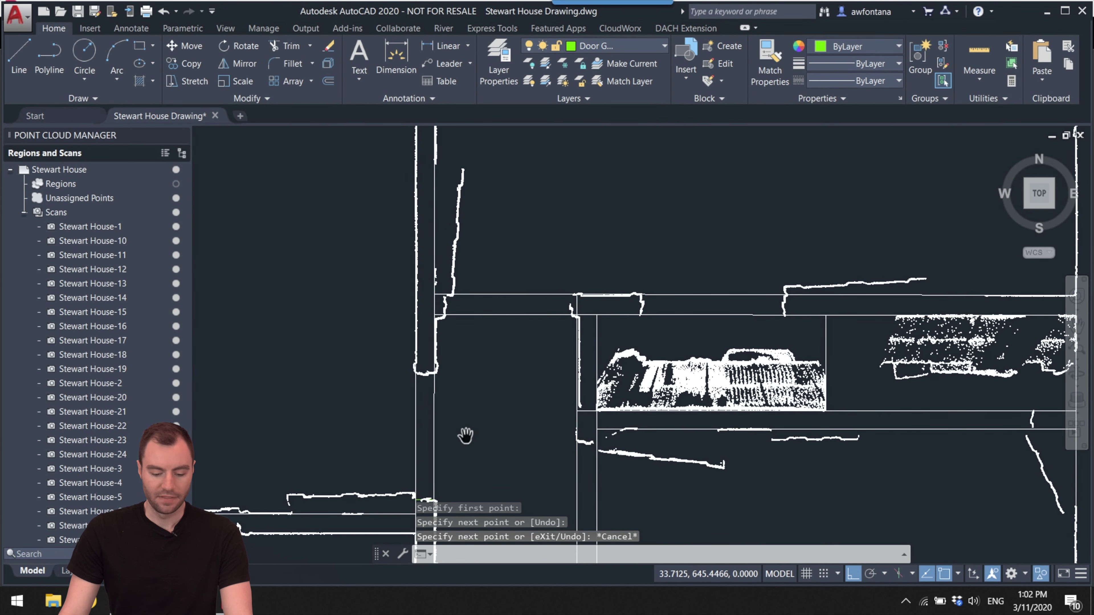
scroll(431, 259, "up", 4)
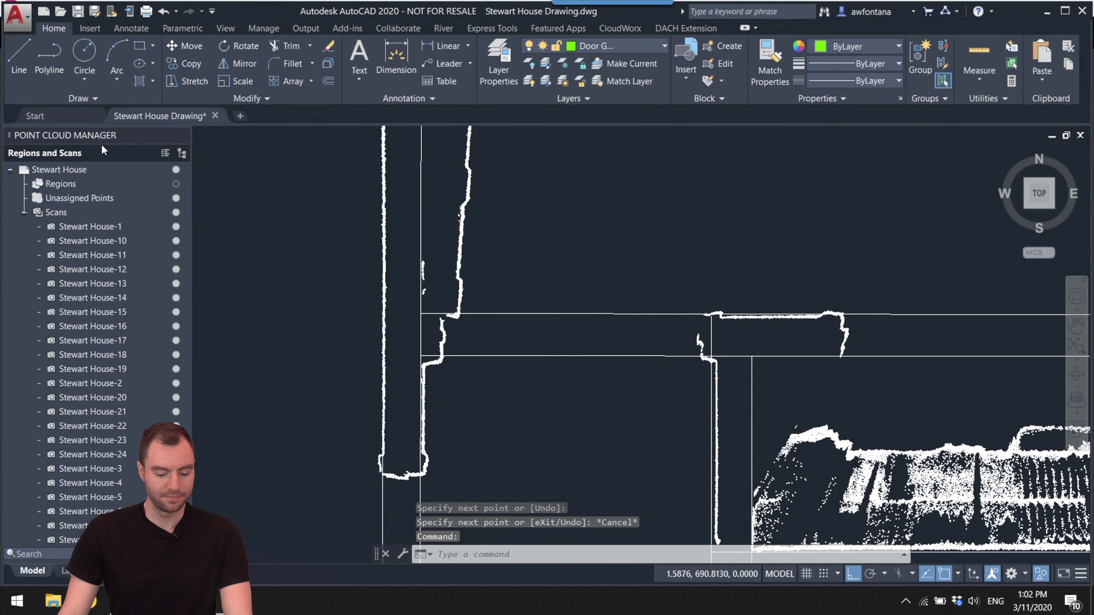
type("l")
key("Return")
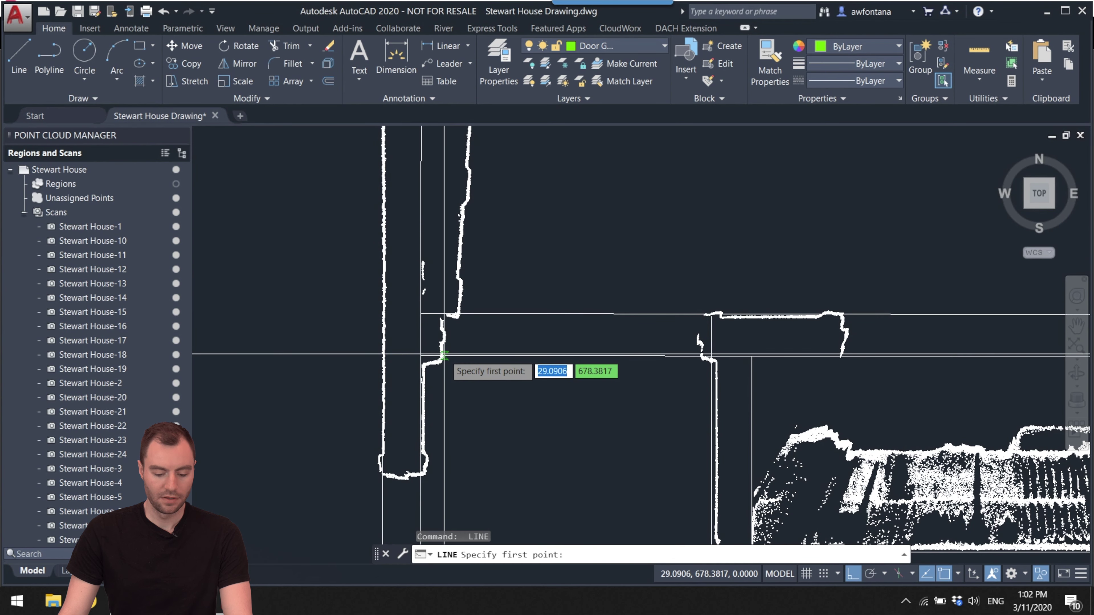
left_click(444, 354)
left_click(443, 315)
key("Return")
- Draw a vertical guide line about 5.1 units long across the same wall at the hinge jamb of the next open door
key("Return")
middle_click_drag(574, 325, 626, 355)
scroll(625, 355, "up", 2)
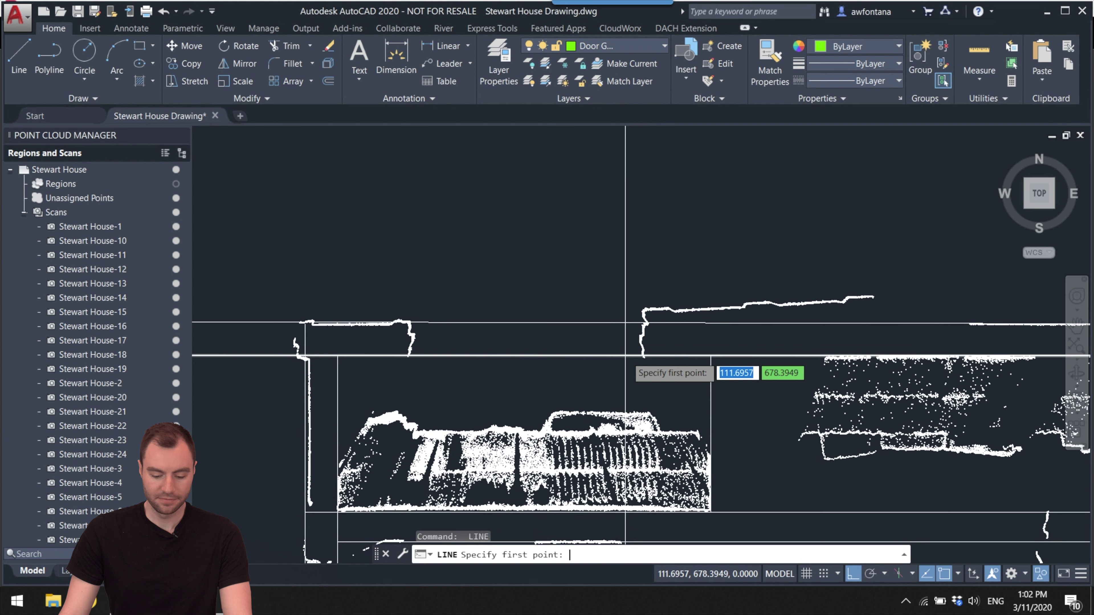
left_click(642, 355)
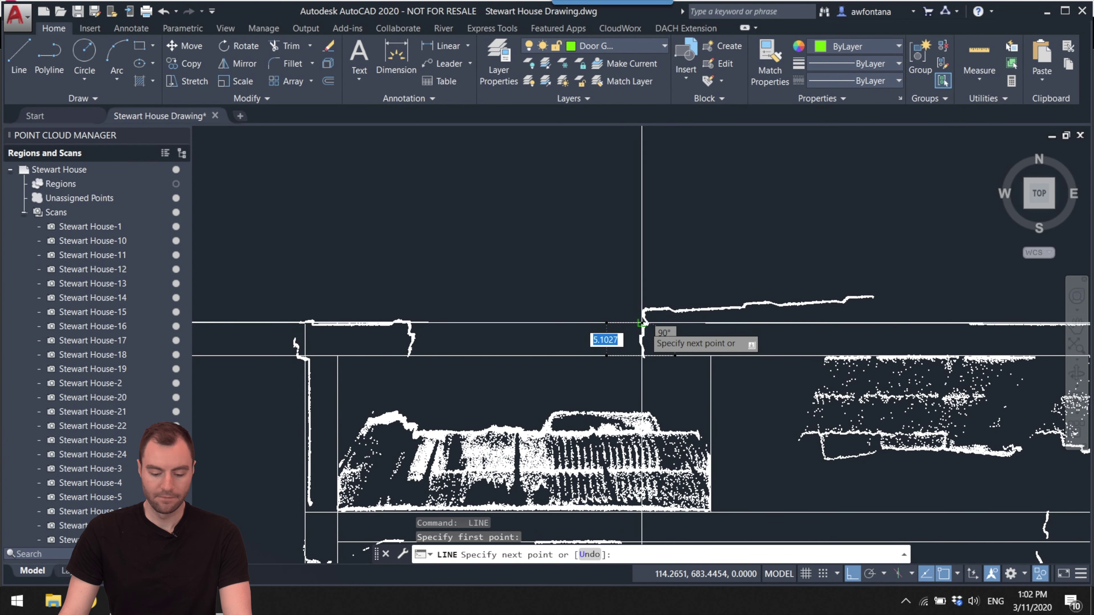
left_click(641, 323)
key("Escape")
- Draw a horizontal door guide line across the end of the hallway wall, at the jamb beside the slanted open door
scroll(640, 323, "down", 3)
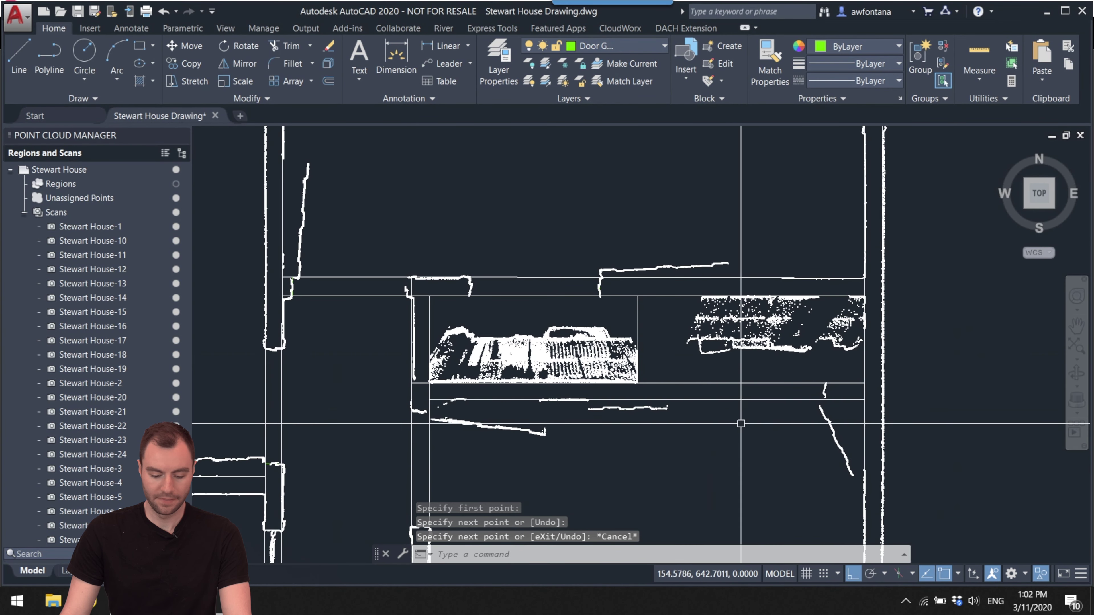
middle_click_drag(697, 422, 783, 340)
scroll(479, 344, "up", 4)
key("Return")
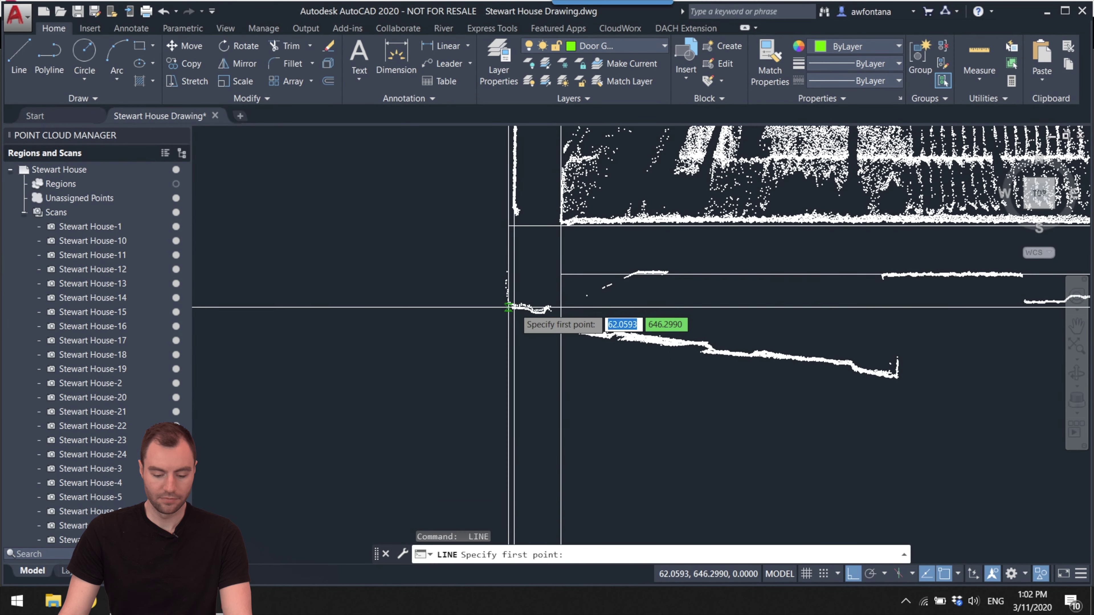
left_click(508, 306)
left_click(551, 306)
key("Escape")
- Draw a vertical door guide line across the horizontal wall at the jamb of the far-left room's open door
scroll(554, 307, "down", 3)
middle_click_drag(259, 341, 525, 332)
mouse_move(357, 331)
middle_mouse_down()
mouse_move(696, 325)
mouse_move(452, 337)
middle_mouse_up()
scroll(452, 338, "up", 2)
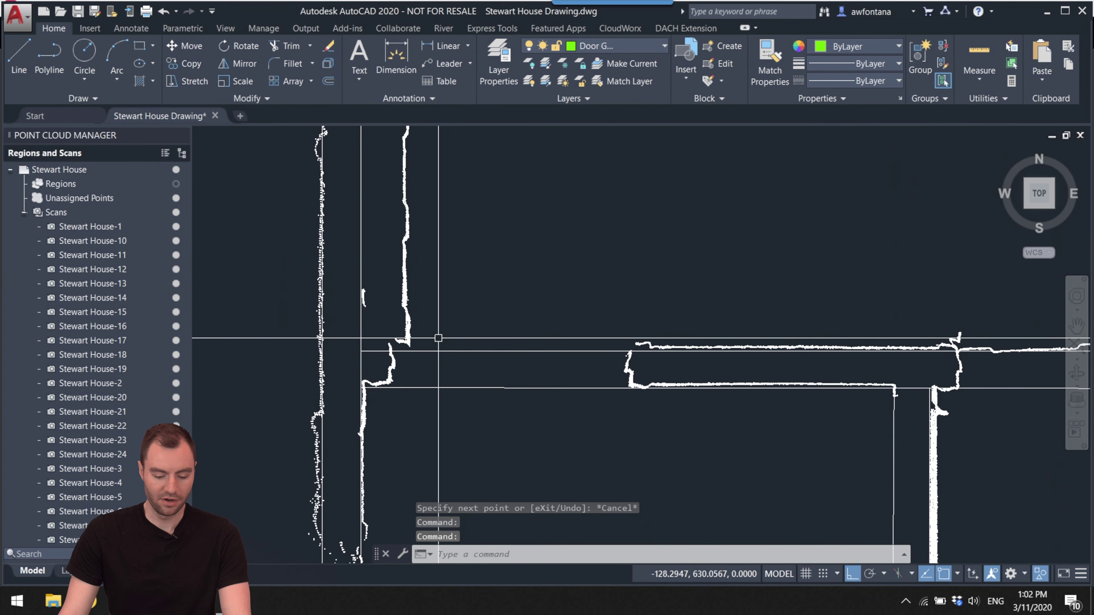
key("Return")
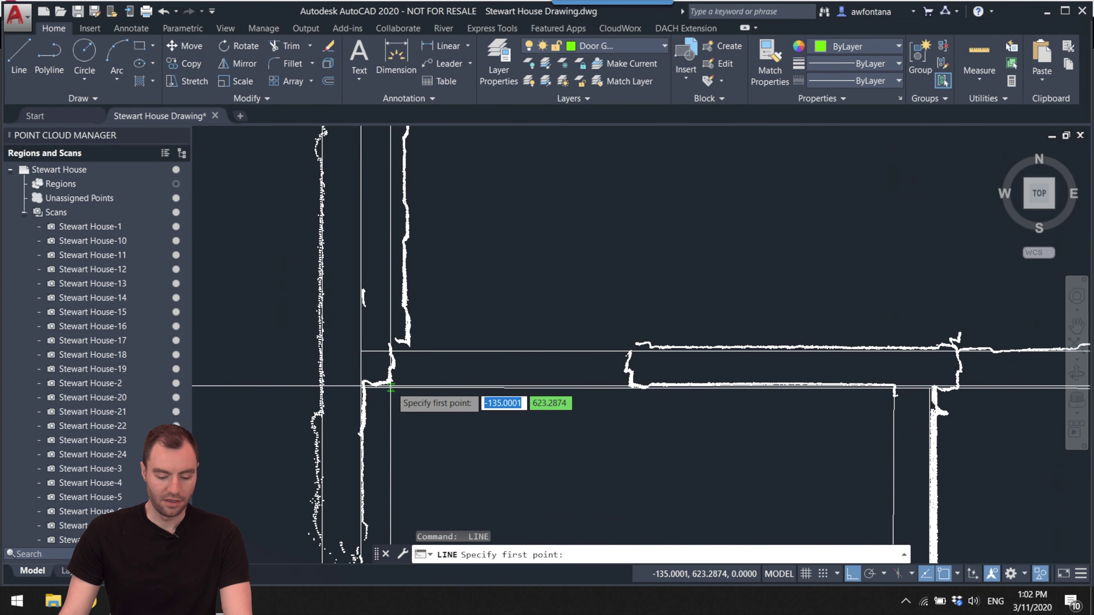
left_click(393, 385)
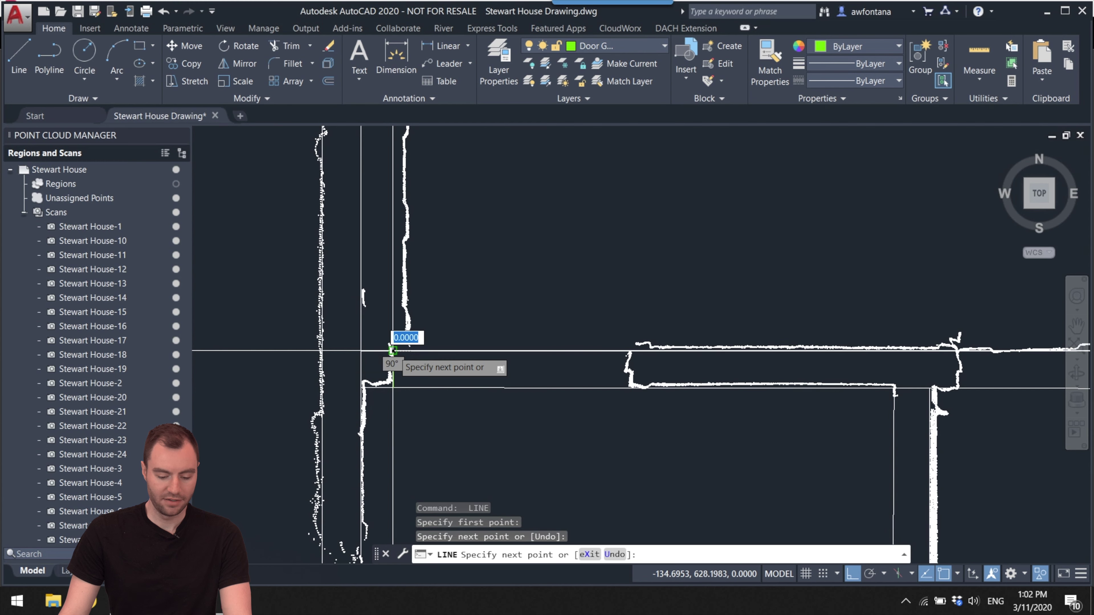
key("Escape")
- Hide the Stewart House point cloud to check the new door guide, show it again, and inspect the closet opening
mouse_move(526, 325)
middle_mouse_down()
mouse_move(513, 353)
mouse_move(453, 332)
mouse_move(438, 313)
mouse_move(461, 318)
middle_mouse_up()
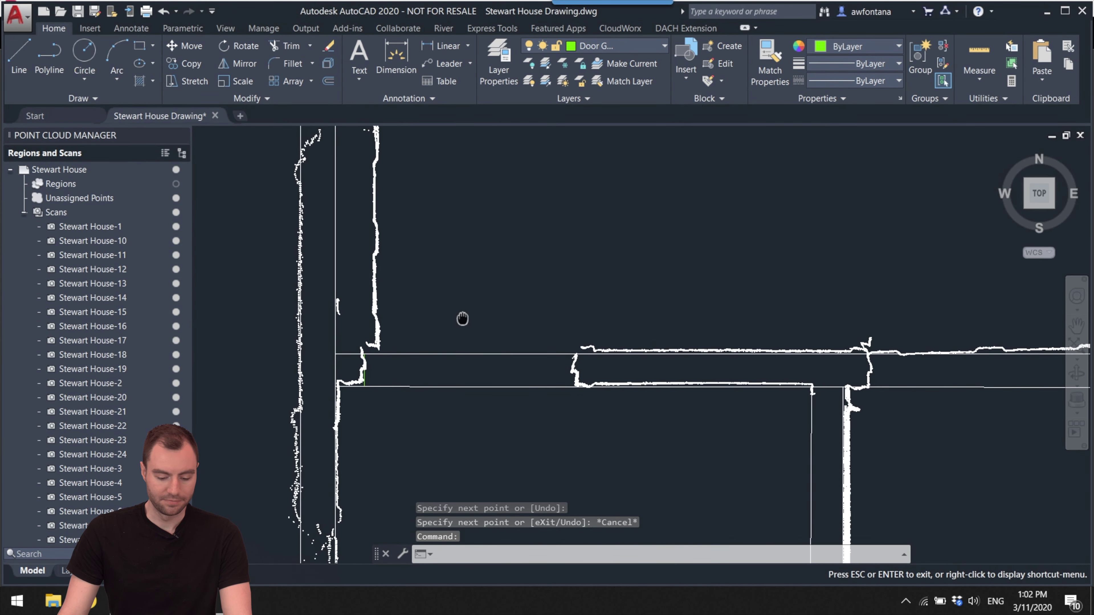
left_click(176, 169)
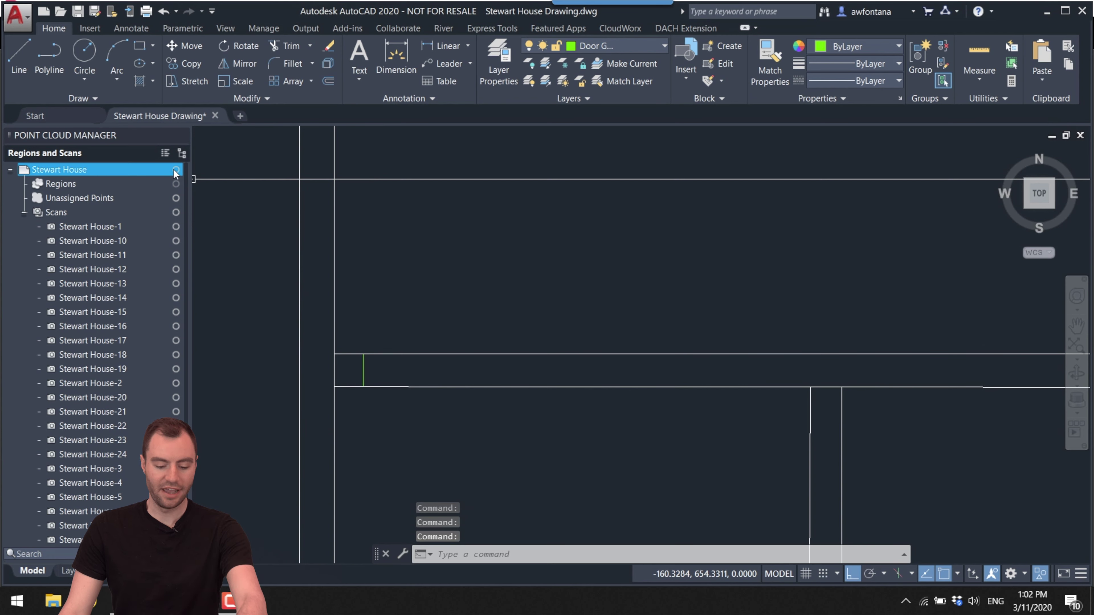
left_click(175, 170)
scroll(496, 276, "down", 3)
middle_click_drag(506, 257, 496, 272)
scroll(694, 319, "up", 5)
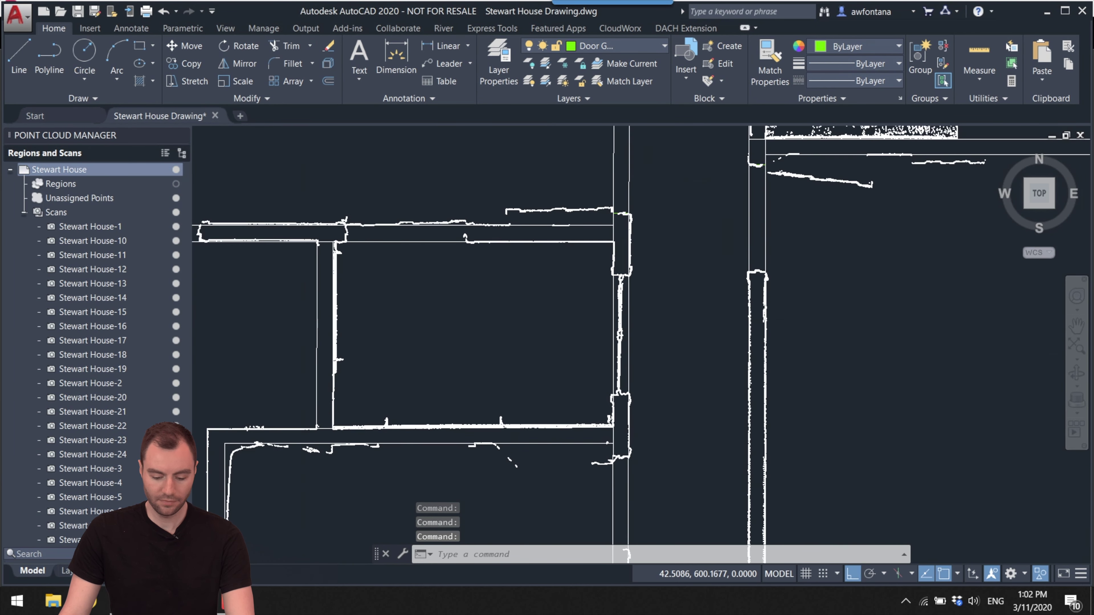
scroll(614, 360, "up", 2)
middle_click_drag(614, 360, 627, 384)
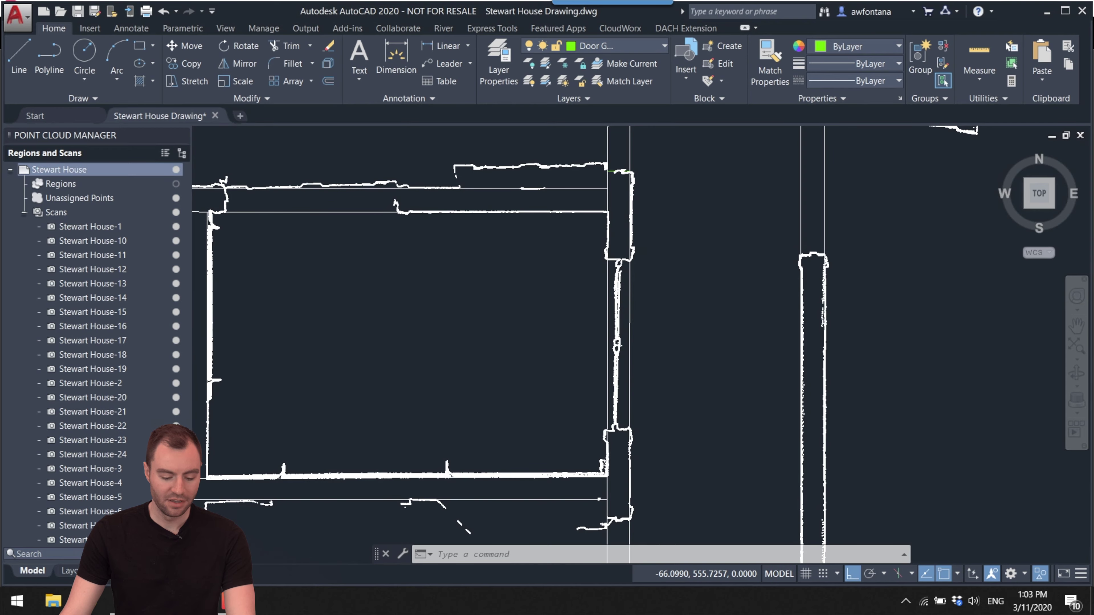
- Switch to JetStream Viewer and enter the scan setup seen through the open bedroom doorway
key("alt+Tab")
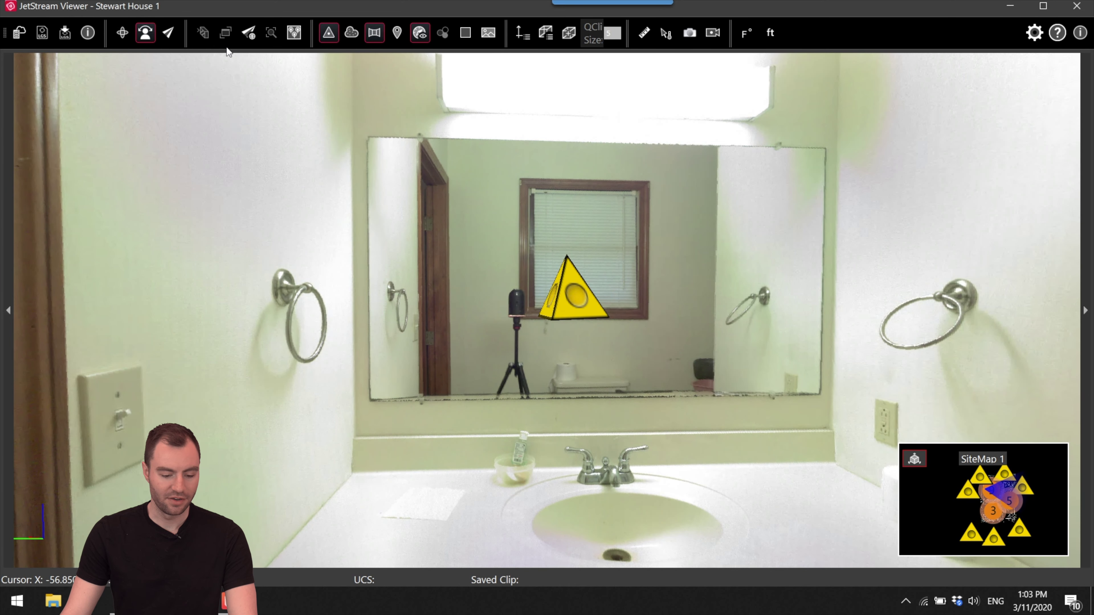
key("c")
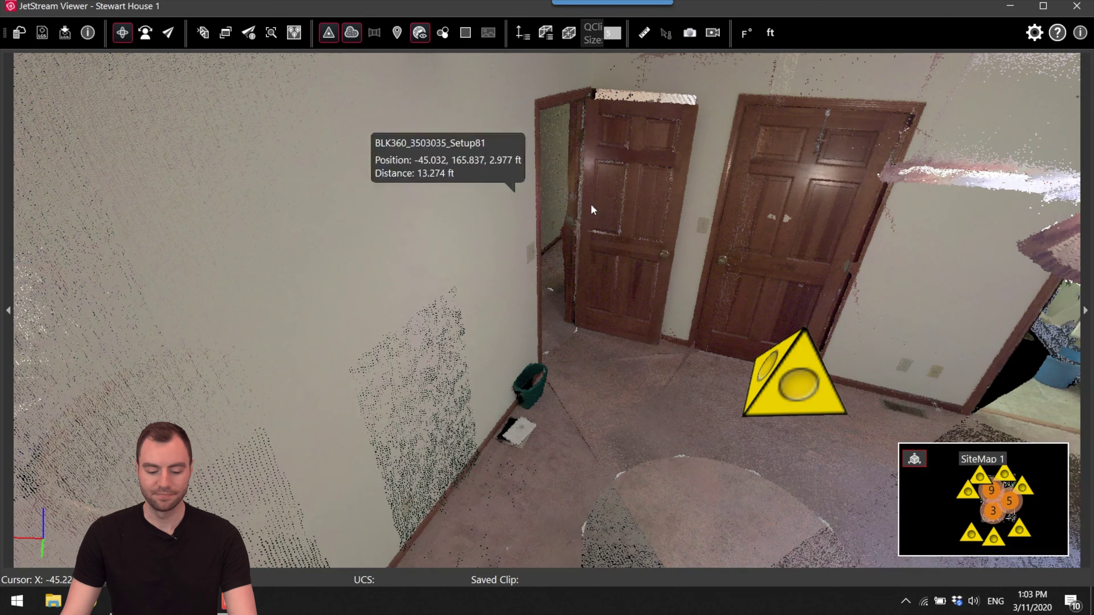
left_click_drag(560, 193, 434, 169)
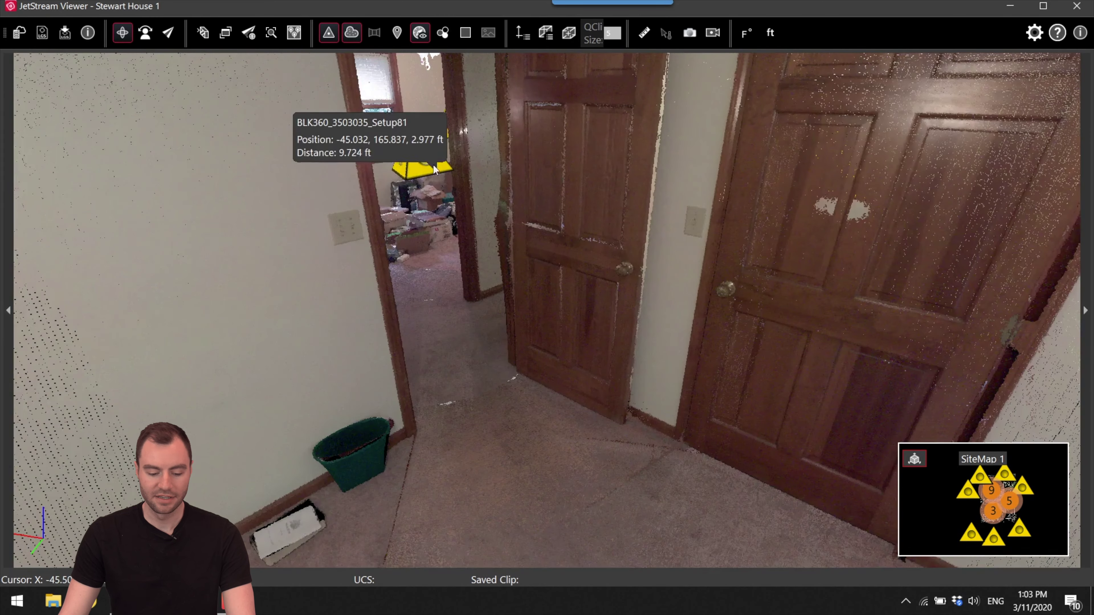
double_click(432, 166)
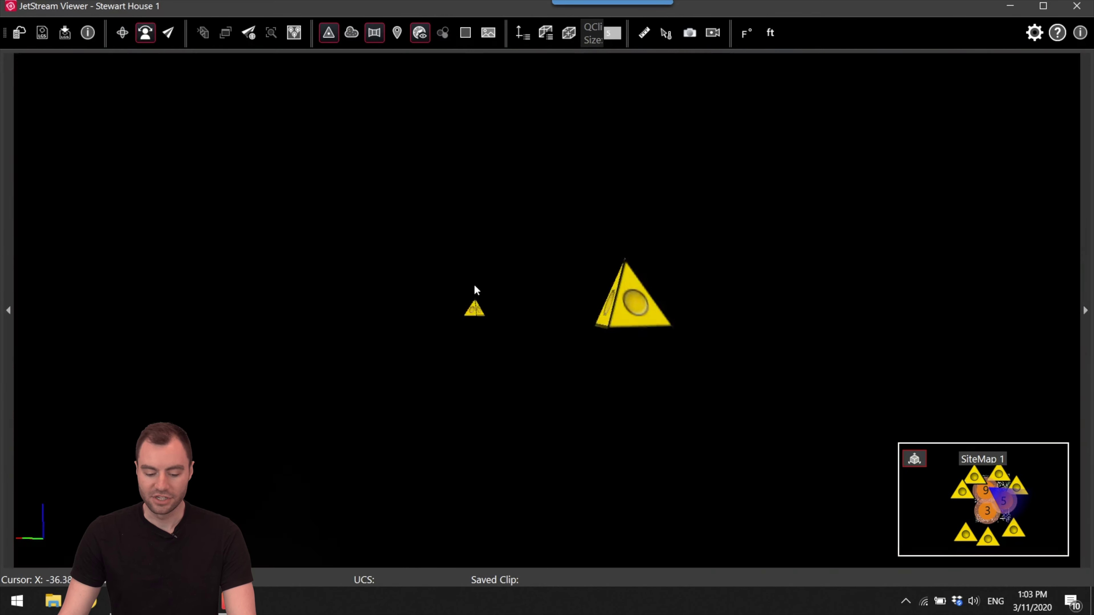
- Examine the hallway closet's double doors from the hall and from inside the closet, and return to AutoCAD
left_click_drag(860, 321, 724, 327)
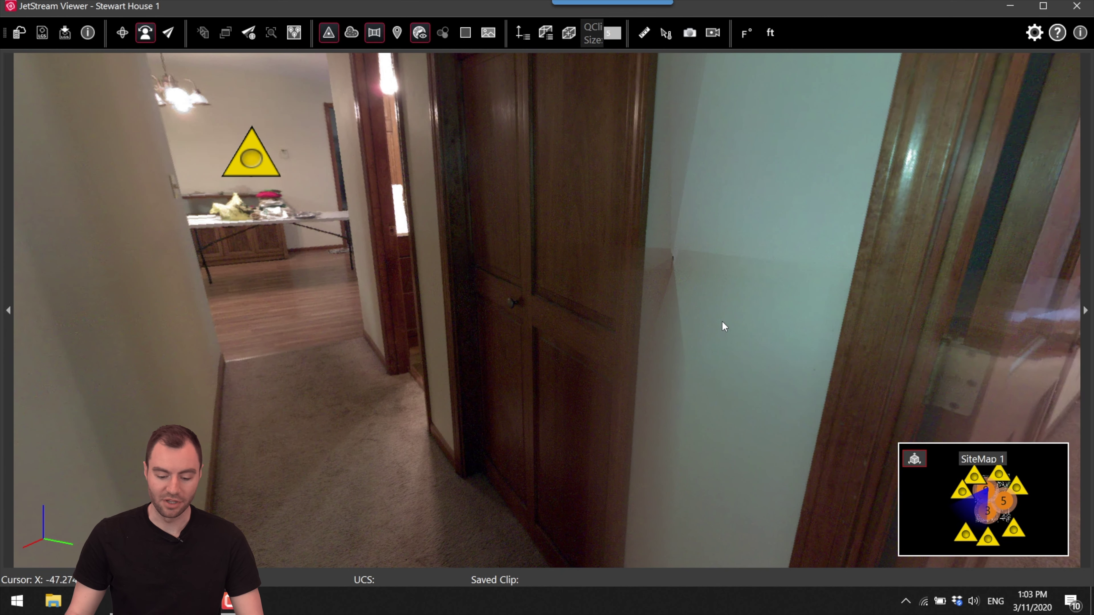
left_click_drag(630, 341, 594, 319)
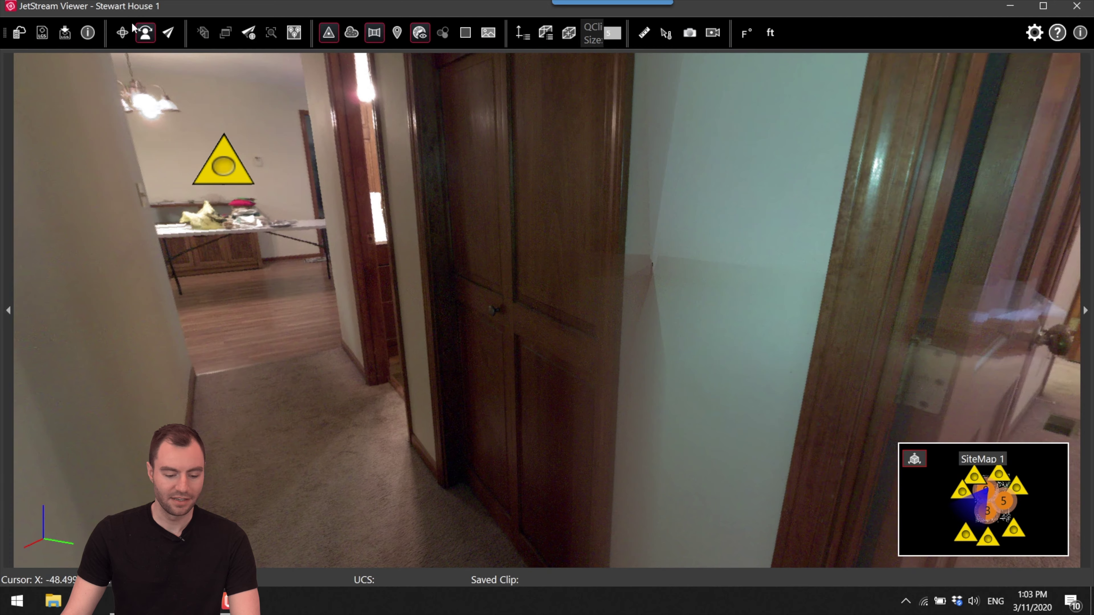
left_click_drag(560, 292, 887, 299)
left_click_drag(586, 335, 568, 385)
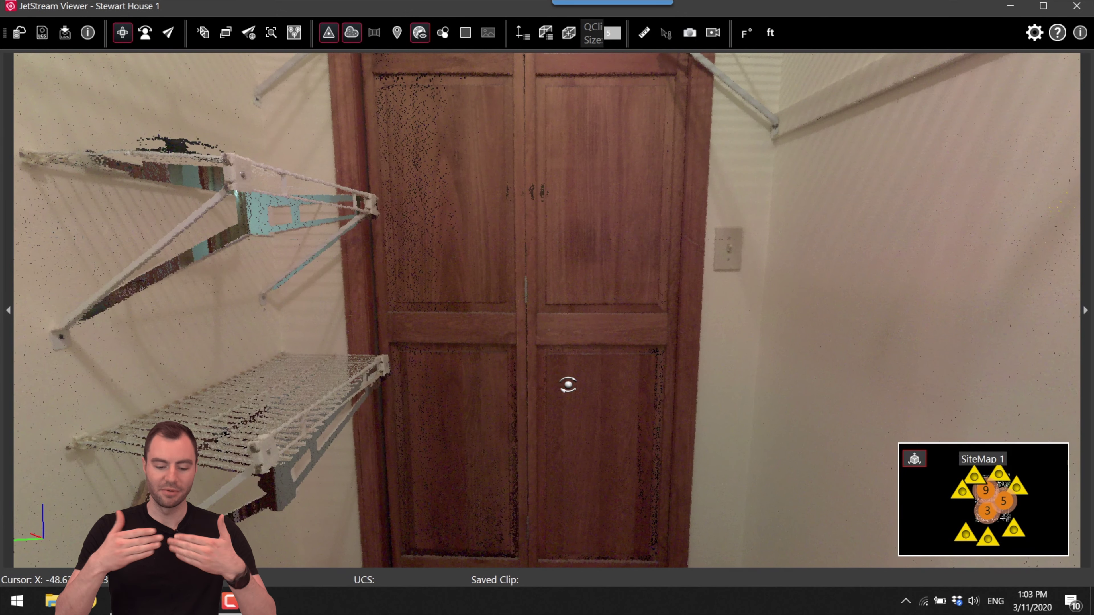
scroll(560, 367, "down", 3)
left_click_drag(588, 406, 845, 381)
scroll(534, 380, "down", 3)
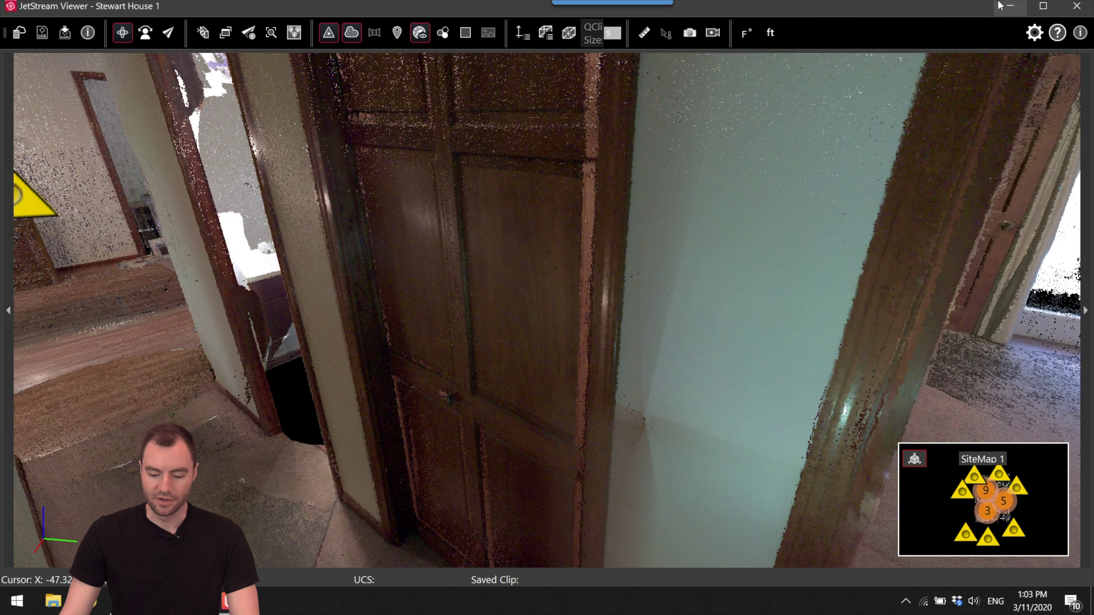
left_click(1010, 6)
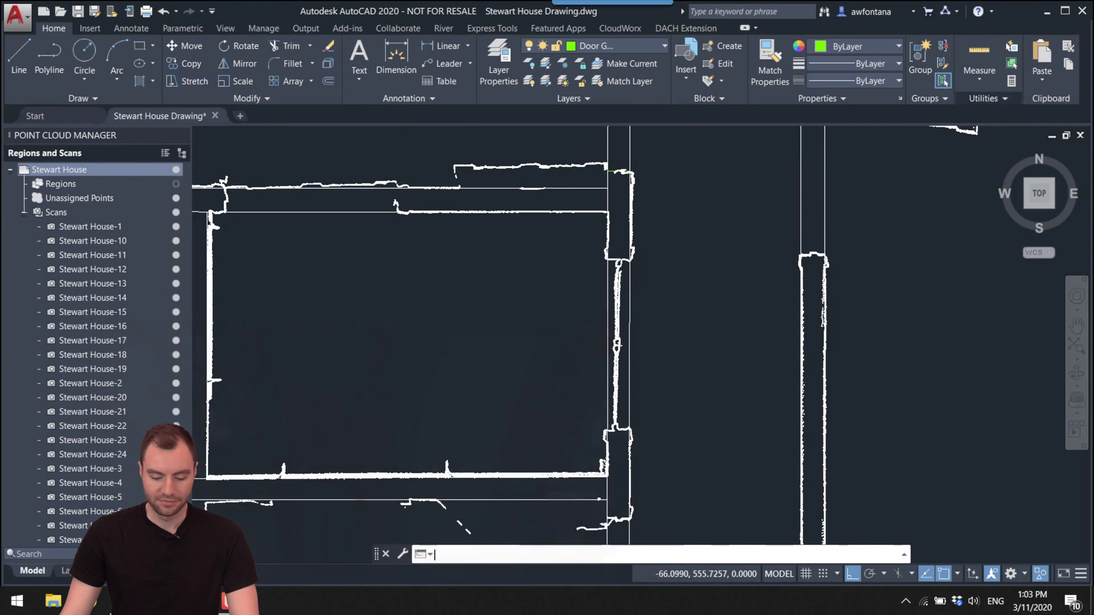
- Draw a horizontal door guide line across the wall at the lower jamb of the closet's double-door opening
scroll(629, 412, "up", 4)
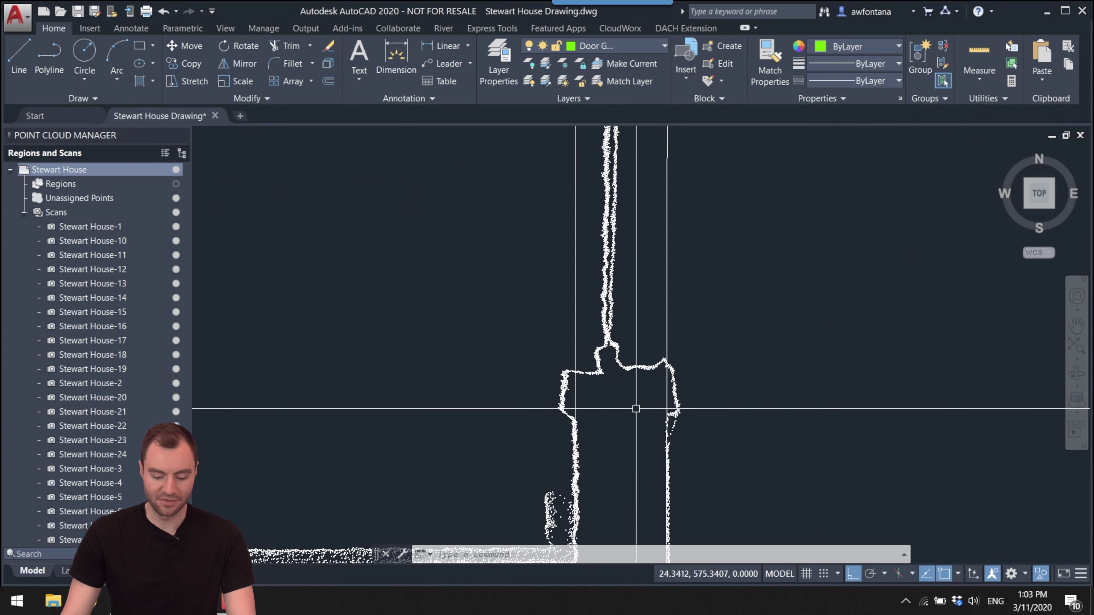
type("l")
key("Return")
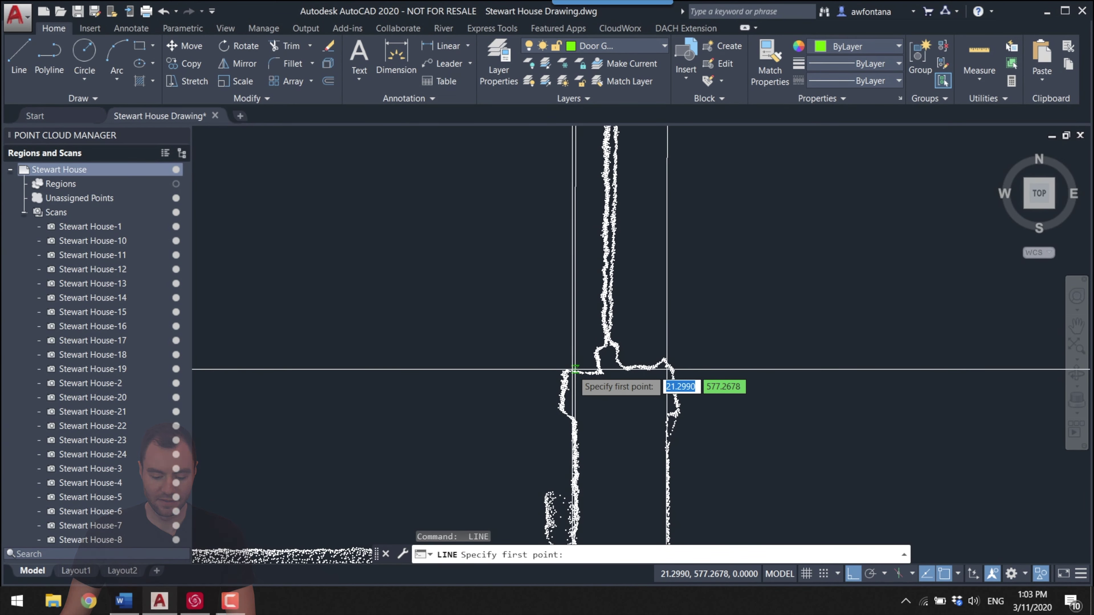
left_click(575, 369)
left_click(666, 369)
scroll(665, 369, "down", 3)
key("Return")
key("Return")
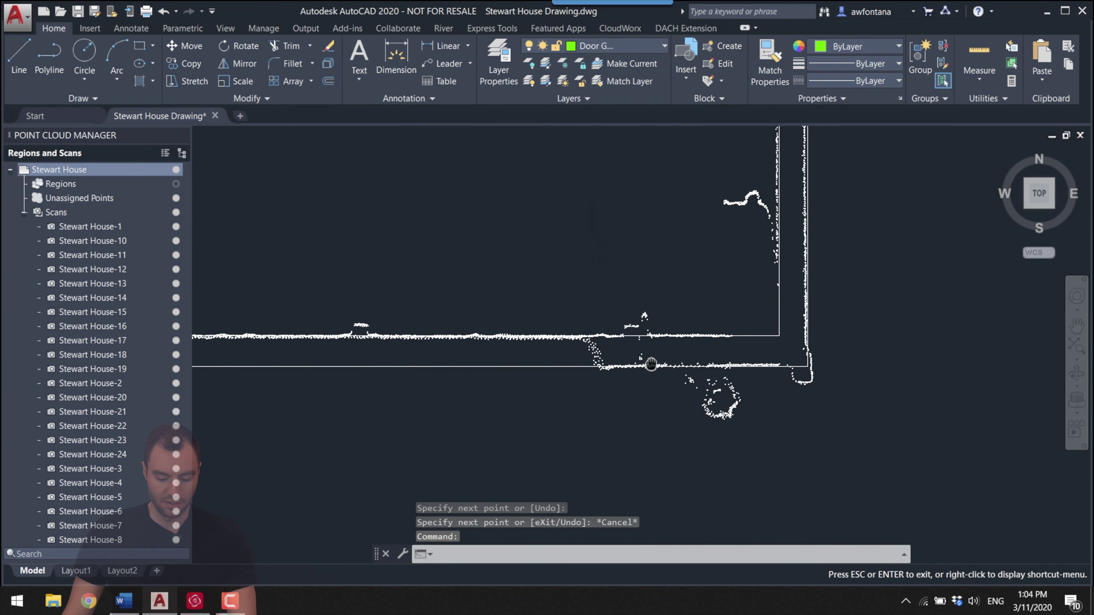
- Draw a vertical door guide line across the horizontal exterior wall at the jamb left of the wall corner
left_click_drag(651, 363, 674, 378)
key("Escape")
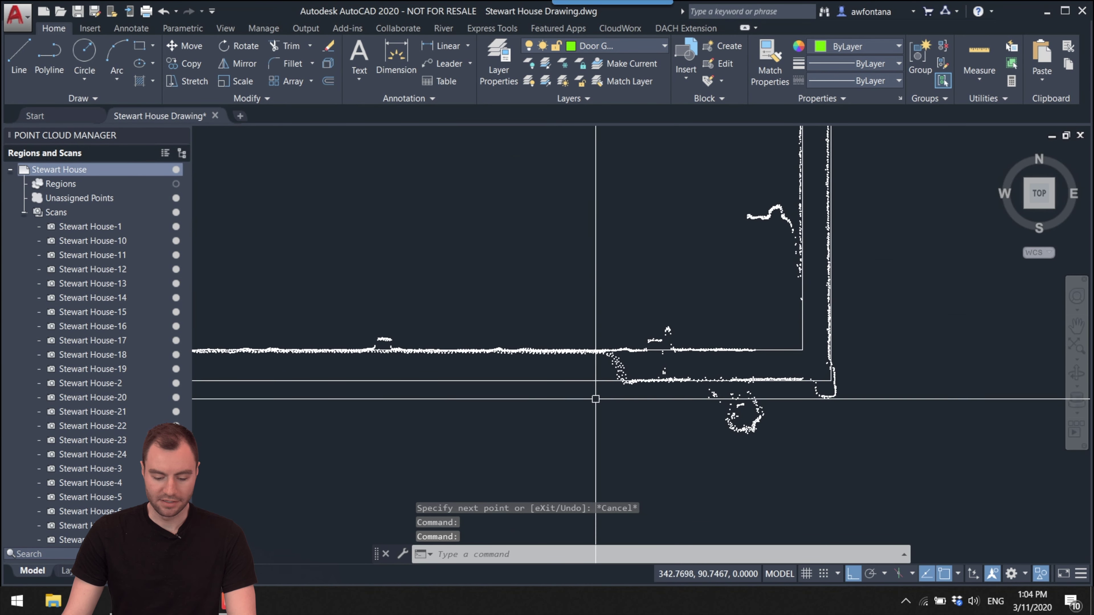
key("Return")
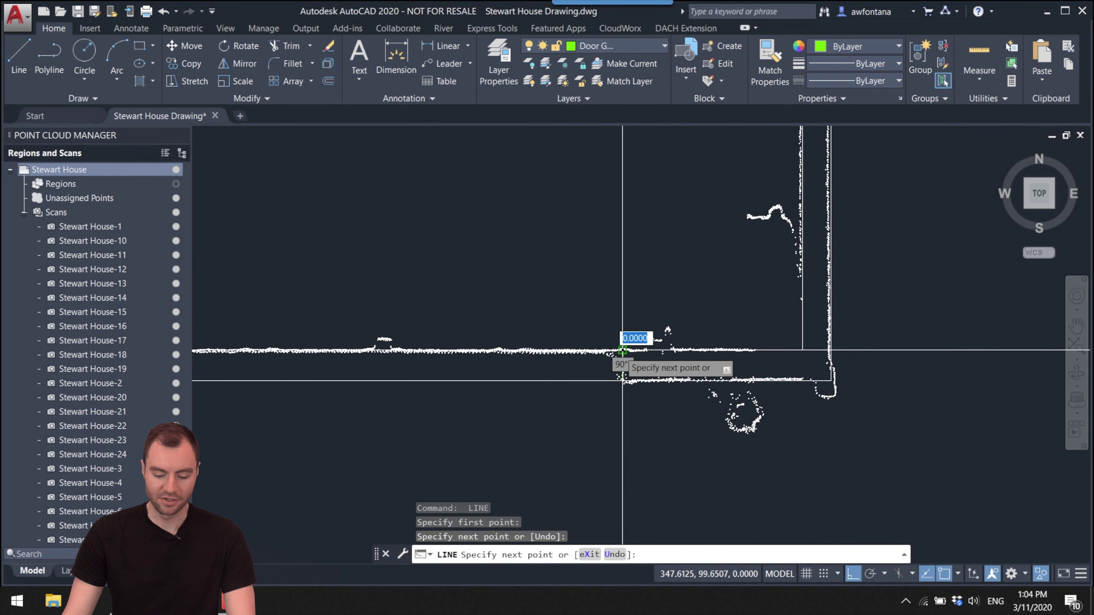
key("Escape")
- Draw a vertical door guide line across the front wall at the right jamb of the hallway's entry door opening
scroll(623, 350, "down", 5)
middle_click_drag(621, 345, 608, 322)
scroll(635, 325, "up", 5)
scroll(644, 383, "up", 4)
key("Return")
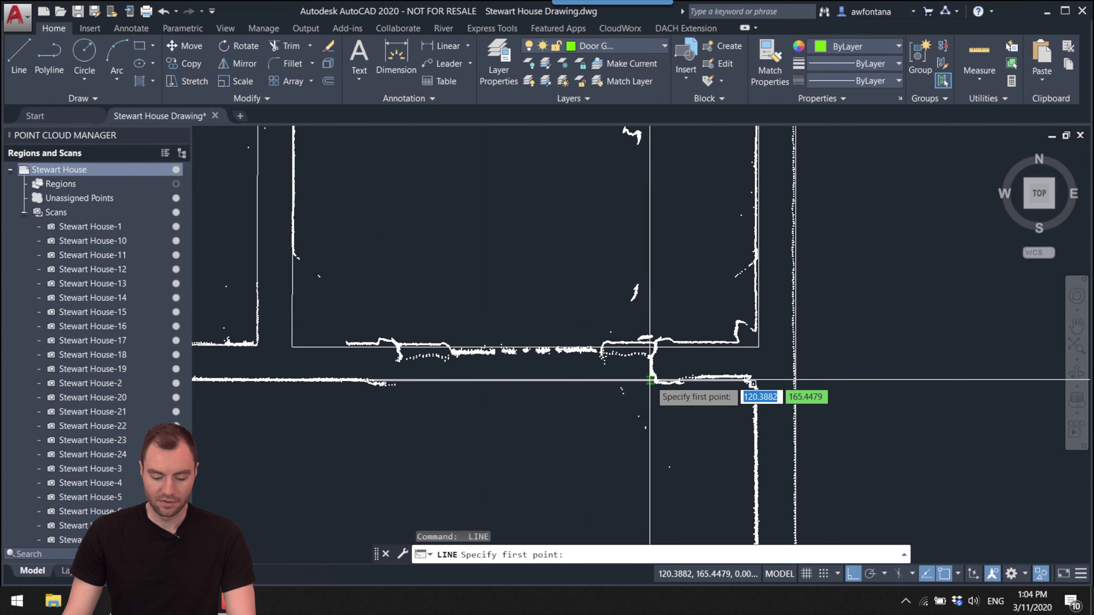
left_click(654, 380)
left_click(629, 380)
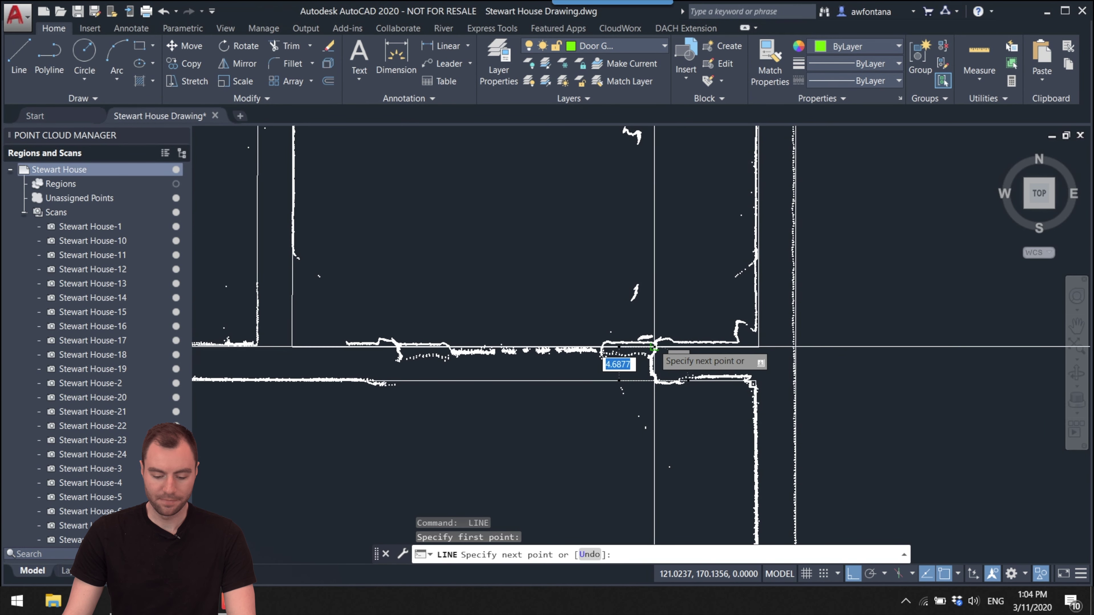
key("Escape")
- Examine the walls around the front room, closet and bedrooms for door openings without guides
scroll(646, 345, "down", 5)
middle_click_drag(606, 216, 635, 325)
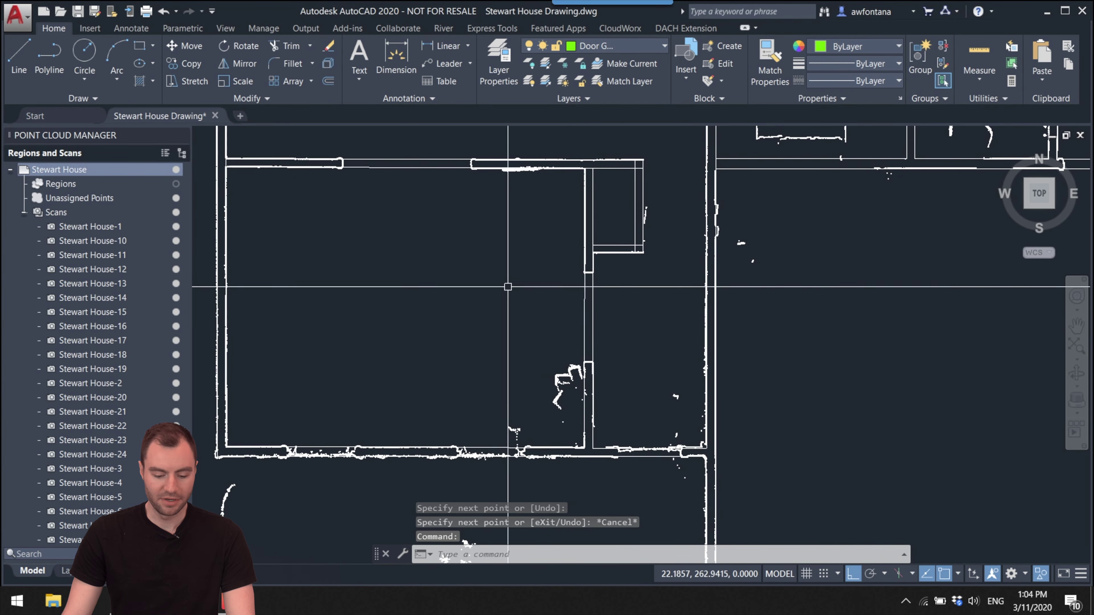
middle_click_drag(503, 282, 480, 394)
scroll(525, 308, "up", 5)
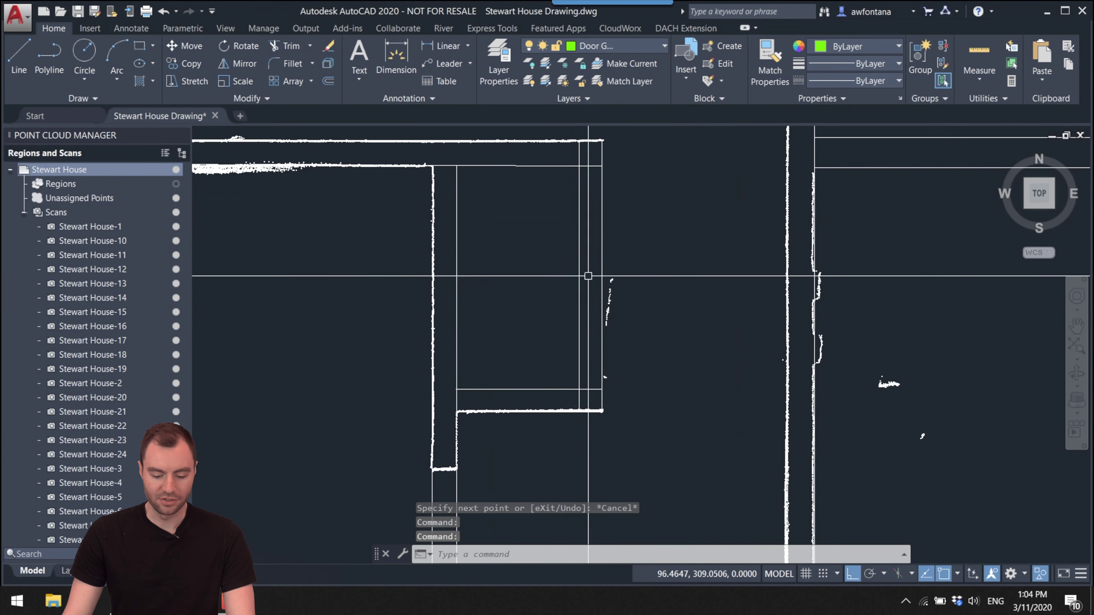
middle_click_drag(579, 283, 587, 358)
scroll(588, 359, "down", 5)
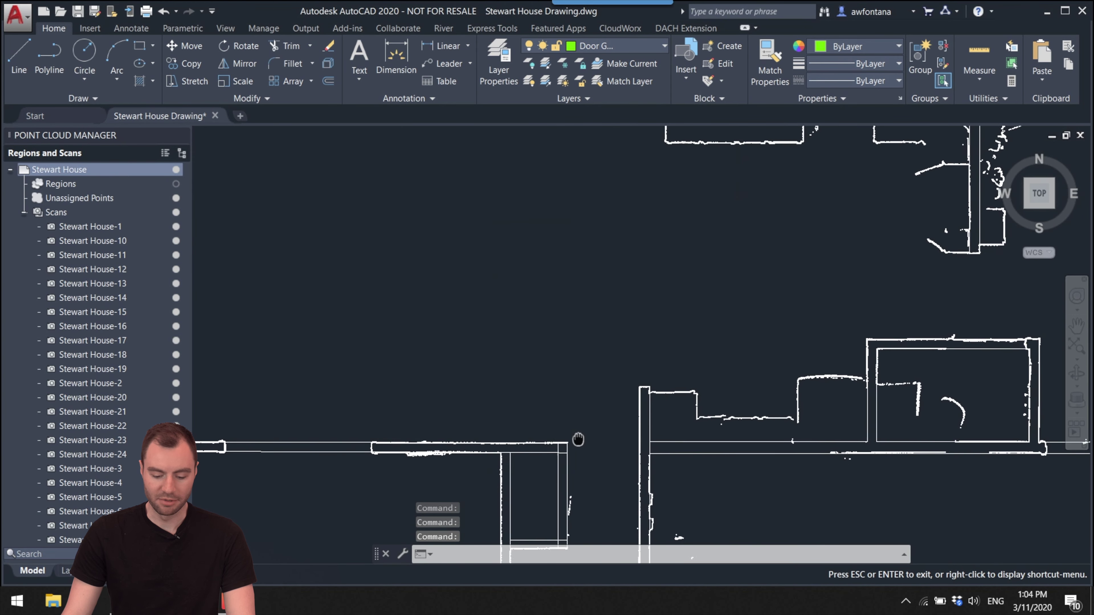
scroll(587, 358, "up", 3)
scroll(491, 423, "down", 3)
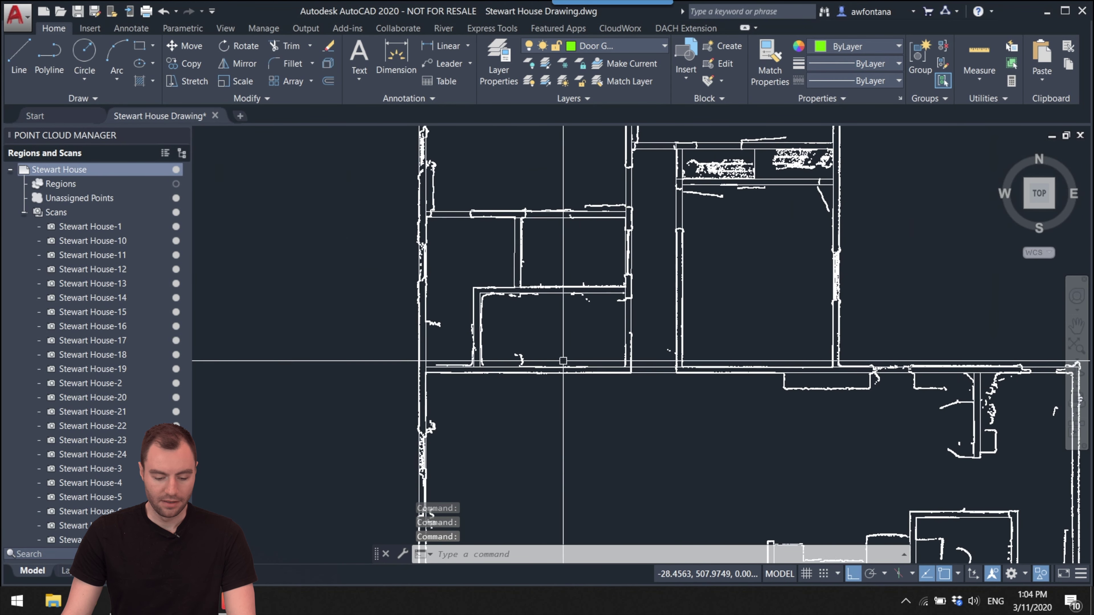
- Hide the Stewart House point cloud to check the door guides around the bedrooms, and show it again
left_click(176, 172)
scroll(451, 294, "up", 2)
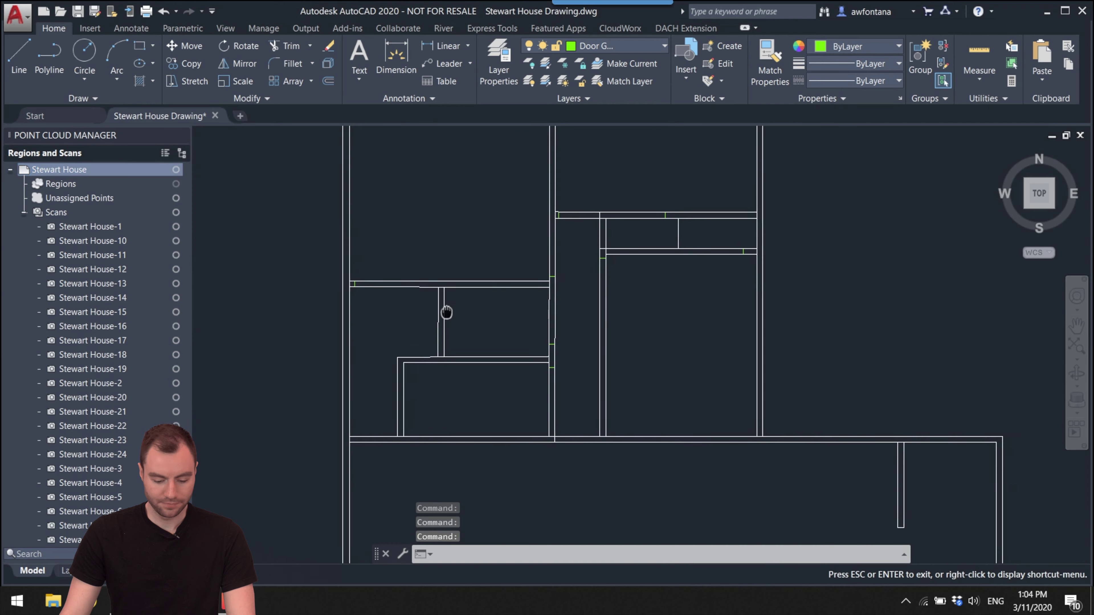
scroll(398, 325, "up", 2)
middle_click_drag(264, 288, 233, 342)
scroll(540, 384, "down", 2)
scroll(595, 415, "up", 2)
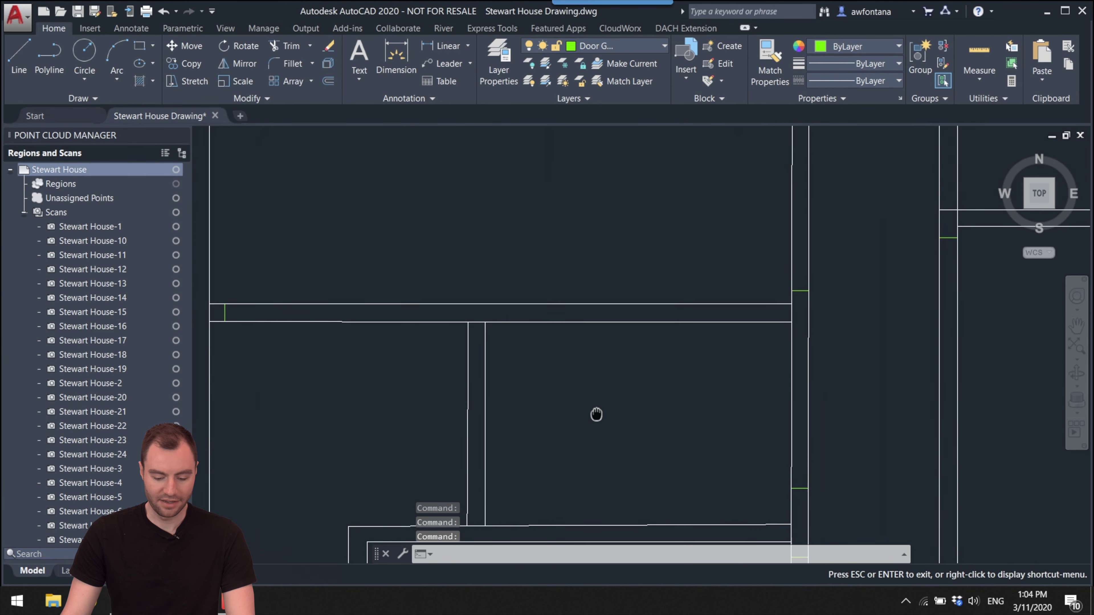
left_click(176, 169)
- Draw a vertical door guide line at the right jamb of the opening in the upper-left bedroom's lower wall
scroll(581, 343, "up", 2)
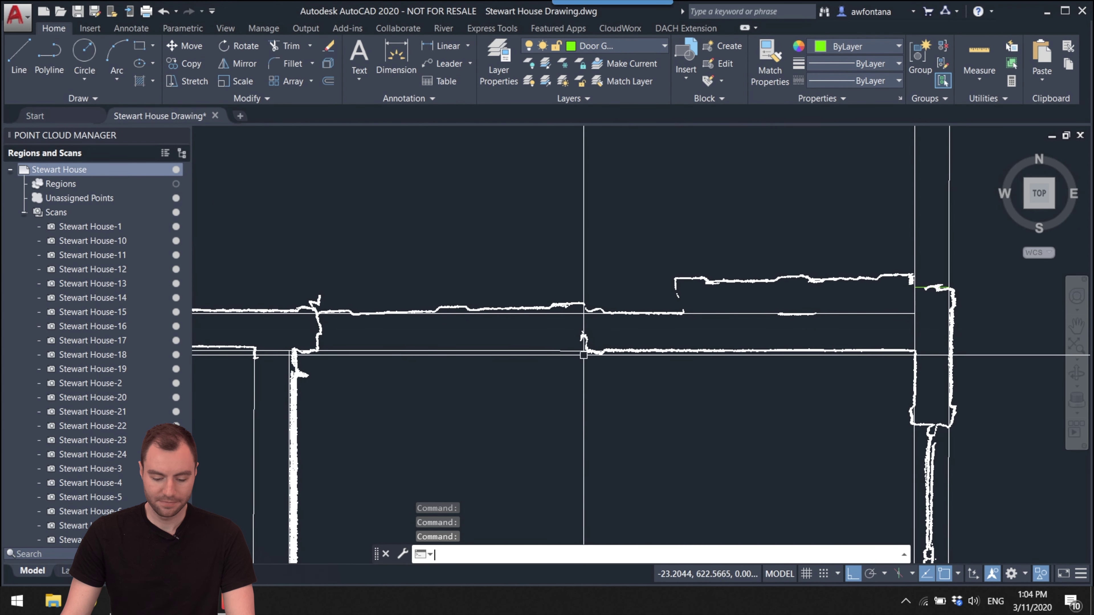
type("l")
key("Return")
scroll(583, 354, "up", 2)
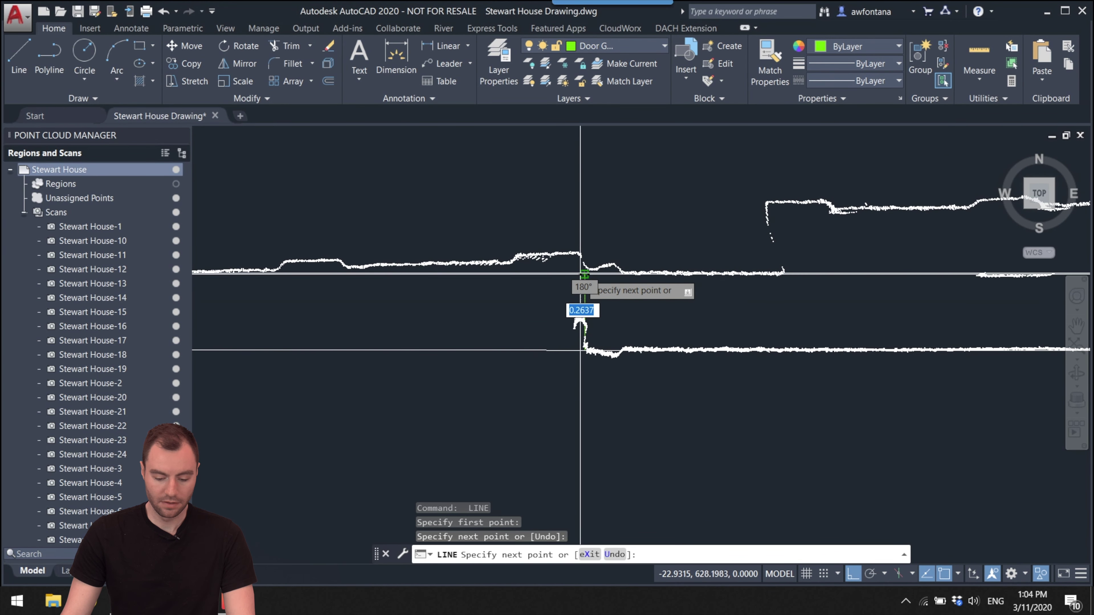
key("Escape")
- Examine the entire floor plan, from the bedrooms down to the front rooms, for remaining door openings
scroll(672, 330, "down", 3)
mouse_move(672, 330)
middle_mouse_down()
mouse_move(501, 432)
mouse_move(451, 367)
middle_mouse_up()
scroll(451, 367, "down", 2)
mouse_move(569, 379)
middle_mouse_down()
mouse_move(508, 396)
mouse_move(509, 292)
mouse_move(483, 275)
middle_mouse_up()
scroll(483, 275, "down", 2)
mouse_move(557, 329)
middle_mouse_down()
mouse_move(595, 251)
mouse_move(588, 240)
middle_mouse_up()
scroll(588, 240, "up", 2)
middle_click_drag(571, 293, 577, 411)
scroll(616, 361, "down", 3)
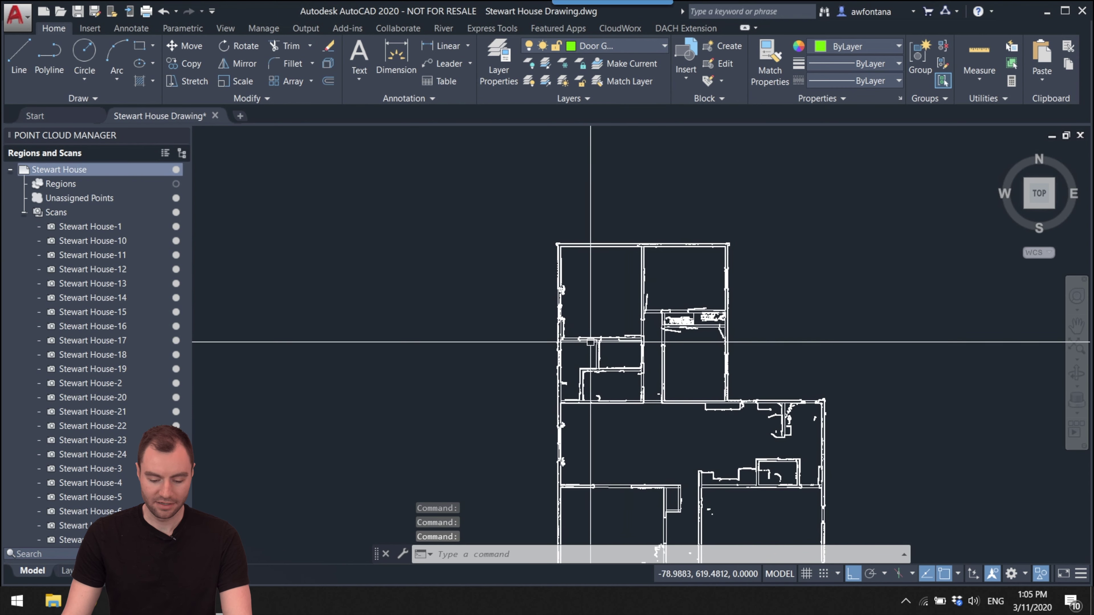
scroll(586, 327, "up", 3)
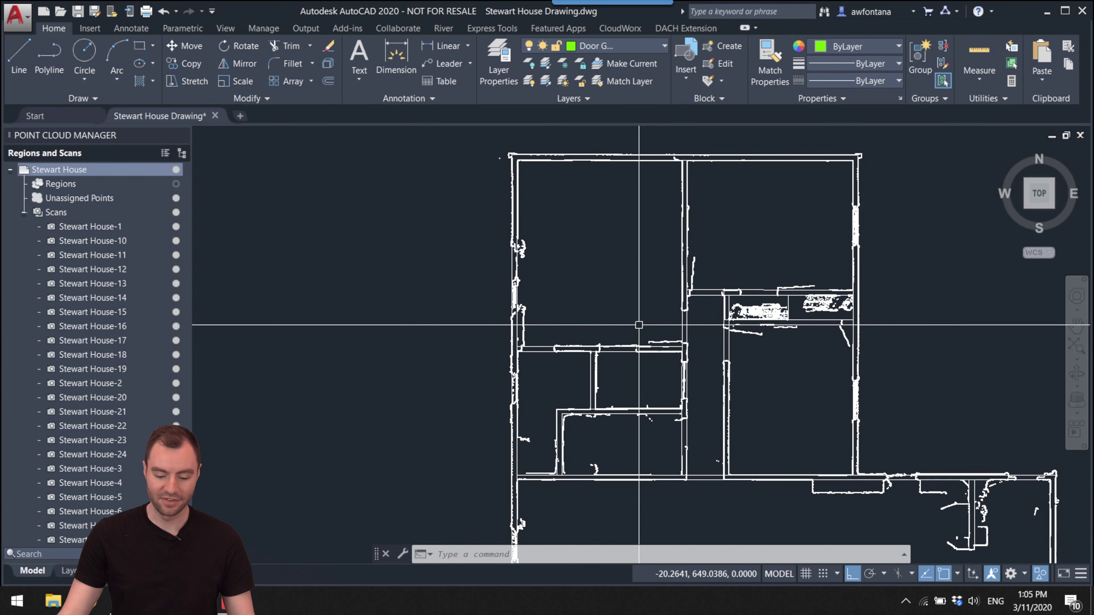
middle_click_drag(639, 325, 615, 248)
scroll(542, 257, "down", 2)
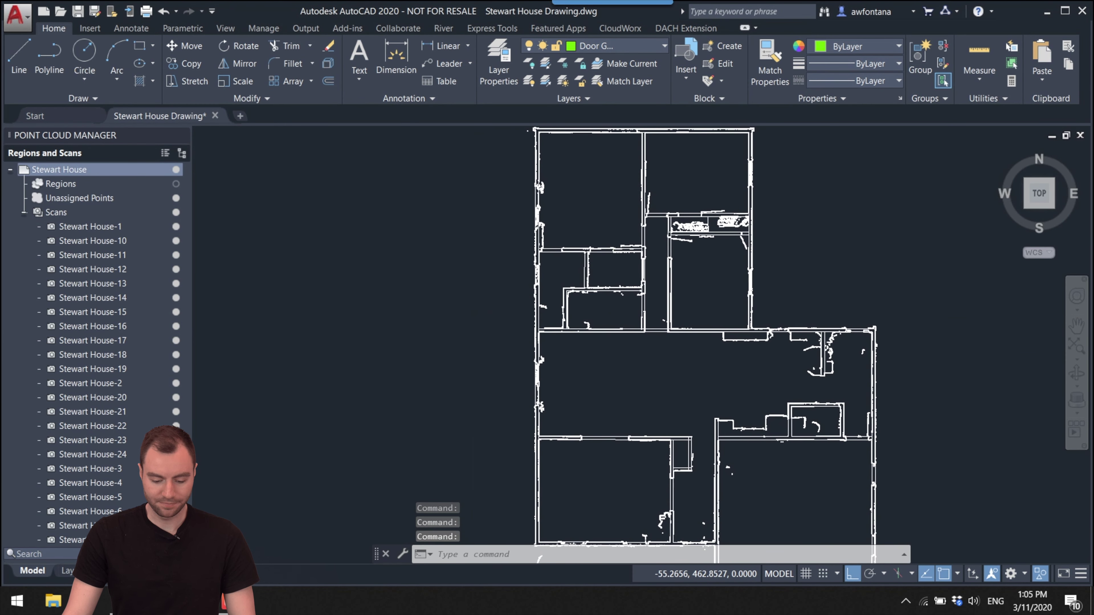
middle_click_drag(474, 317, 537, 316)
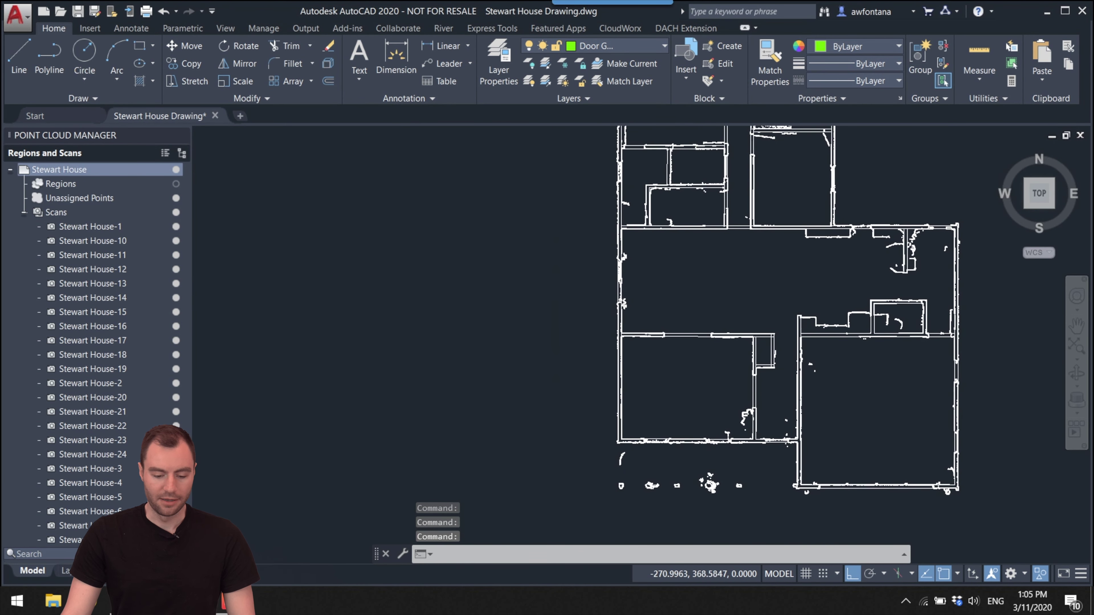
- Make the Doors layer current and set its color to blue
left_click(500, 57)
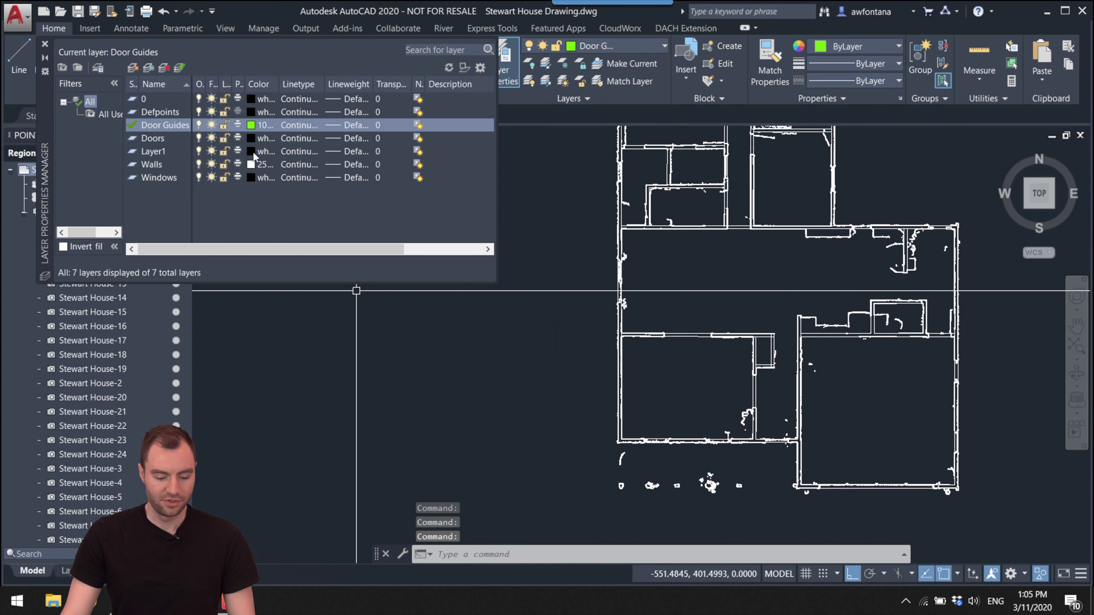
double_click(164, 139)
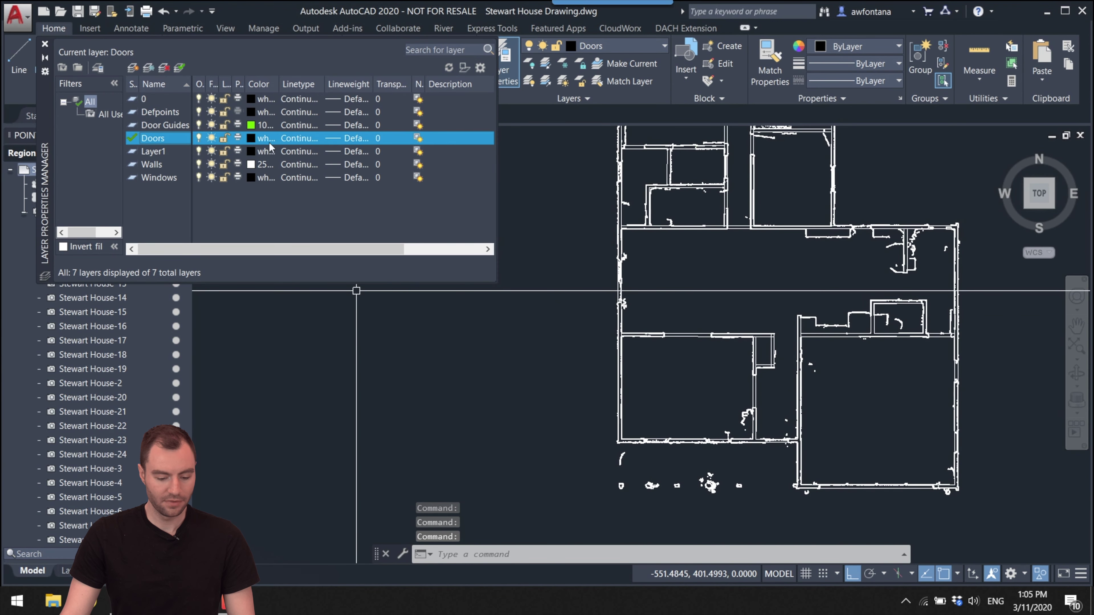
left_click(253, 141)
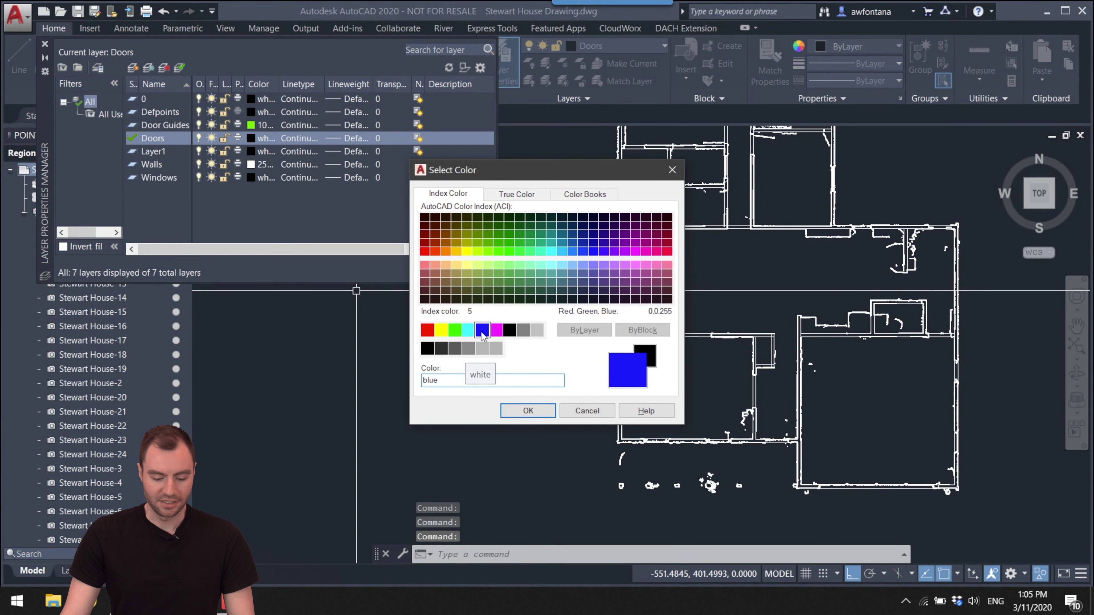
left_click(539, 413)
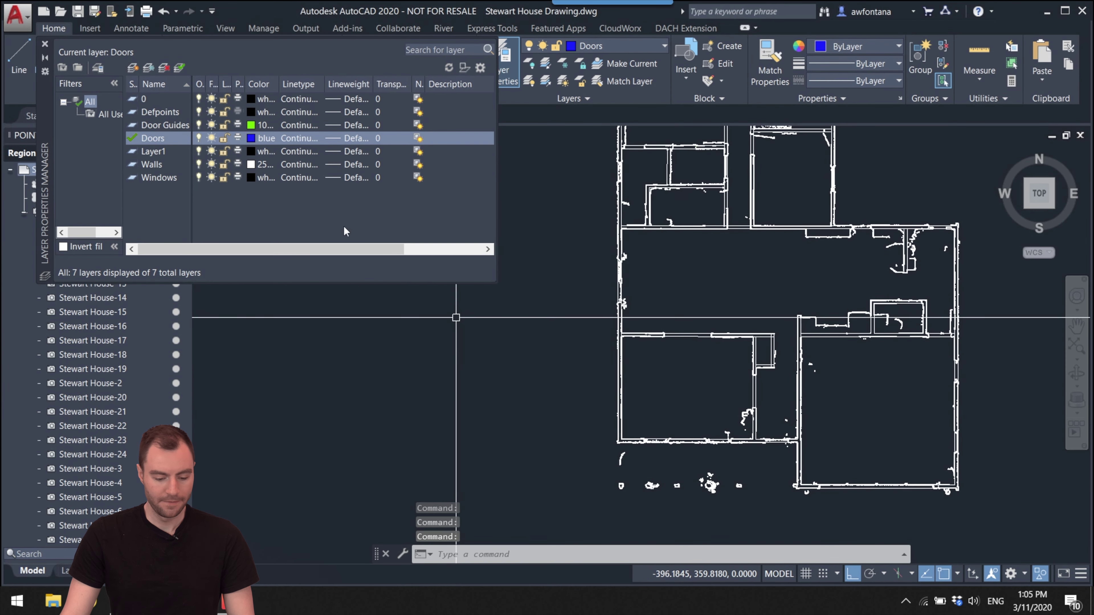
left_click(45, 44)
- Draw a rectangle 3 wide by 6 high in the empty space left of the floor plan
scroll(530, 311, "up", 3)
scroll(567, 345, "up", 2)
mouse_move(567, 344)
middle_mouse_down()
mouse_move(537, 313)
mouse_move(548, 339)
middle_mouse_up()
scroll(444, 322, "up", 2)
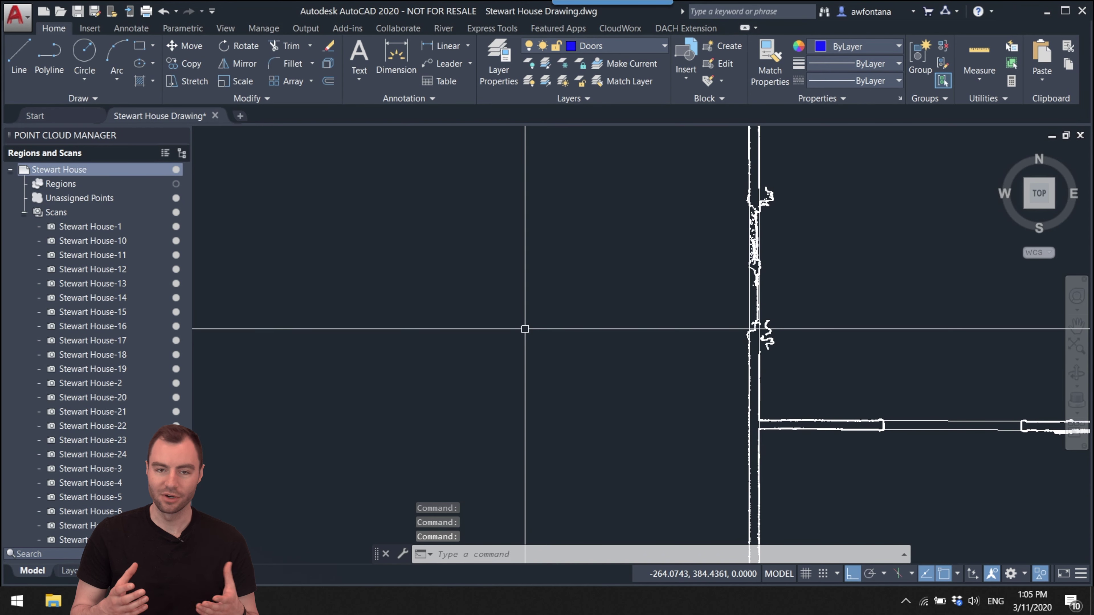
mouse_move(579, 325)
middle_mouse_down()
mouse_move(707, 328)
mouse_move(653, 321)
middle_mouse_up()
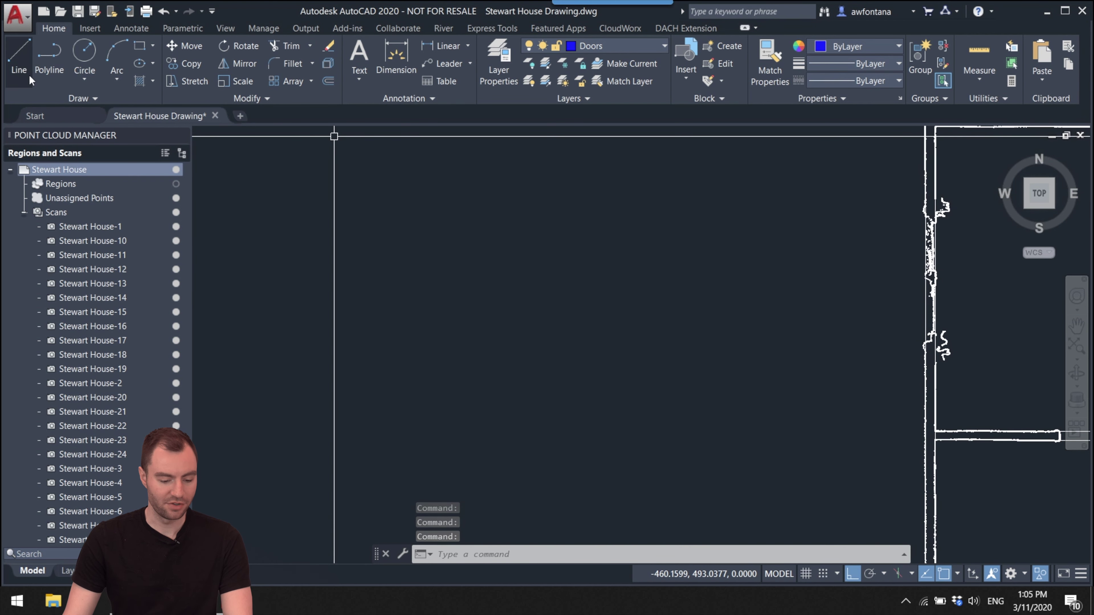
left_click(139, 47)
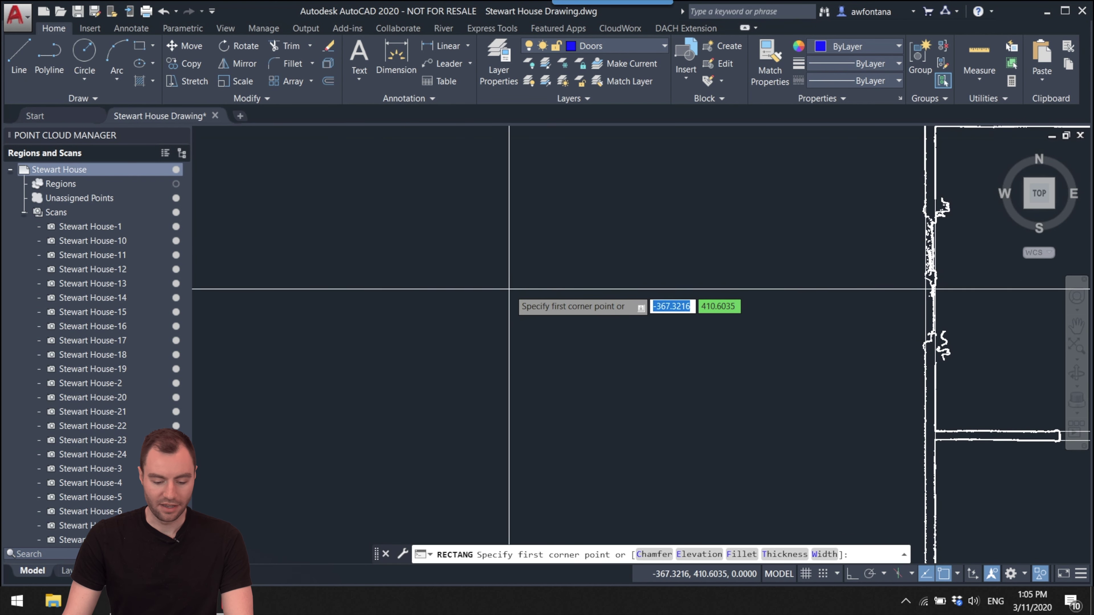
left_click(567, 322)
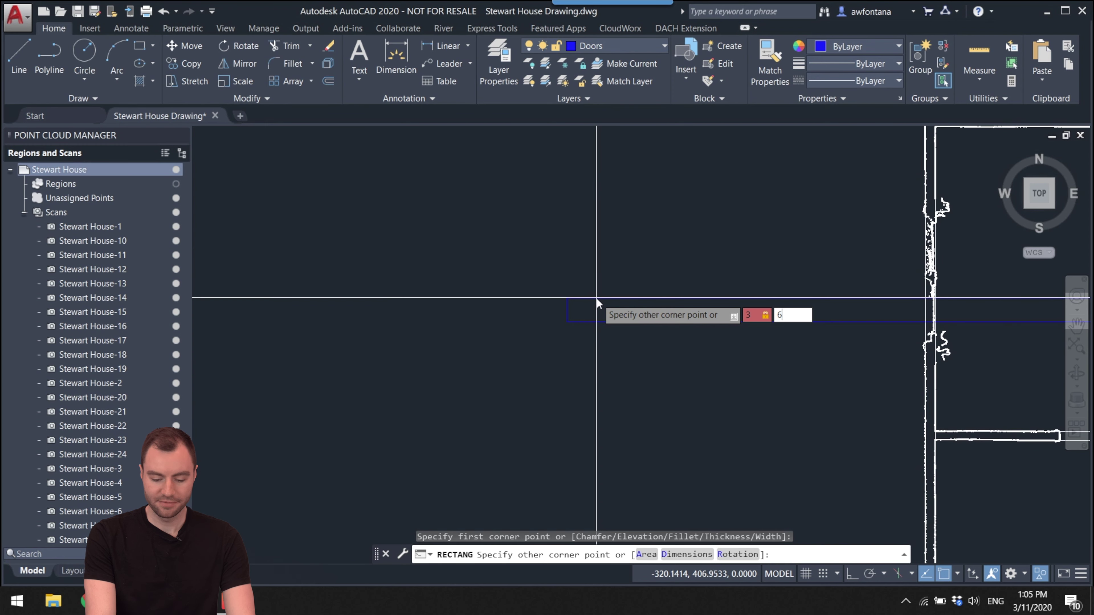
type("3,6")
key("Return")
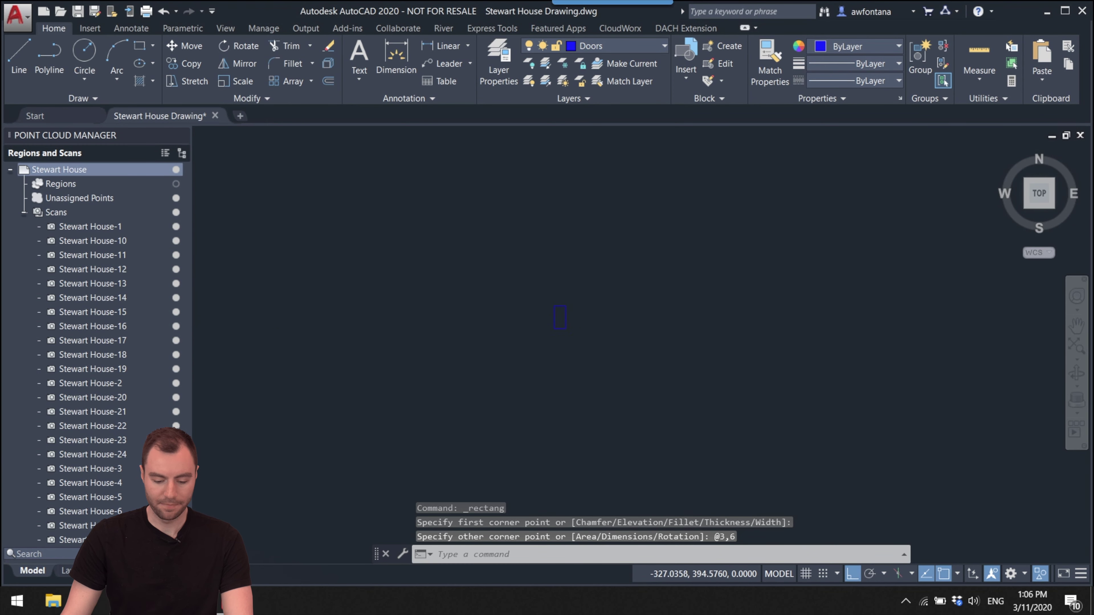
left_click(548, 329)
key("Escape")
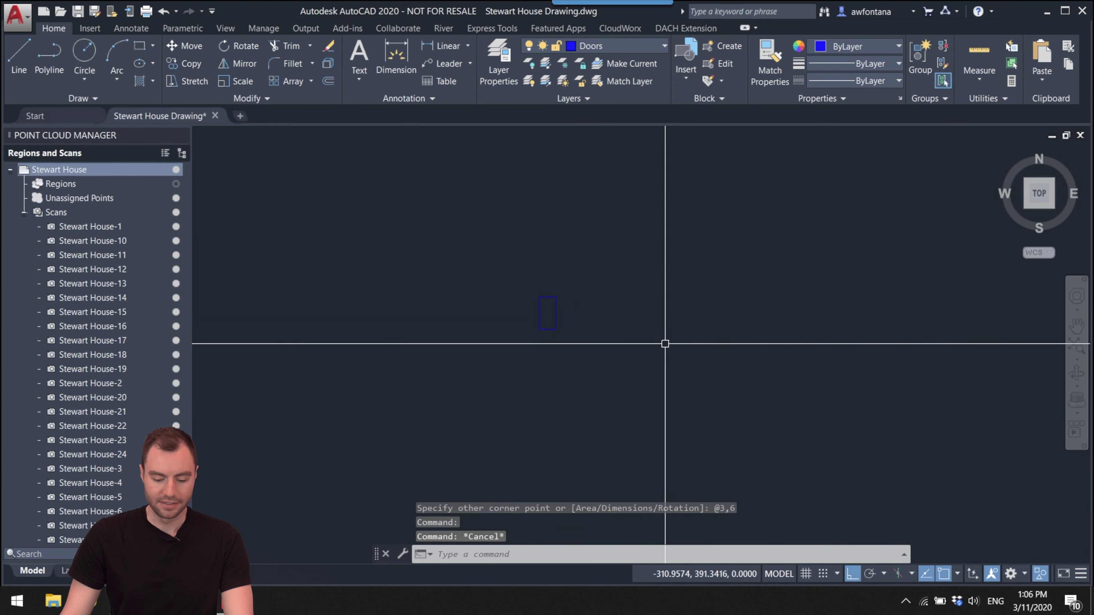
- Draw a rectangle 28 wide by 2 high just right of the 3 by 6 rectangle
middle_click_drag(601, 335, 521, 316)
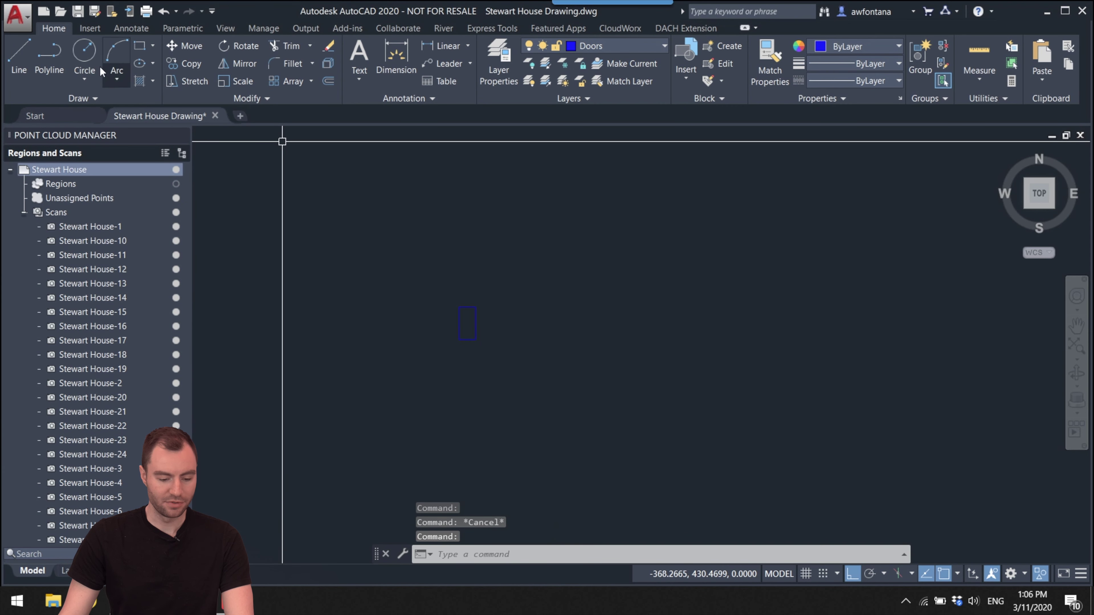
left_click(138, 50)
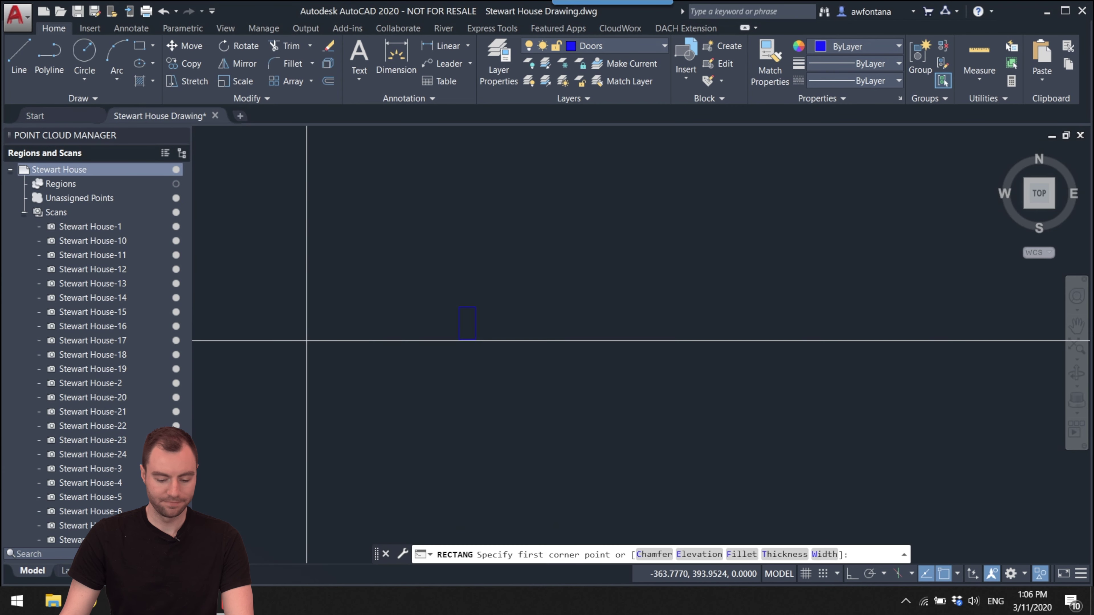
left_click(475, 340)
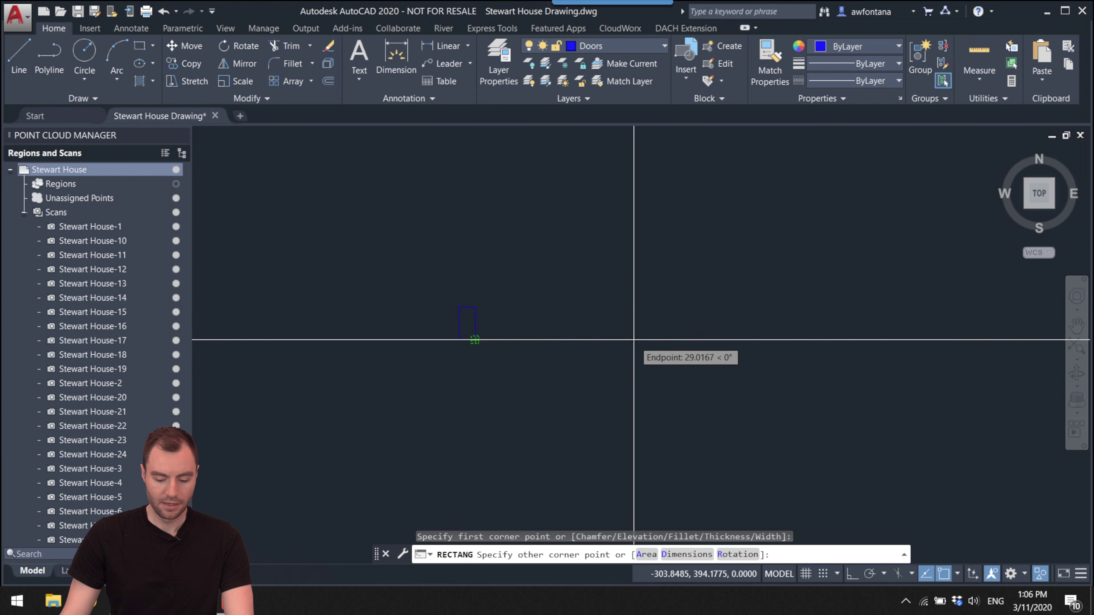
type("28")
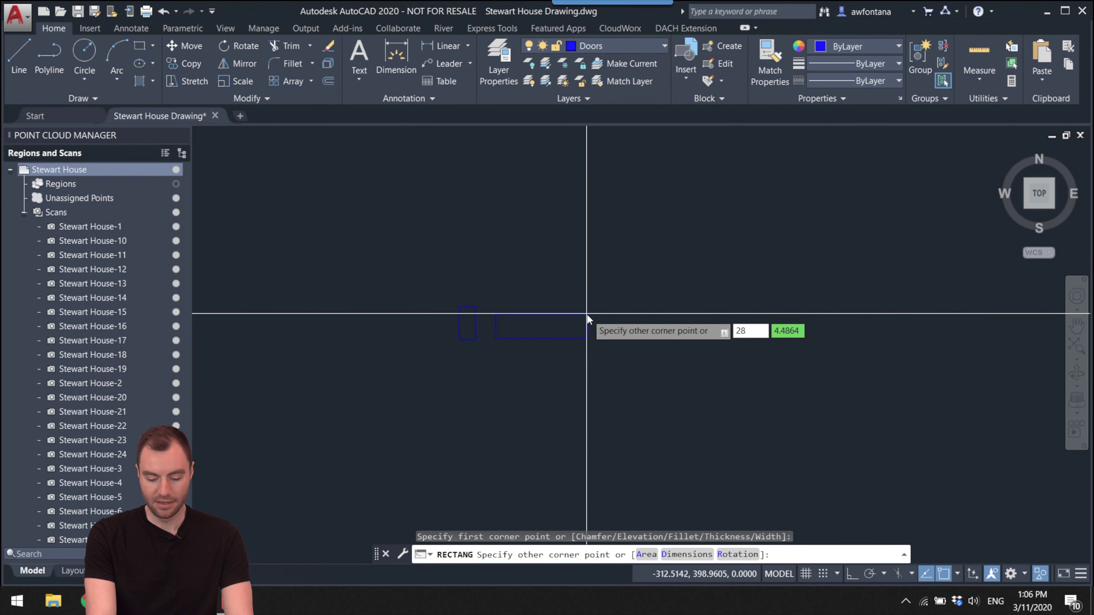
key("Tab")
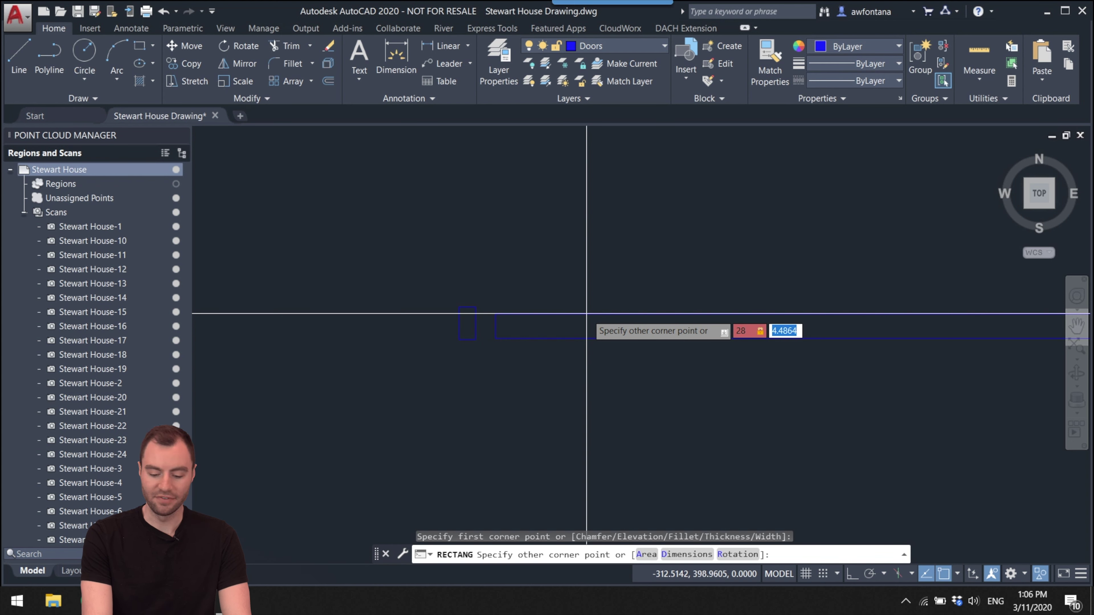
key("Return")
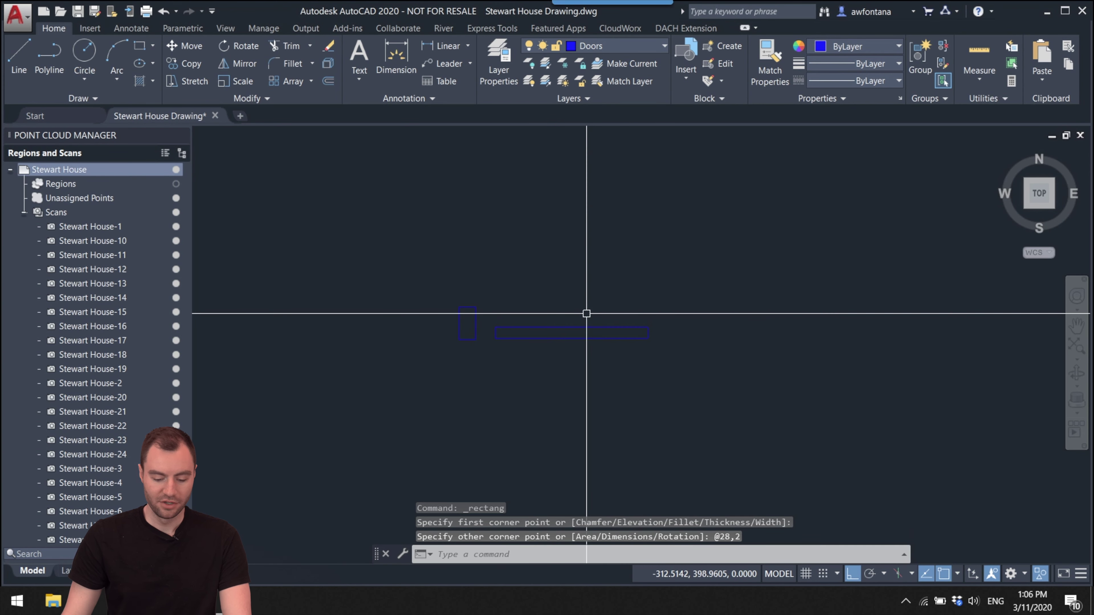
- Move the long rectangle so its top-left corner meets the top-right corner of the 3 by 6 rectangle
left_click(569, 336)
scroll(452, 339, "up", 5)
middle_click_drag(537, 312, 437, 369)
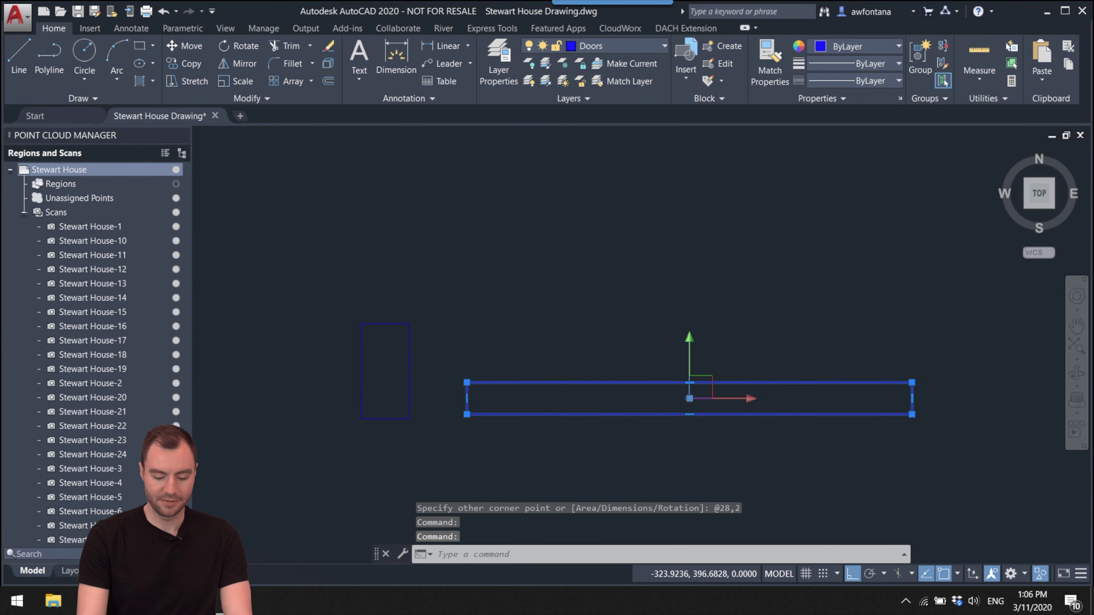
type("m")
key("Return")
left_click(467, 382)
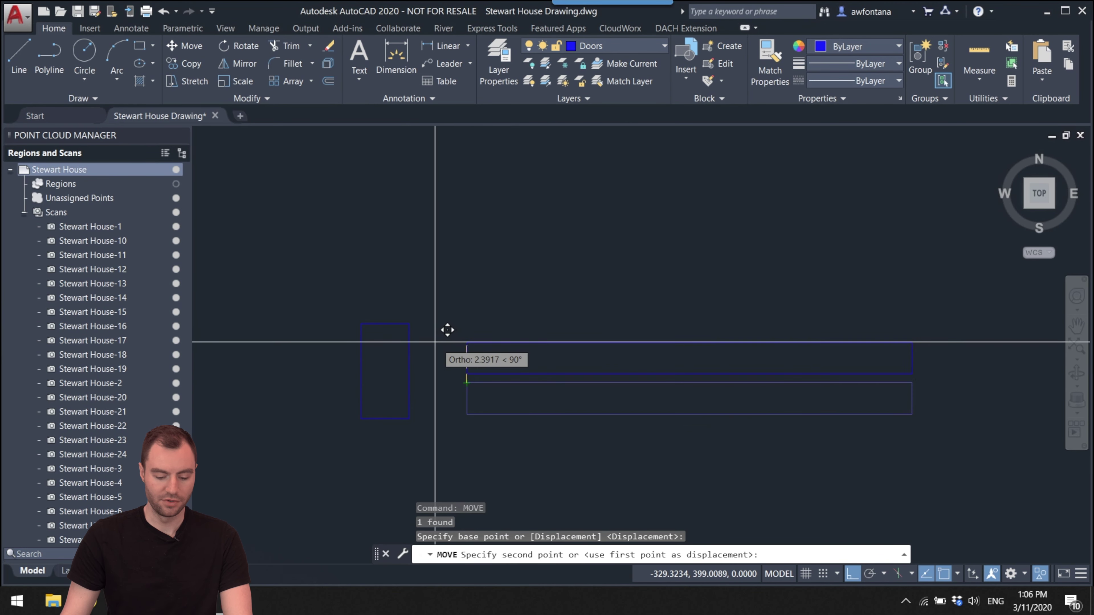
left_click(410, 326)
middle_click_drag(499, 405, 443, 418)
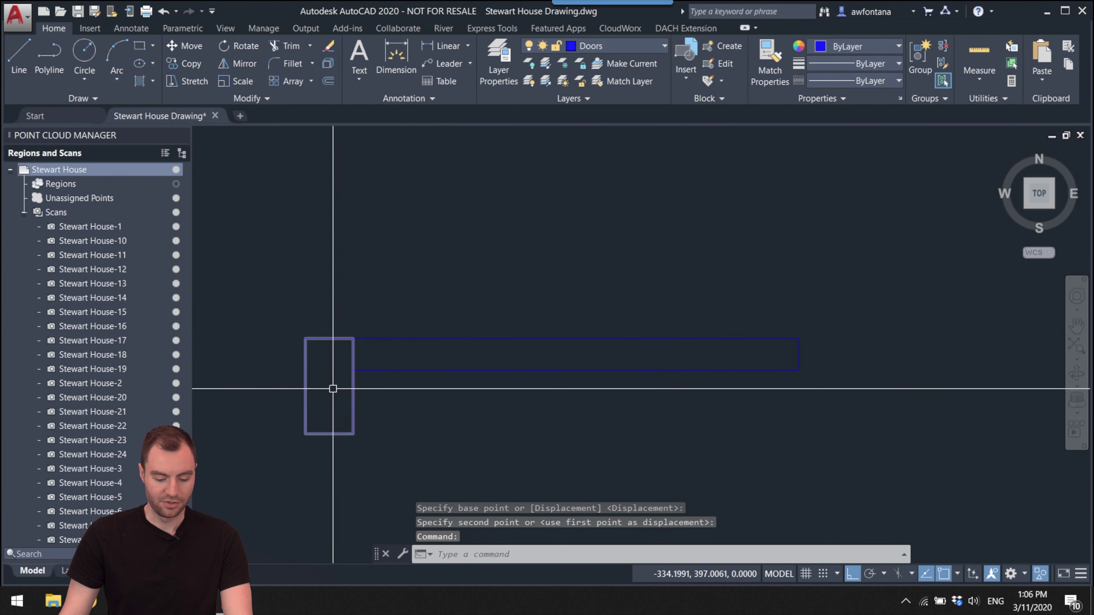
- Copy the 3 by 6 rectangle from its top-left corner to the top-right corner of the long rectangle
left_click(305, 383)
left_click(305, 386)
key("ctrl")
key("ctrl")
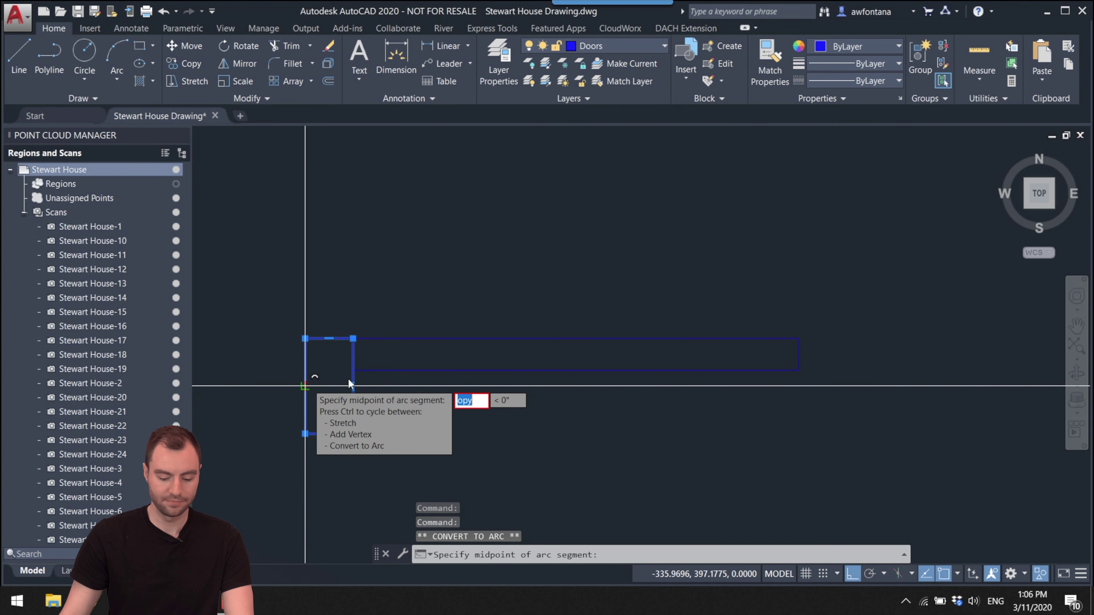
key("Escape")
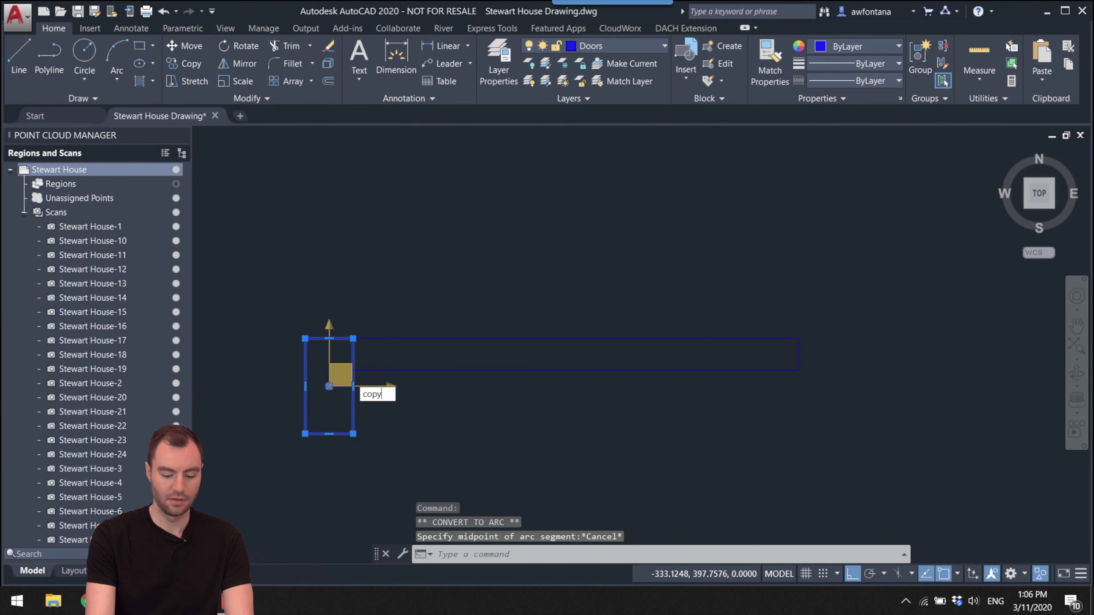
type("co")
key("Return")
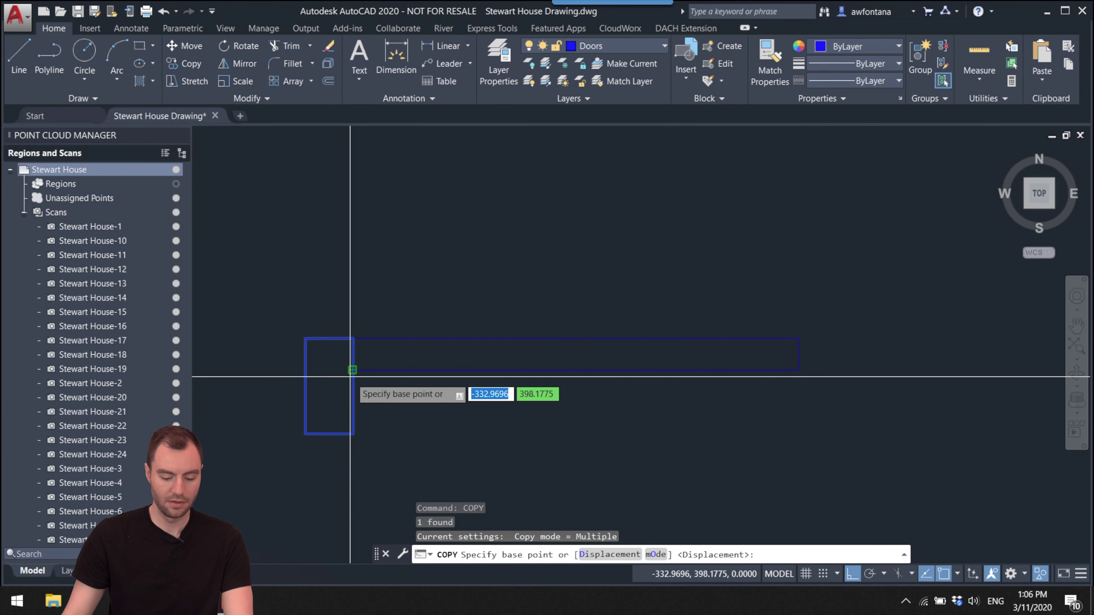
left_click(305, 339)
left_click(799, 339)
key("Escape")
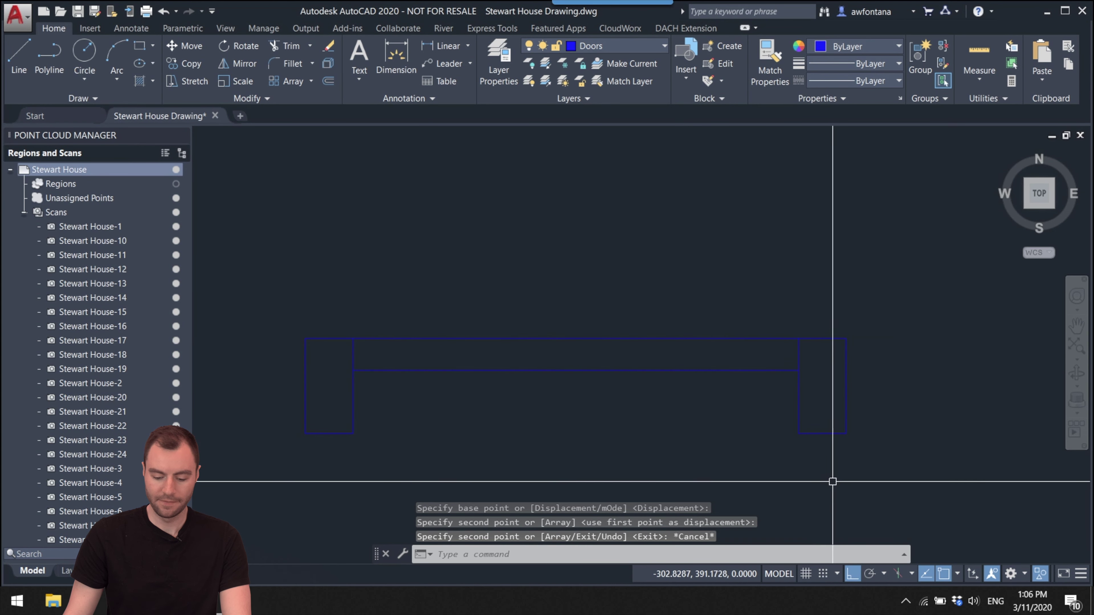
- Turn off Ortho and rotate the long rectangle 90° about its top-left corner so it stands upright above the left jamb
left_click(532, 369)
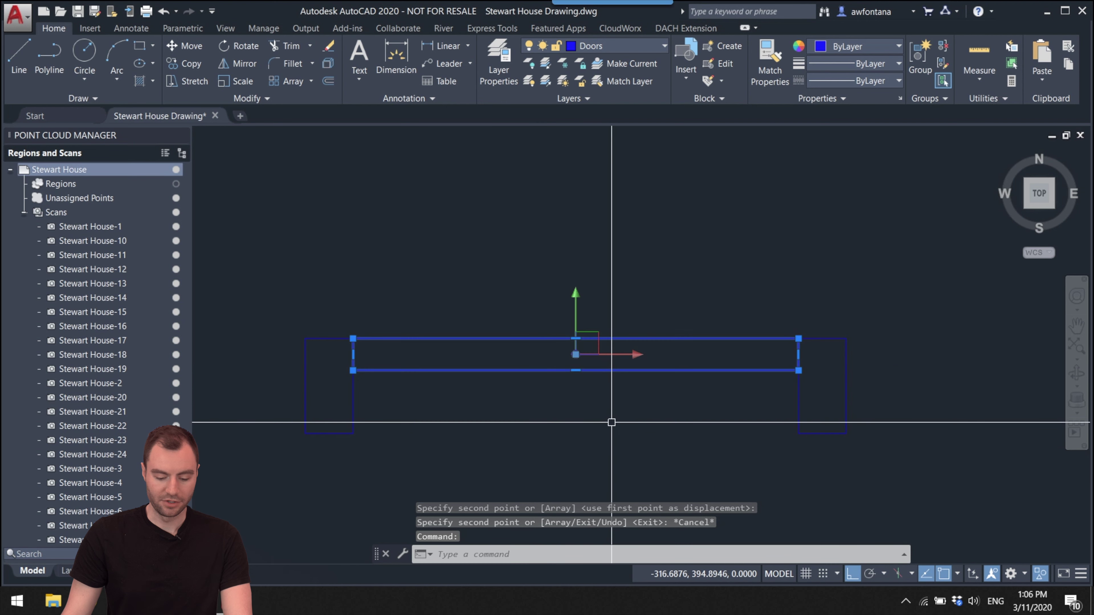
type("rotate")
key("Return")
left_click(853, 575)
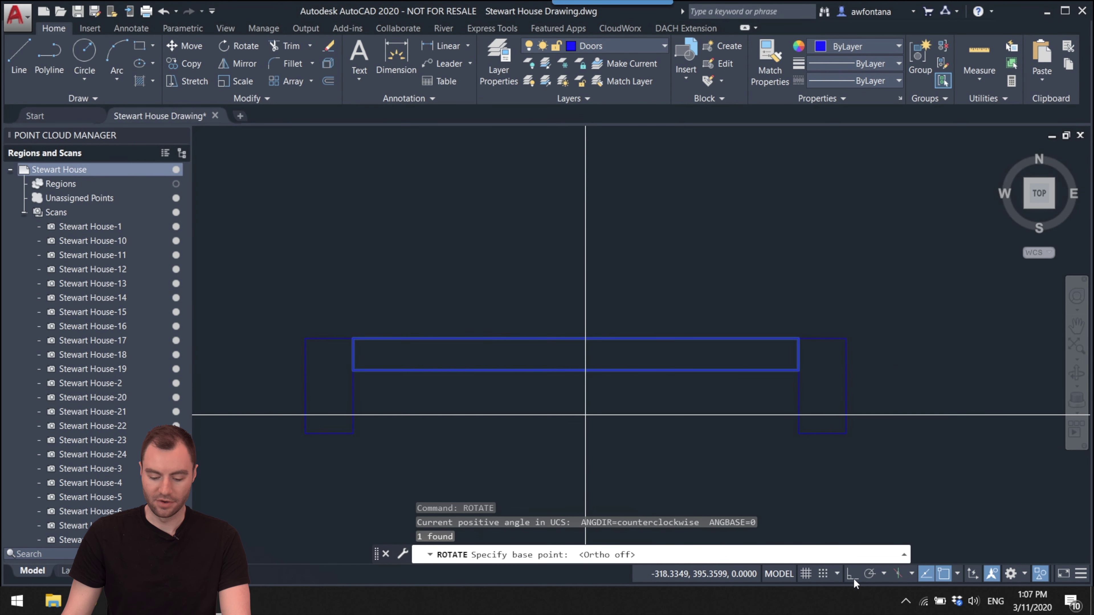
left_click(353, 338)
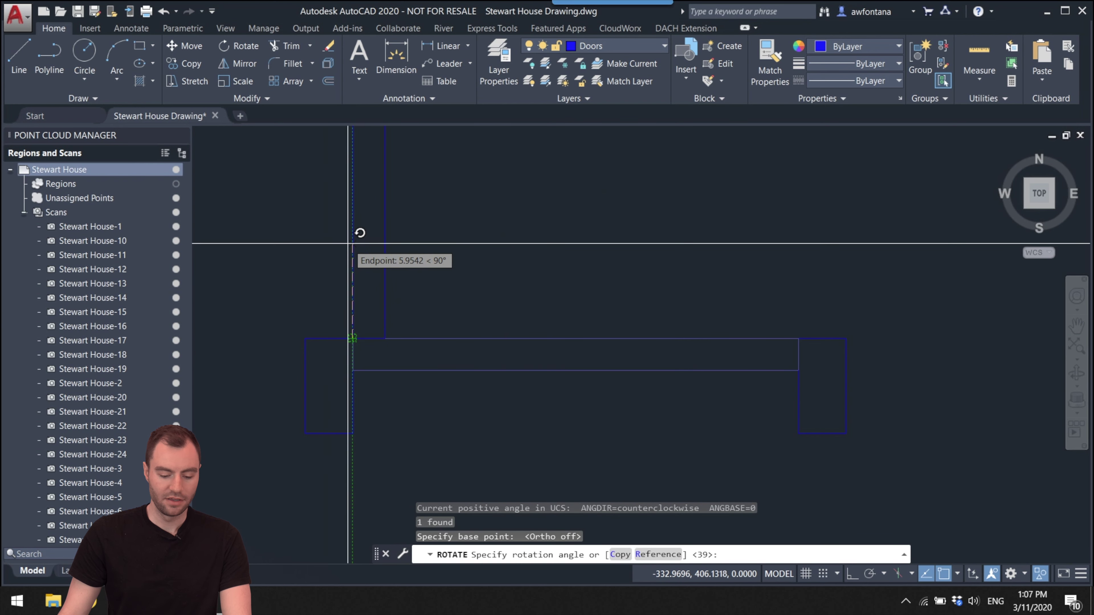
key("Escape")
- Draw a Start, Center, End arc from the right jamb's top-left corner to the door leaf's top-left corner, centered on the left jamb's top-right corner
scroll(374, 281, "down", 5)
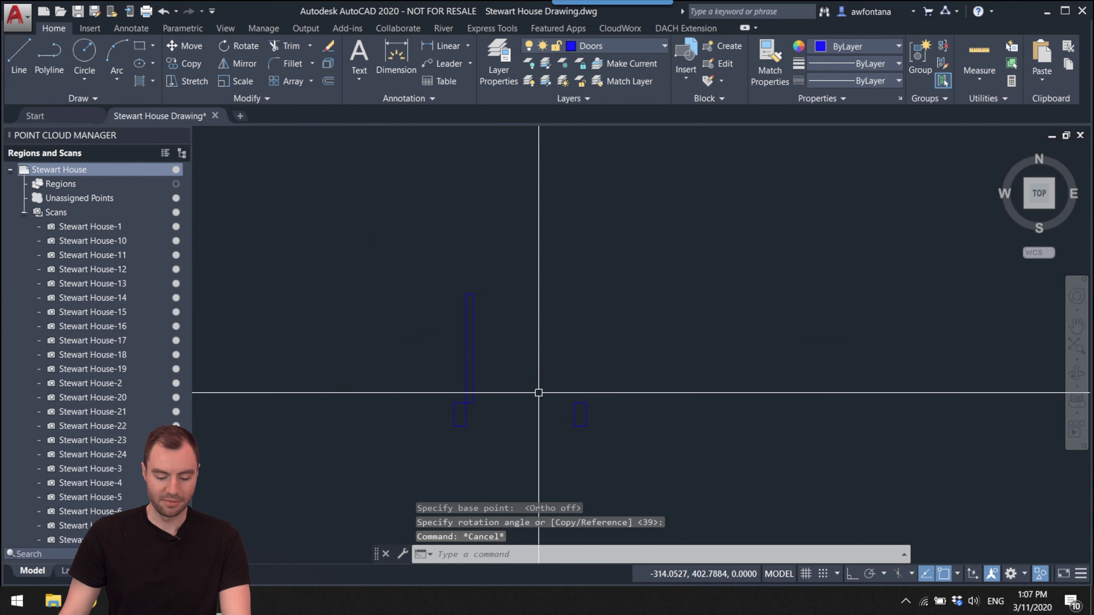
middle_click_drag(469, 362, 465, 377)
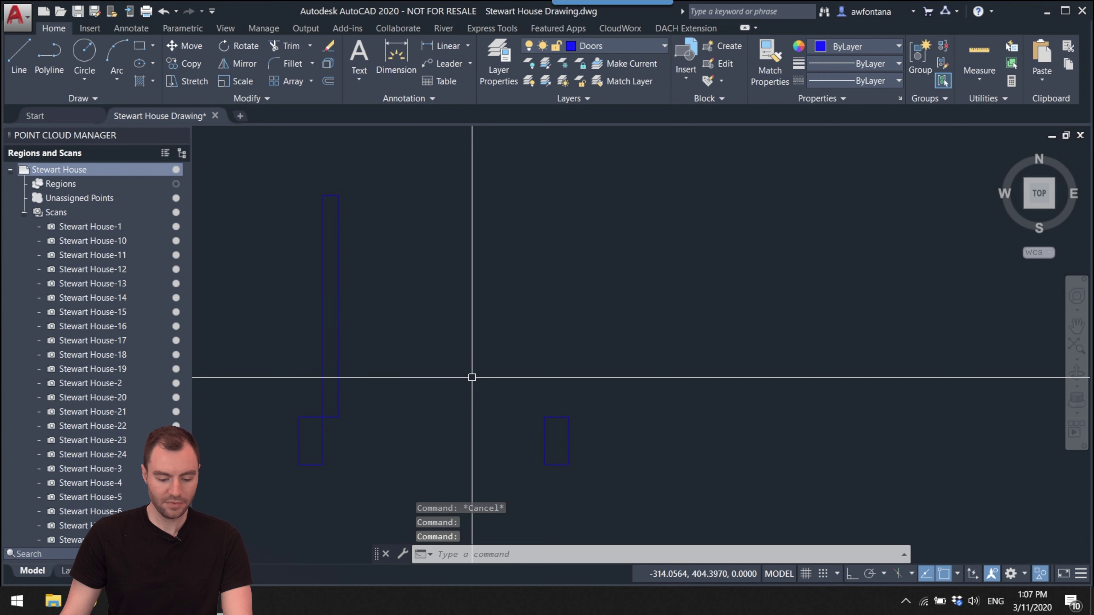
left_click(118, 78)
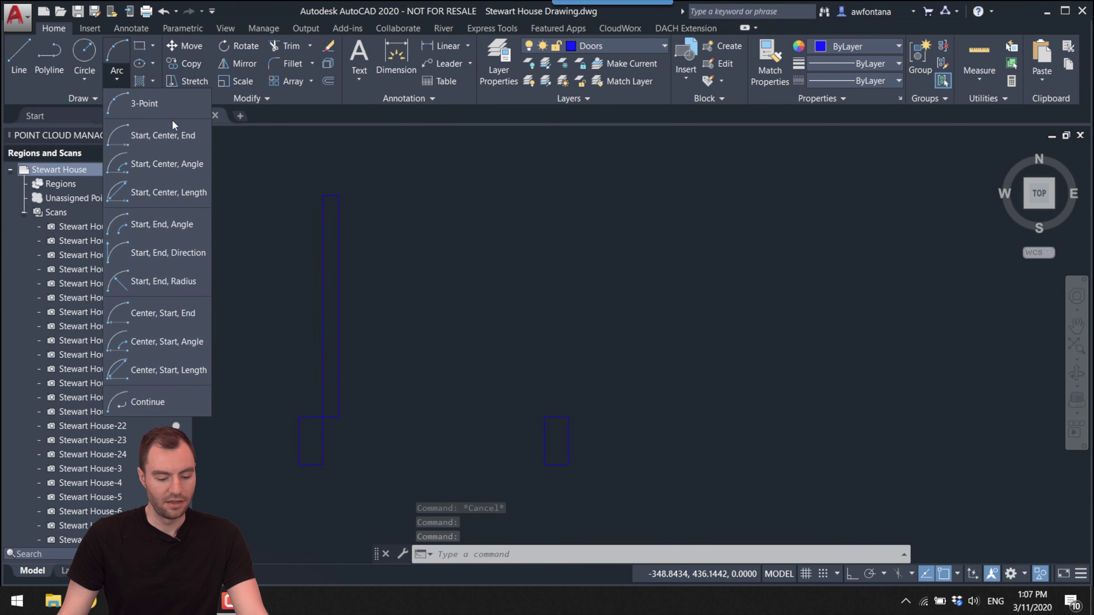
left_click(175, 135)
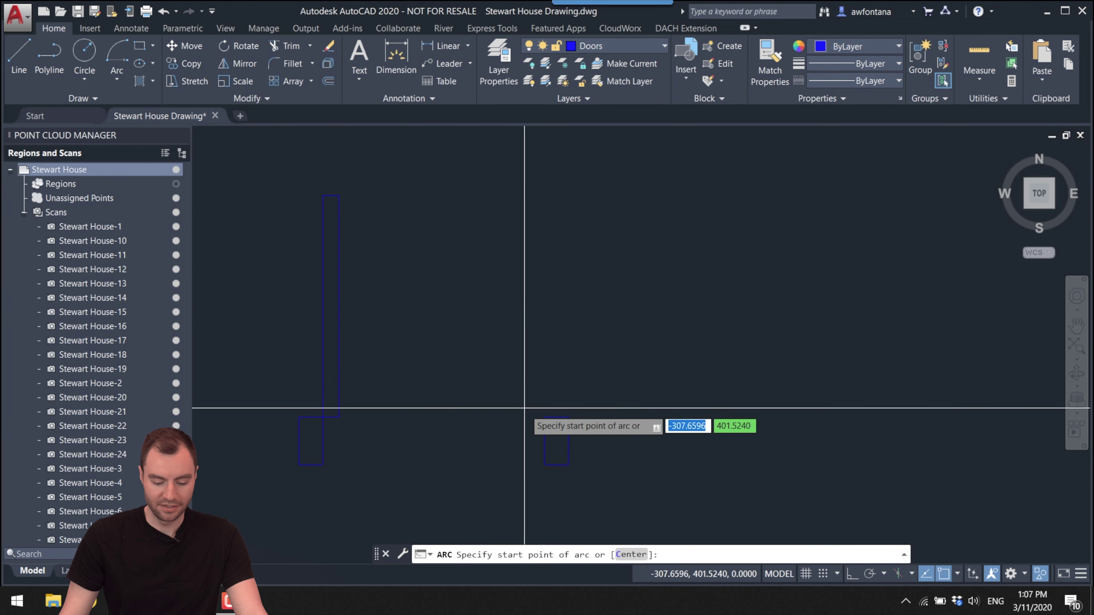
left_click(544, 417)
scroll(327, 414, "up", 5)
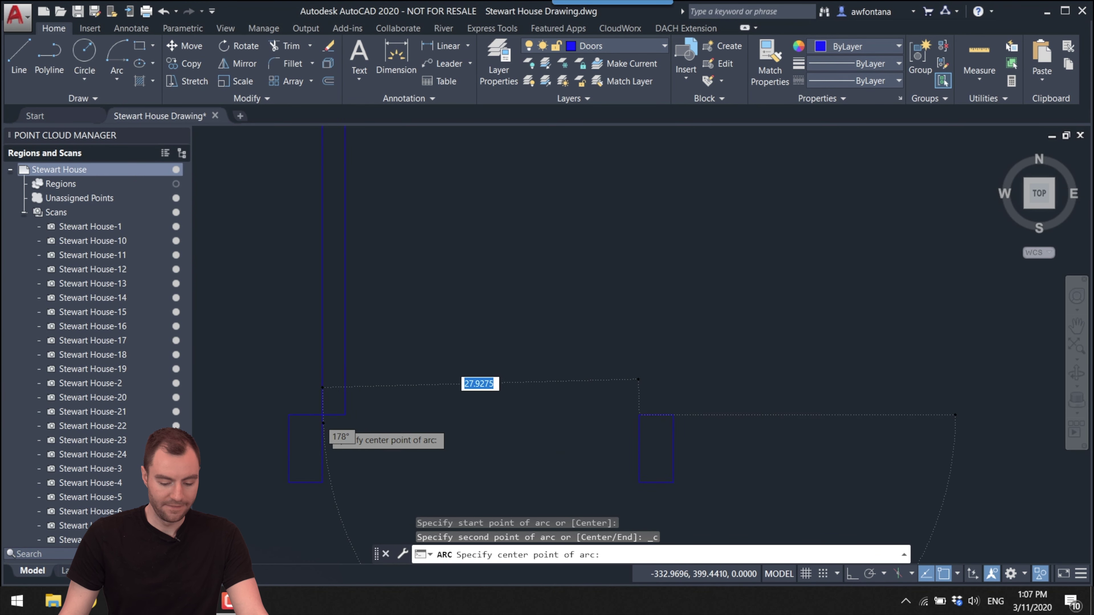
left_click(321, 406)
scroll(319, 408, "down", 5)
scroll(306, 245, "up", 5)
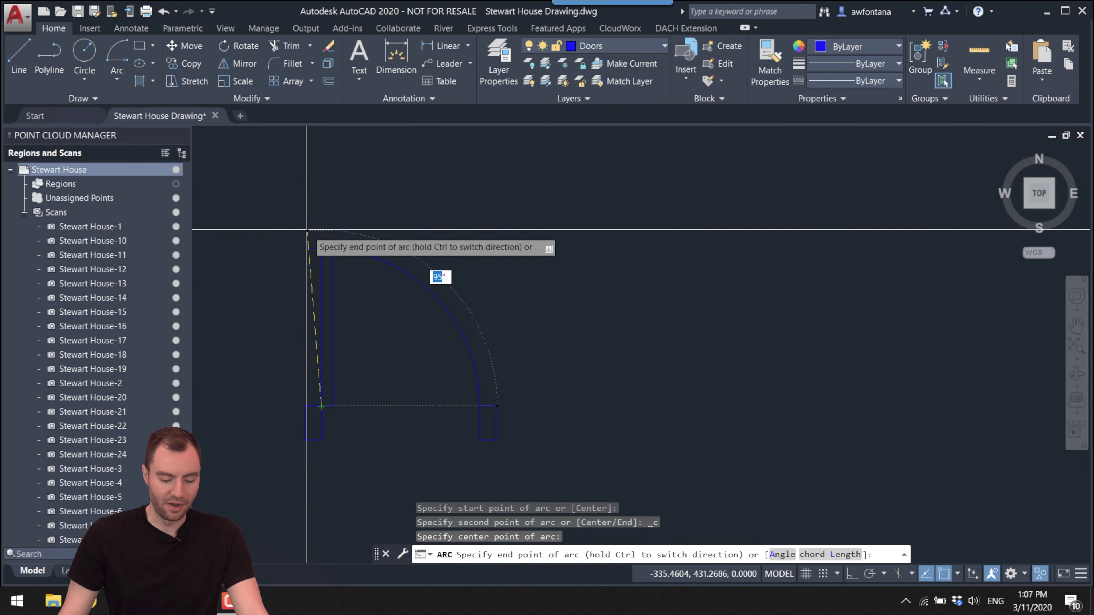
left_click(364, 302)
scroll(364, 233, "down", 3)
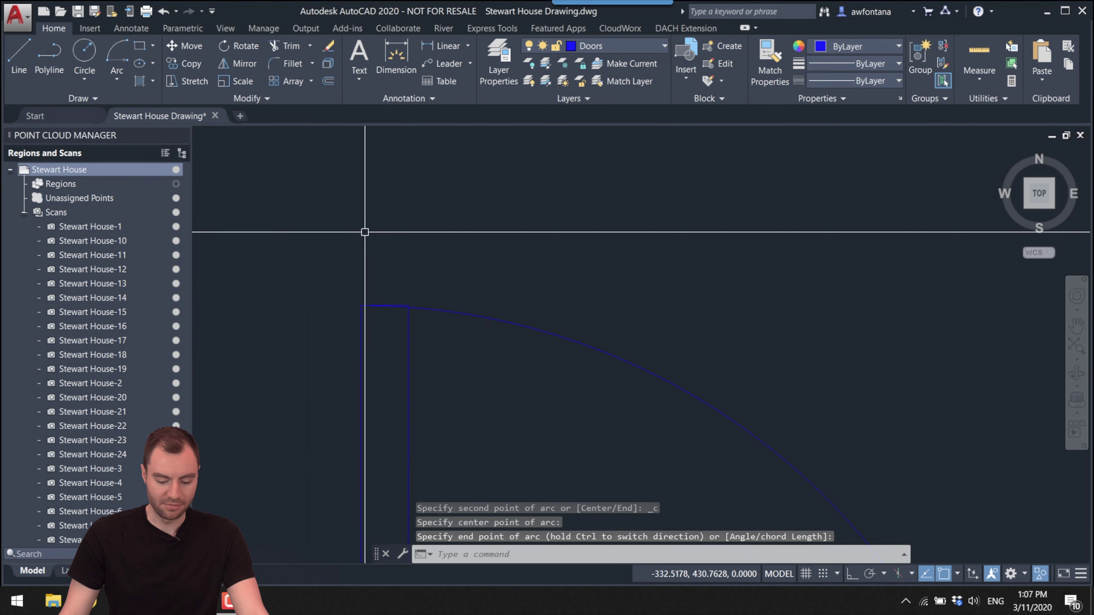
scroll(498, 276, "down", 2)
key("Escape")
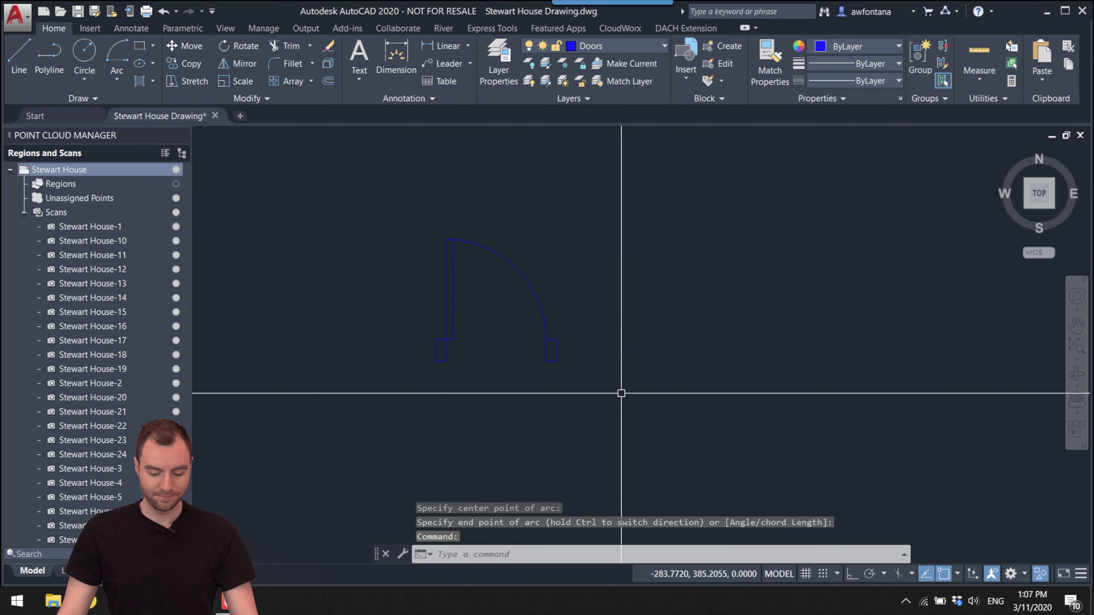
- Copy the whole door symbol horizontally into the empty space between the original and the floor plan
mouse_move(411, 379)
left_mouse_down()
mouse_move(636, 369)
mouse_move(569, 278)
mouse_move(427, 236)
mouse_move(390, 240)
left_mouse_up()
key("Escape")
mouse_move(587, 421)
left_mouse_down()
mouse_move(366, 364)
mouse_move(566, 210)
mouse_move(598, 227)
left_mouse_up()
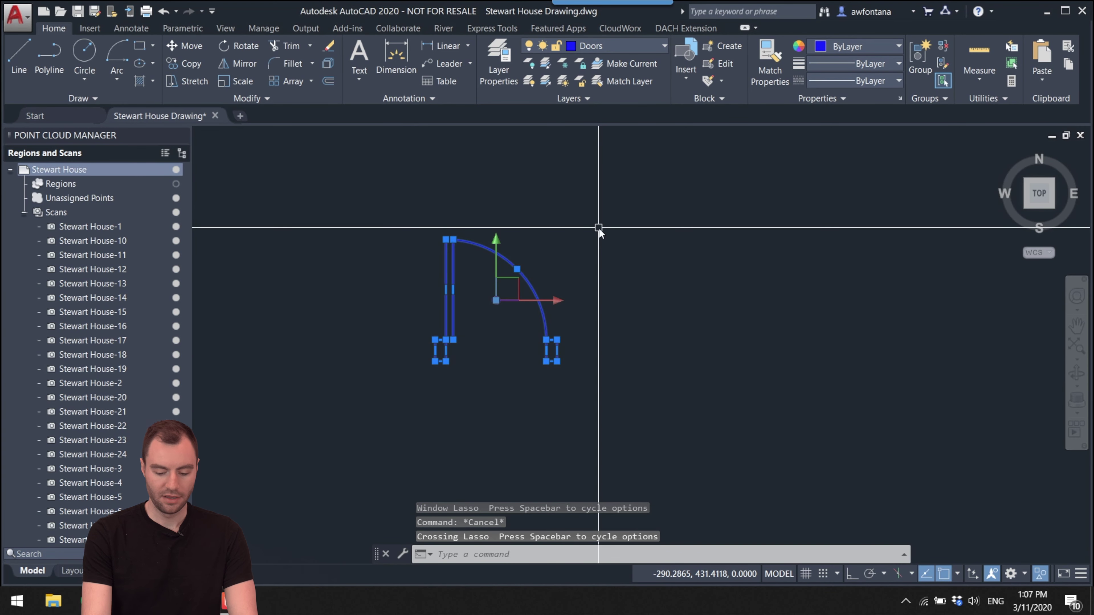
key("Return")
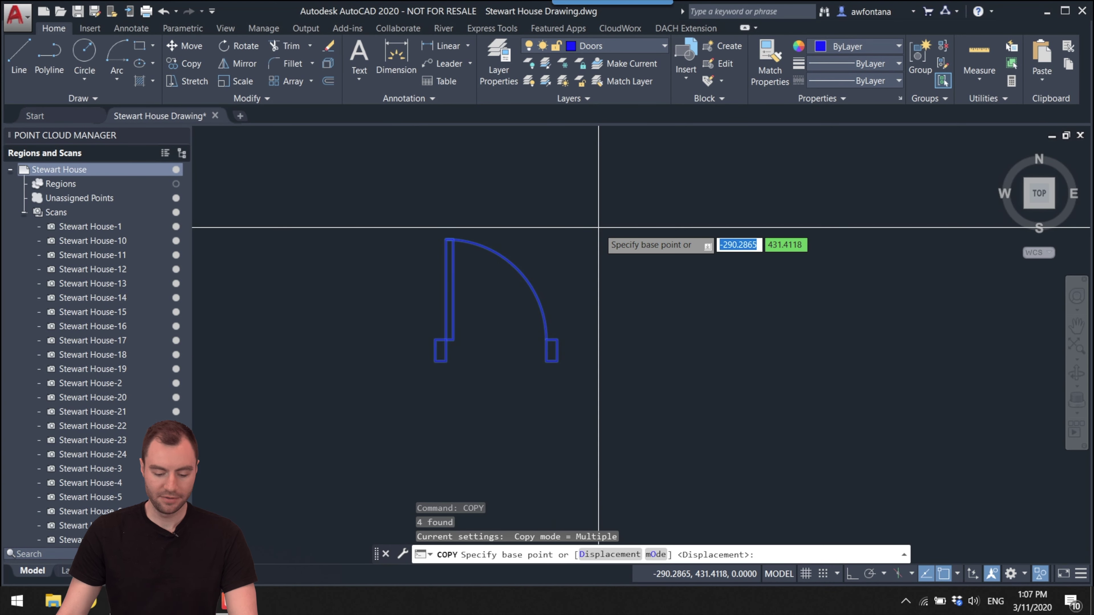
left_click(449, 361)
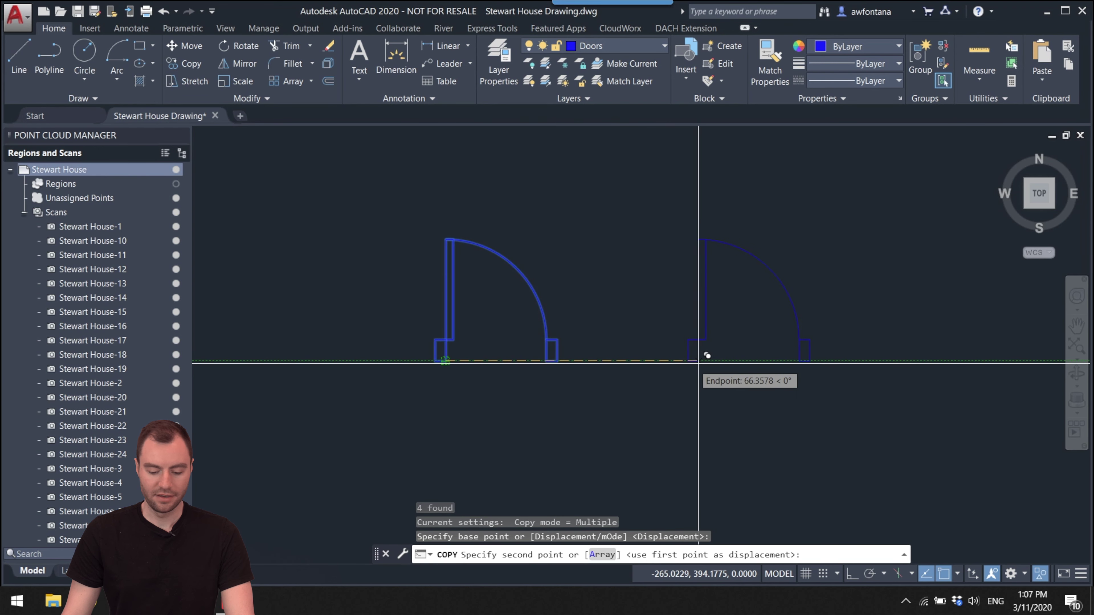
left_click(707, 361)
key("Escape")
middle_click_drag(757, 382, 546, 391)
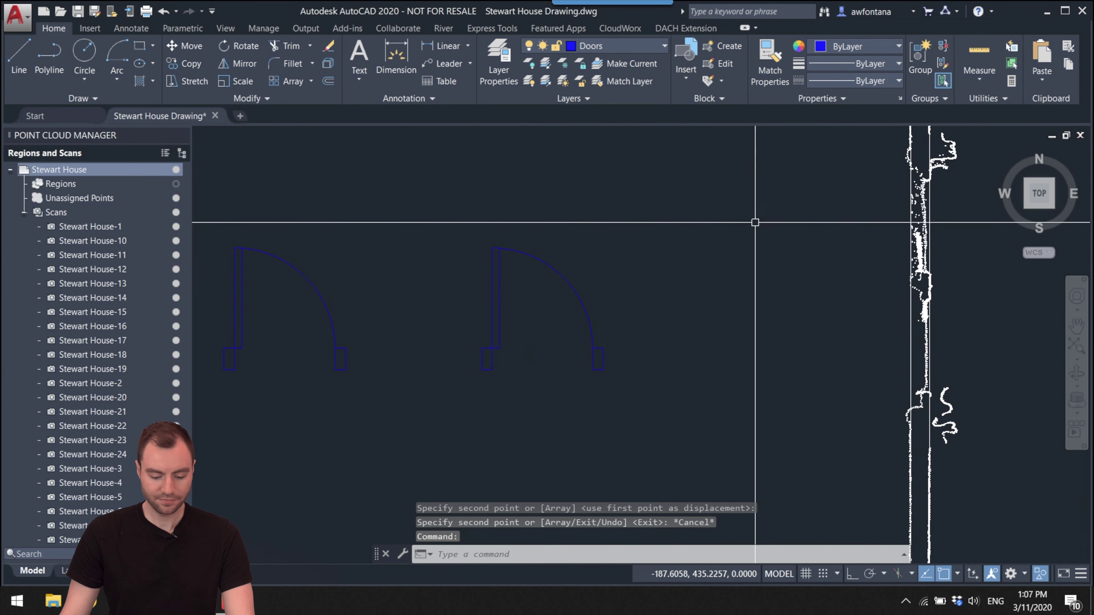
mouse_move(606, 428)
left_mouse_down()
mouse_move(538, 187)
mouse_move(413, 187)
mouse_move(455, 409)
left_mouse_up()
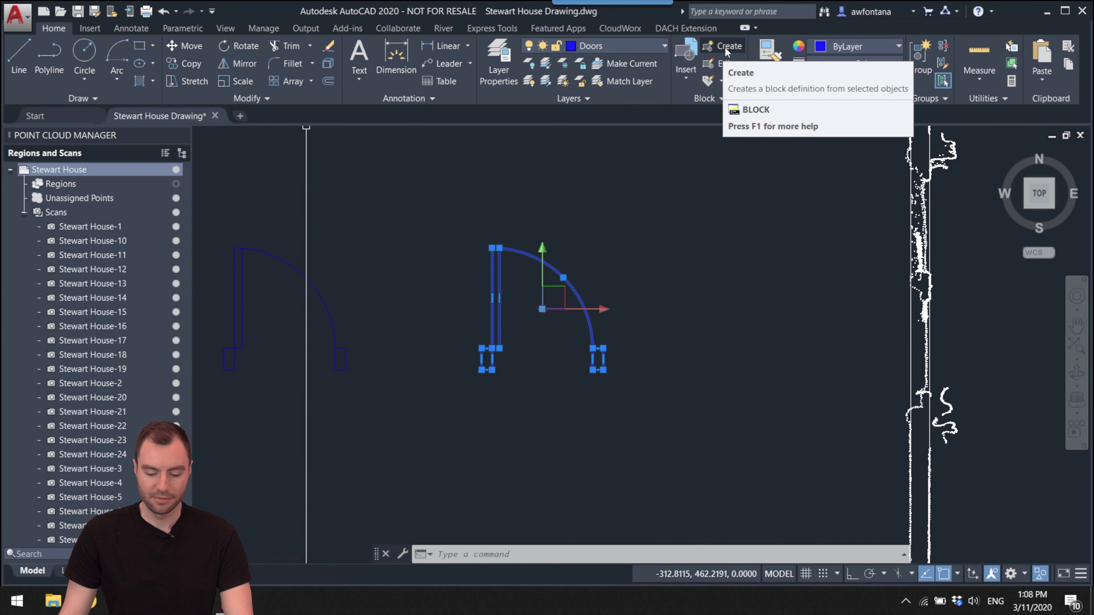
key("Escape")
scroll(512, 334, "up", 5)
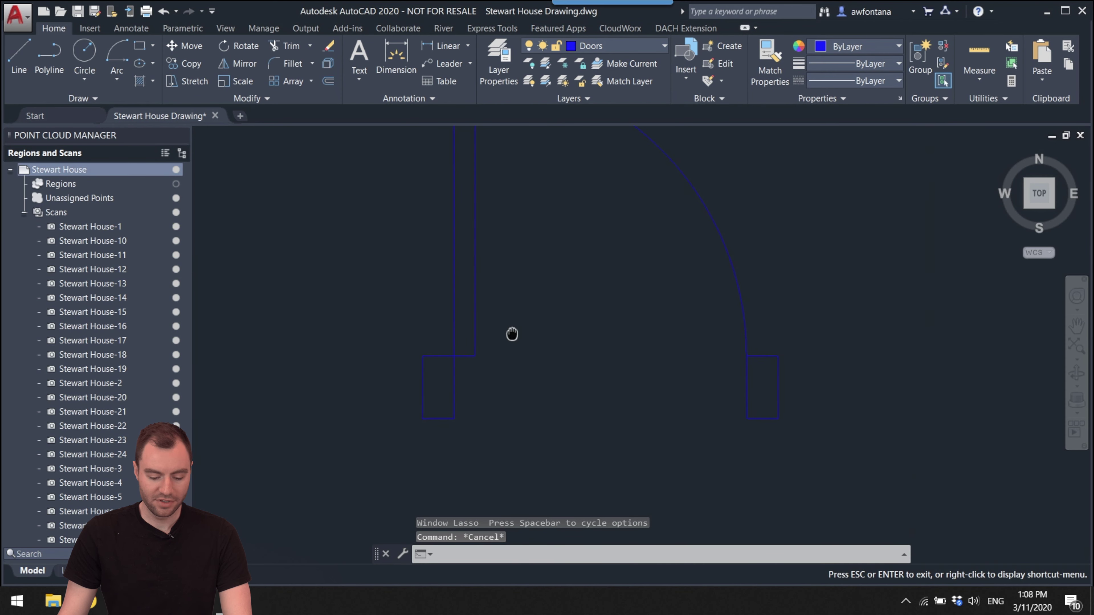
key("Escape")
scroll(432, 367, "down", 5)
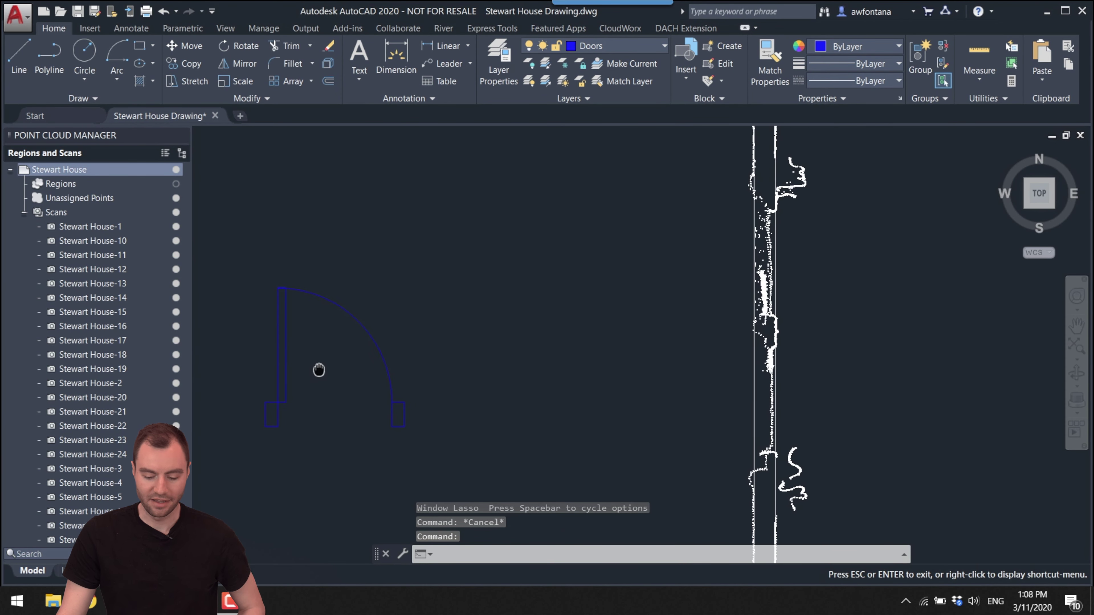
scroll(252, 426, "up", 5)
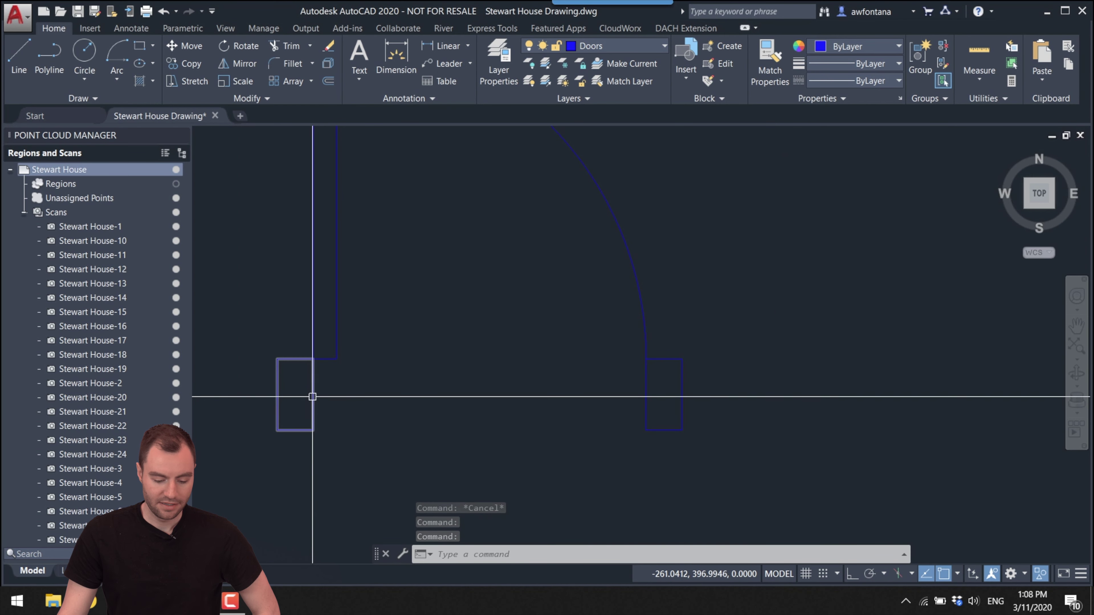
- Enable the Midpoint object snap
left_click(958, 574)
left_click(987, 330)
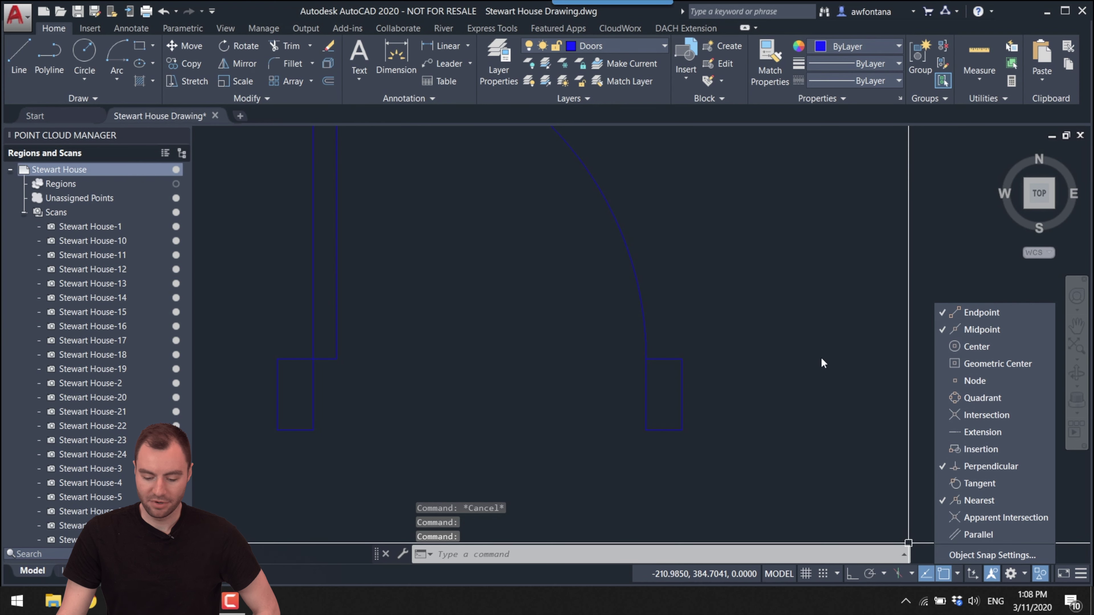
scroll(770, 349, "down", 3)
left_click(796, 345)
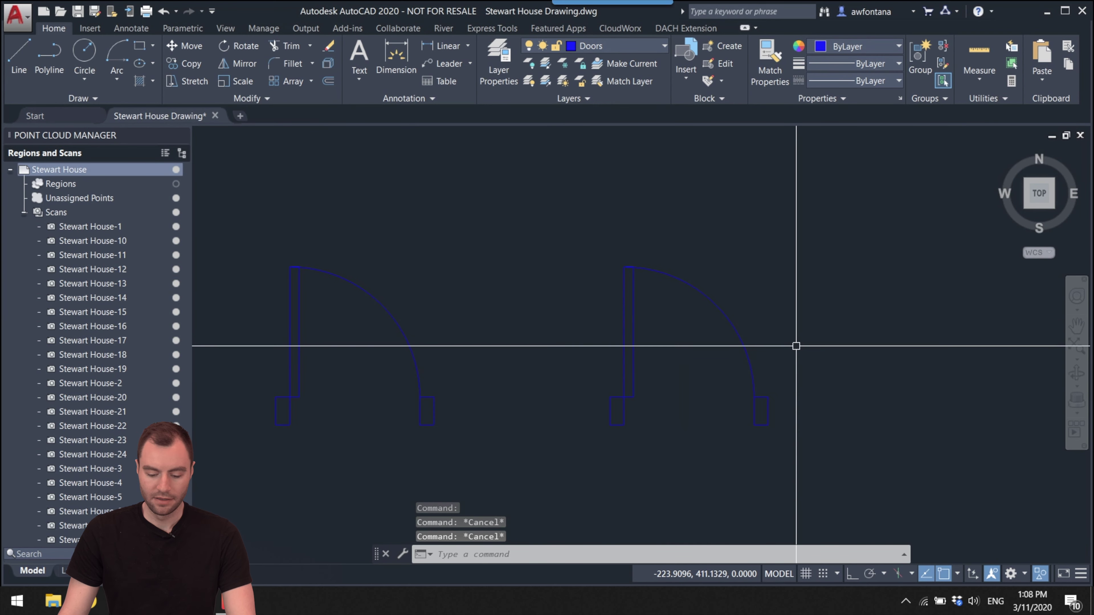
- Create a block named 28-Inch Door from the copied door symbol, with its base point at the midpoint of the left jamb's right side
mouse_move(843, 362)
left_mouse_down()
mouse_move(711, 523)
mouse_move(567, 379)
mouse_move(672, 220)
mouse_move(745, 225)
left_mouse_up()
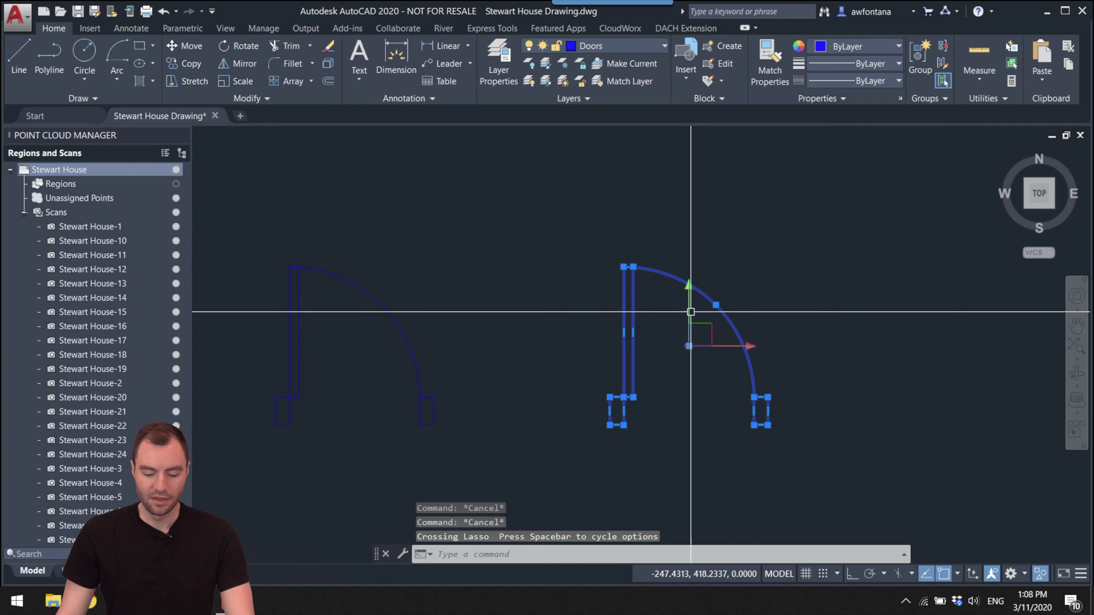
left_click(730, 47)
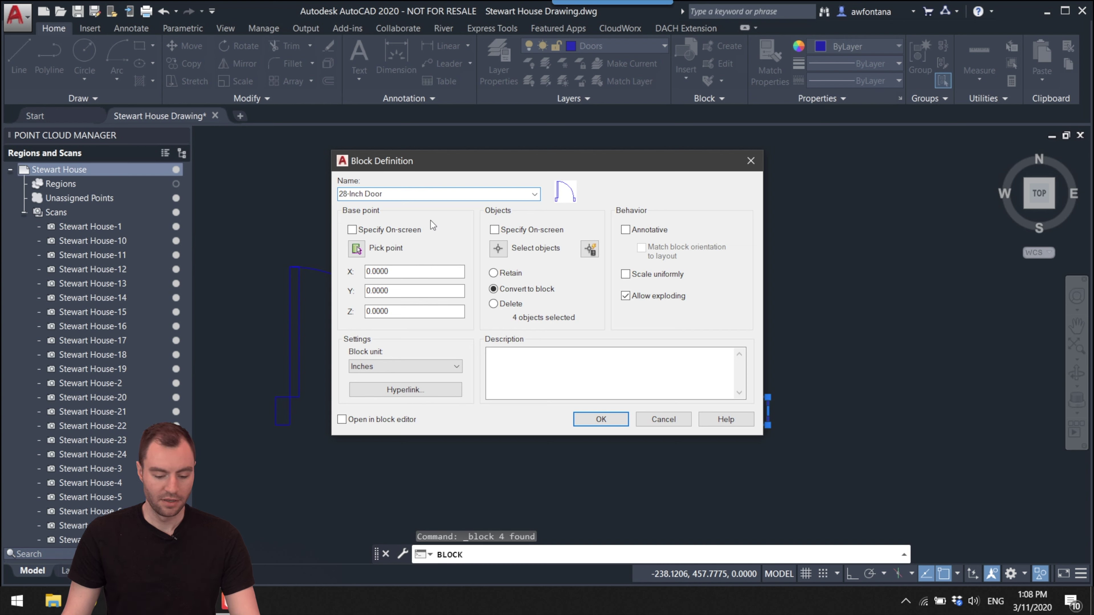
left_click(356, 249)
scroll(649, 431, "up", 5)
scroll(512, 408, "down", 2)
scroll(564, 391, "up", 2)
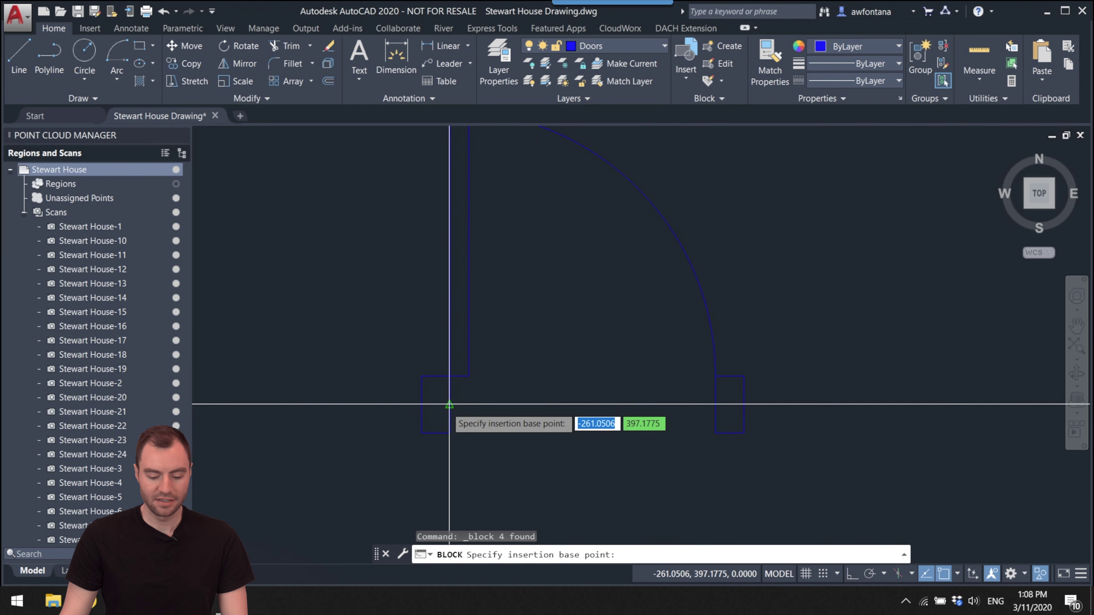
scroll(488, 379, "down", 2)
scroll(452, 435, "up", 2)
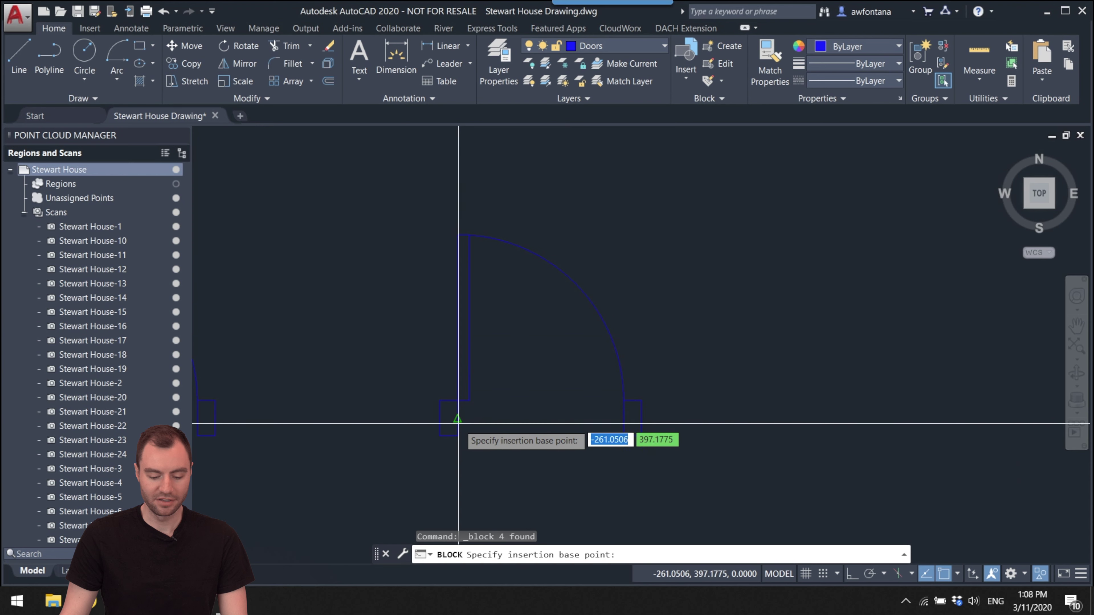
scroll(458, 426, "down", 2)
scroll(457, 420, "up", 3)
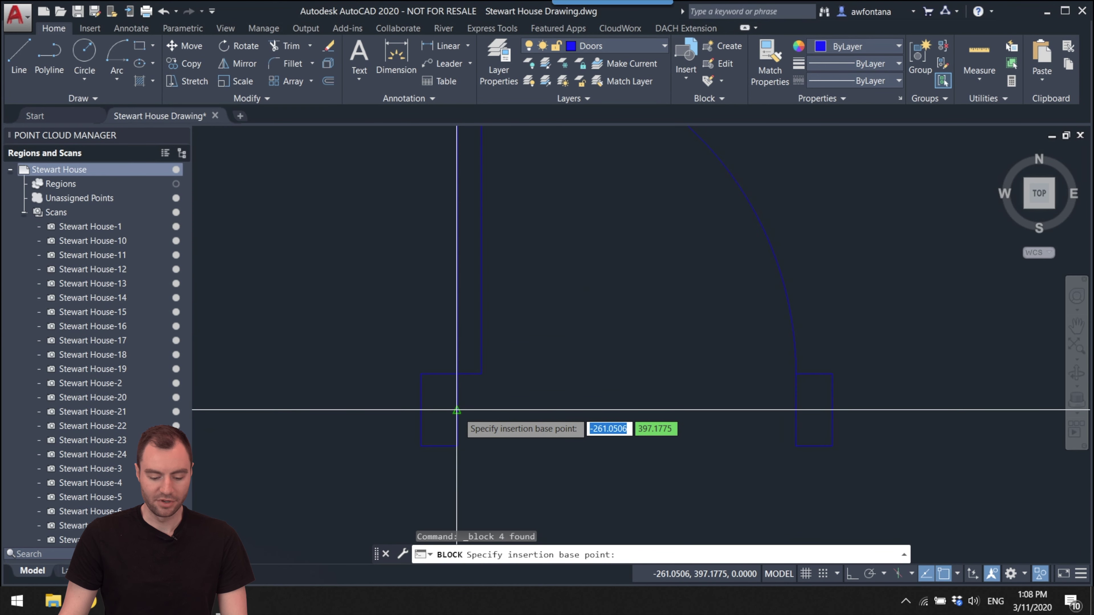
left_click(457, 410)
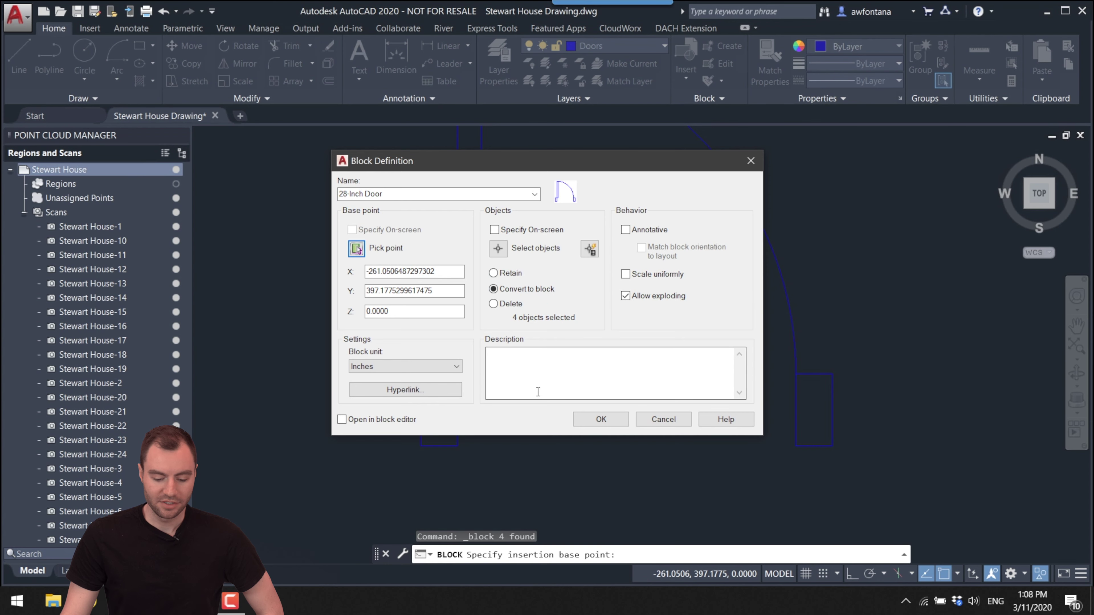
left_click(609, 419)
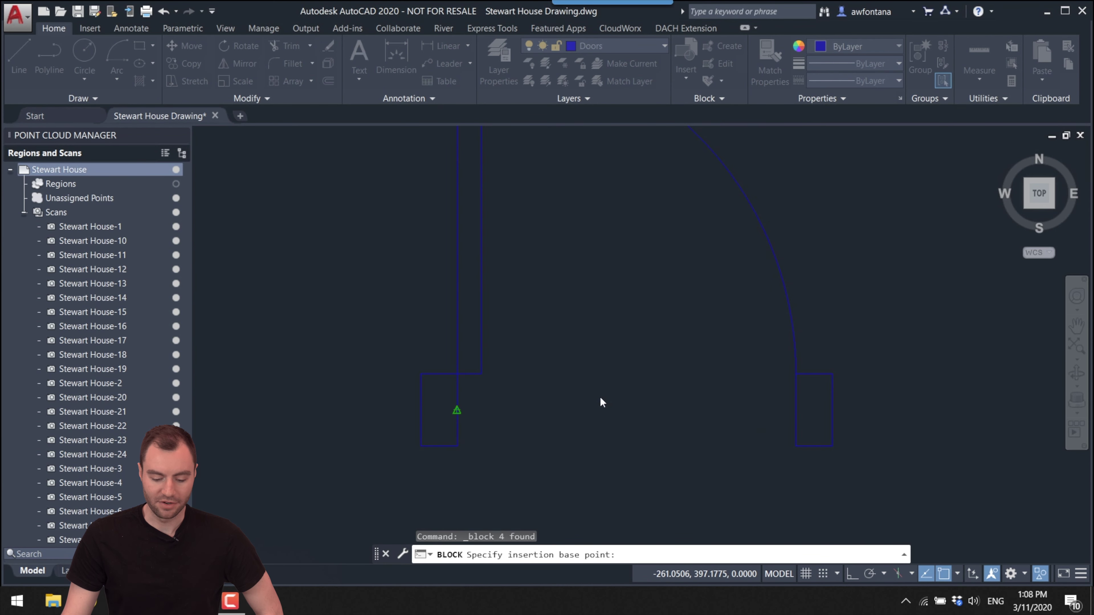
scroll(553, 338, "down", 4)
left_click(525, 345)
key("Escape")
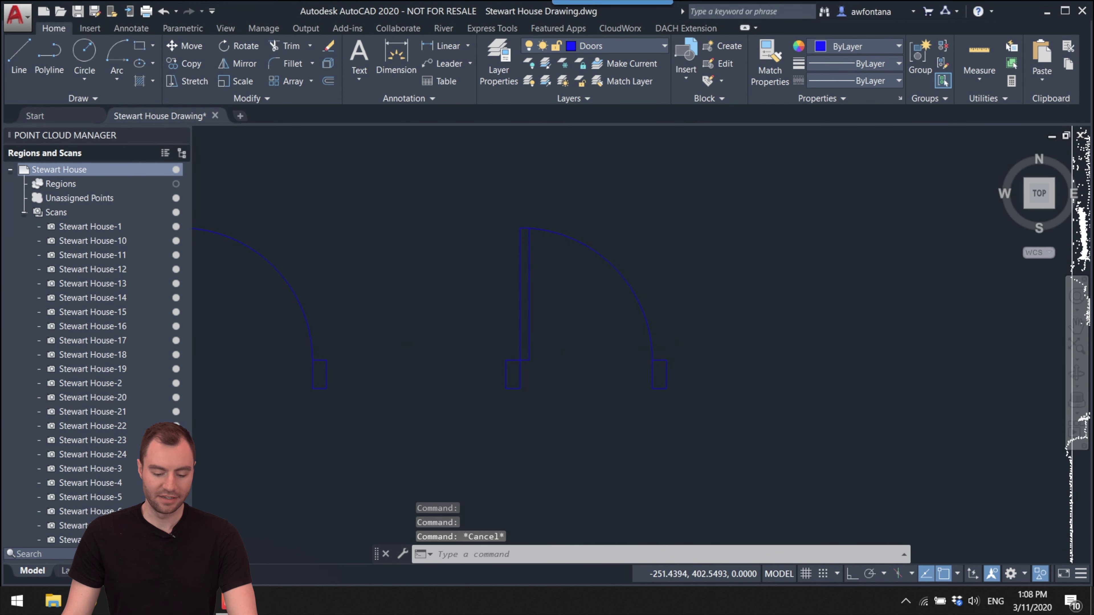
- Copy the two jamb rectangles of the original door symbol into the empty space below it
mouse_move(359, 298)
middle_mouse_down()
mouse_move(398, 297)
mouse_move(376, 322)
middle_mouse_up()
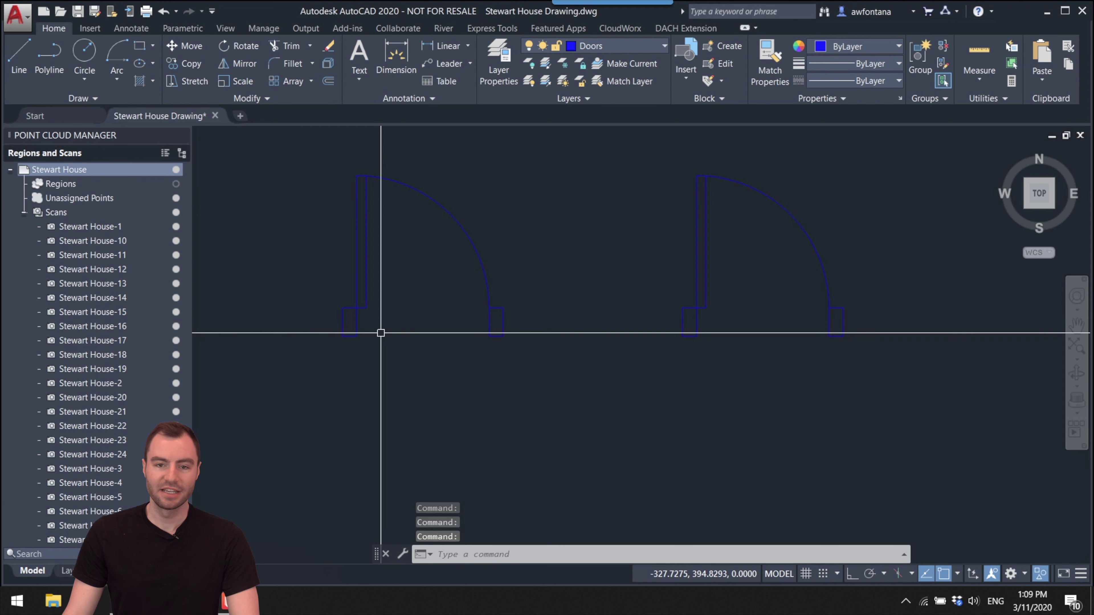
mouse_move(539, 368)
left_mouse_down()
mouse_move(517, 349)
mouse_move(421, 328)
mouse_move(339, 330)
left_mouse_up()
key("Escape")
mouse_move(511, 372)
left_mouse_down()
mouse_move(525, 351)
mouse_move(416, 327)
mouse_move(518, 316)
left_mouse_up()
type("co")
left_click(340, 361)
key("Escape")
- Draw a rectangle 35 wide by 2 high near the copied jambs
type("rec")
scroll(356, 379, "down", 1)
left_click(367, 366)
type("@35,2")
key("Return")
key("space")
left_click(363, 176)
type("@35,2")
key("Return")
- Move the 35 by 2 rectangle so its top-left corner meets the top-right corner of the copied left jamb
scroll(494, 334, "up", 2)
left_click(440, 340)
type("m")
key("space")
left_click(396, 325)
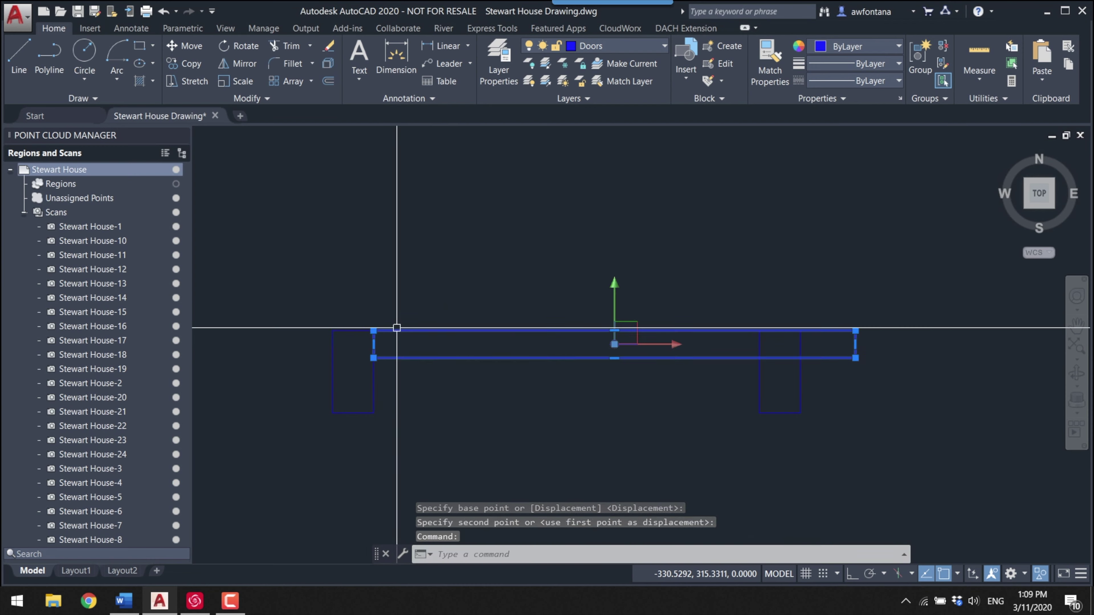
- Rotate the 35 by 2 rectangle upright about its corner on the left jamb to form the door leaf
key("Escape")
left_click(652, 357)
type("r")
key("space")
left_click(653, 357)
left_click(390, 191)
scroll(390, 191, "up", 2)
- Draw the swing arc of the 35-inch door from the leaf's top end to the jamb opposite
left_click(117, 58)
left_click(383, 443)
left_click(382, 443)
left_click(513, 318)
- Move the right jamb out to match the door leaf's width and rotate the leaf rectangle by 90 degrees
type("m")
key("space")
key("Escape")
left_click(757, 331)
type("m")
key("space")
left_click(790, 292)
left_click(388, 281)
type("90")
key("Return")
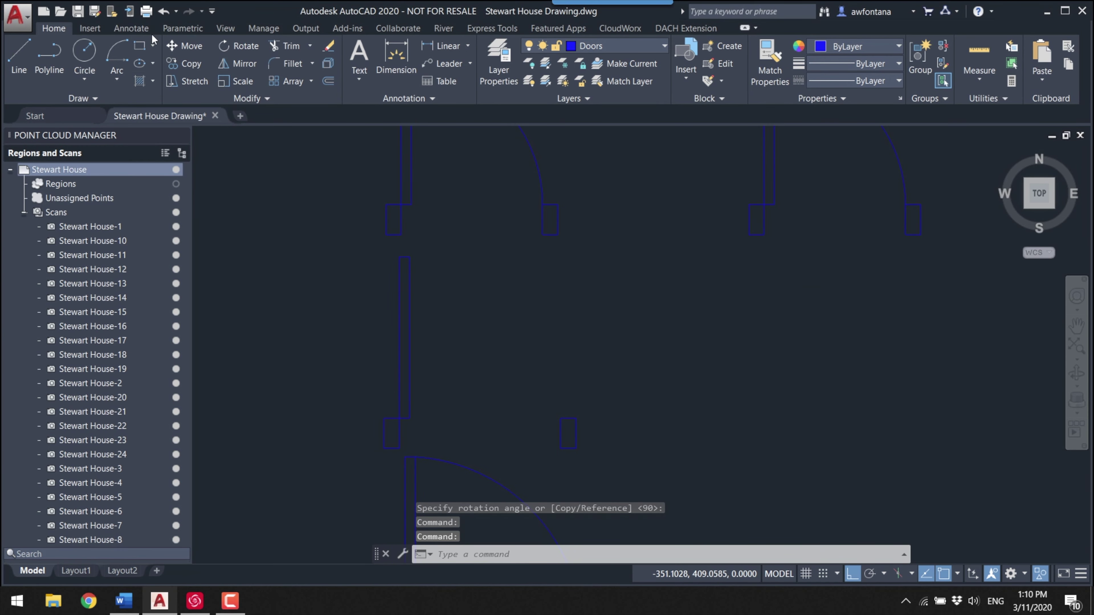
- Draw the swing arc of the middle door symbol from the top of its upright leaf to its right jamb
left_click(117, 80)
left_click(390, 435)
left_click(530, 240)
key("Escape")
- Create a block named 35-Inch Door from the lowest door symbol, with its base point at the midpoint of the left jamb's right side
scroll(529, 240, "down", 3)
left_click_drag(409, 202, 539, 401)
left_click(724, 46)
type("Door")
left_click(366, 322)
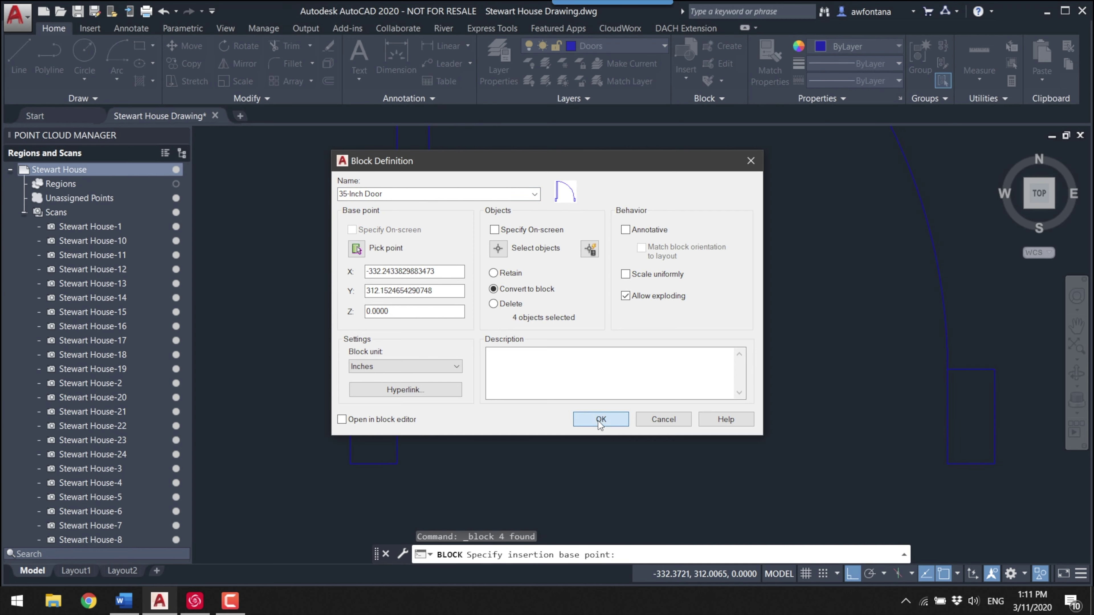
left_click(601, 420)
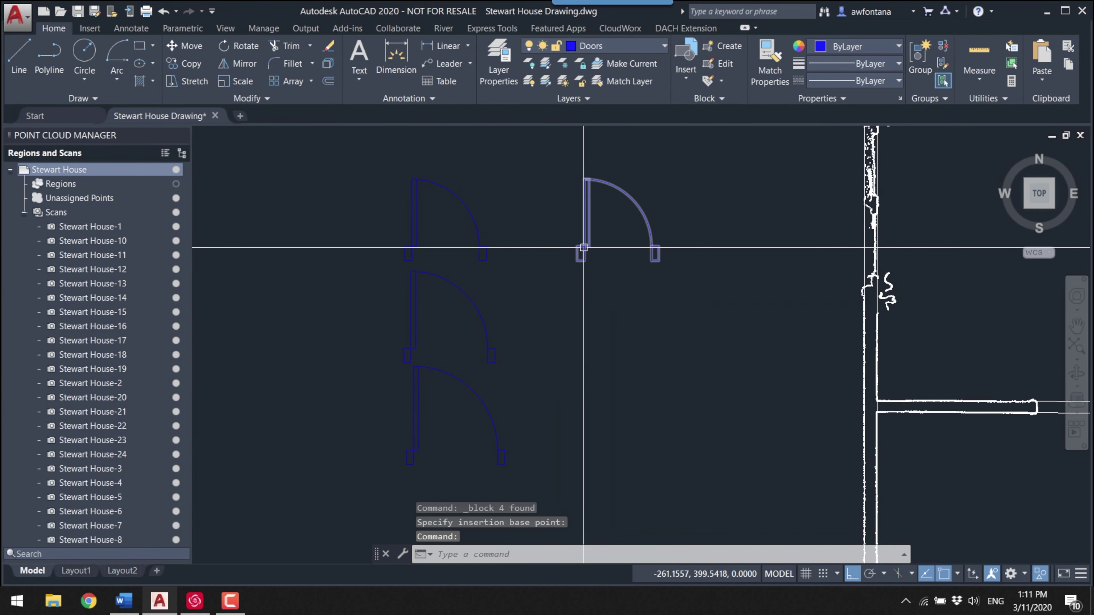
- Check the middle door symbol as a block and look through the door blocks available for insertion
left_click(489, 312)
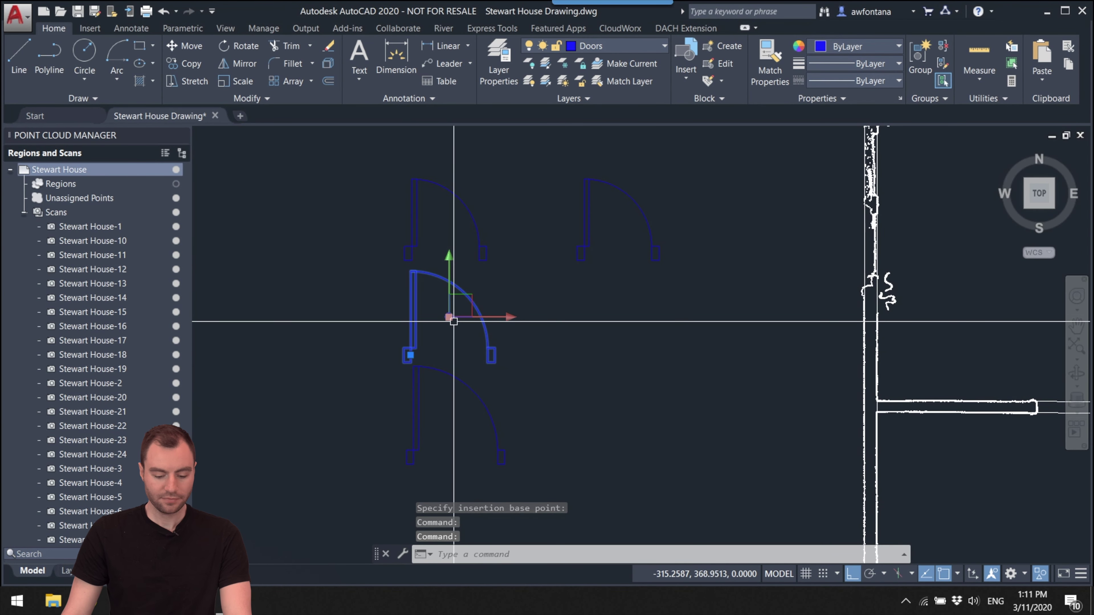
key("Escape")
mouse_move(715, 245)
middle_mouse_down()
mouse_move(480, 286)
mouse_move(493, 321)
middle_mouse_up()
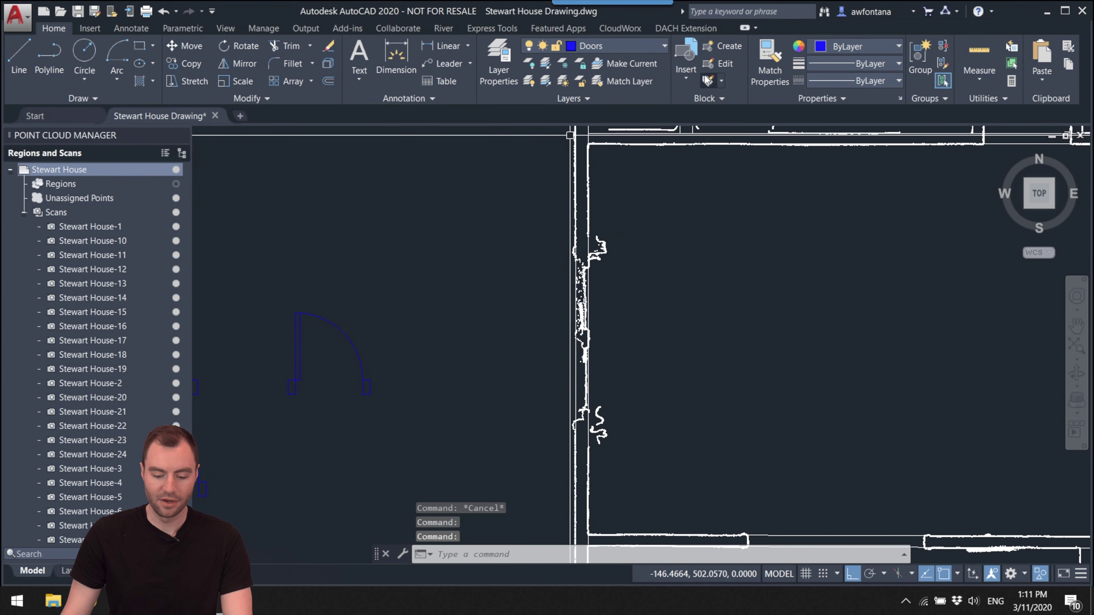
left_click(695, 77)
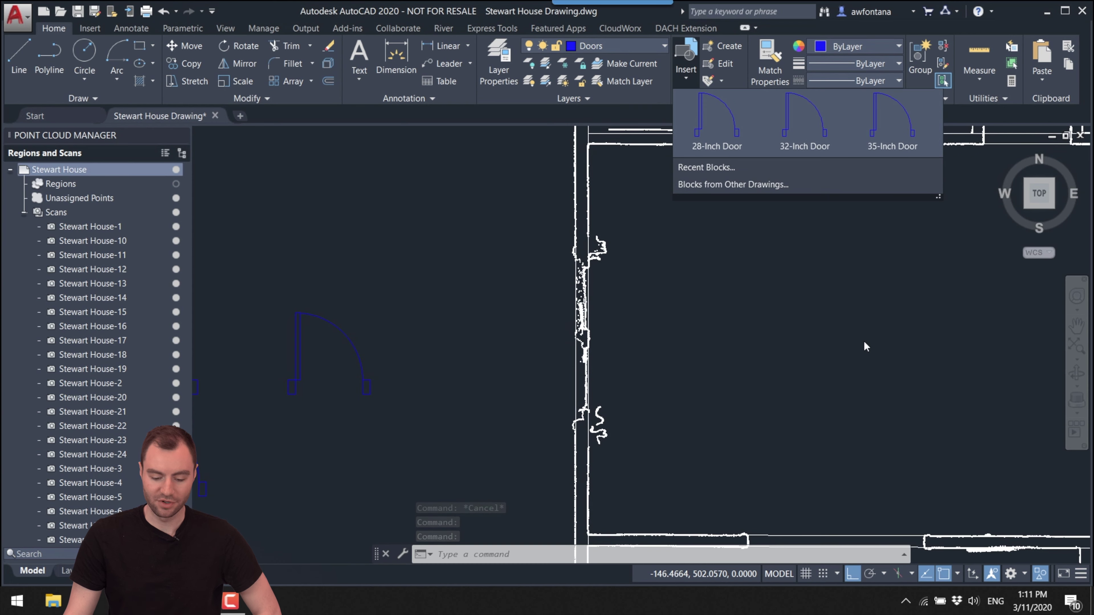
left_click(872, 306)
mouse_move(872, 305)
middle_mouse_down()
mouse_move(611, 409)
mouse_move(684, 355)
mouse_move(650, 267)
middle_mouse_up()
key("Escape")
- Measure the distance between the scanned jamb faces of the door opening just left of the closet
scroll(649, 267, "up", 4)
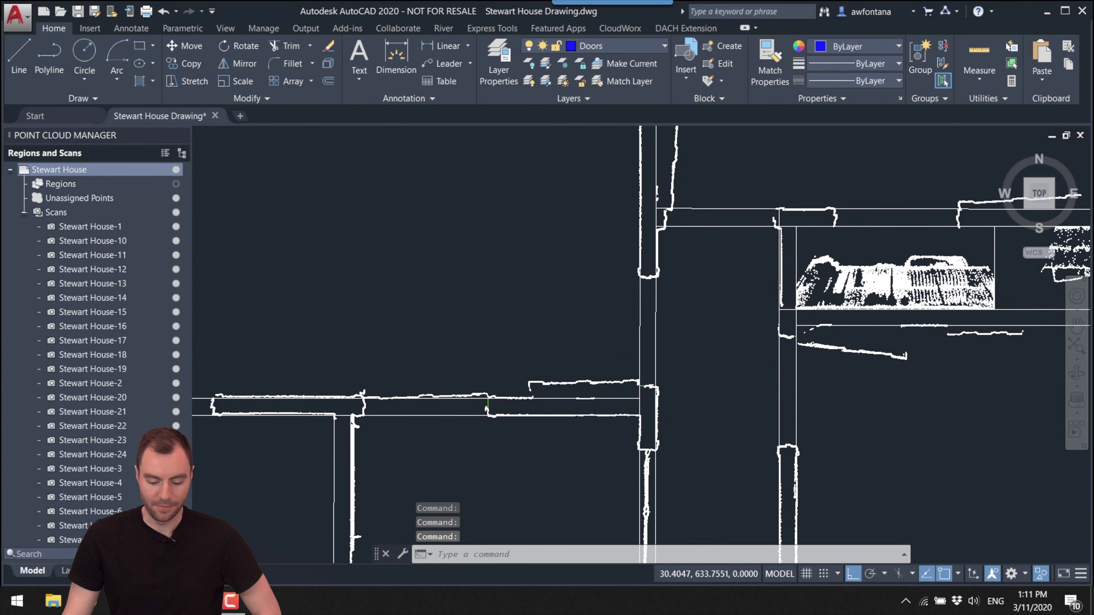
mouse_move(662, 381)
middle_mouse_down()
mouse_move(691, 391)
mouse_move(658, 488)
middle_mouse_up()
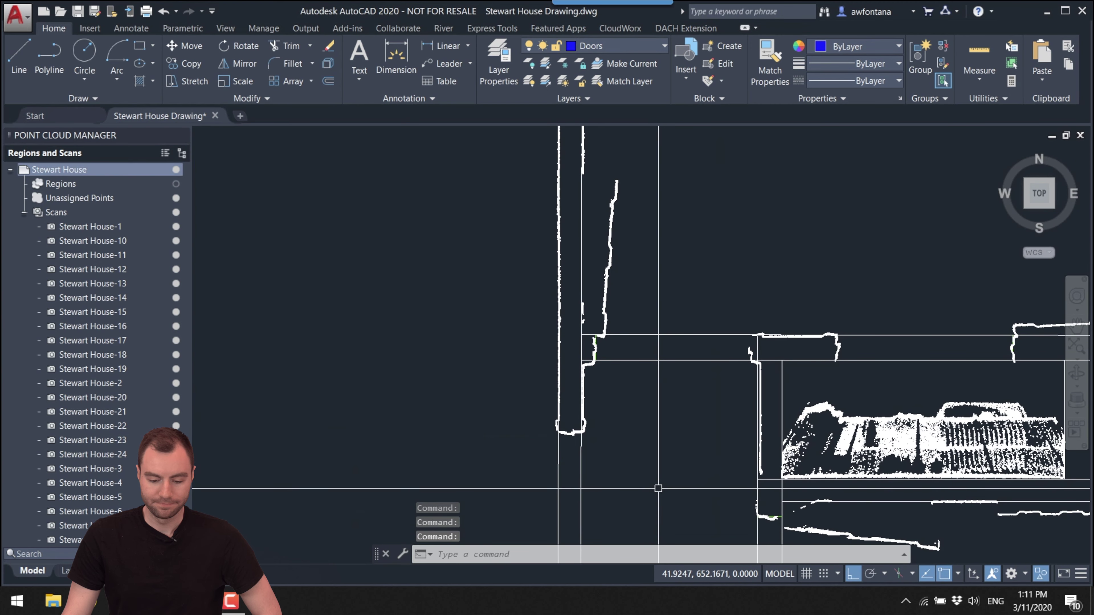
scroll(636, 406, "down", 3)
mouse_move(608, 371)
middle_mouse_down()
mouse_move(416, 501)
mouse_move(626, 345)
mouse_move(581, 357)
middle_mouse_up()
scroll(626, 345, "down", 1)
scroll(626, 345, "up", 5)
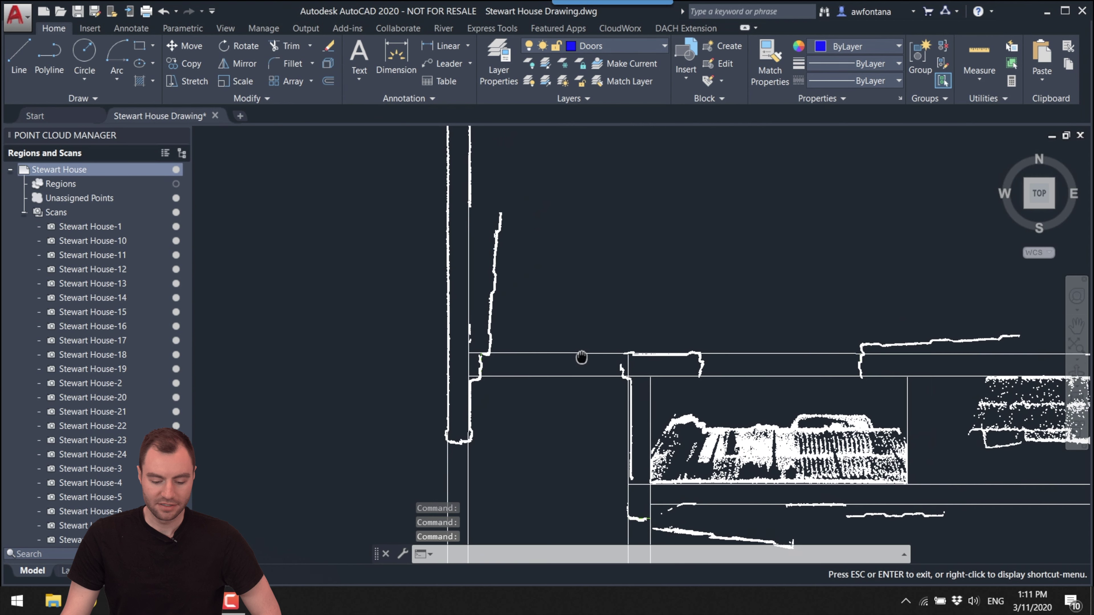
scroll(610, 367, "up", 1)
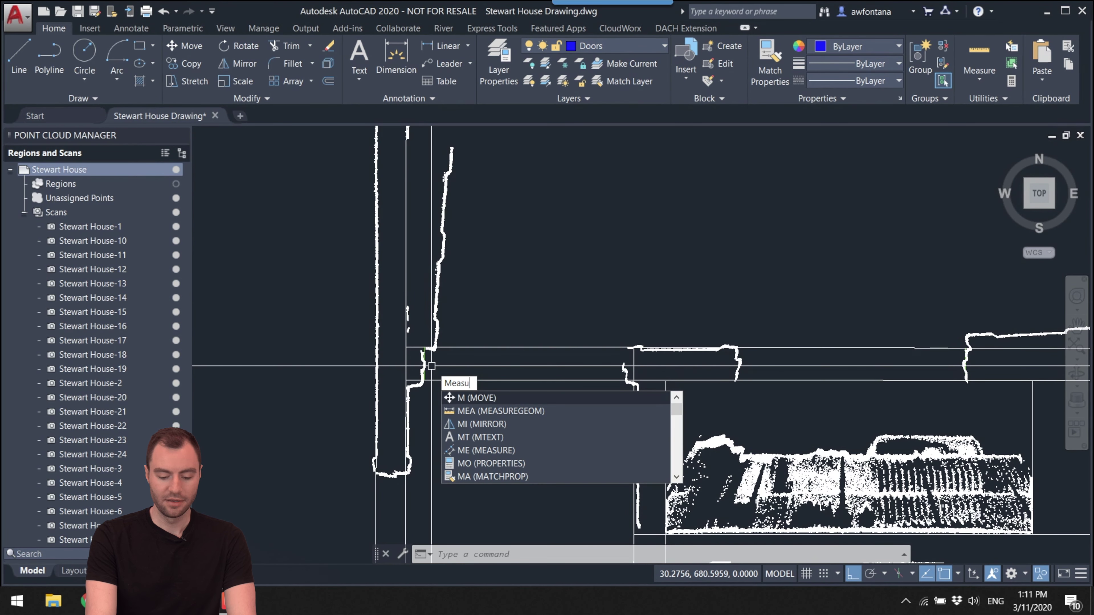
key("Return")
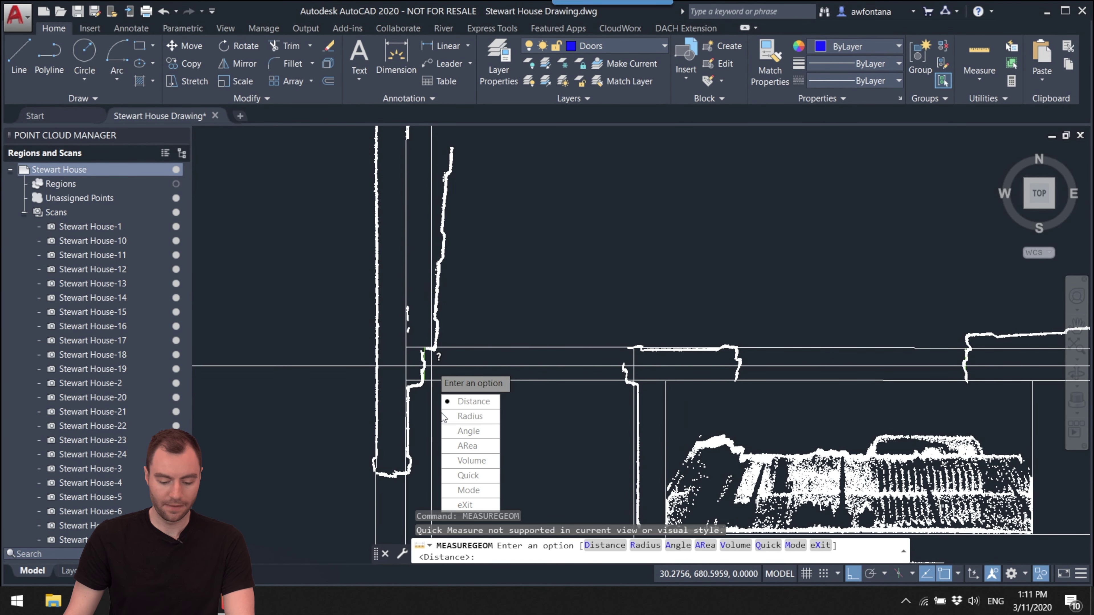
left_click(473, 401)
scroll(414, 388, "up", 4)
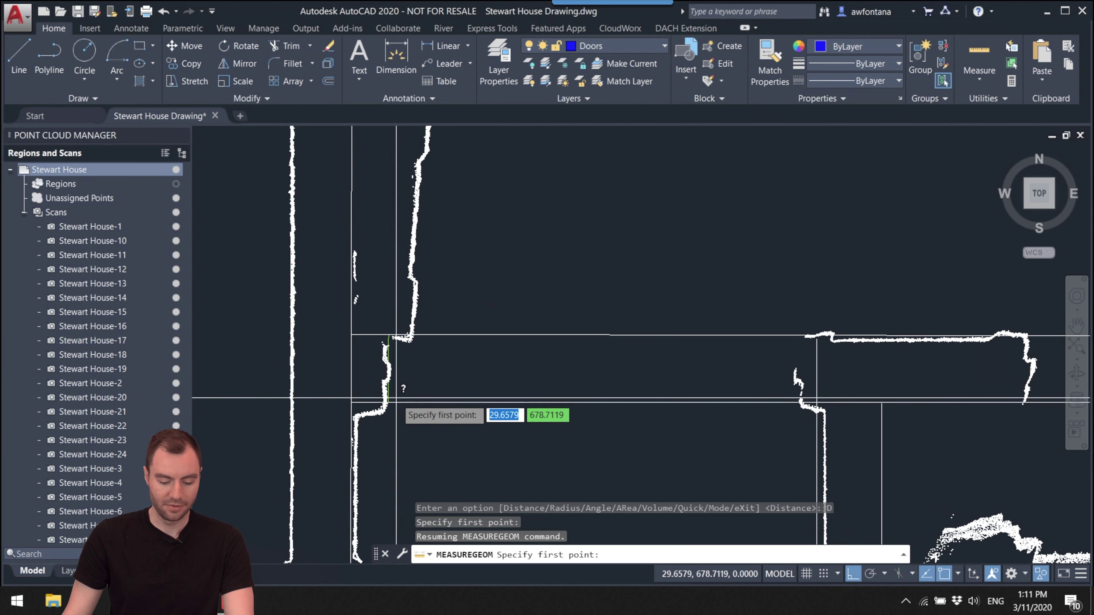
left_click(388, 382)
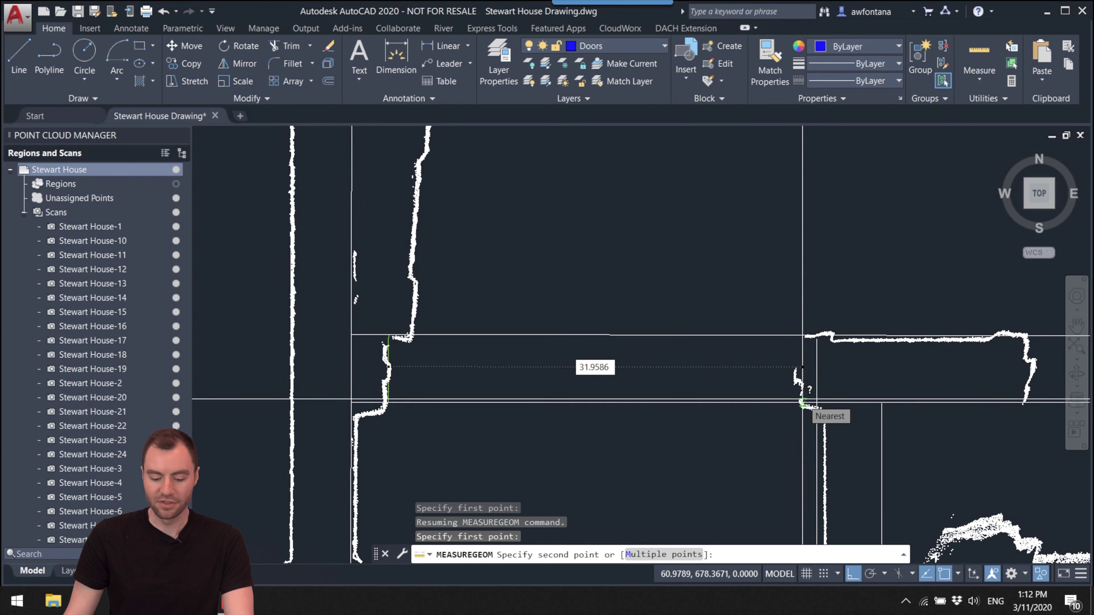
key("Escape")
scroll(708, 342, "down", 4)
middle_click_drag(708, 342, 591, 356)
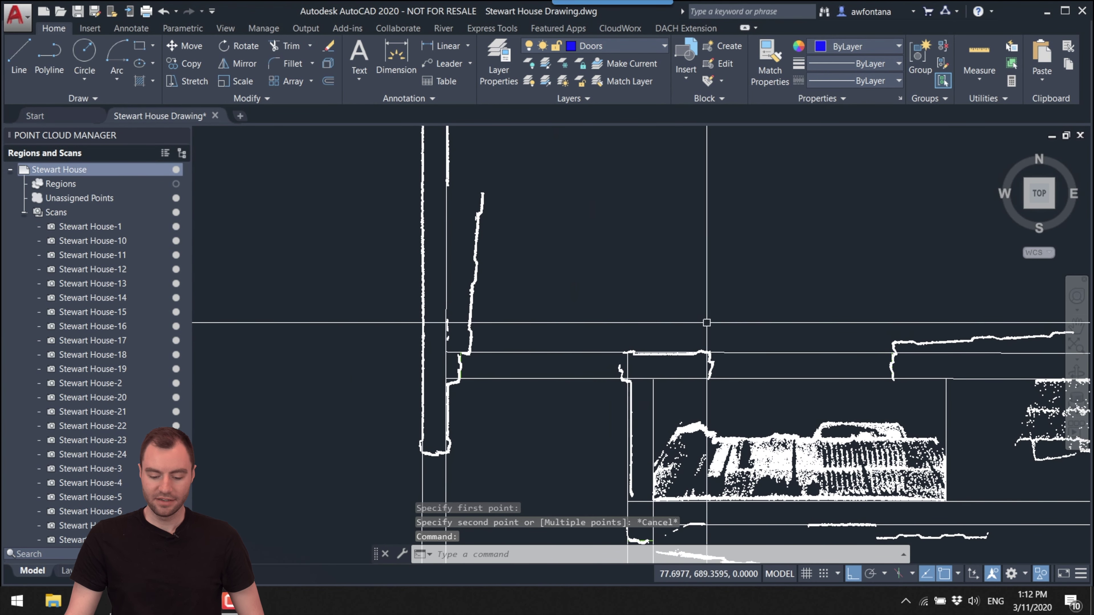
- Switch to JetStream Viewer and travel through the scanned rooms to the doorway at the end of the hallway
middle_click_drag(706, 324, 472, 228)
middle_click_drag(532, 244, 713, 352)
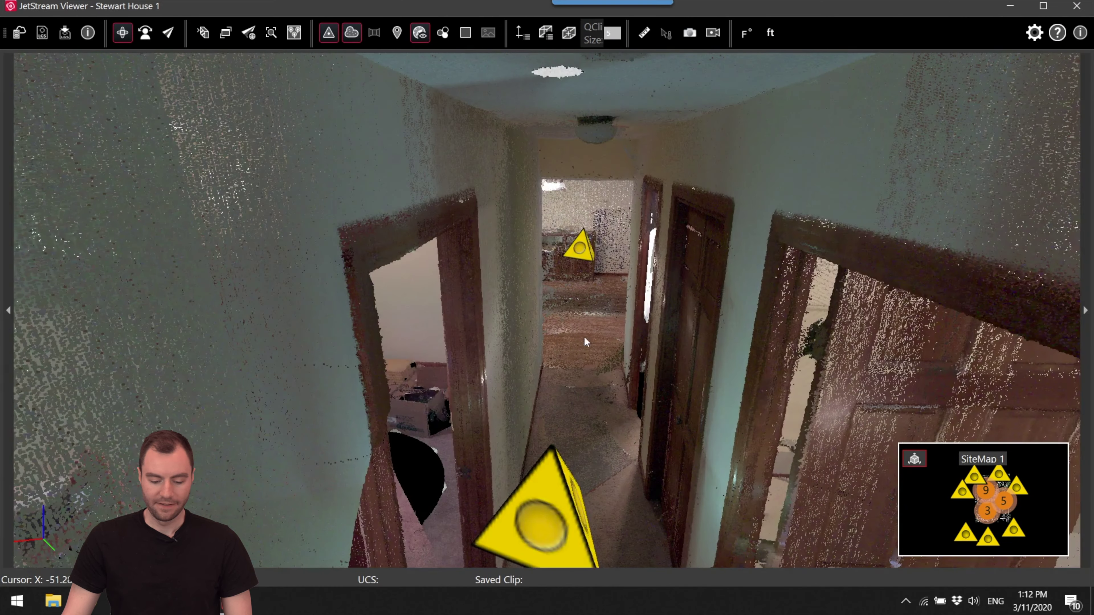
mouse_move(665, 413)
left_mouse_down()
mouse_move(542, 347)
mouse_move(115, 337)
mouse_move(50, 308)
left_mouse_up()
left_click(7, 311)
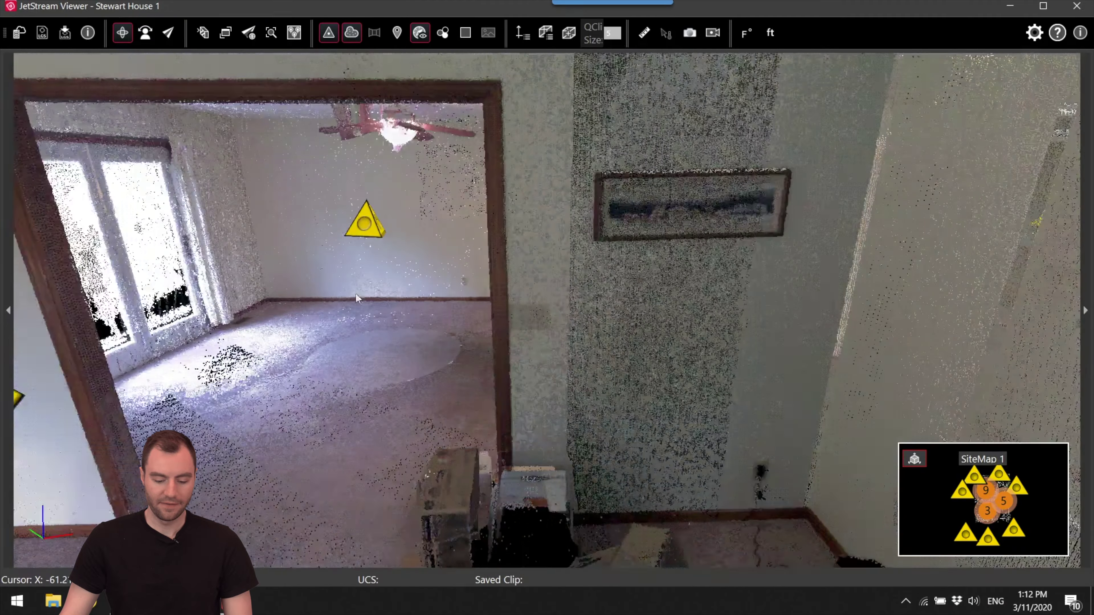
left_click_drag(356, 293, 624, 310)
double_click(623, 309)
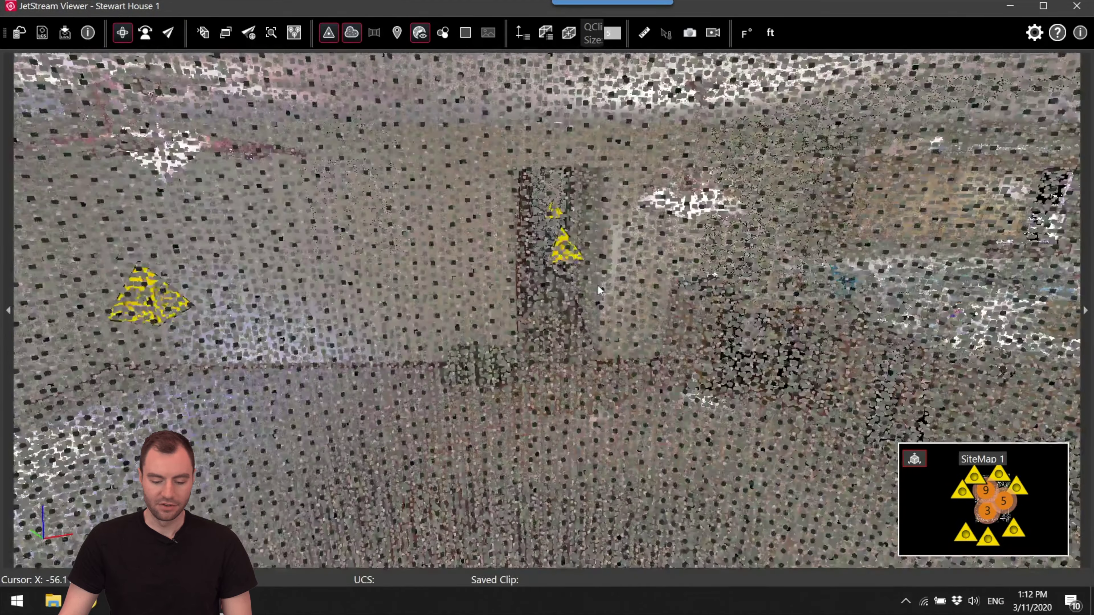
double_click(561, 270)
mouse_move(560, 262)
left_mouse_down()
mouse_move(577, 396)
mouse_move(557, 398)
left_mouse_up()
double_click(571, 424)
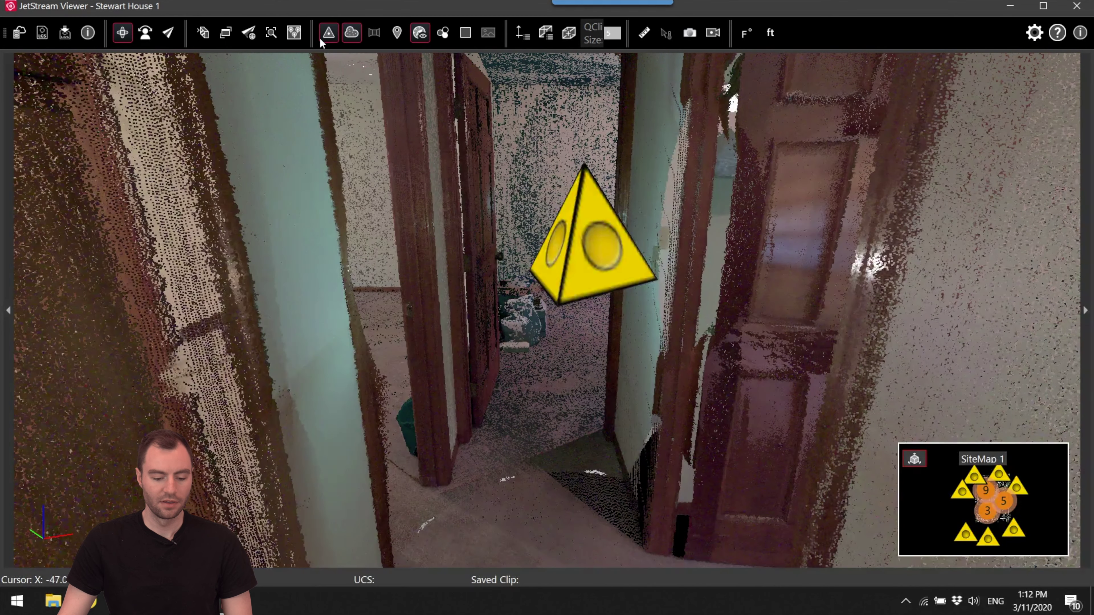
- Hide the scan position markers and examine the upper part of the hallway-end door frame up close
left_click(328, 32)
double_click(513, 190)
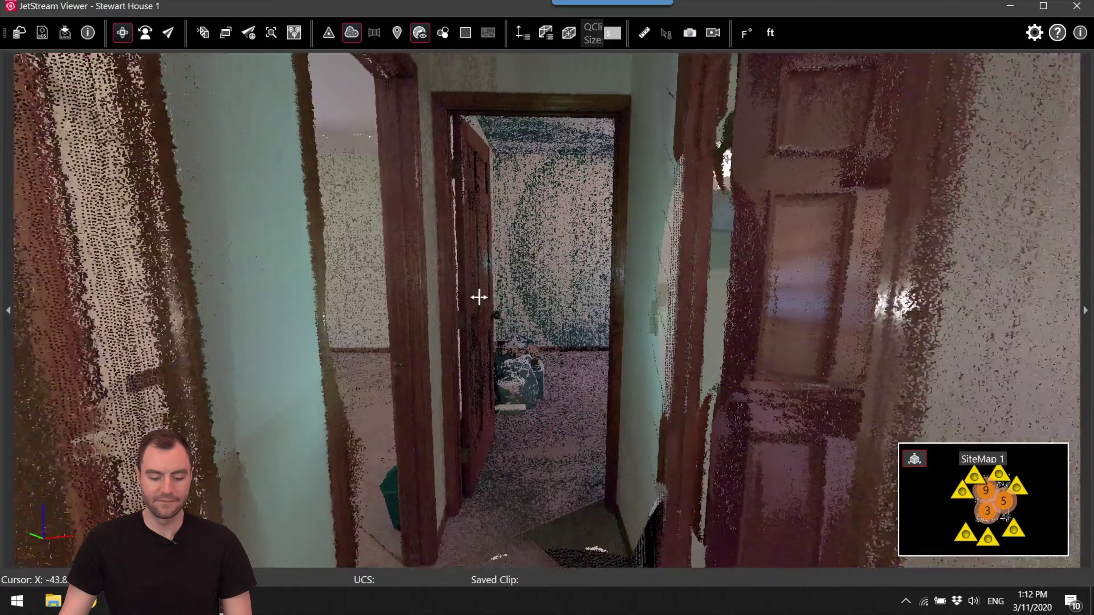
scroll(483, 275, "down", 3)
left_click_drag(480, 226, 479, 225)
scroll(544, 197, "up", 3)
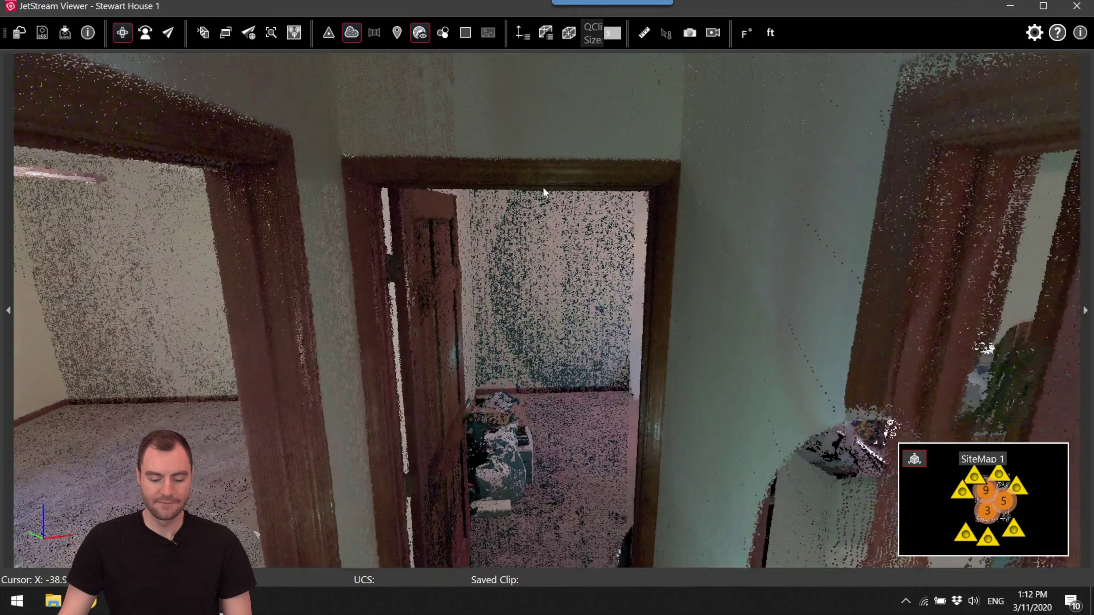
left_click_drag(544, 196, 537, 195)
scroll(537, 228, "down", 2)
scroll(536, 245, "up", 3)
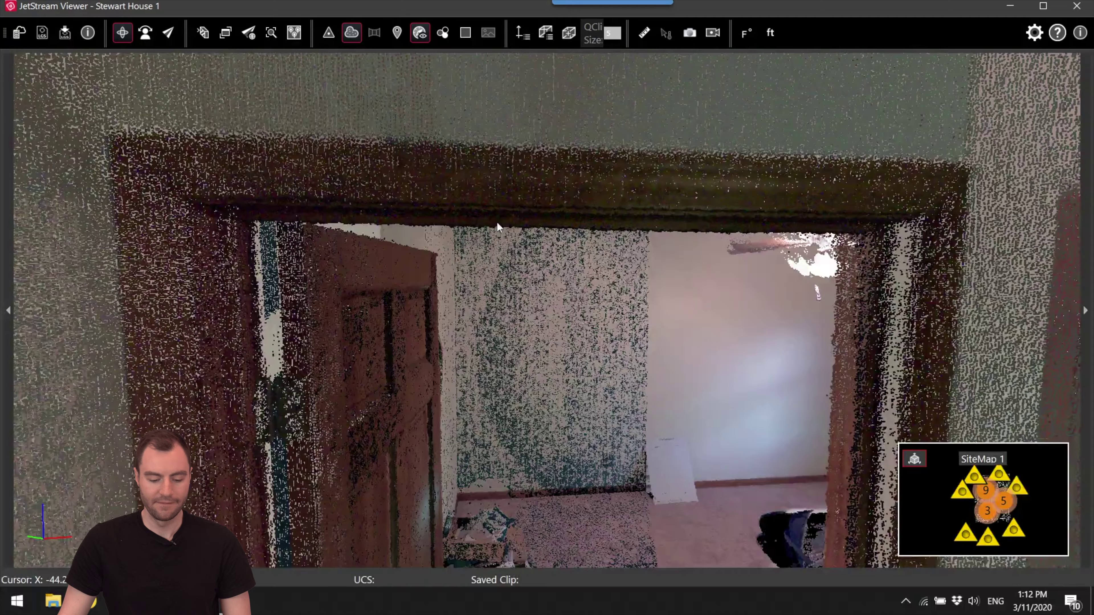
left_click_drag(499, 224, 473, 178)
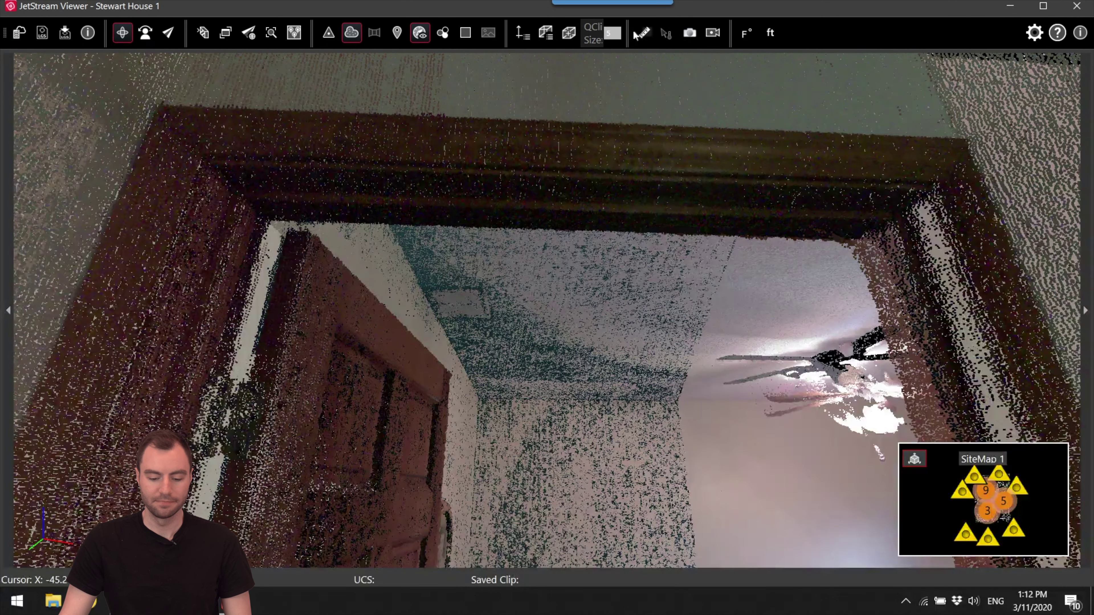
- Measure the door opening's width between the upper corners of the frame, and return to the AutoCAD drawing
left_click(206, 154)
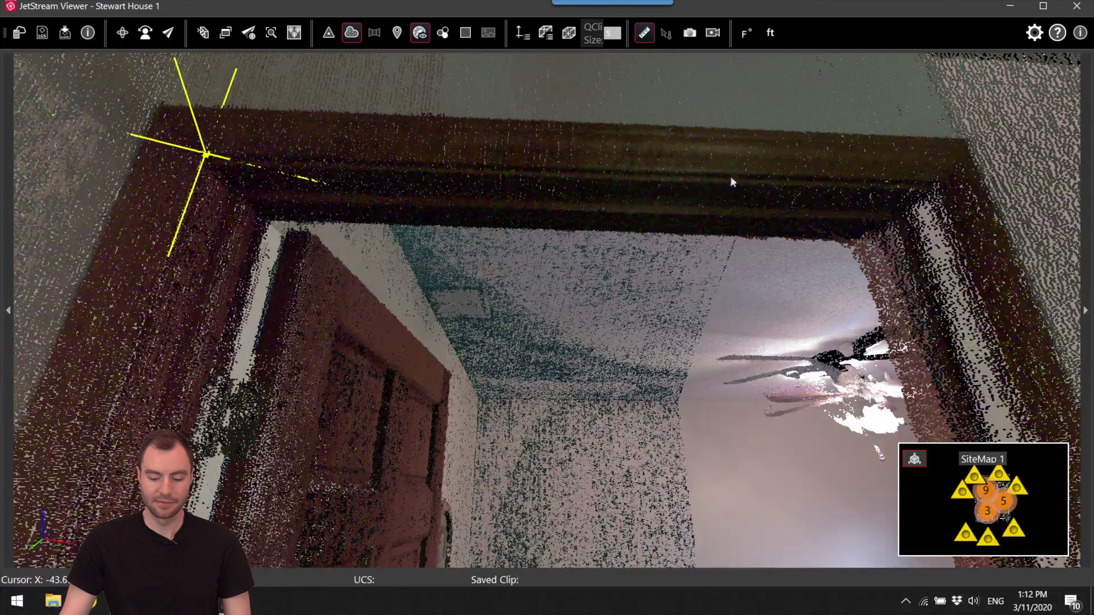
left_click(937, 183)
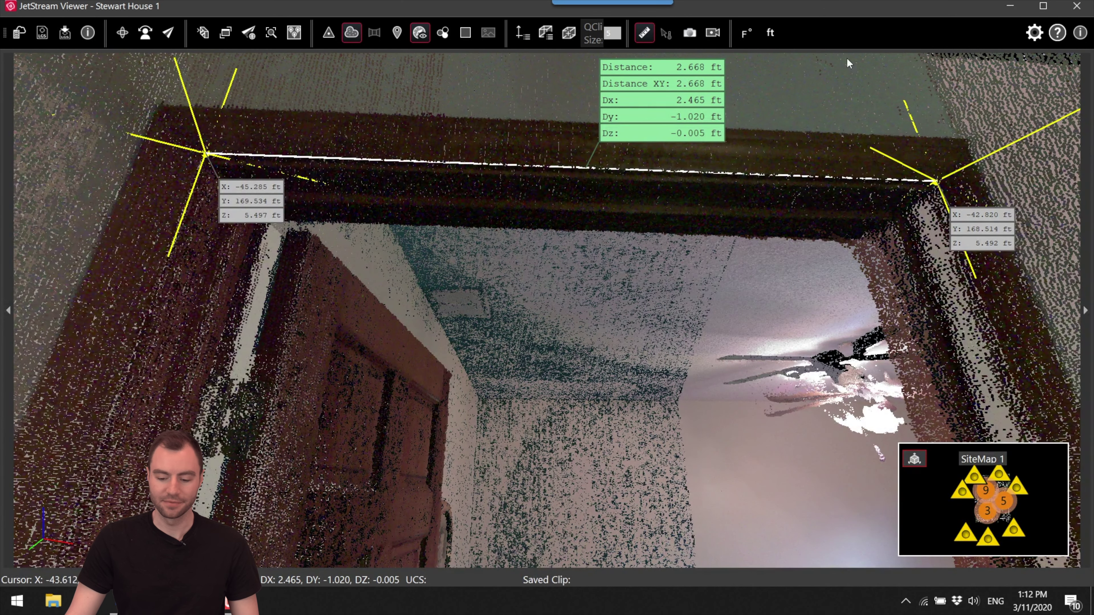
left_click(1017, 6)
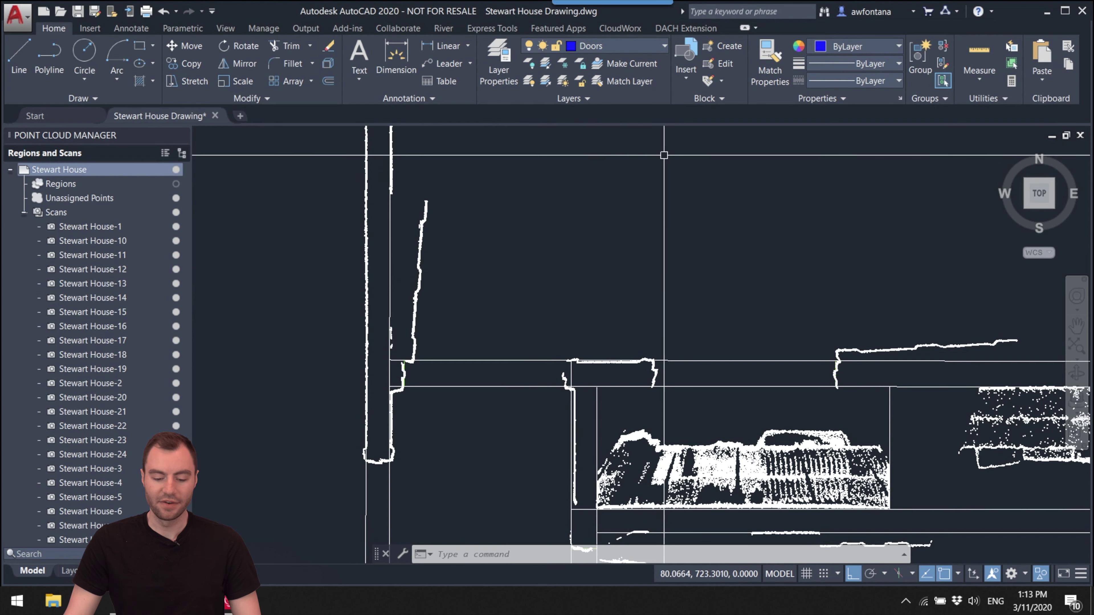
- Insert the 32-Inch Door block into the measured opening, with its base point on the line along the left jamb face
left_click(694, 80)
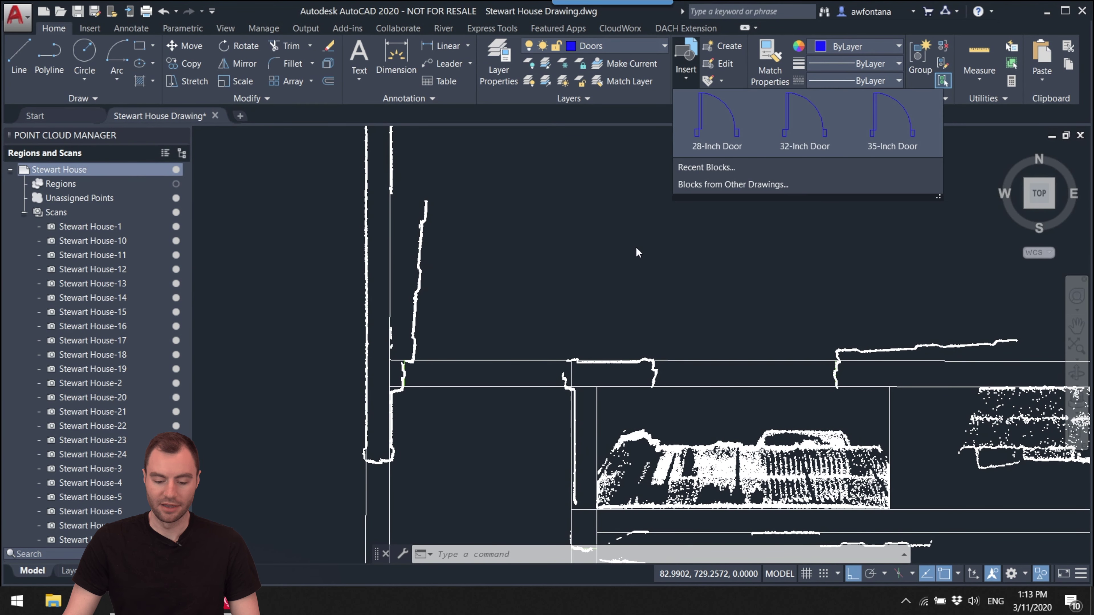
left_click(808, 135)
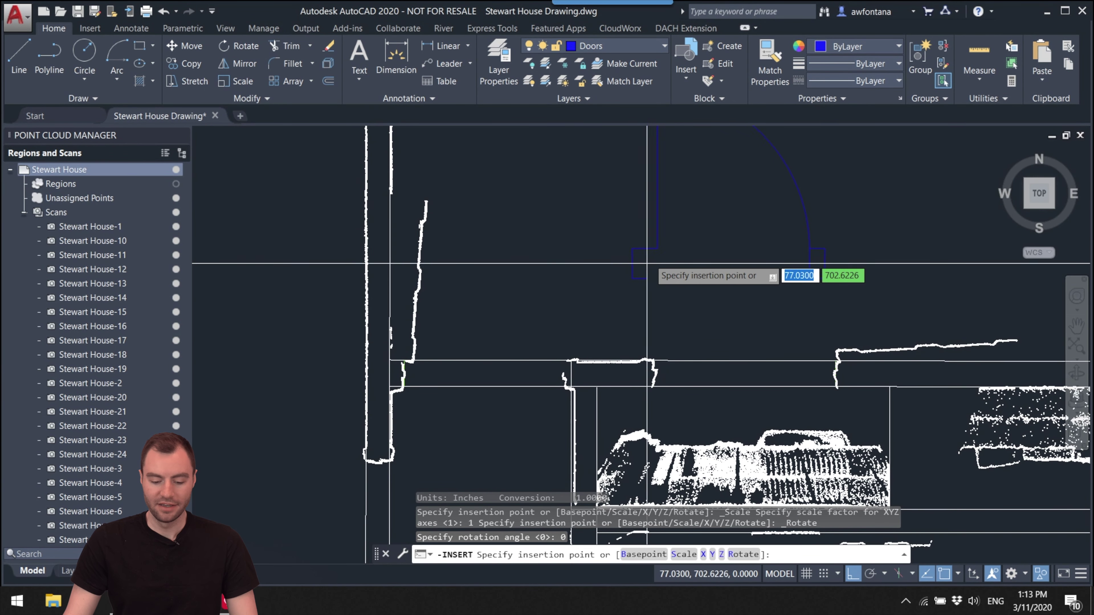
mouse_move(612, 290)
middle_mouse_down()
mouse_move(709, 273)
mouse_move(546, 369)
middle_mouse_up()
scroll(547, 366, "up", 5)
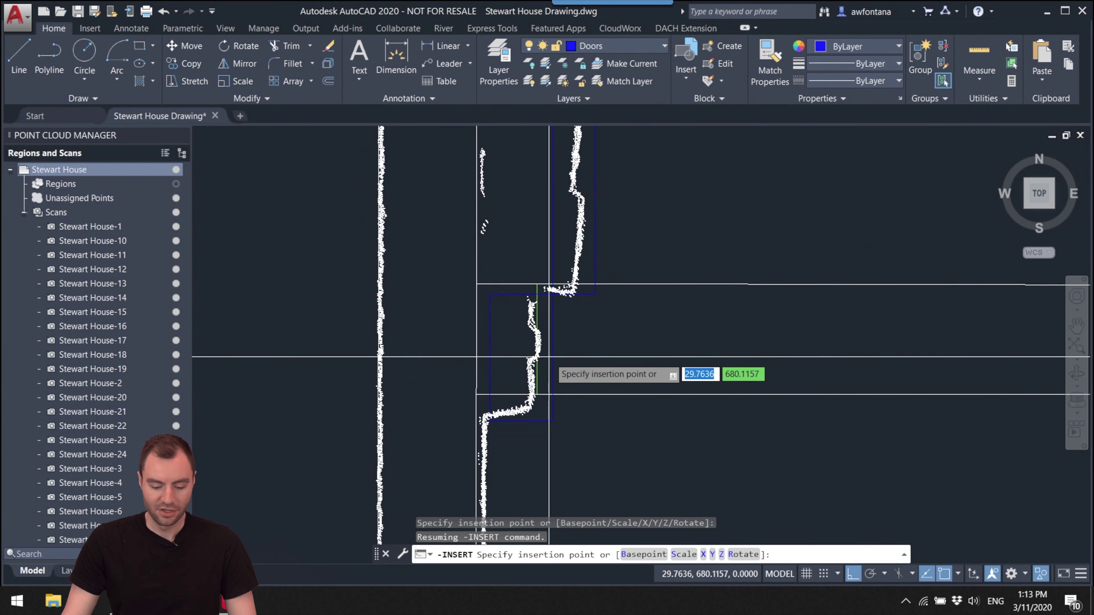
scroll(539, 347, "up", 3)
scroll(538, 340, "up", 2)
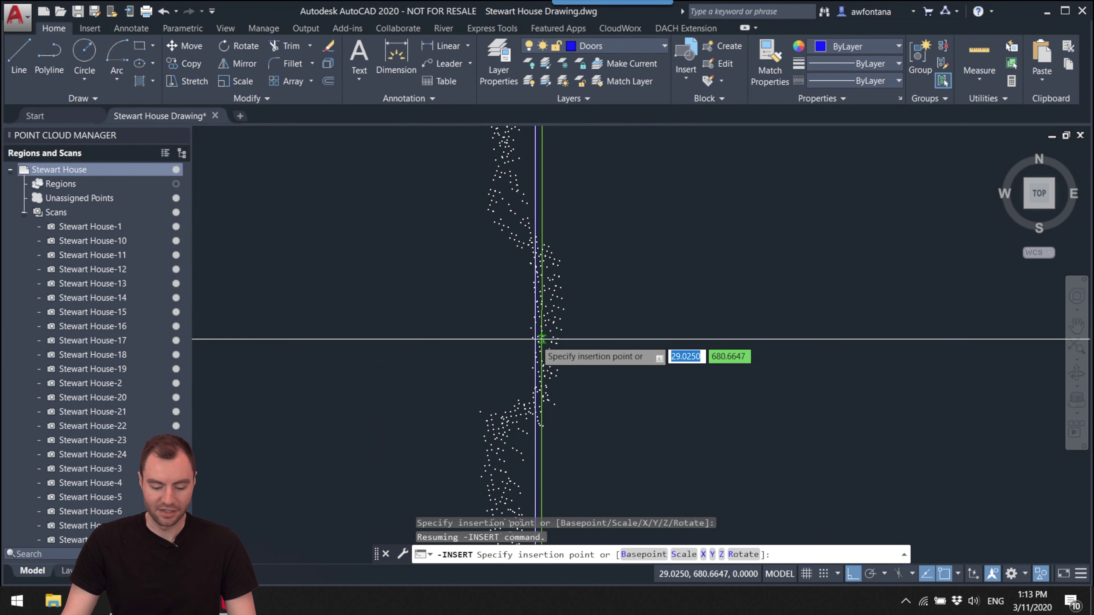
left_click(542, 298)
scroll(541, 298, "down", 4)
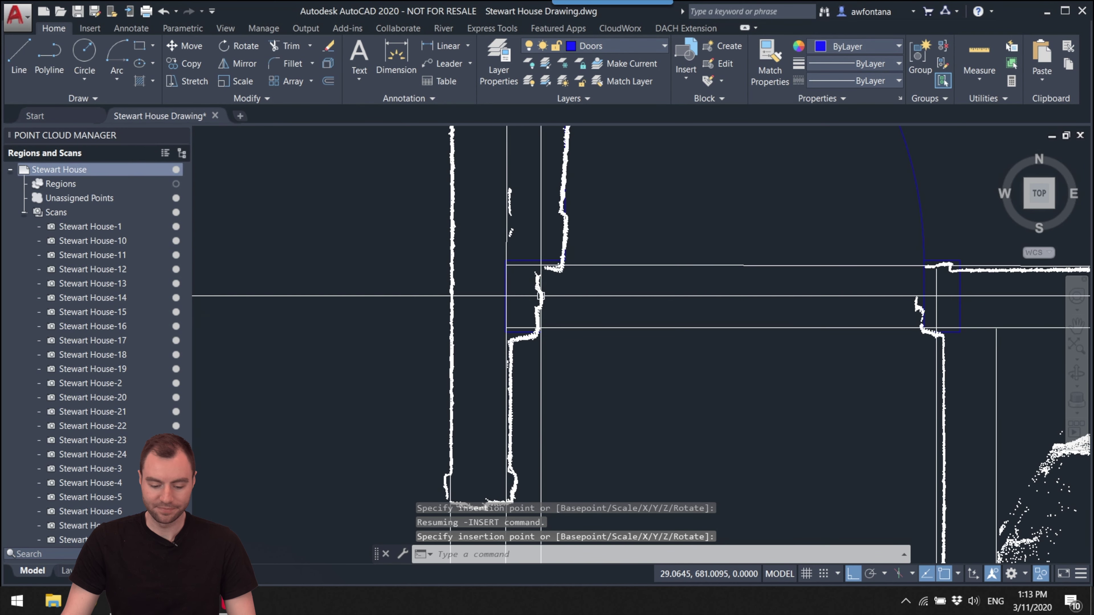
- Examine the inserted door's fit against the scanned right jamb and the open door leaf, and look over the neighbouring opening
scroll(791, 296, "up", 3)
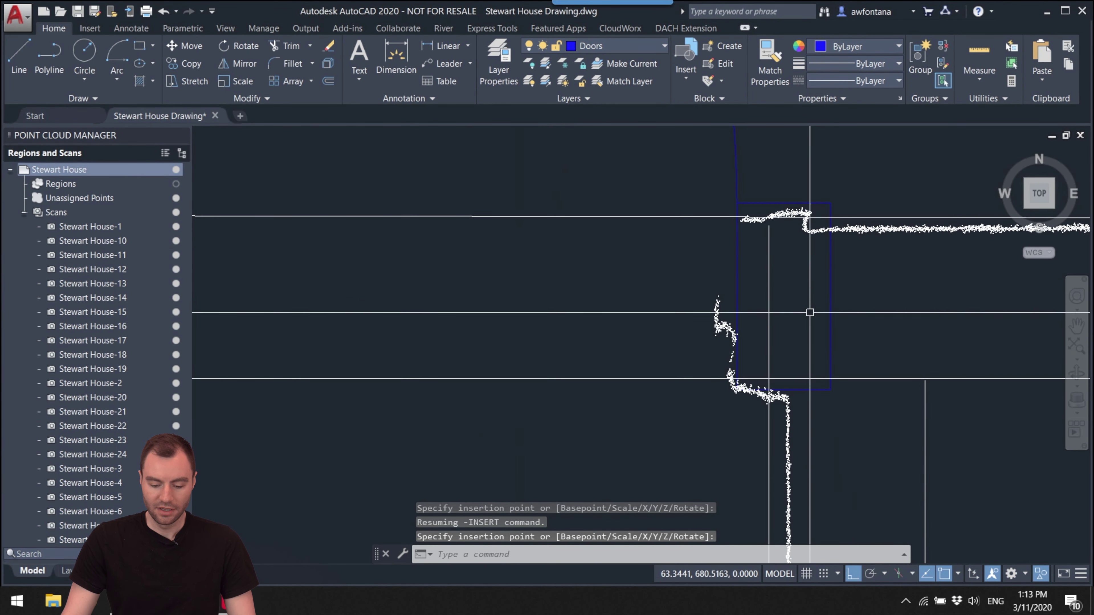
scroll(740, 354, "down", 2)
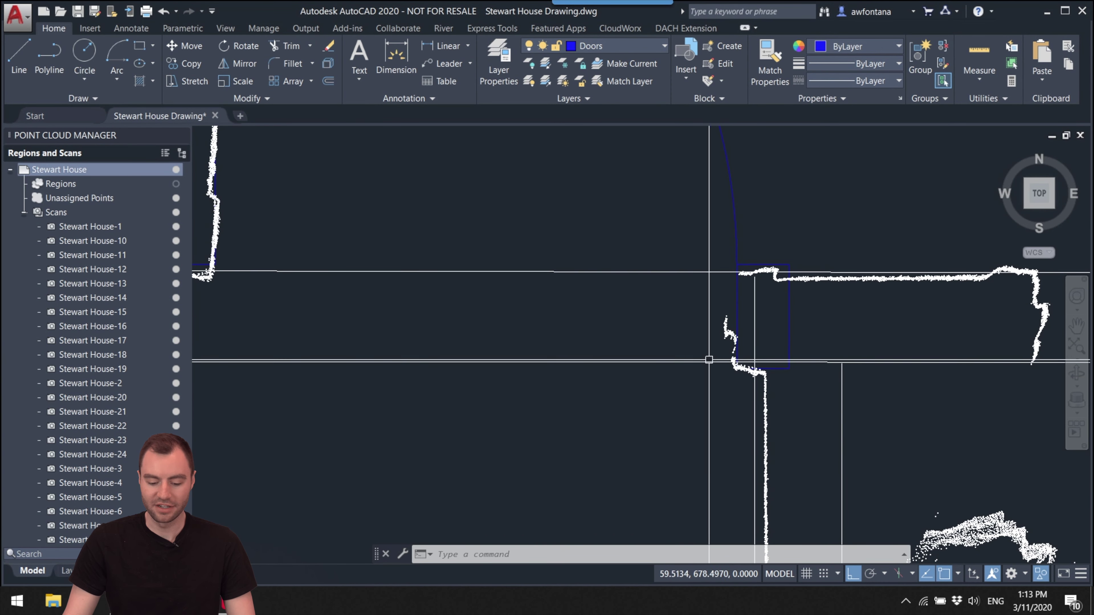
middle_click_drag(717, 360, 856, 418)
scroll(726, 331, "down", 3)
middle_click_drag(665, 298, 515, 296)
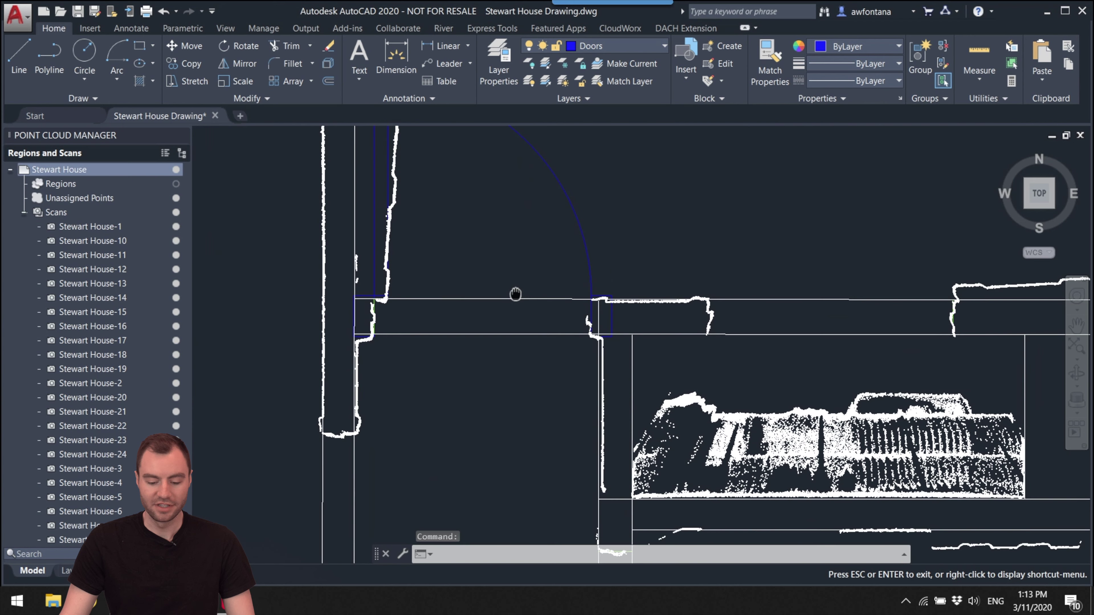
mouse_move(706, 266)
middle_mouse_down()
mouse_move(615, 296)
mouse_move(650, 297)
middle_mouse_up()
mouse_move(545, 233)
middle_mouse_down()
mouse_move(604, 227)
mouse_move(579, 264)
middle_mouse_up()
scroll(578, 263, "down", 2)
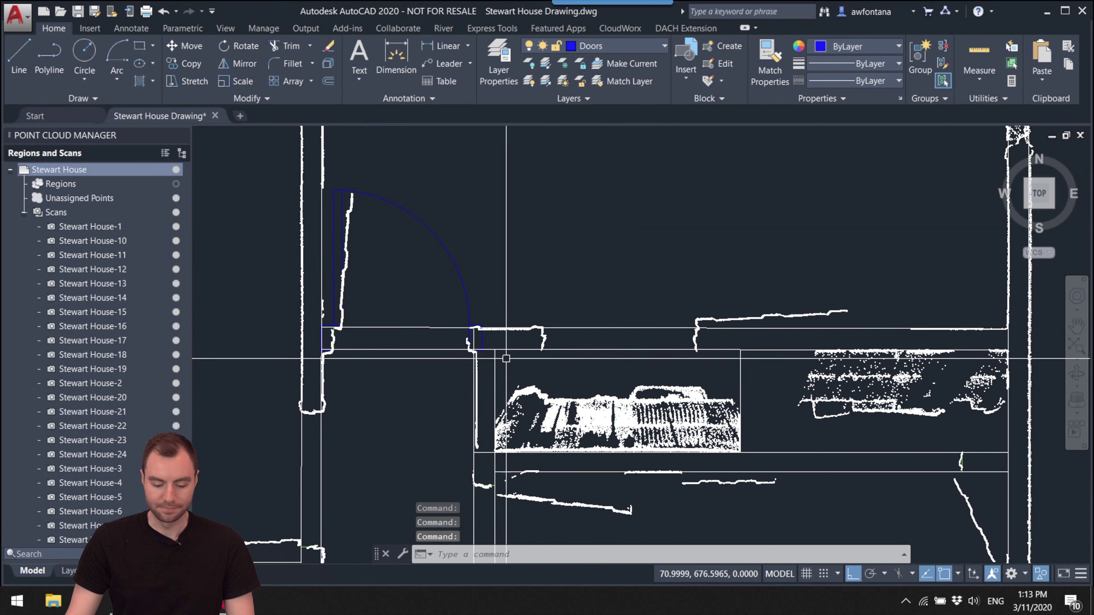
scroll(501, 325, "up", 3)
middle_click_drag(500, 326, 432, 323)
scroll(580, 290, "down", 2)
middle_click_drag(580, 290, 577, 331)
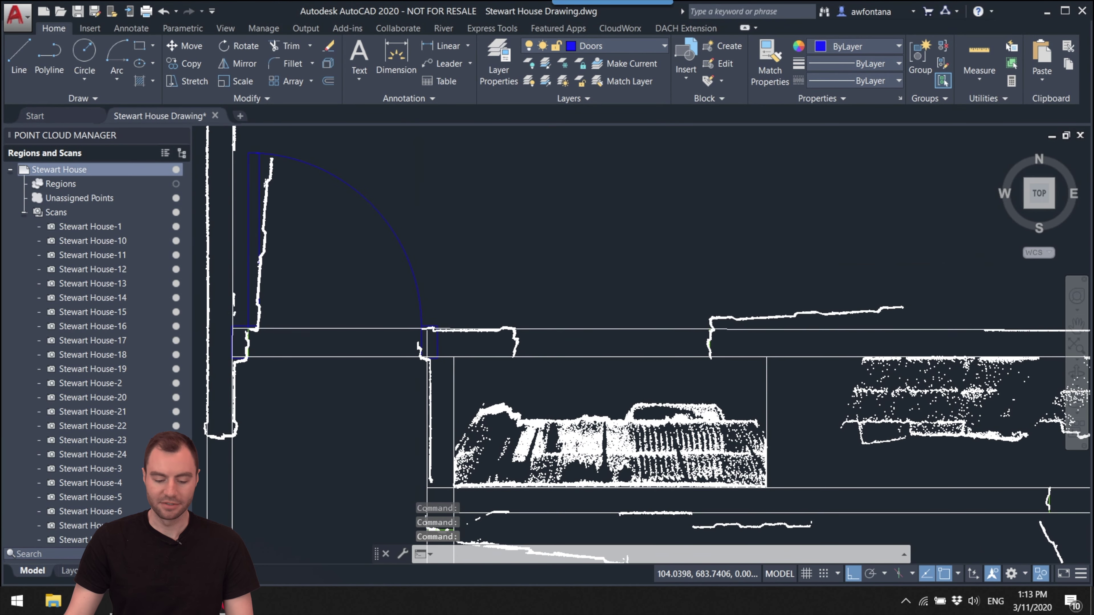
- Measure the width of the neighbouring door opening from the right jamb line to the left jamb
mouse_move(689, 314)
middle_mouse_down()
mouse_move(464, 342)
mouse_move(584, 315)
mouse_move(611, 347)
middle_mouse_up()
scroll(576, 359, "up", 2)
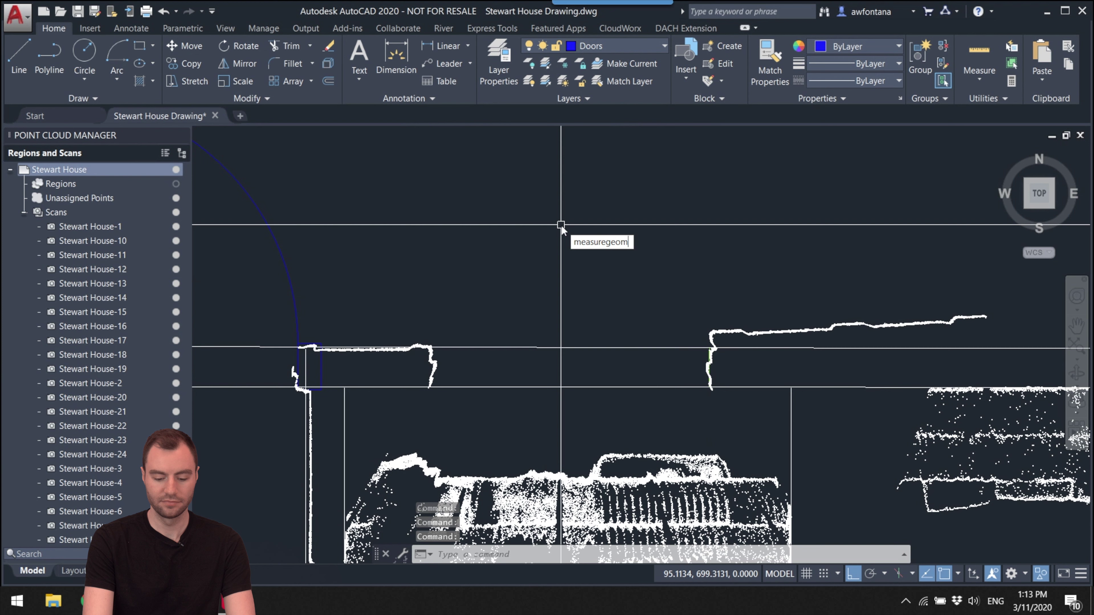
key("Return")
left_click(599, 260)
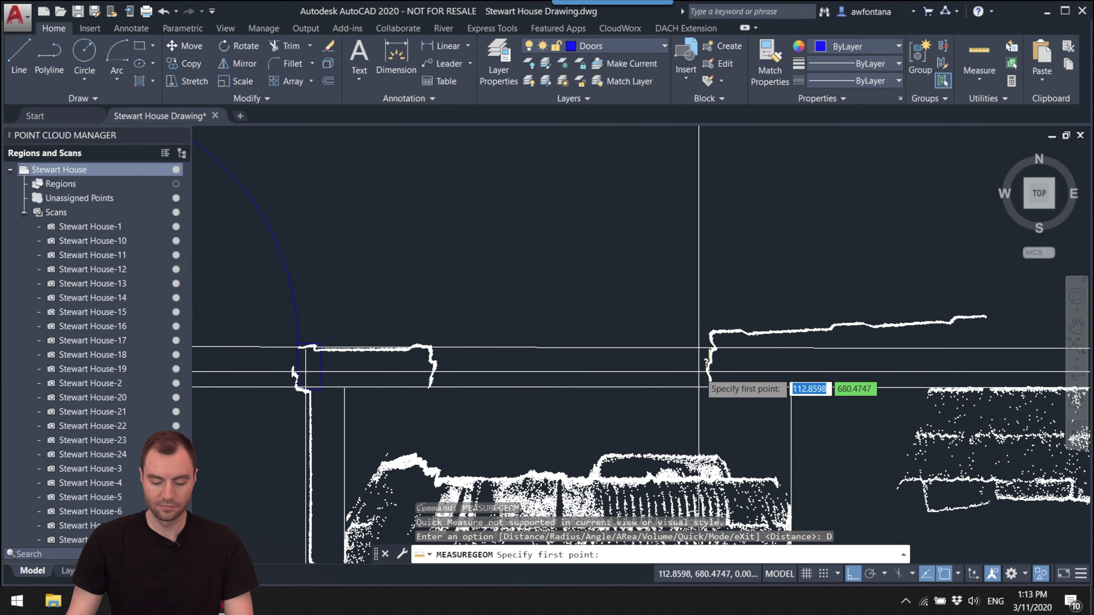
left_click(710, 388)
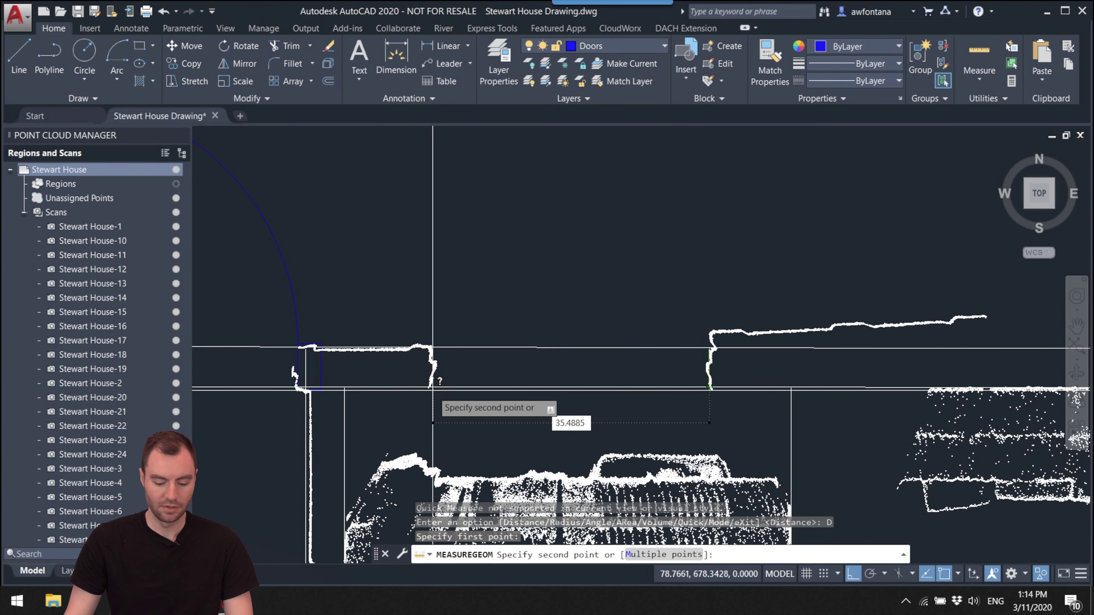
key("Escape")
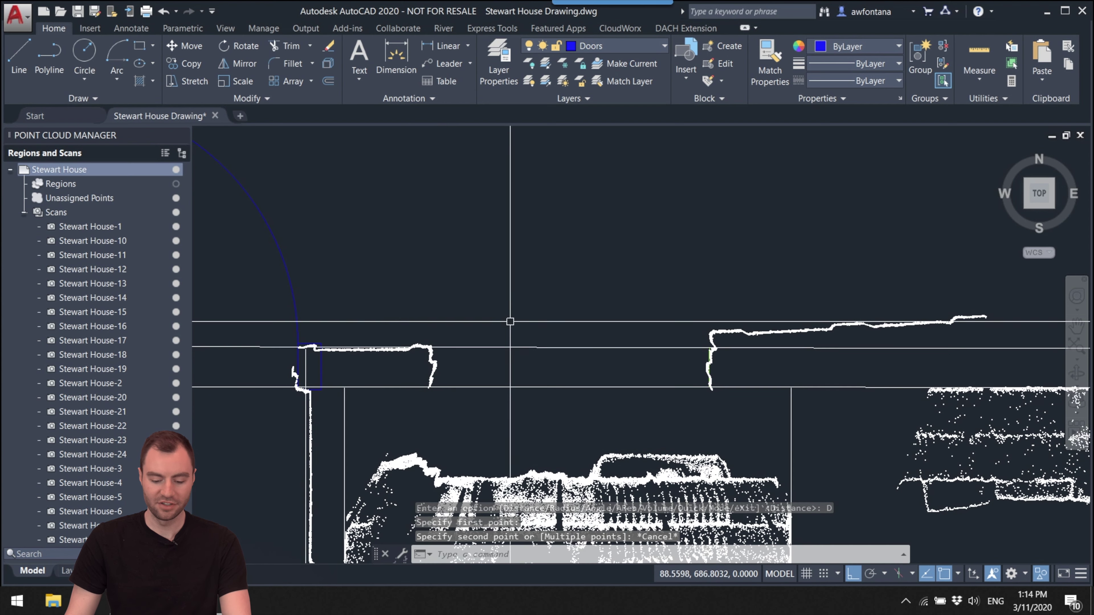
- Insert the 35-Inch Door block at the midpoint of the line along the measured opening's right jamb
left_click(683, 80)
left_click(902, 136)
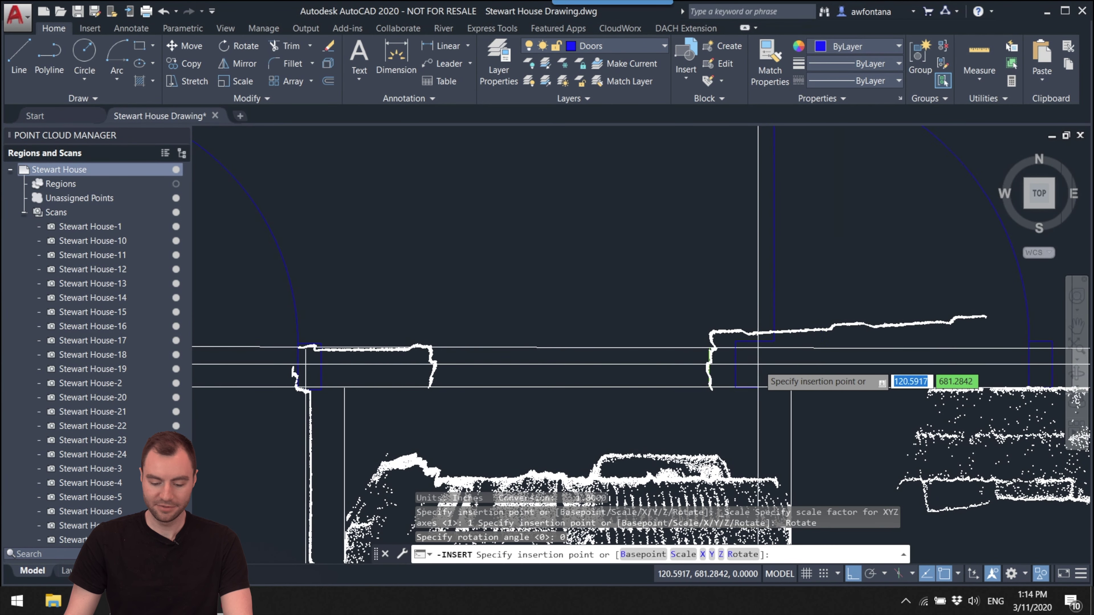
scroll(601, 387, "up", 5)
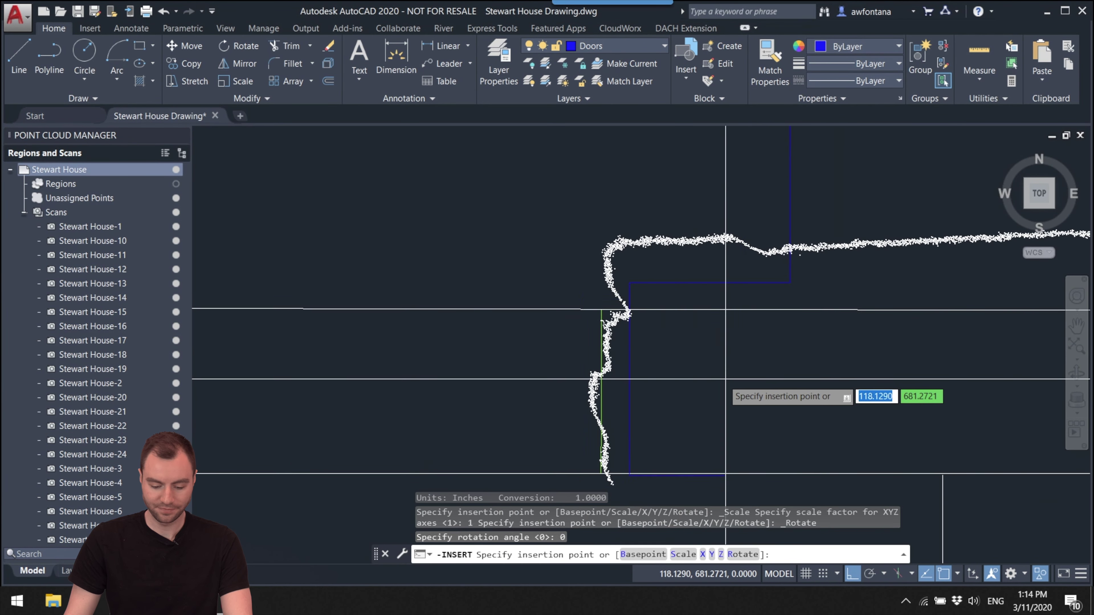
left_click(599, 393)
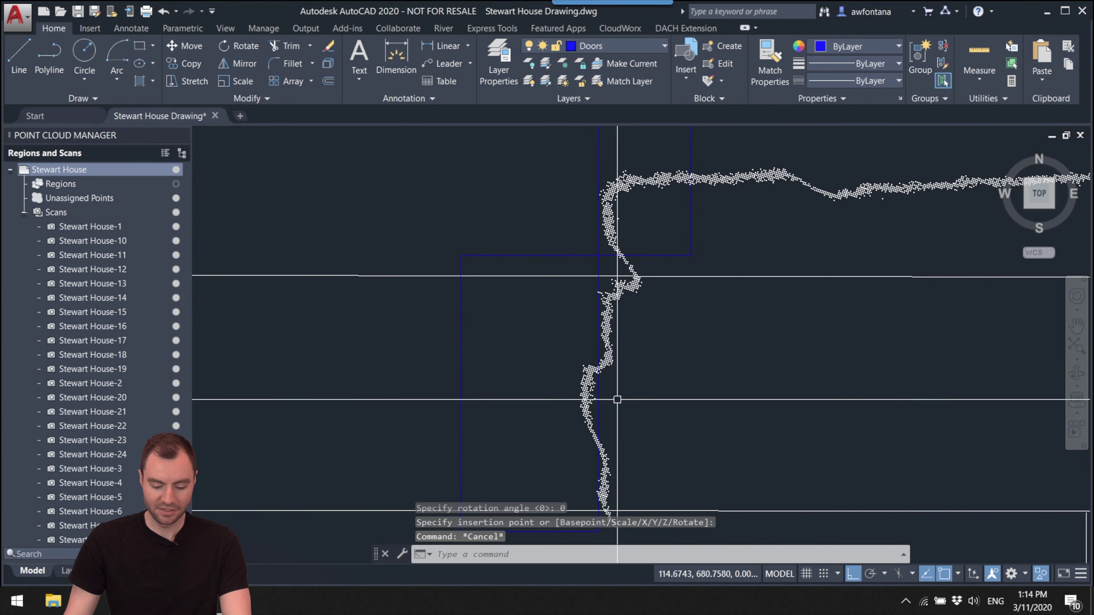
- Mirror the inserted 35-inch door about the right jamb line and erase the source object
scroll(545, 324, "down", 4)
left_click(539, 321)
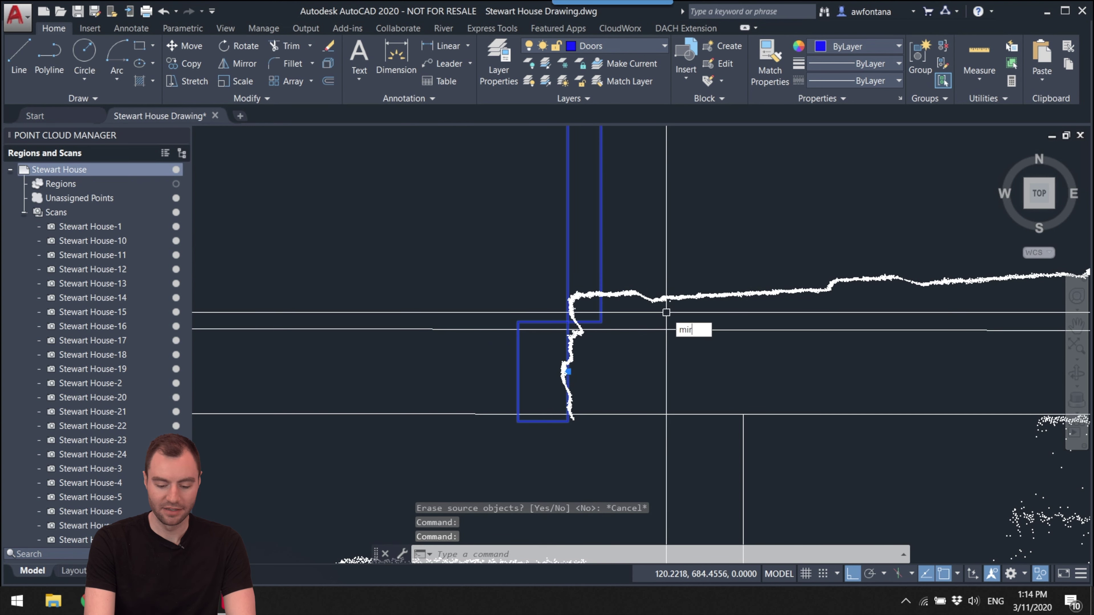
key("Return")
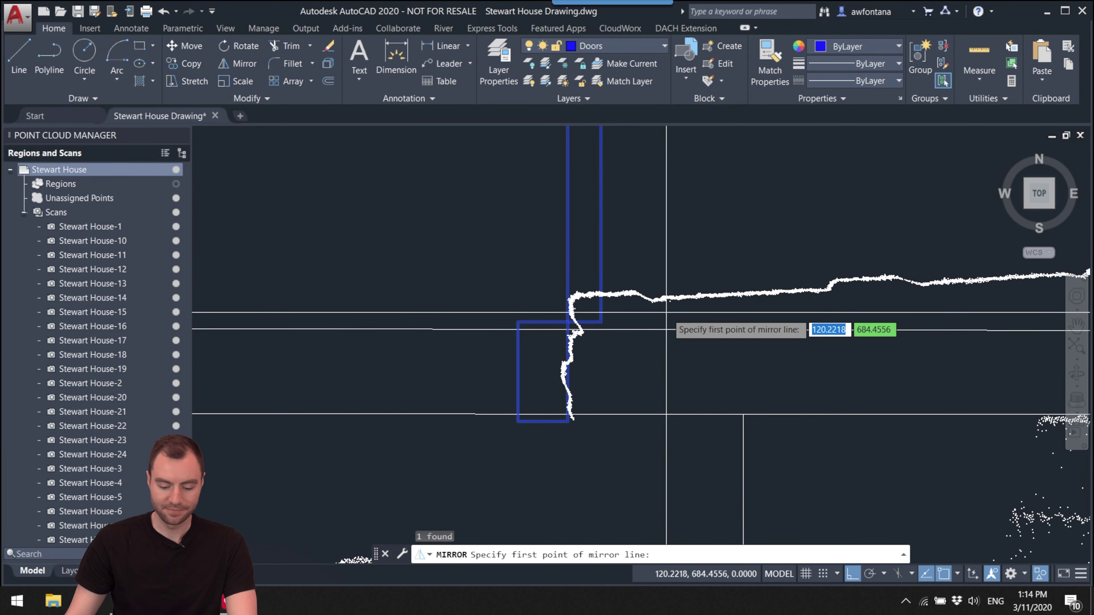
scroll(568, 414, "up", 3)
left_click(568, 414)
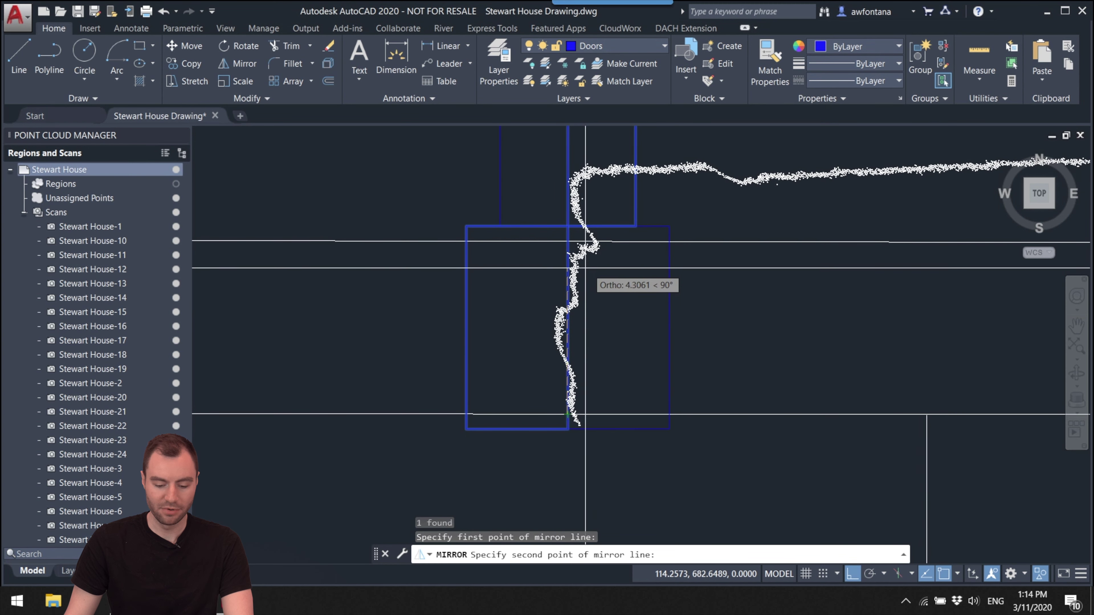
left_click(566, 242)
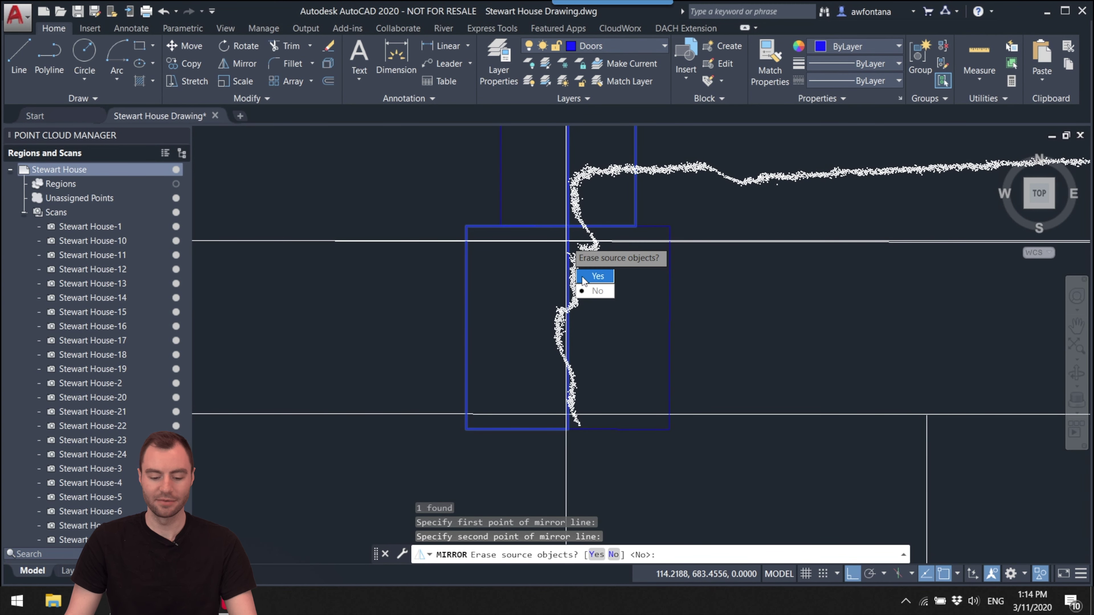
left_click(597, 276)
scroll(595, 285, "down", 5)
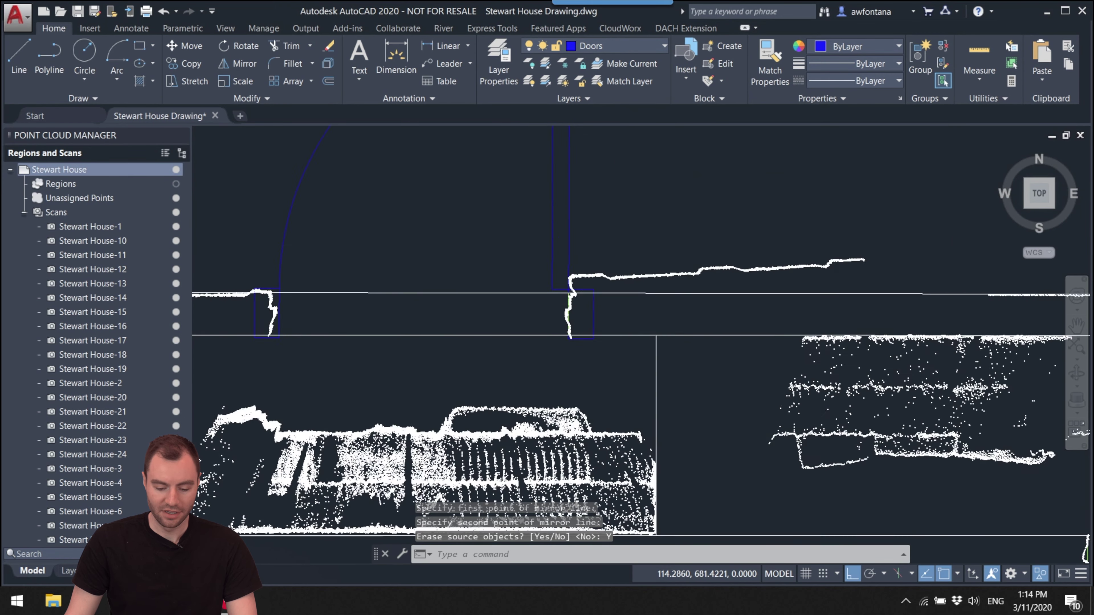
- Measure the door opening in the vertical wall below the closet, from the upper jamb line down to the lower jamb
scroll(449, 293, "up", 4)
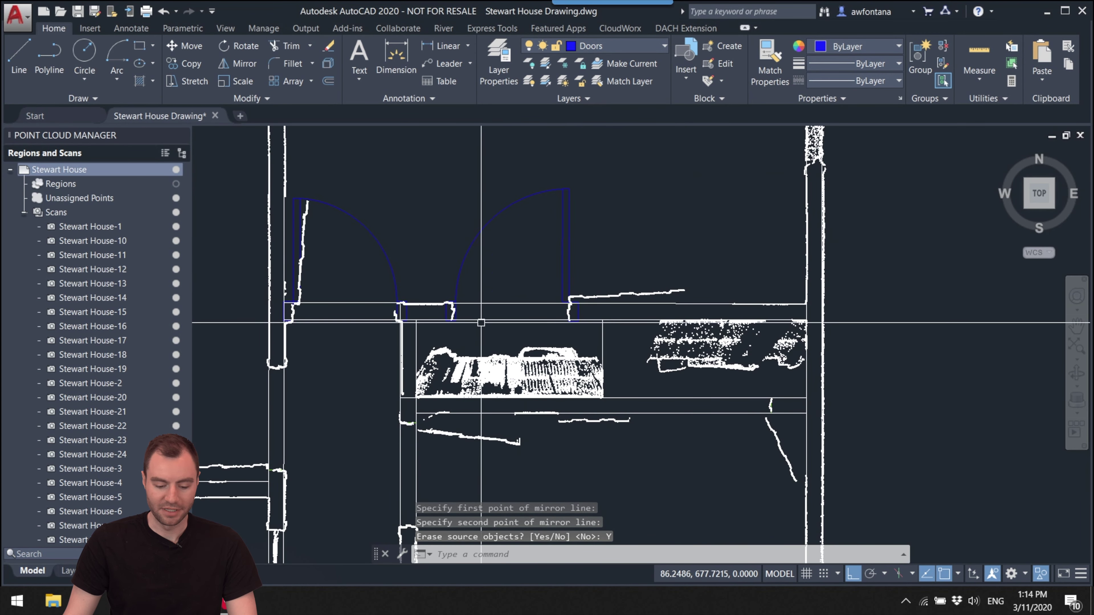
scroll(517, 298, "up", 3)
scroll(506, 376, "up", 3)
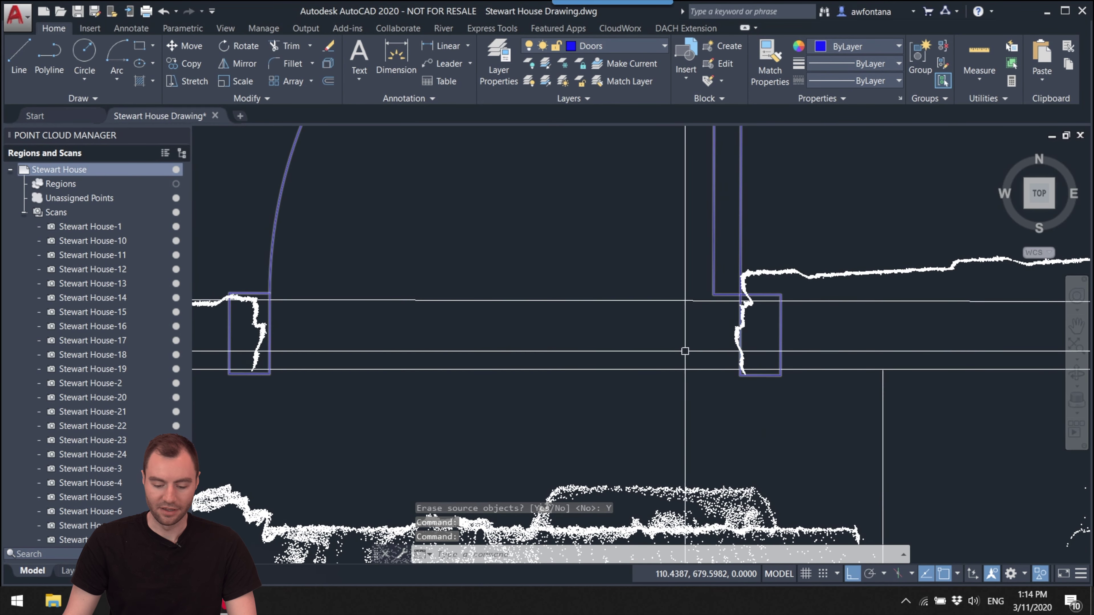
scroll(716, 345, "down", 3)
mouse_move(539, 350)
middle_mouse_down()
mouse_move(464, 305)
mouse_move(513, 317)
mouse_move(542, 396)
mouse_move(600, 437)
mouse_move(652, 357)
mouse_move(660, 374)
mouse_move(570, 288)
mouse_move(571, 359)
mouse_move(545, 340)
mouse_move(577, 318)
middle_mouse_up()
scroll(570, 289, "up", 3)
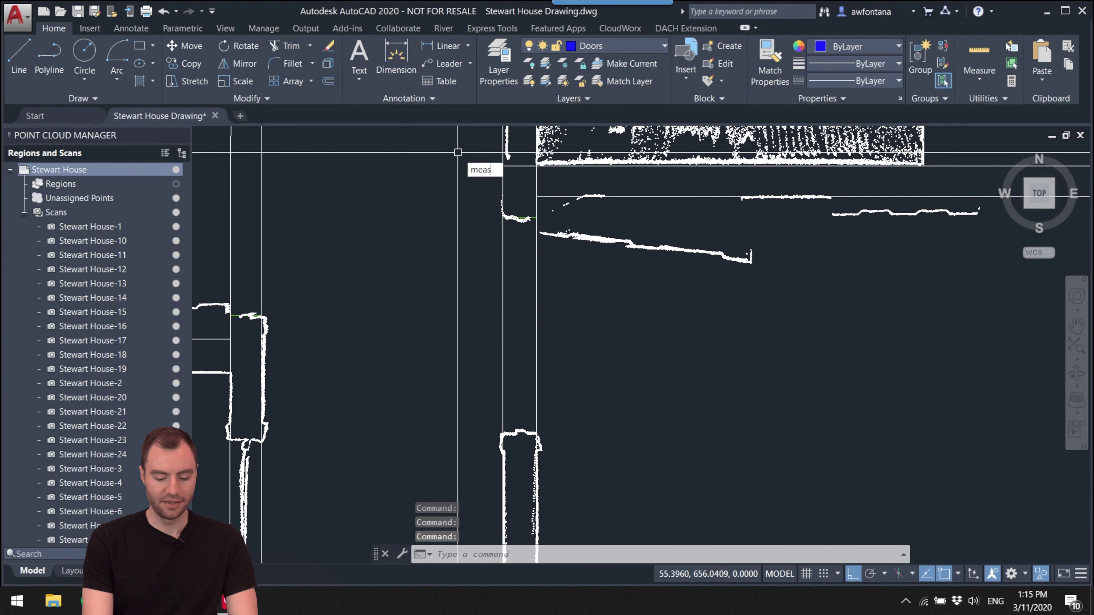
key("Return")
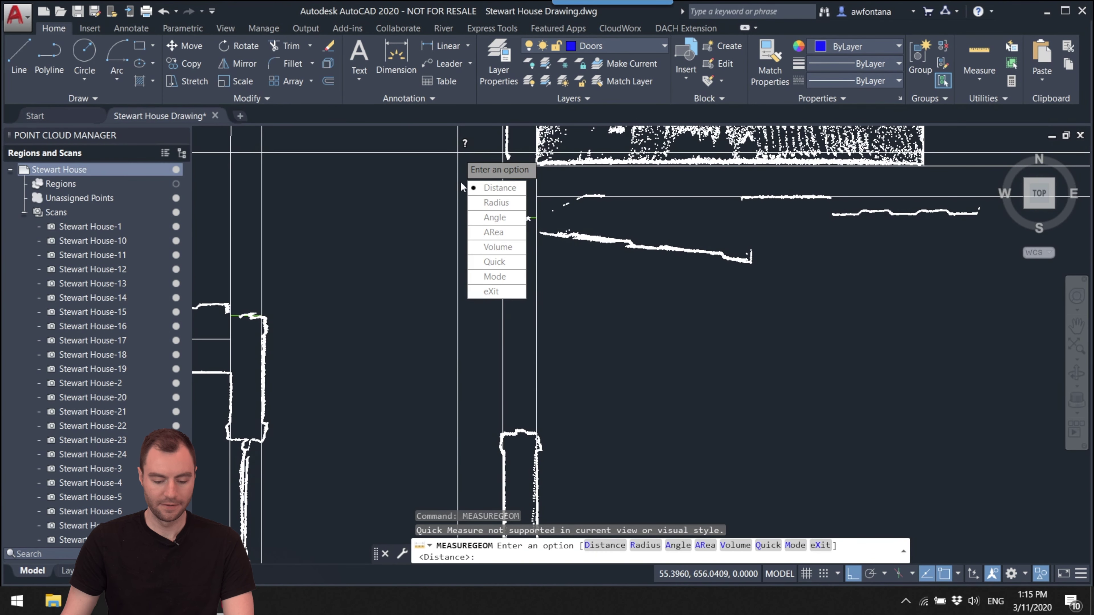
left_click(512, 214)
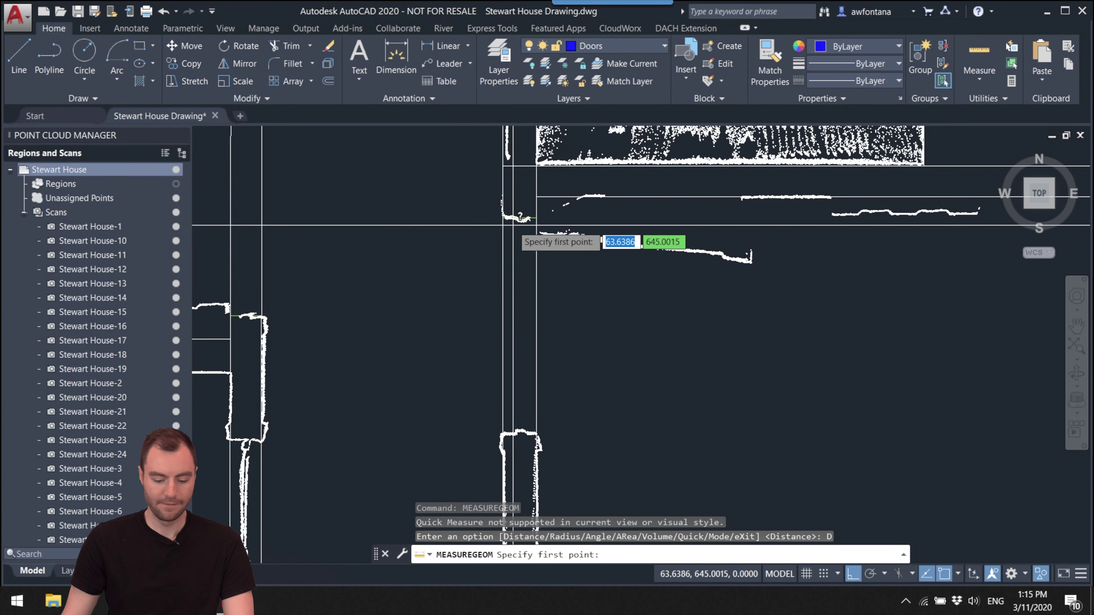
left_click(538, 217)
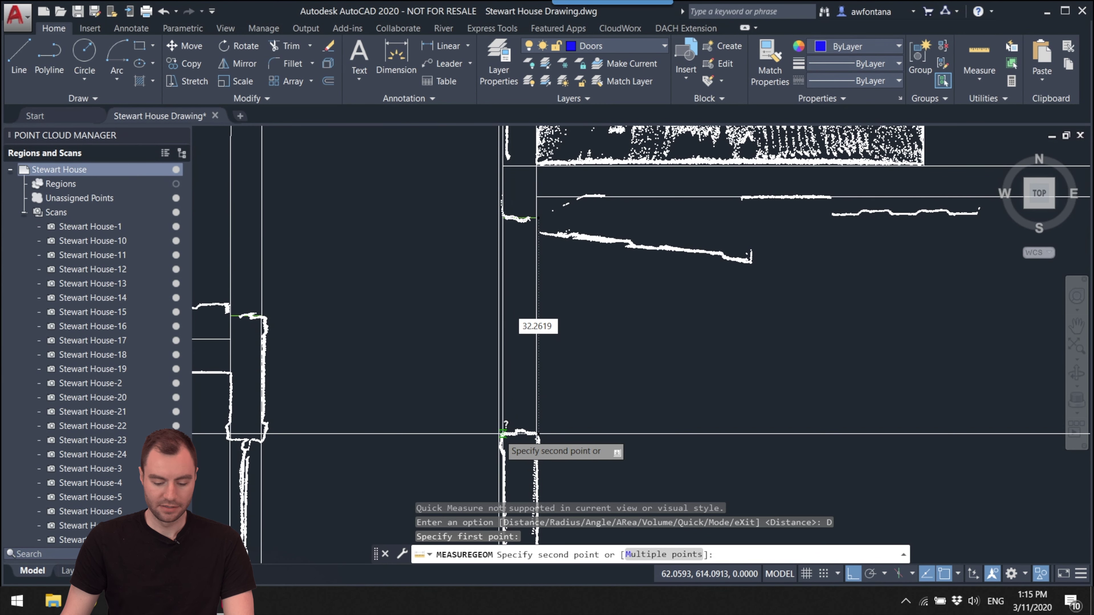
key("Escape")
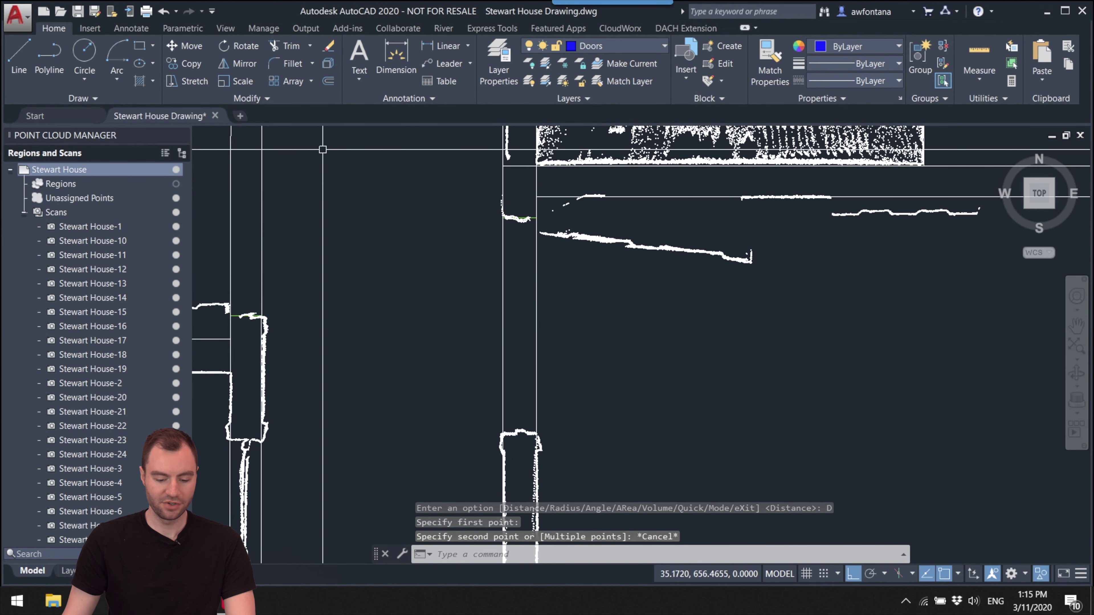
- Insert the 32-Inch Door block at the midpoint of the line along that opening's upper jamb
left_click(683, 89)
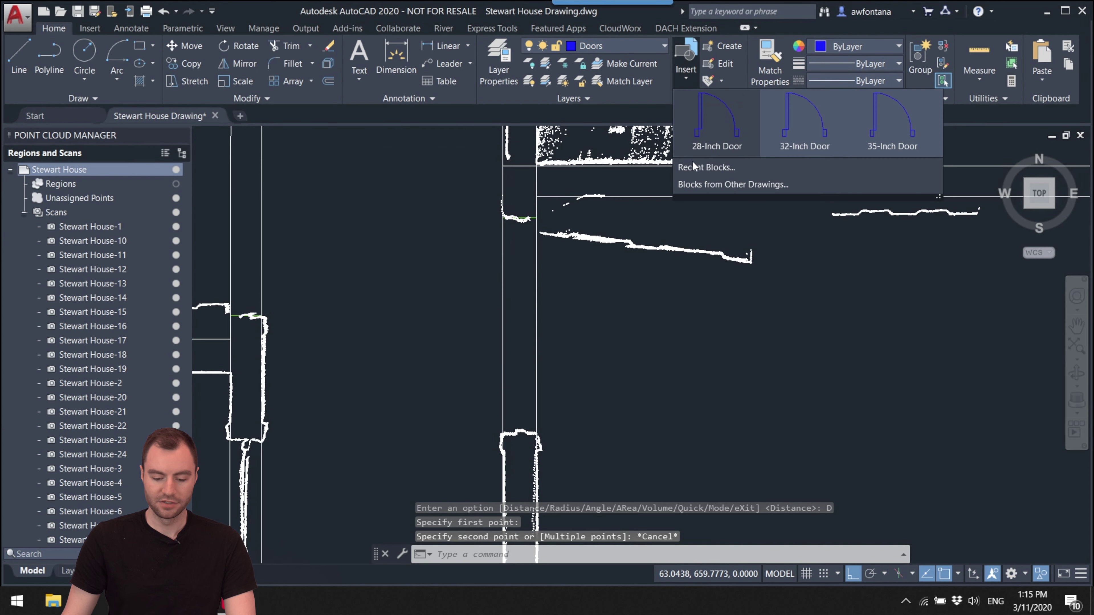
left_click(816, 113)
scroll(519, 219, "up", 4)
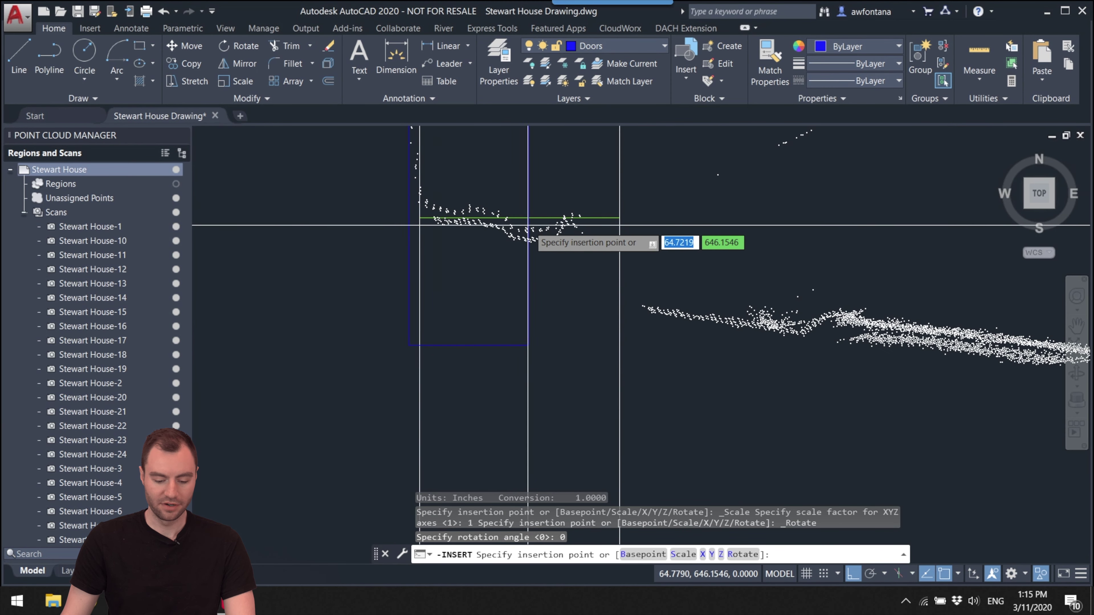
left_click(521, 218)
- Rotate the inserted 32-inch door 270 degrees about its base point so its leaf follows the scanned open door
scroll(521, 219, "down", 5)
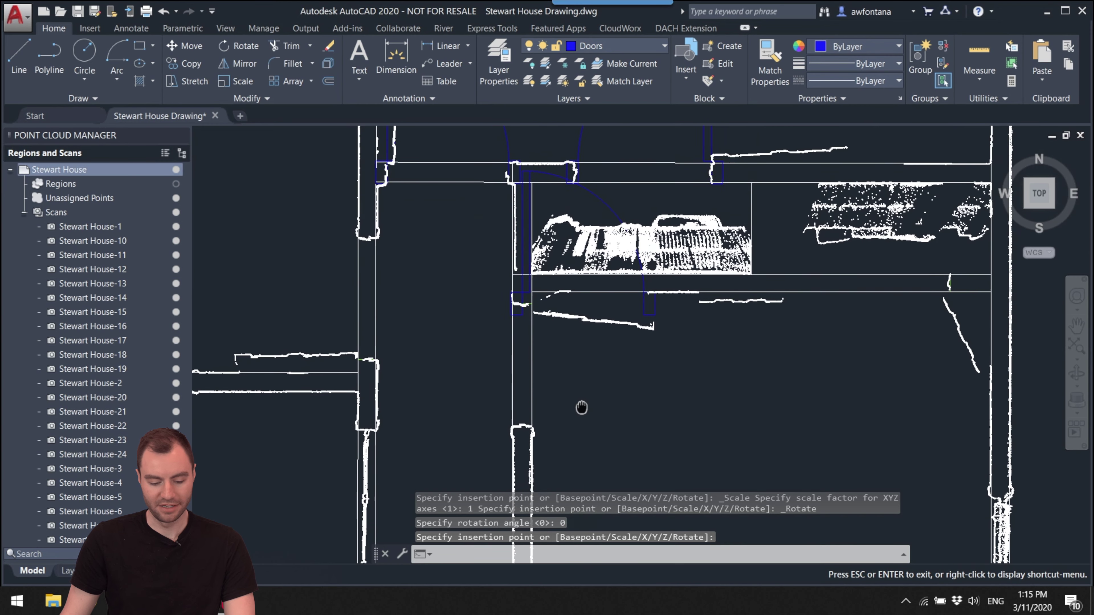
scroll(586, 363, "up", 4)
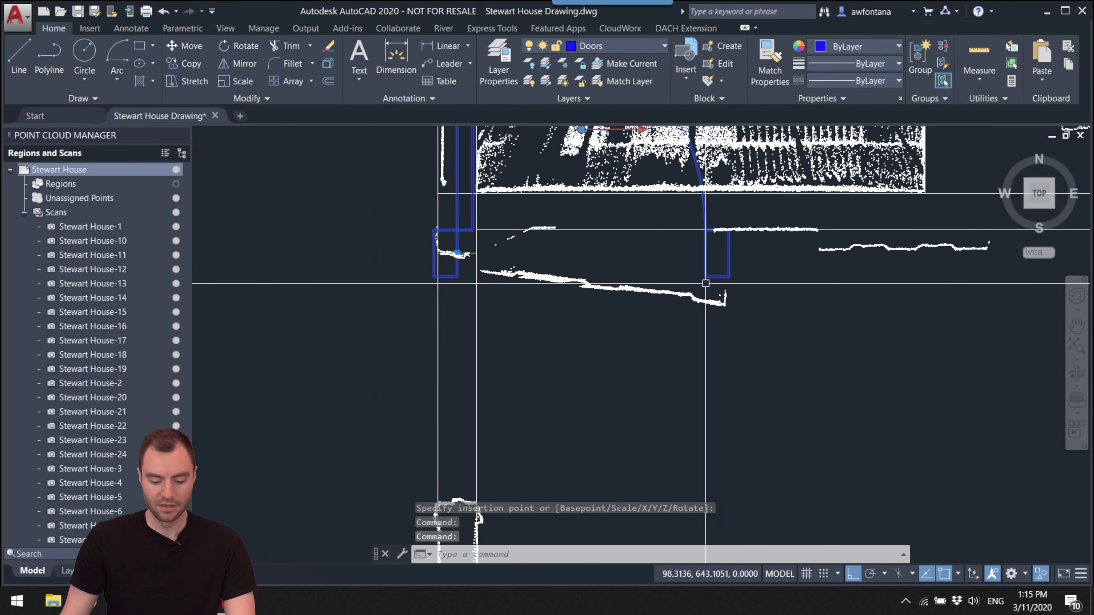
scroll(397, 258, "up", 2)
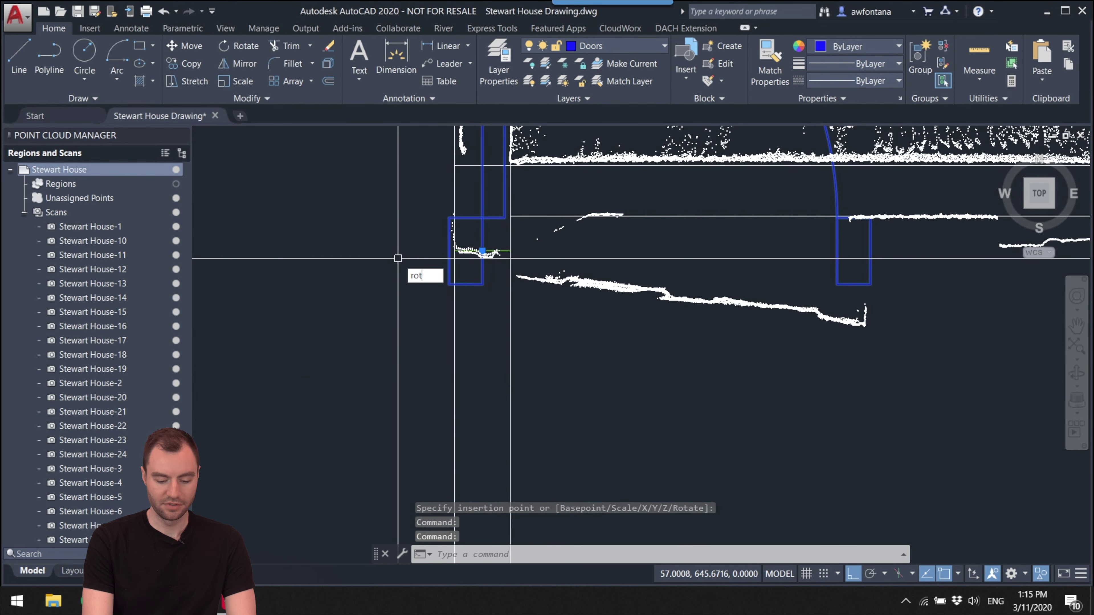
key("Return")
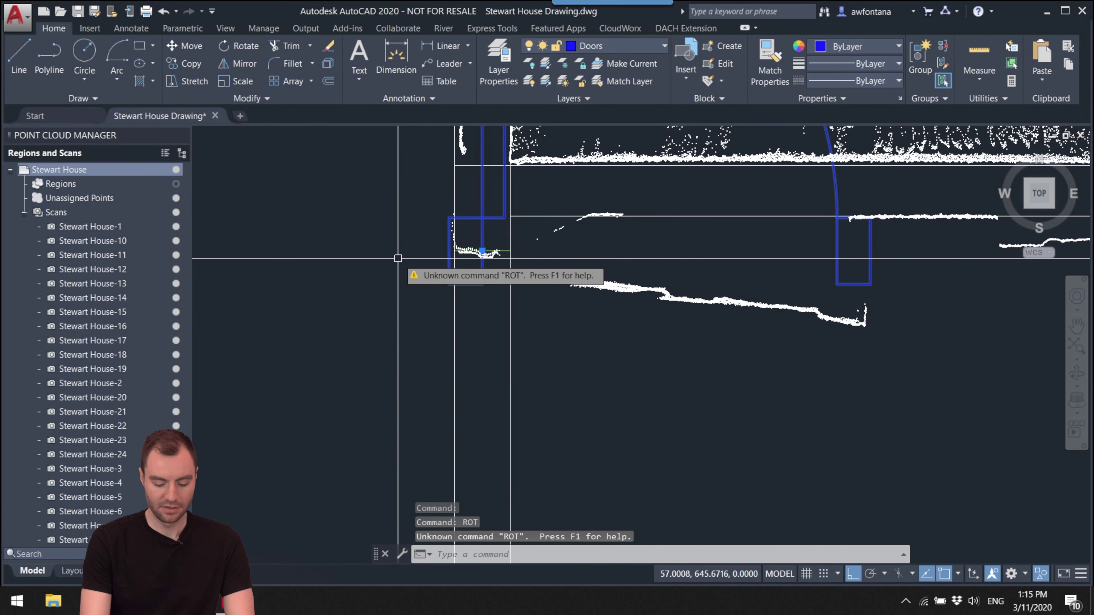
type("ro")
key("Return")
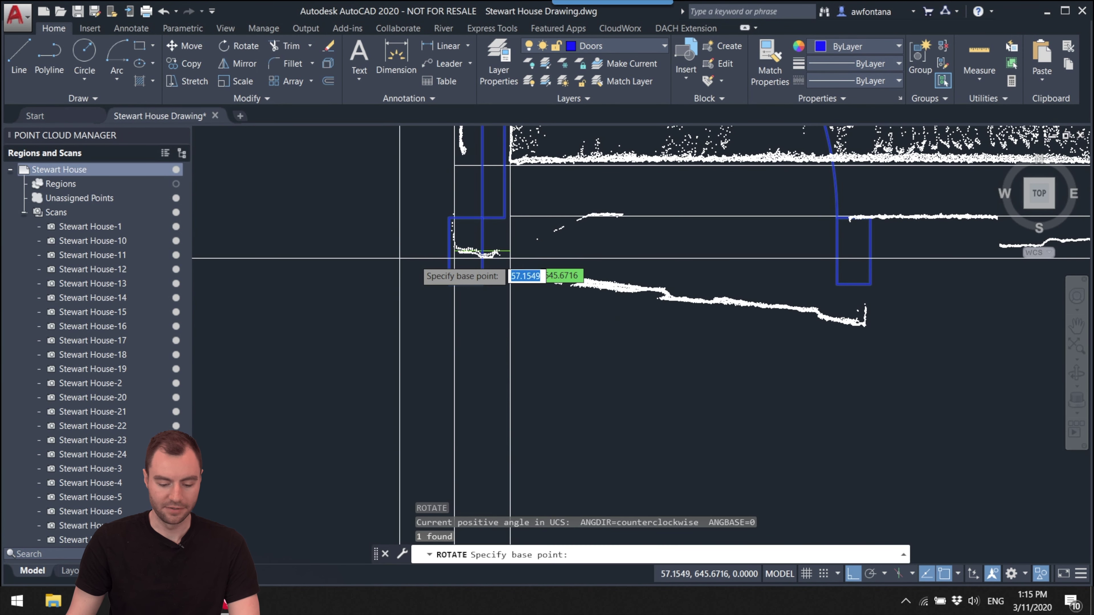
left_click(481, 251)
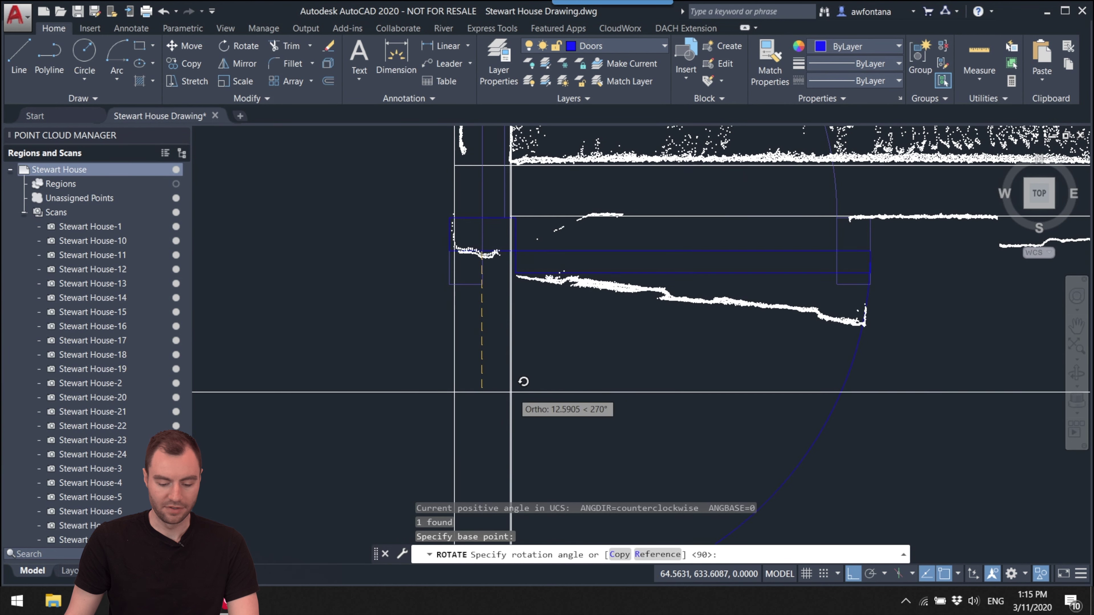
key("Escape")
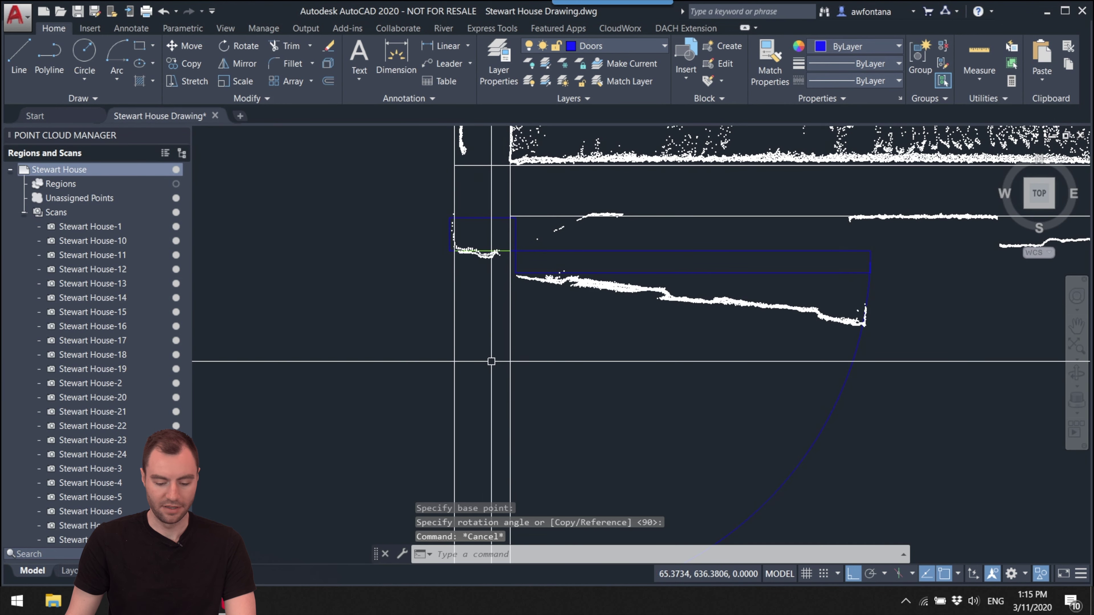
- Measure the width of the door opening in the wall on the opposite side of the hallway
scroll(499, 213, "down", 3)
middle_click_drag(499, 213, 567, 376)
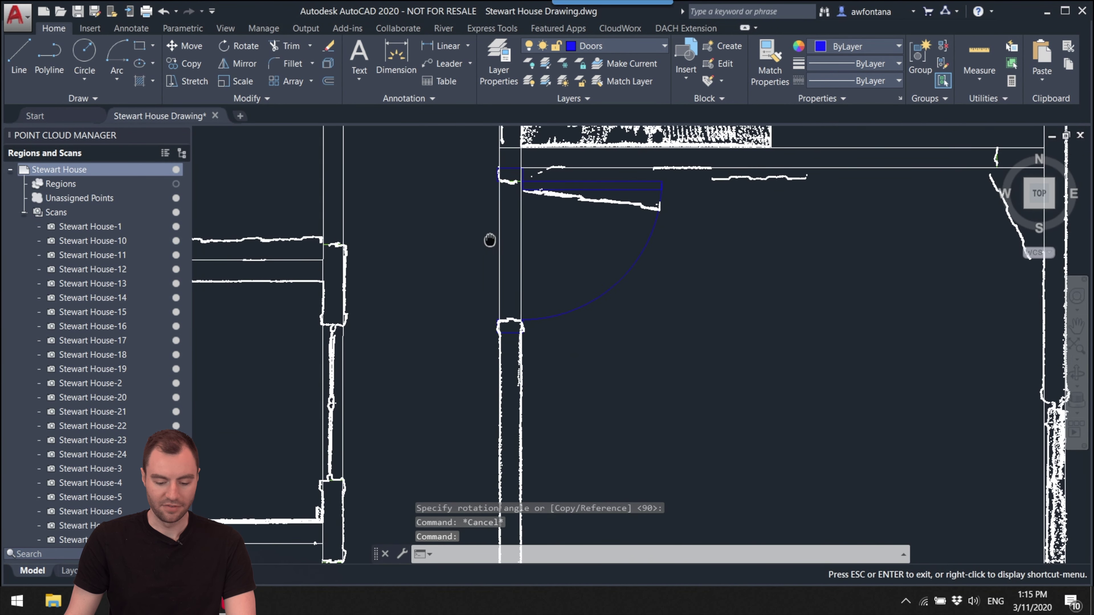
scroll(567, 376, "up", 2)
left_click_drag(568, 376, 612, 385)
key("Escape")
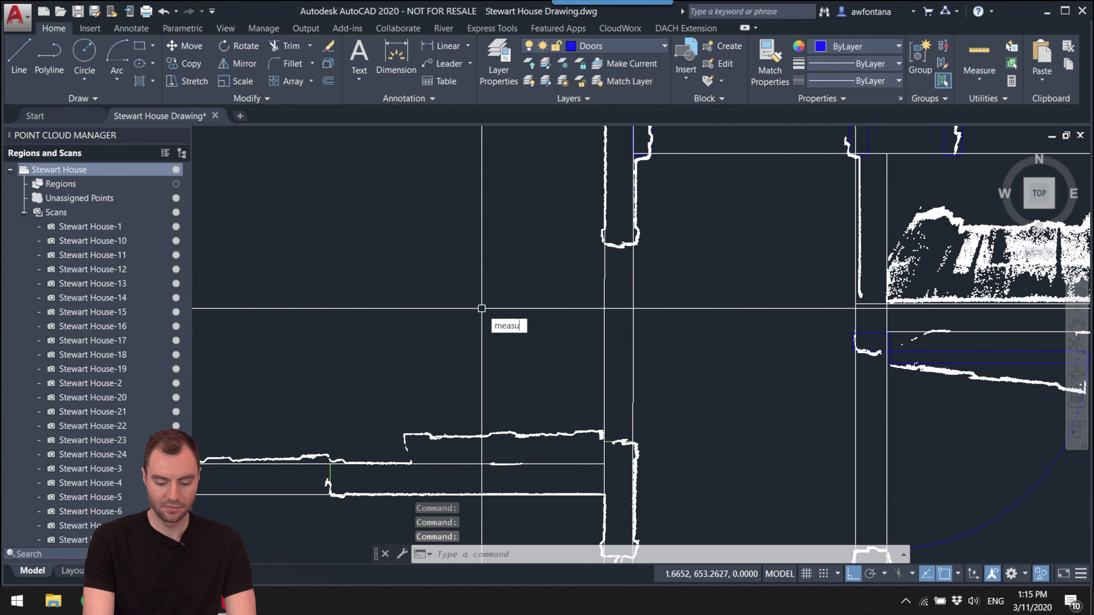
type("measuregeom")
key("Return")
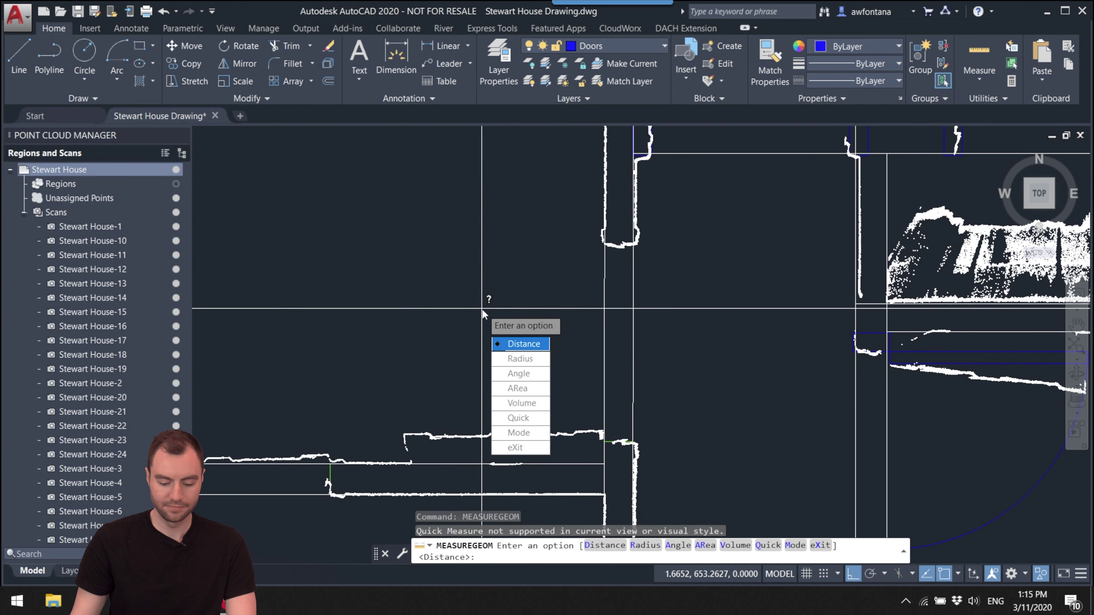
left_click(509, 349)
left_click(569, 237)
key("Escape")
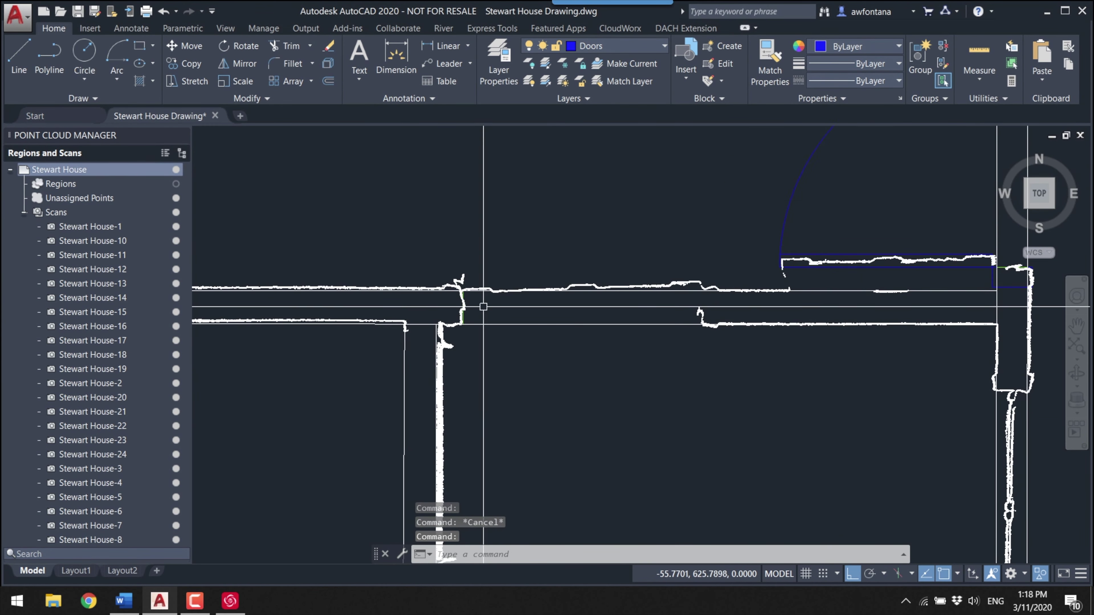
- Insert the 32-Inch Door block for the opening with the left jamb line beside the vertical wall
left_click(686, 64)
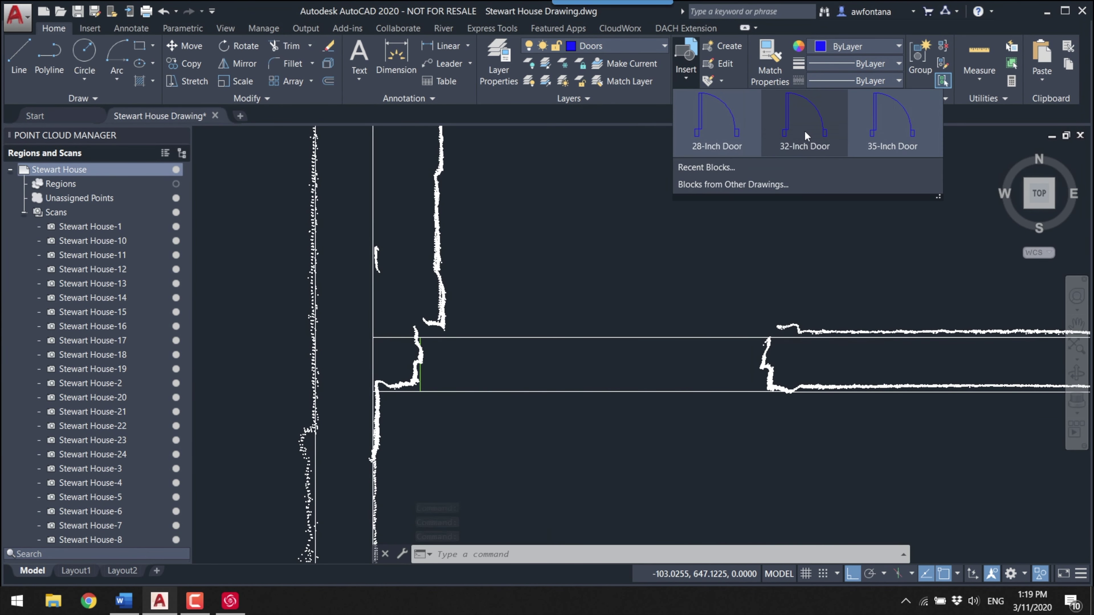
left_click(805, 135)
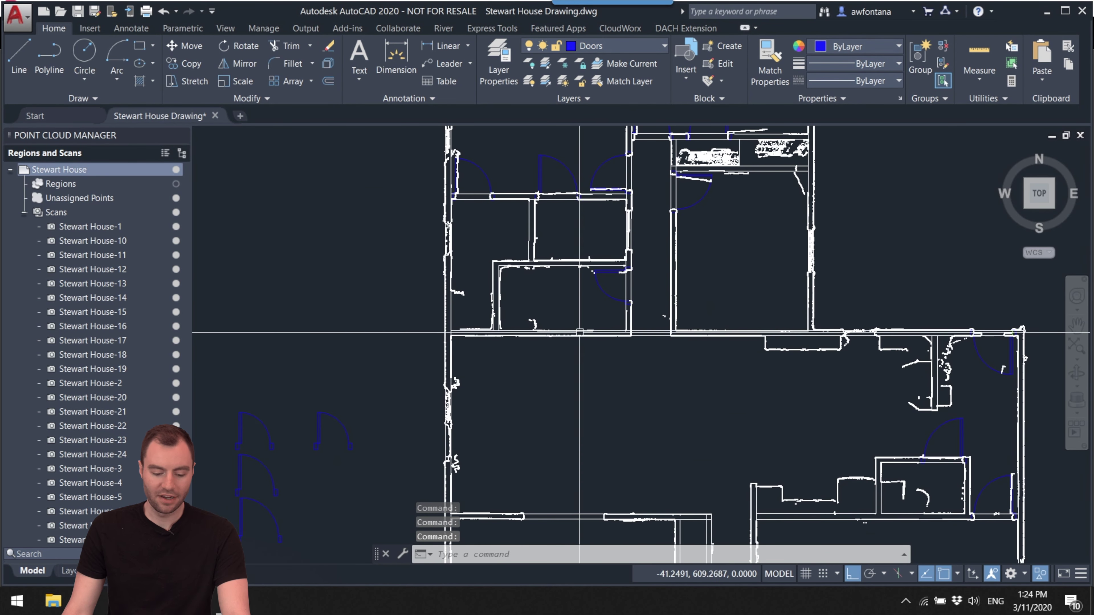
- Select all parts of the 28-inch spare door, the uppermost in the stacked column beside the plan
scroll(572, 366, "down", 2)
middle_click_drag(667, 394, 654, 365)
middle_click_drag(541, 387, 596, 342)
scroll(474, 369, "up", 4)
middle_click_drag(474, 369, 447, 324)
mouse_move(469, 347)
left_mouse_down()
mouse_move(357, 334)
mouse_move(359, 307)
mouse_move(383, 278)
mouse_move(433, 271)
left_mouse_up()
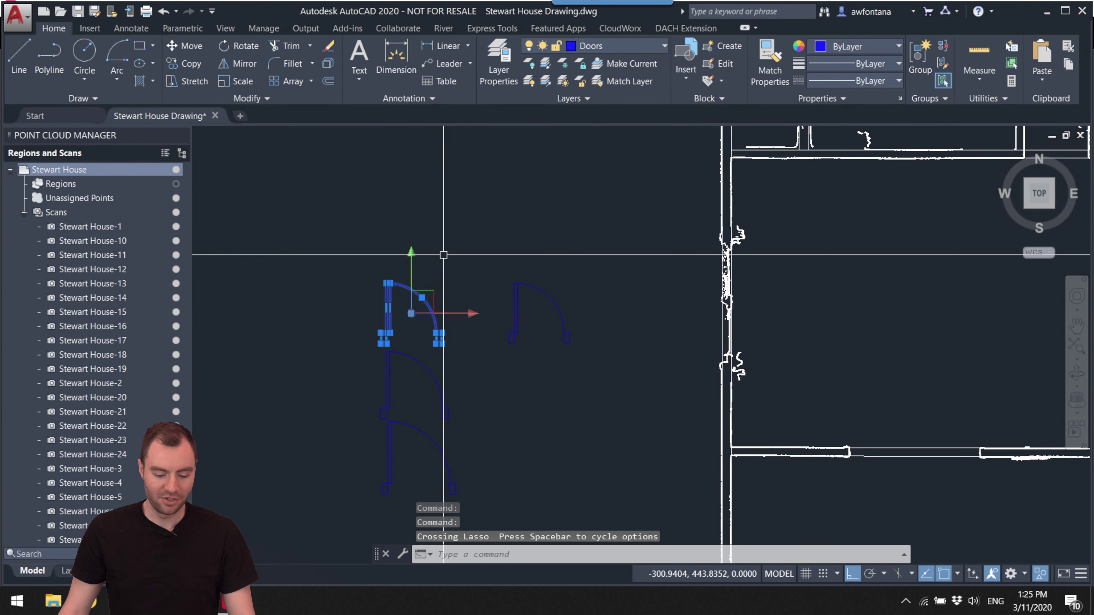
left_click(411, 266)
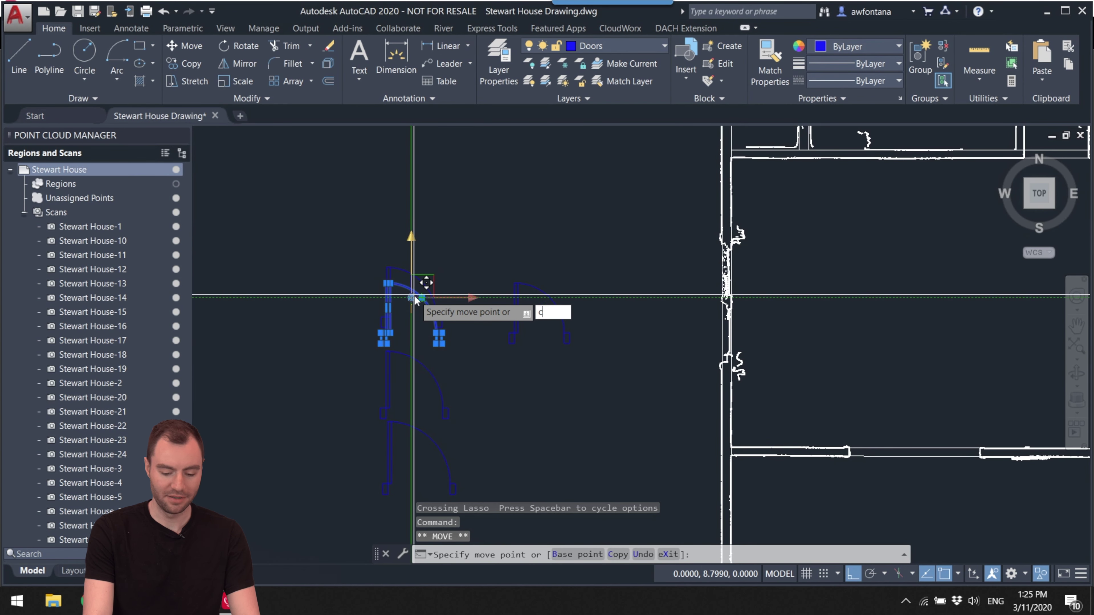
key("Return")
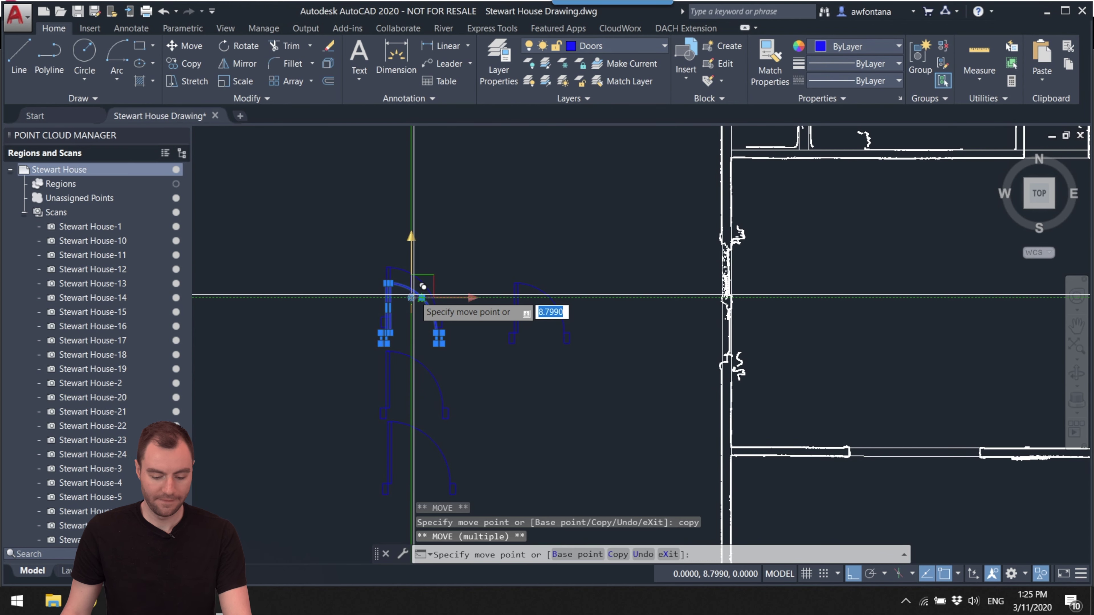
key("Escape")
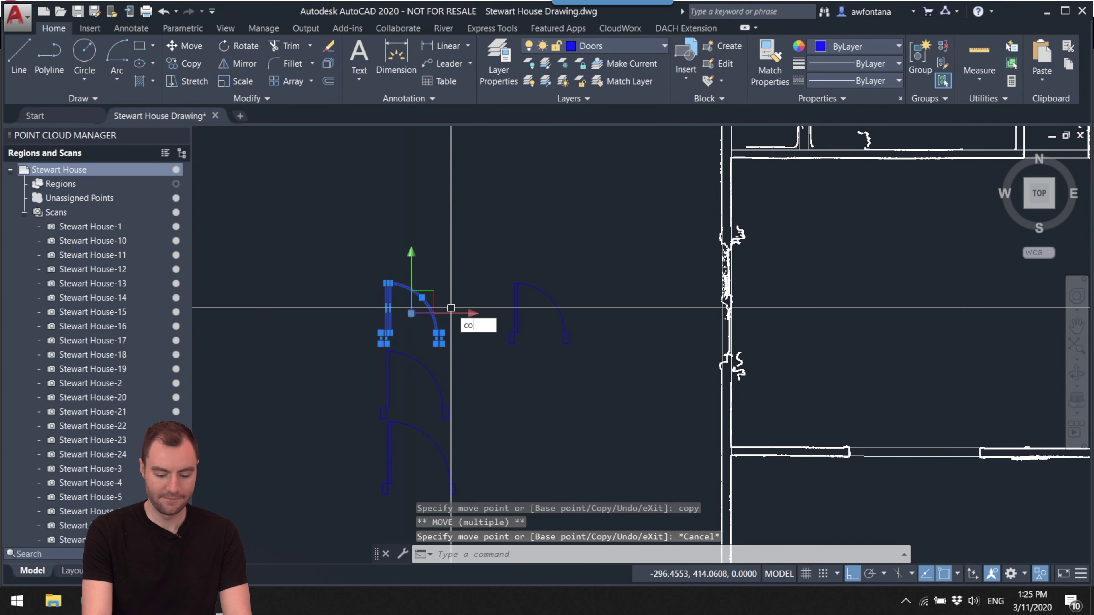
- Copy the selected 28-inch door from its left jamb to about 69 units straight above
type("copy")
key("Return")
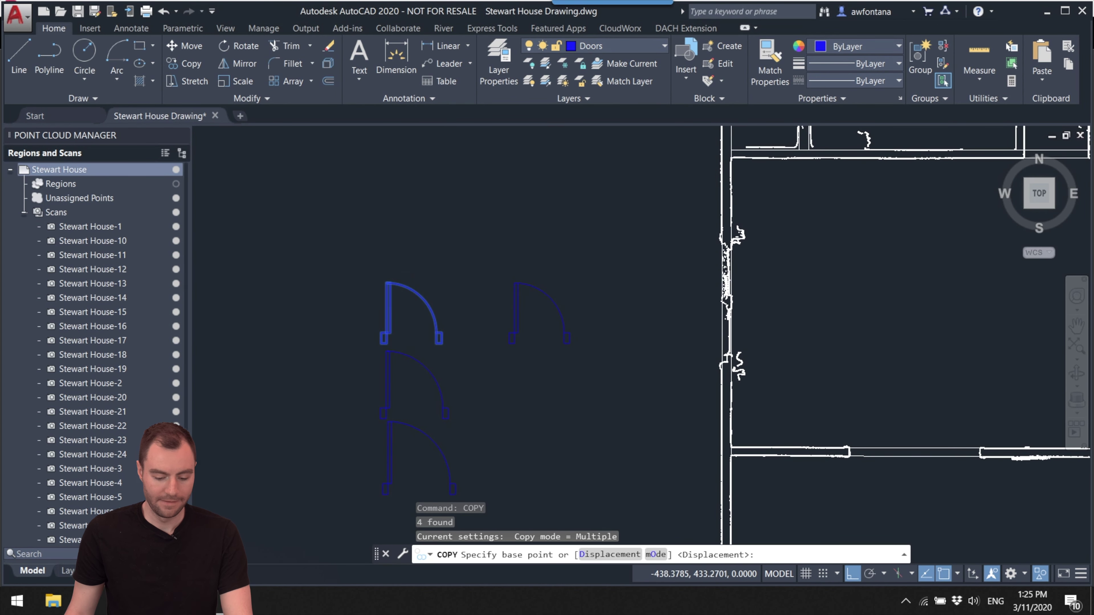
left_click(386, 339)
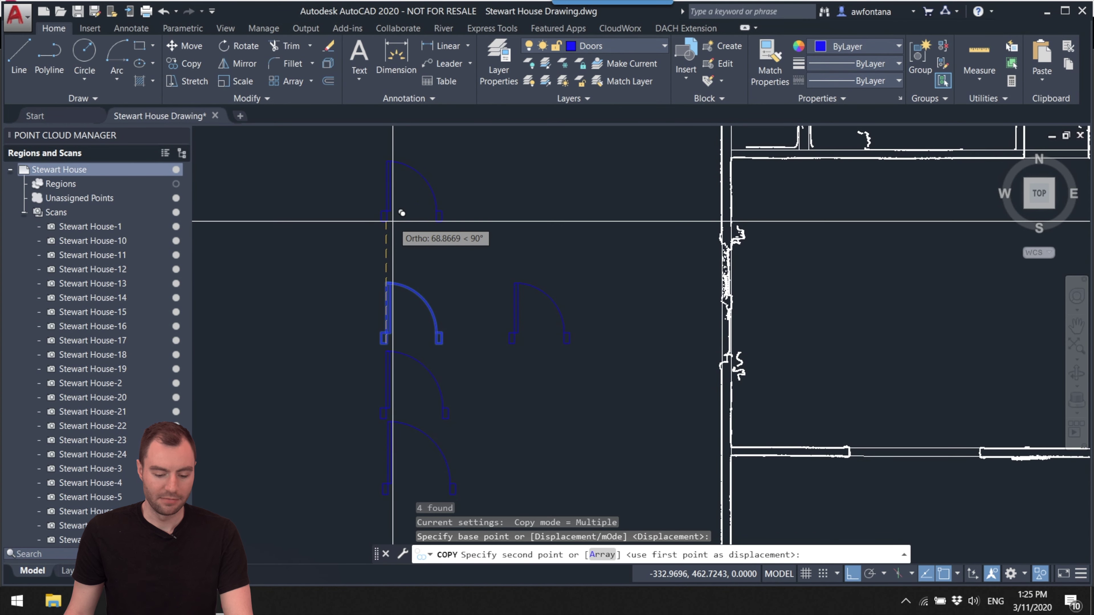
left_click(392, 222)
key("Return")
- Erase the swing arc and the door leaf of the copied door, keeping its two jambs
scroll(484, 185, "up", 2)
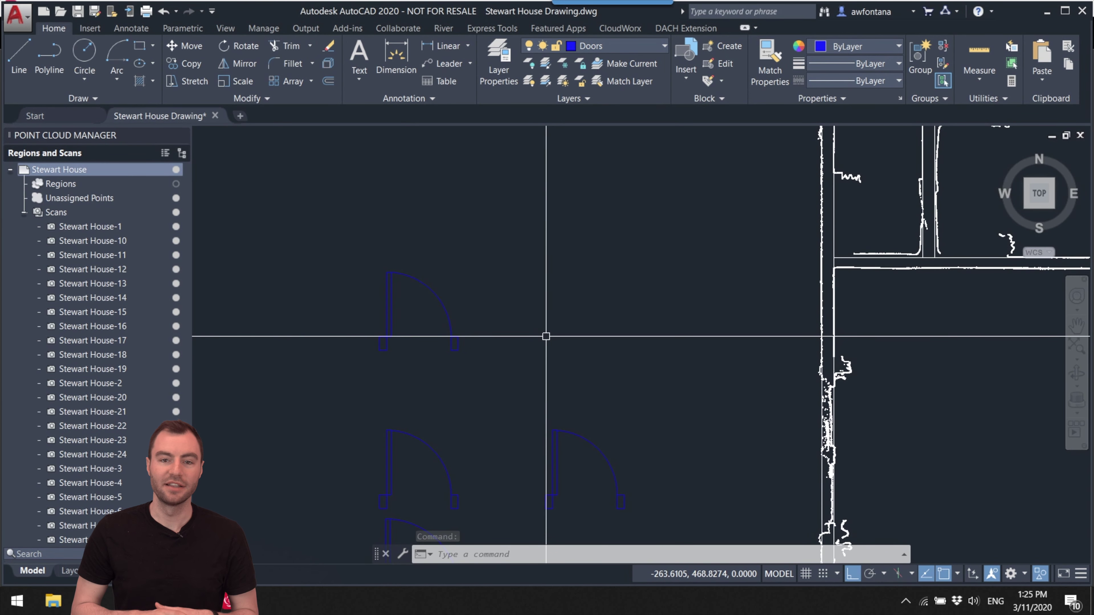
scroll(546, 336, "up", 1)
mouse_move(557, 396)
middle_mouse_down()
mouse_move(479, 325)
mouse_move(425, 345)
middle_mouse_up()
scroll(432, 350, "up", 4)
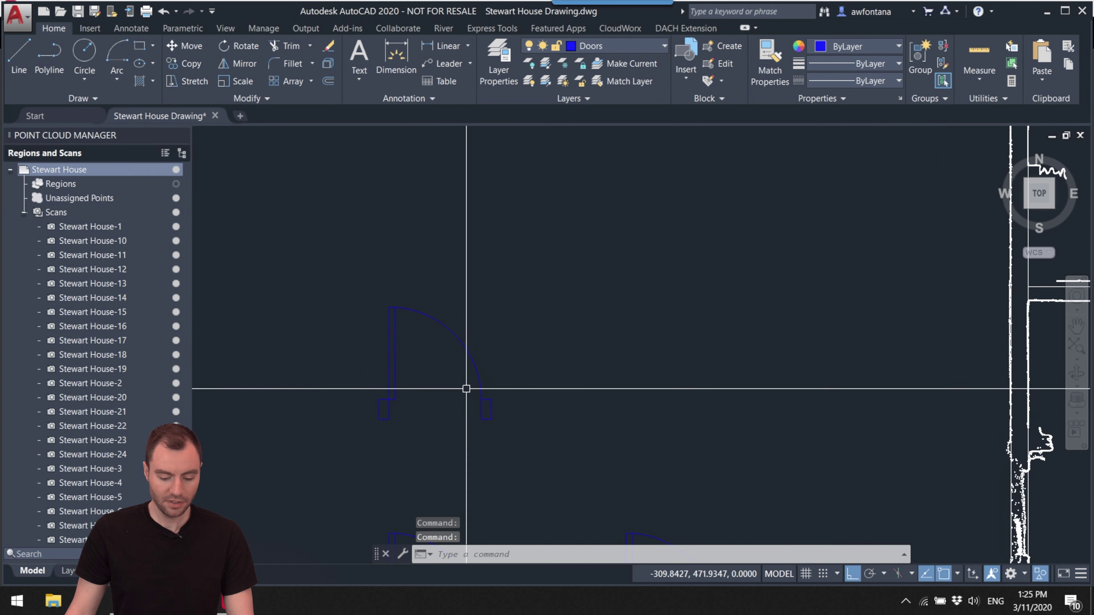
key("Delete")
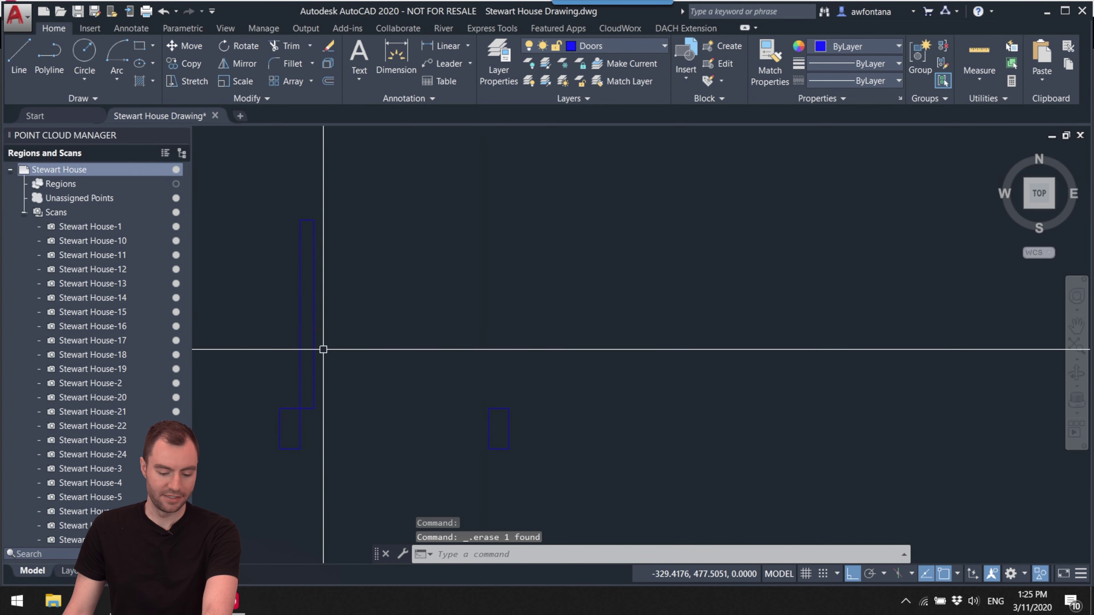
left_click(310, 362)
key("Delete")
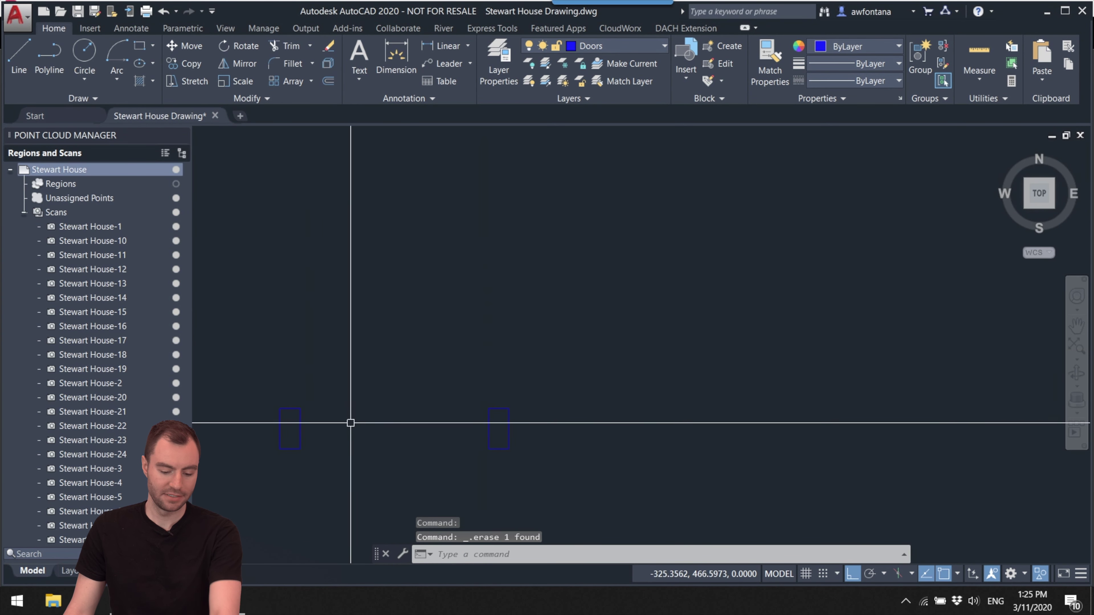
- Draw a 21 by 2 rectangle as the new door leaf, starting on the left jamb's inner edge
left_click(137, 44)
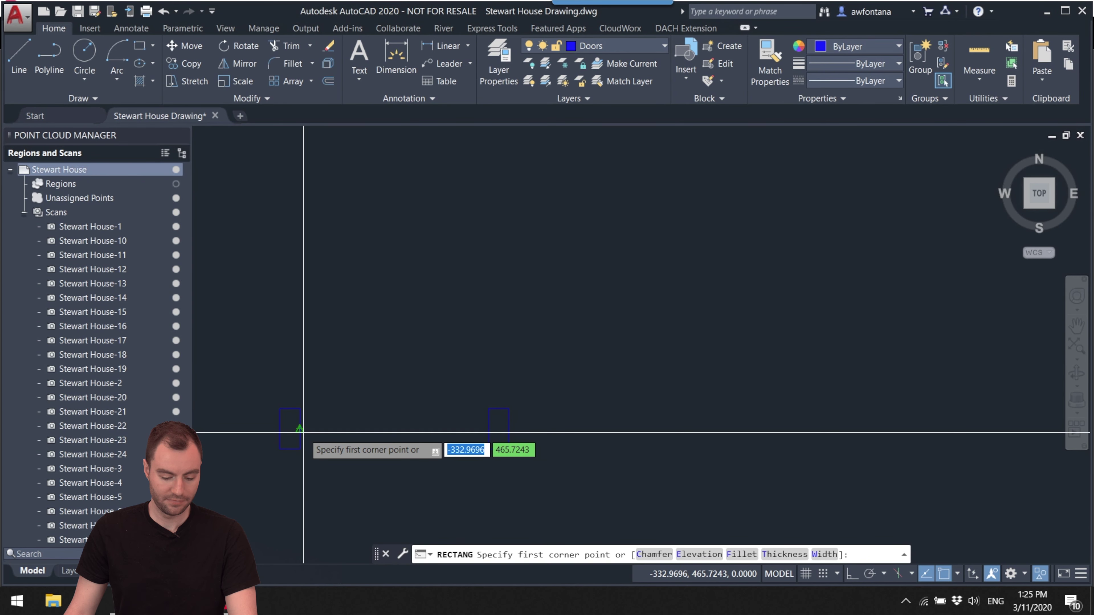
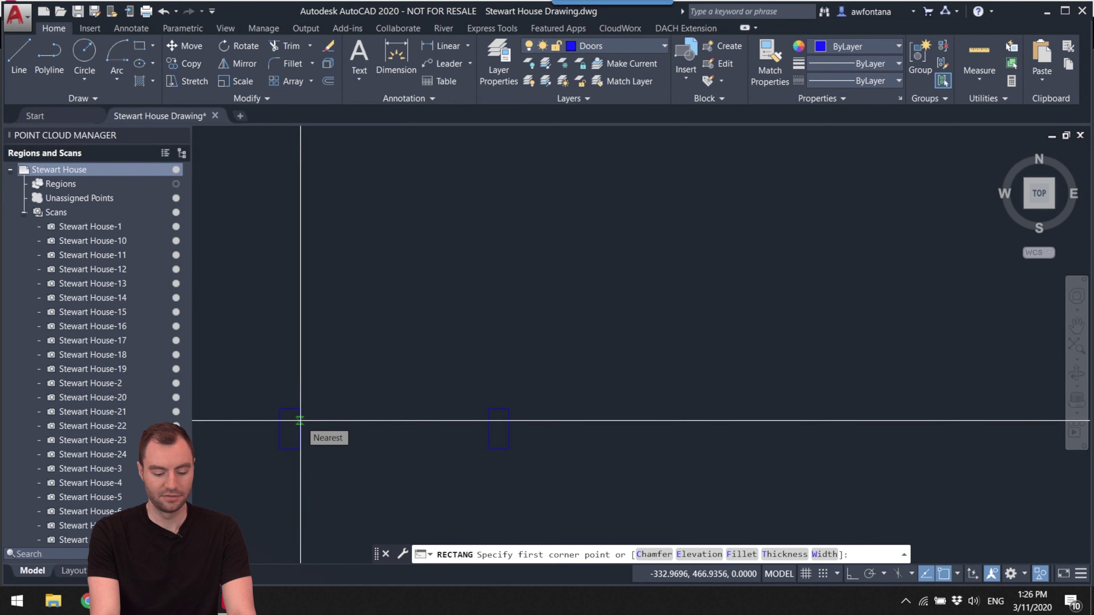
left_click(301, 421)
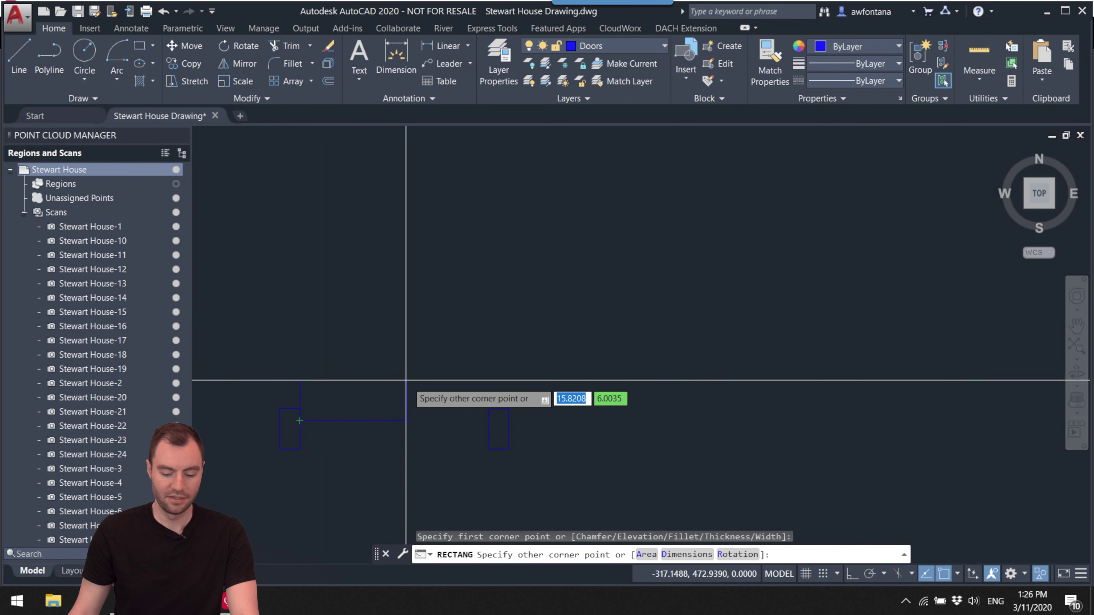
type("21")
key("Tab")
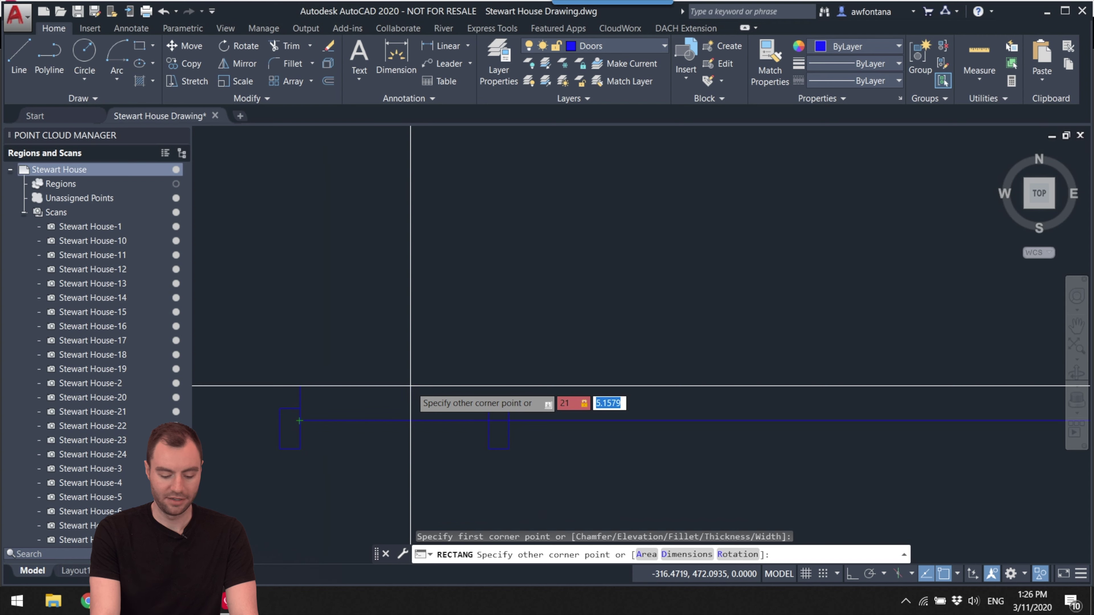
key("Return")
- Move the new leaf rectangle by its top-left corner onto the left jamb's top-right corner
scroll(410, 386, "up", 5)
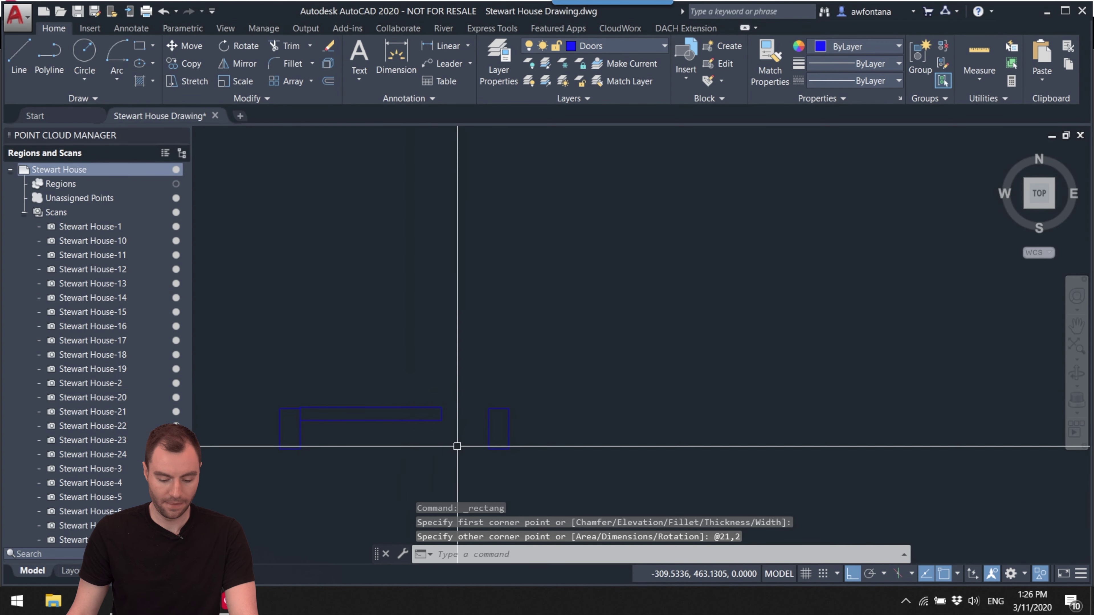
left_click(297, 408)
type("move")
key("Return")
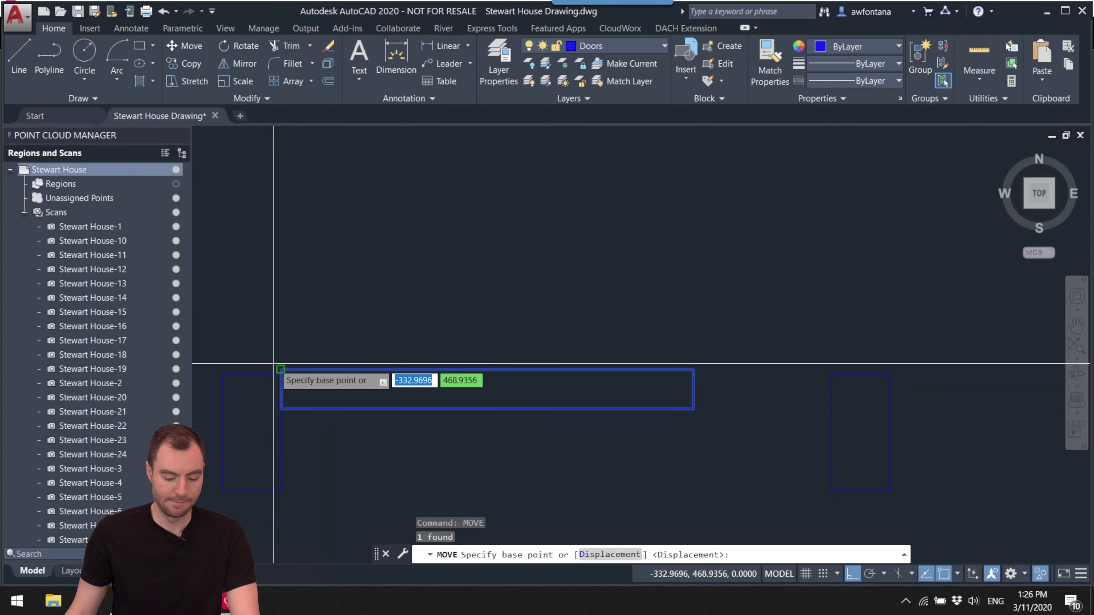
left_click(281, 367)
scroll(287, 363, "up", 3)
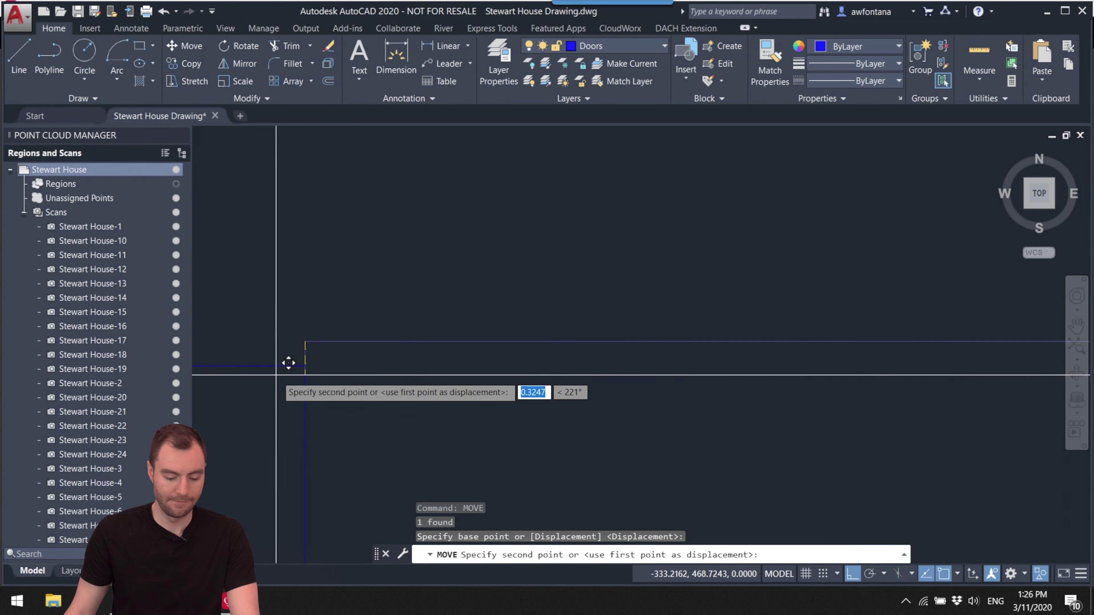
left_click(306, 366)
scroll(359, 411, "down", 5)
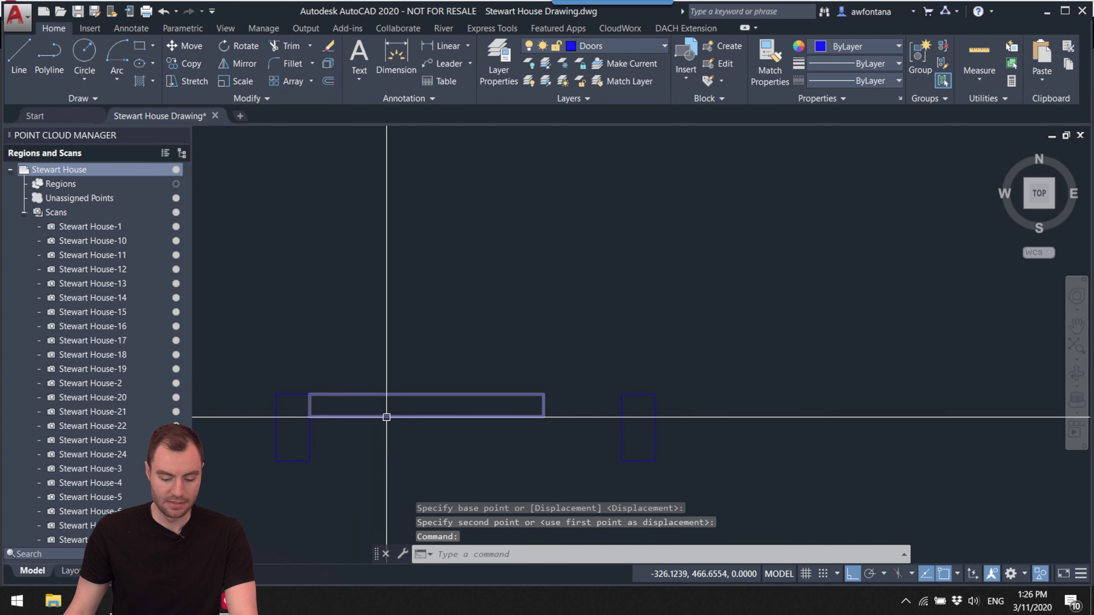
left_click(386, 417)
left_click(408, 418)
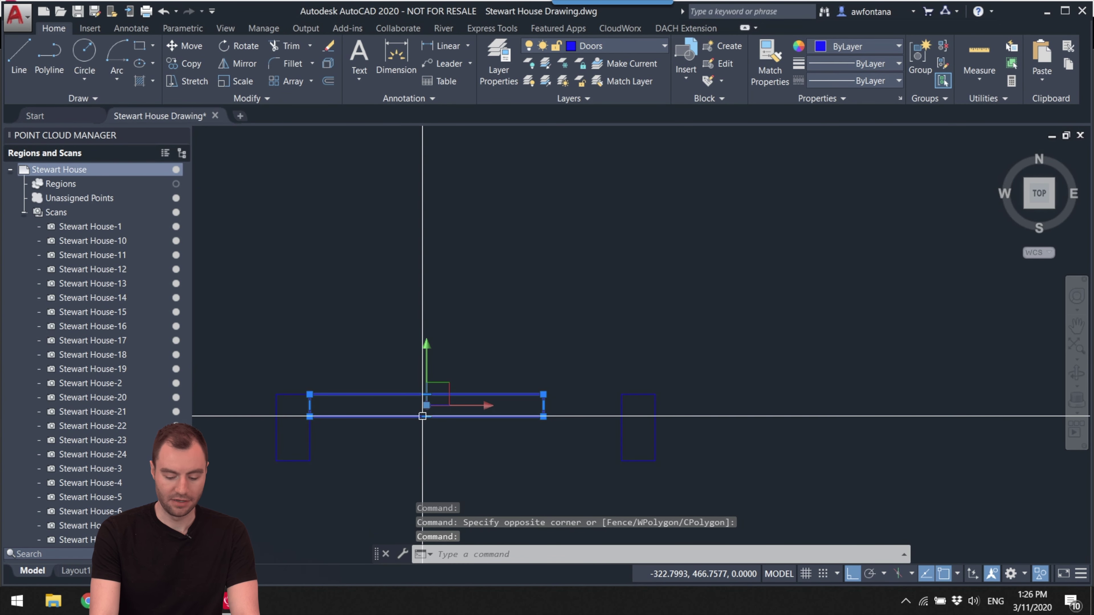
type("copy")
key("Return")
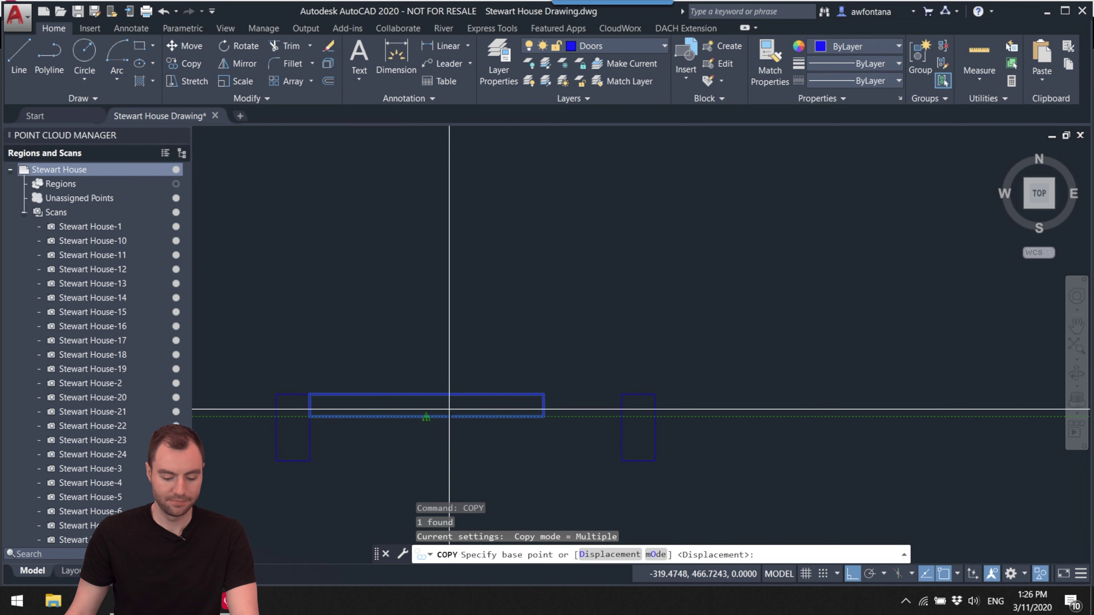
left_click(309, 394)
key("Escape")
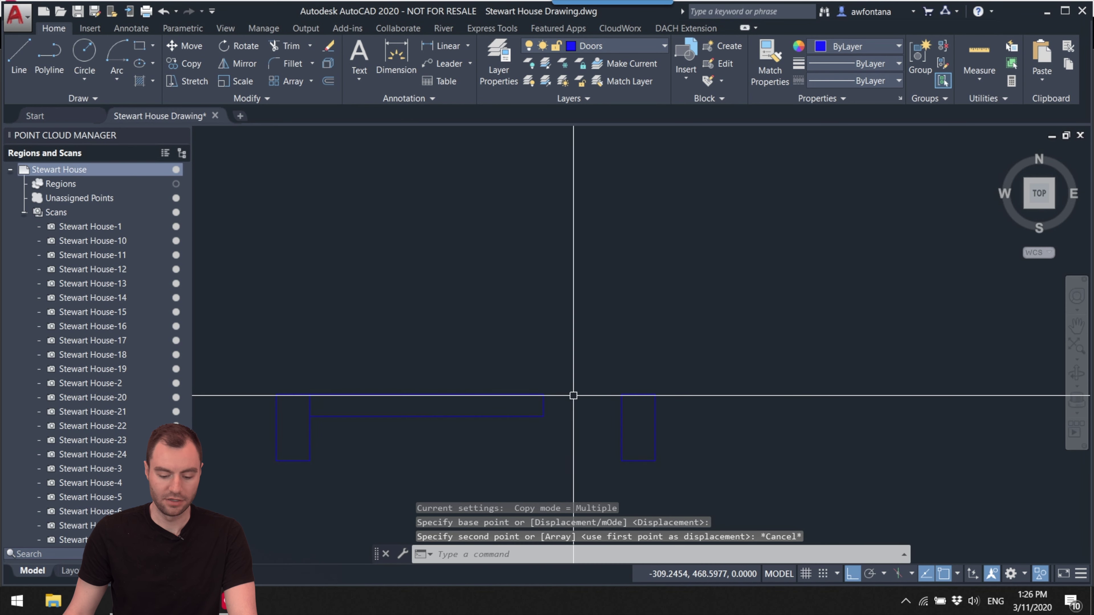
- Move the right jamb by its top-left corner onto the leaf's top-right corner
left_click(622, 436)
key("Delete")
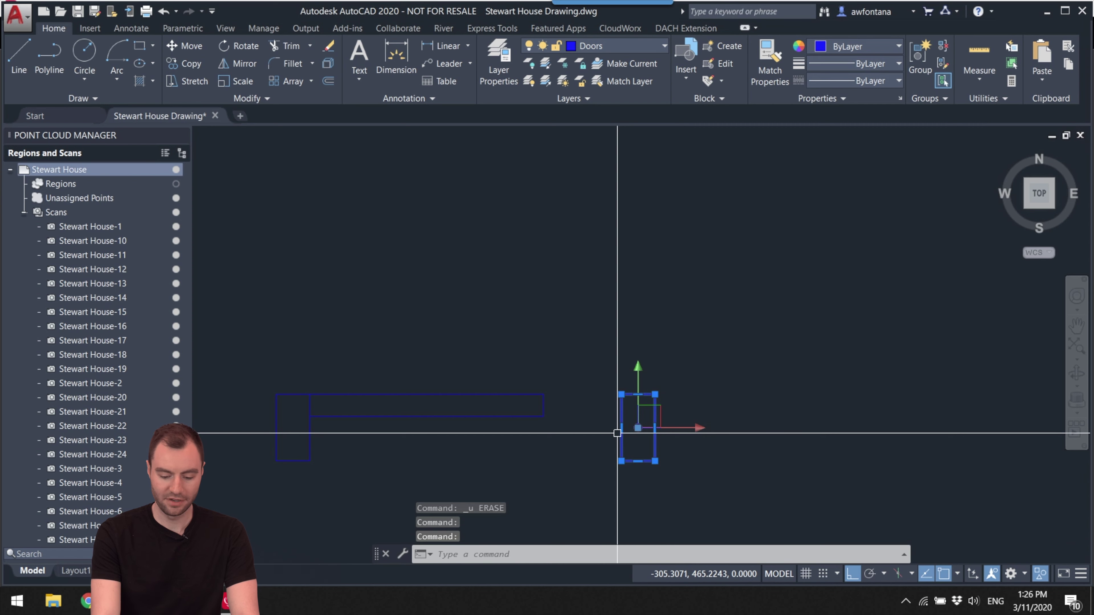
key("Return")
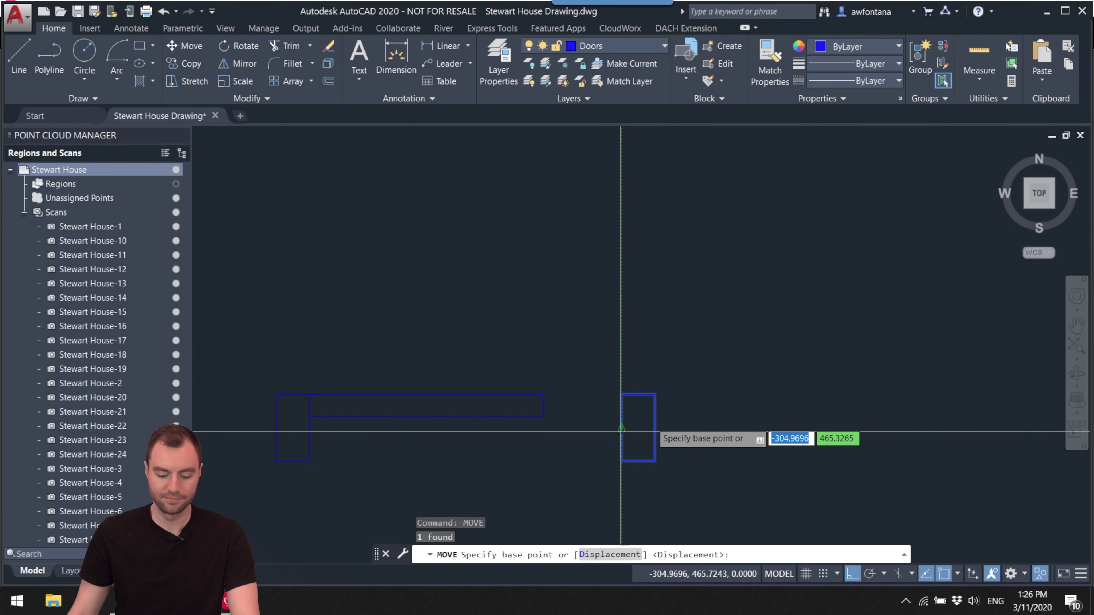
scroll(474, 362, "up", 2)
left_click(685, 407)
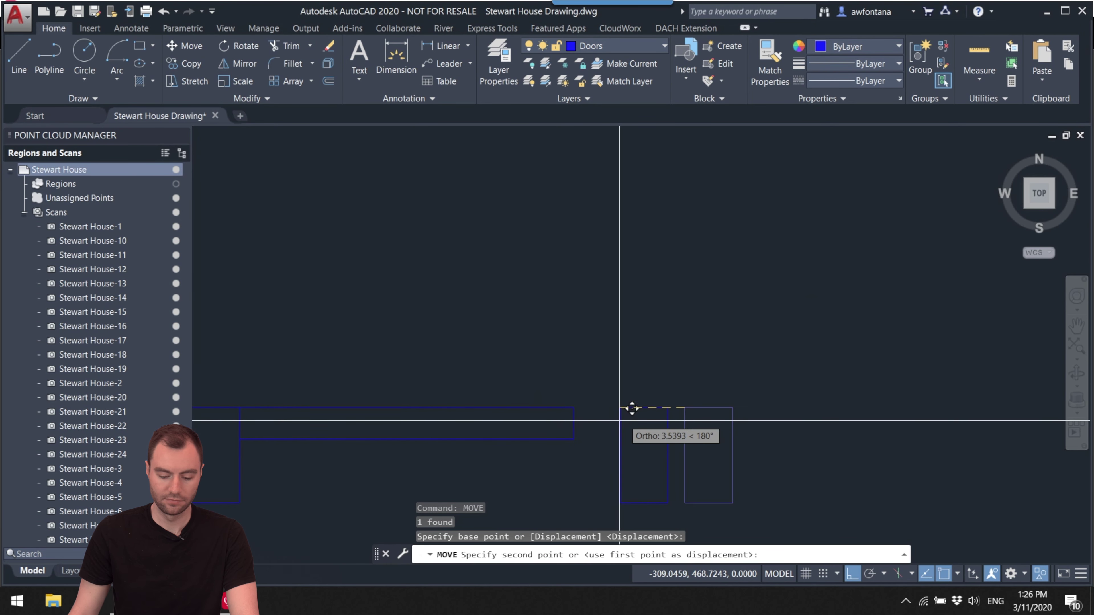
left_click(573, 408)
key("Escape")
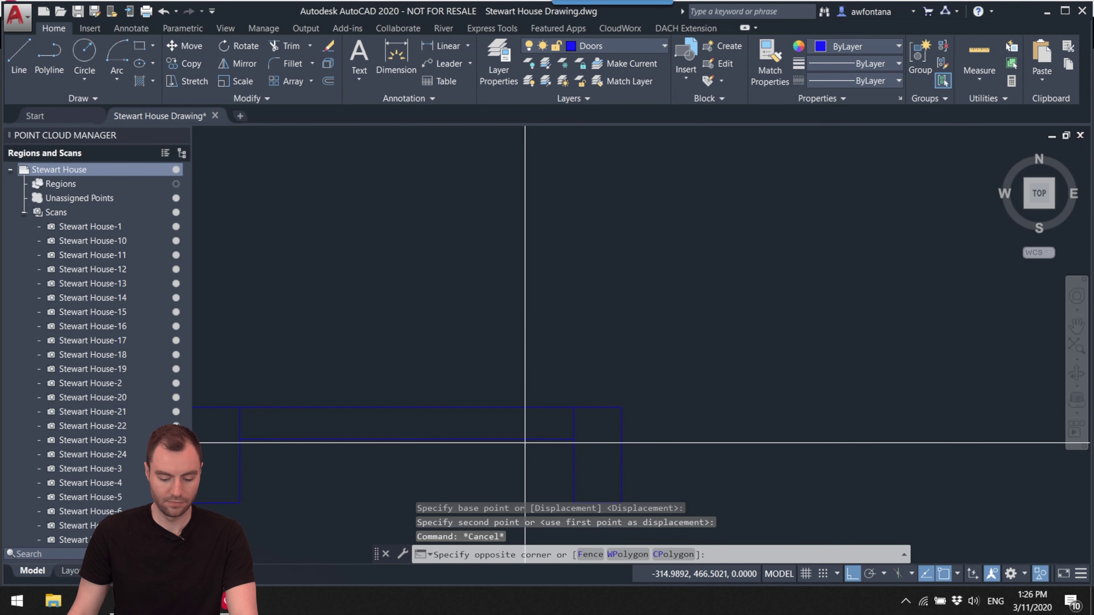
- Rotate the leaf rectangle about its top-left corner so it stands vertically above the left jamb
left_click(526, 441)
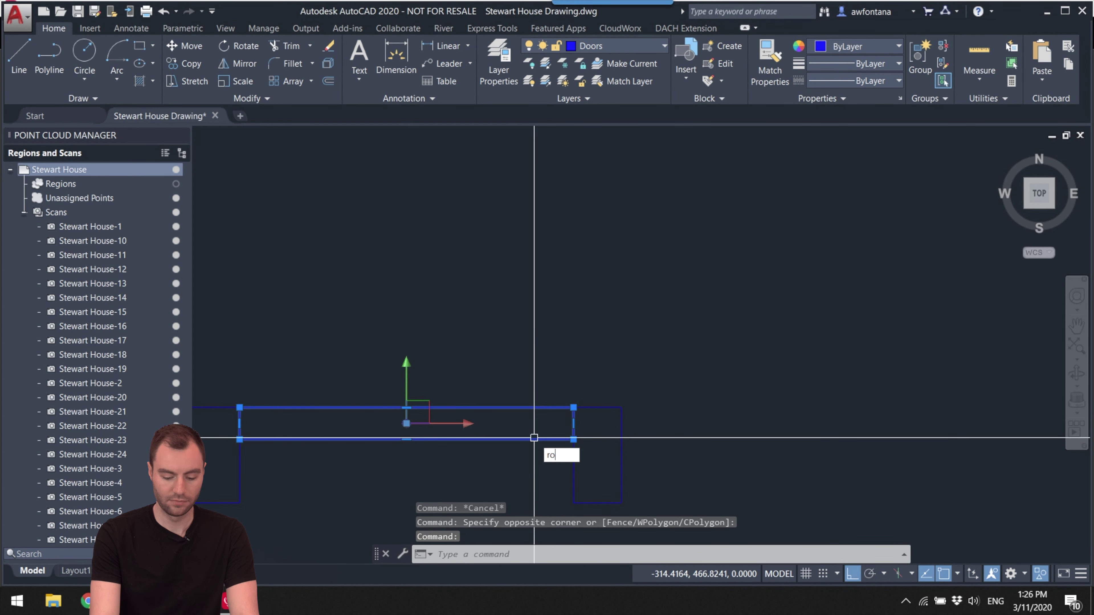
left_click(580, 470)
middle_click_drag(488, 427, 593, 439)
left_click(343, 421)
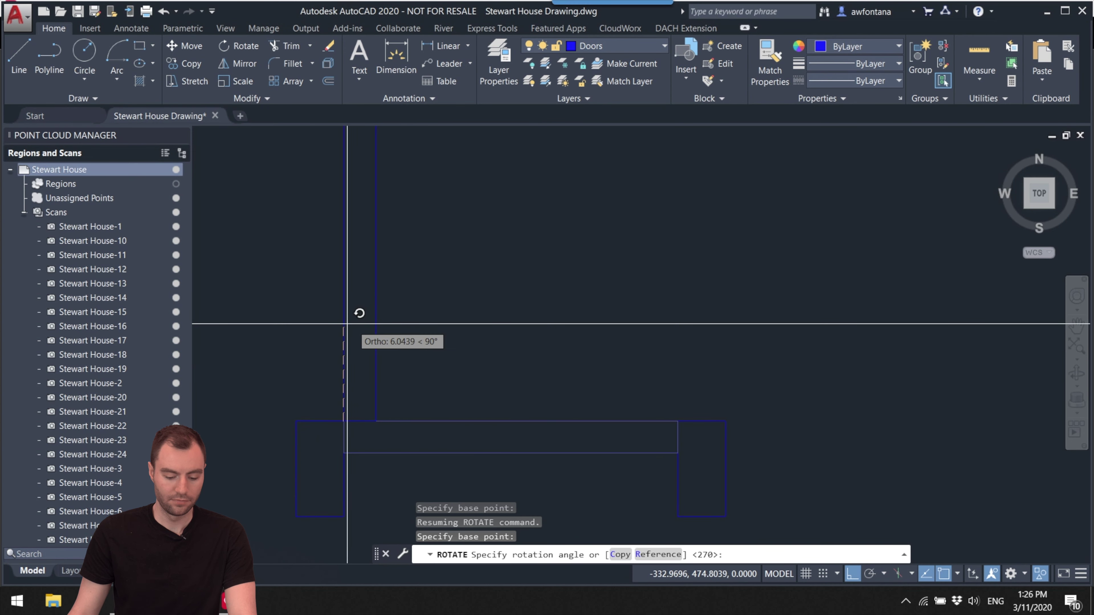
left_click(425, 342)
scroll(425, 342, "down", 3)
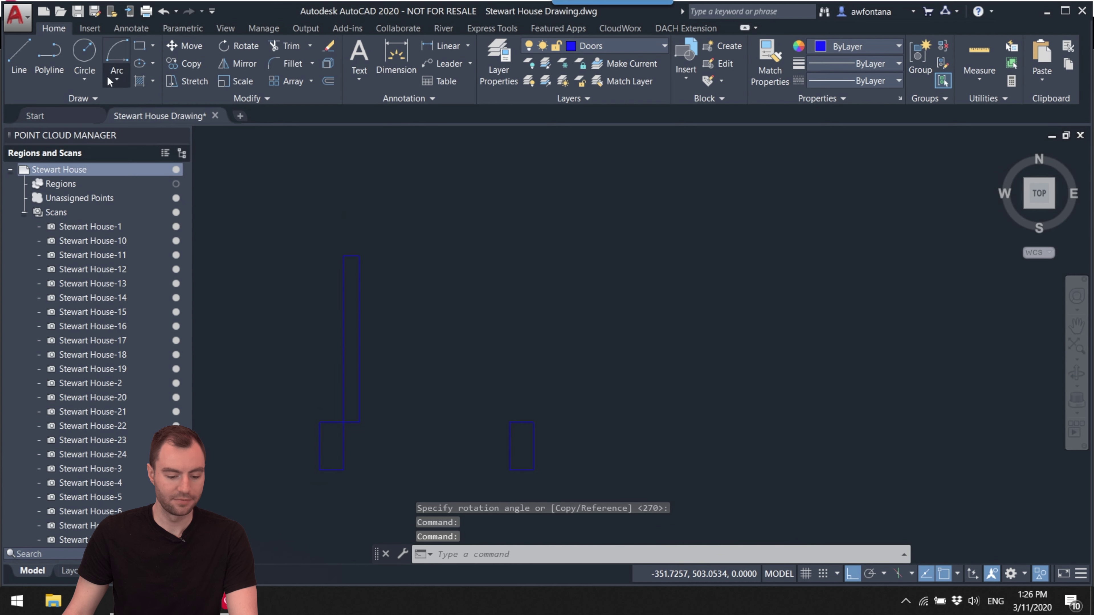
- Draw the swing arc from the right jamb's top-left corner to the leaf's upper end, centred on the leaf's hinge corner
left_click(116, 79)
left_click(161, 137)
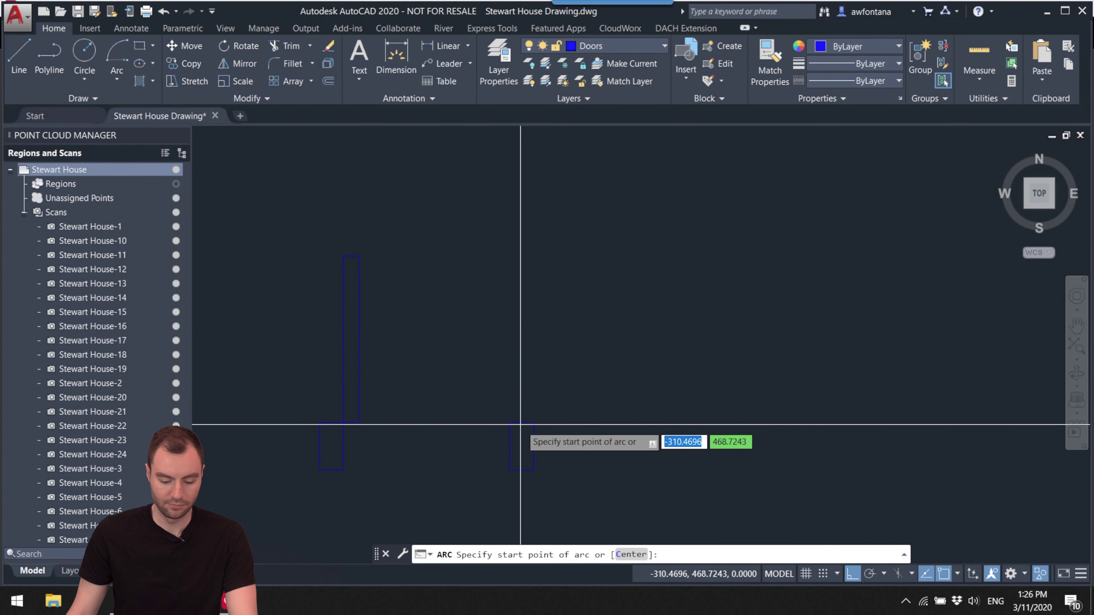
left_click(509, 422)
scroll(340, 426, "up", 3)
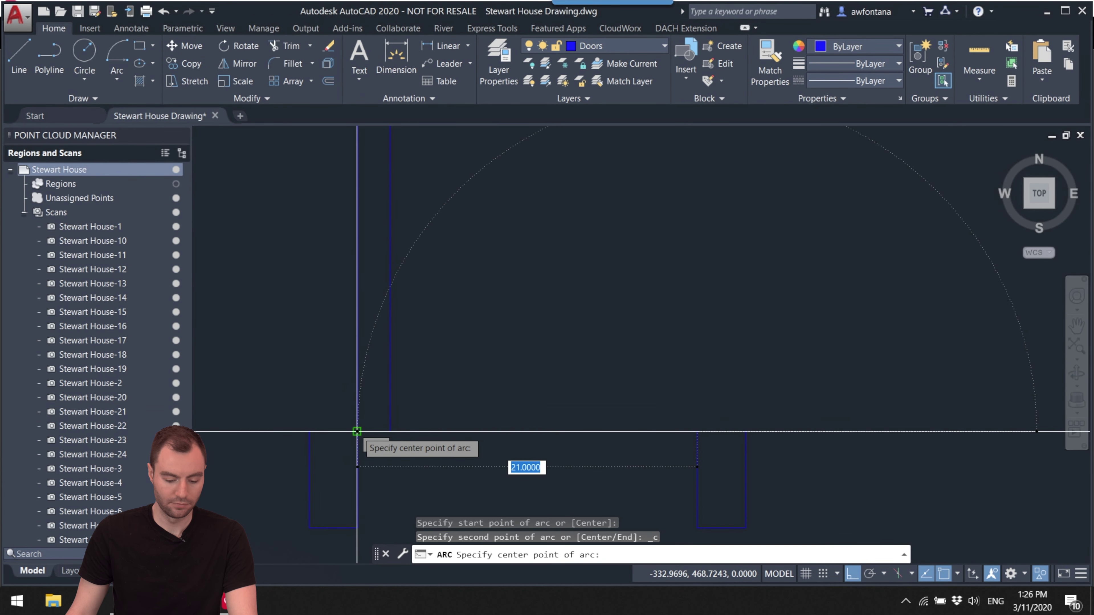
left_click(357, 431)
scroll(371, 311, "up", 3)
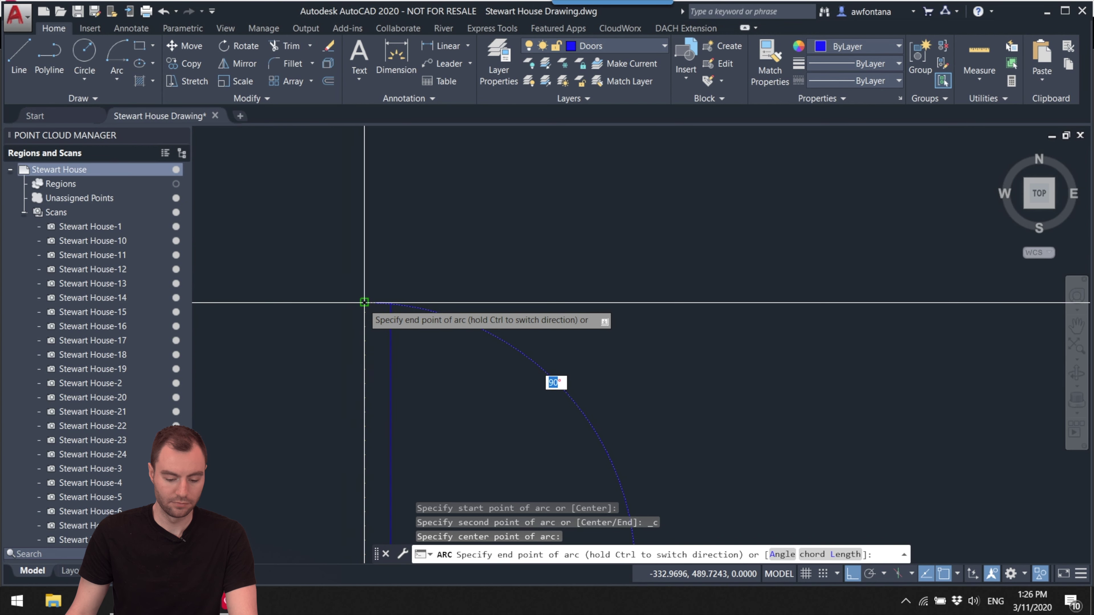
left_click(376, 302)
middle_click_drag(424, 260, 391, 248)
left_click(470, 379)
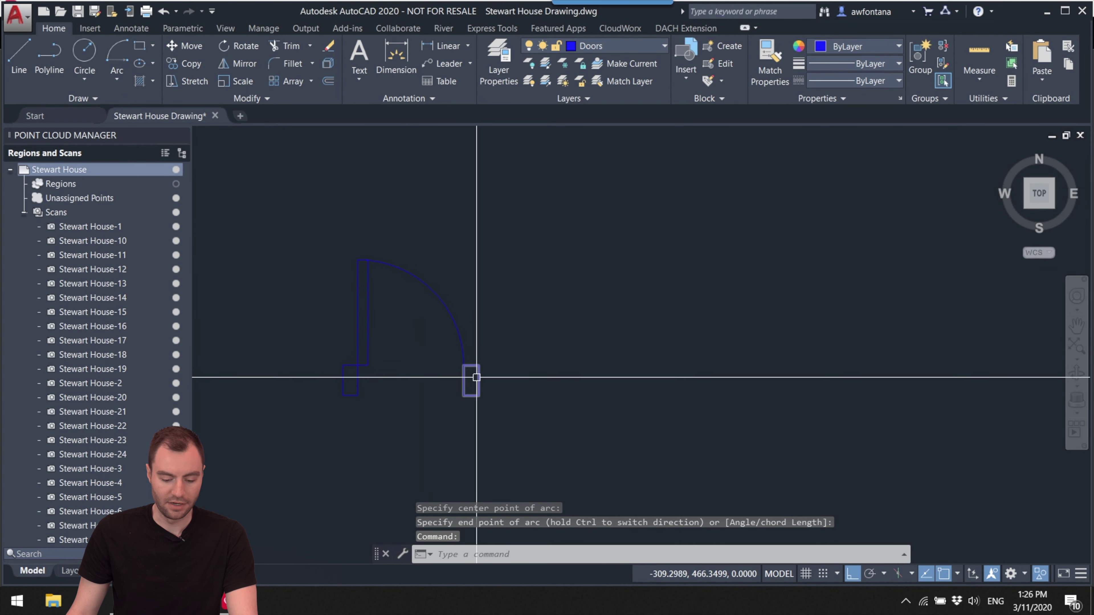
key("Delete")
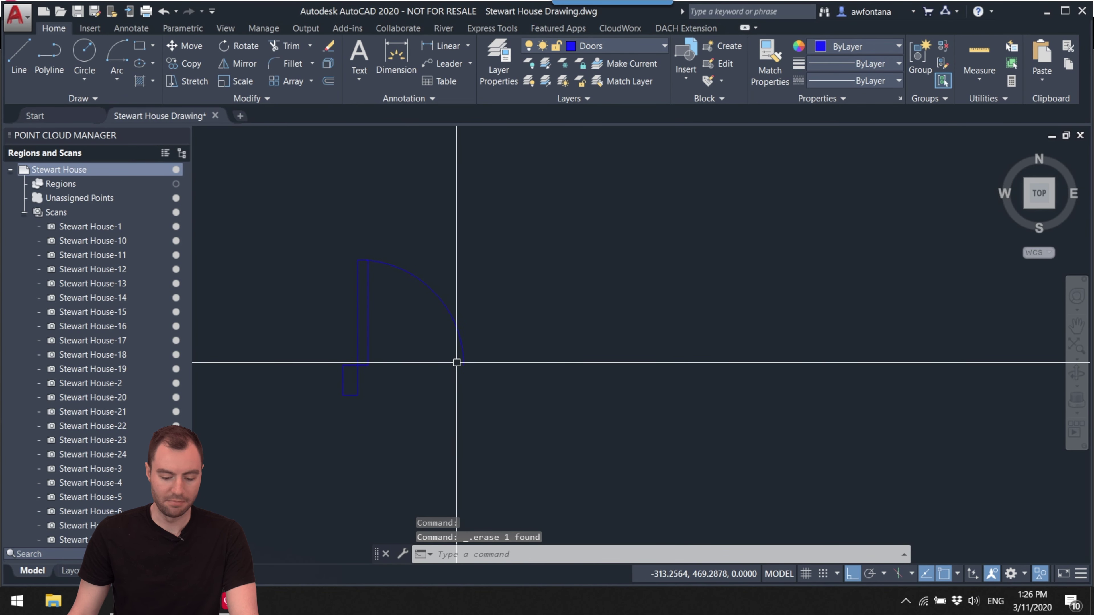
key("ctrl+z")
- Mirror the left jamb, leaf and swing arc about the right jamb's vertical inner edge, keeping the originals
middle_click_drag(497, 369, 577, 369)
scroll(528, 337, "down", 1)
mouse_move(495, 355)
left_mouse_down()
mouse_move(576, 286)
mouse_move(485, 365)
mouse_move(386, 403)
mouse_move(398, 191)
mouse_move(390, 200)
left_mouse_up()
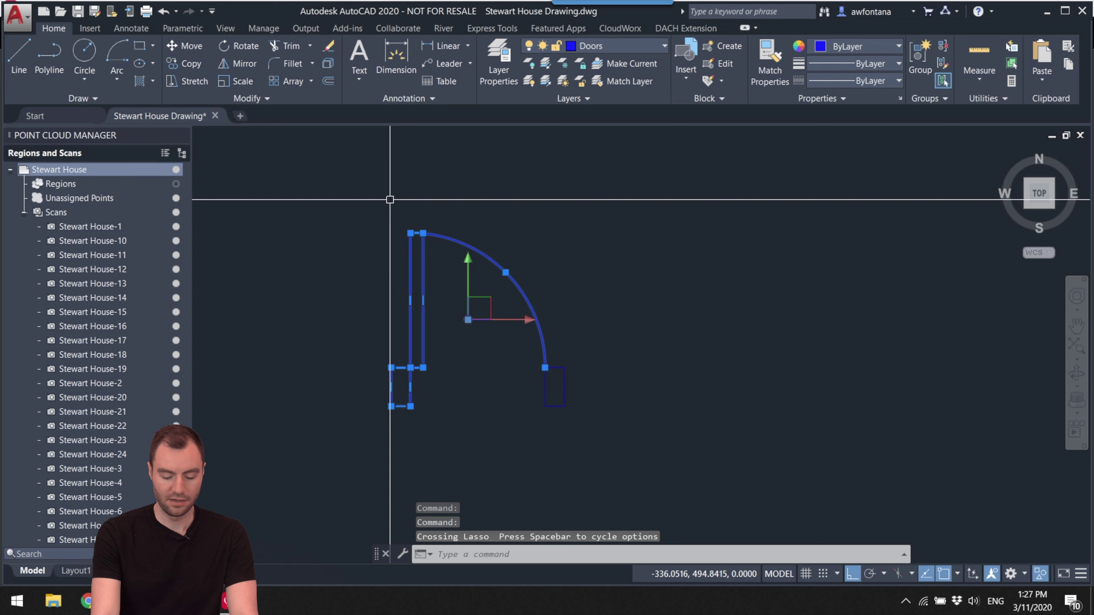
type("i")
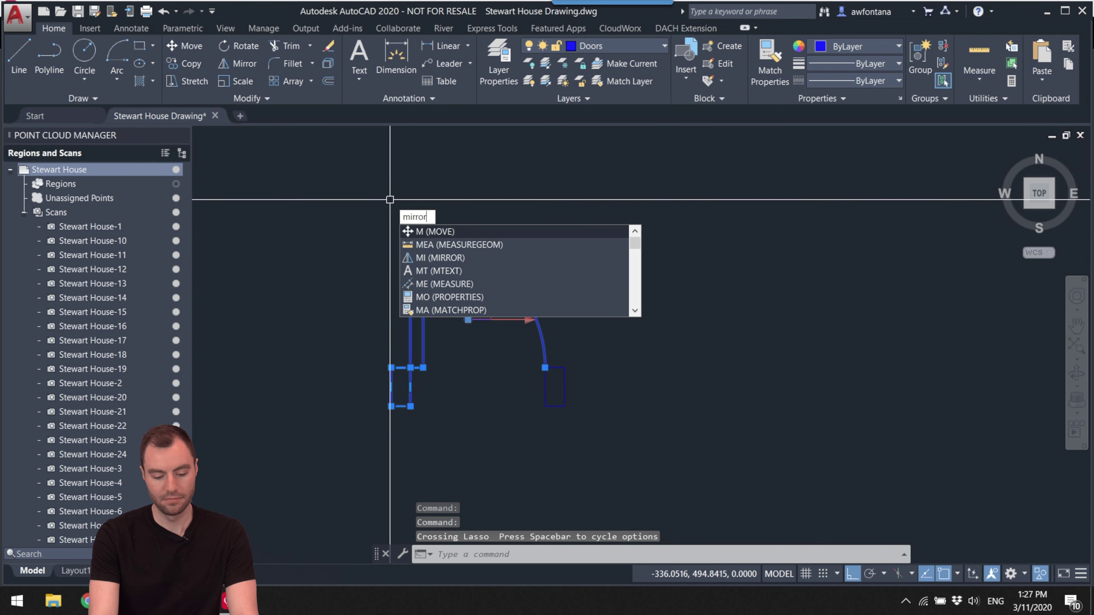
type("rror")
key("Return")
scroll(538, 384, "up", 3)
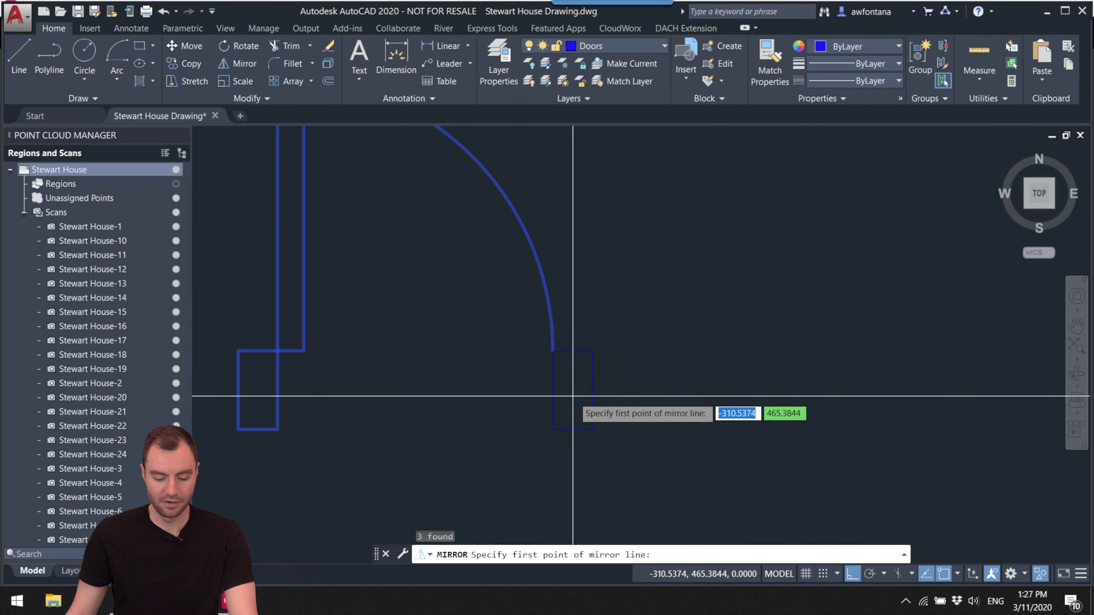
left_click(552, 429)
left_click(552, 355)
- Delete the leftover jamb rectangle in the middle, below where the two swing arcs meet
left_click(583, 405)
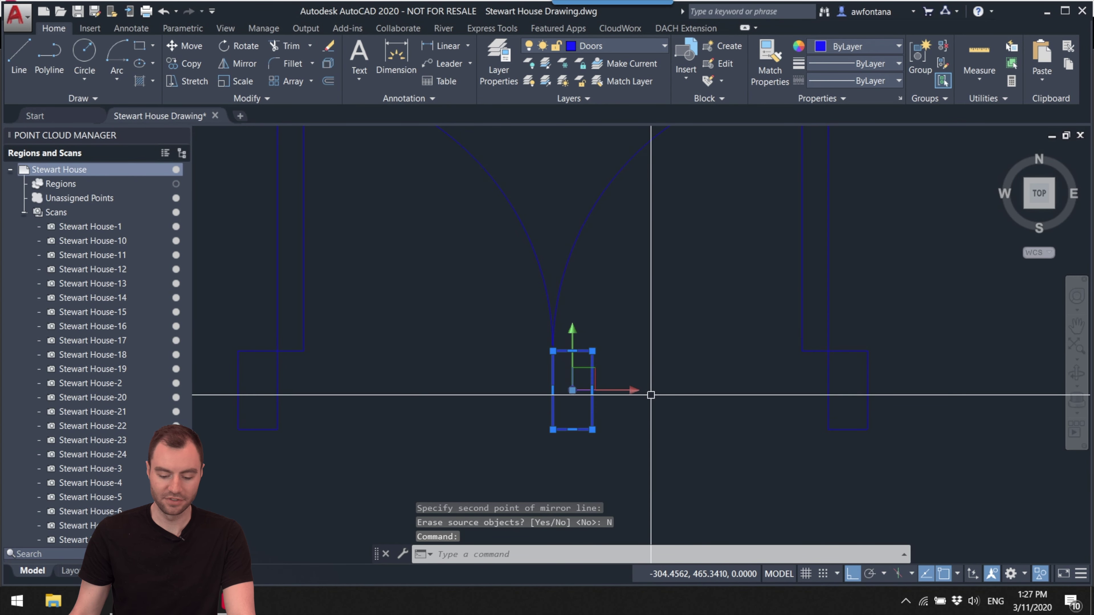
key("Delete")
scroll(650, 392, "down", 4)
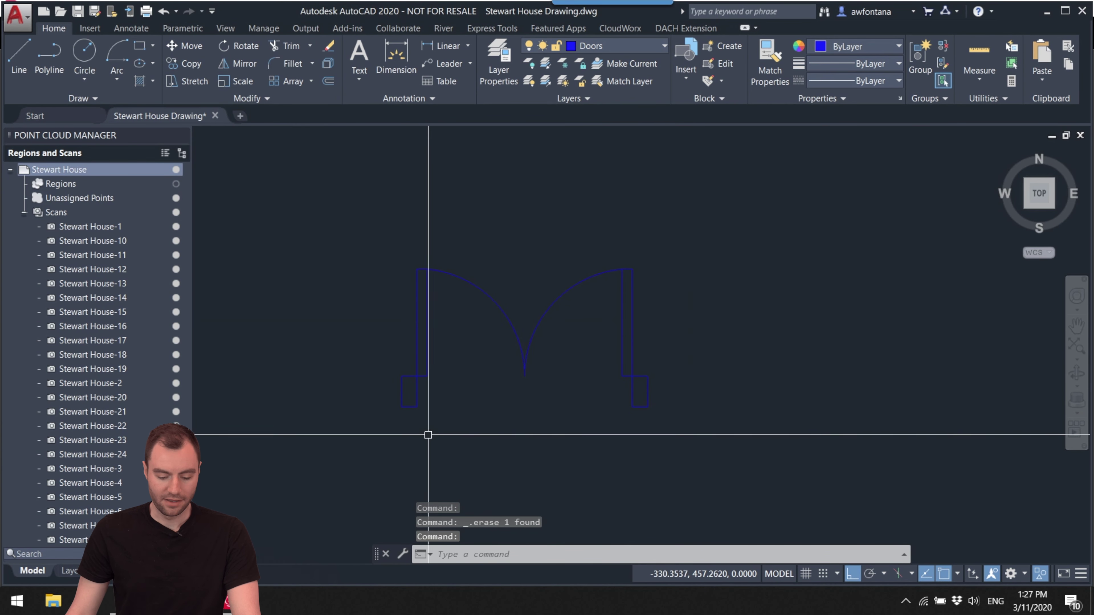
- Define the complete double door as a block named 42-Inch Double Doors, based at the midpoint of the left jamb's inner edge
mouse_move(740, 434)
left_mouse_down()
mouse_move(398, 455)
mouse_move(354, 289)
mouse_move(762, 244)
left_mouse_up()
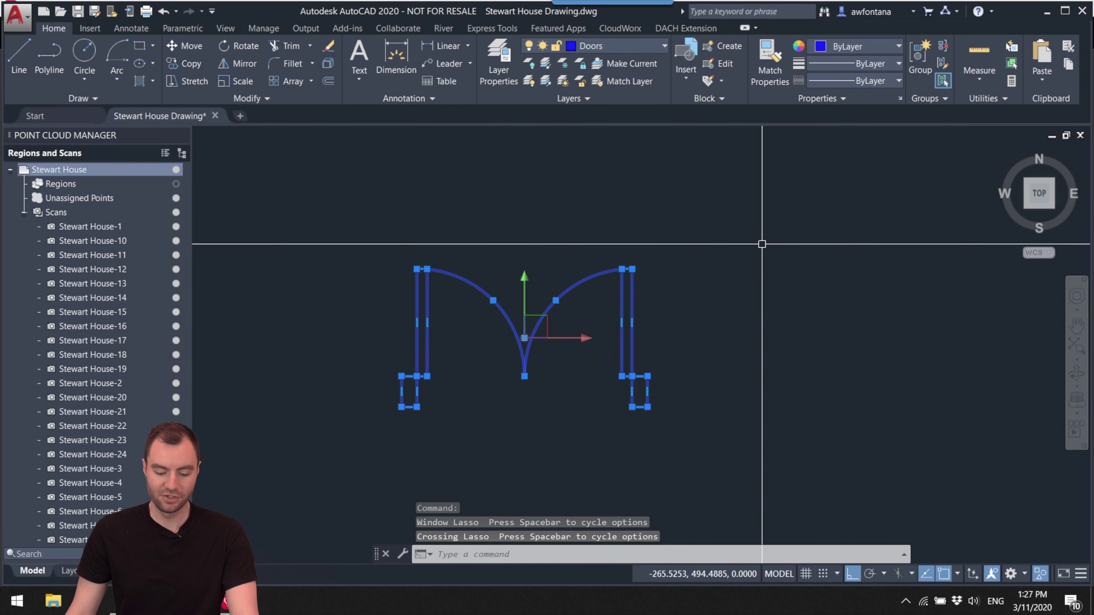
left_click(681, 78)
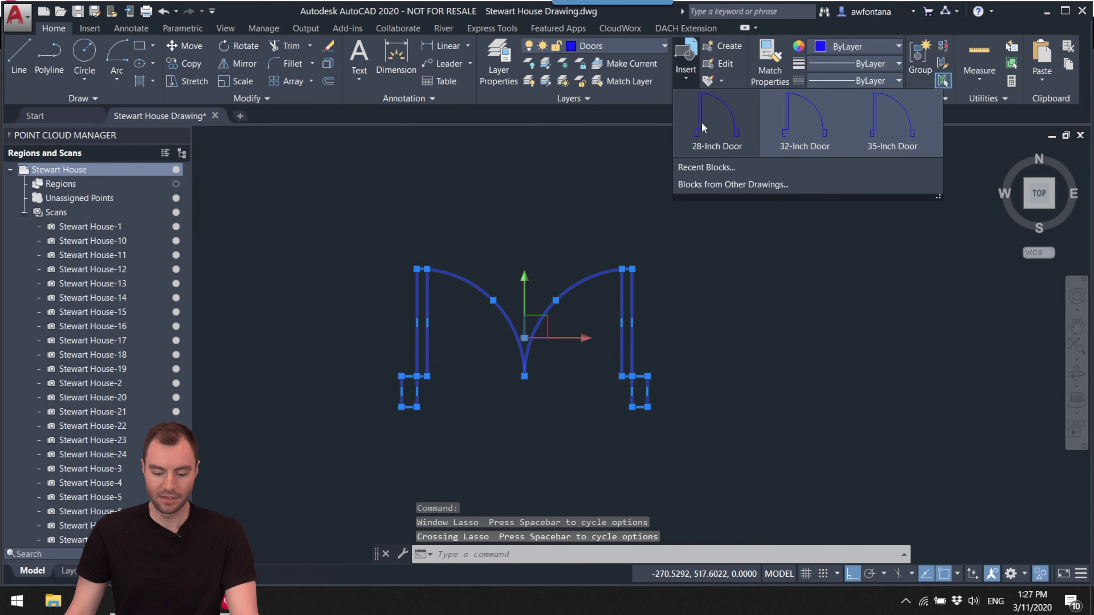
left_click(724, 51)
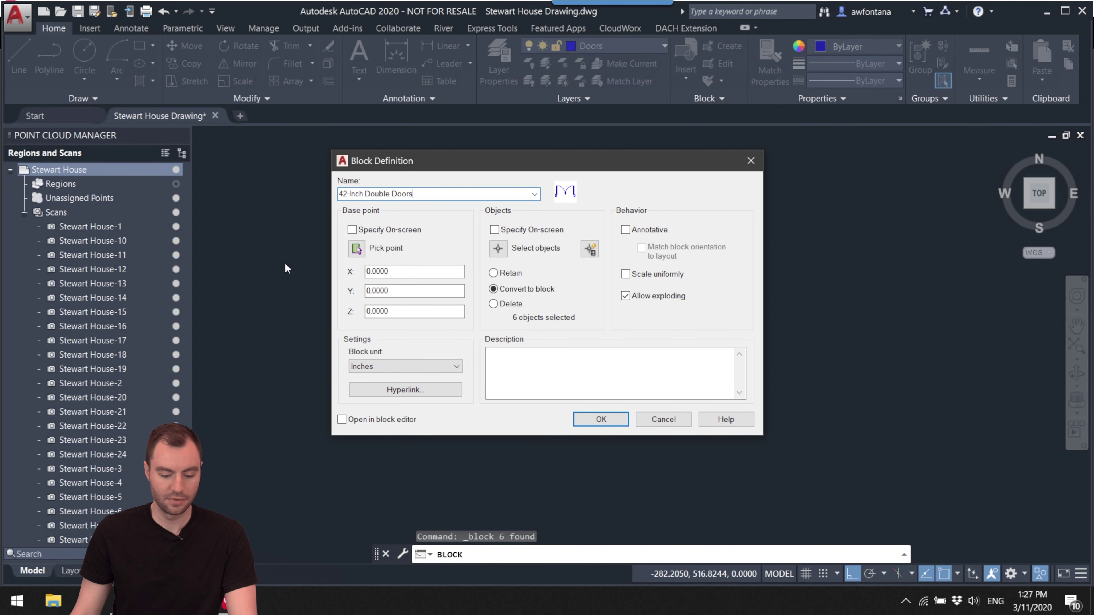
left_click(357, 248)
scroll(444, 396, "up", 5)
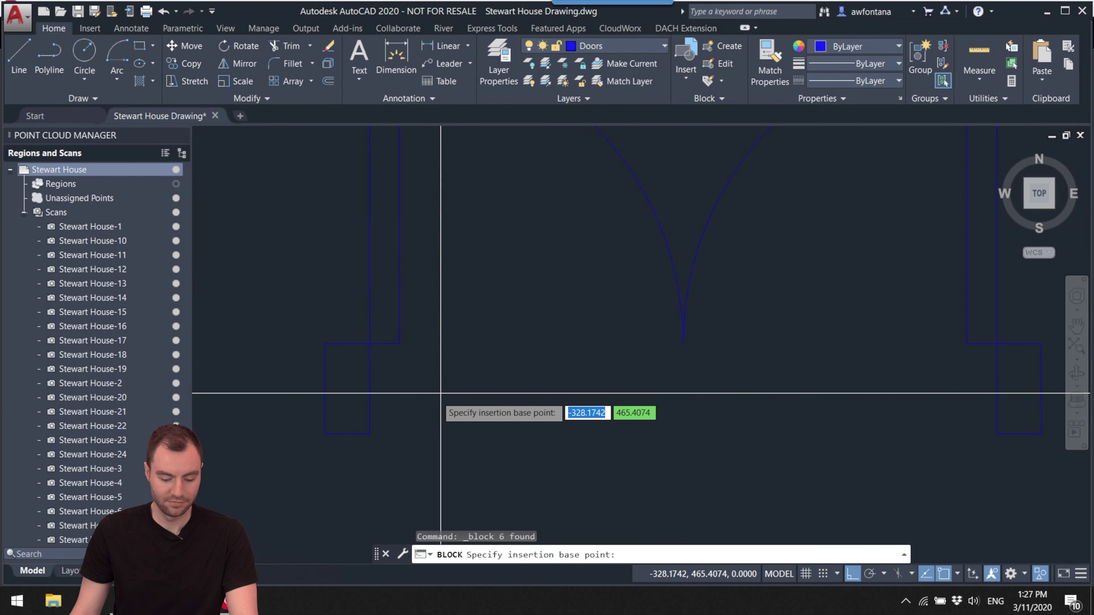
left_click(369, 389)
left_click(601, 419)
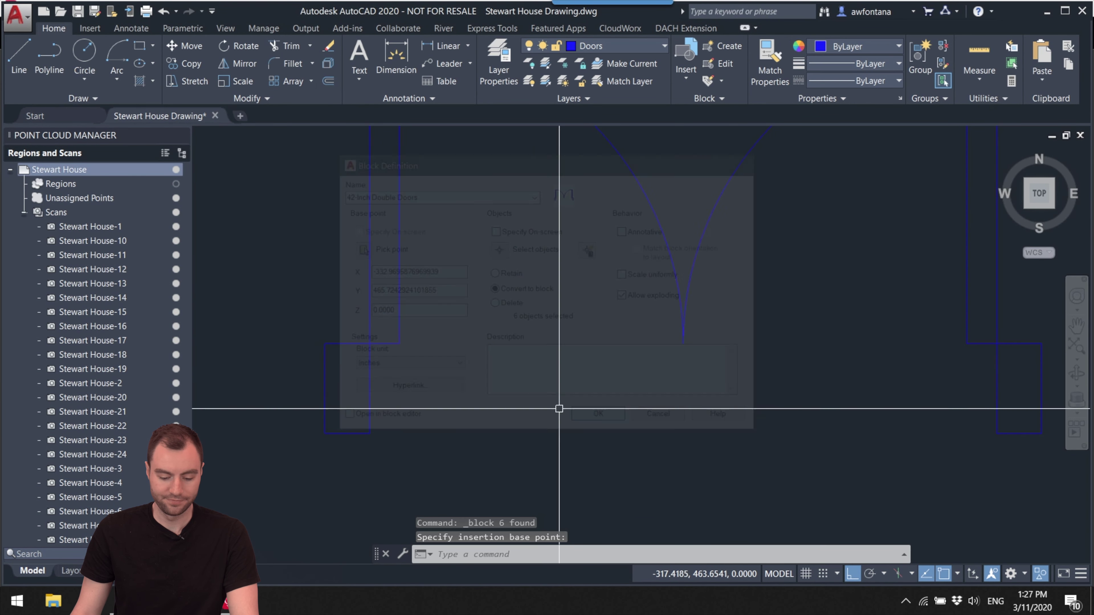
- Copy a spare single door's parts to the empty space above the 42-inch double doors
middle_click_drag(601, 431, 530, 407)
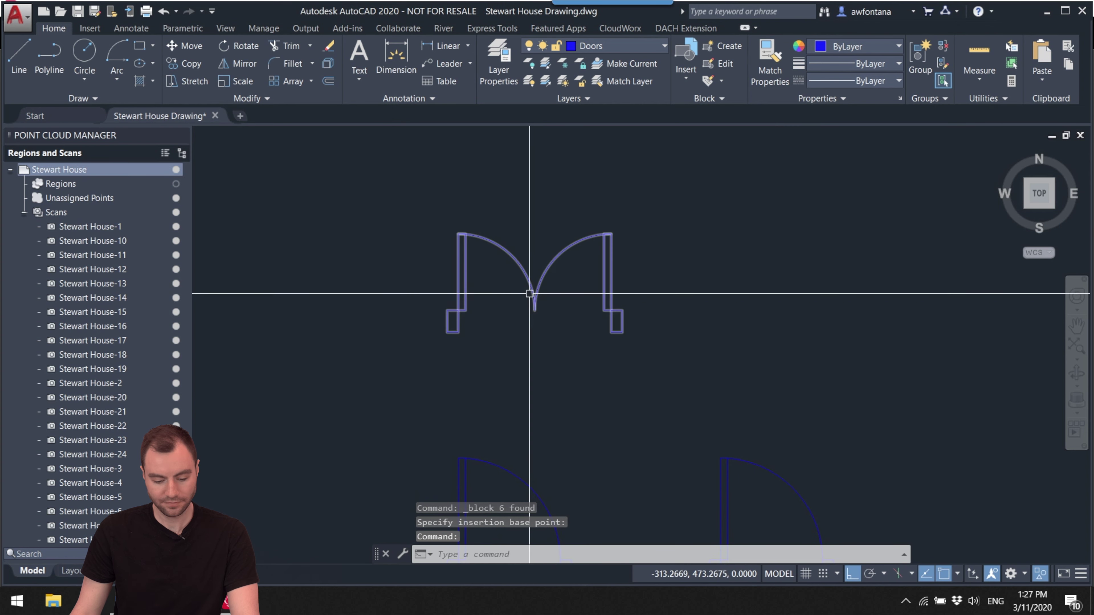
middle_click_drag(567, 342, 551, 282)
left_click_drag(613, 493, 421, 458)
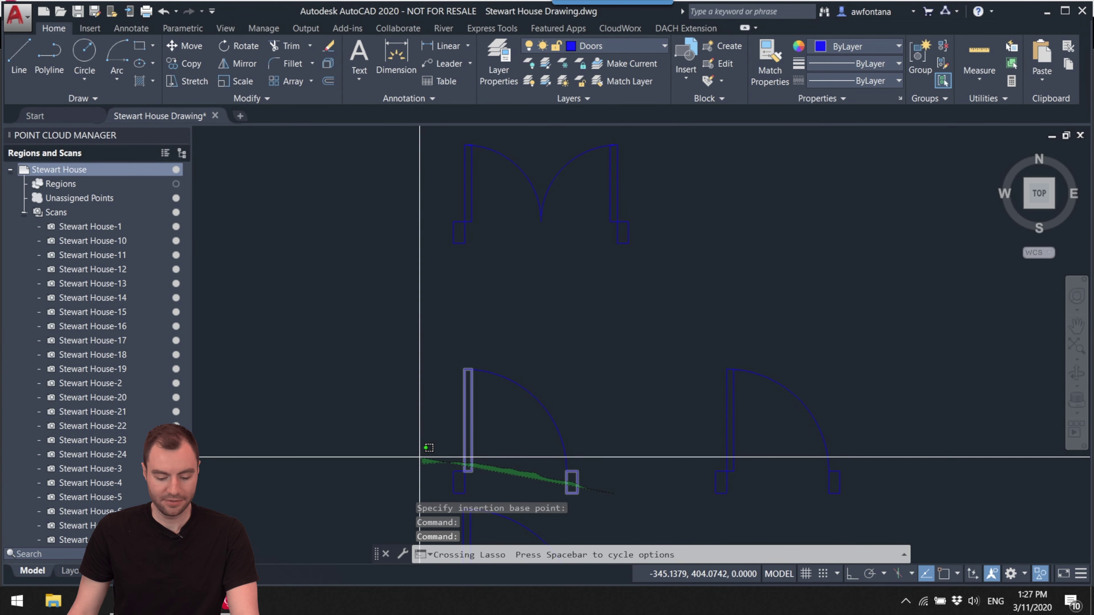
key("Escape")
middle_click_drag(609, 405, 613, 342)
mouse_move(641, 410)
left_mouse_down()
mouse_move(513, 427)
mouse_move(419, 414)
mouse_move(462, 289)
mouse_move(542, 274)
left_mouse_up()
type("co")
key("Return")
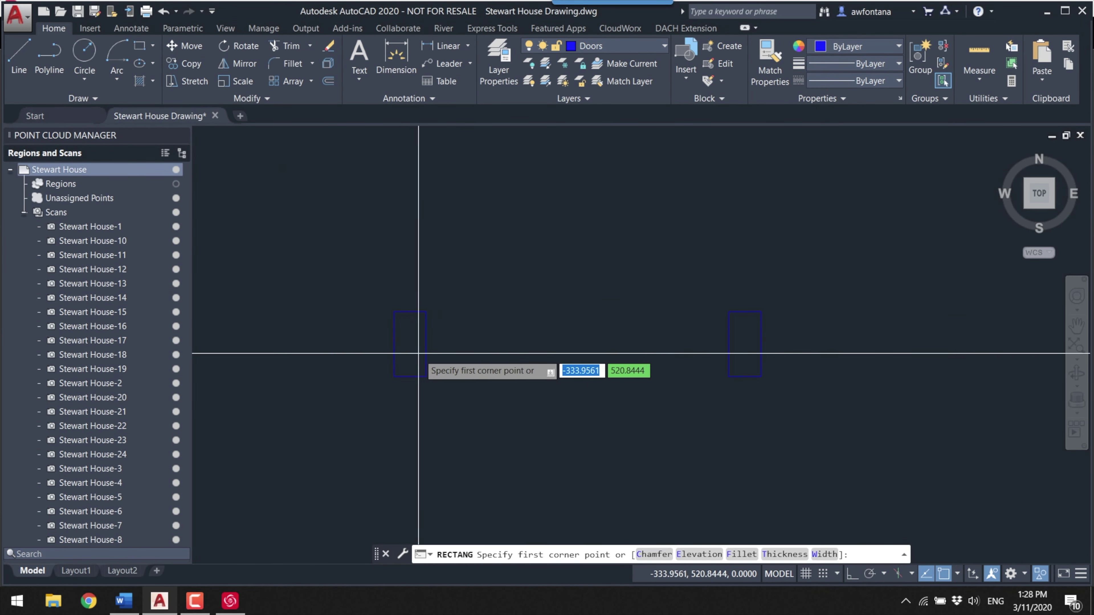
- Draw a new leaf rectangle beside the two copied jambs for the wider double door
left_click(455, 353)
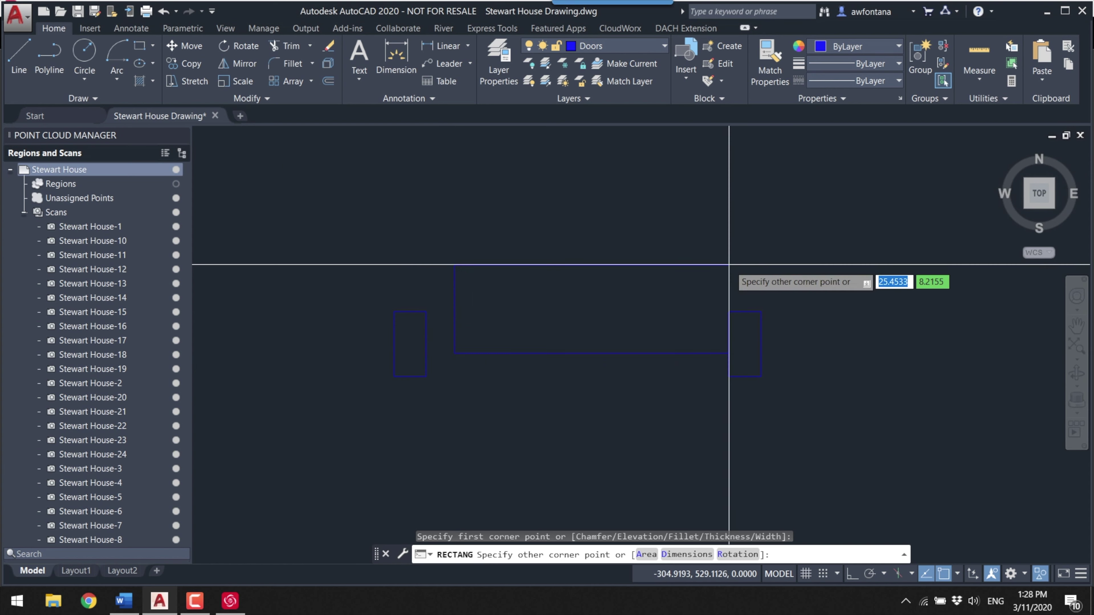
left_click(729, 264)
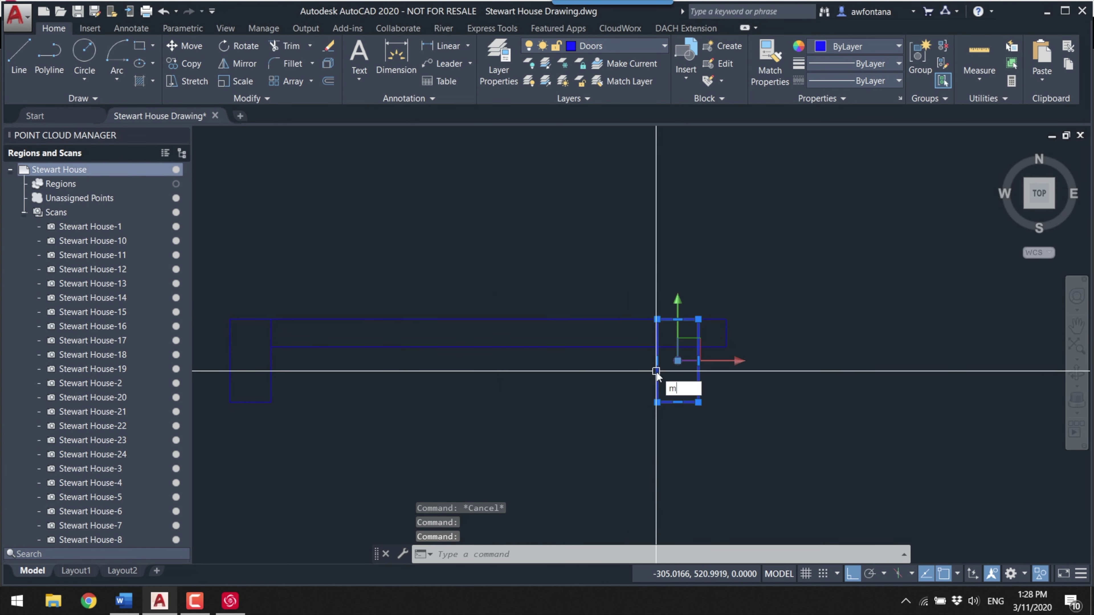
left_click(573, 310)
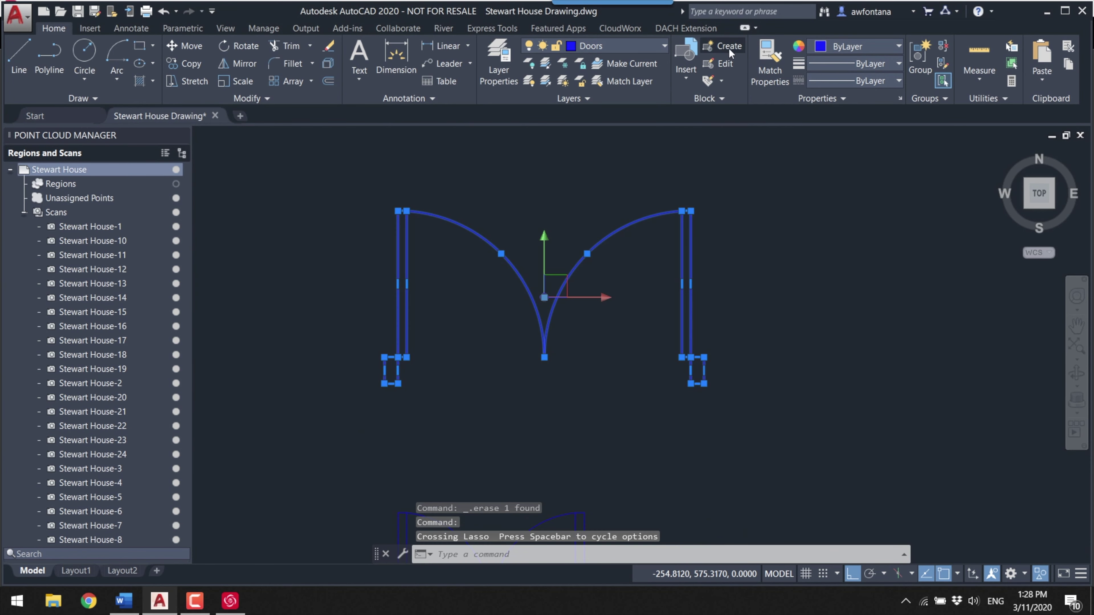
- Define the wider double door as a block named 66-Inch Double Door and pick its base point
left_click(728, 47)
type("66-Inch Double Door")
left_click(357, 248)
left_click(545, 388)
left_click(601, 420)
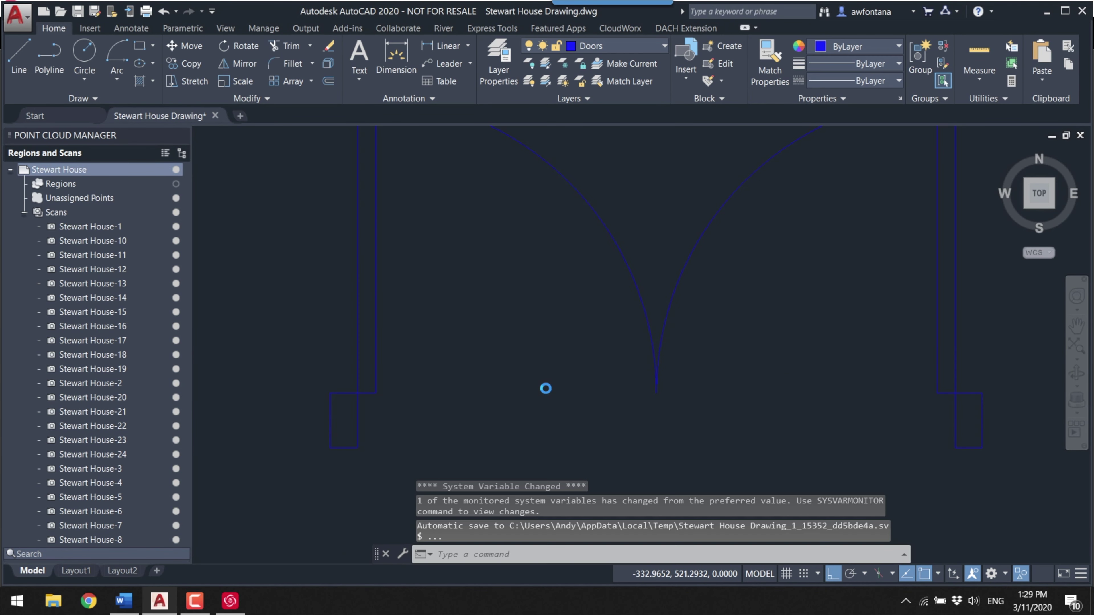
- Save the drawing with the two new double-door blocks placed beside the floor plan
scroll(546, 388, "down", 3)
scroll(525, 391, "down", 3)
middle_click_drag(526, 391, 459, 342)
middle_click_drag(579, 321, 477, 375)
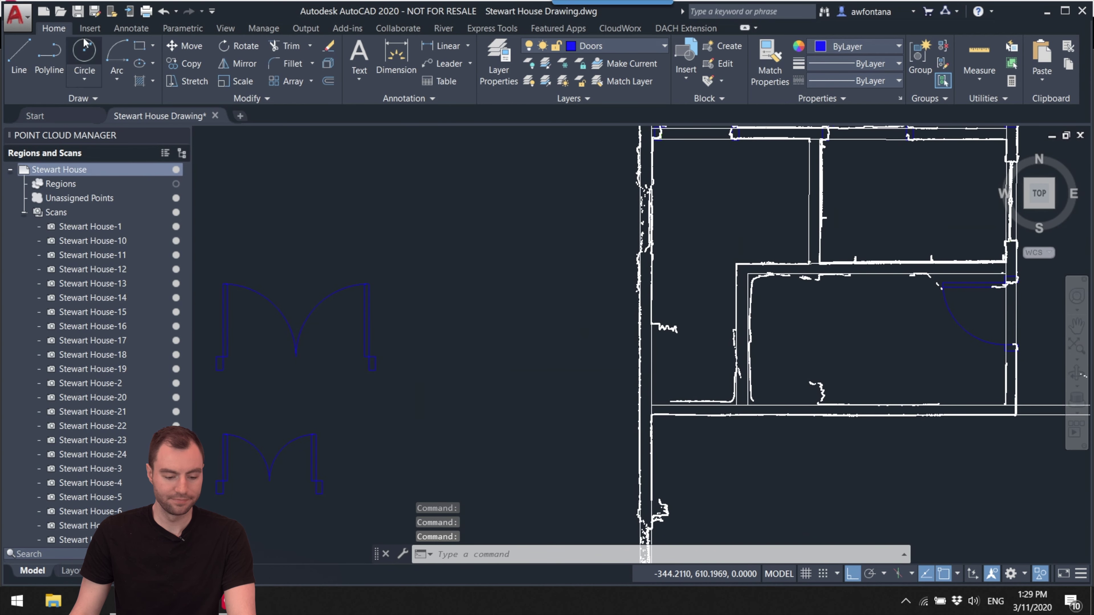
left_click(78, 16)
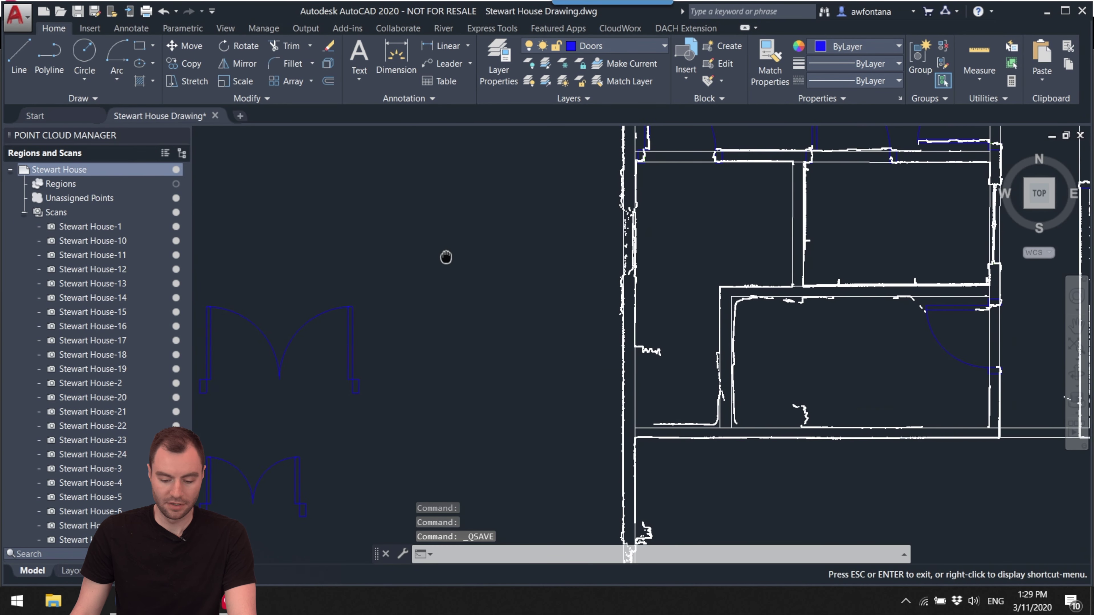
- Make Door Guides the current layer
mouse_move(1051, 164)
middle_mouse_down()
mouse_move(861, 242)
mouse_move(715, 321)
mouse_move(661, 321)
middle_mouse_up()
scroll(471, 280, "up", 6)
scroll(530, 276, "down", 7)
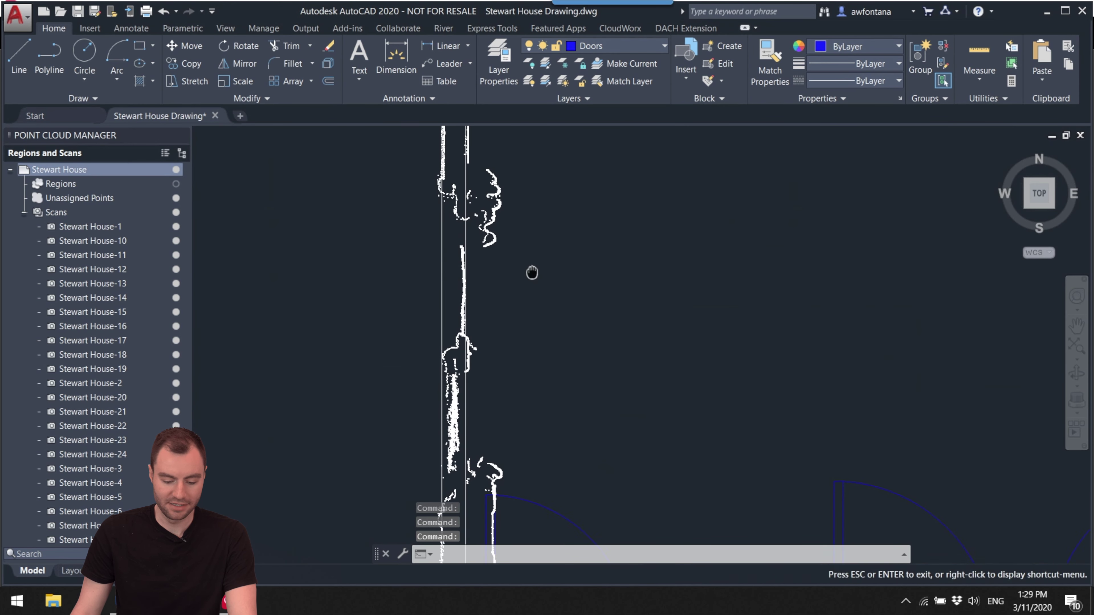
mouse_move(538, 260)
middle_mouse_down()
mouse_move(530, 288)
mouse_move(582, 344)
middle_mouse_up()
scroll(530, 288, "up", 6)
left_click(498, 78)
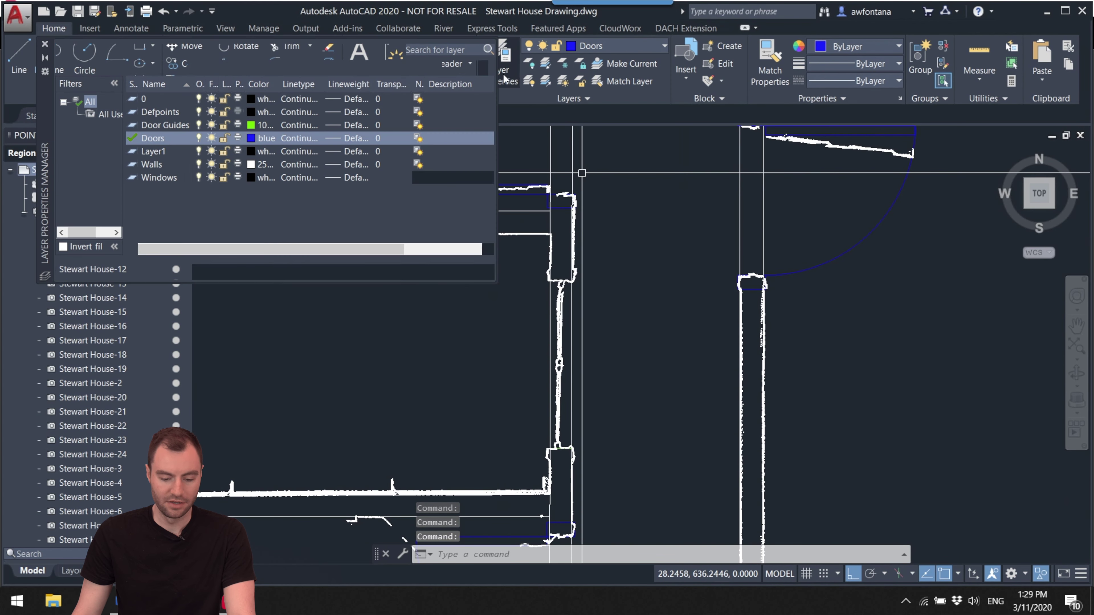
double_click(175, 128)
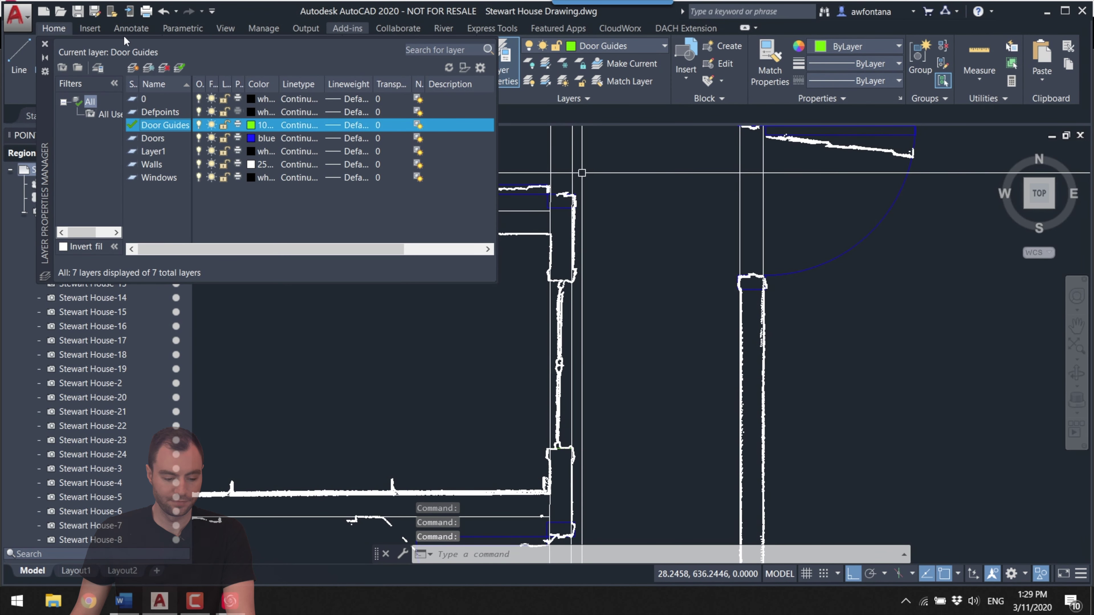
left_click(45, 43)
- Draw guide lines across the walls at the scanned jamb edges of the remaining door openings
scroll(498, 283, "up", 5)
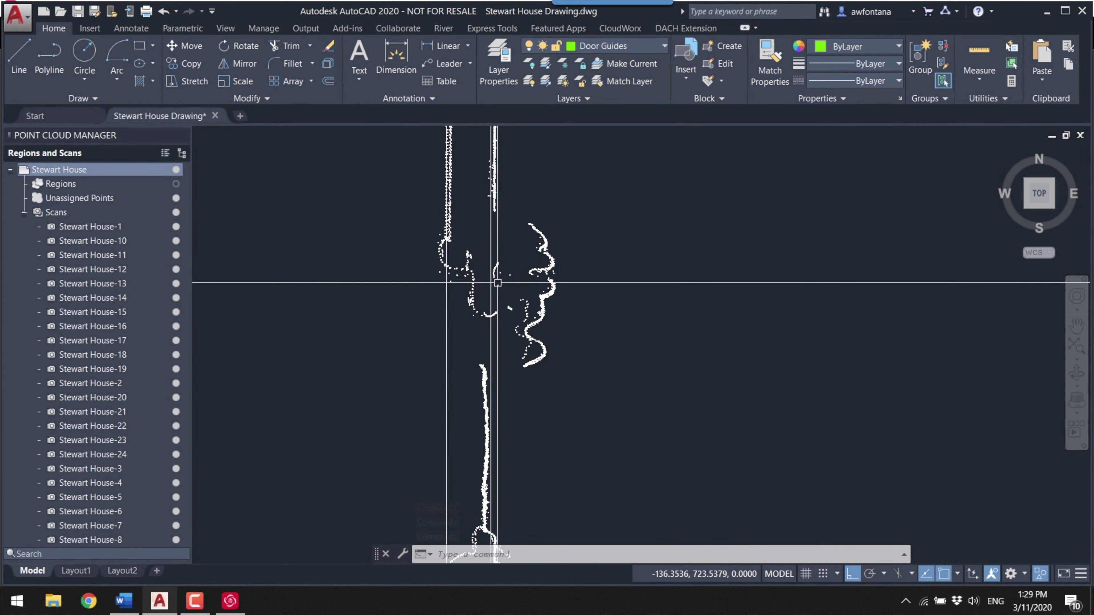
middle_click_drag(413, 267, 388, 257)
scroll(420, 275, "down", 2)
key("space")
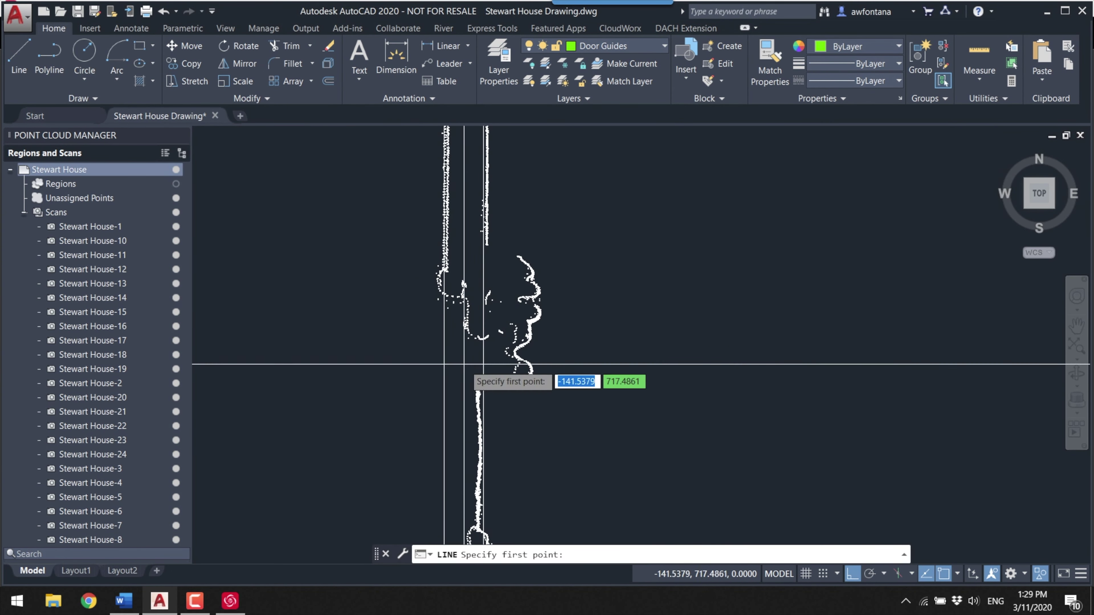
key("Escape")
scroll(672, 296, "up", 3)
scroll(672, 296, "down", 4)
scroll(452, 367, "up", 4)
key("space")
key("Escape")
scroll(427, 384, "down", 4)
key("p")
key("space")
scroll(667, 501, "up", 4)
- Make Doors the current layer and insert the 42-Inch Double Doors block at the midpoint of the closet opening's guide line
double_click(163, 139)
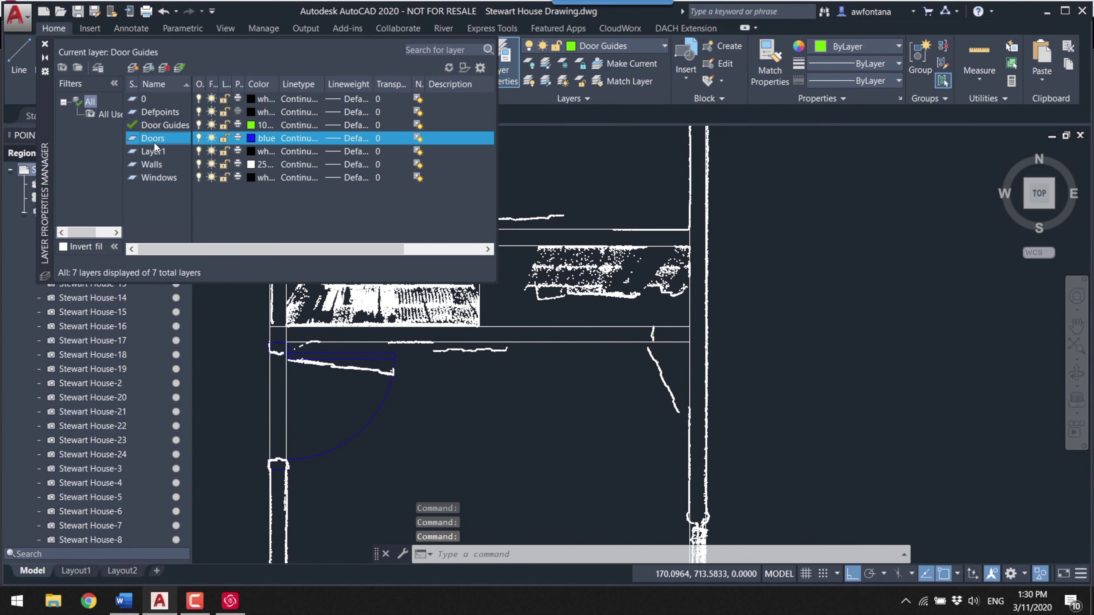
left_click(686, 64)
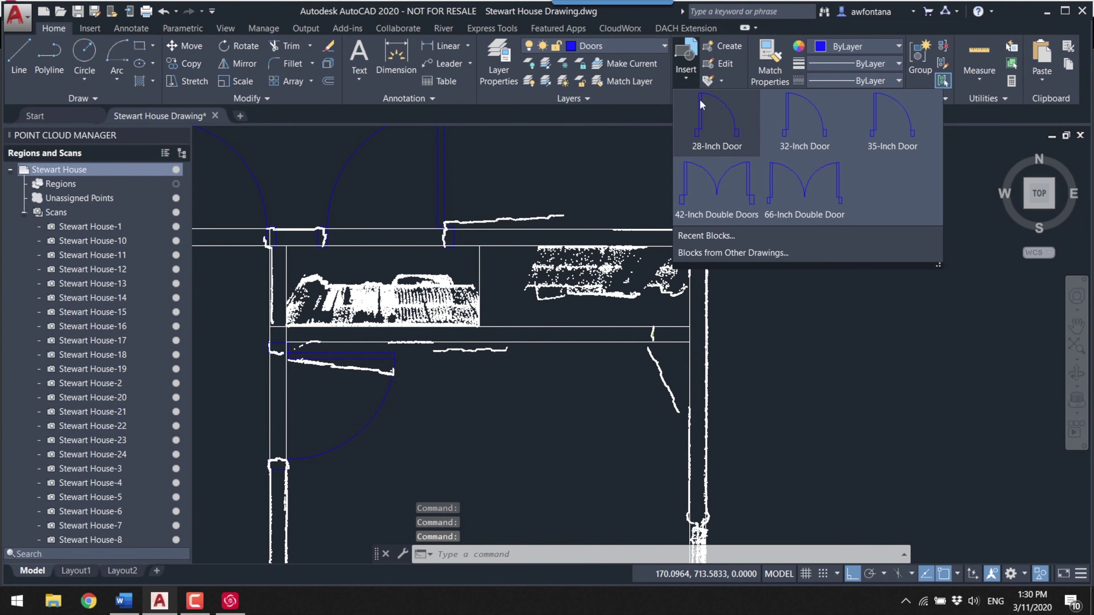
left_click(783, 202)
scroll(681, 311, "up", 3)
scroll(677, 311, "up", 3)
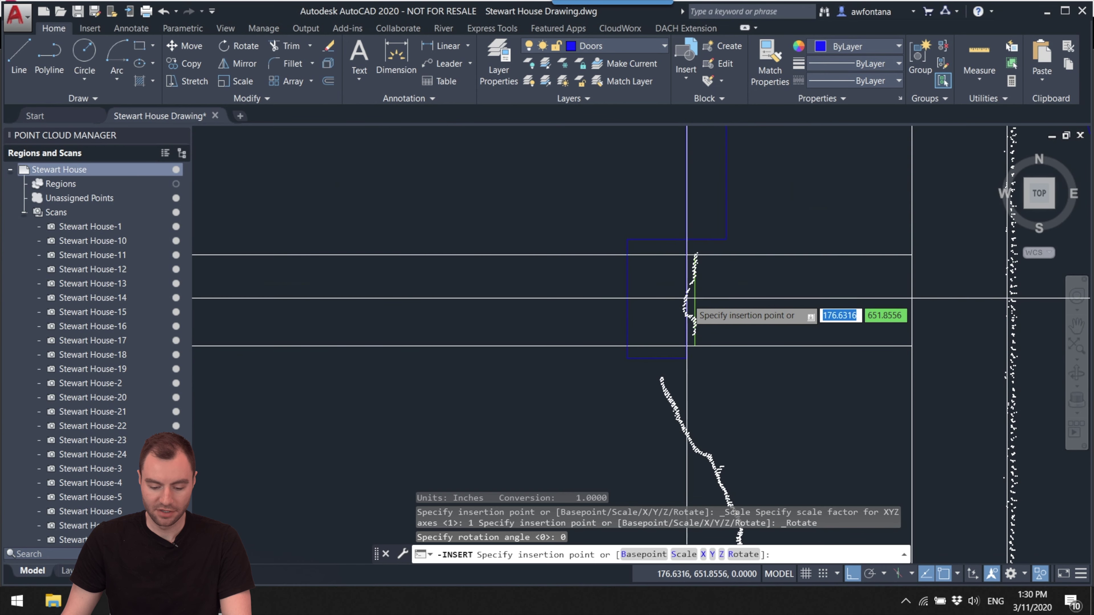
left_click(695, 300)
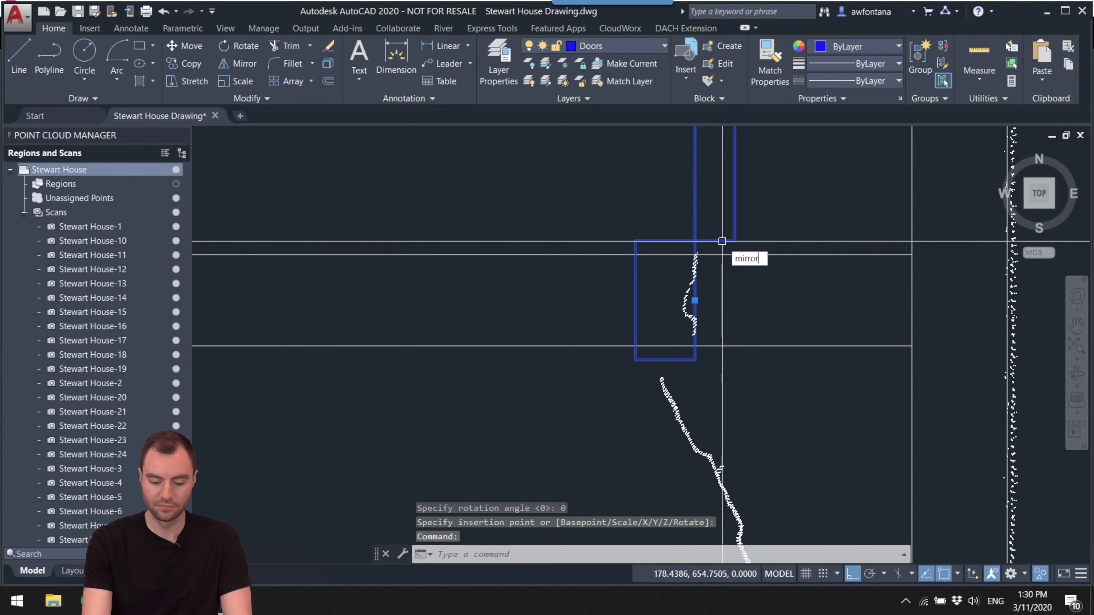
type("mirror")
key("Return")
left_click(695, 360)
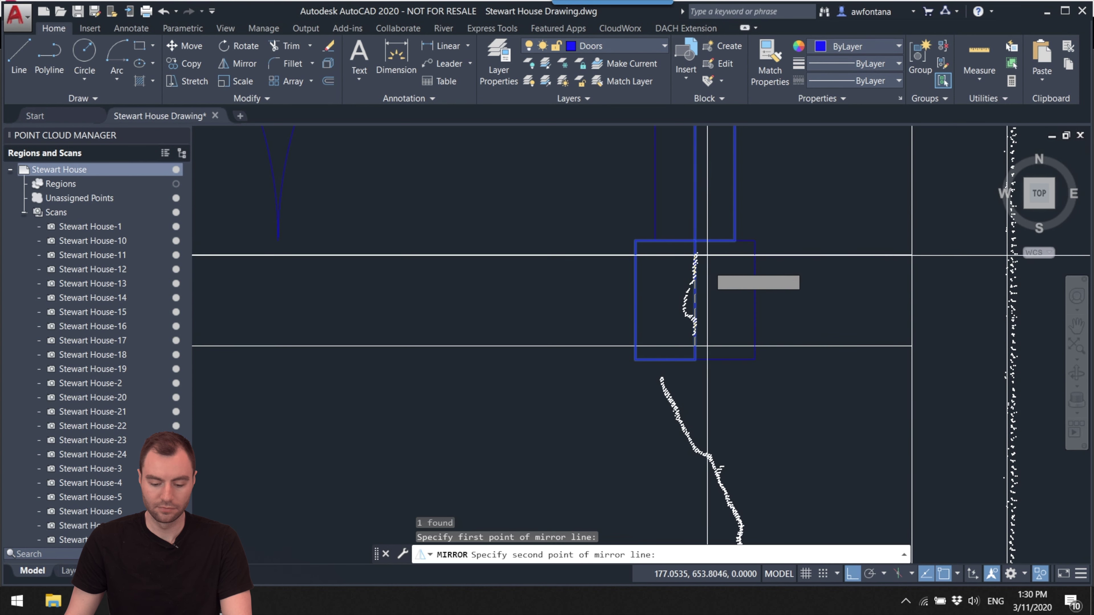
key("Escape")
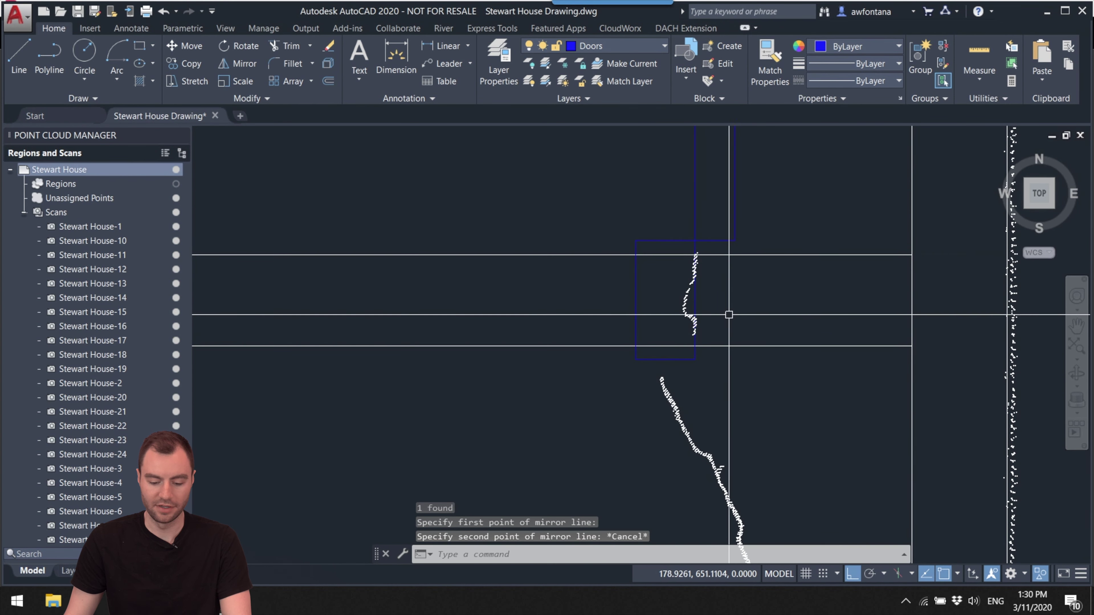
left_click(695, 300)
key("Escape")
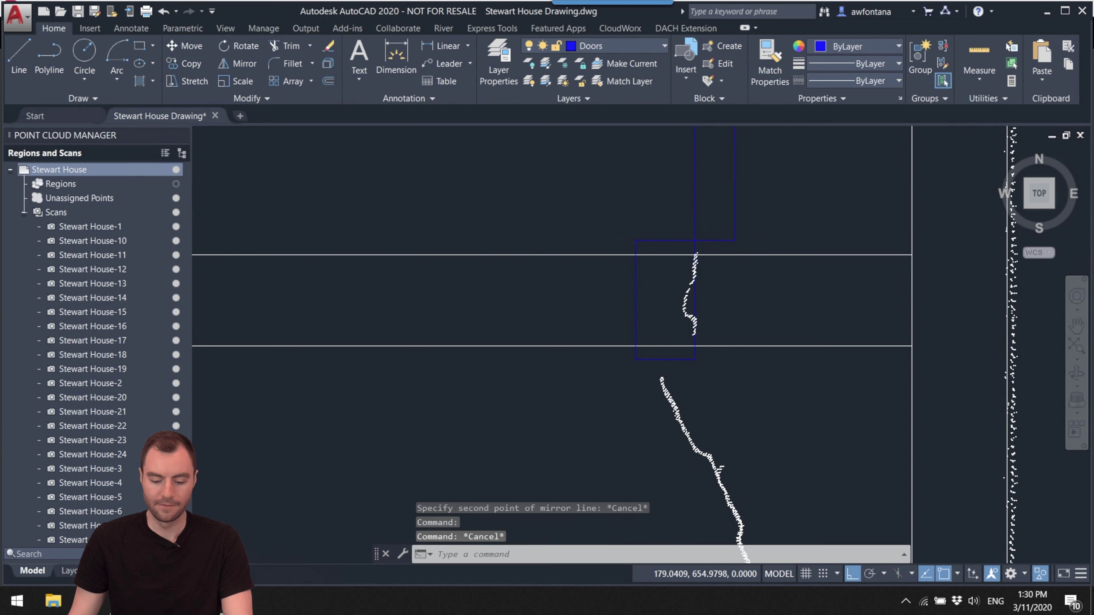
- Rotate the inserted double doors 180° about their insertion point so they span the closet opening and swing into the room
type("ro")
key("Return")
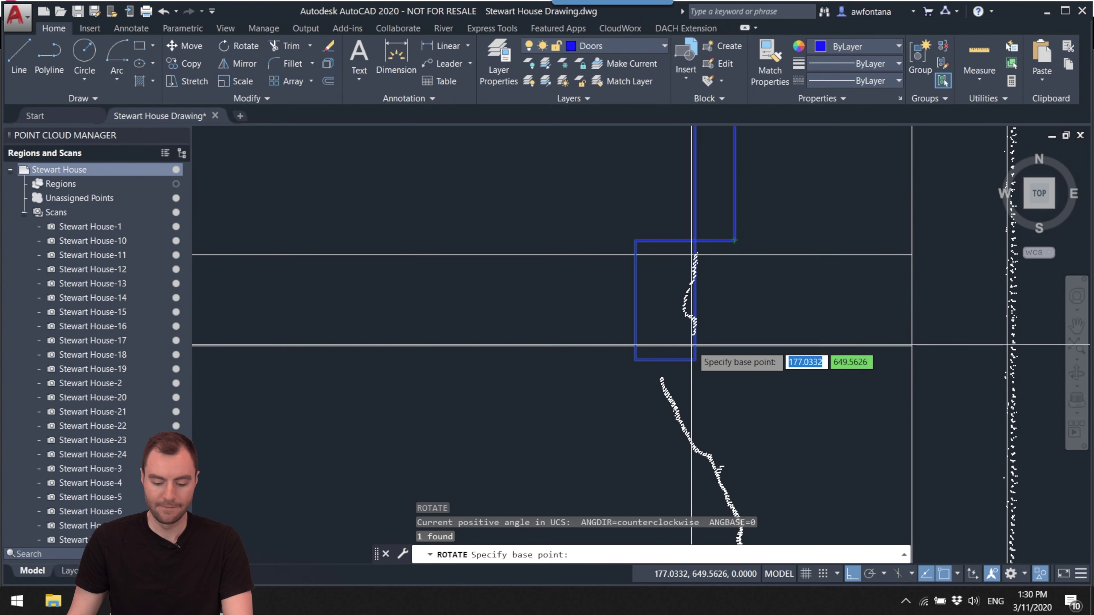
left_click(695, 300)
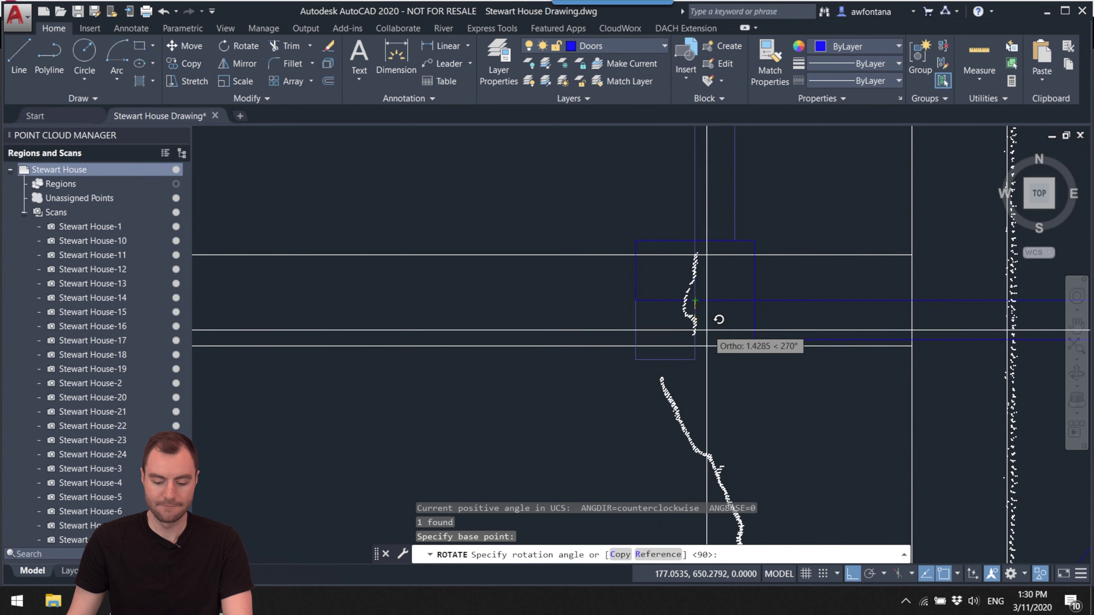
left_click(563, 302)
scroll(563, 303, "down", 4)
mouse_move(504, 304)
middle_mouse_down()
mouse_move(597, 298)
mouse_move(557, 293)
middle_mouse_up()
scroll(558, 293, "down", 5)
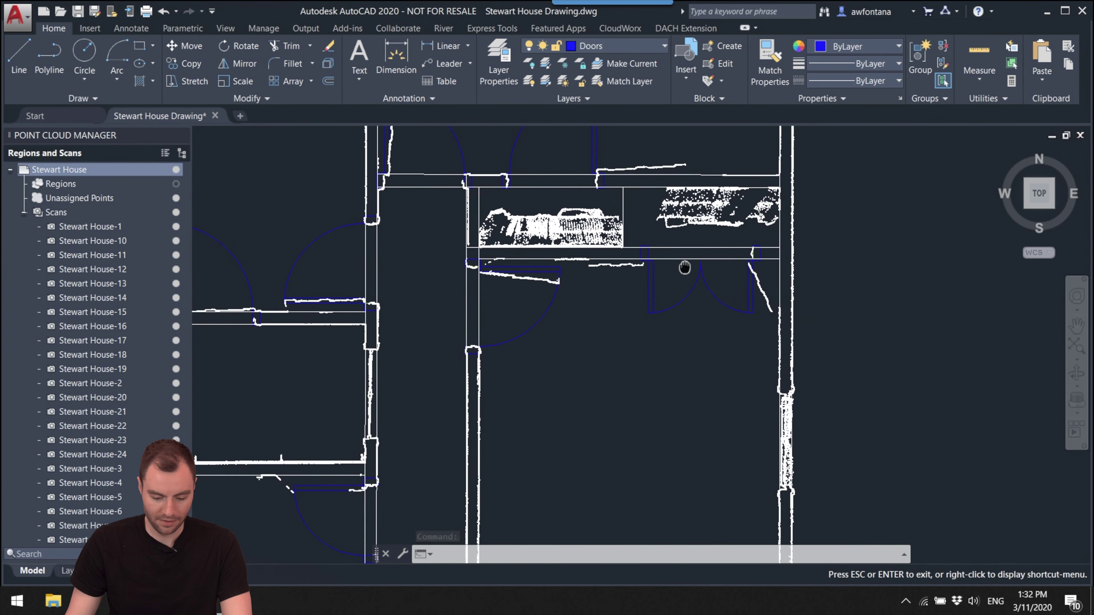
scroll(675, 260, "up", 1)
scroll(675, 261, "down", 3)
scroll(663, 255, "up", 5)
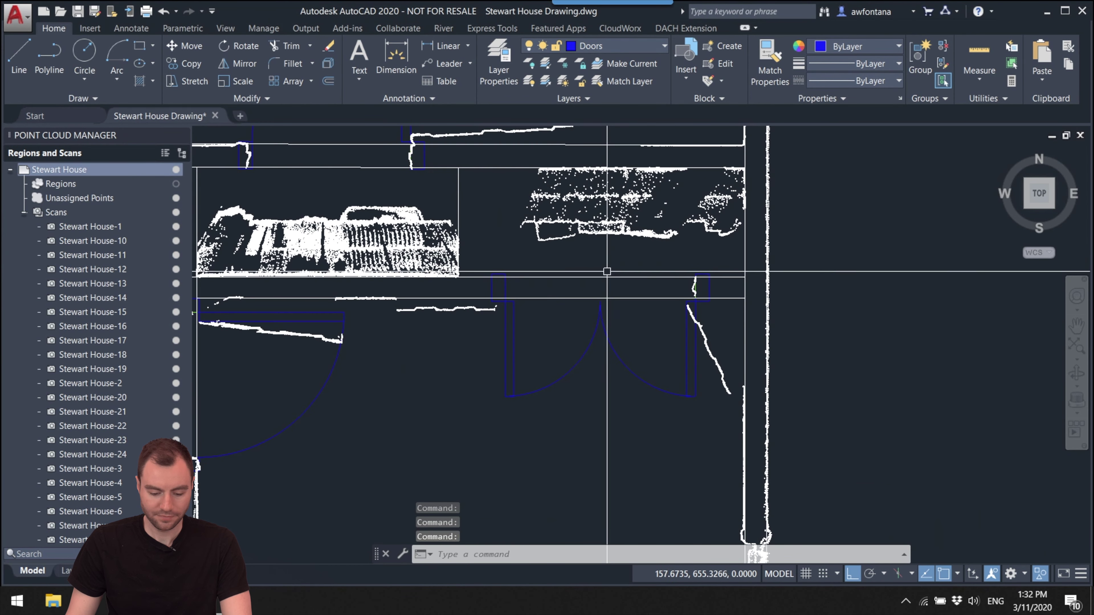
- Insert the 66-Inch Double Door block at the midpoint of the guide line in the west exterior wall above the bathroom
scroll(685, 278, "down", 6)
middle_click_drag(646, 359, 648, 337)
scroll(587, 320, "up", 8)
middle_click_drag(586, 321, 593, 335)
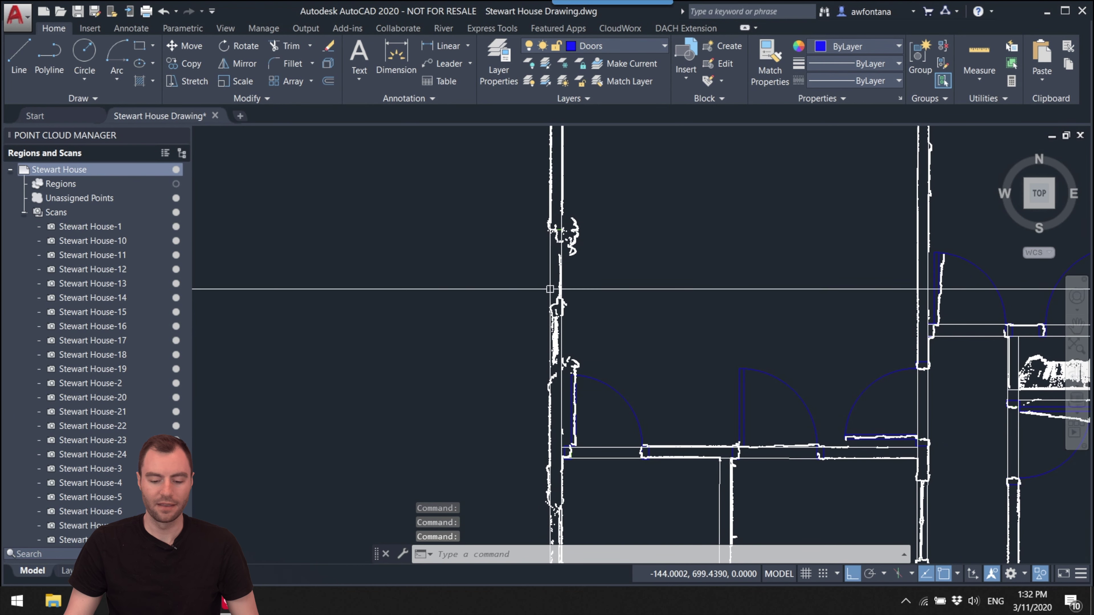
left_click(688, 81)
left_click(798, 203)
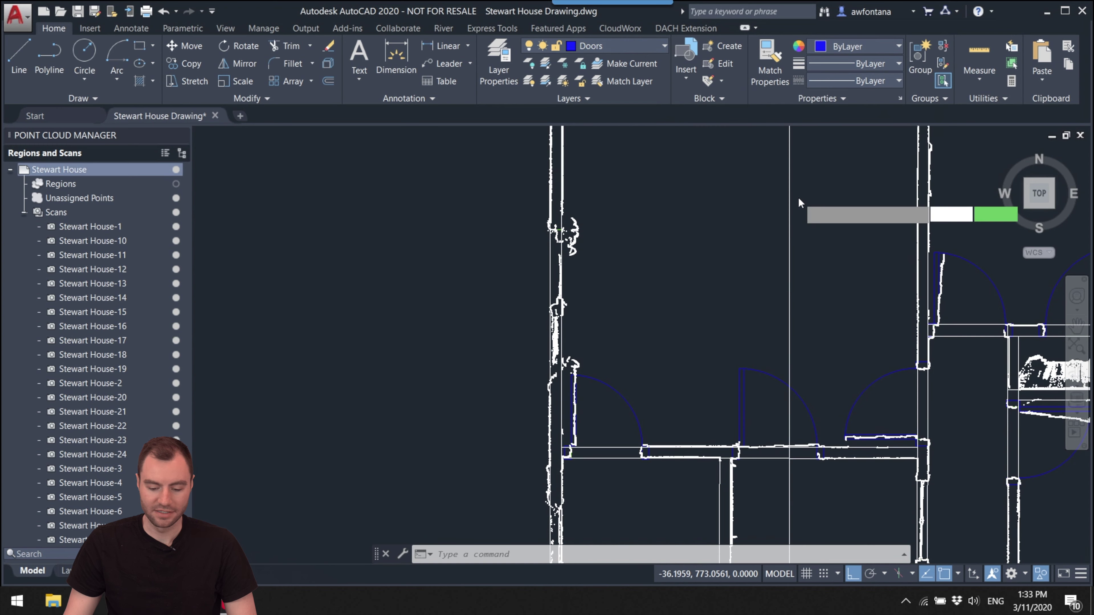
scroll(552, 232, "up", 6)
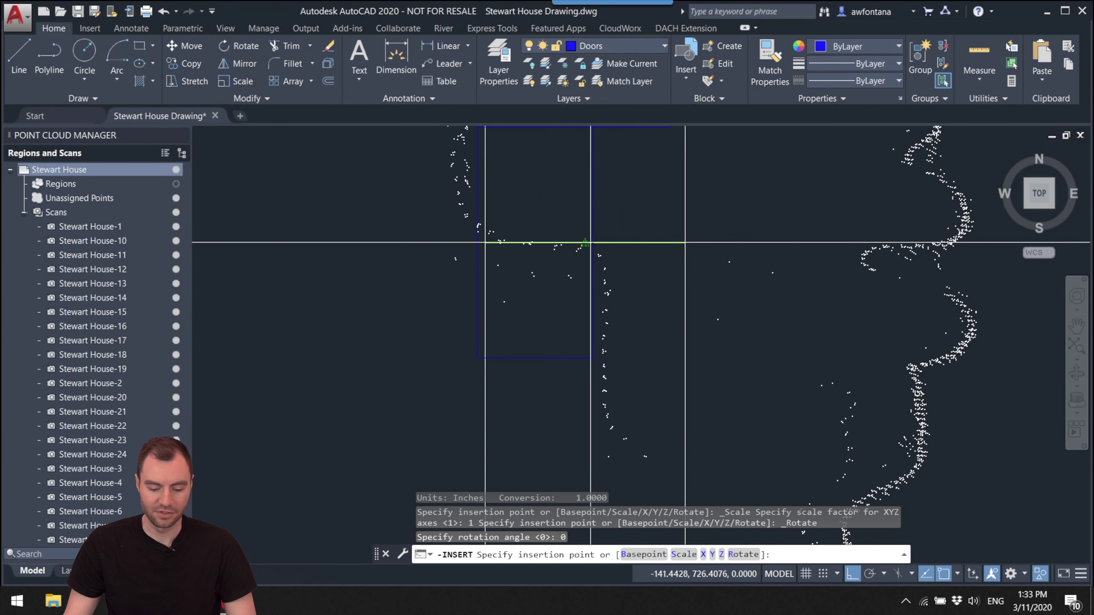
left_click(584, 243)
scroll(593, 237, "down", 5)
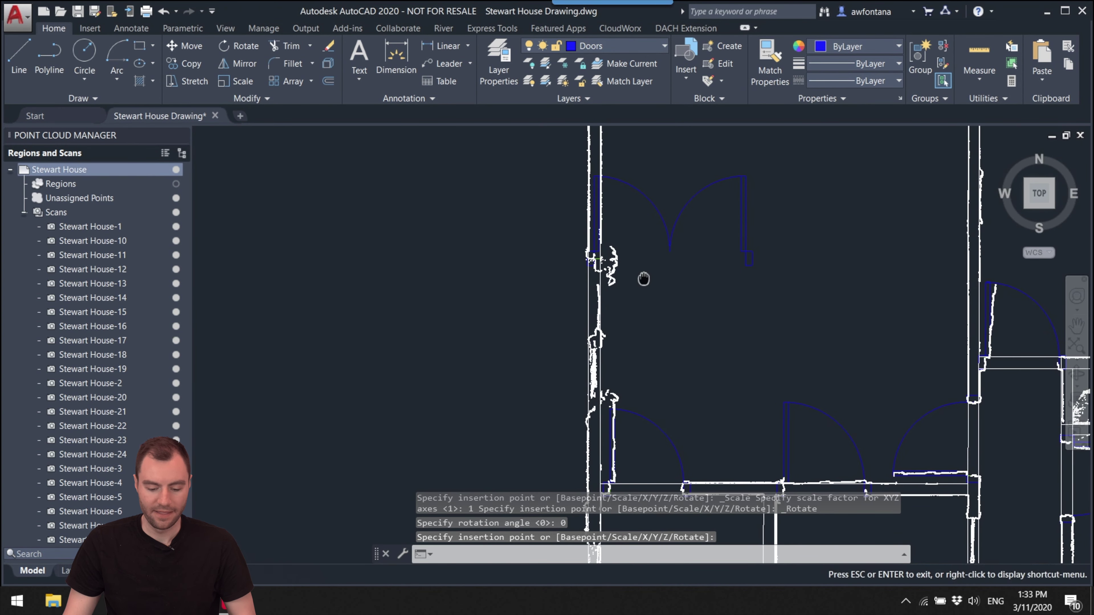
mouse_move(627, 291)
middle_mouse_down()
mouse_move(651, 309)
mouse_move(652, 276)
mouse_move(654, 301)
middle_mouse_up()
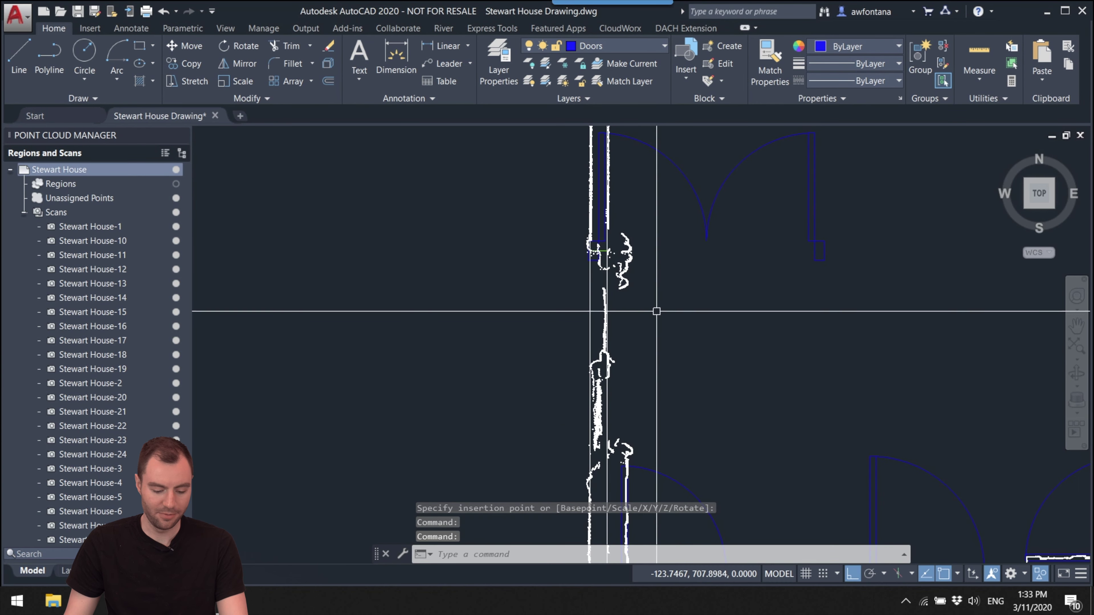
- Switch to JetStream Viewer, leave the closet panorama for the 3D point cloud, and examine the bedroom's glazed exterior doors
key("alt+Tab")
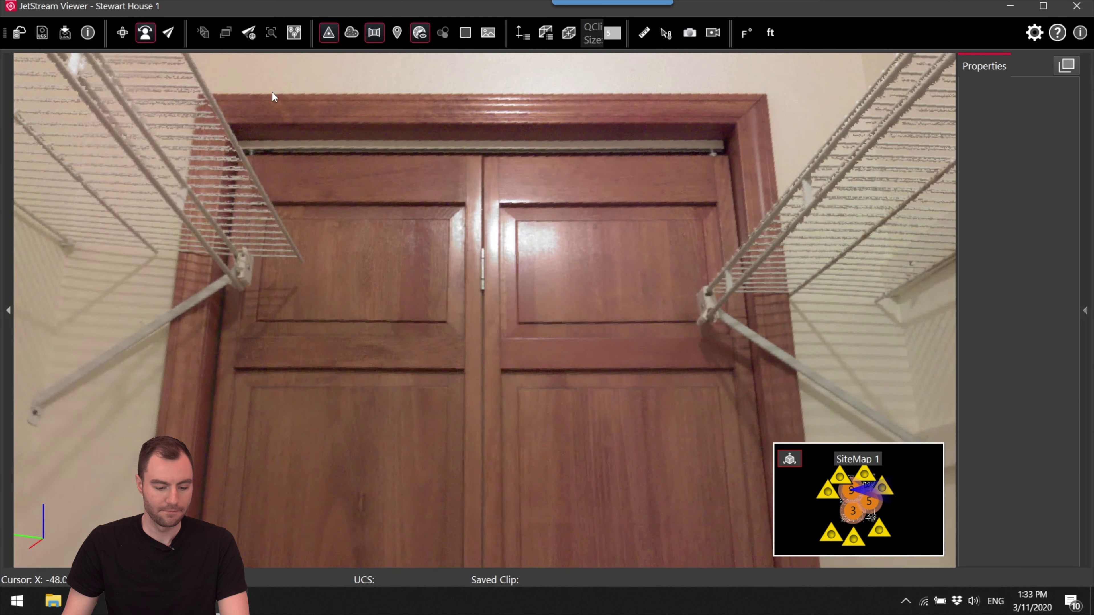
left_click(124, 33)
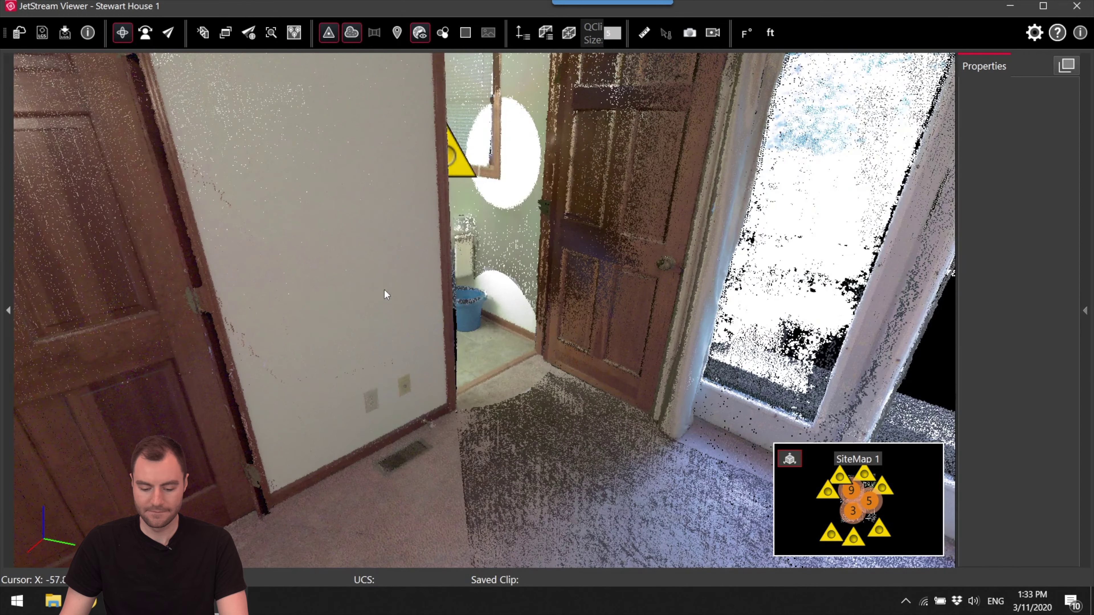
left_click_drag(679, 326, 390, 244)
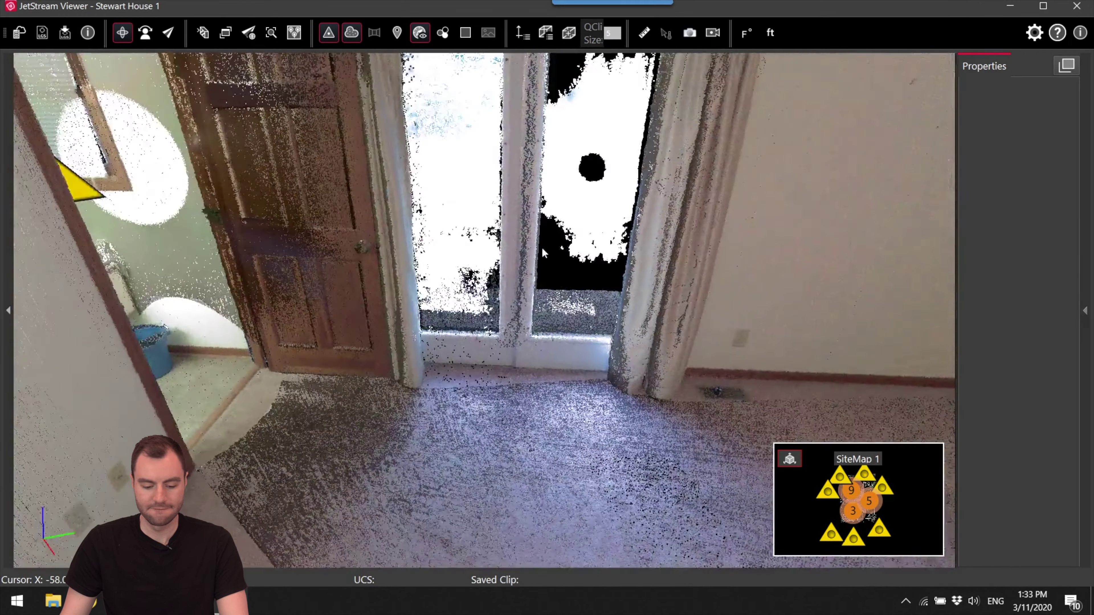
left_click_drag(544, 252, 409, 244)
key("alt+Tab")
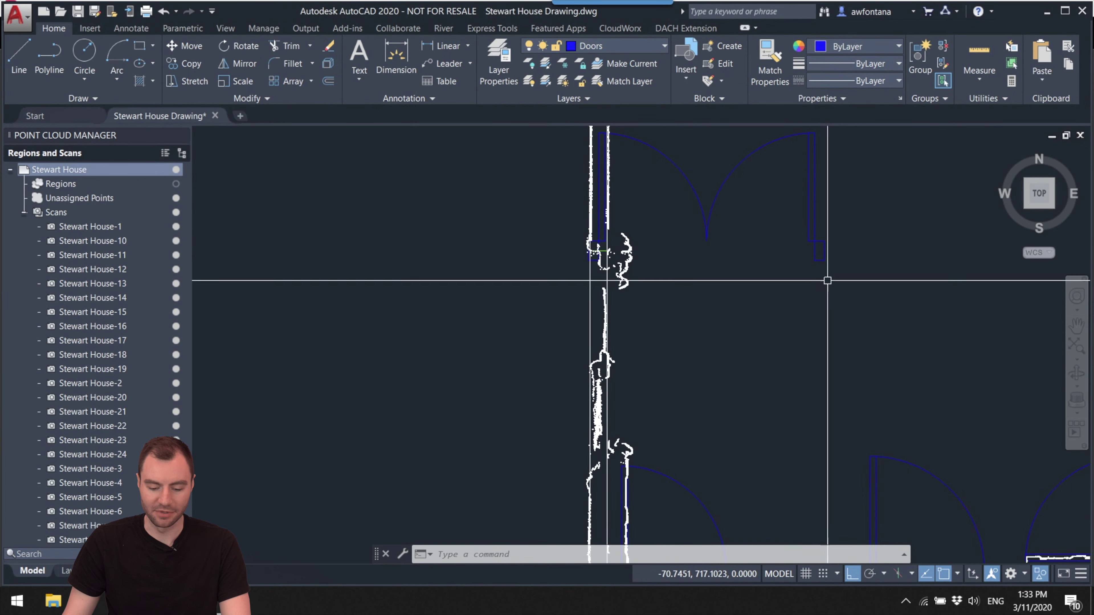
- In AutoCAD, rotate the inserted double doors 270° about the guide line's midpoint so they span the wall opening
middle_click_drag(835, 285, 728, 341)
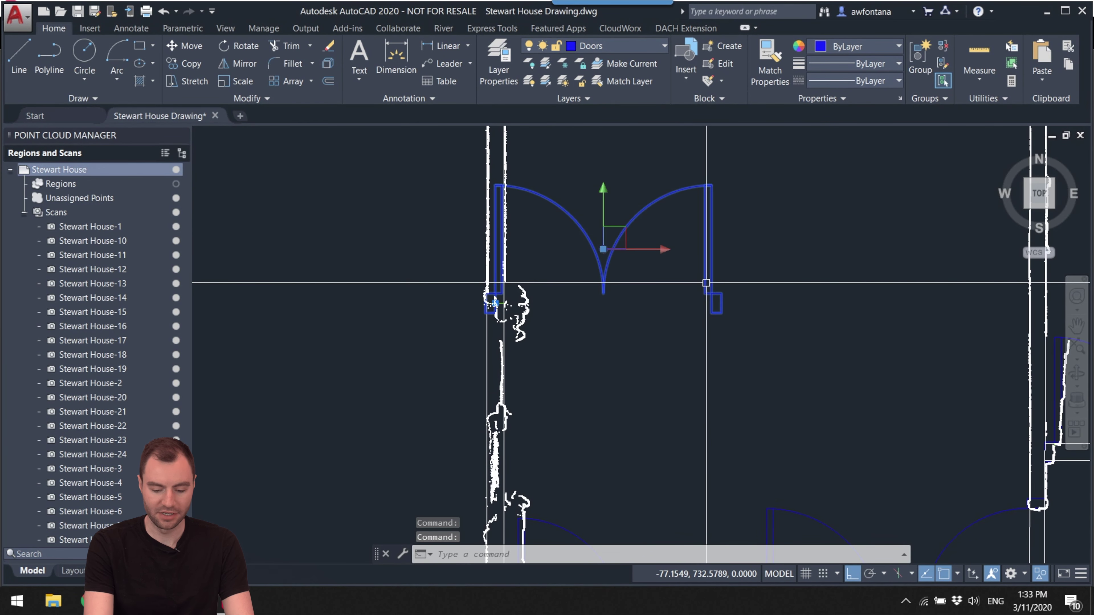
key("Return")
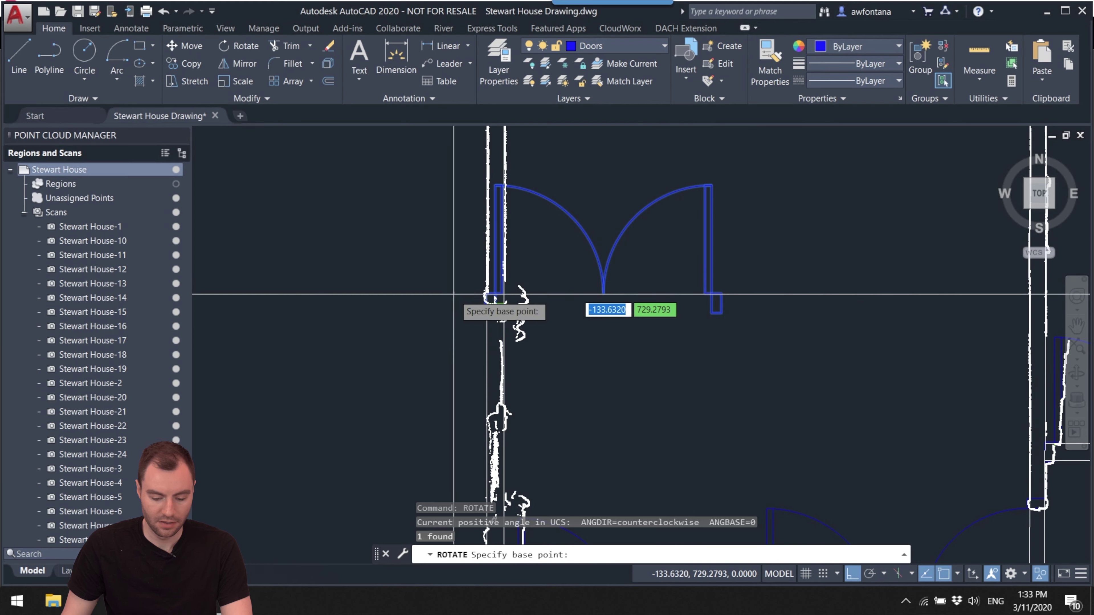
scroll(502, 279, "up", 5)
left_click(495, 273)
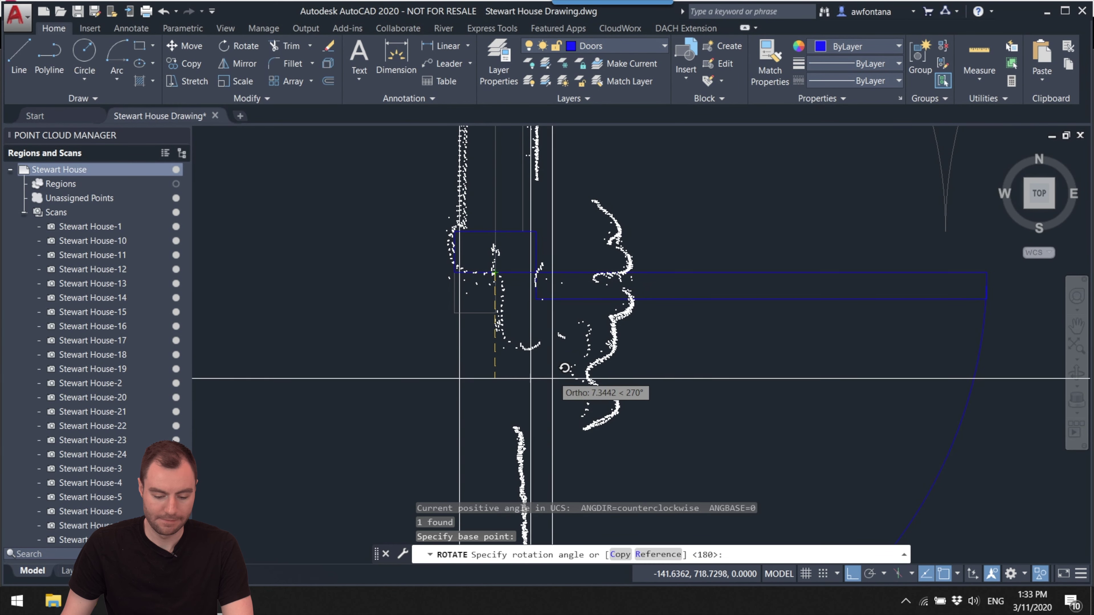
scroll(496, 416, "down", 5)
key("Escape")
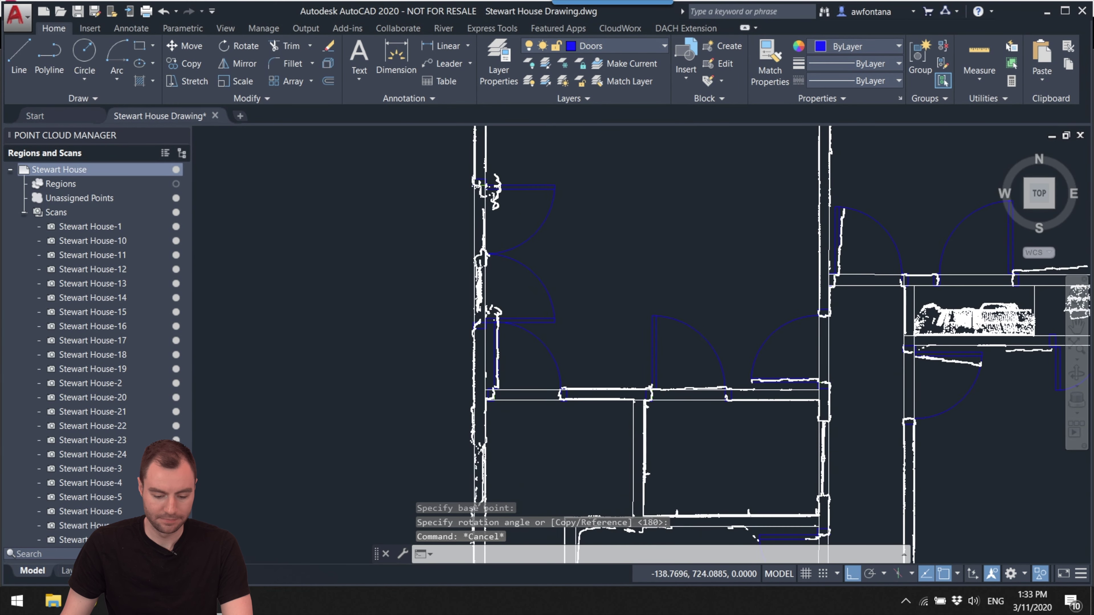
- Compare the rotated double doors with both scanned jambs and move them slightly down along the wall
scroll(476, 329, "up", 5)
scroll(469, 317, "up", 2)
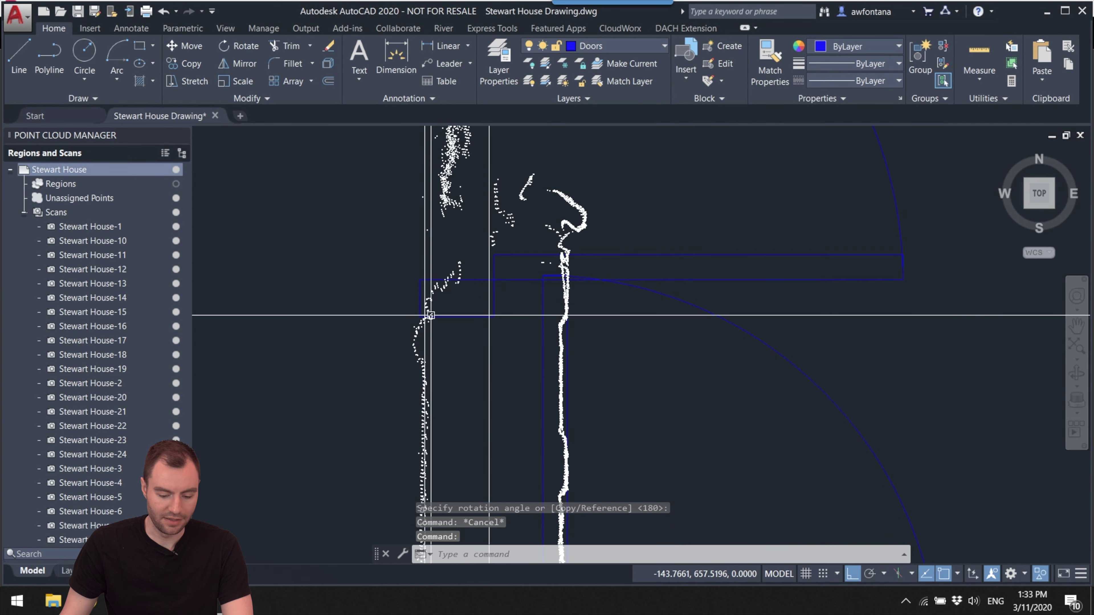
scroll(526, 337, "up", 3)
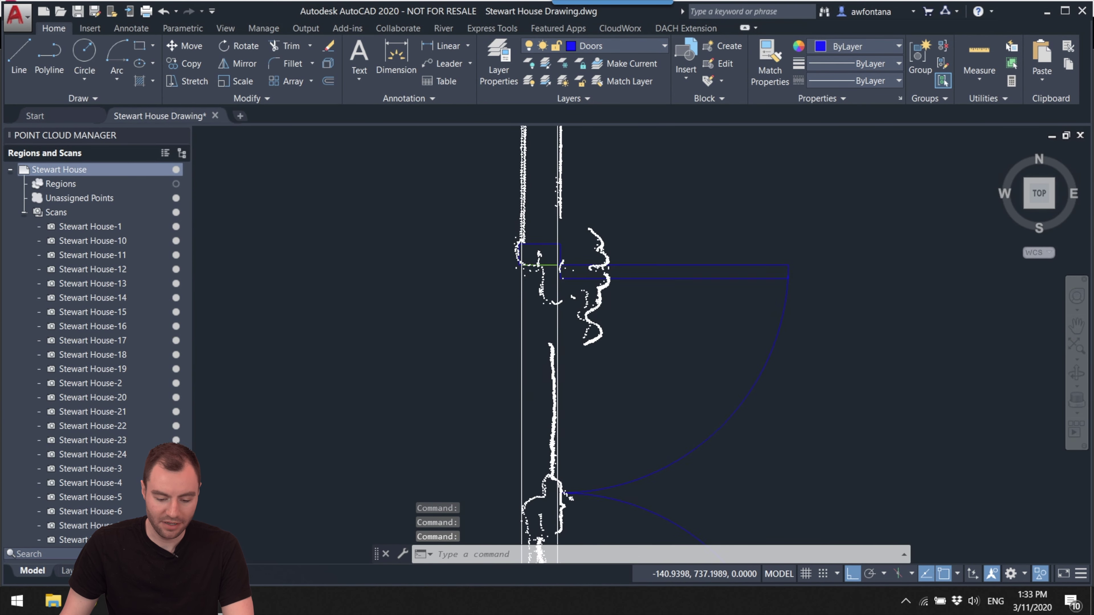
scroll(546, 298, "up", 2)
left_click(569, 263)
mouse_move(569, 263)
middle_mouse_down()
mouse_move(614, 375)
mouse_move(593, 273)
middle_mouse_up()
left_click(653, 364)
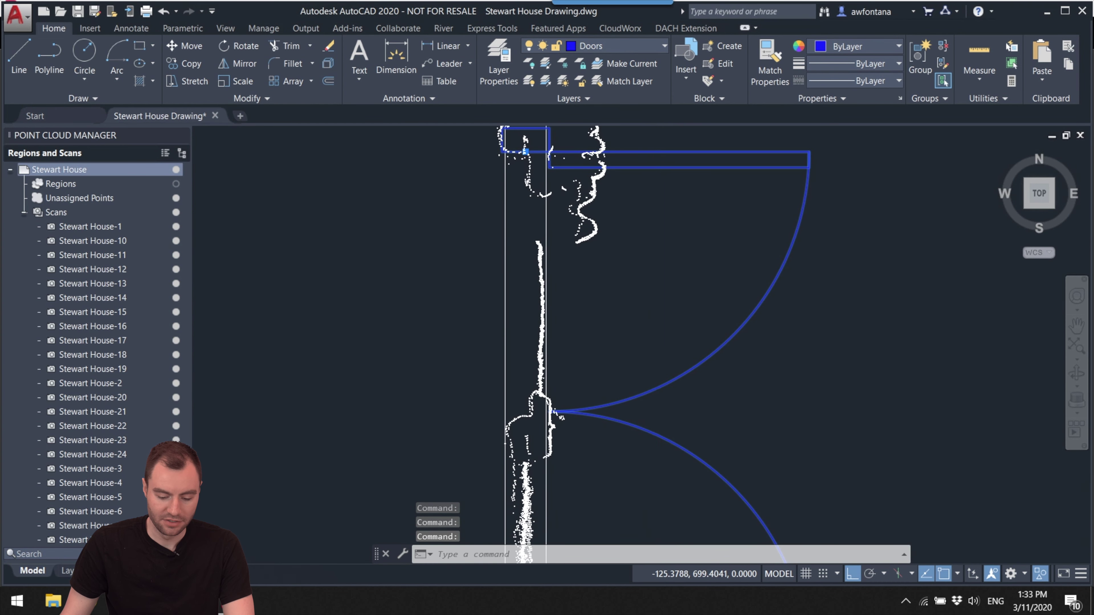
left_click(659, 431)
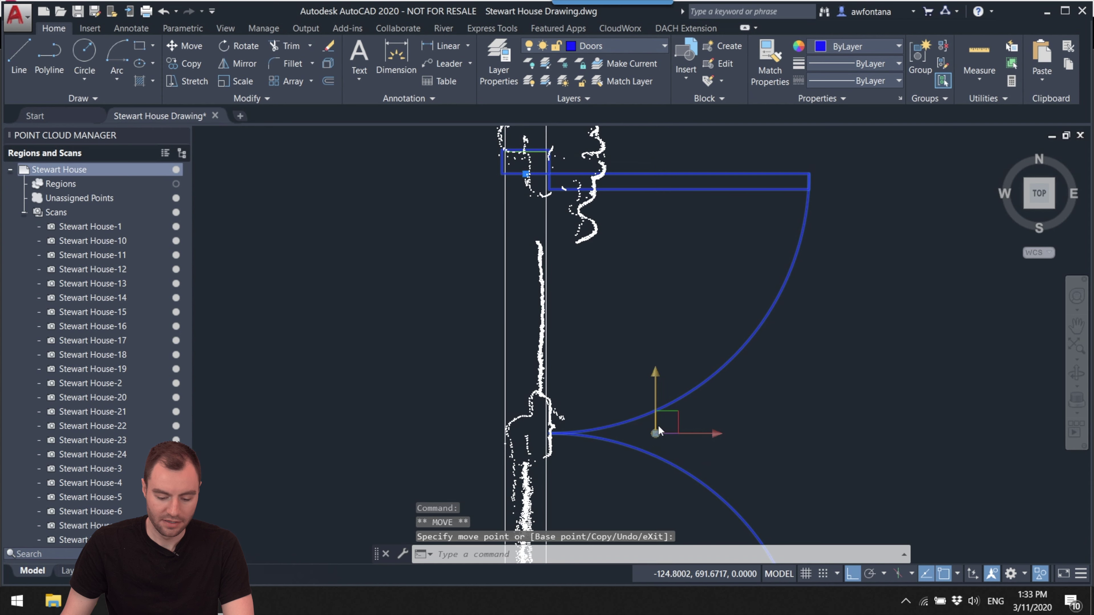
- Move the double doors up by about 0.76 inch to line their meeting point up with the scanned center post
scroll(655, 452, "up", 4)
middle_click_drag(628, 430, 647, 435)
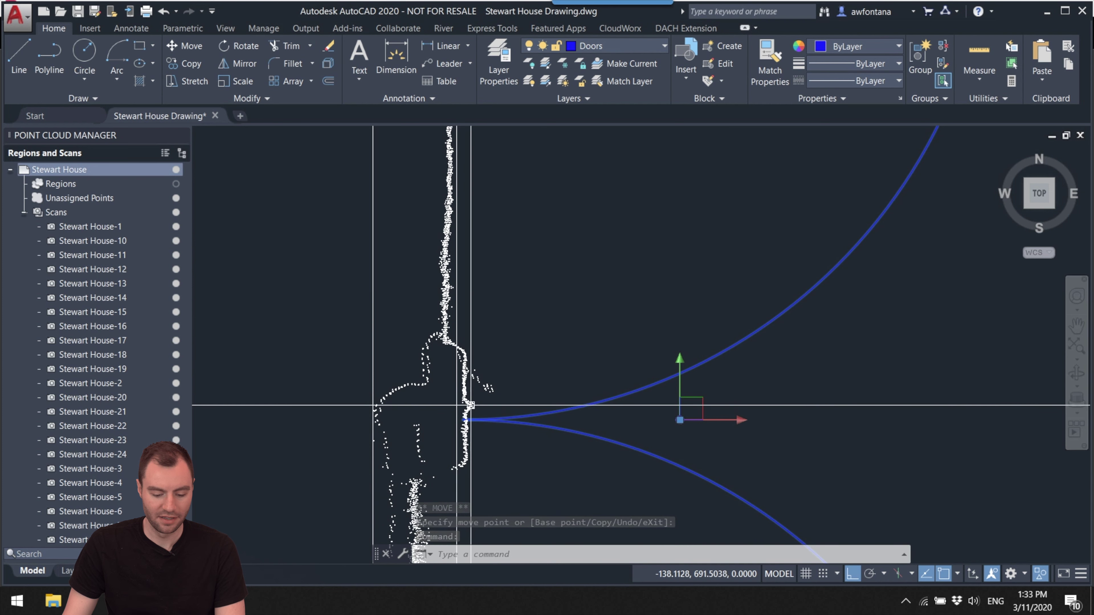
left_click(680, 378)
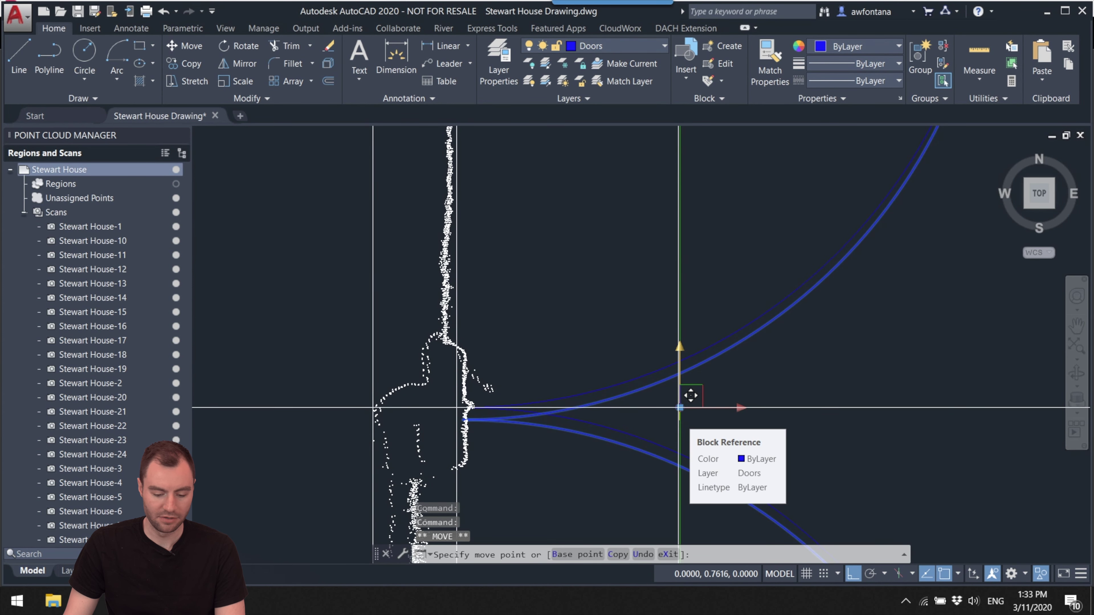
left_click(681, 407)
scroll(818, 390, "down", 6)
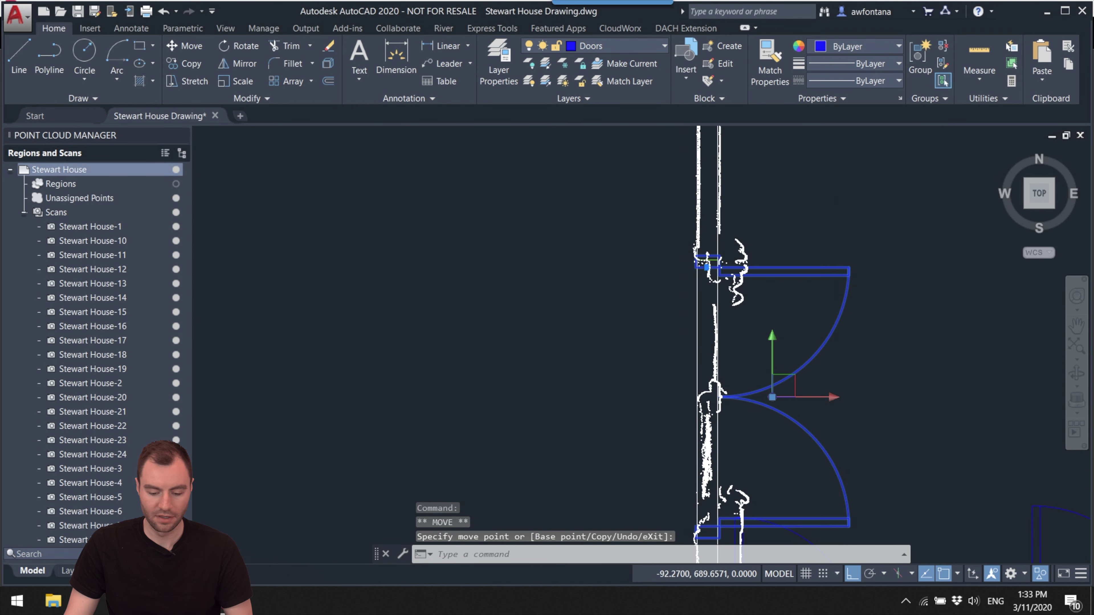
key("Escape")
- Insert the 66-Inch Double Door block at the midpoint of the guide line in the next opening down the west exterior wall
scroll(809, 319, "up", 3)
mouse_move(809, 319)
middle_mouse_down()
mouse_move(774, 244)
mouse_move(714, 220)
mouse_move(791, 286)
mouse_move(543, 215)
middle_mouse_up()
scroll(774, 245, "down", 3)
scroll(543, 215, "up", 5)
mouse_move(550, 283)
middle_mouse_down()
mouse_move(633, 255)
mouse_move(584, 252)
middle_mouse_up()
scroll(665, 237, "down", 2)
scroll(502, 195, "up", 3)
middle_click_drag(503, 196, 509, 376)
scroll(509, 375, "down", 2)
middle_click_drag(560, 345, 619, 376)
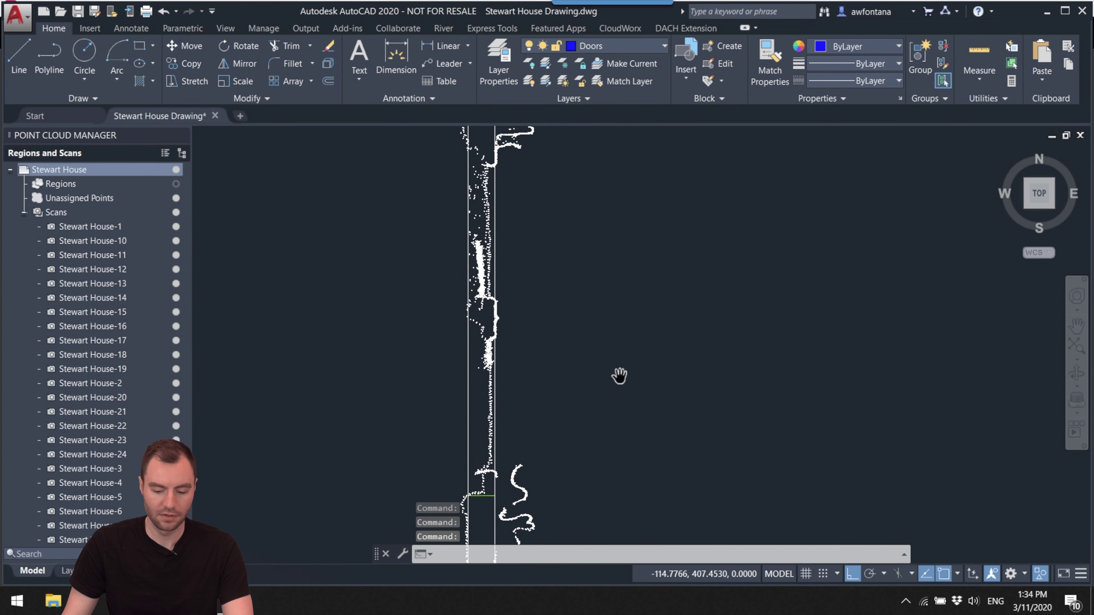
left_click(685, 73)
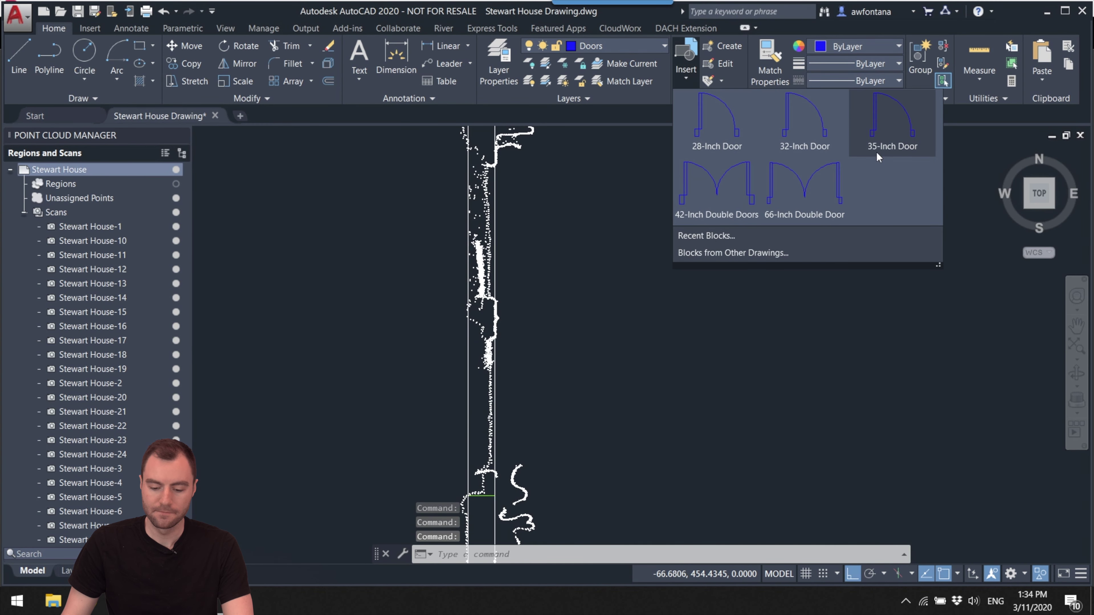
left_click(821, 194)
scroll(530, 444, "up", 4)
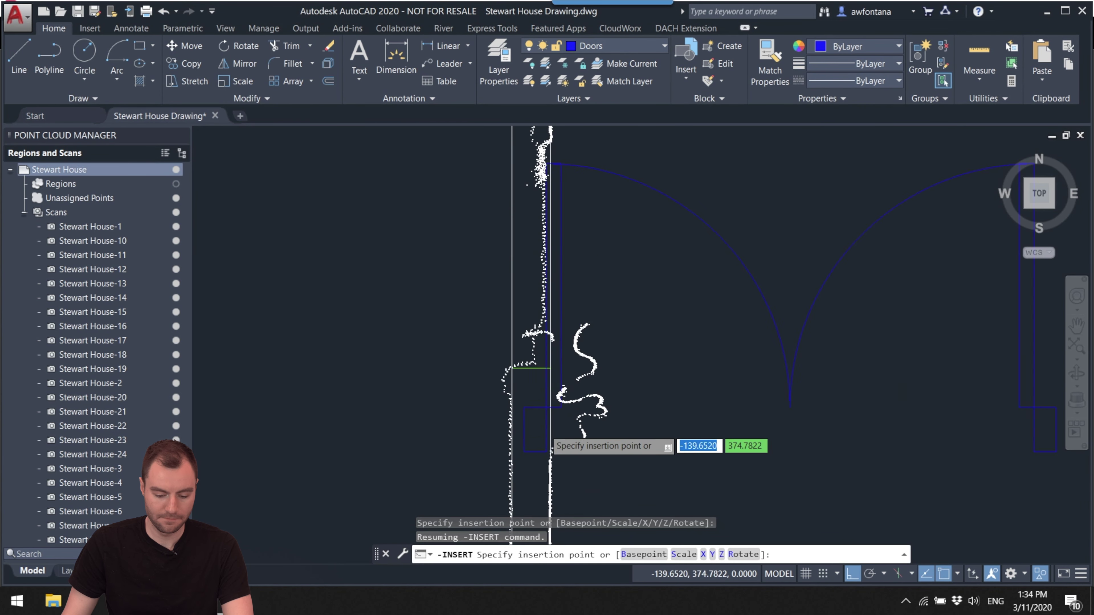
left_click(509, 367)
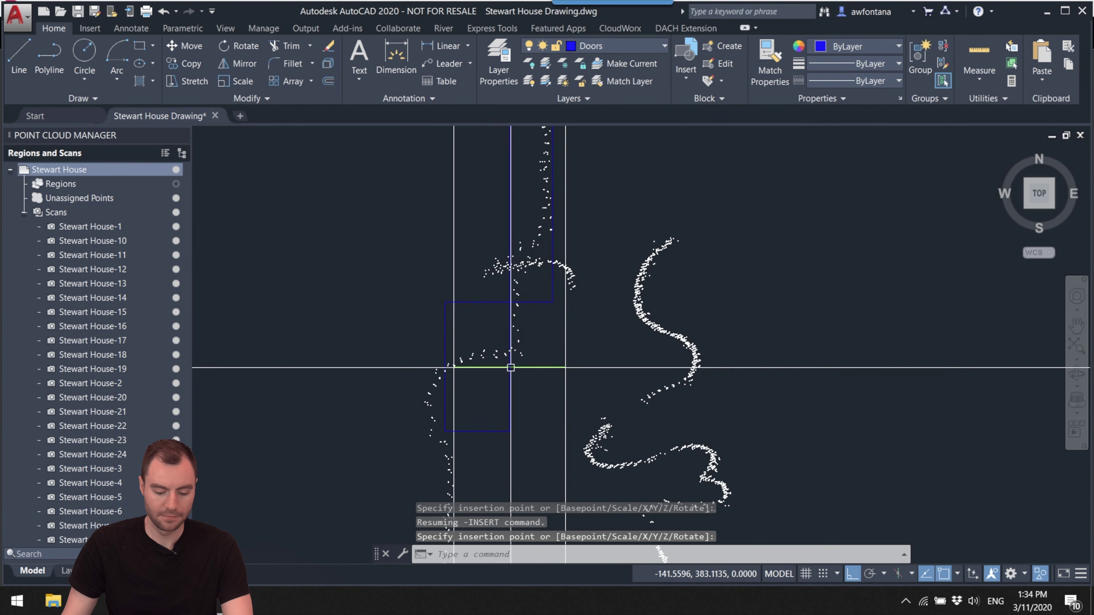
- Rotate the newly inserted double doors 90° about the guide line's midpoint so they run up along the wall opening
scroll(529, 362, "down", 2)
left_click(793, 303)
middle_click_drag(793, 303, 697, 351)
scroll(752, 398, "down", 2)
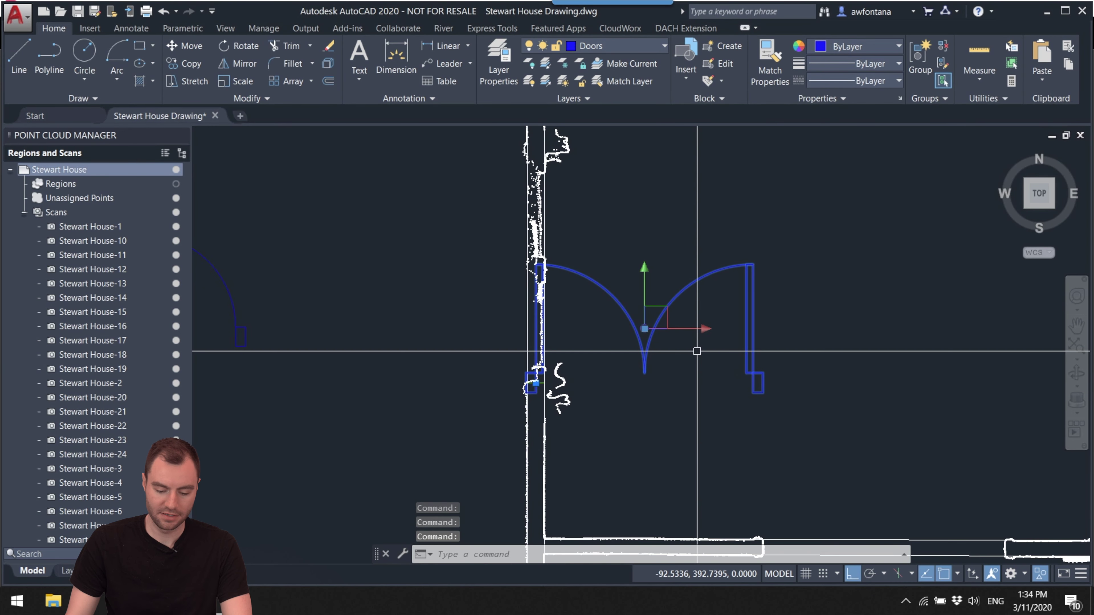
key("Return")
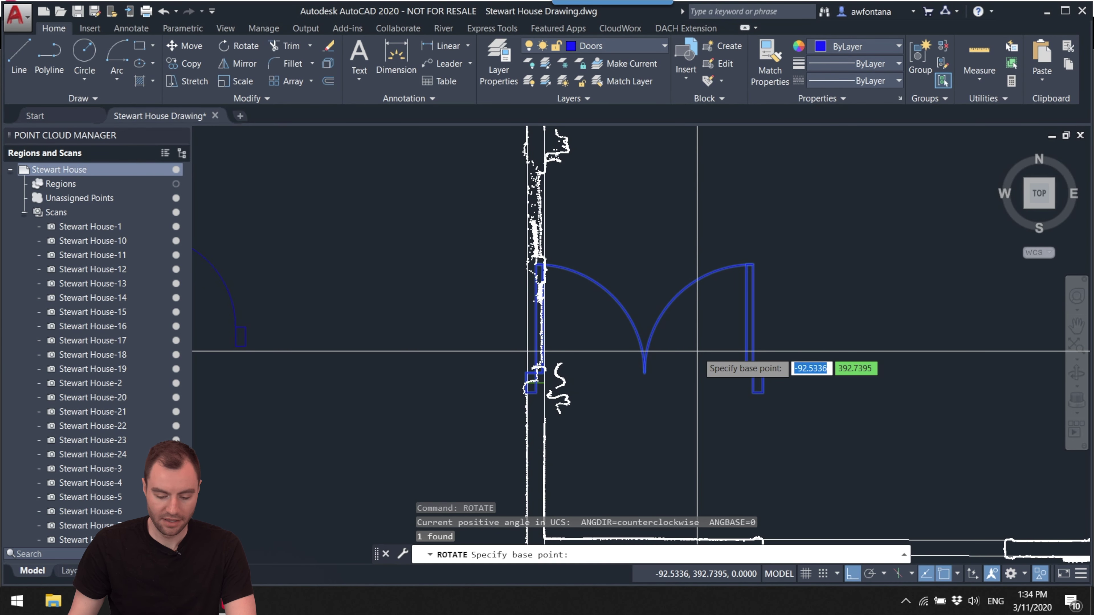
scroll(518, 409, "up", 4)
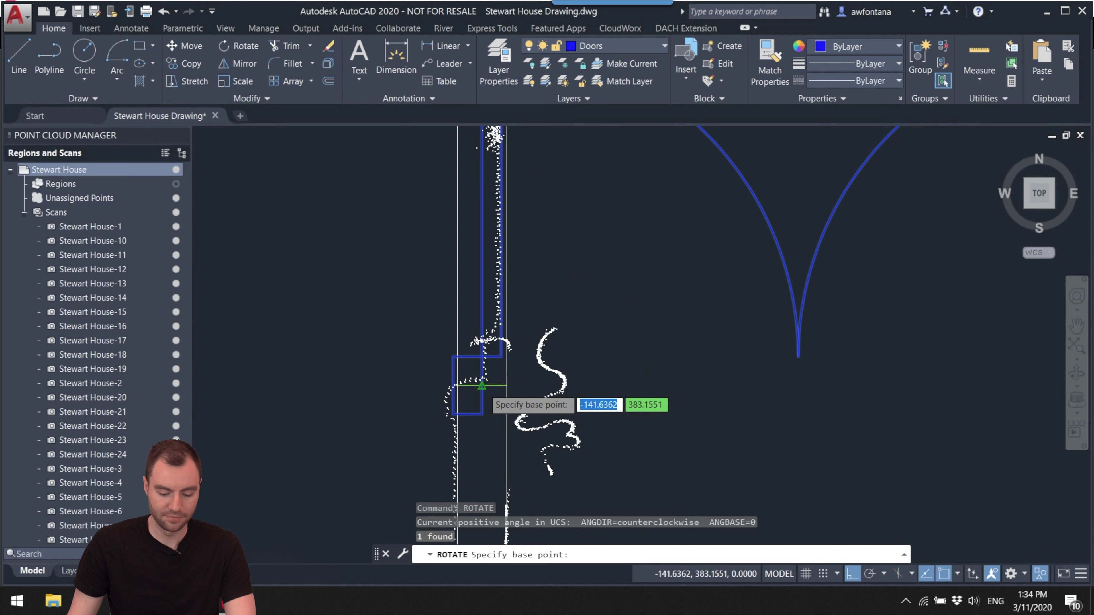
left_click(482, 385)
left_click(545, 235)
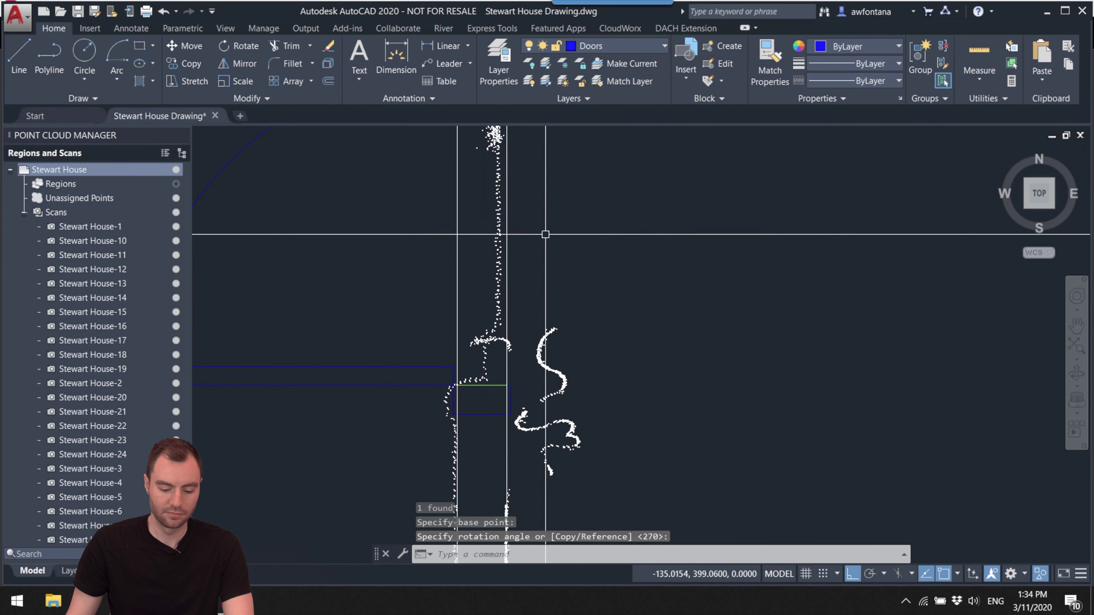
- Mirror the double doors about a vertical line through the jamb's midpoint, erasing the source, so they swing into the room
left_click(390, 367)
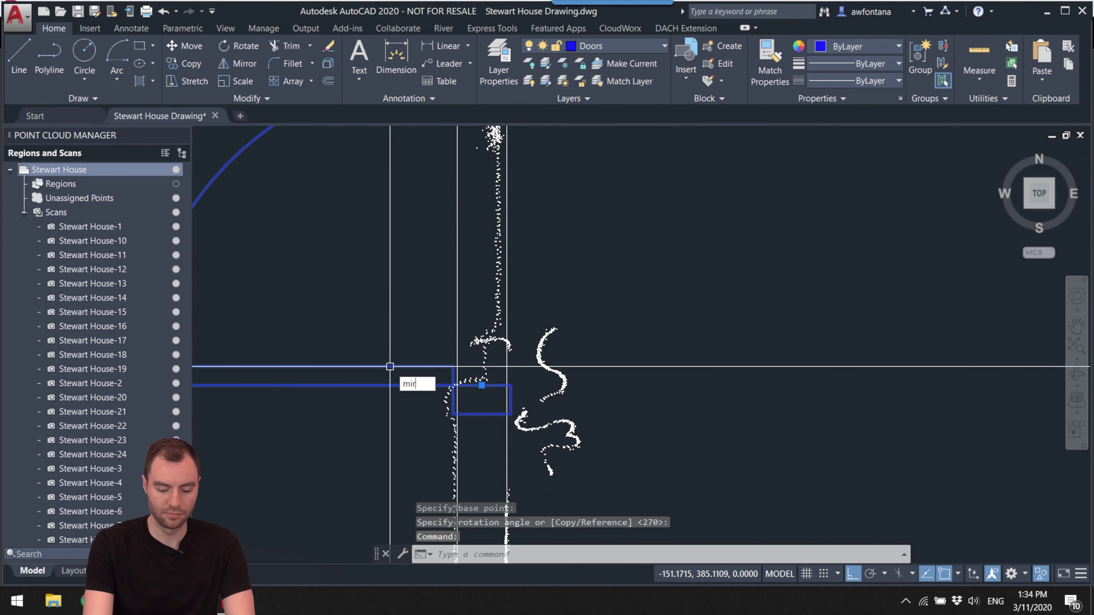
type("mi")
key("Return")
scroll(470, 434, "up", 3)
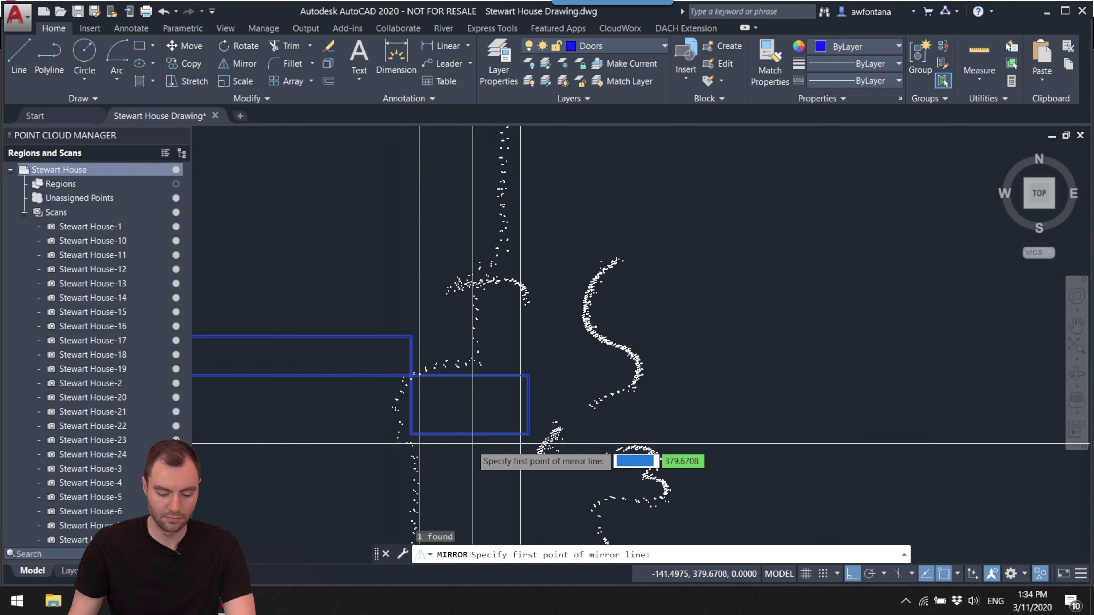
left_click(470, 433)
left_click(472, 378)
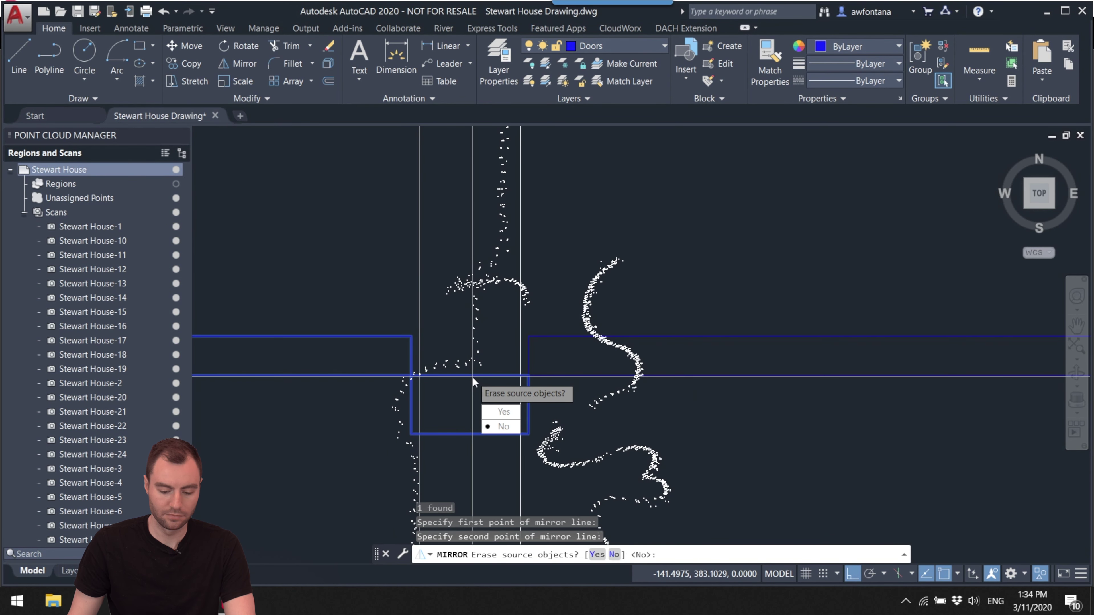
left_click(501, 412)
scroll(506, 259, "up", 4)
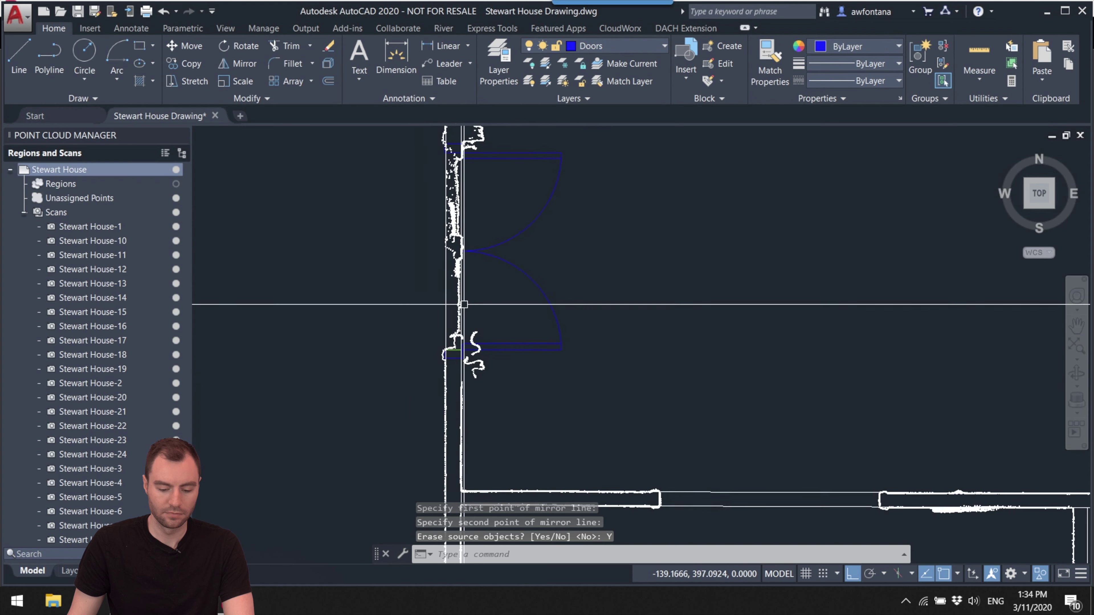
- Move the lower double doors on the west exterior wall up by about 1.41 inches to align with the scanned center post
scroll(500, 281, "down", 3)
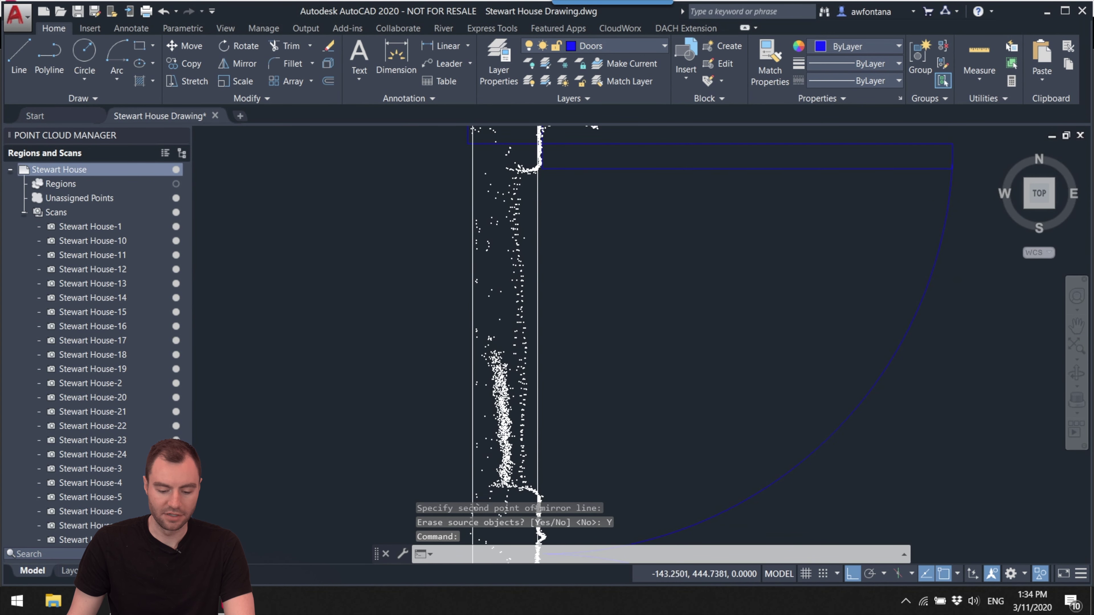
scroll(520, 299, "up", 3)
middle_click_drag(520, 364, 533, 341)
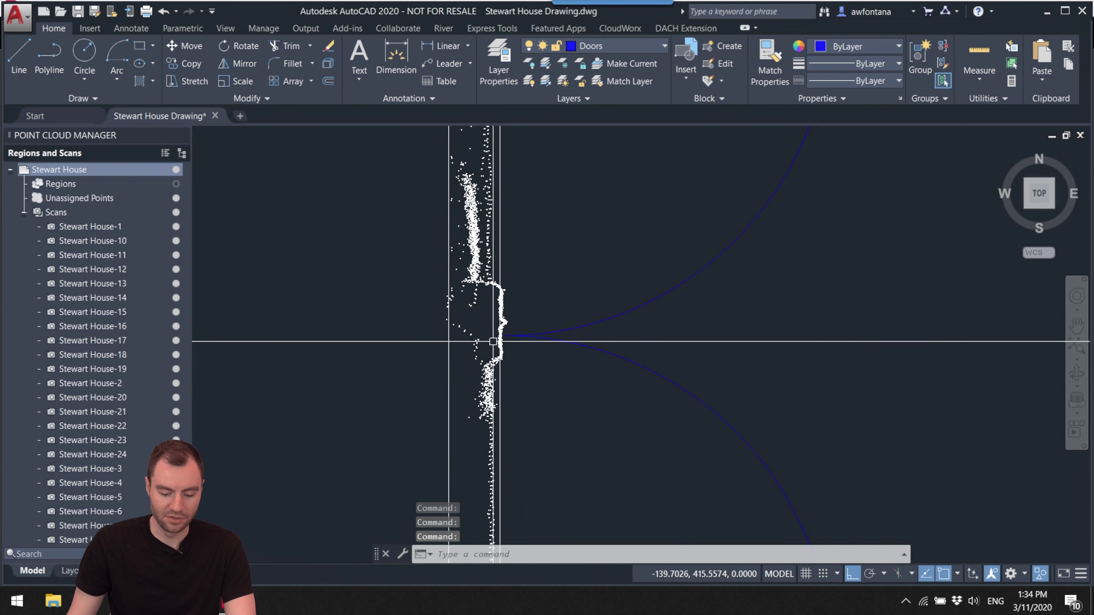
left_click(535, 338)
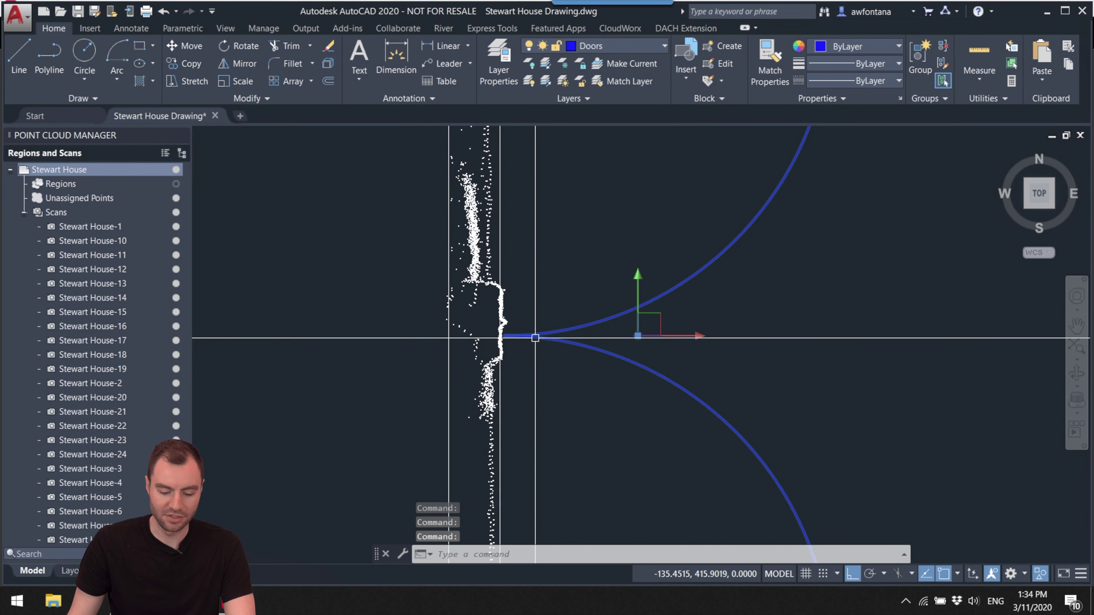
left_click(637, 287)
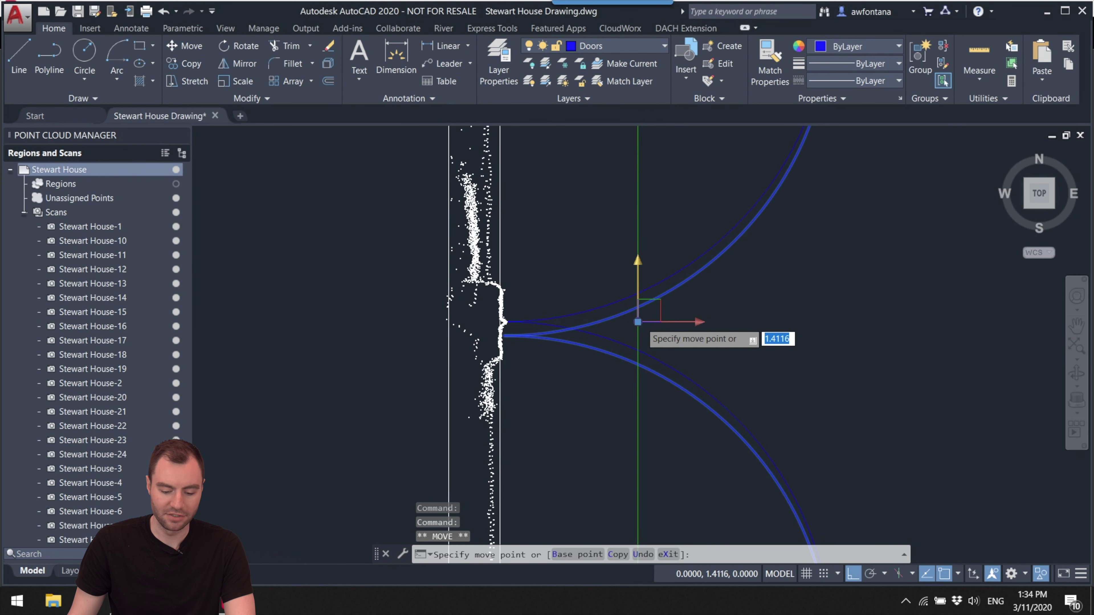
key("Escape")
scroll(623, 317, "down", 5)
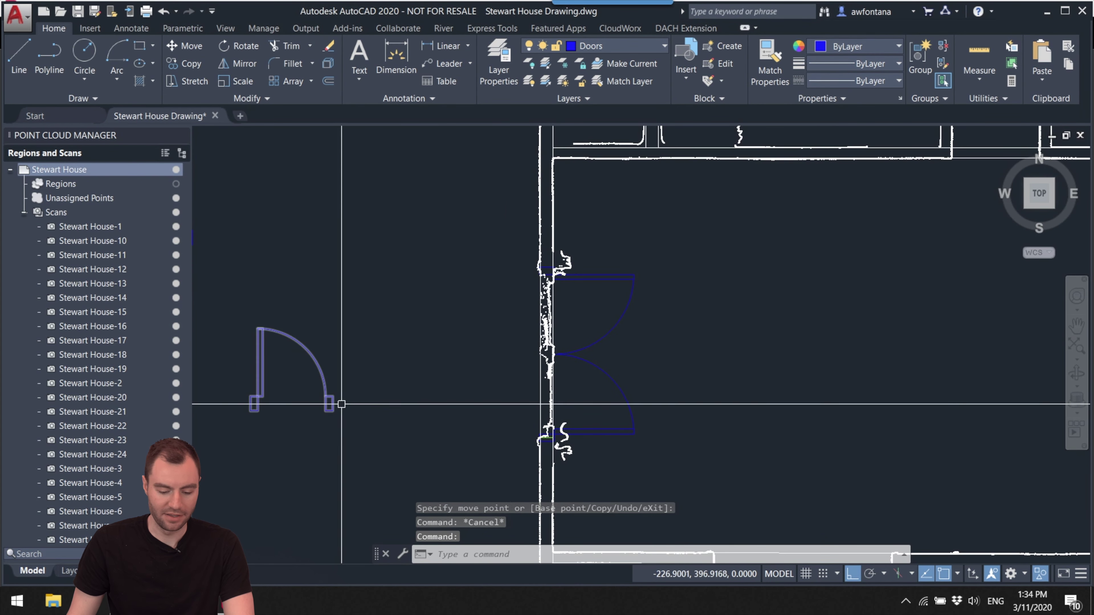
- Look over the floor plan for openings still without doors and examine the closet opening facing the hallway
scroll(630, 296, "down", 4)
mouse_move(630, 296)
middle_mouse_down()
mouse_move(467, 302)
mouse_move(486, 215)
mouse_move(505, 383)
middle_mouse_up()
scroll(500, 495, "up", 4)
key("Escape")
scroll(508, 319, "up", 5)
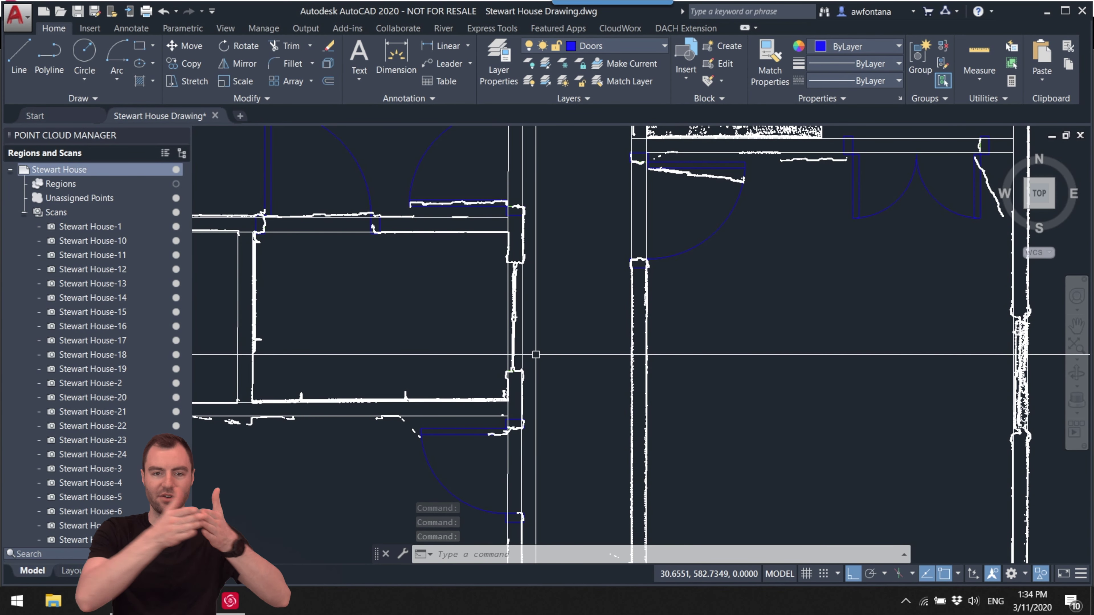
scroll(579, 353, "down", 3)
middle_click_drag(547, 256, 208, 225)
scroll(506, 265, "down", 3)
scroll(498, 373, "up", 5)
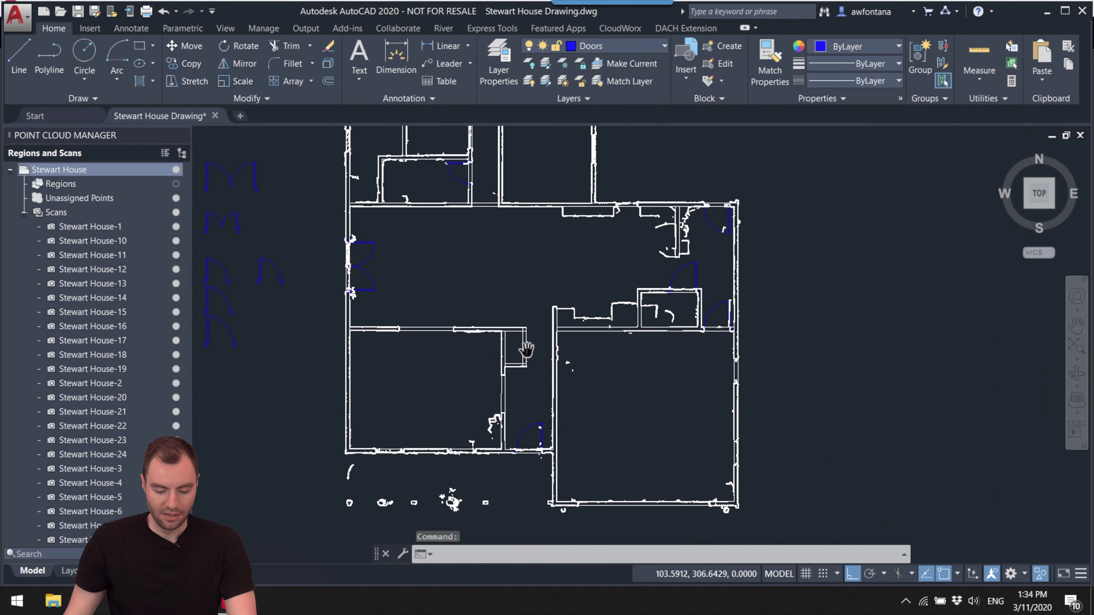
middle_click_drag(499, 374, 571, 406)
key("Escape")
scroll(537, 207, "down", 3)
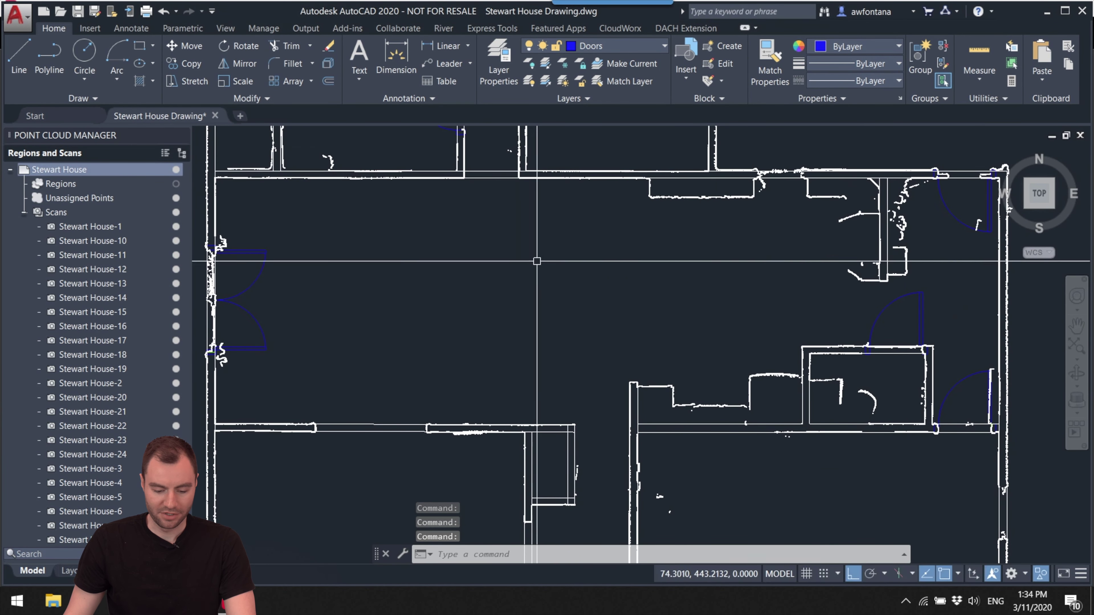
scroll(537, 208, "up", 1)
scroll(502, 273, "up", 4)
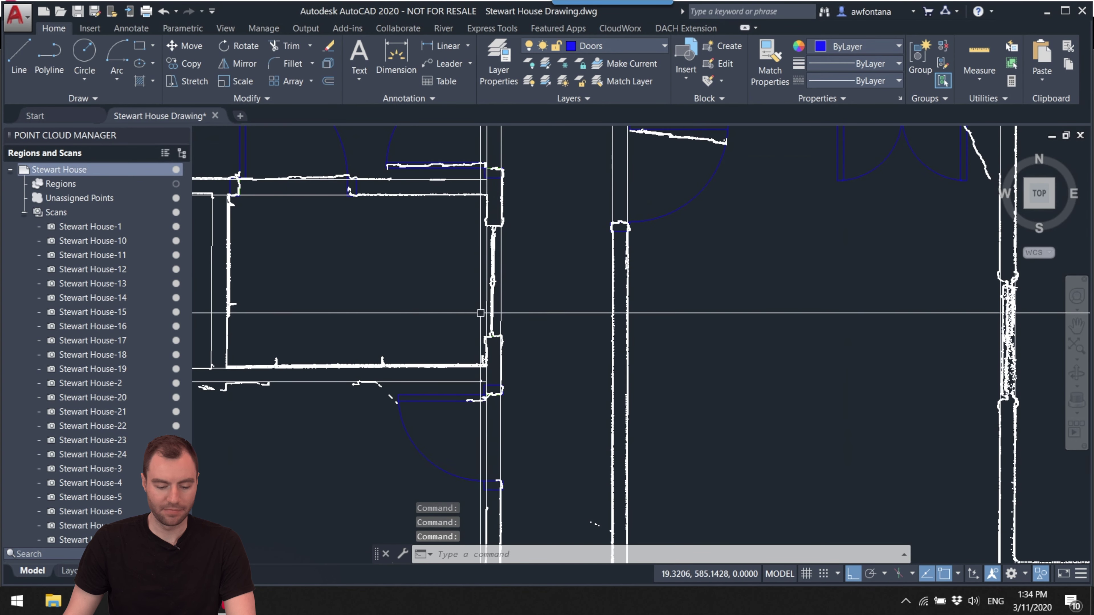
scroll(500, 280, "up", 3)
middle_click_drag(513, 297, 520, 264)
scroll(524, 322, "down", 5)
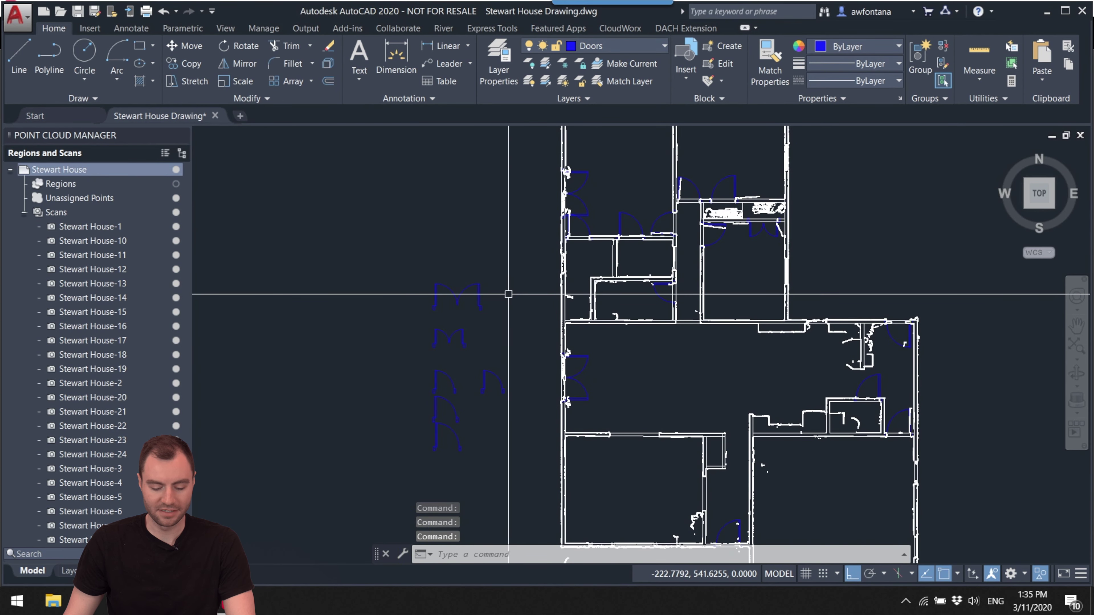
scroll(549, 275, "up", 3)
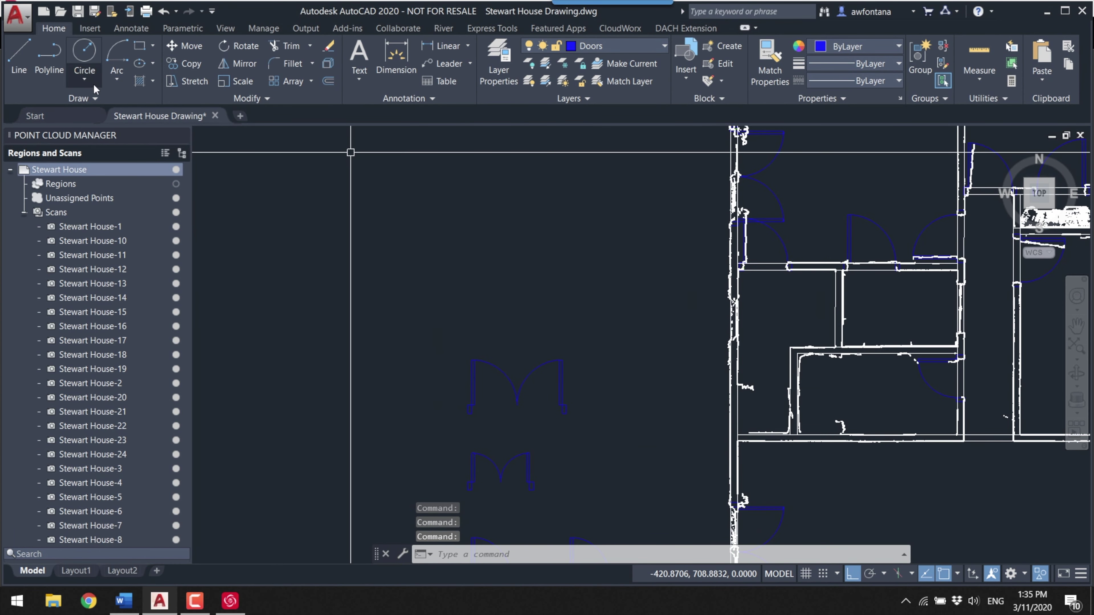
scroll(536, 288, "up", 3)
middle_click_drag(536, 287, 632, 256)
key("Escape")
key("Return")
scroll(704, 410, "down", 3)
key("Escape")
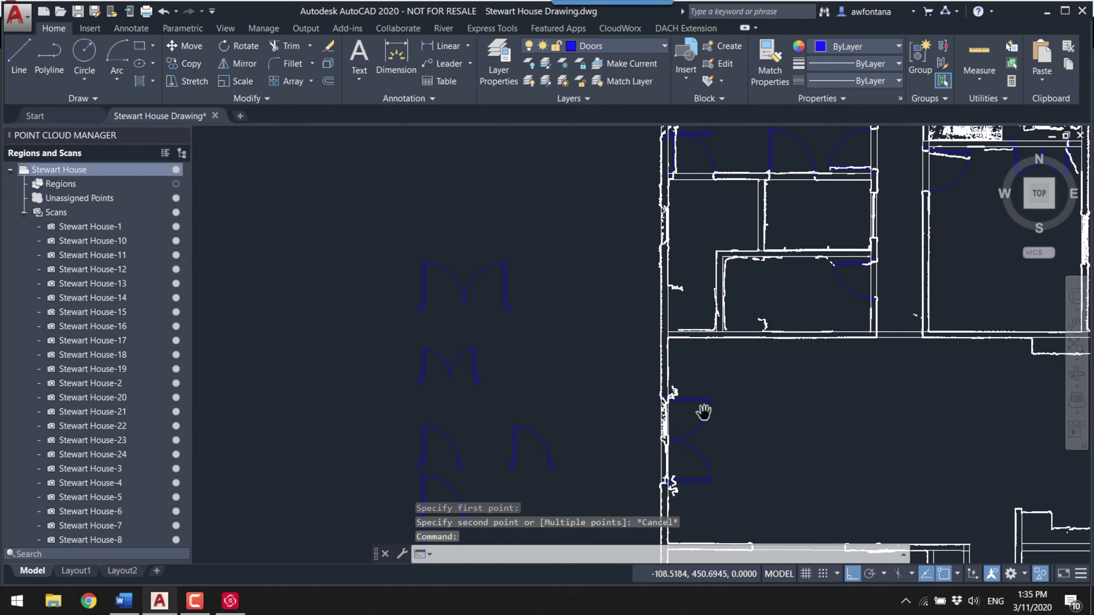
- Draw a 3-inch-wide upright rectangle above the existing door blocks outside the house as the closet door's first jamb
scroll(704, 410, "up", 3)
left_click(141, 52)
left_click(514, 342)
key("Escape")
scroll(525, 334, "up", 2)
key("Return")
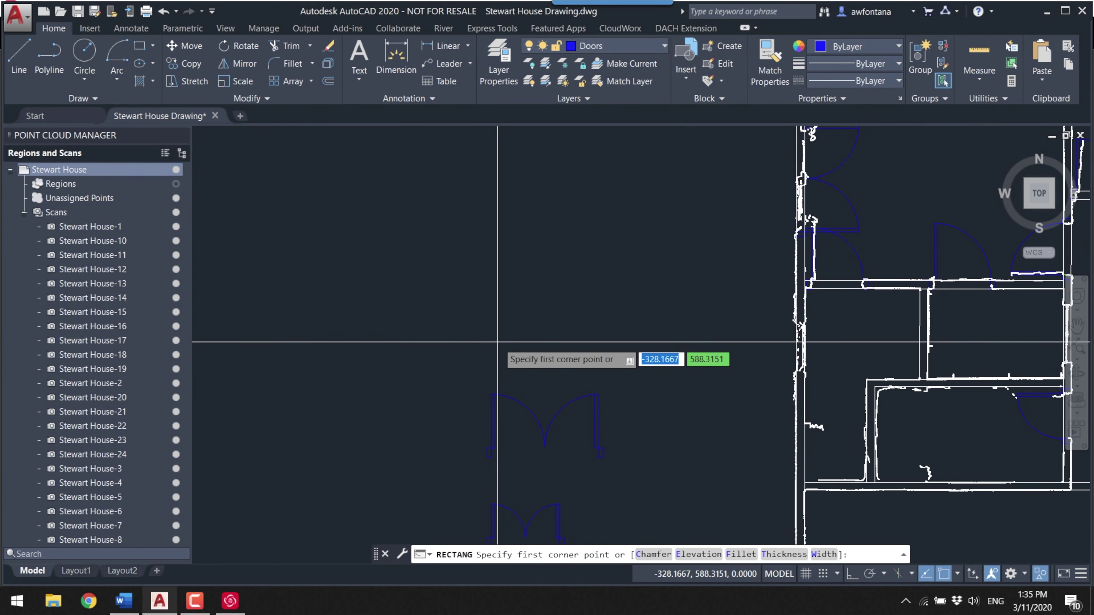
scroll(501, 337, "up", 2)
type("3")
key("Tab")
key("Return")
key("Escape")
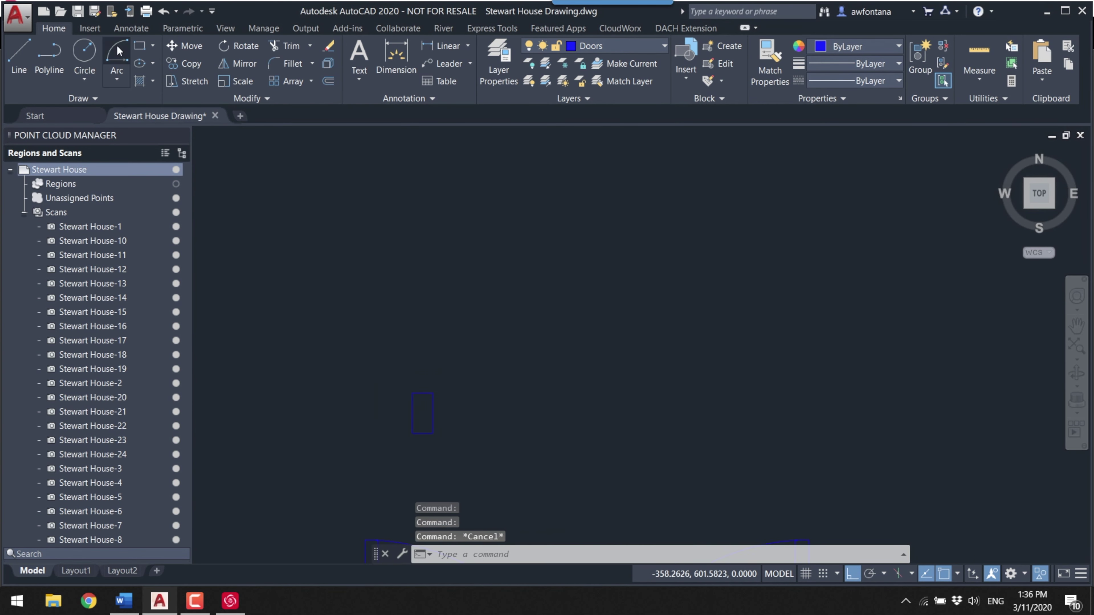
- Copy the jamb rectangle horizontally to the opposite side of the closet door opening
key("Return")
left_click(433, 393)
key("Return")
type("copy")
key("Return")
scroll(434, 425, "up", 3)
left_click(932, 367)
key("Escape")
left_click(431, 412)
type("copt")
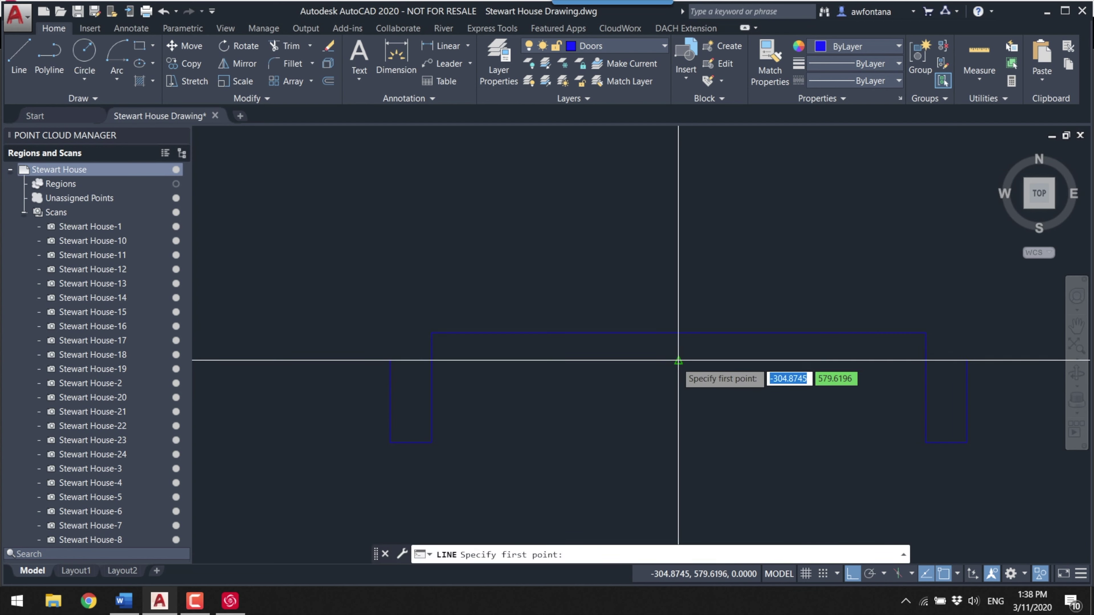
- Draw a narrow rectangle from the first jamb to the middle of the opening as a folding door panel
key("Escape")
type("rec")
key("Return")
left_click(431, 360)
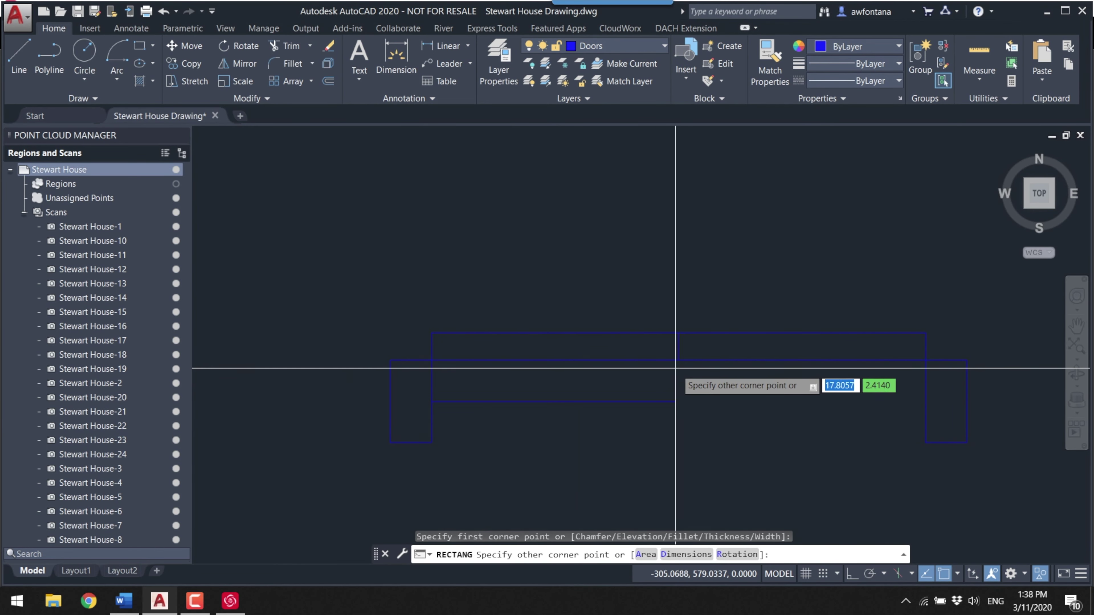
left_click(679, 401)
key("Delete")
left_click(677, 401)
- Rotate the door panel upward about the midpoint of the jamb's inner edge and copy it for the second panel
left_click(555, 361)
type("ro")
key("Return")
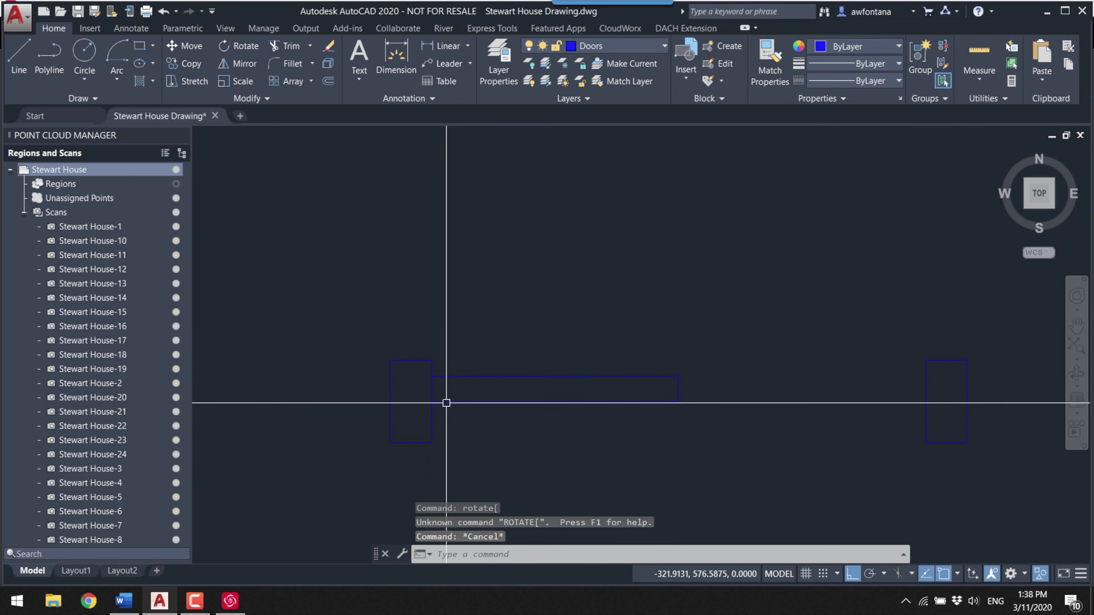
left_click(431, 401)
key("F8")
type("copt")
key("Return")
left_click(667, 331)
left_click(667, 330)
- Rotate the copied panel so it slopes down toward the far jamb, and adjust the first panel's angle about its jamb corner
type("ro")
key("Return")
left_click(668, 330)
left_click(775, 421)
left_click(547, 367)
key("Return")
left_click(431, 401)
left_click(447, 366)
- Move the second panel by its near lower corner onto the free end corner of the first panel
type("m")
key("Return")
key("Escape")
left_click(718, 350)
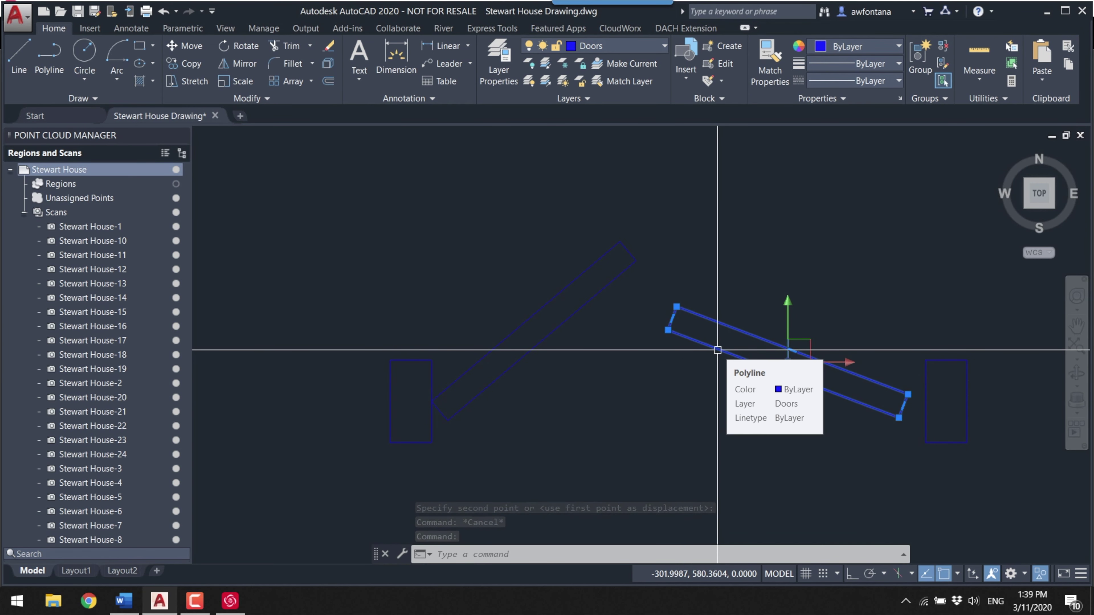
type("m")
key("Return")
left_click(668, 329)
left_click(637, 260)
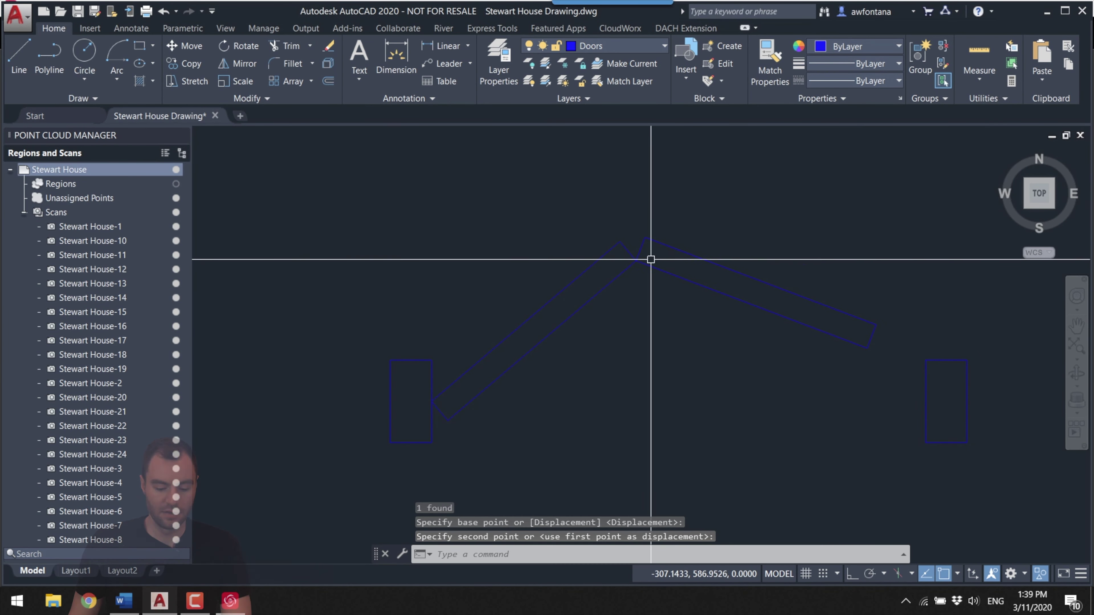
- Rotate the second panel about 9° clockwise around the corner where the two panels meet
left_click(750, 304)
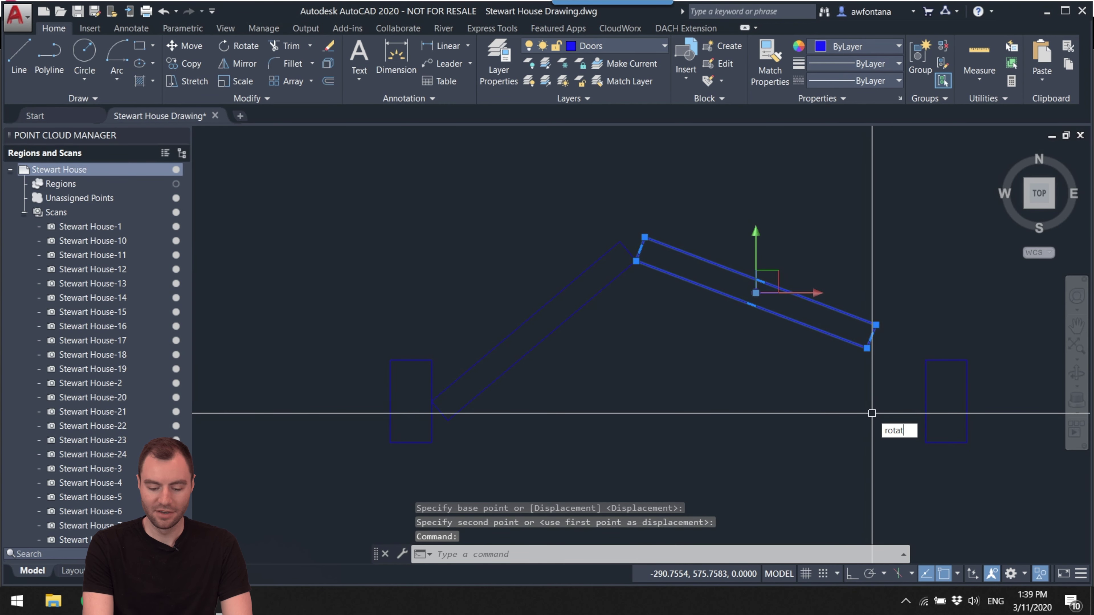
type("rota")
key("Return")
left_click(636, 260)
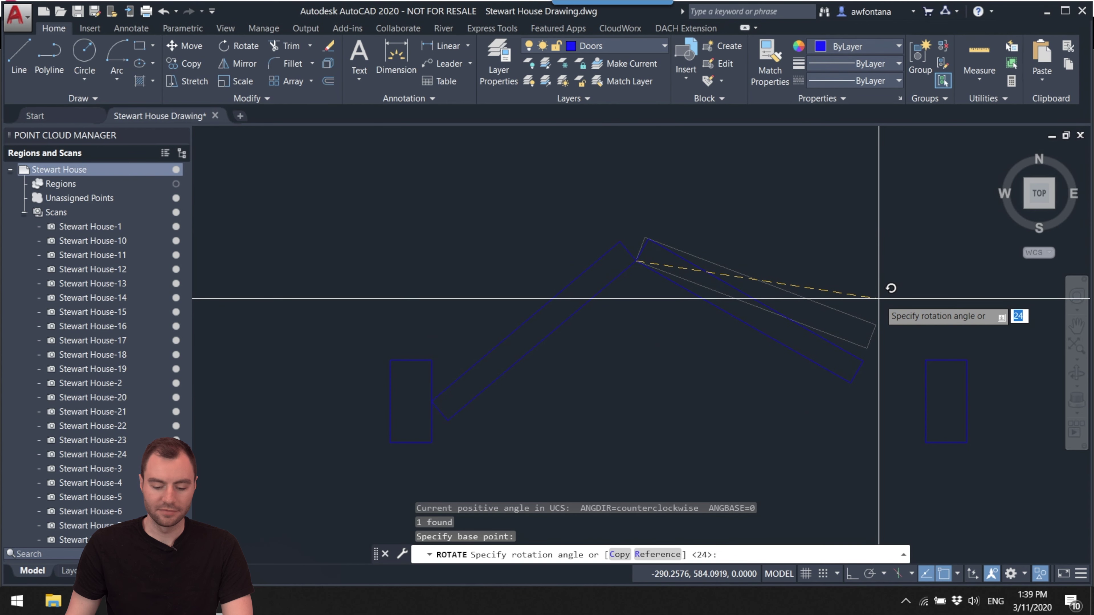
key("Escape")
scroll(630, 383, "down", 3)
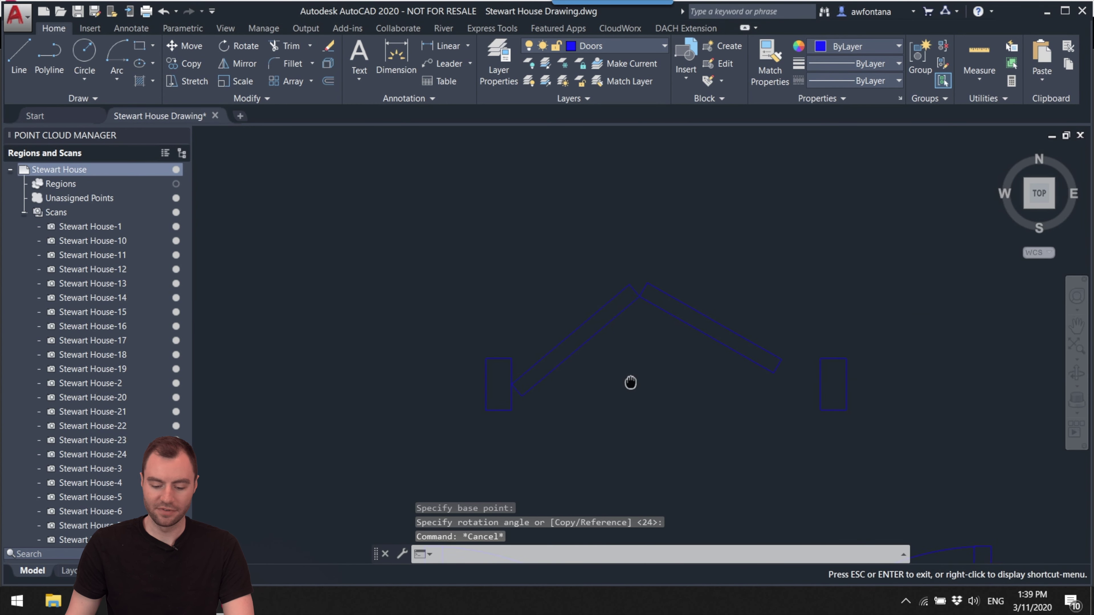
- Create a block named 35-Inch Closet Door from both jambs and panels, with its base point at the first jamb's inner edge midpoint
scroll(469, 367, "down", 1)
middle_click_drag(636, 394, 611, 406)
mouse_move(796, 391)
left_mouse_down()
mouse_move(254, 381)
mouse_move(771, 353)
left_mouse_up()
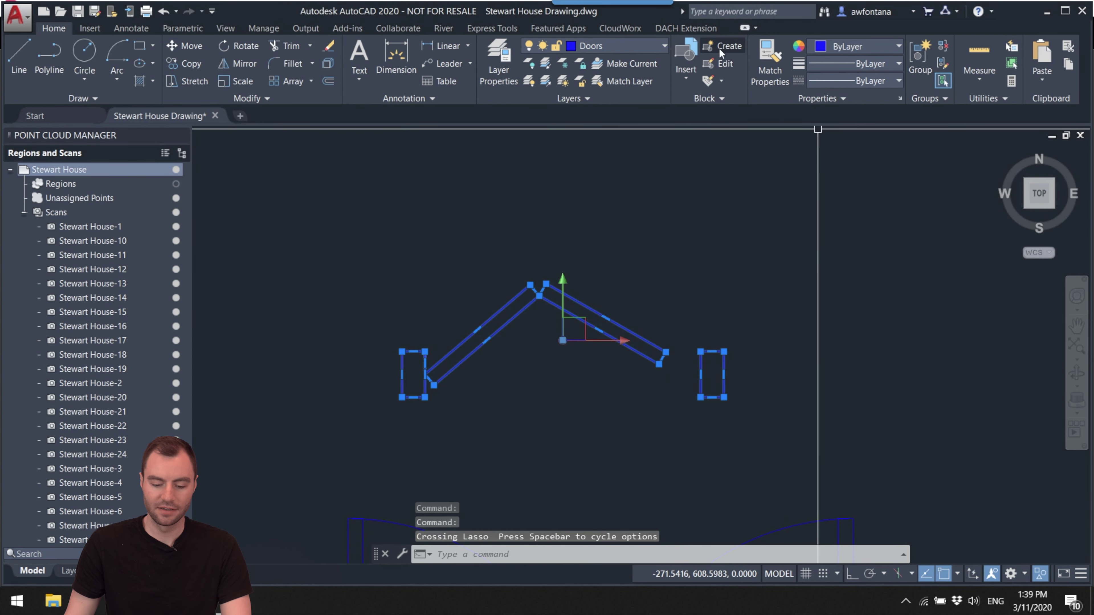
type("b")
key("Return")
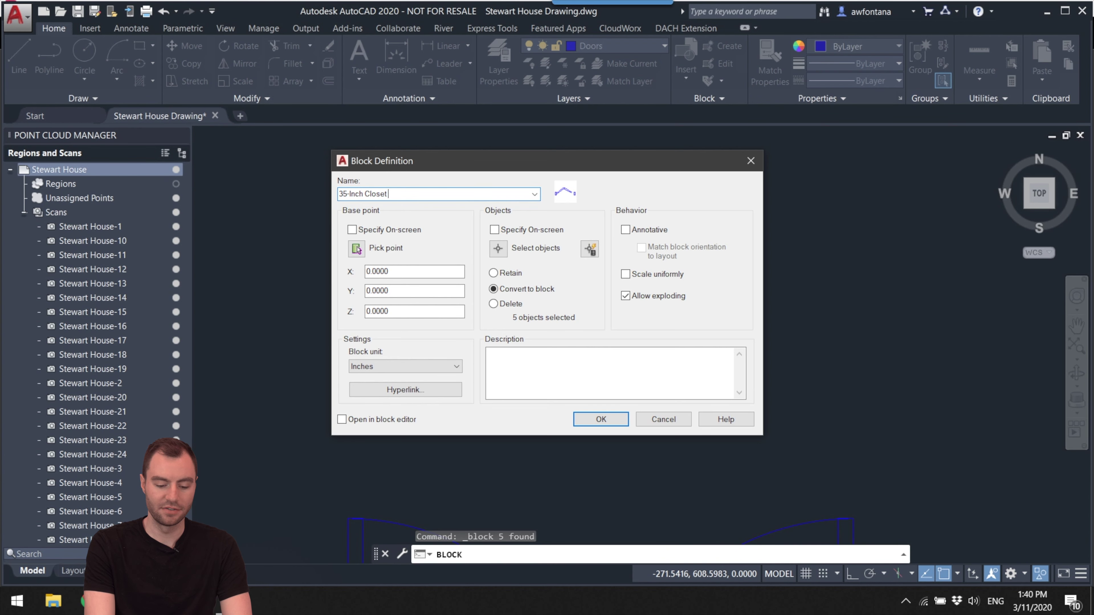
left_click(356, 250)
scroll(400, 345, "up", 6)
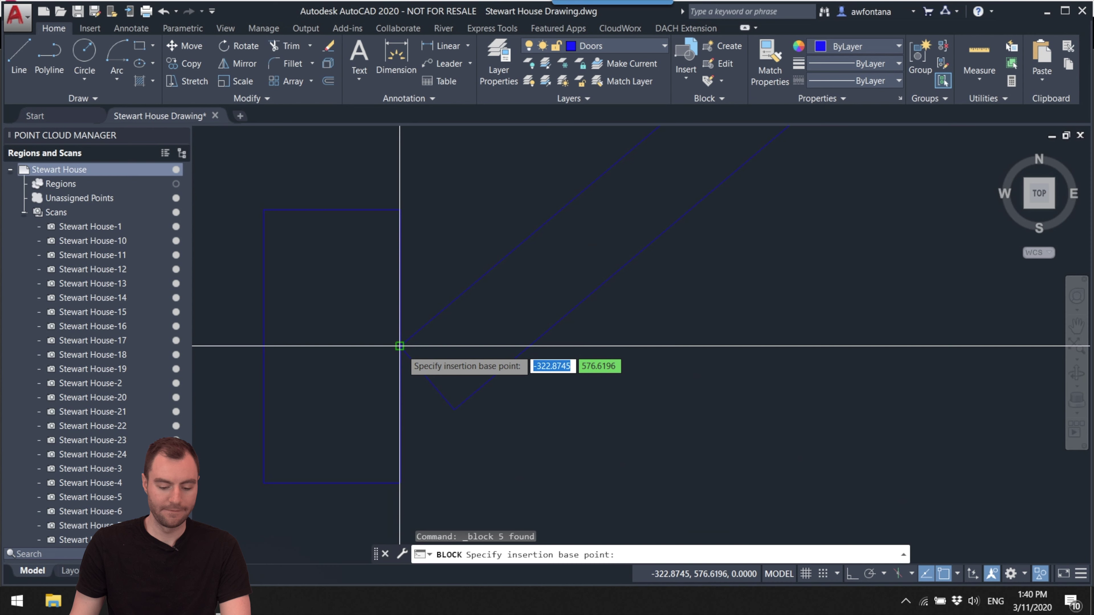
left_click(400, 346)
left_click(600, 419)
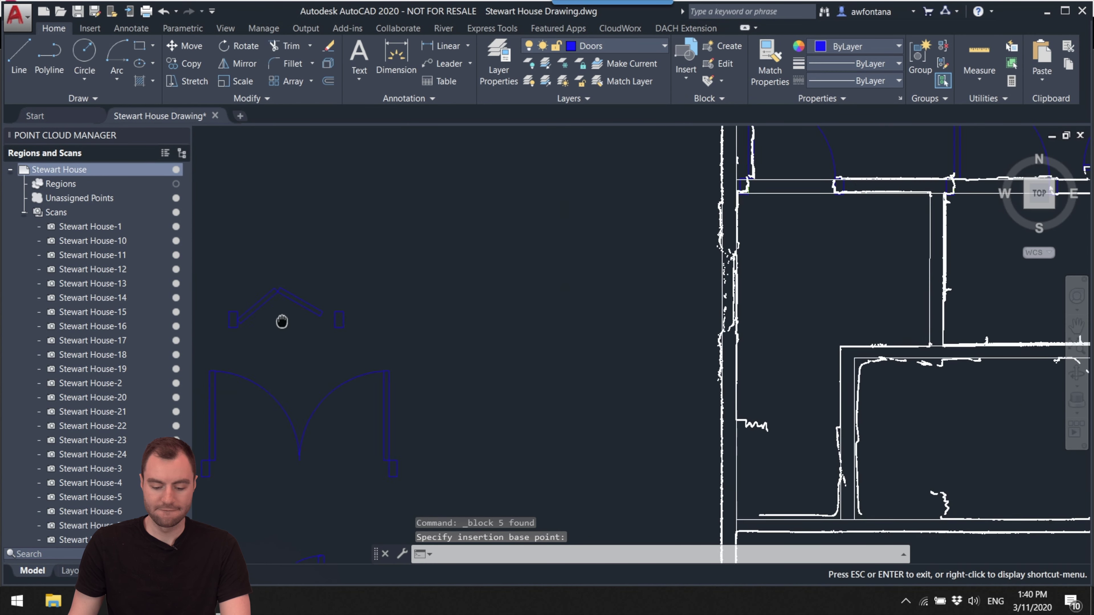
- Insert the 35-Inch Closet Door block at the midpoint of the guide line at the hallway closet opening's lower end
scroll(435, 354, "down", 3)
middle_click_drag(440, 387, 489, 440)
scroll(490, 440, "up", 8)
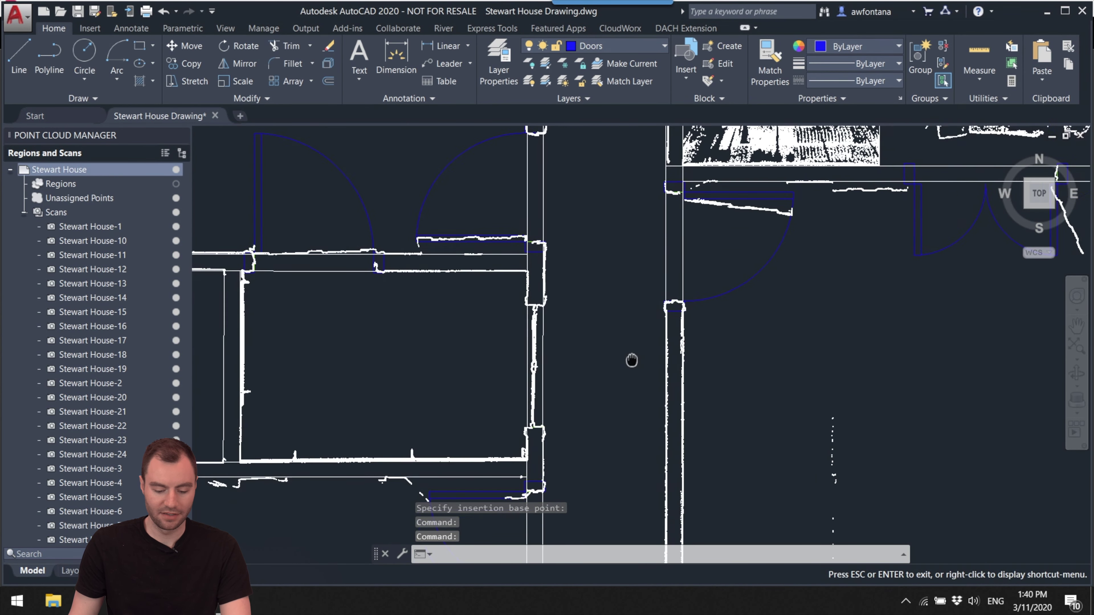
left_click(687, 67)
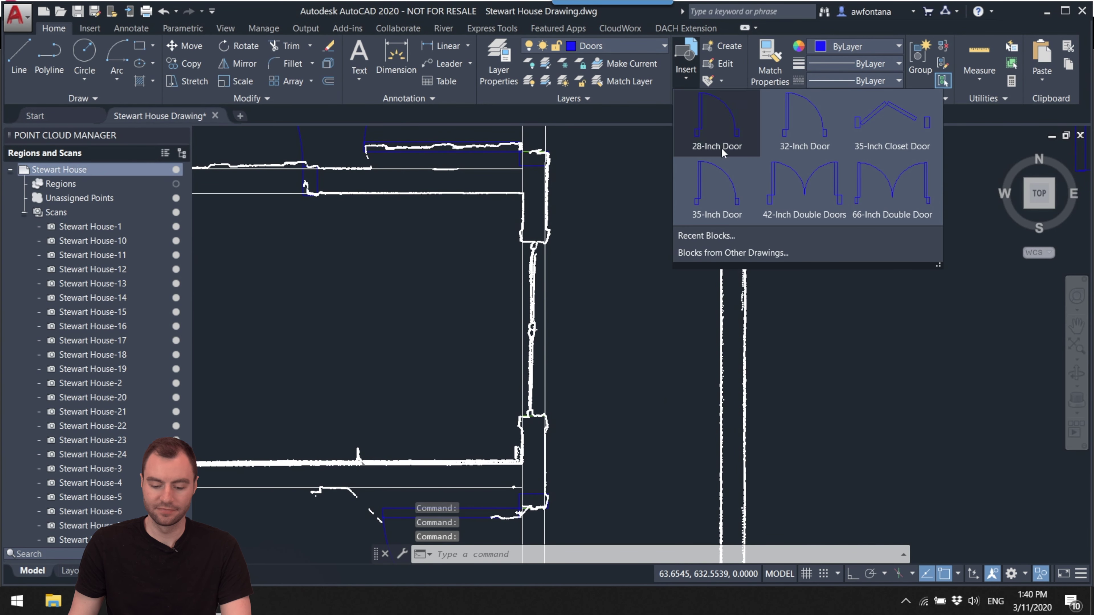
left_click(891, 121)
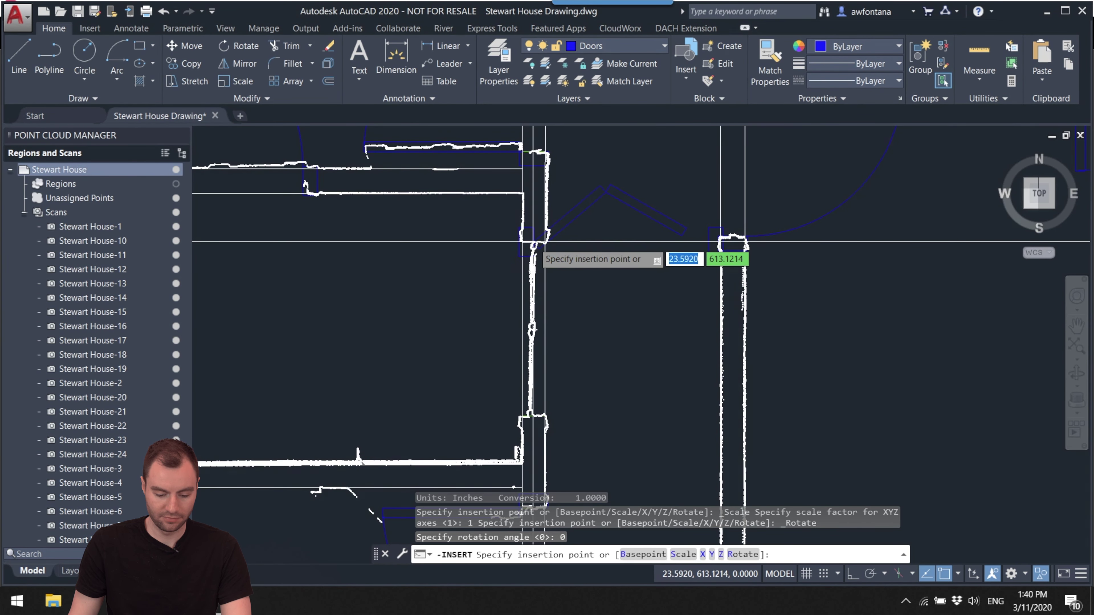
scroll(533, 242, "up", 2)
middle_click_drag(532, 280, 521, 244)
scroll(530, 302, "up", 2)
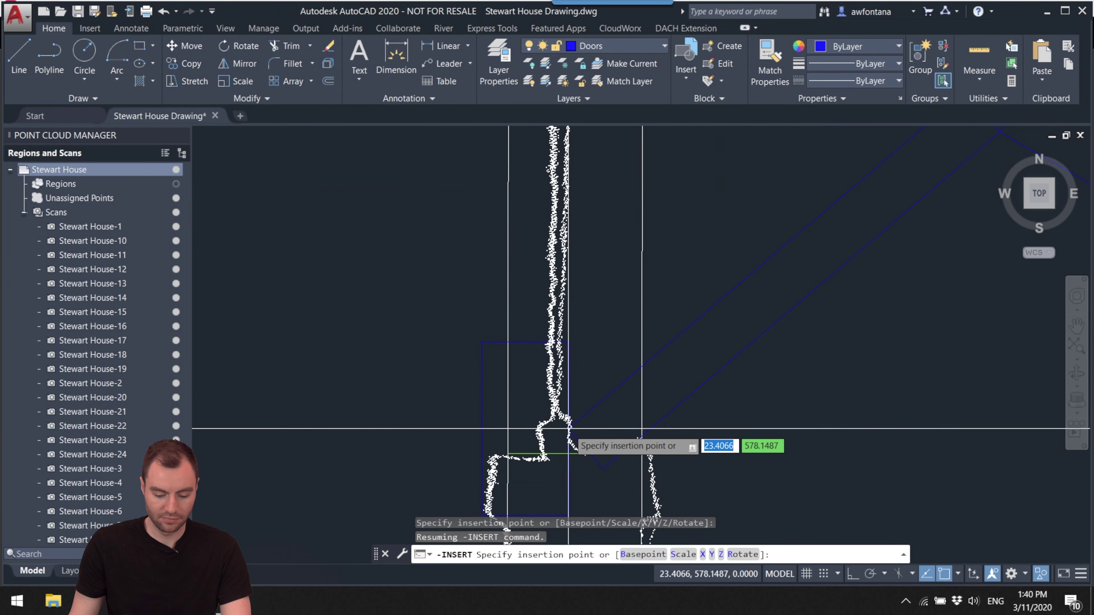
left_click(567, 453)
- Rotate the closet door block 90° about the guide line's midpoint so it spans the opening and folds into the closet
scroll(567, 453, "down", 3)
scroll(429, 439, "down", 2)
left_click(582, 405)
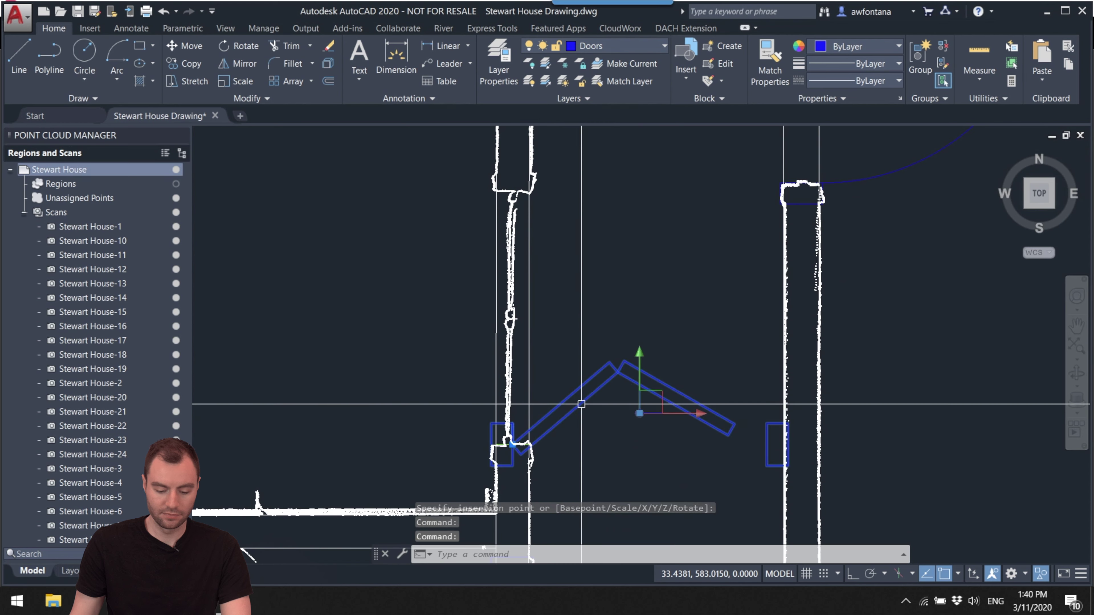
type("rotat")
key("Return")
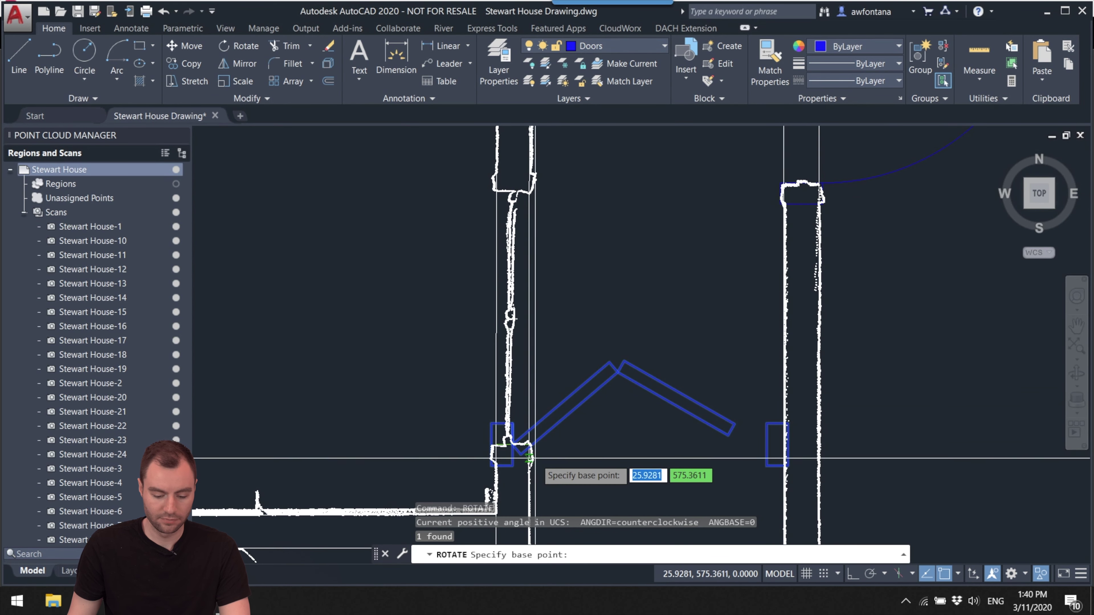
scroll(504, 431, "up", 4)
left_click(493, 431)
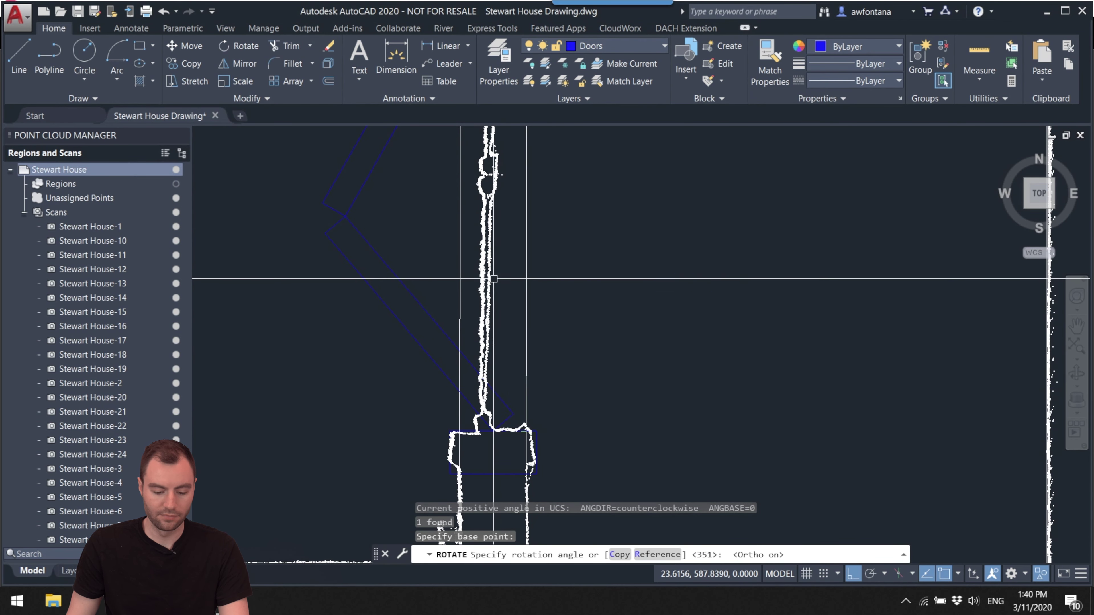
left_click(494, 279)
scroll(579, 408, "down", 5)
scroll(567, 315, "up", 3)
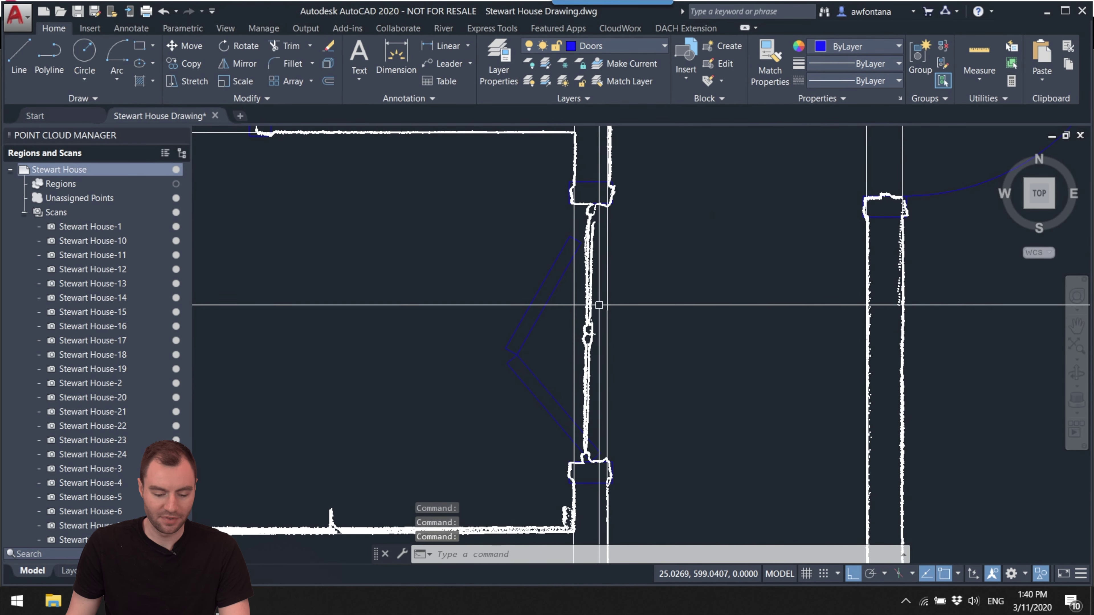
- Hide the Stewart House point cloud to check the placed closet door, and show the point cloud again
left_click(176, 169)
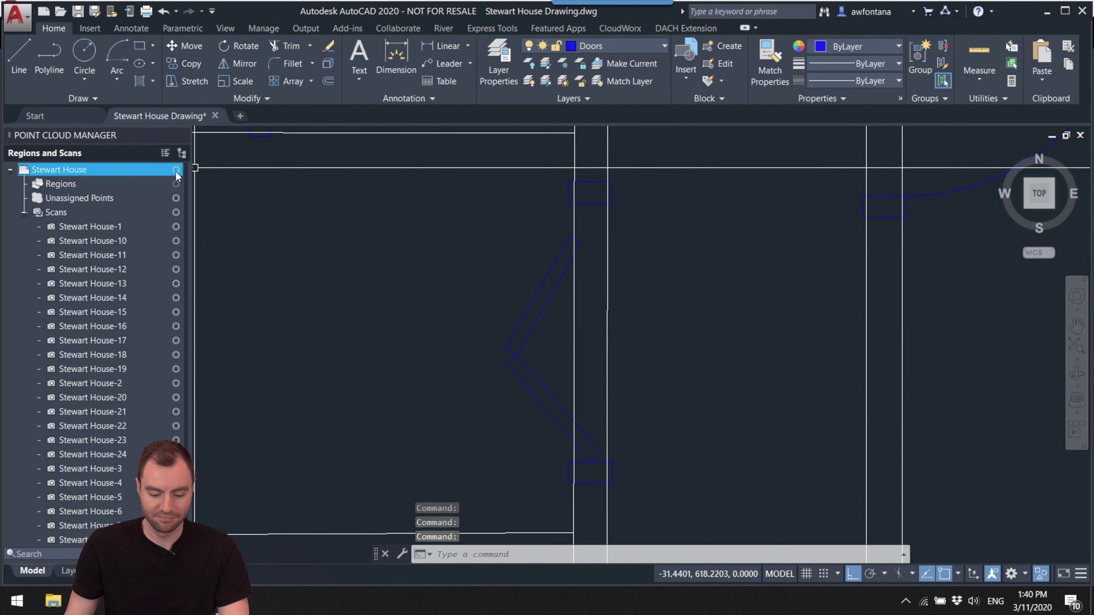
left_click(176, 170)
scroll(606, 425, "down", 5)
scroll(606, 425, "up", 4)
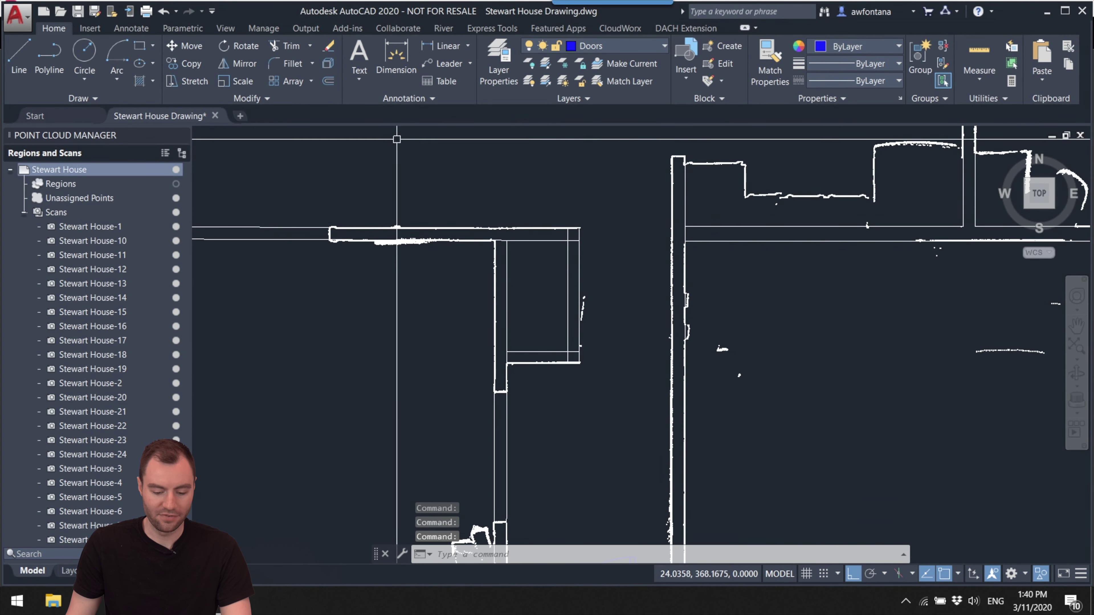
- Insert the 35-Inch Closet Door block inside the small closet beside the hallway wall
scroll(601, 337, "up", 3)
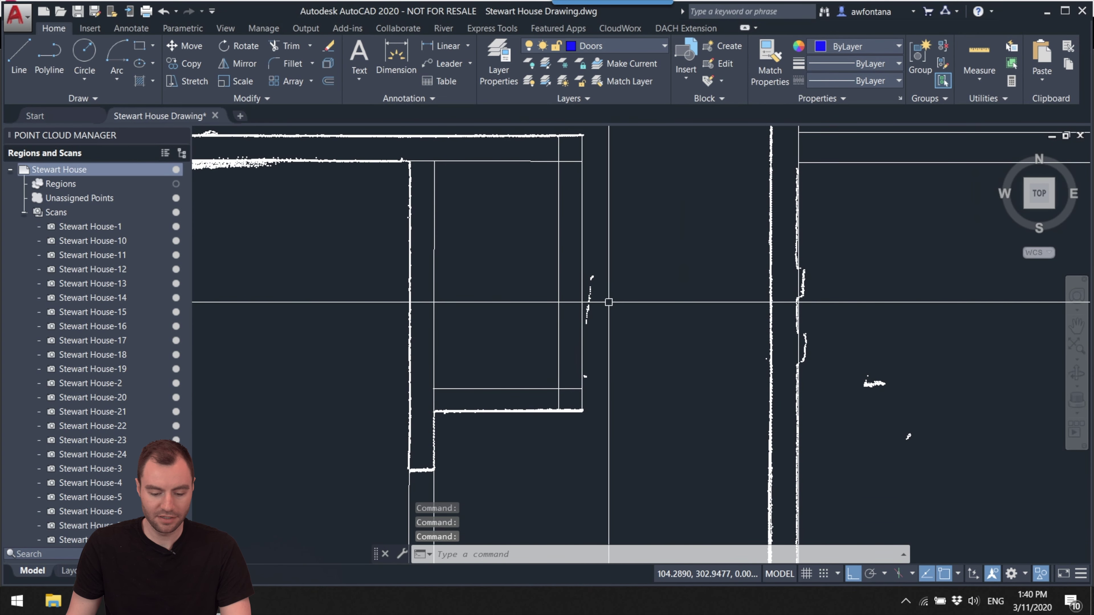
middle_click_drag(608, 303, 604, 319)
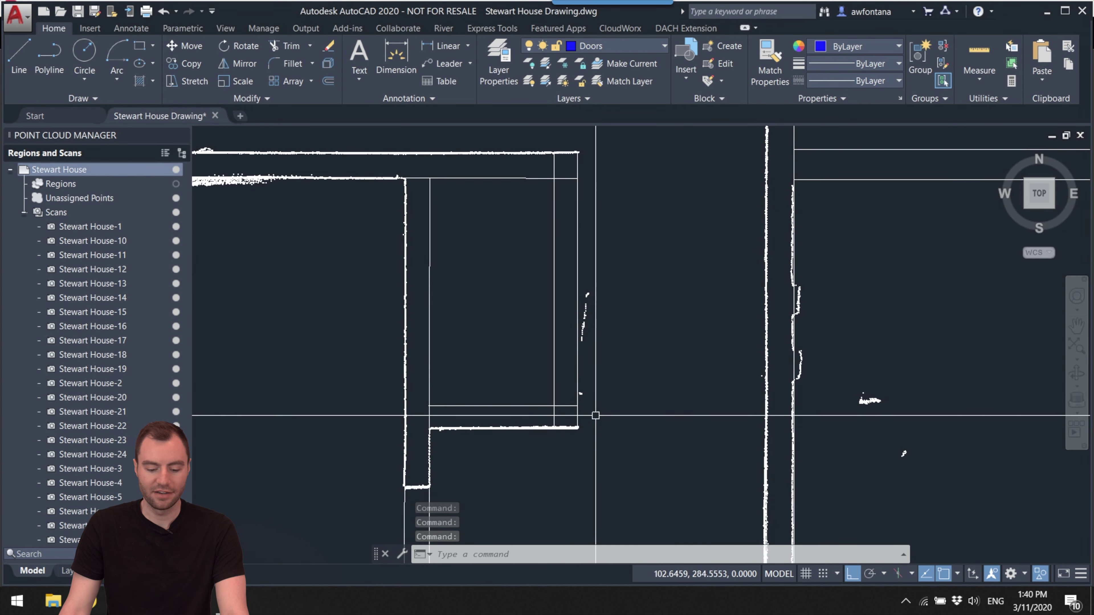
middle_click_drag(582, 230, 605, 263)
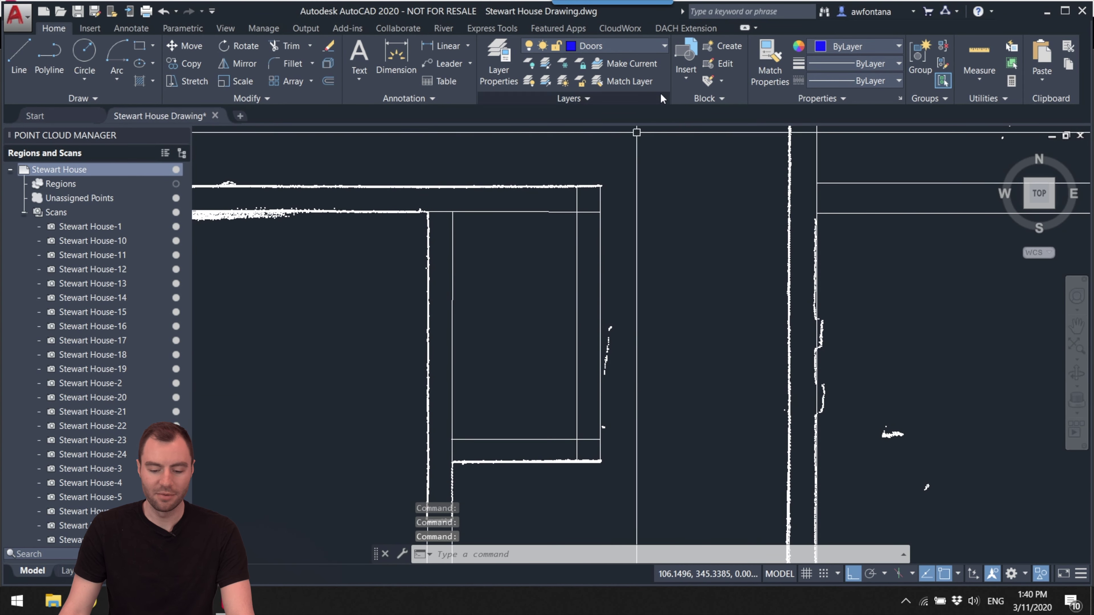
left_click(685, 74)
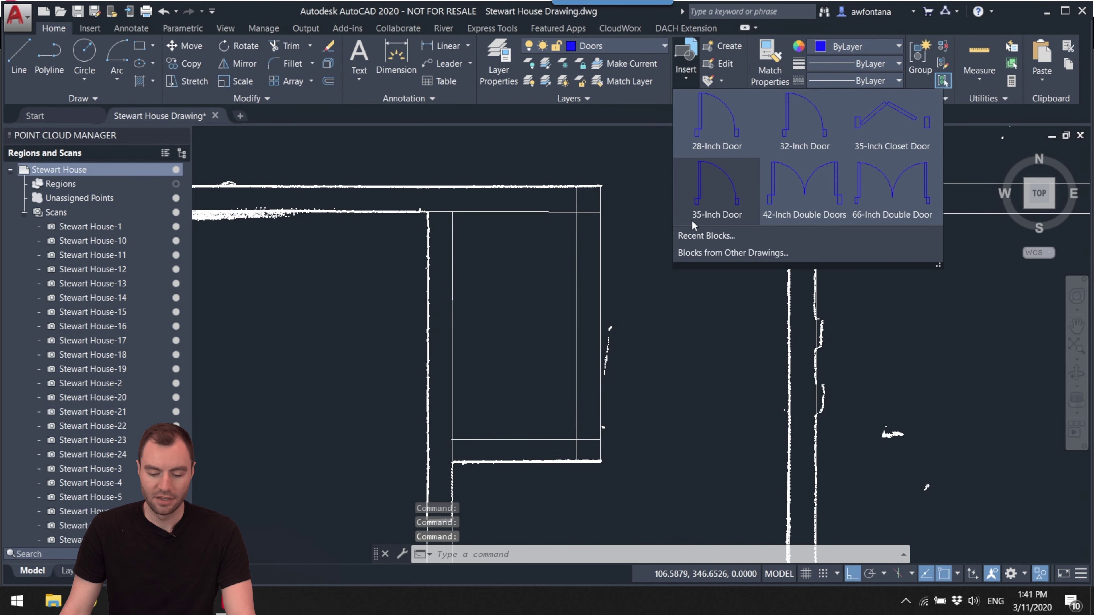
left_click(891, 121)
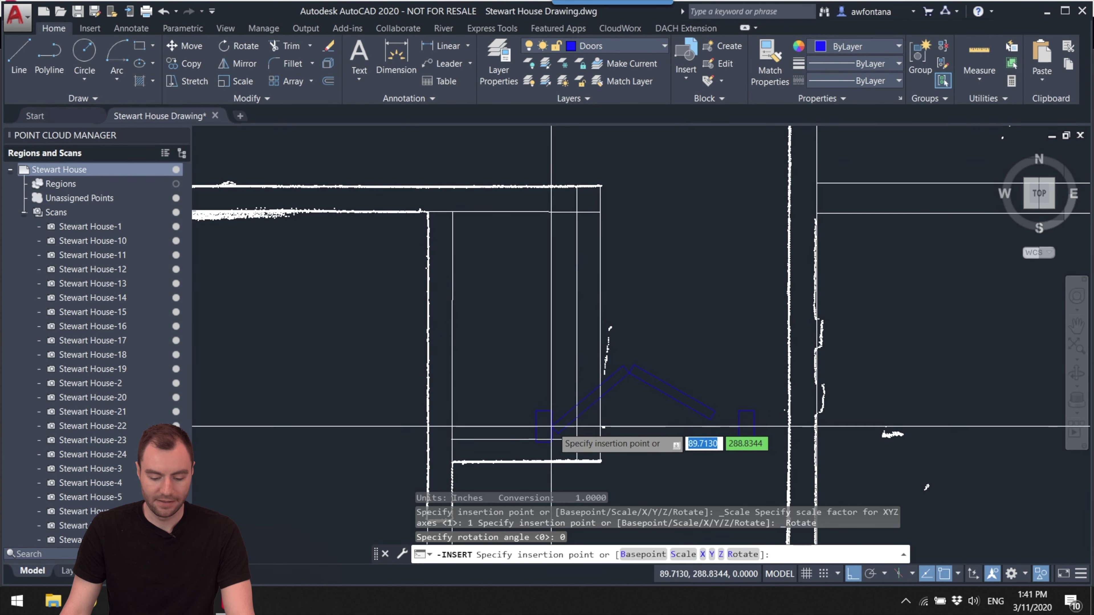
left_click(507, 366)
- Rotate the inserted closet door block 90 degrees clockwise about its insertion point so it runs vertically
left_click(522, 371)
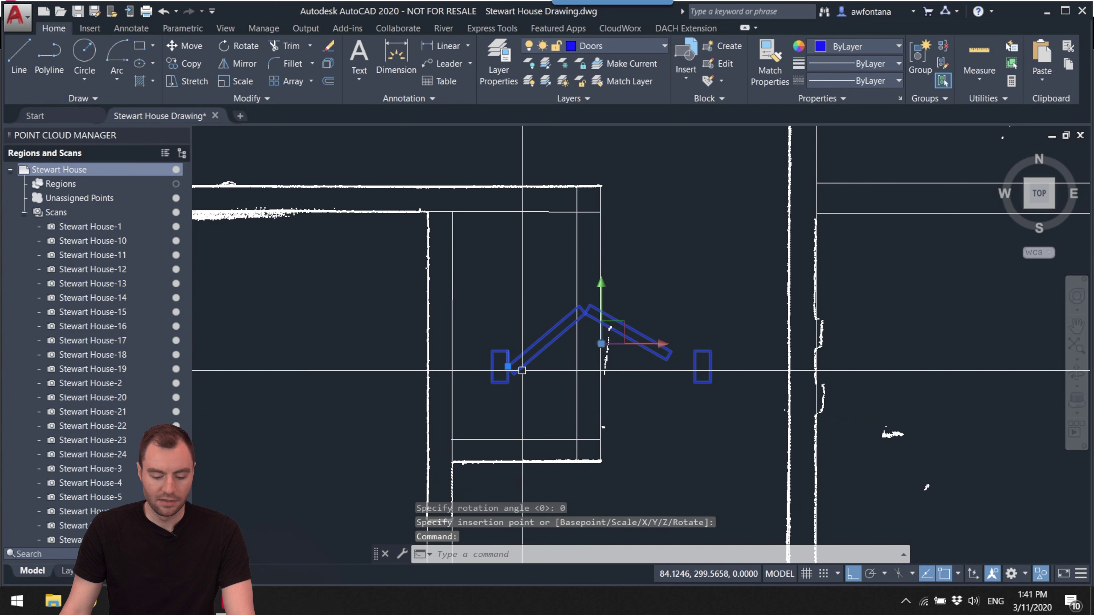
type("ro")
key("Return")
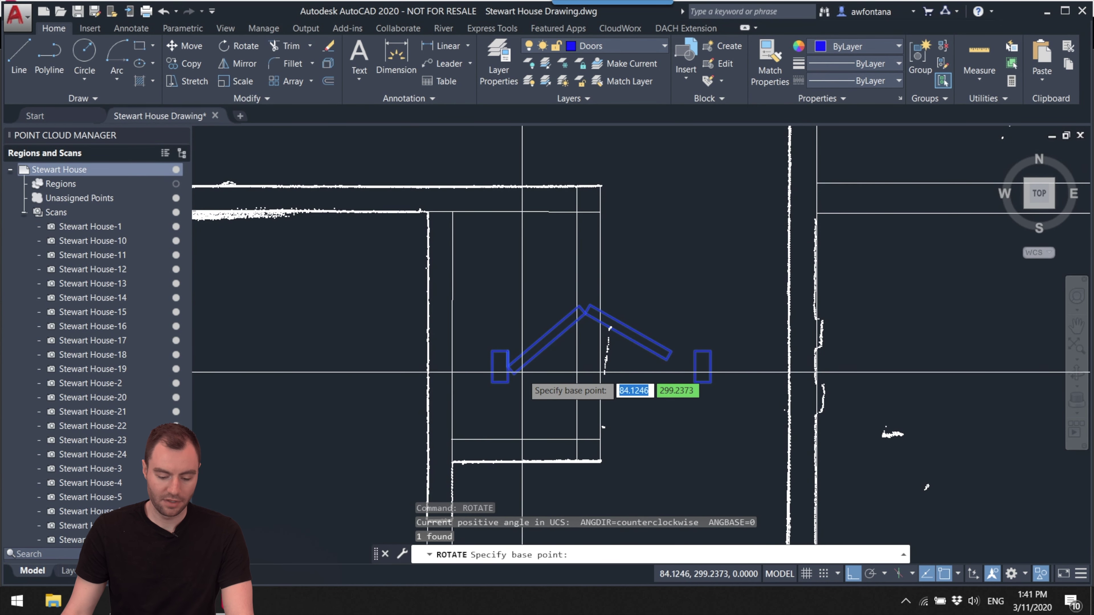
left_click(508, 367)
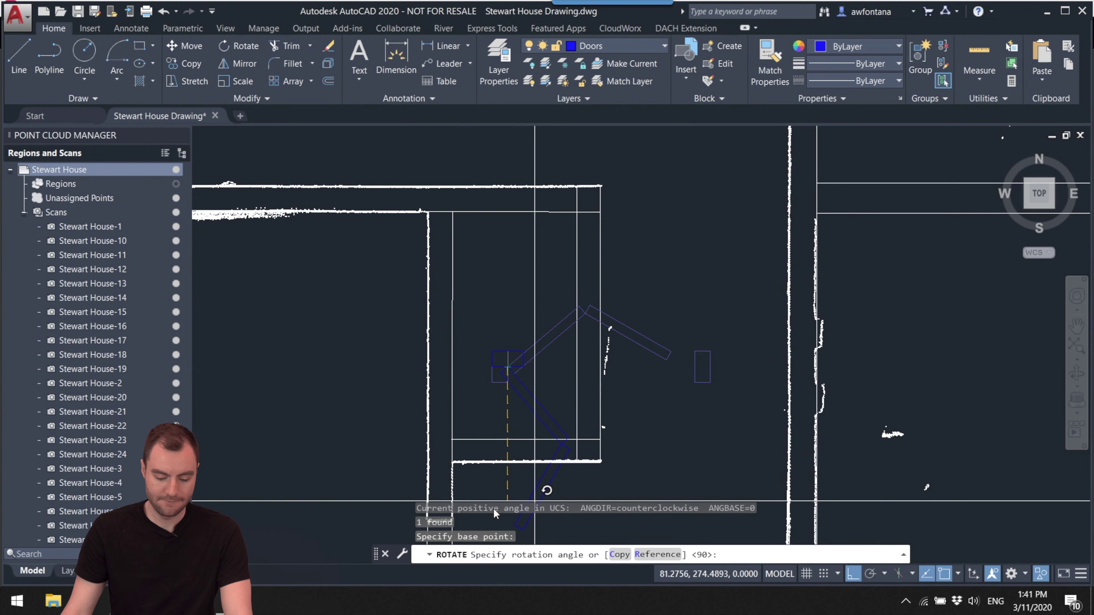
key("Escape")
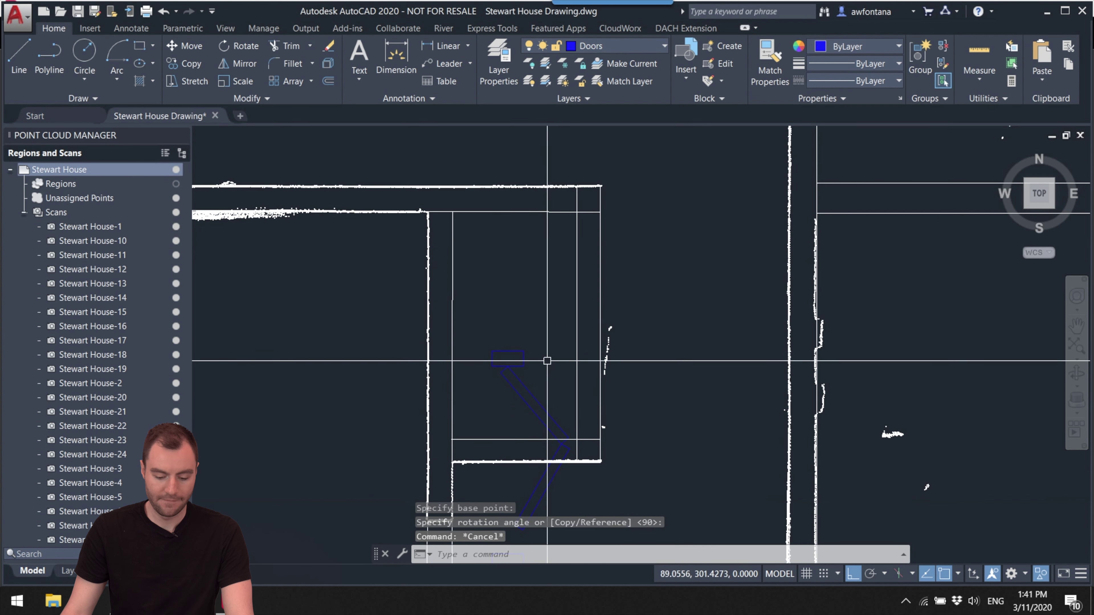
- Turn Ortho off and move the closet door block from its jamb's edge midpoint into the closet's right-hand wall opening
type("move")
key("Return")
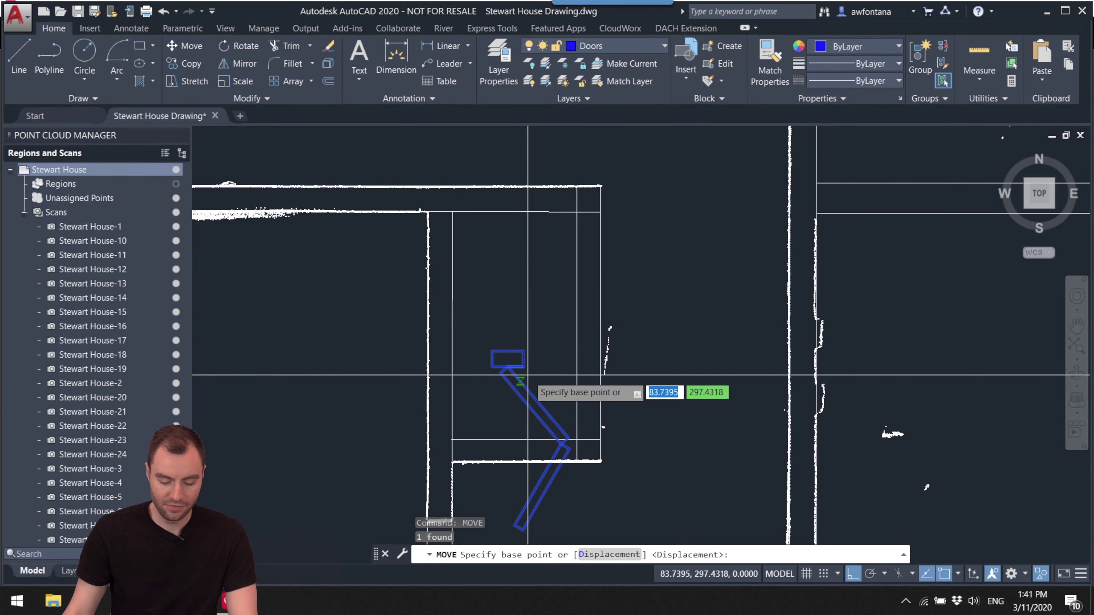
left_click(507, 367)
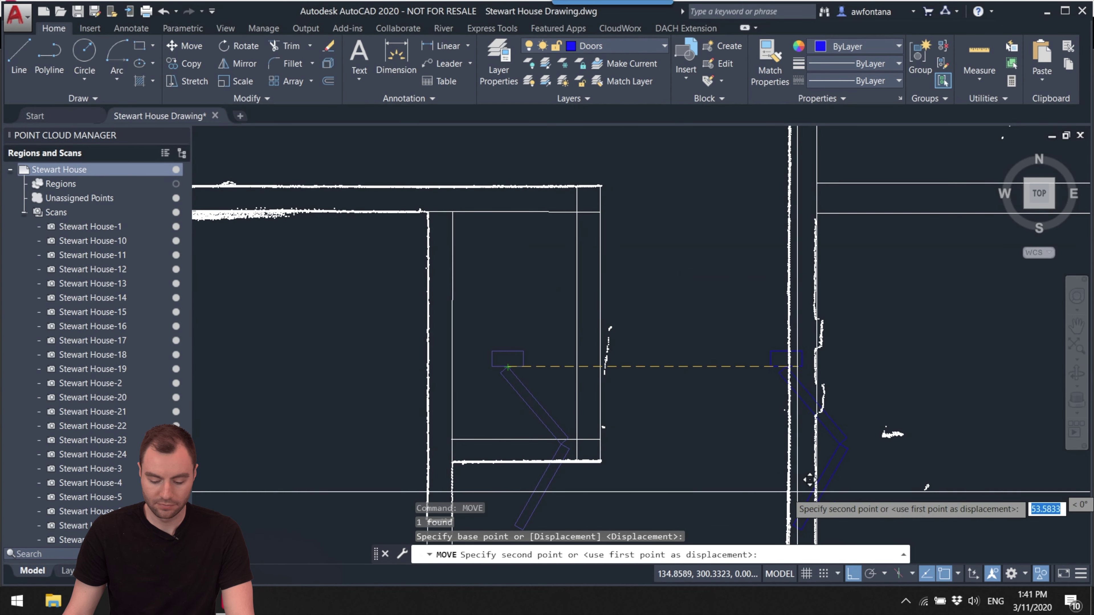
key("F8")
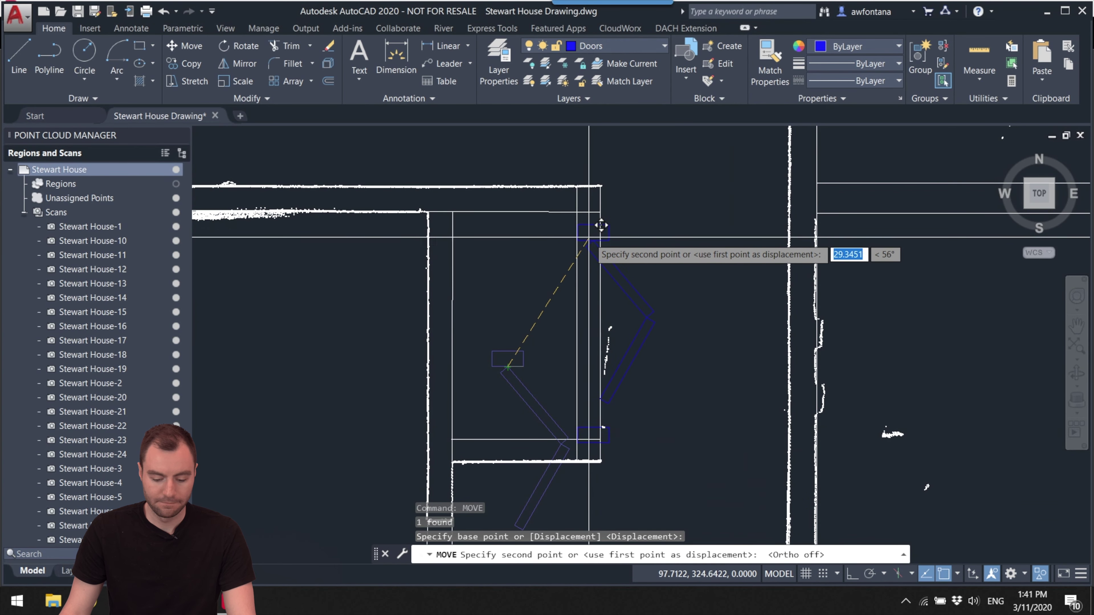
scroll(599, 218, "up", 3)
scroll(598, 215, "down", 2)
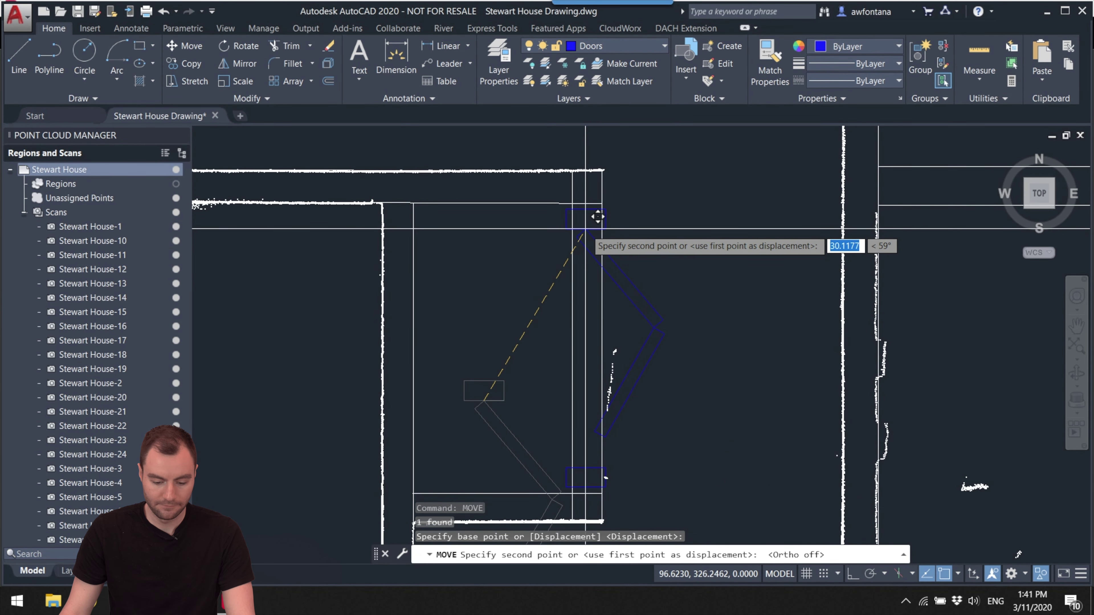
key("Escape")
scroll(603, 215, "down", 2)
mouse_move(623, 208)
middle_mouse_down()
mouse_move(655, 252)
mouse_move(698, 257)
middle_mouse_up()
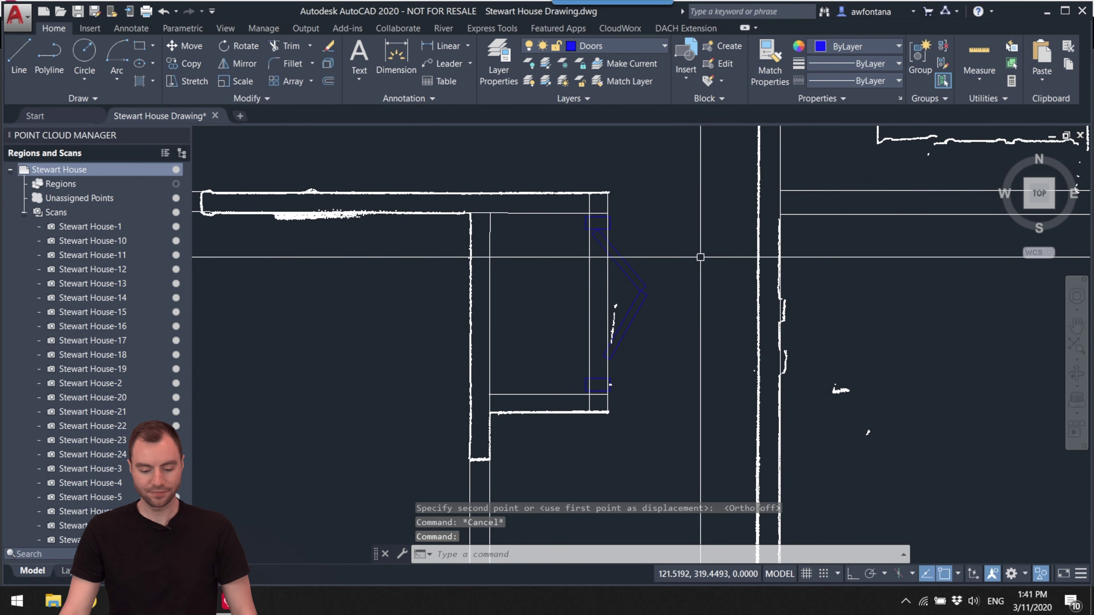
- Measure the distance across the garage door opening in the garage's lower wall, from jamb to jamb
scroll(691, 252, "down", 4)
scroll(691, 252, "up", 1)
middle_click_drag(691, 252, 580, 319)
middle_click_drag(579, 259, 574, 313)
scroll(582, 401, "down", 3)
scroll(574, 400, "up", 5)
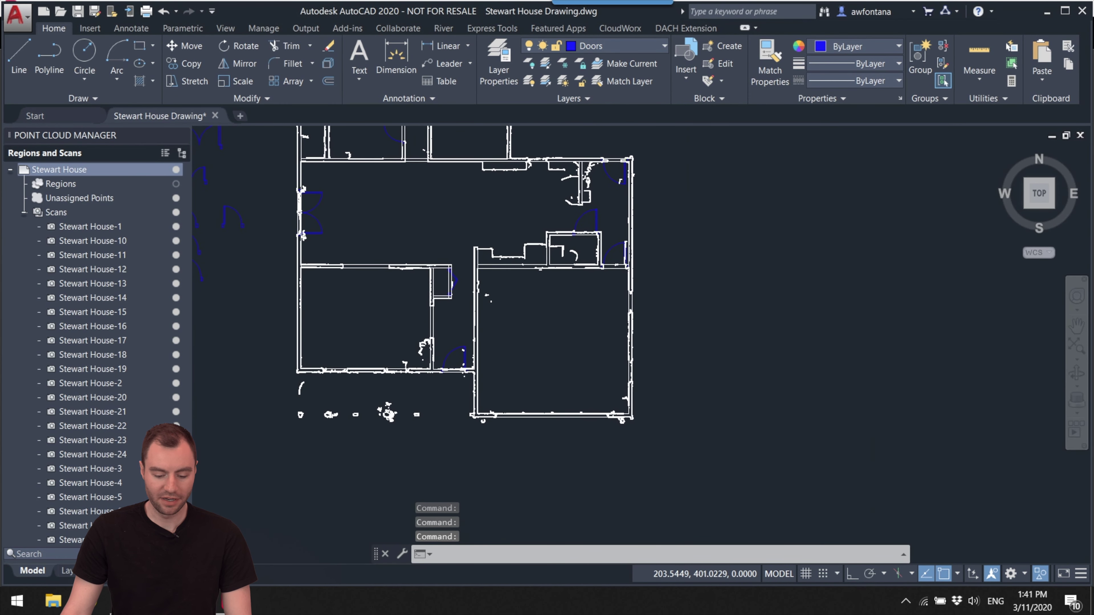
middle_click_drag(575, 399, 743, 296)
scroll(618, 308, "up", 2)
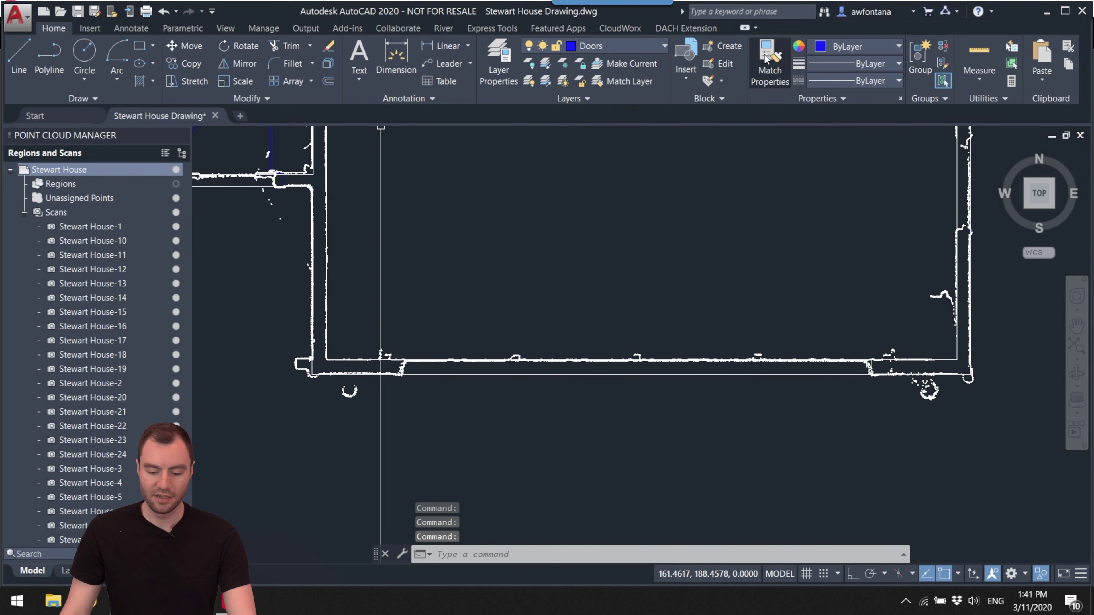
type("m")
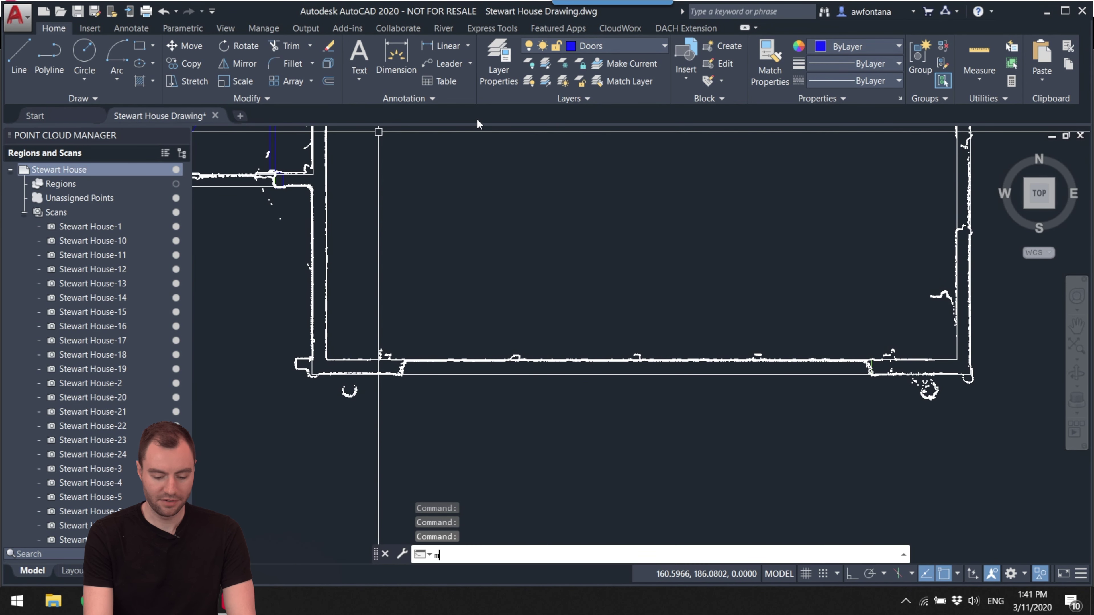
type("easuregeom")
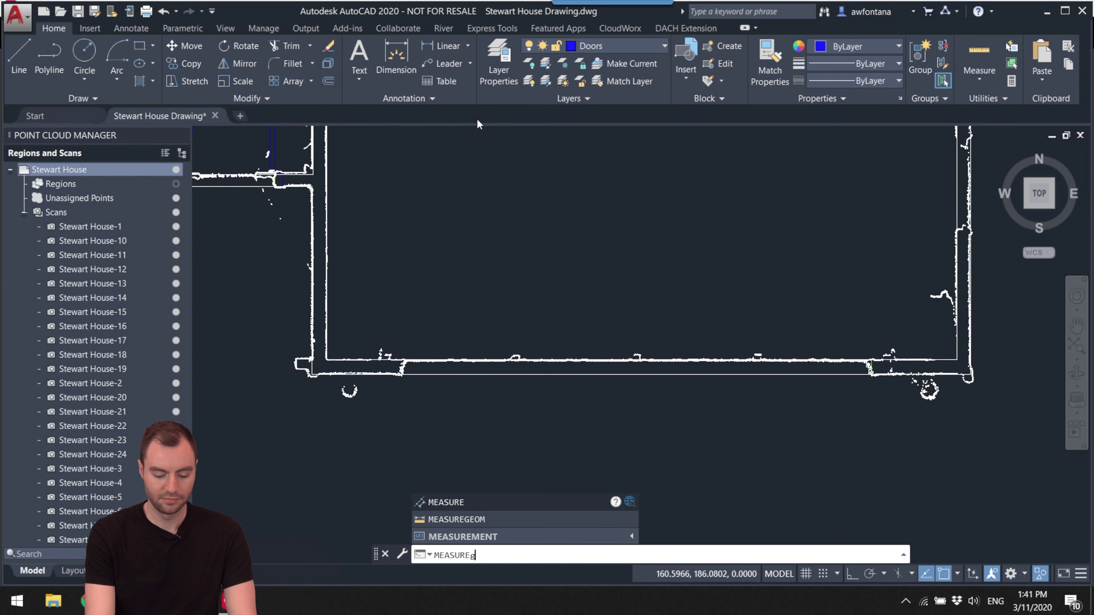
key("Return")
key("Down")
key("Return")
scroll(280, 392, "up", 5)
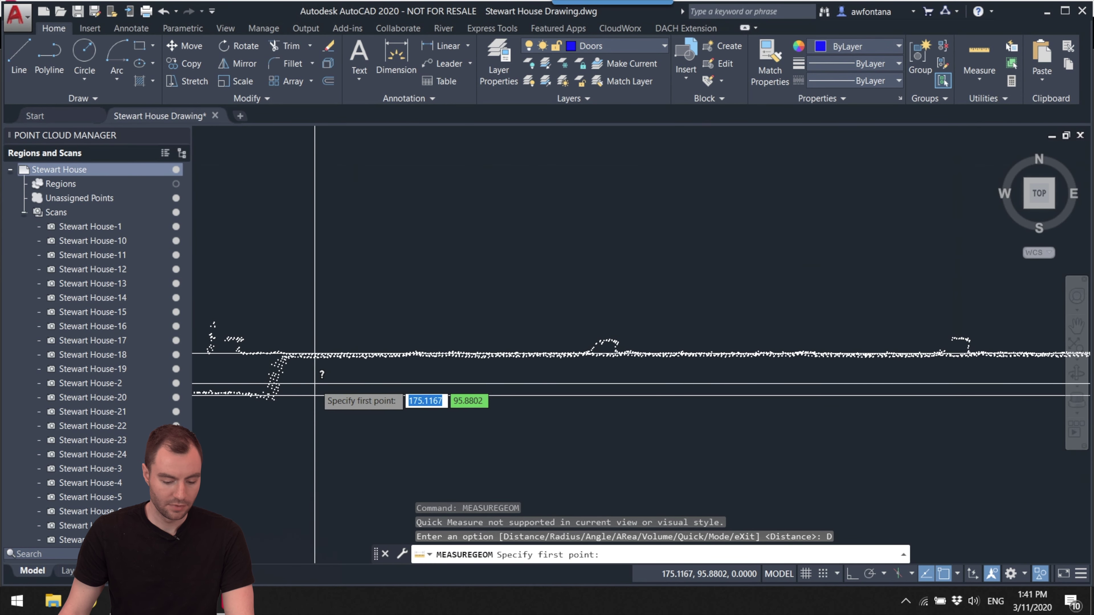
left_click(276, 394)
scroll(354, 371, "down", 3)
scroll(500, 379, "up", 4)
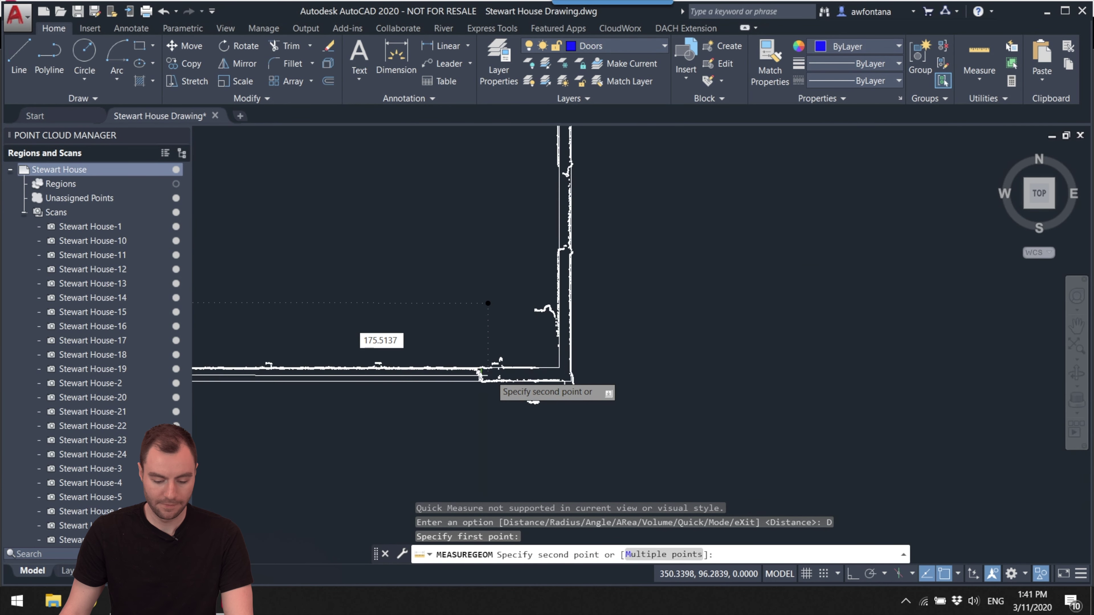
scroll(458, 377, "up", 3)
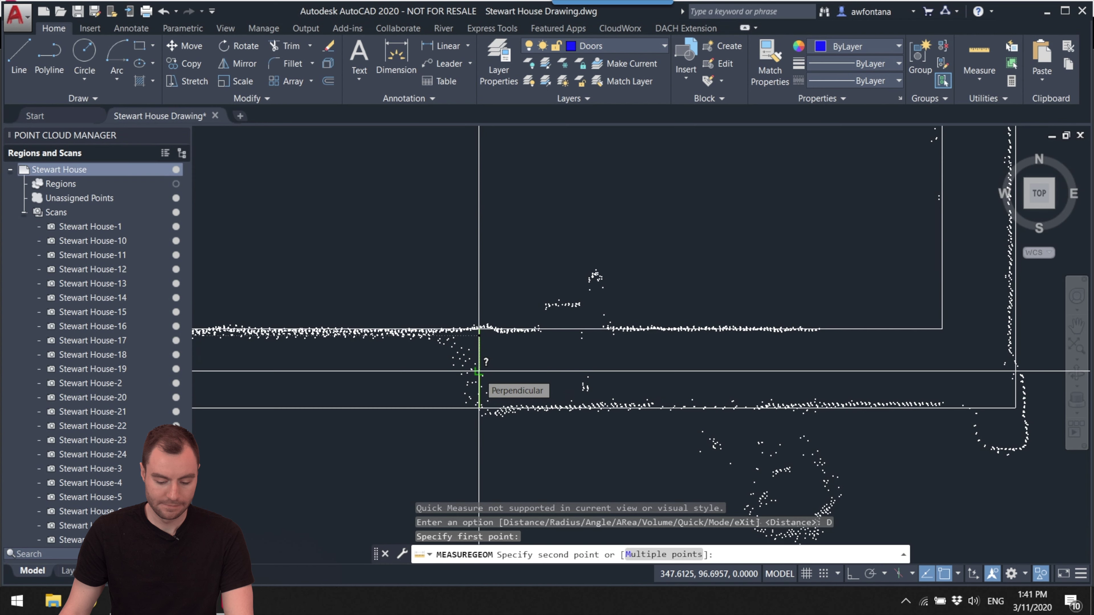
left_click(479, 371)
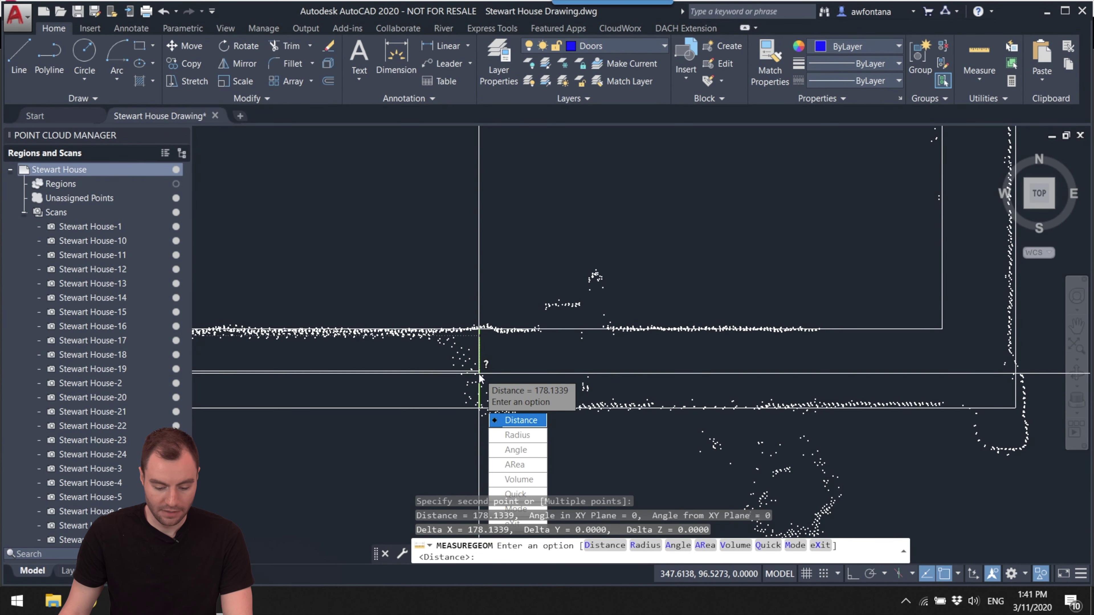
key("Escape")
- Copy the left jamb rectangle of the top single door in the left-hand column to empty space left of the house plan
scroll(477, 374, "down", 5)
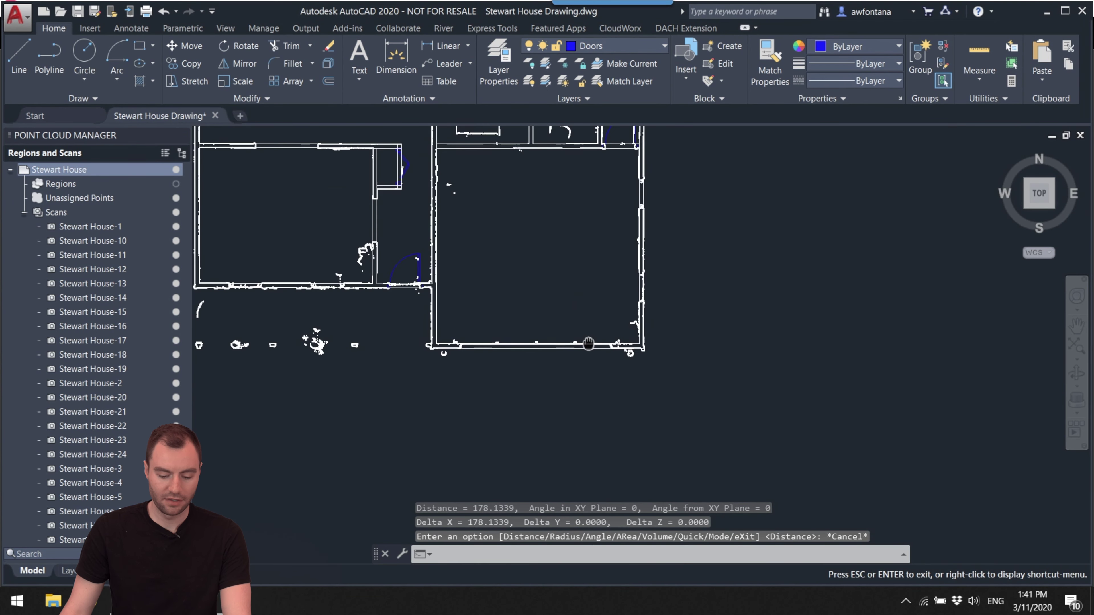
scroll(476, 373, "down", 3)
middle_click_drag(476, 372, 659, 280)
scroll(659, 281, "up", 3)
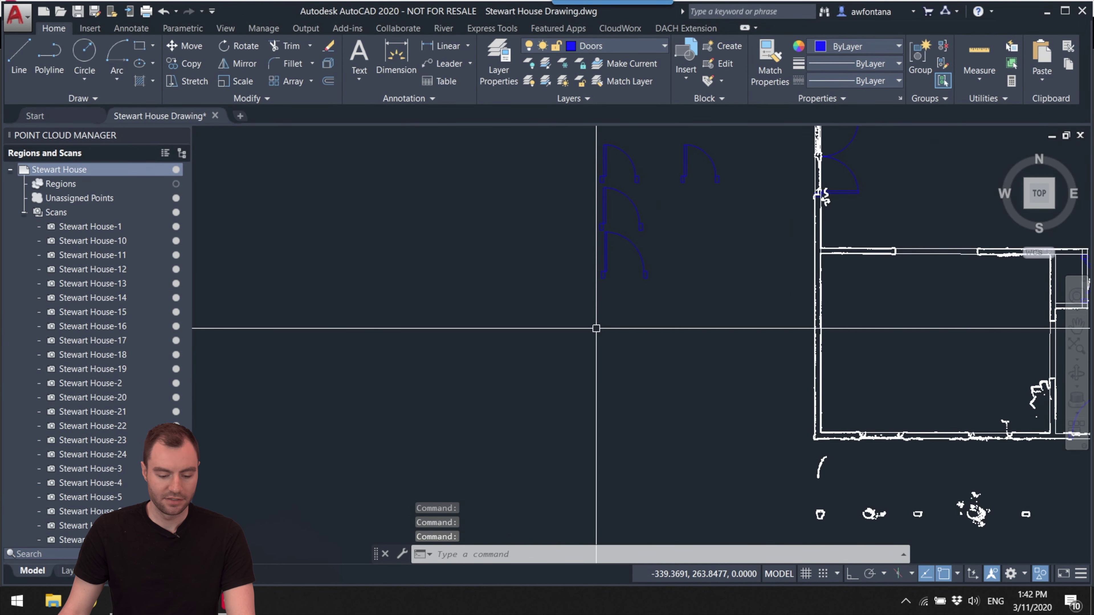
scroll(510, 208, "up", 3)
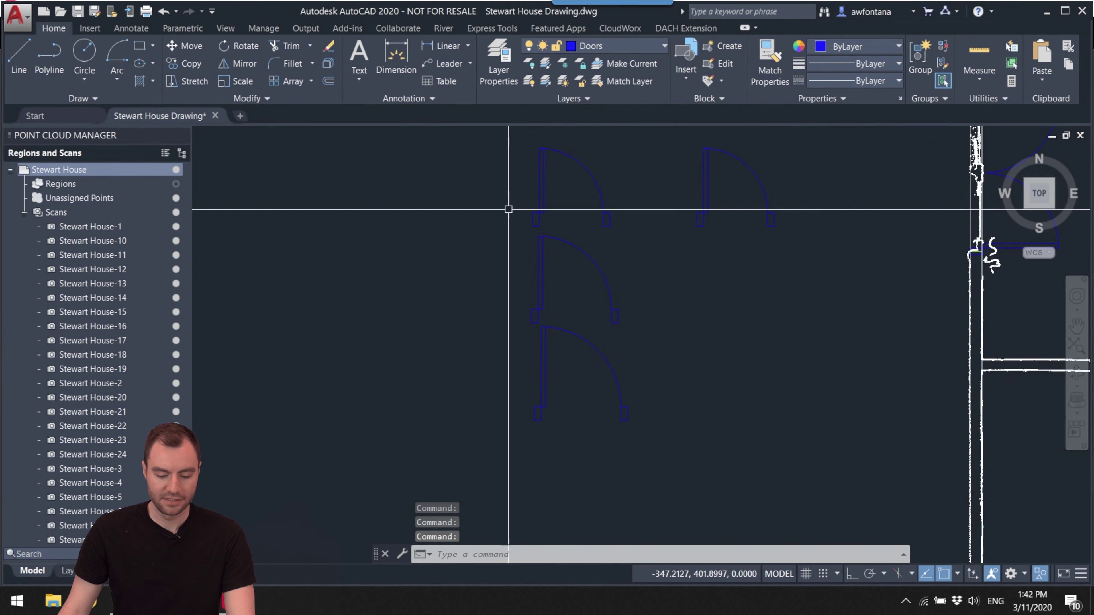
left_click(539, 325)
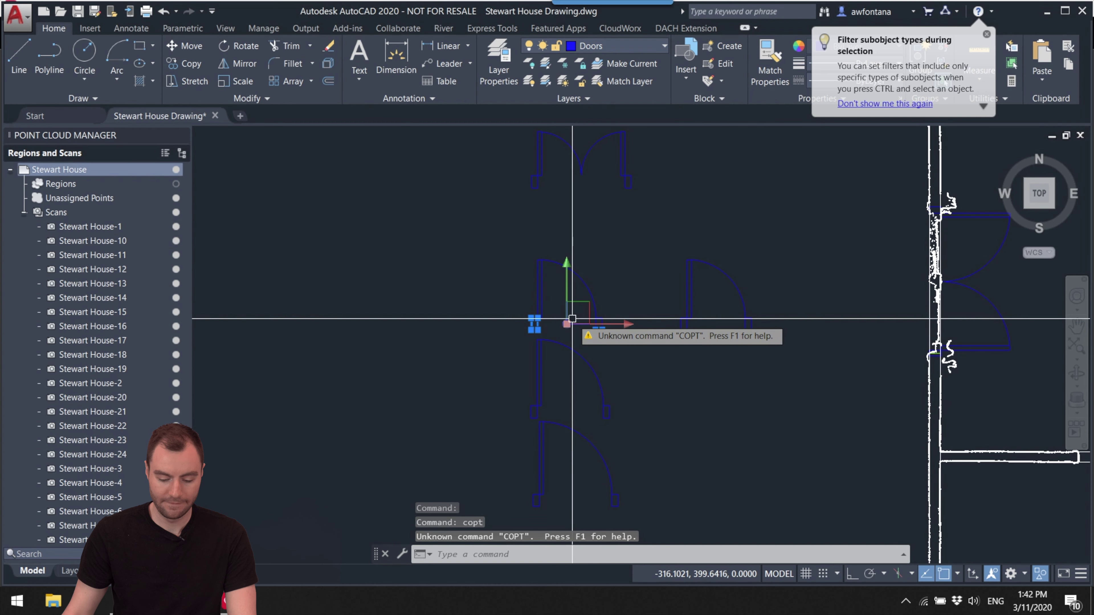
key("Escape")
left_click(536, 327)
mouse_move(538, 331)
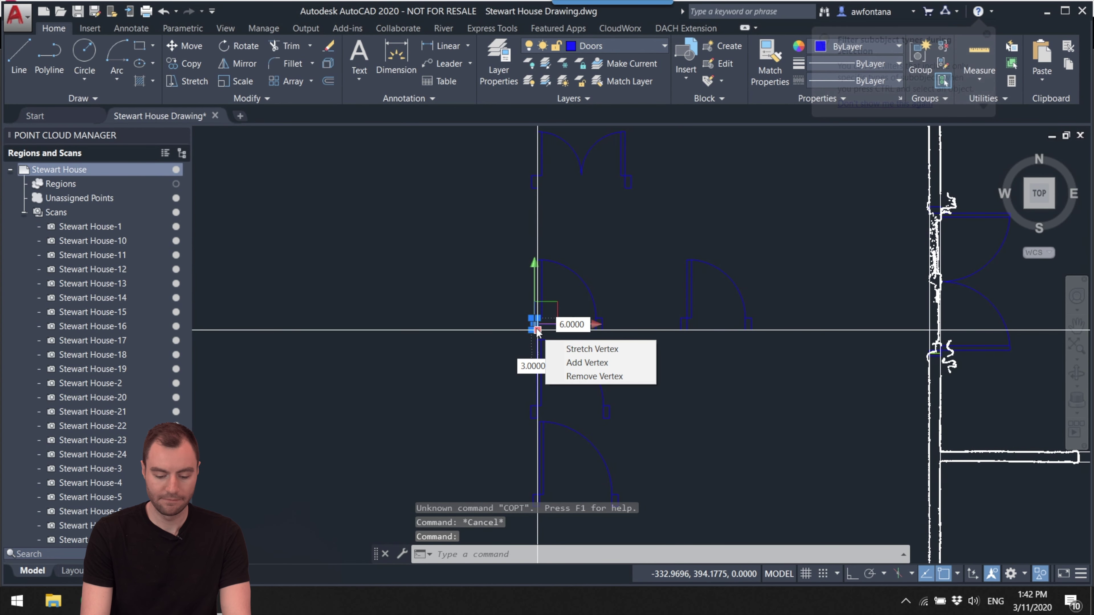
key("Return")
left_click(535, 330)
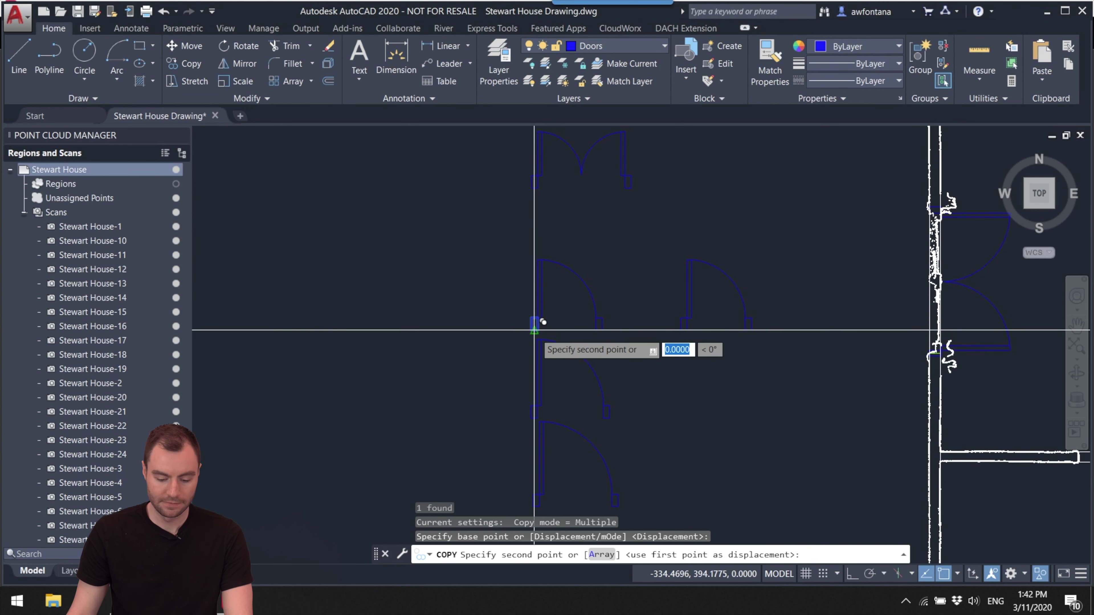
scroll(539, 324, "down", 4)
scroll(466, 388, "up", 5)
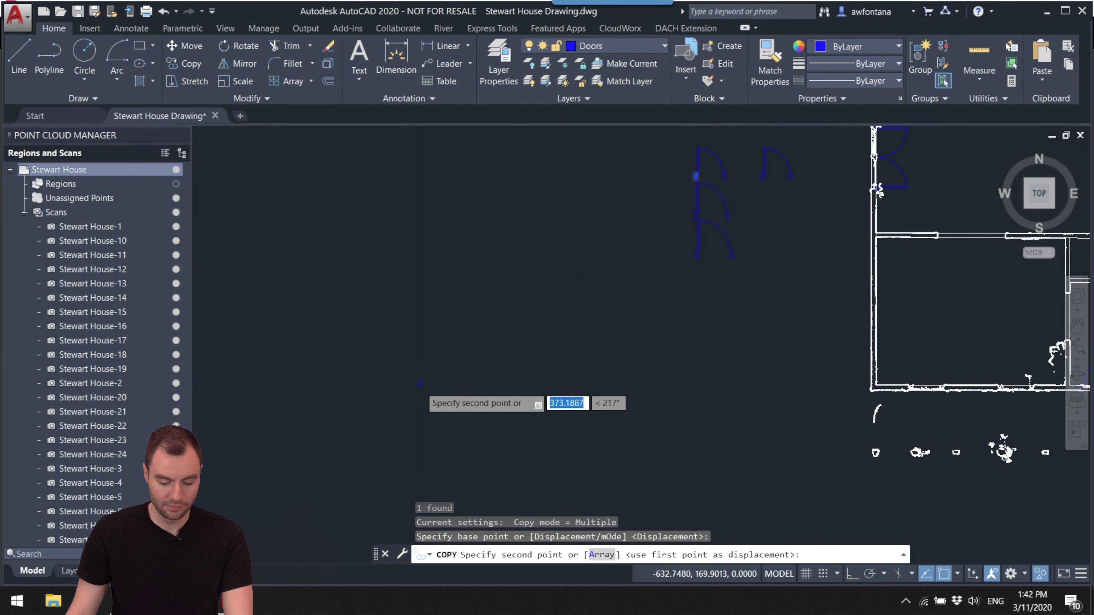
scroll(424, 384, "up", 3)
left_click(428, 381)
key("Escape")
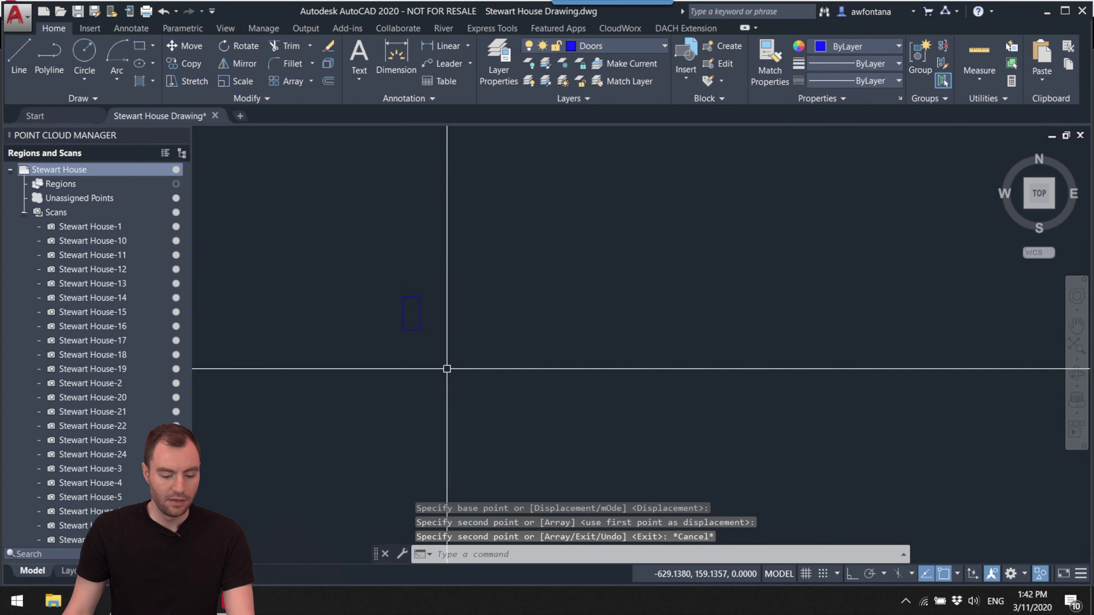
- Draw a rectangle 178 wide and 2 high just right of the copied jamb
left_click(156, 51)
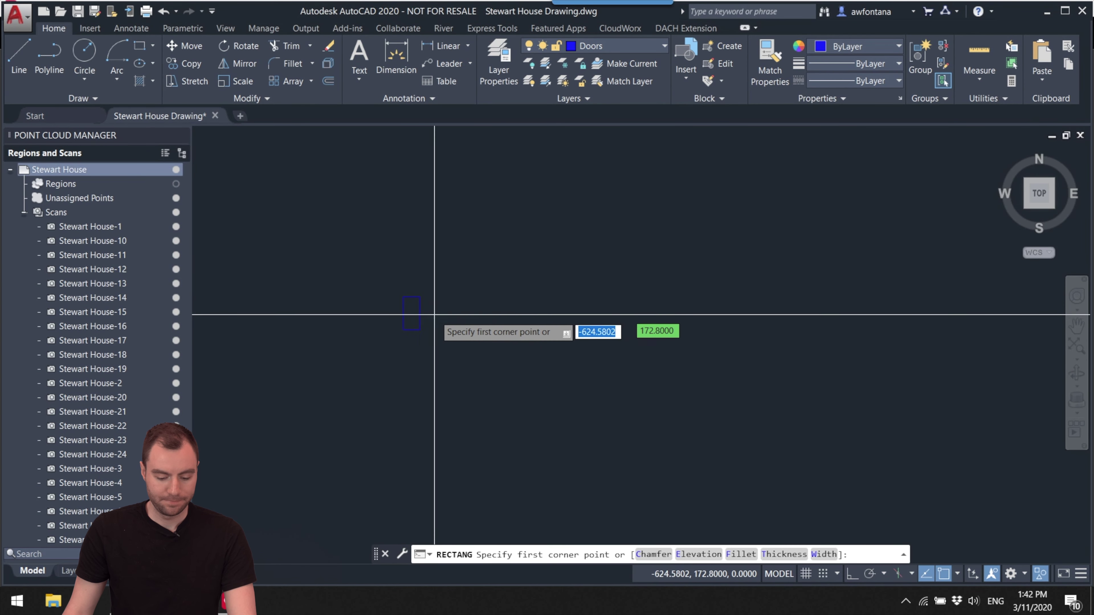
left_click(436, 336)
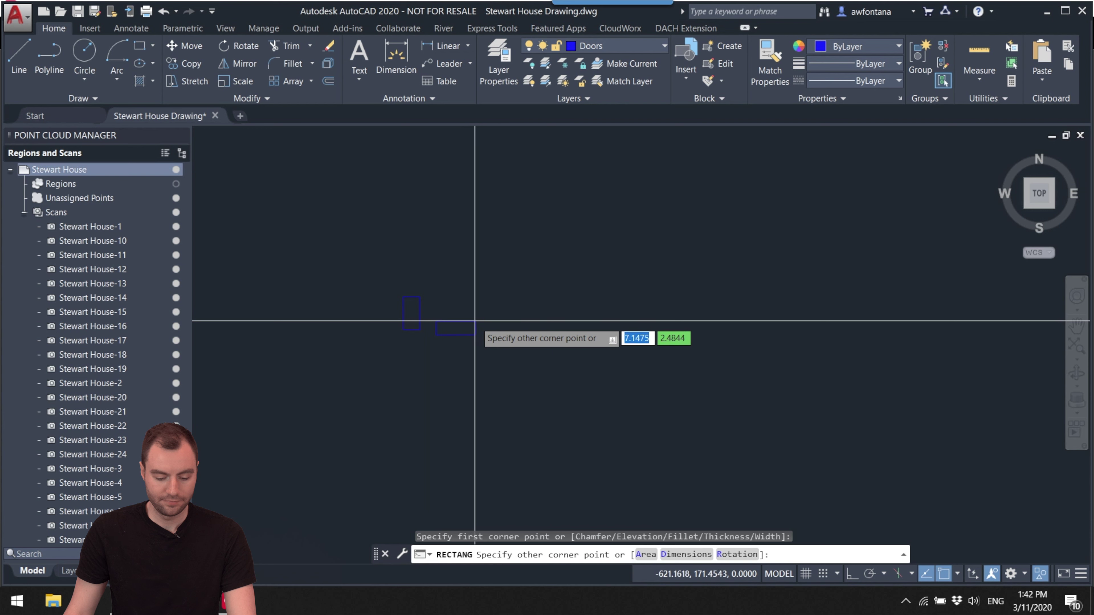
type("178")
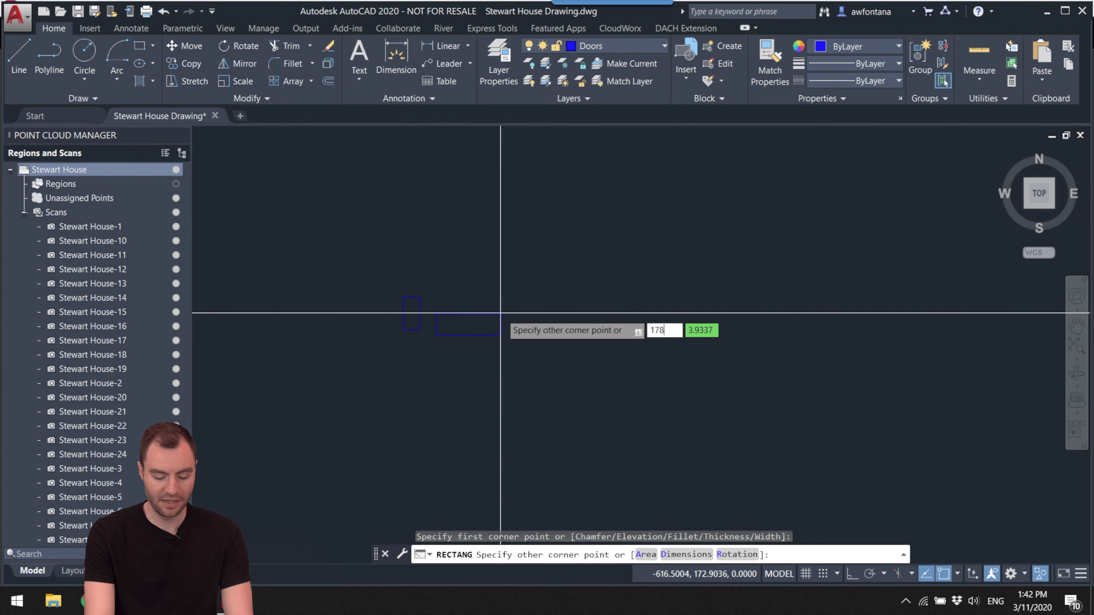
type(",2")
key("Return")
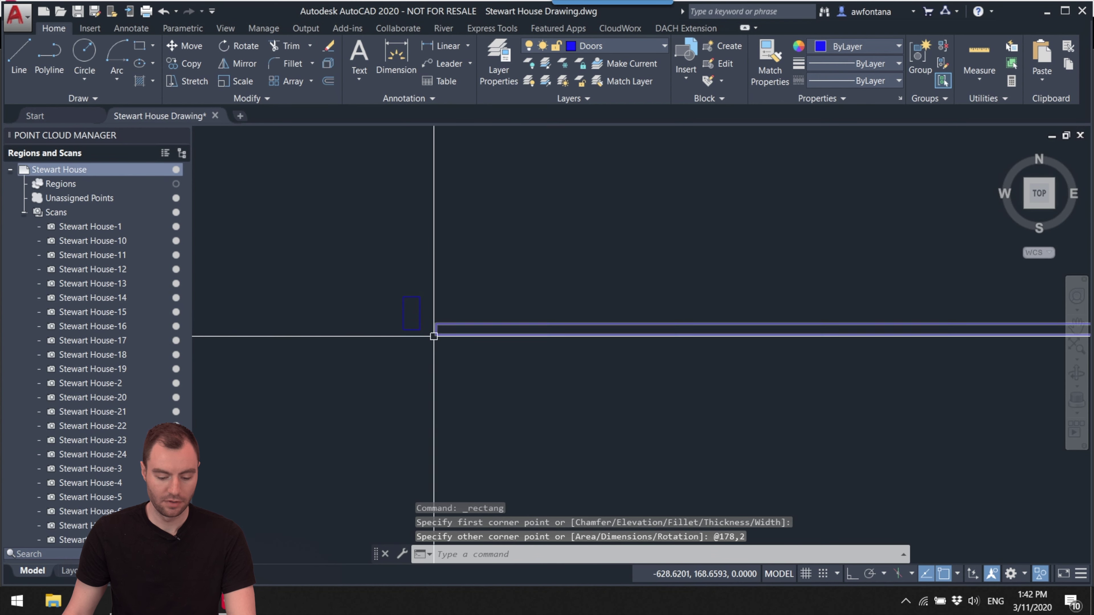
- Move the long 178 by 2 rectangle by its left edge's midpoint onto the midpoint of the copied jamb's right edge
scroll(434, 337, "up", 3)
left_click(447, 339)
type("move")
key("Return")
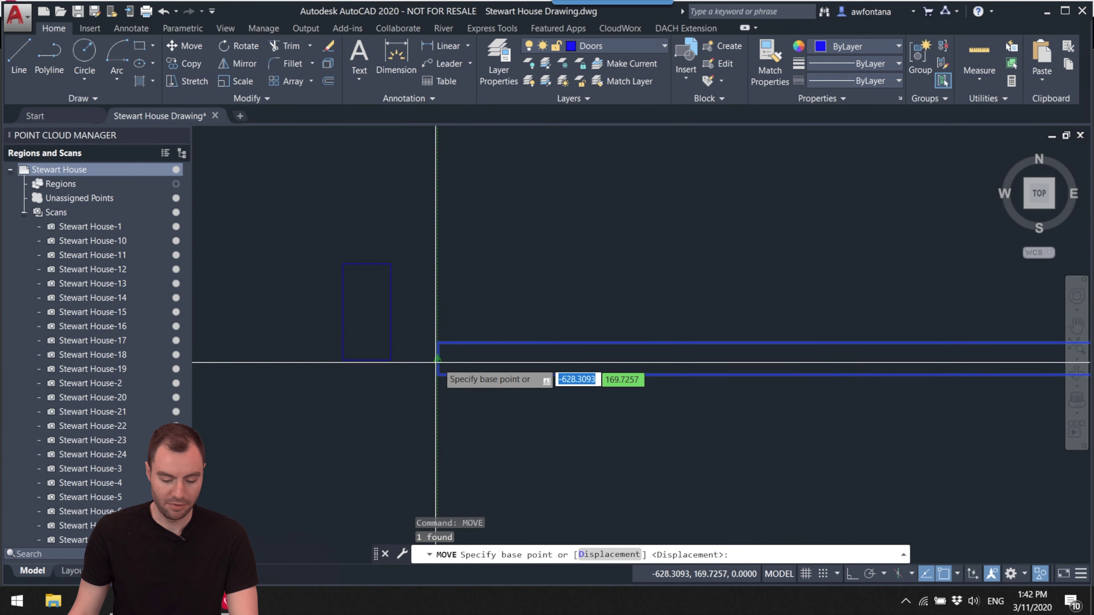
left_click(438, 358)
left_click(403, 300)
scroll(364, 306, "down", 3)
middle_click_drag(364, 305, 406, 303)
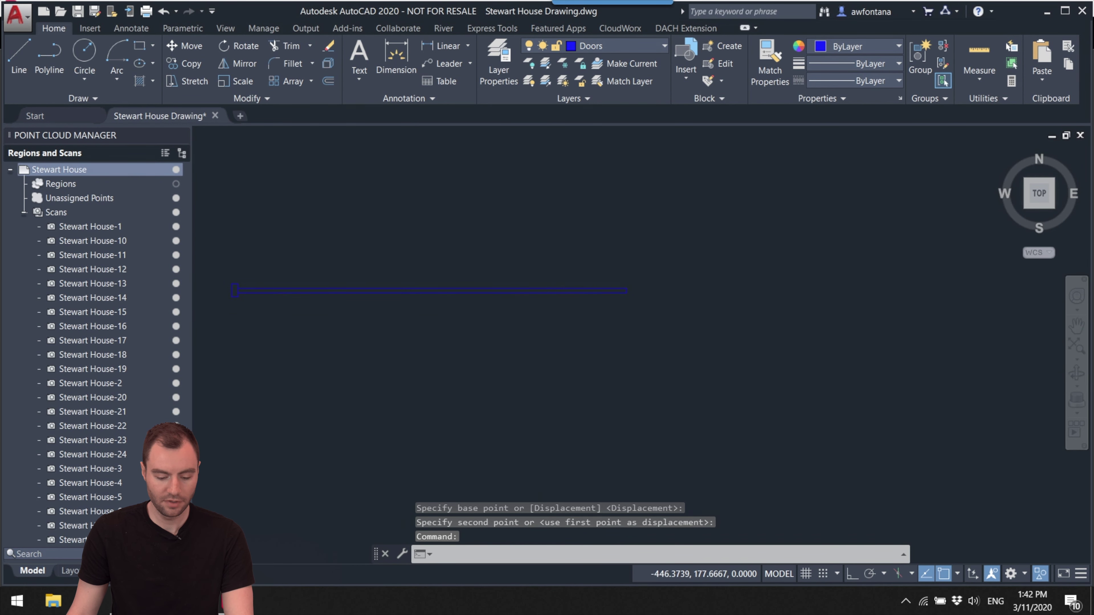
- Copy the jamb rectangle from the left end of the garage door panel to the midpoint of the panel's right end
scroll(239, 281, "up", 3)
left_click(234, 290)
scroll(244, 289, "up", 4)
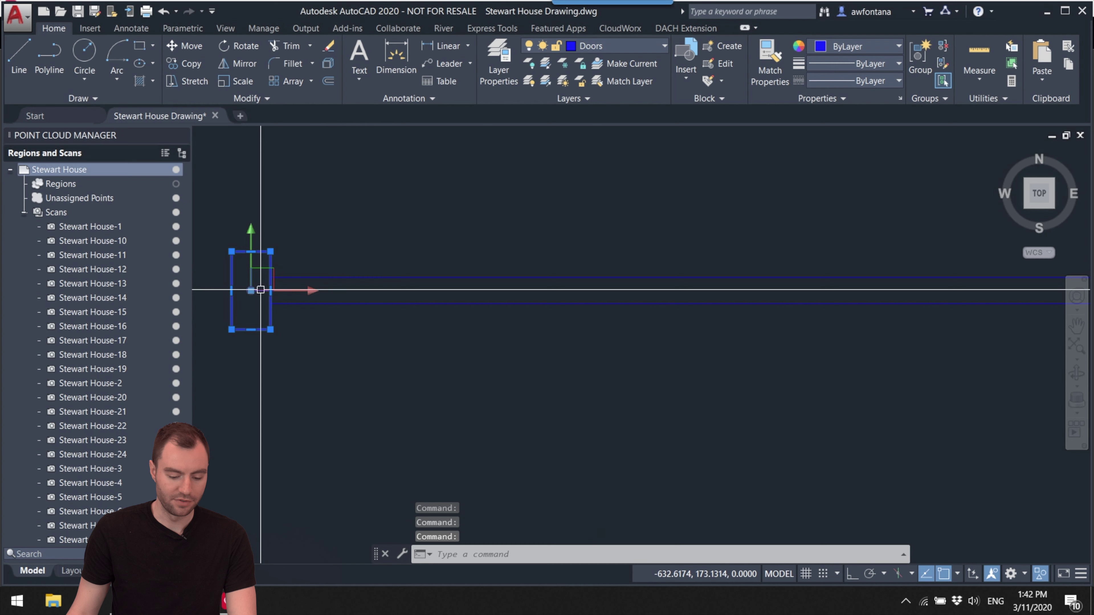
type("co")
key("Return")
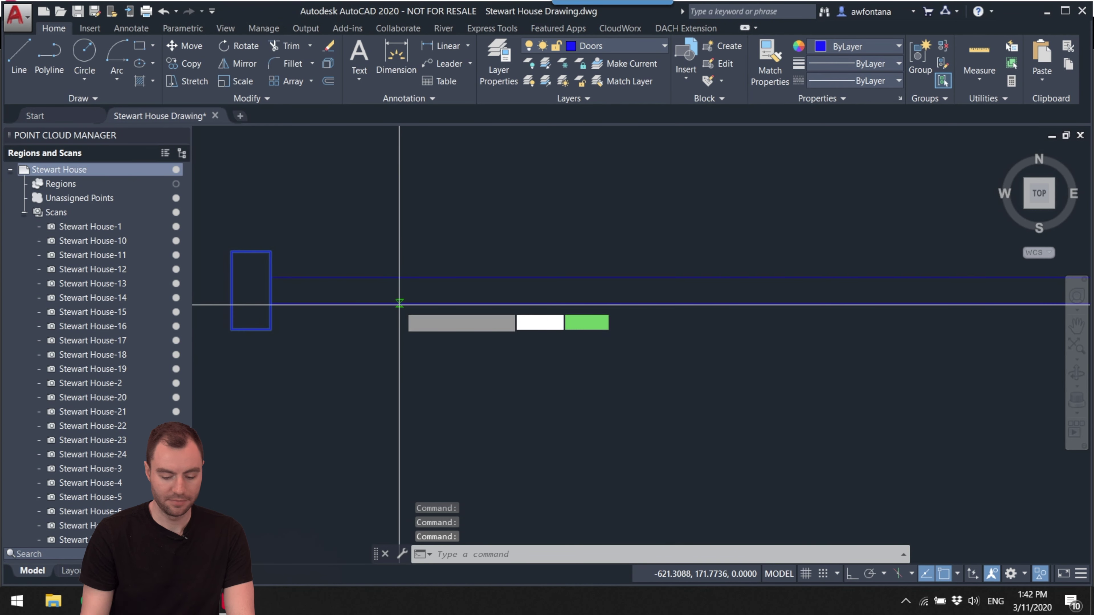
scroll(240, 281, "down", 3)
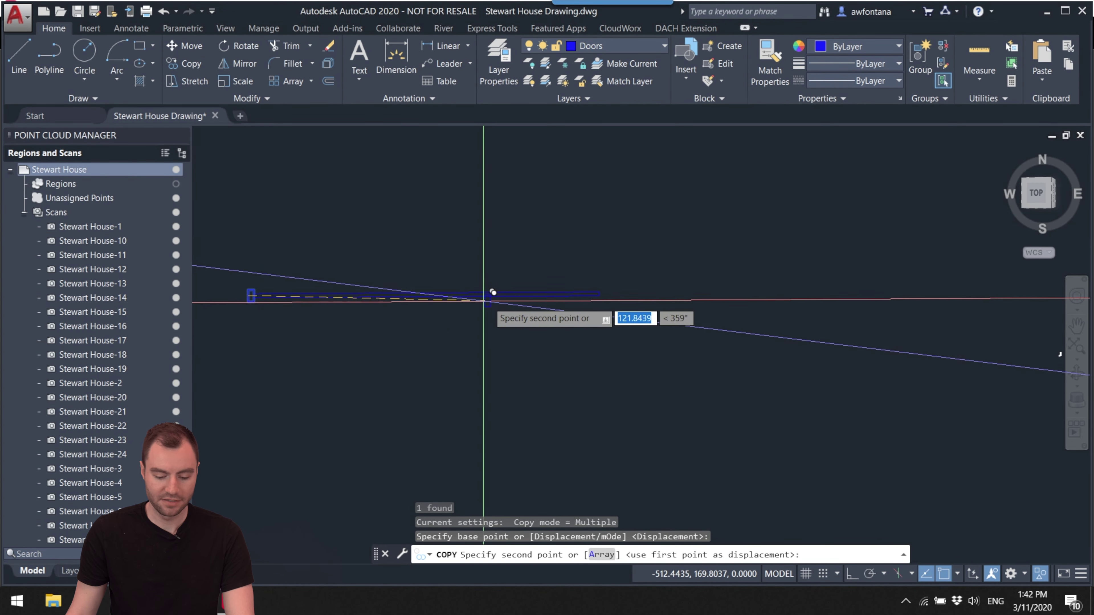
scroll(611, 315, "down", 3)
scroll(636, 329, "up", 6)
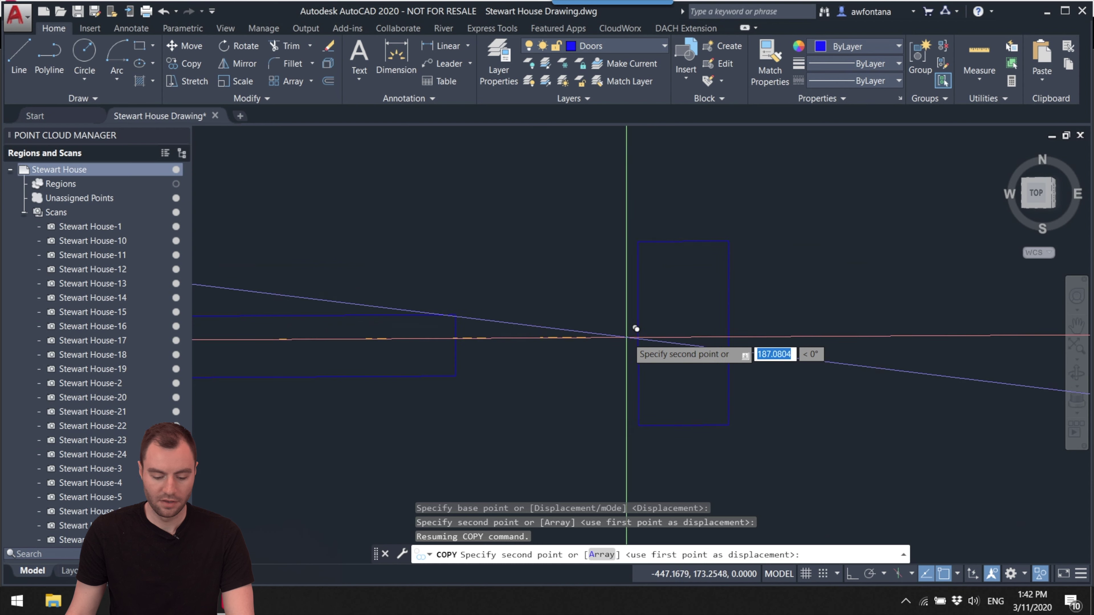
left_click(467, 340)
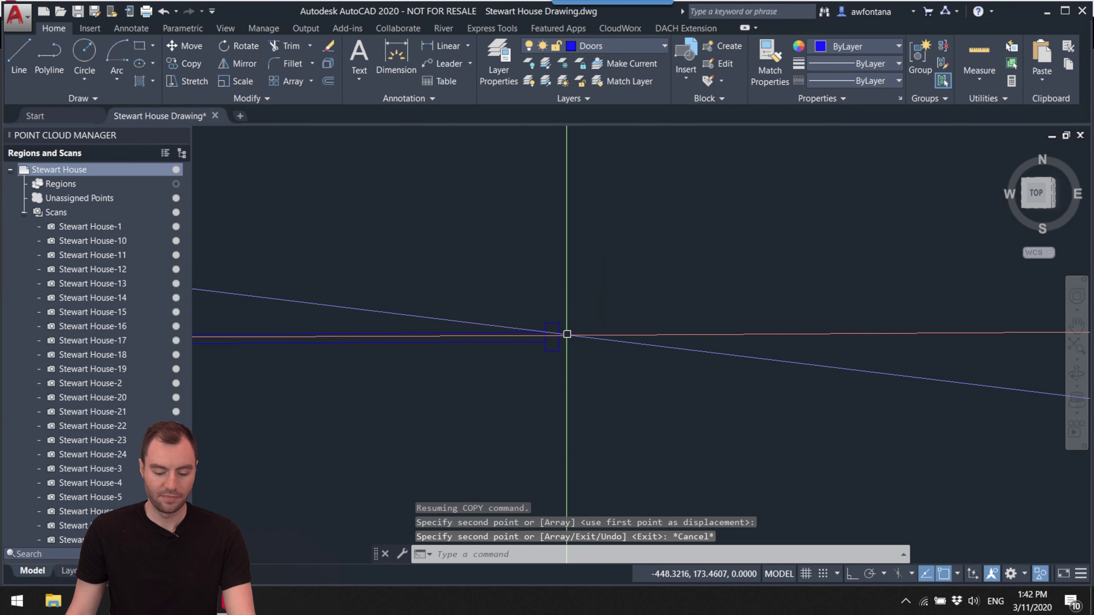
key("Escape")
scroll(611, 292, "up", 2)
middle_click_drag(611, 292, 634, 292)
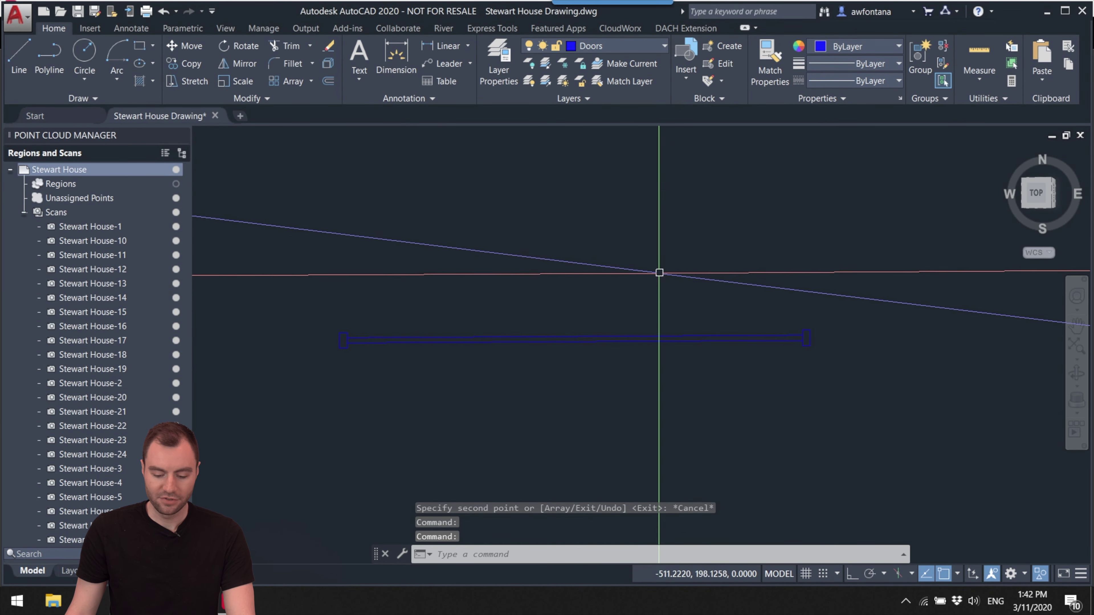
- Reset the drawing to the Top view and bring the garage door symbol into view with nothing selected
left_click(1039, 196)
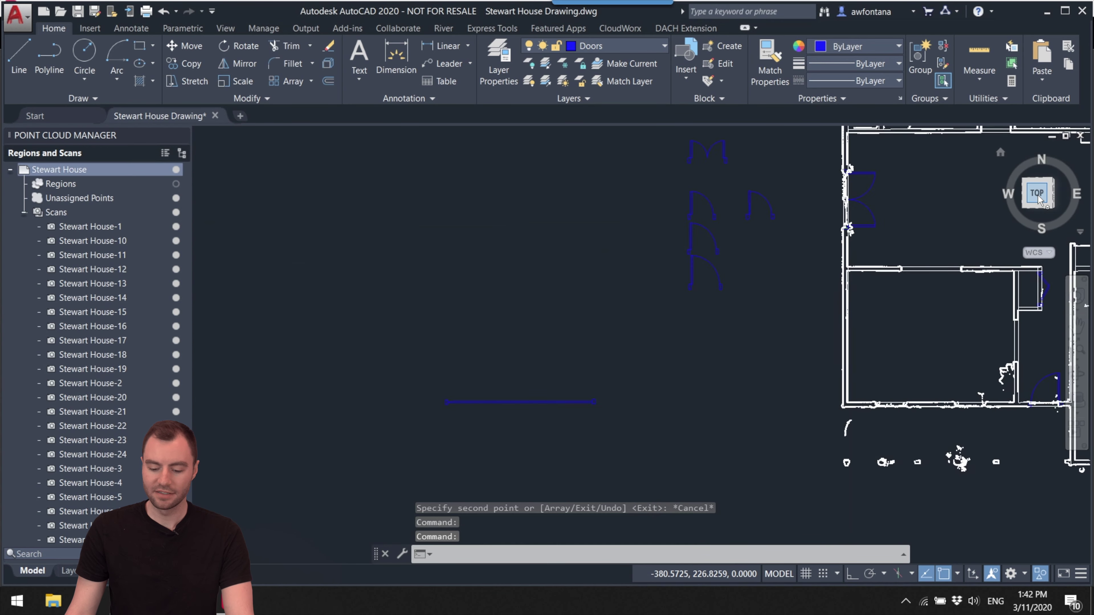
scroll(486, 416, "up", 5)
scroll(486, 416, "up", 2)
middle_click_drag(623, 332, 665, 328)
left_click(701, 393)
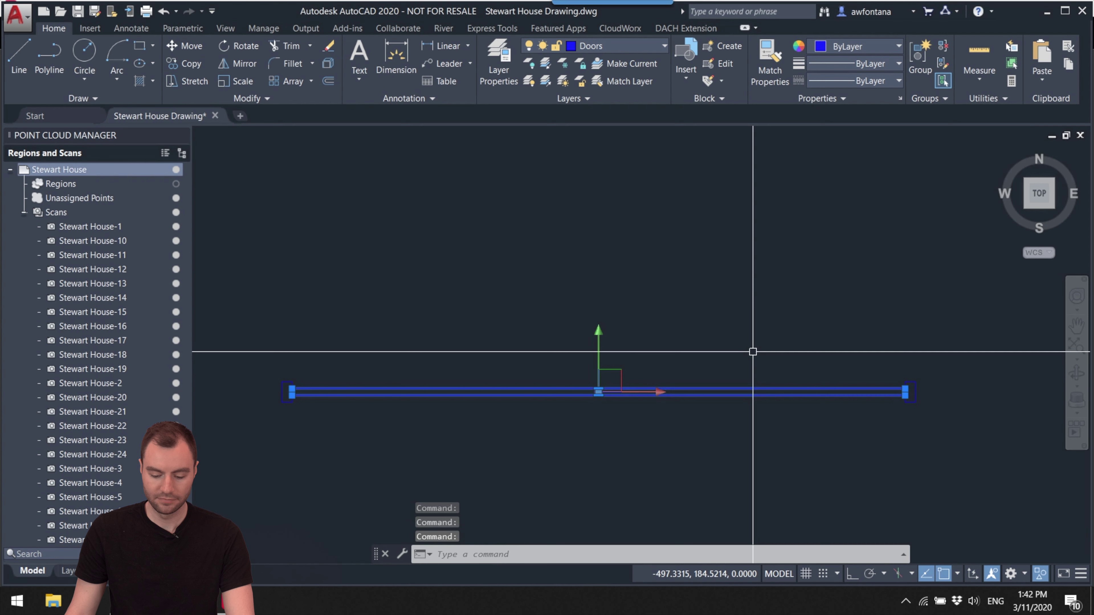
key("Escape")
- Copy the garage door panel and both jambs from the panel's right-end midpoint to the right jamb line's midpoint in the garage's lower wall opening
mouse_move(911, 285)
left_mouse_down()
mouse_move(908, 459)
mouse_move(227, 478)
mouse_move(194, 391)
mouse_move(332, 318)
left_mouse_up()
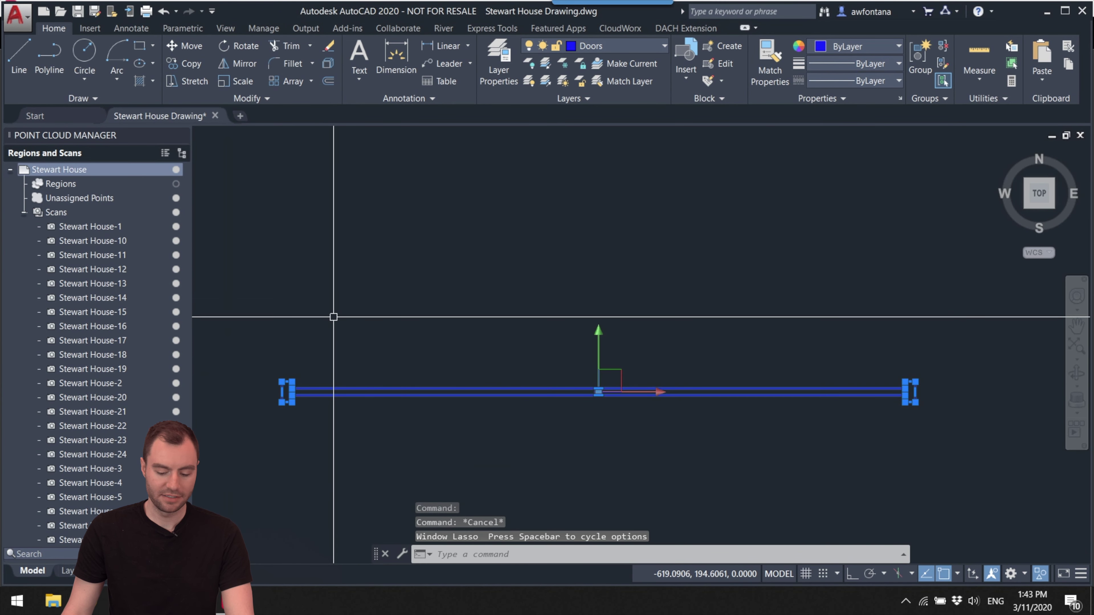
scroll(374, 288, "down", 2)
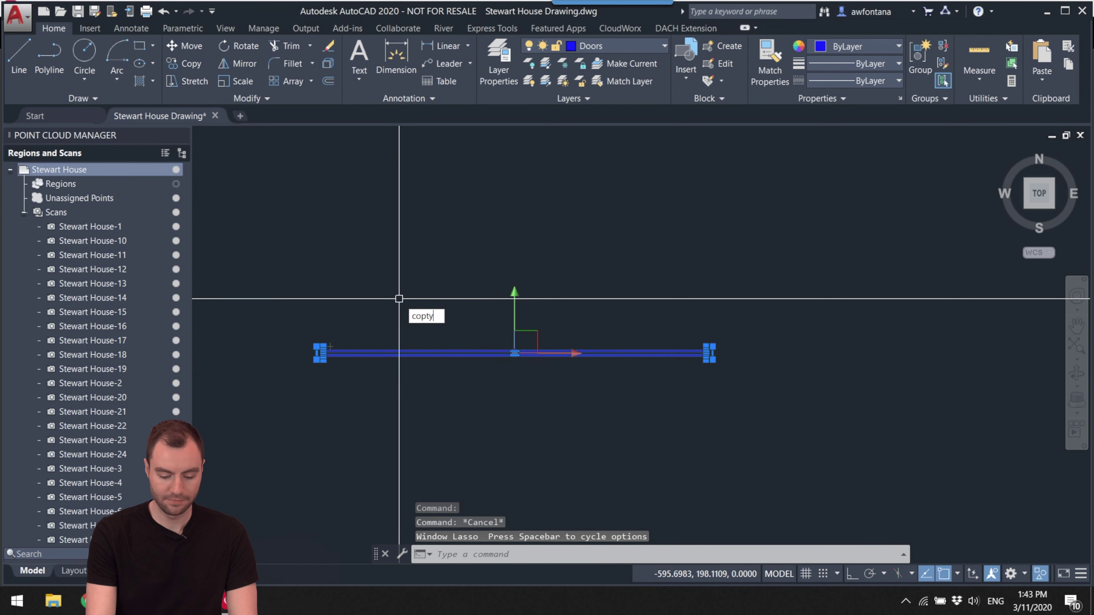
key("BackSpace")
key("BackSpace")
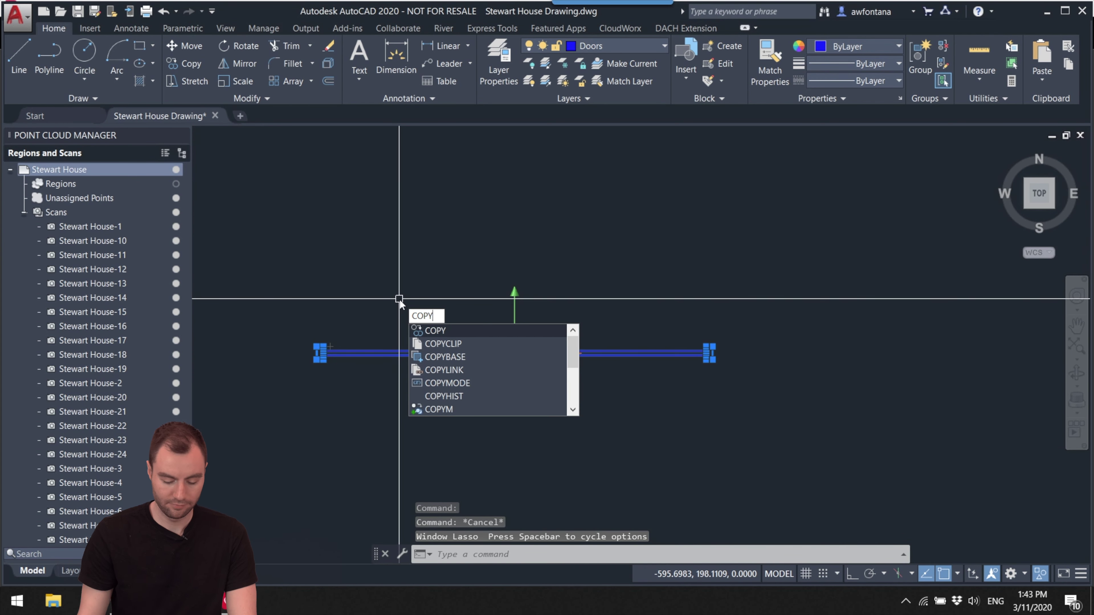
key("Return")
scroll(321, 355, "up", 4)
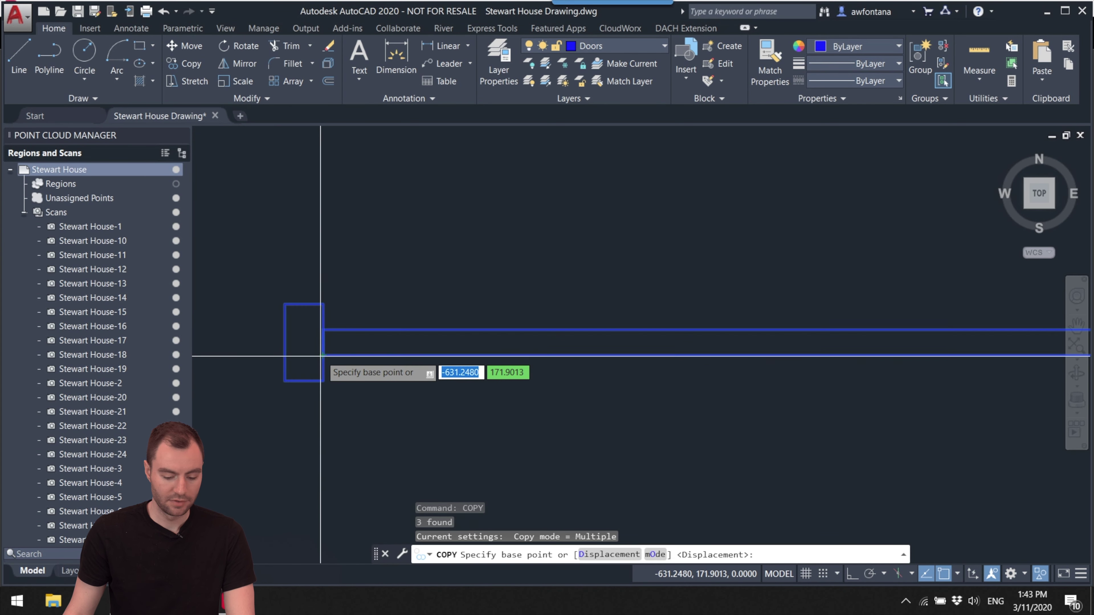
middle_click_drag(321, 355, 218, 330)
scroll(357, 344, "down", 5)
scroll(905, 328, "up", 8)
left_click(739, 322)
scroll(739, 322, "down", 9)
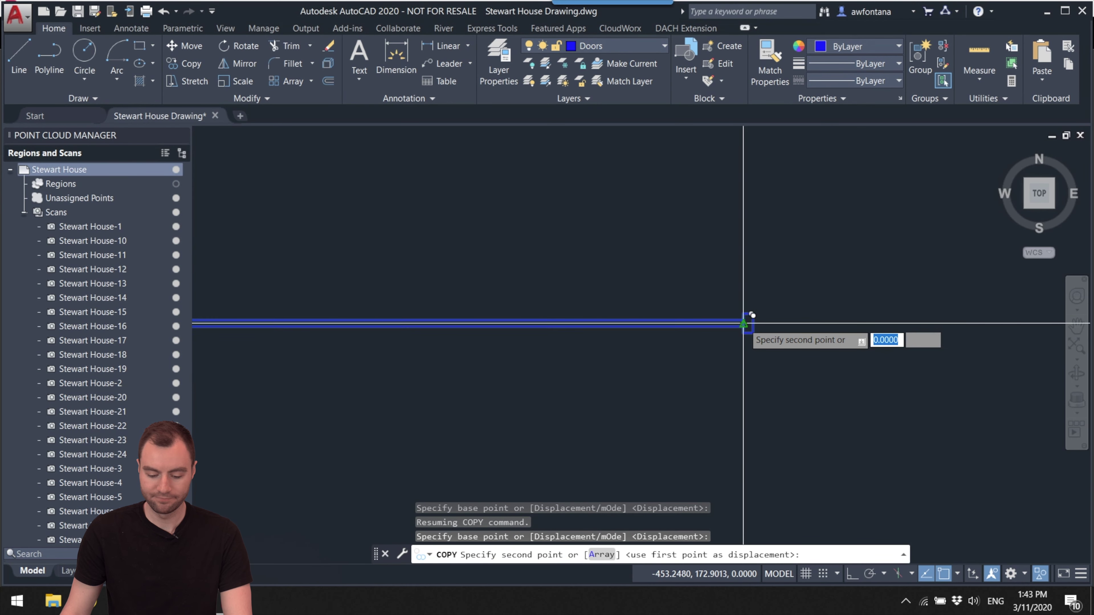
scroll(728, 332, "up", 8)
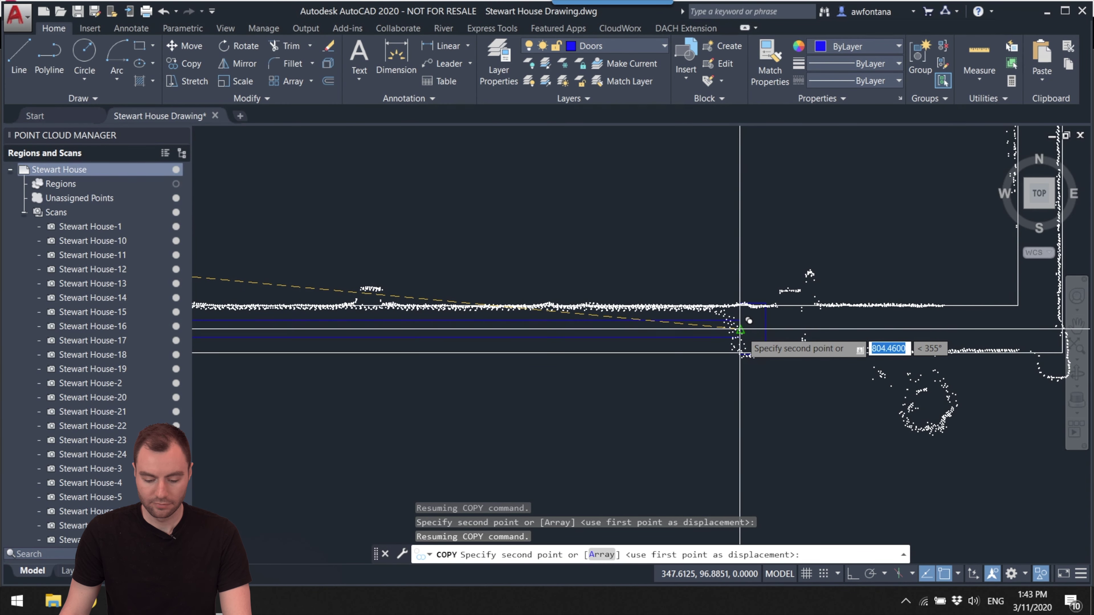
scroll(775, 336, "down", 3)
left_click(809, 345)
key("Escape")
scroll(374, 325, "up", 3)
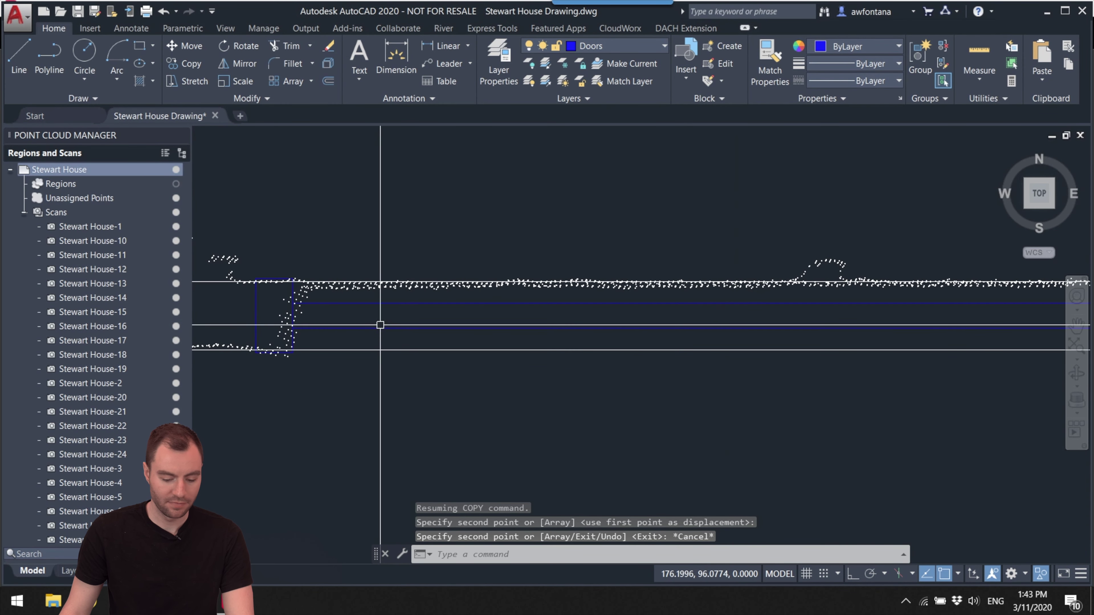
scroll(488, 319, "down", 3)
middle_click_drag(489, 319, 558, 380)
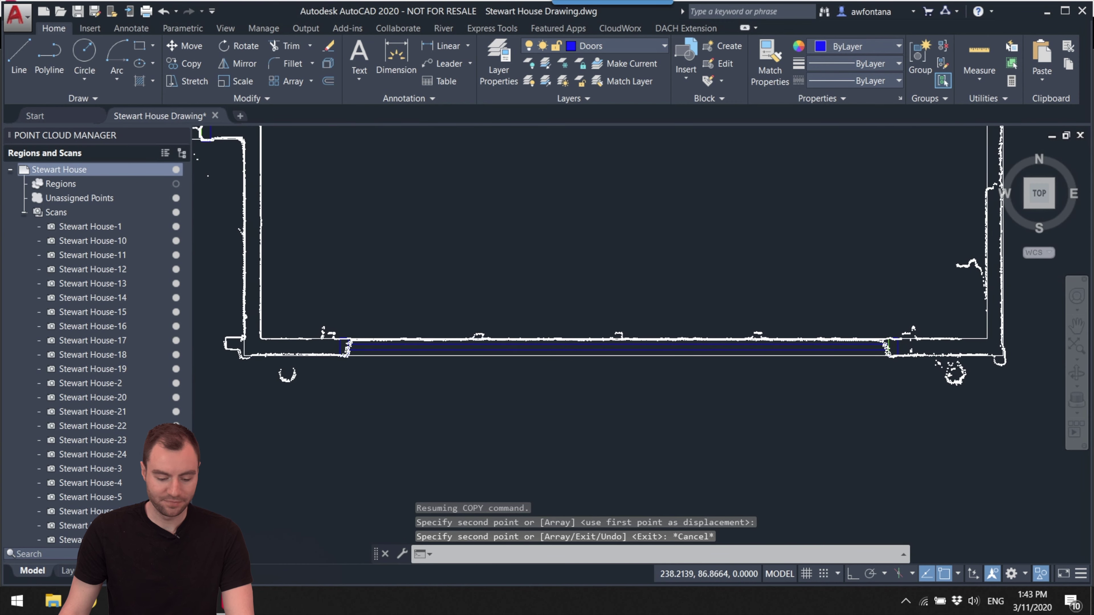
- Toggle the Stewart House point cloud off and on to check the garage door's jambs against the scan and the wall lines
left_click(176, 170)
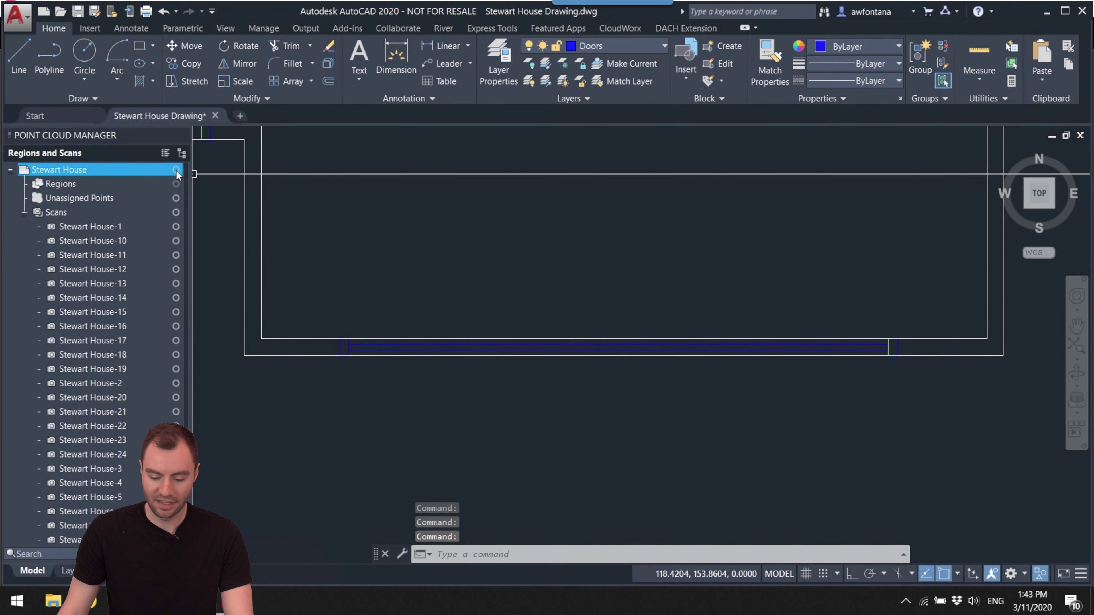
left_click(176, 171)
scroll(474, 409, "up", 5)
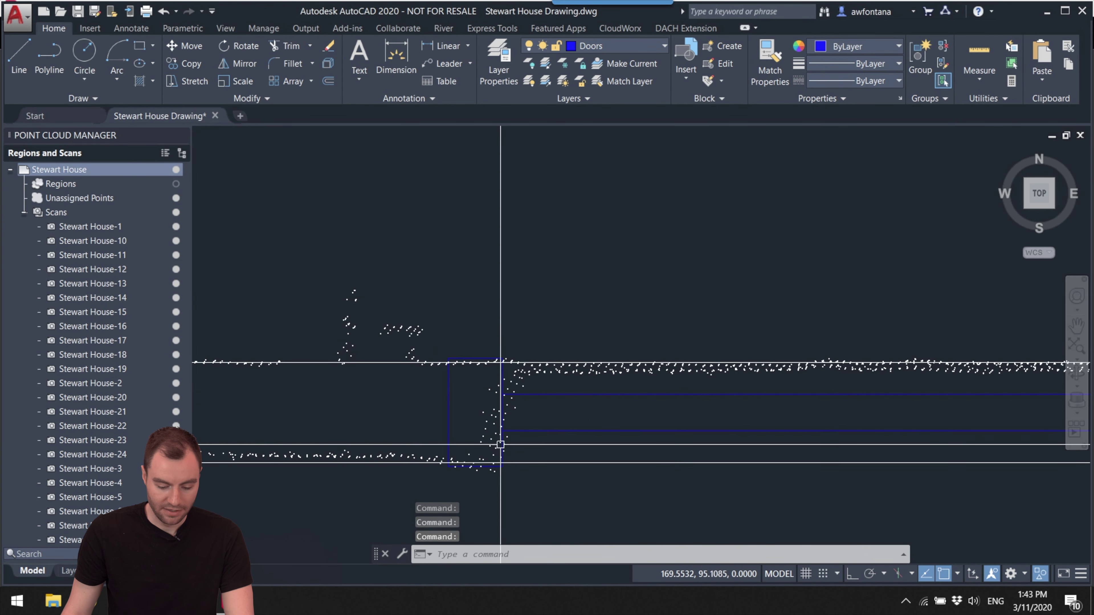
scroll(444, 412, "down", 5)
scroll(415, 367, "up", 6)
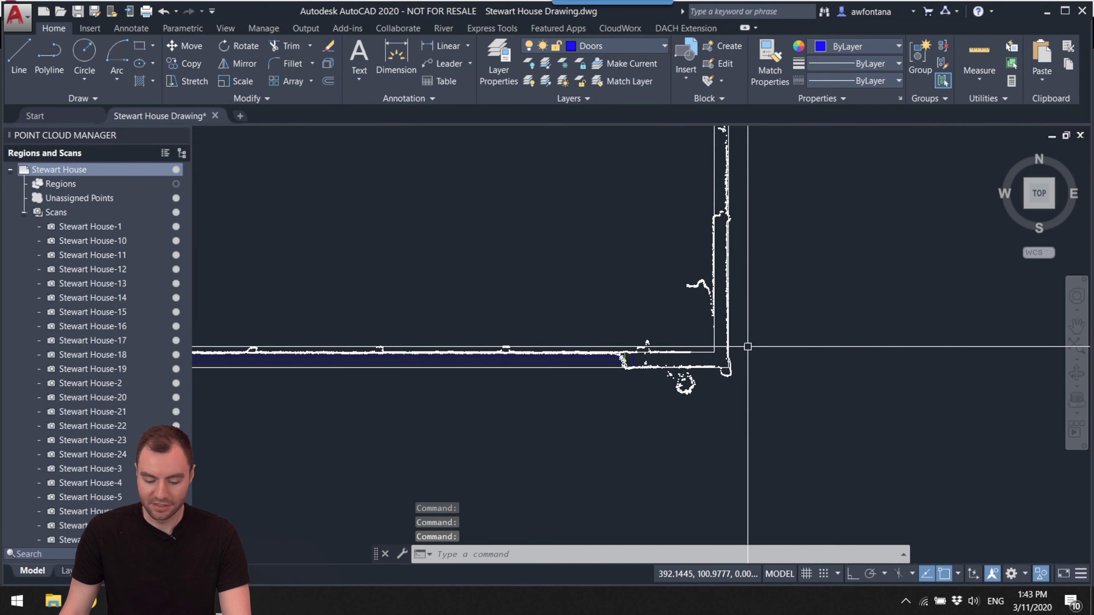
scroll(499, 389, "up", 5)
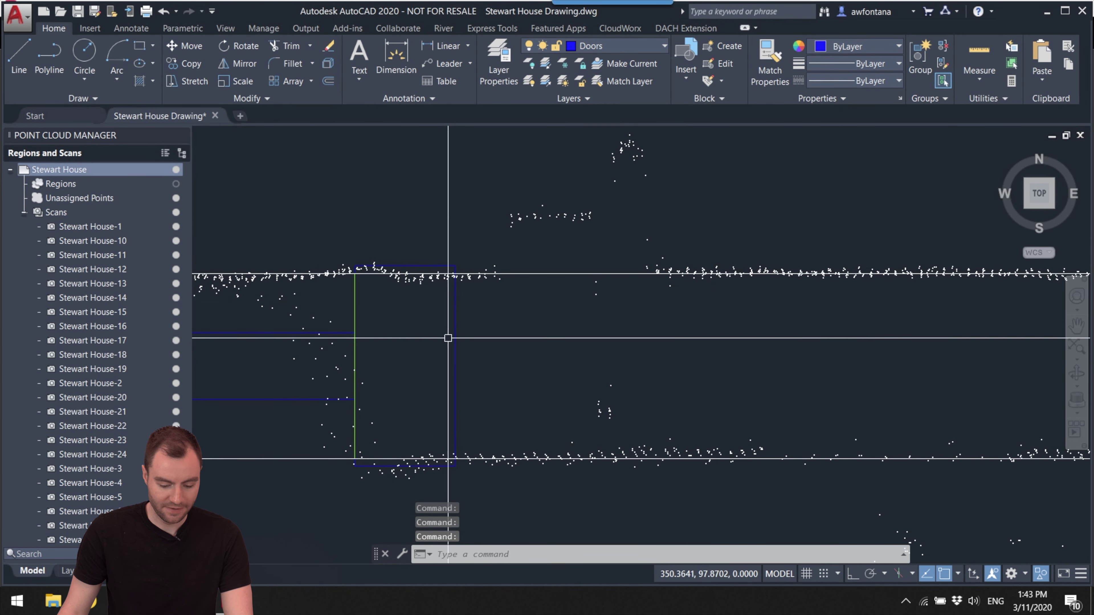
left_click(177, 171)
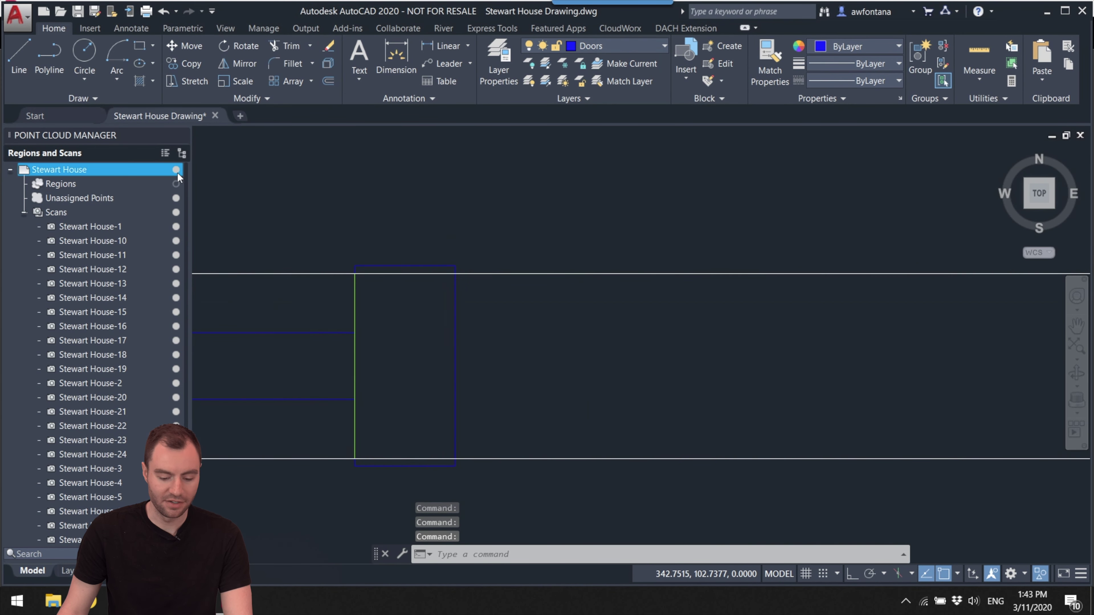
left_click(607, 275)
scroll(454, 272, "down", 4)
left_click(455, 308)
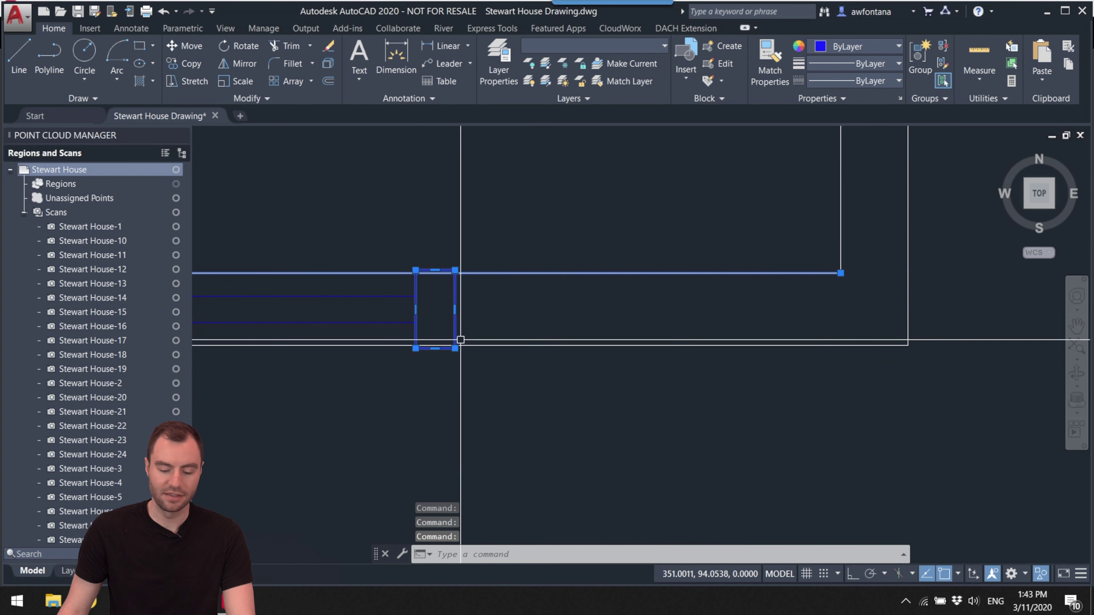
left_click(176, 169)
scroll(581, 300, "down", 6)
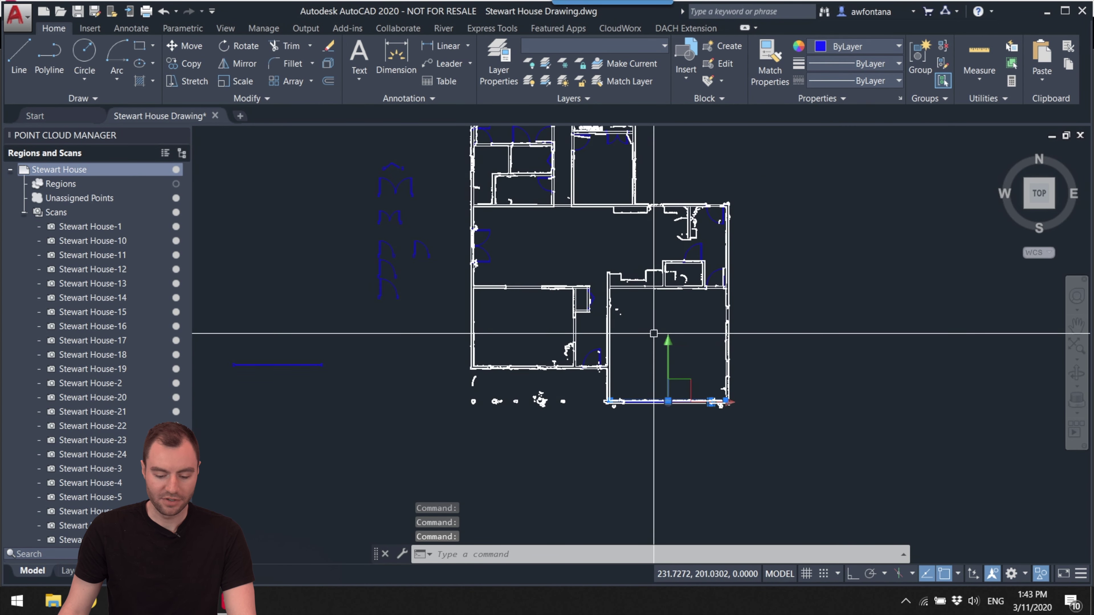
scroll(603, 241, "up", 3)
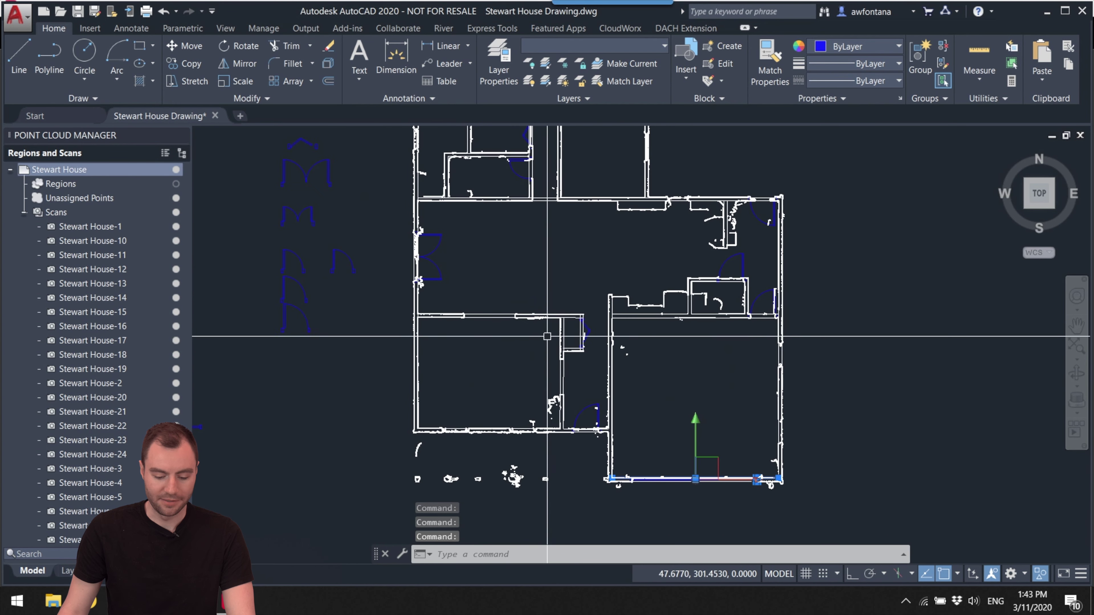
middle_click_drag(596, 272, 587, 323)
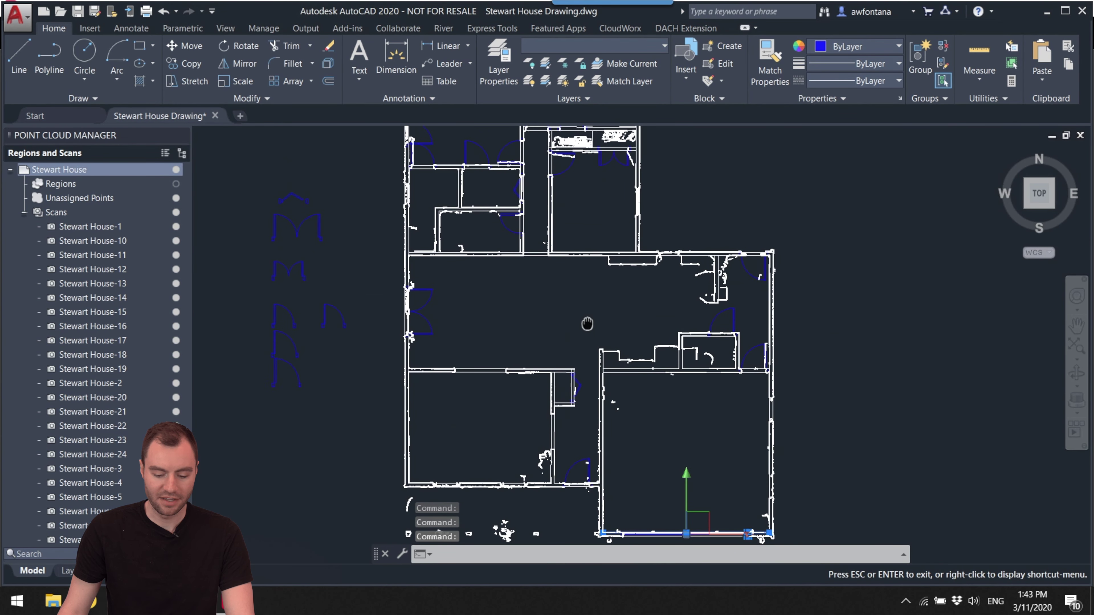
scroll(590, 336, "up", 6)
scroll(592, 346, "down", 6)
middle_click_drag(607, 323, 620, 300)
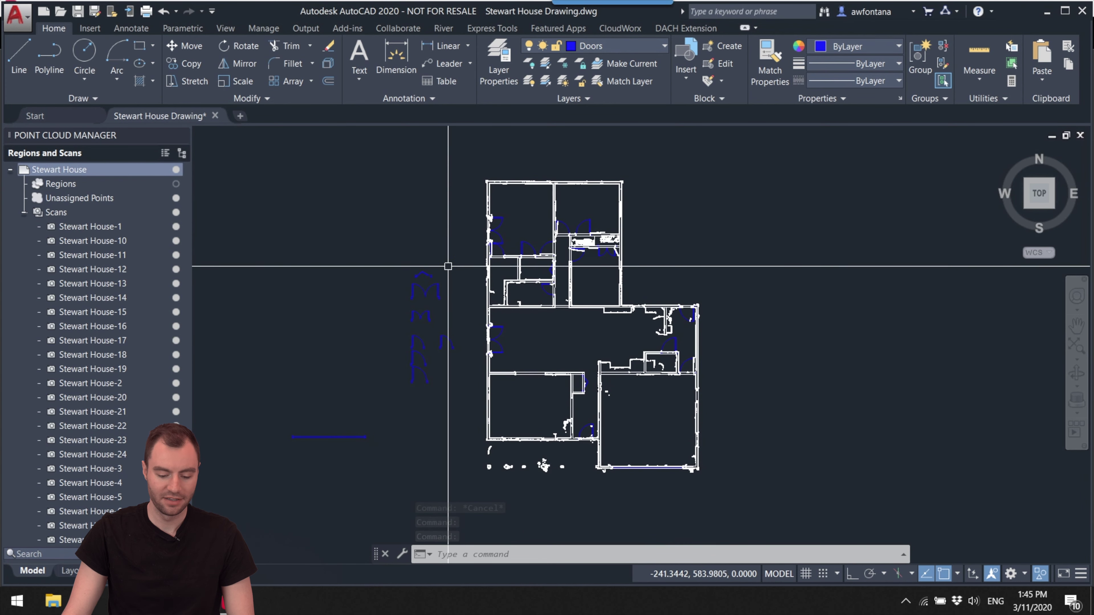
- Move all the spare door symbols, including the garage door original, farther up and left, well clear of the house plan
mouse_move(453, 249)
left_mouse_down()
mouse_move(473, 301)
mouse_move(460, 399)
mouse_move(408, 445)
mouse_move(318, 460)
mouse_move(264, 435)
mouse_move(266, 322)
mouse_move(317, 253)
left_mouse_up()
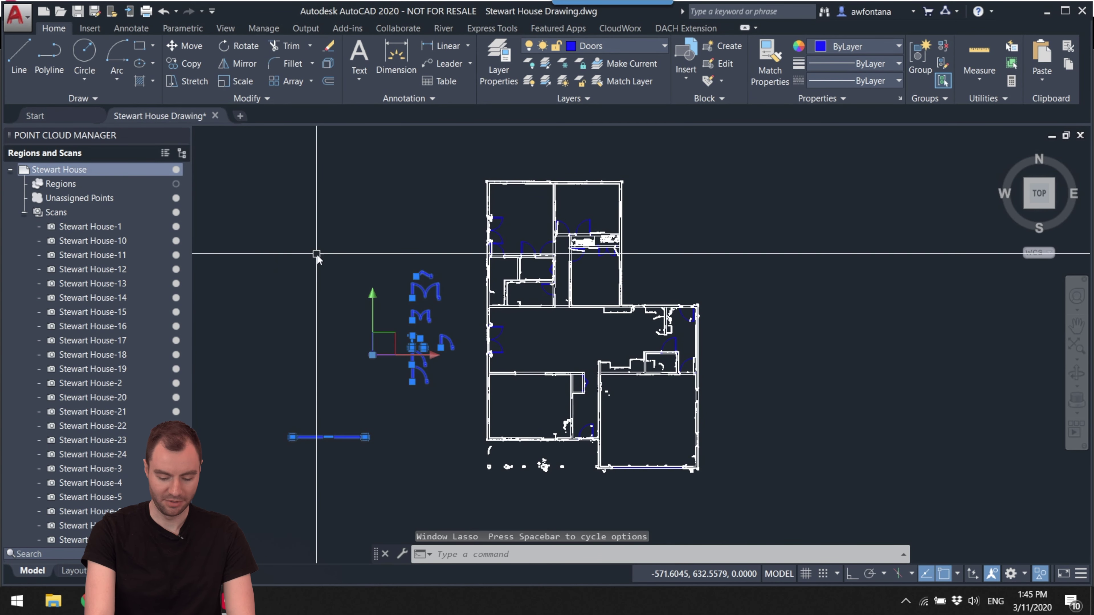
key("Return")
scroll(431, 396, "down", 3)
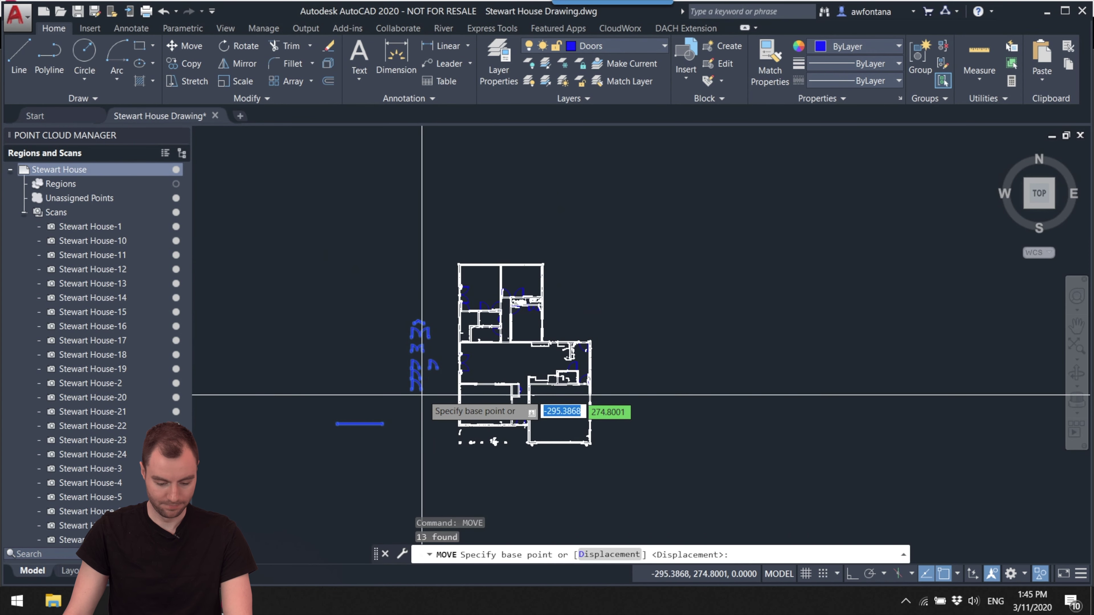
left_click(418, 378)
left_click(264, 190)
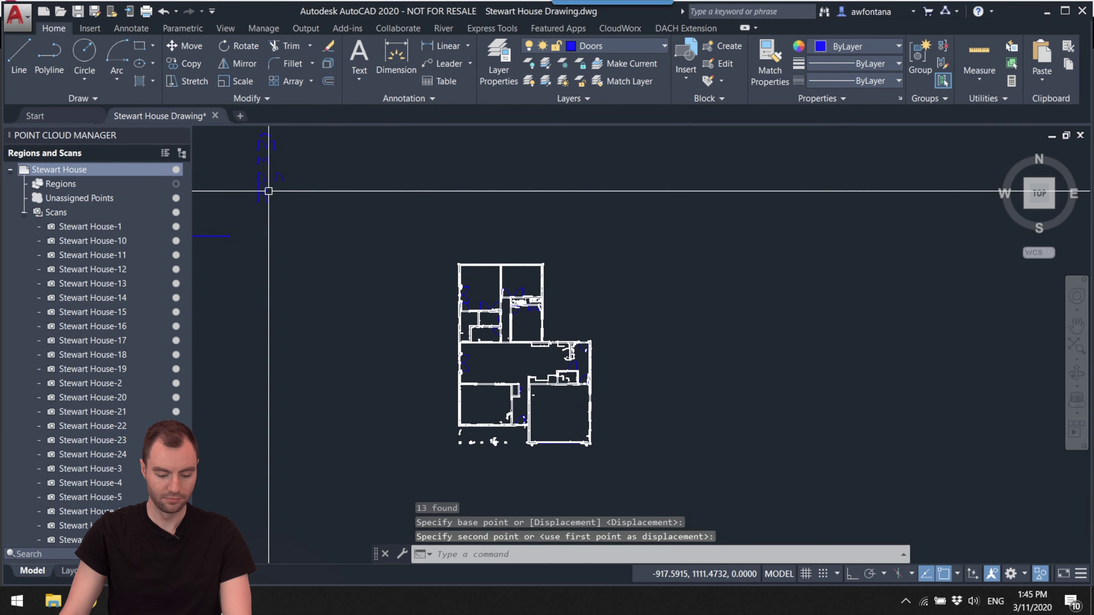
key("Escape")
scroll(455, 372, "up", 3)
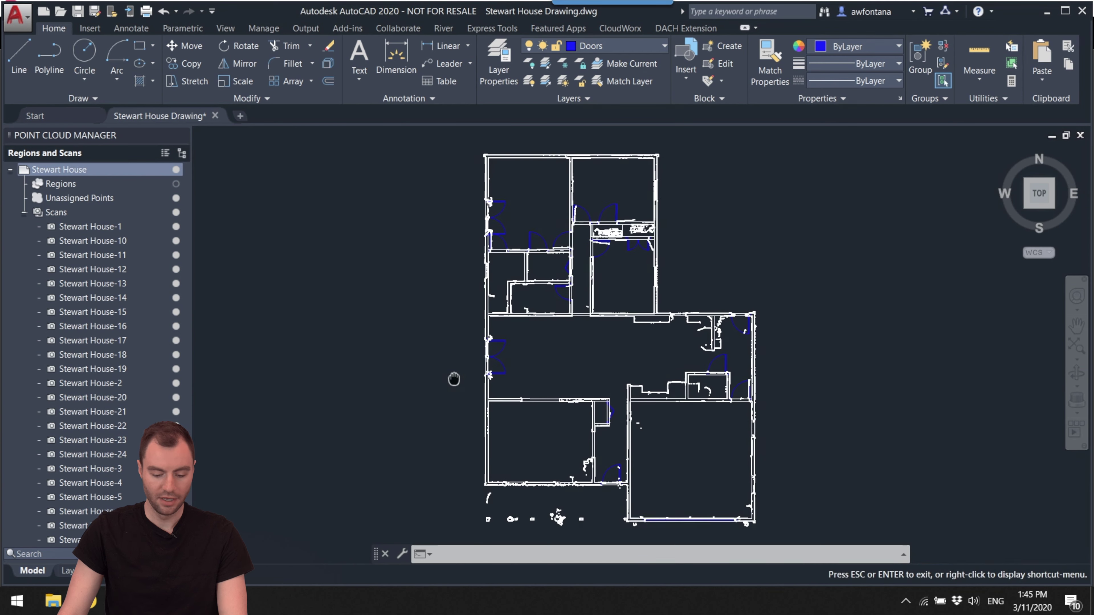
middle_click_drag(452, 379, 446, 394)
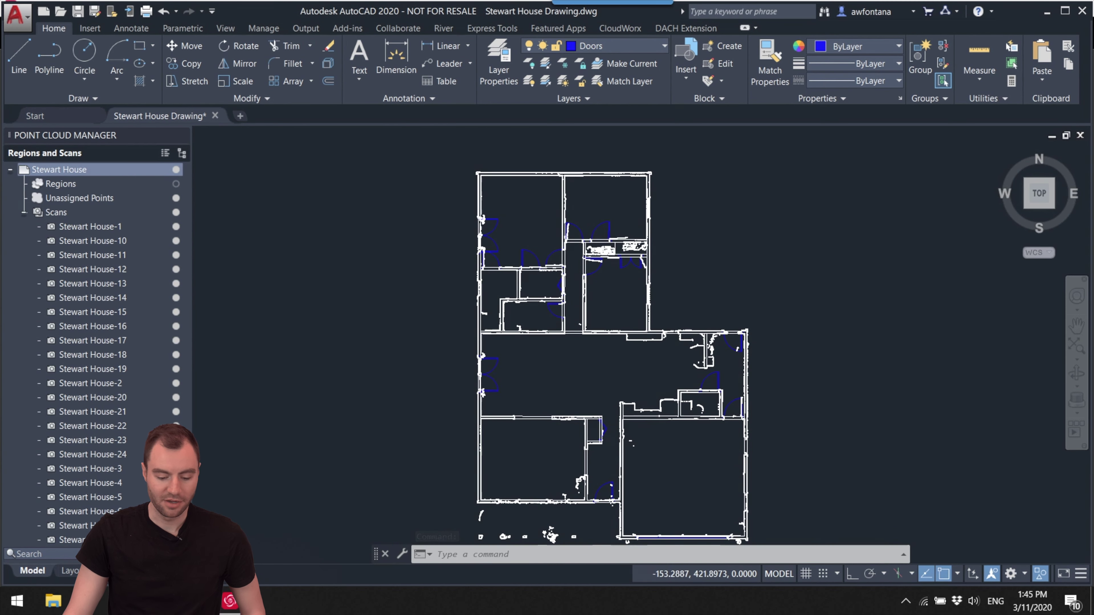
middle_click_drag(472, 374, 563, 365)
mouse_move(493, 335)
middle_mouse_down()
mouse_move(525, 374)
mouse_move(535, 328)
middle_mouse_up()
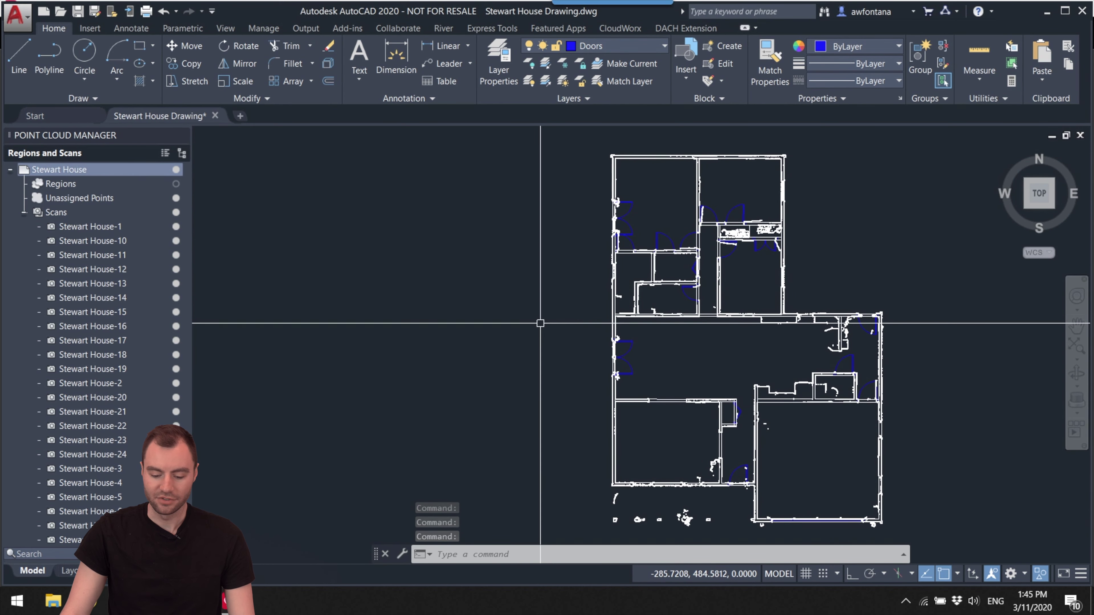
middle_click_drag(519, 320, 589, 293)
scroll(555, 330, "up", 3)
scroll(371, 207, "up", 2)
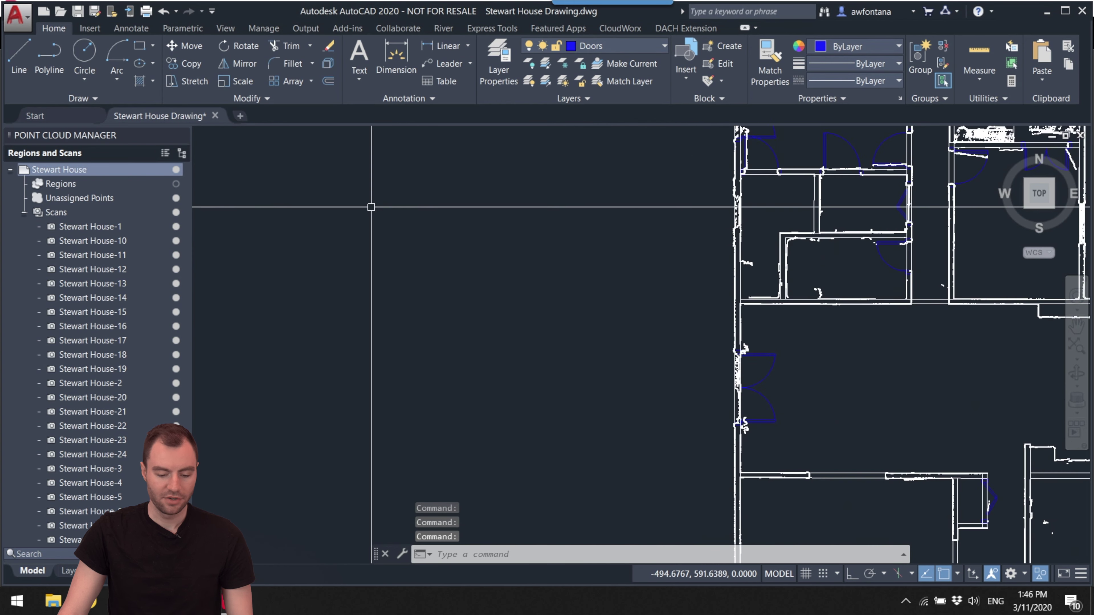
- Make the Windows layer current with colour 90, and add a new current layer named Window Guides in the same colour
scroll(420, 196, "down", 2)
left_click(497, 69)
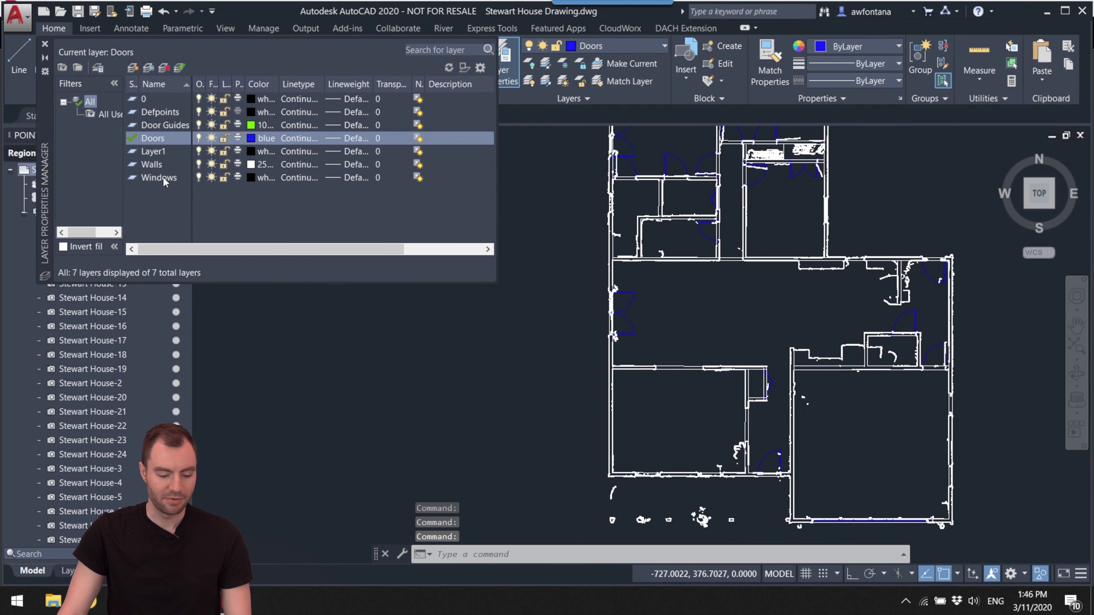
double_click(153, 178)
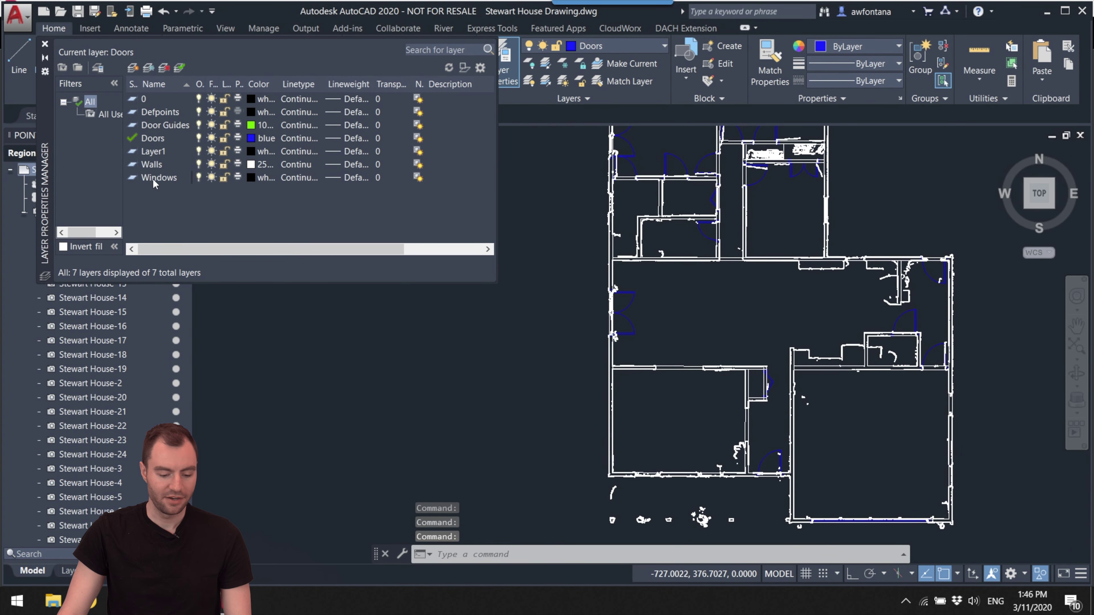
left_click(251, 179)
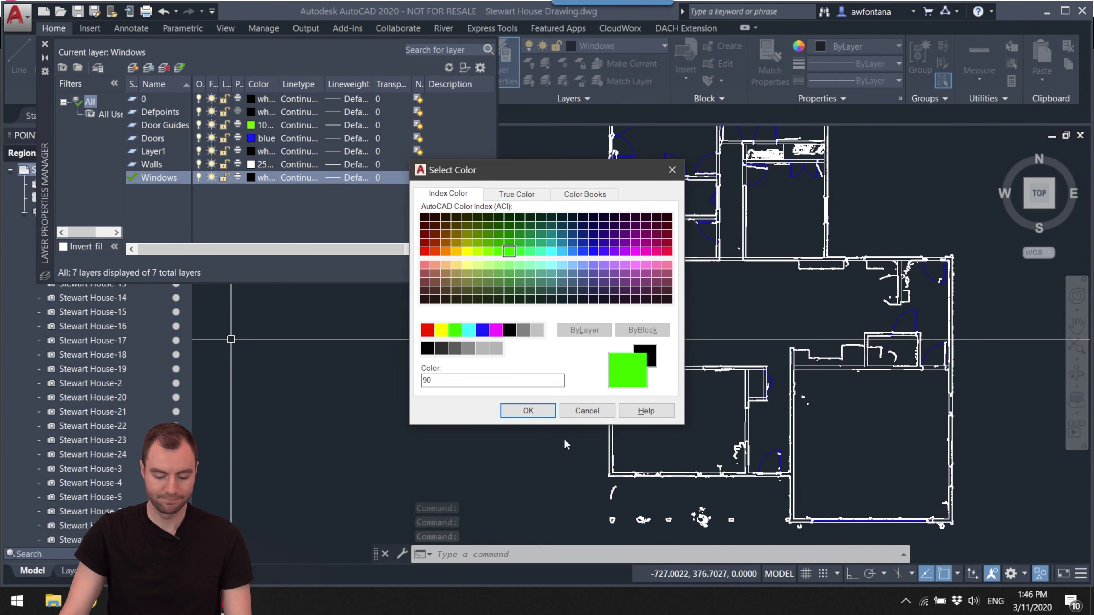
left_click(538, 411)
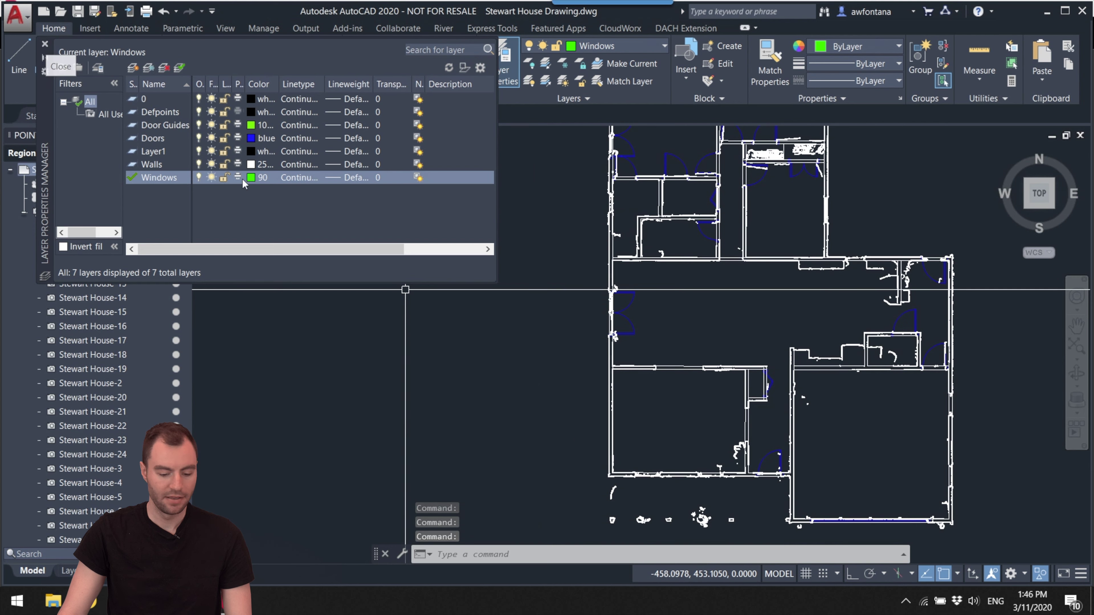
left_click(132, 69)
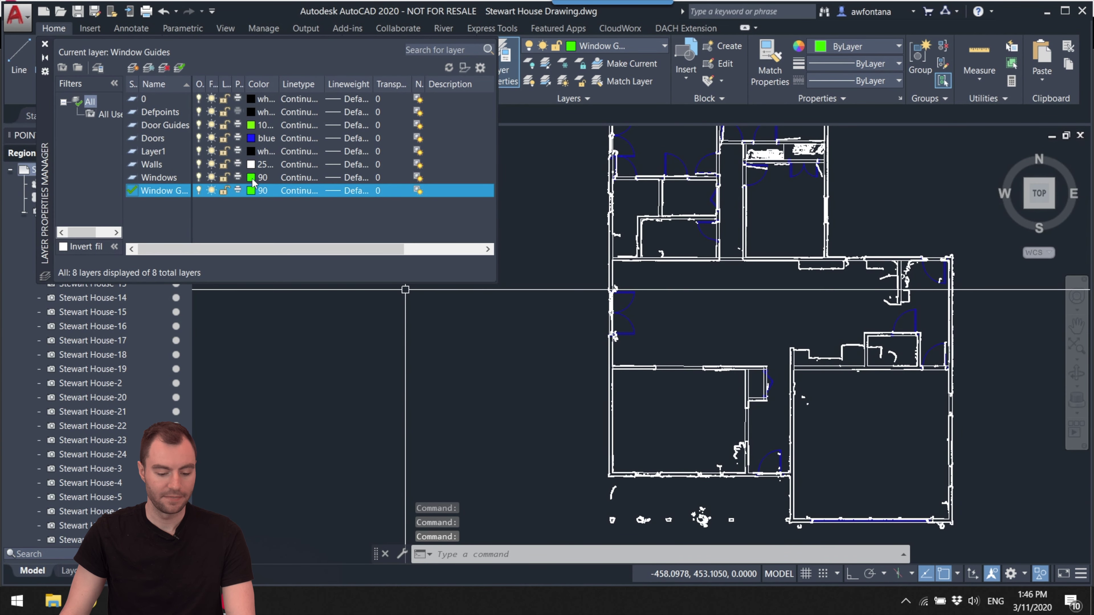
left_click(45, 44)
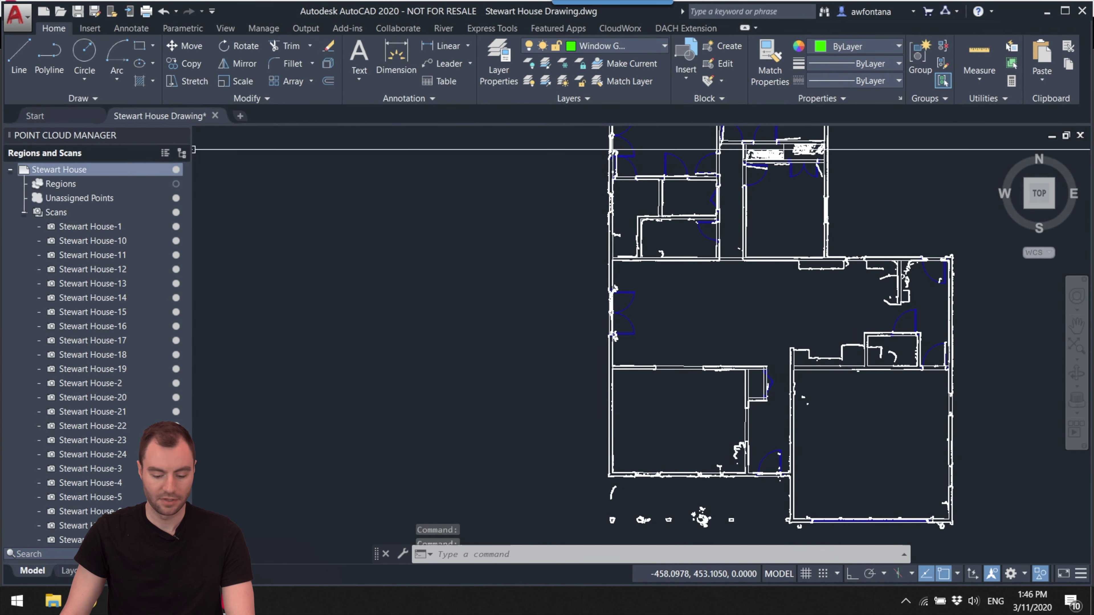
- Draw a vertical guide line across the lower-left room's bottom wall at the left edge of its left window, between the two wall lines
scroll(576, 386, "up", 5)
scroll(500, 203, "up", 3)
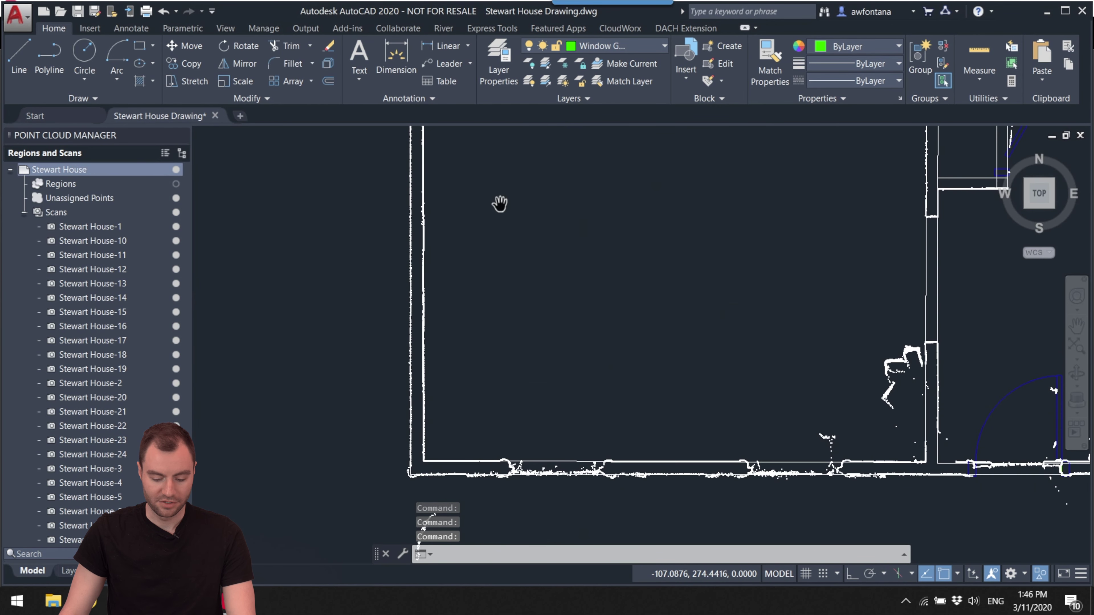
middle_click_drag(618, 447, 244, 508)
type("l")
key("Return")
scroll(416, 423, "up", 2)
scroll(417, 423, "up", 2)
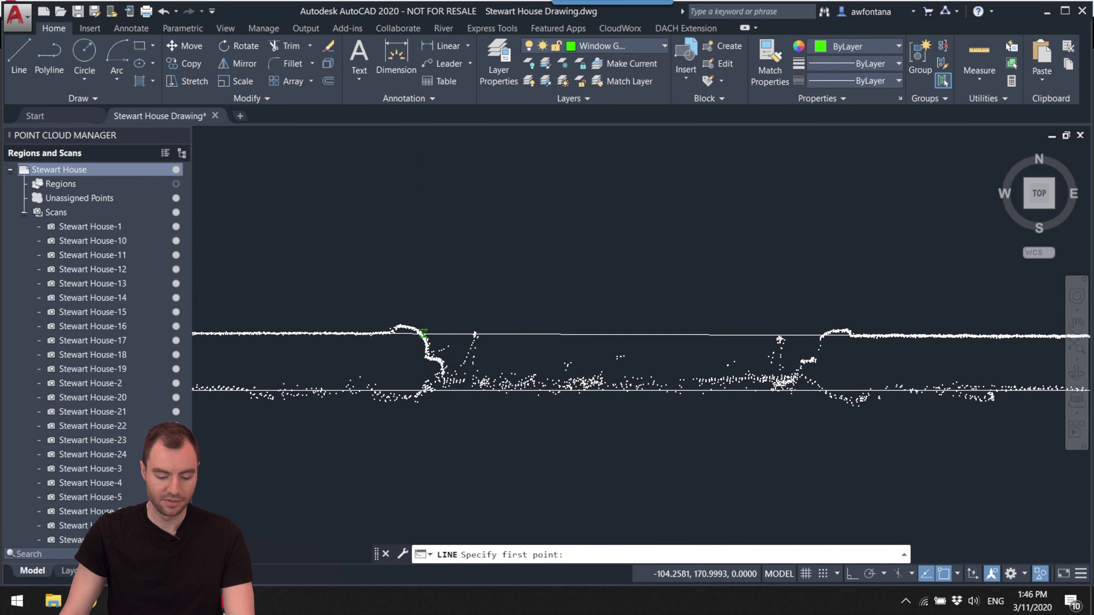
left_click(423, 333)
key("Return")
key("Return")
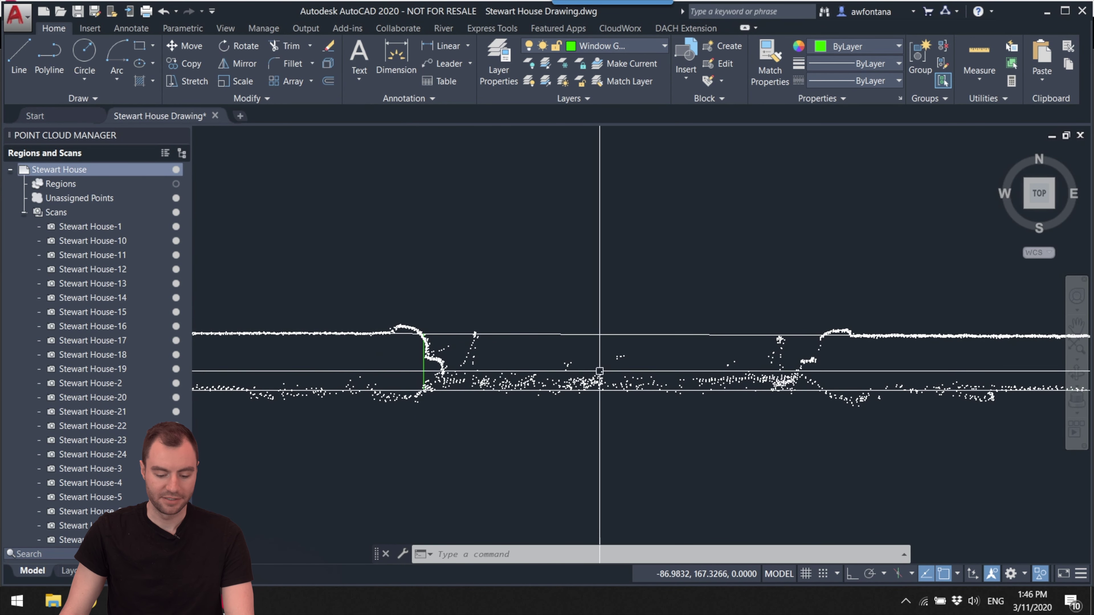
- Draw more guide lines across the exterior walls at the edges of the scanned window openings
scroll(628, 302, "down", 1)
scroll(523, 342, "up", 1)
scroll(557, 346, "down", 1)
scroll(473, 443, "up", 2)
left_click(400, 311)
middle_click_drag(401, 311, 587, 458)
key("Escape")
scroll(510, 385, "down", 1)
scroll(547, 367, "up", 1)
left_click(547, 367)
key("Return")
key("Return")
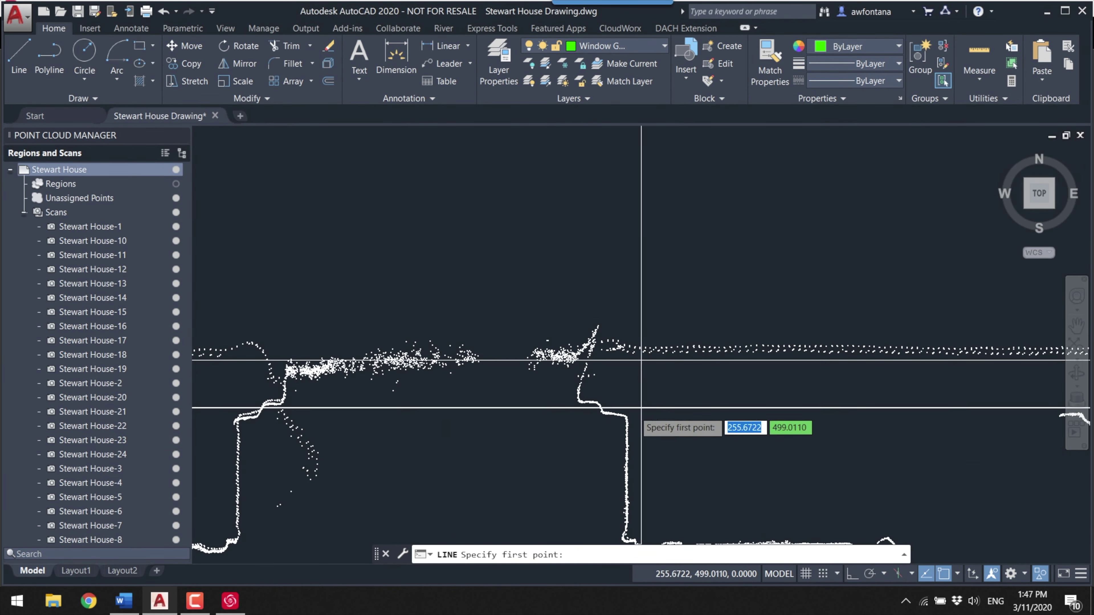
- Draw the guide lines at the edges of the window in the upper exterior wall, beside the scanned counters
scroll(379, 372, "up", 4)
middle_click_drag(379, 371, 509, 298)
key("Escape")
scroll(488, 372, "up", 1)
scroll(517, 310, "down", 3)
key("Escape")
scroll(594, 294, "down", 1)
scroll(594, 295, "down", 4)
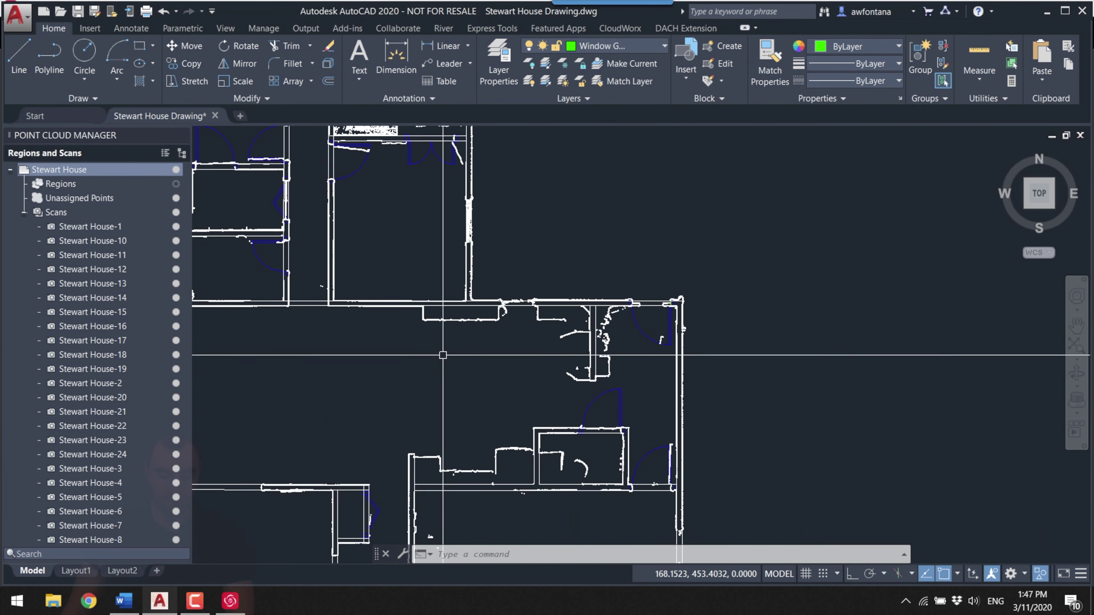
- Make the Windows layer current instead of Window Guides and clear space beside the house for window symbols
middle_click_drag(556, 317, 547, 351)
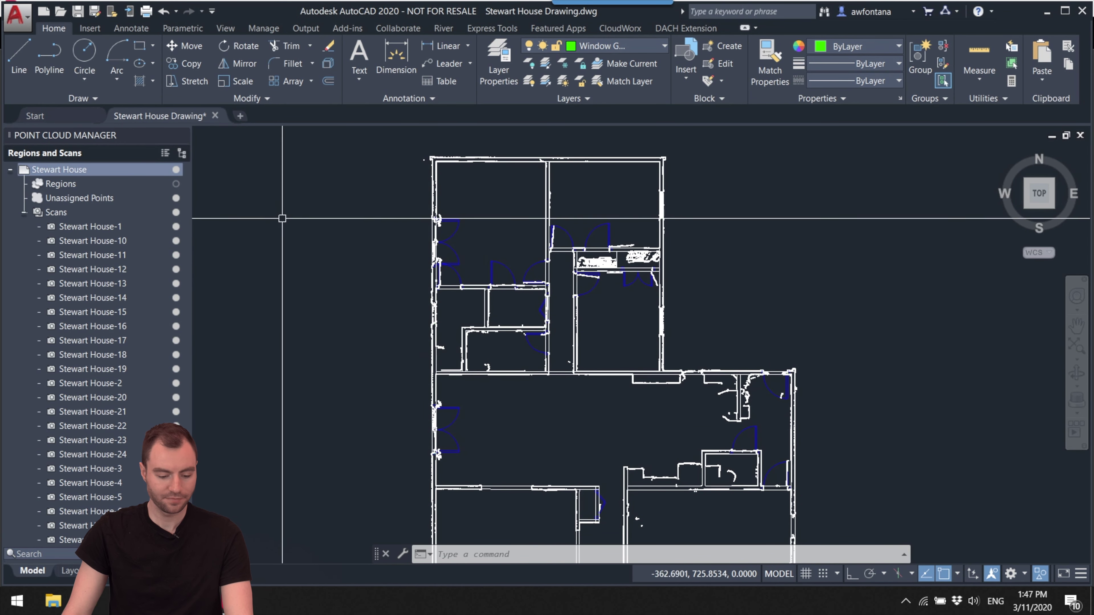
middle_click_drag(288, 234, 344, 186)
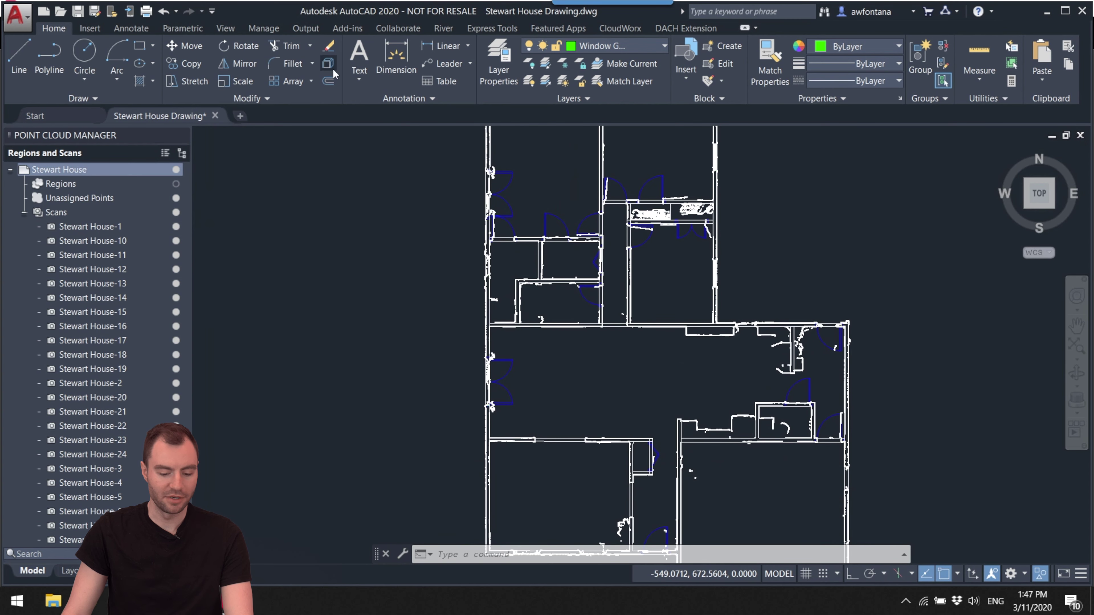
left_click(498, 64)
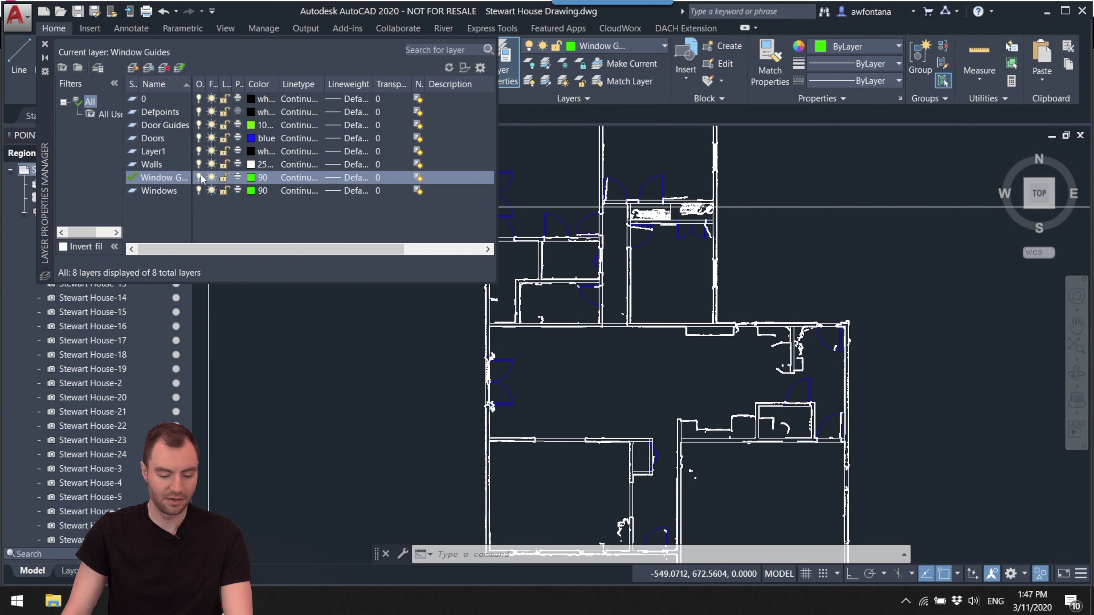
left_click(165, 192)
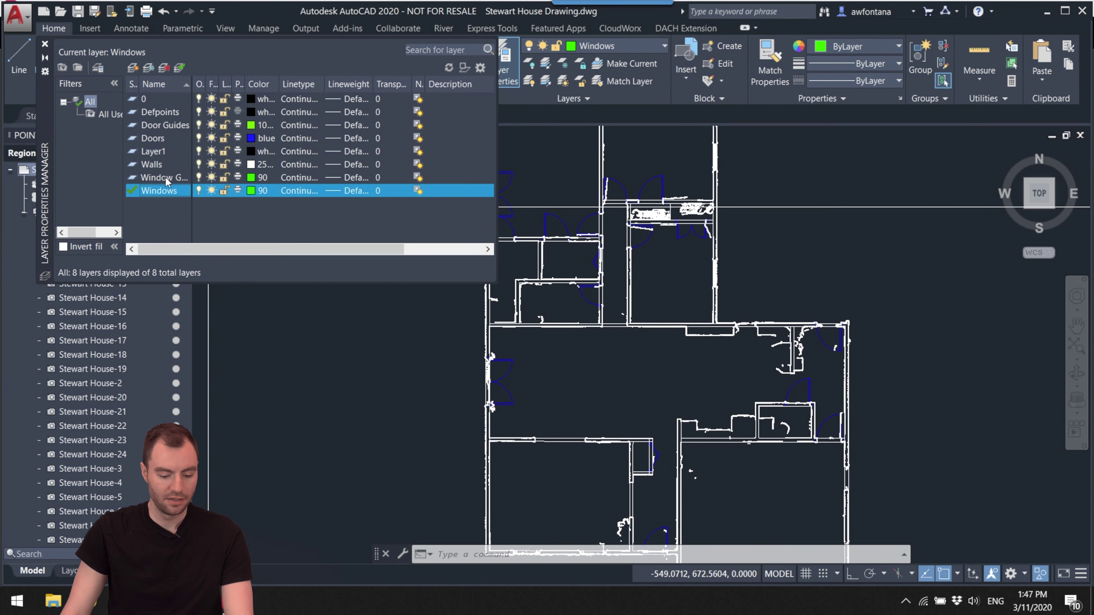
left_click(44, 44)
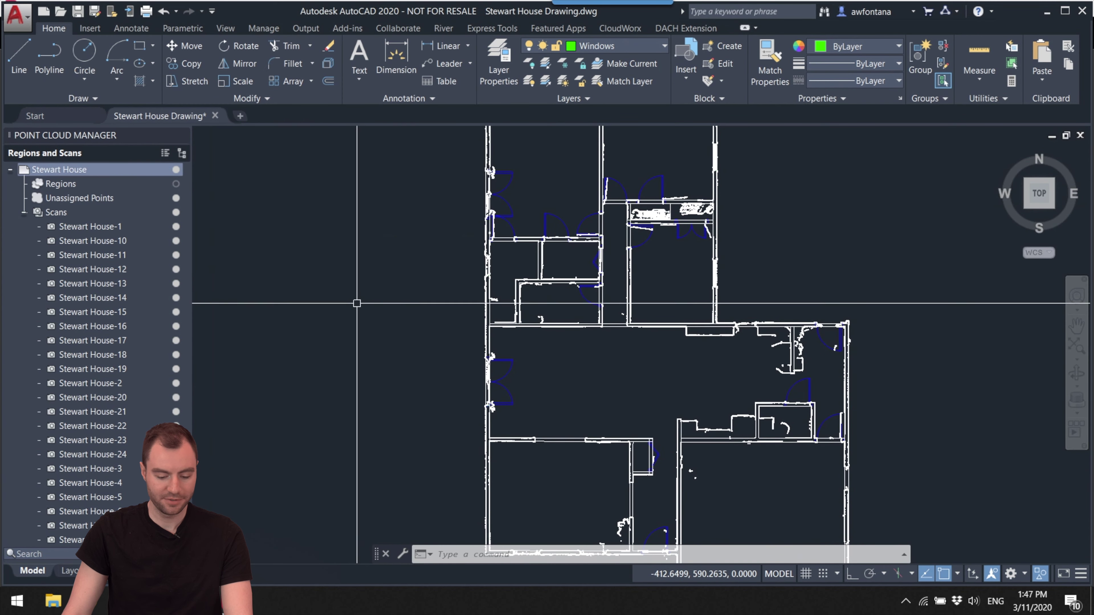
- Draw a 3 by 6 rectangle in the empty space beside the house's left wall as the window jamb
scroll(390, 322, "up", 5)
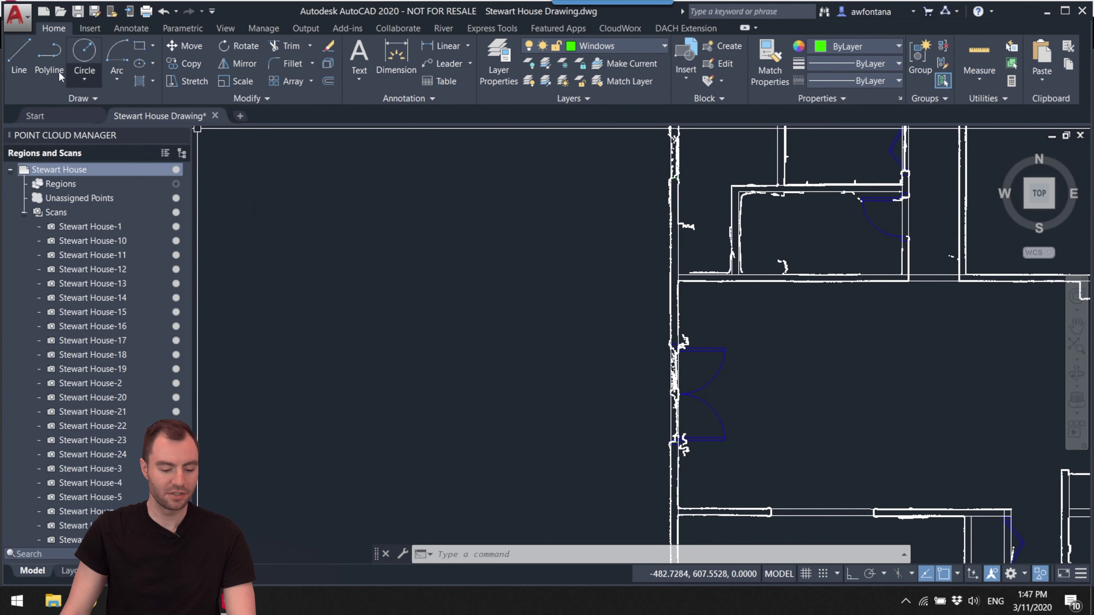
key("l")
key("space")
left_click(139, 45)
left_click(415, 368)
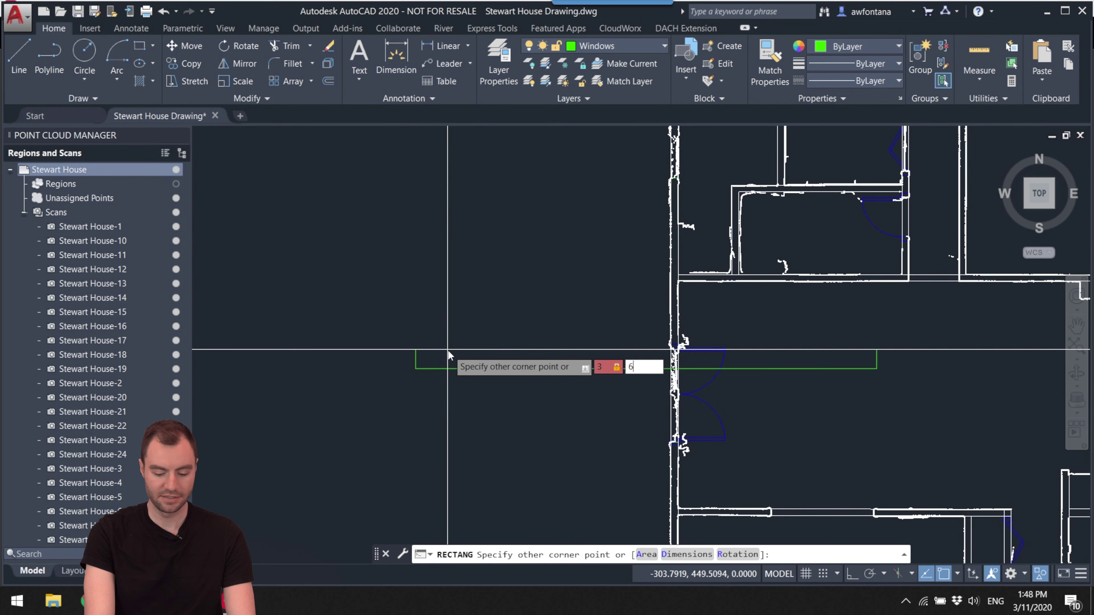
key("Return")
- Draw a thin horizontal rectangle 35 units long beside the jamb as the window pane
scroll(420, 366, "up", 5)
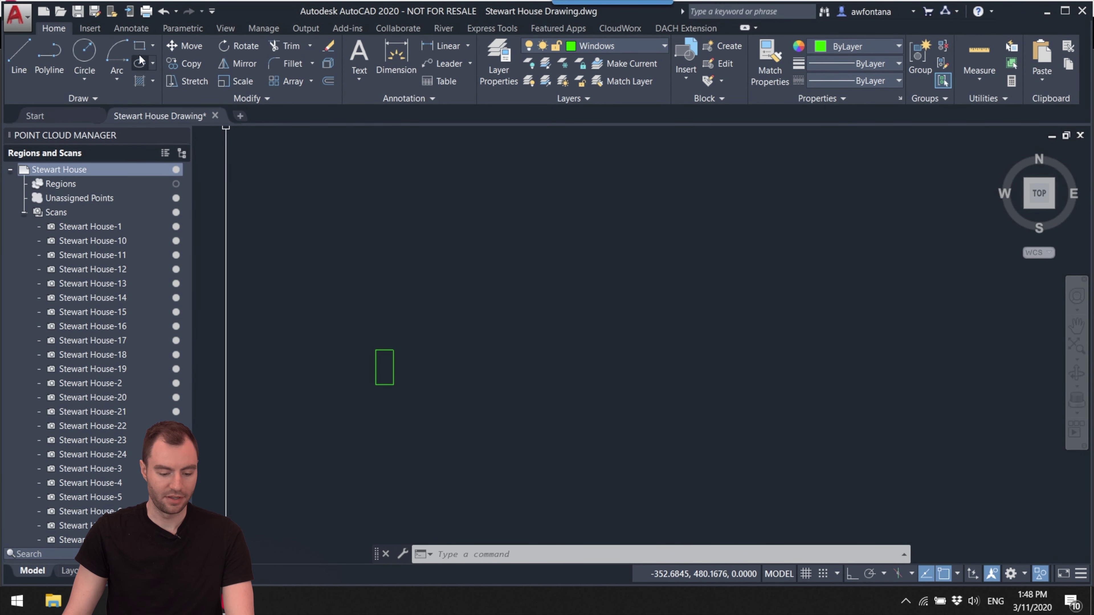
left_click(139, 45)
left_click(420, 379)
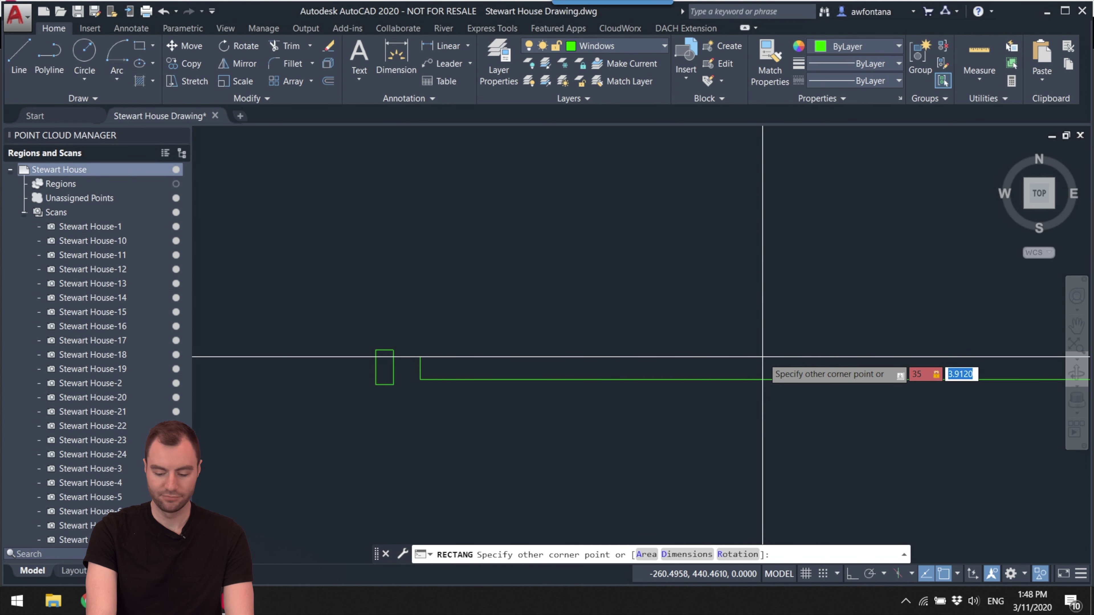
key("Return")
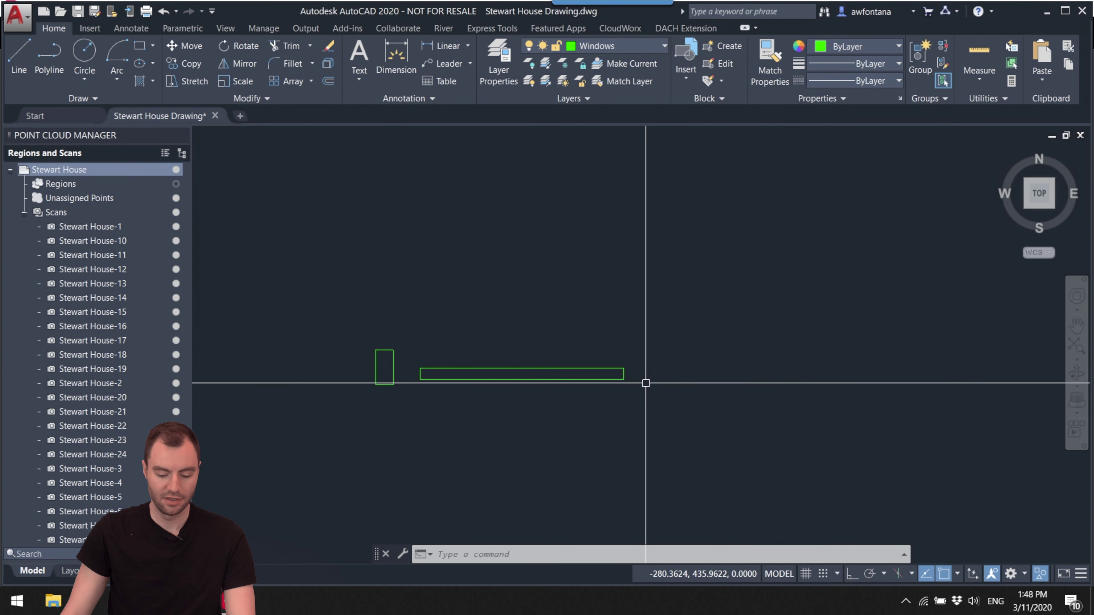
- Move the pane rectangle by its left-end midpoint onto the midpoint of the jamb's right edge
left_click(501, 382)
left_click(496, 372)
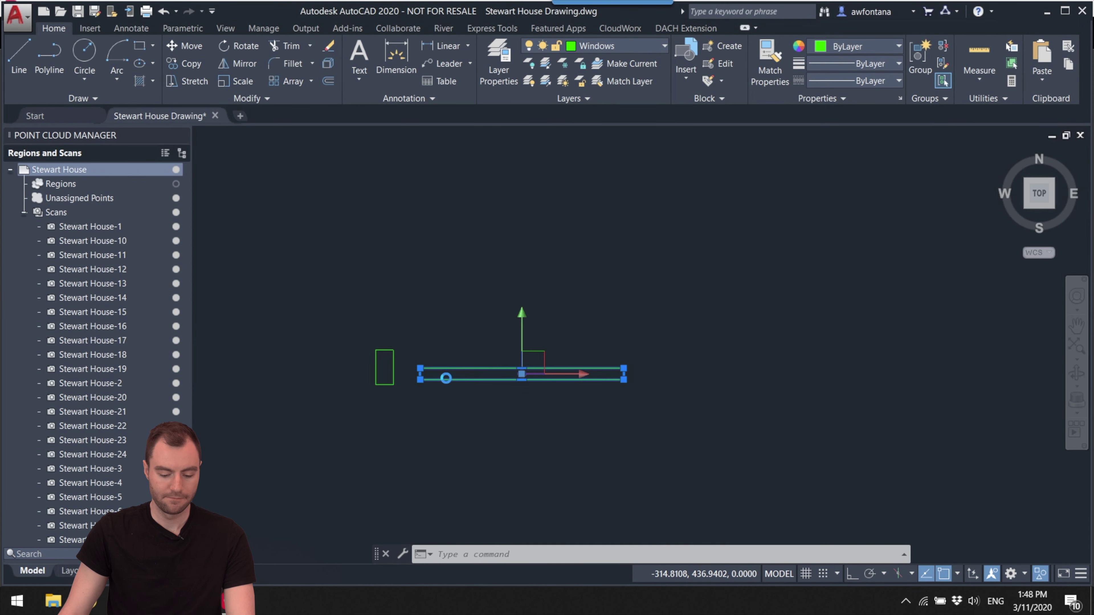
scroll(447, 376, "up", 4)
type("ve")
key("Return")
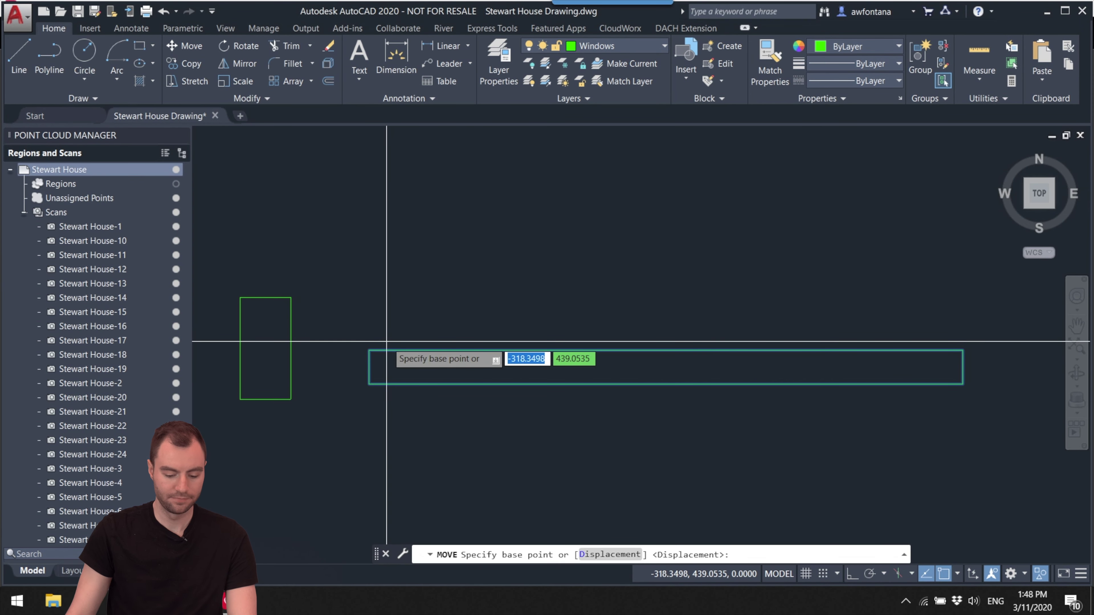
left_click(368, 367)
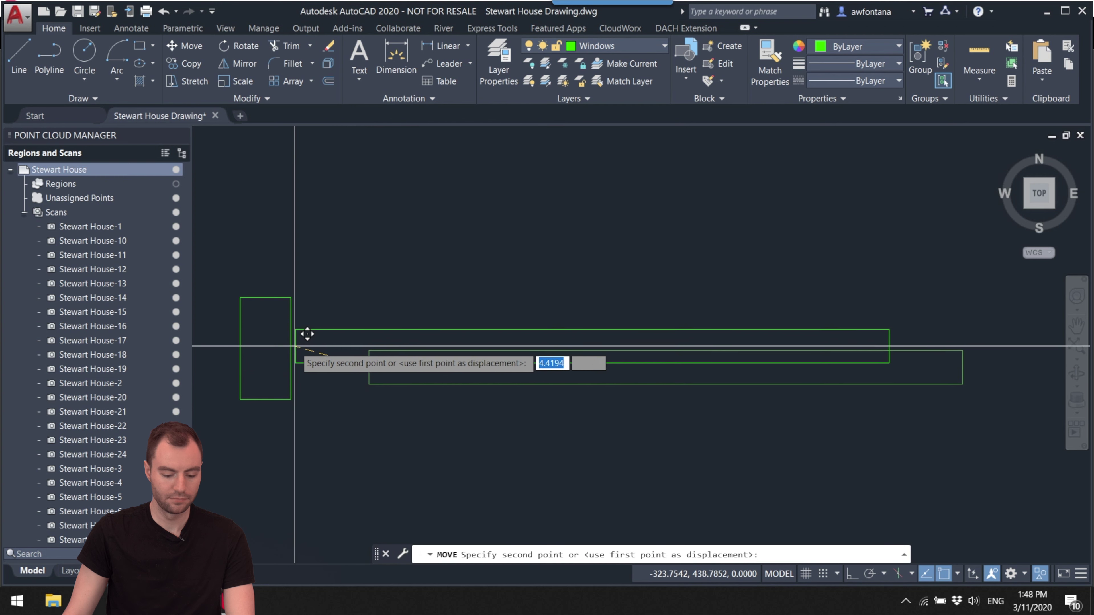
left_click(304, 345)
- Copy the jamb from its left-edge midpoint to the midpoint of the pane's right end
scroll(497, 433, "down", 2)
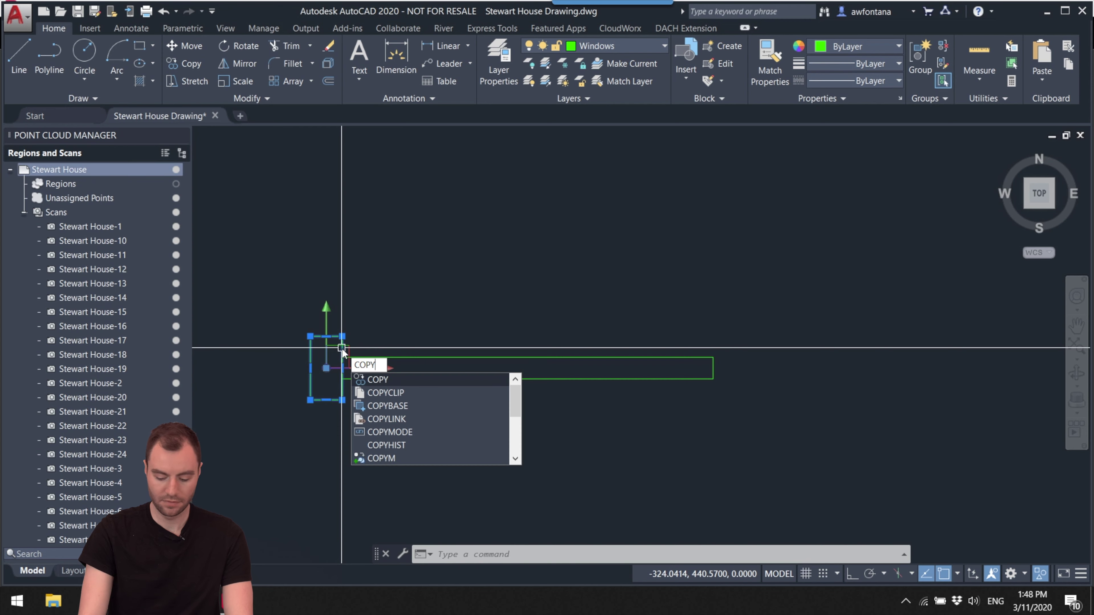
key("Return")
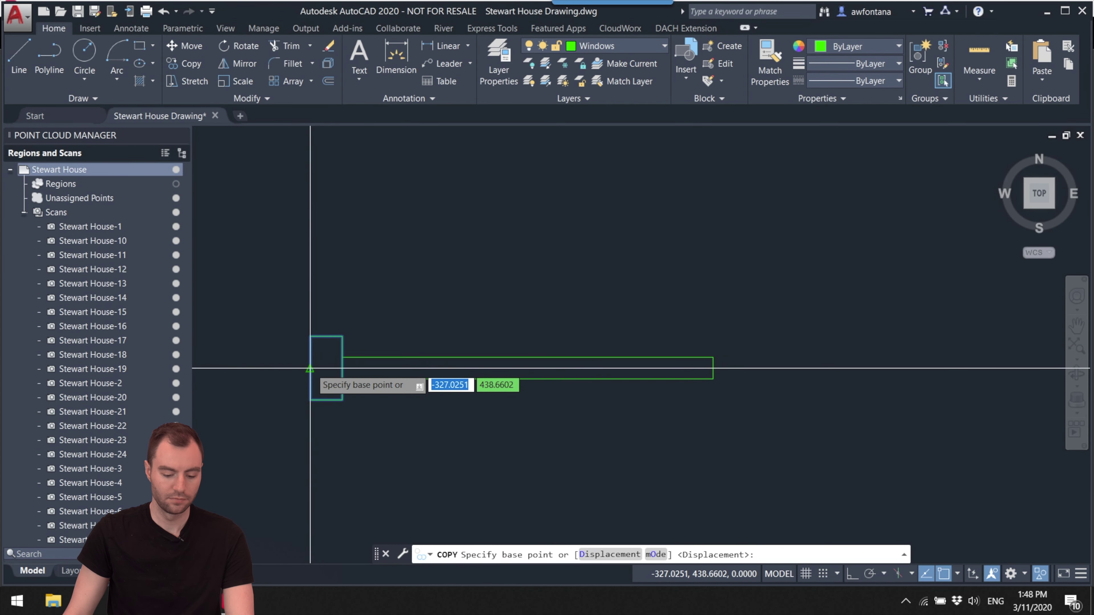
key("Escape")
middle_click_drag(672, 396, 785, 390)
middle_click_drag(694, 432, 625, 414)
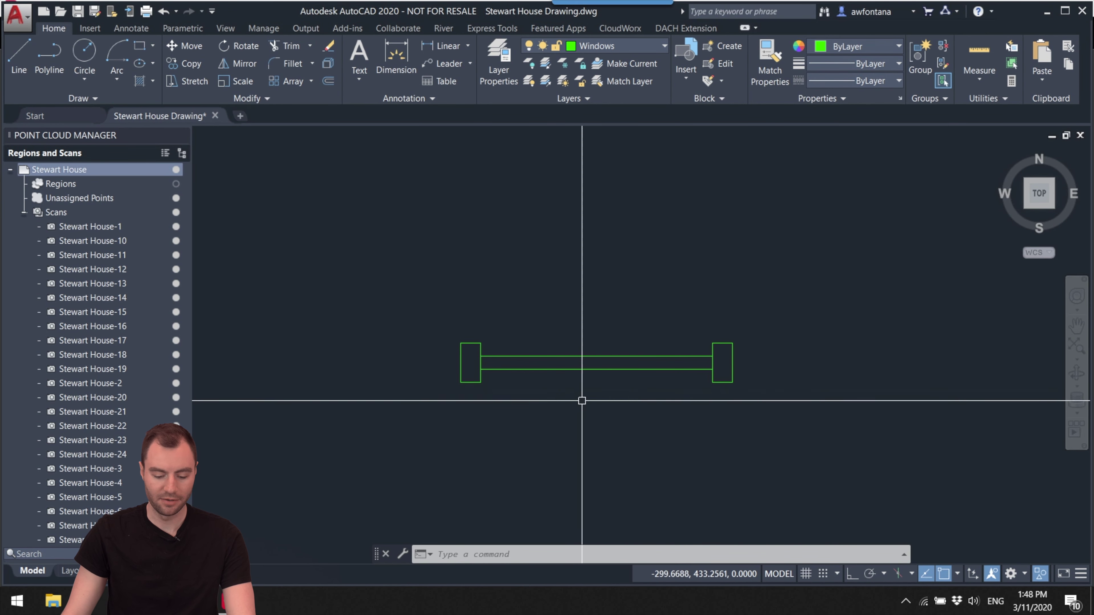
- Copy the left jamb twice into the space below the first window symbol for a second window
left_click(470, 382)
key("ctrl")
key("ctrl")
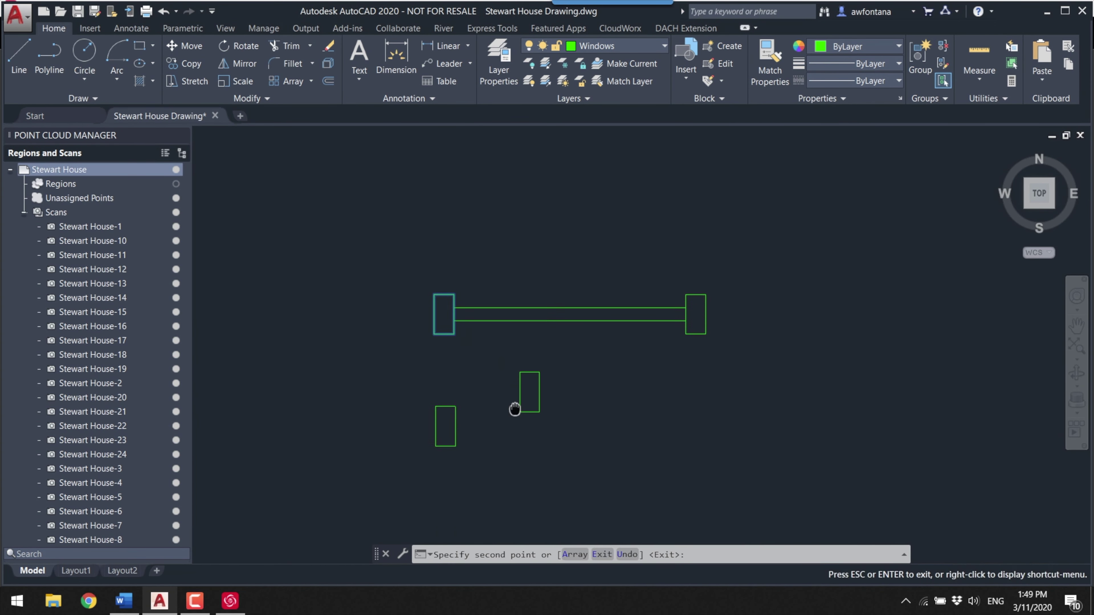
left_click(453, 397)
left_click(672, 379)
- Assemble the second window symbol below the first, with a longer pane joined to a jamb at each end
type("m")
key("Return")
scroll(488, 403, "up", 3)
scroll(207, 305, "up", 2)
scroll(221, 372, "down", 2)
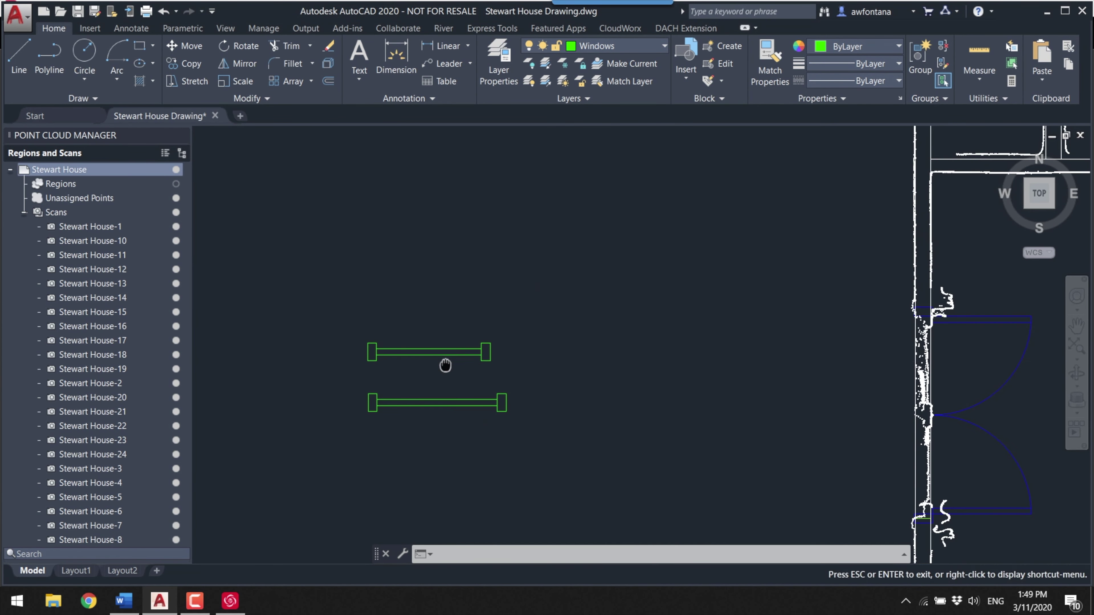
left_click_drag(445, 366, 518, 384)
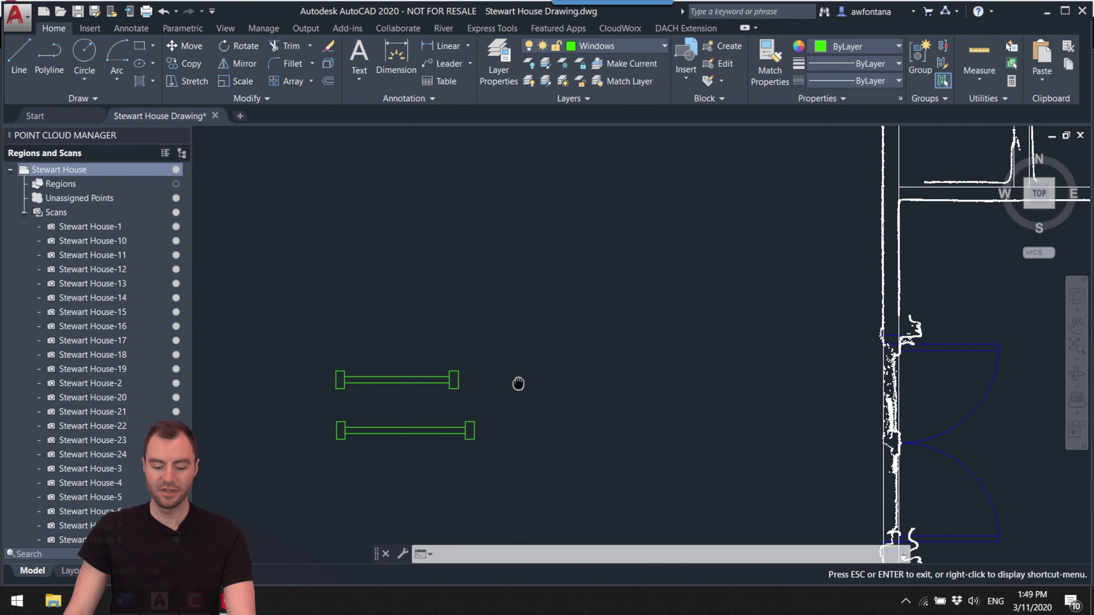
key("Escape")
scroll(491, 332, "down", 4)
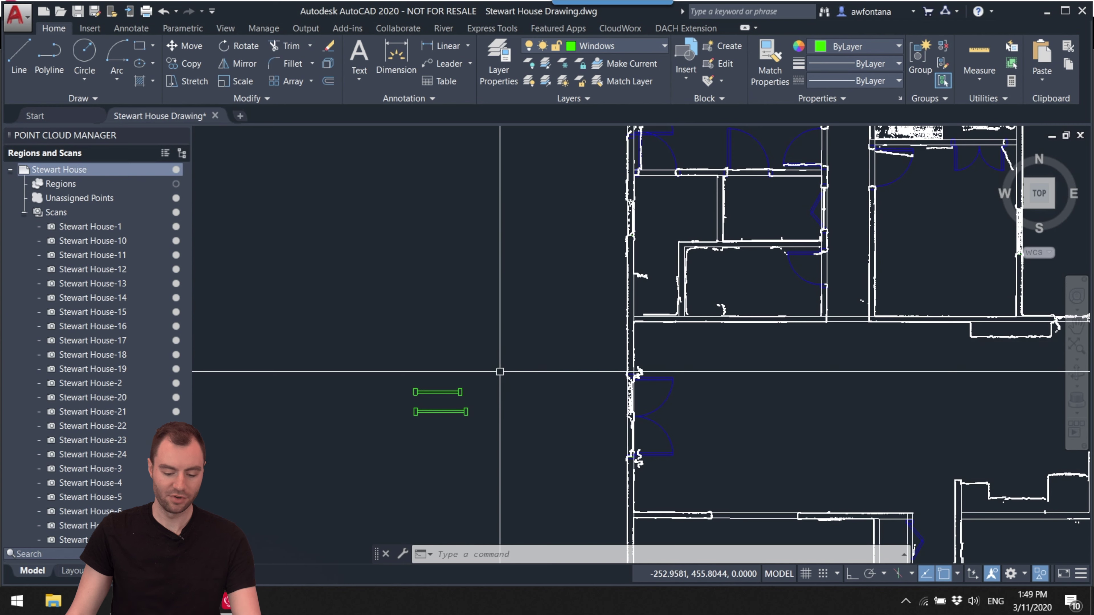
- Copy the shorter window symbol into the wall, using the inner-edge midpoint of its right jamb as base point
scroll(491, 371, "up", 2)
middle_click_drag(491, 372, 554, 344)
scroll(557, 332, "up", 2)
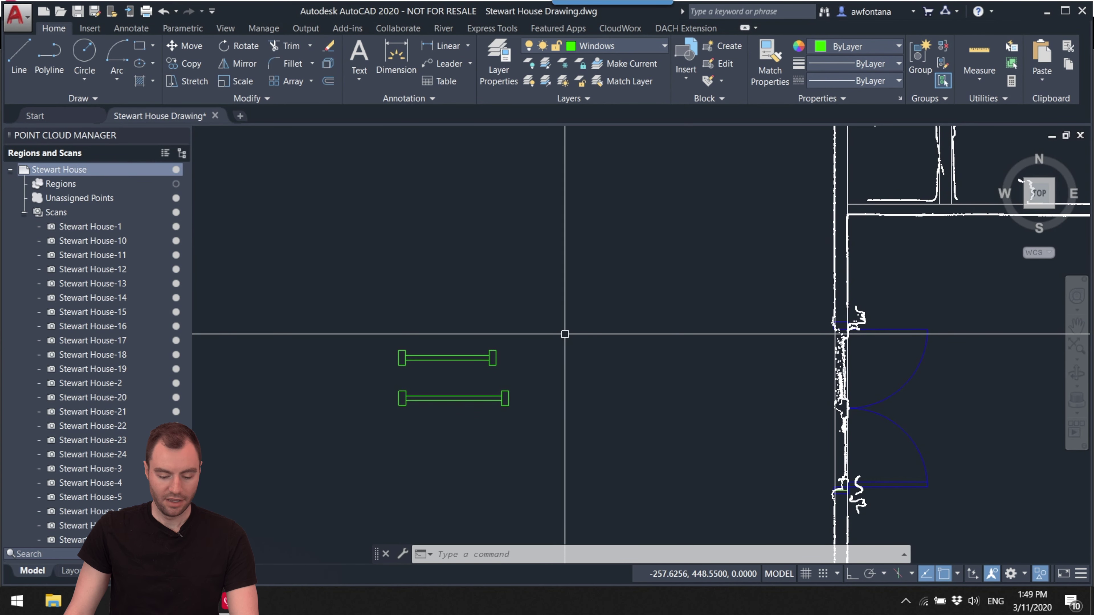
mouse_move(519, 336)
left_mouse_down()
mouse_move(534, 356)
mouse_move(446, 375)
mouse_move(378, 363)
mouse_move(378, 338)
left_mouse_up()
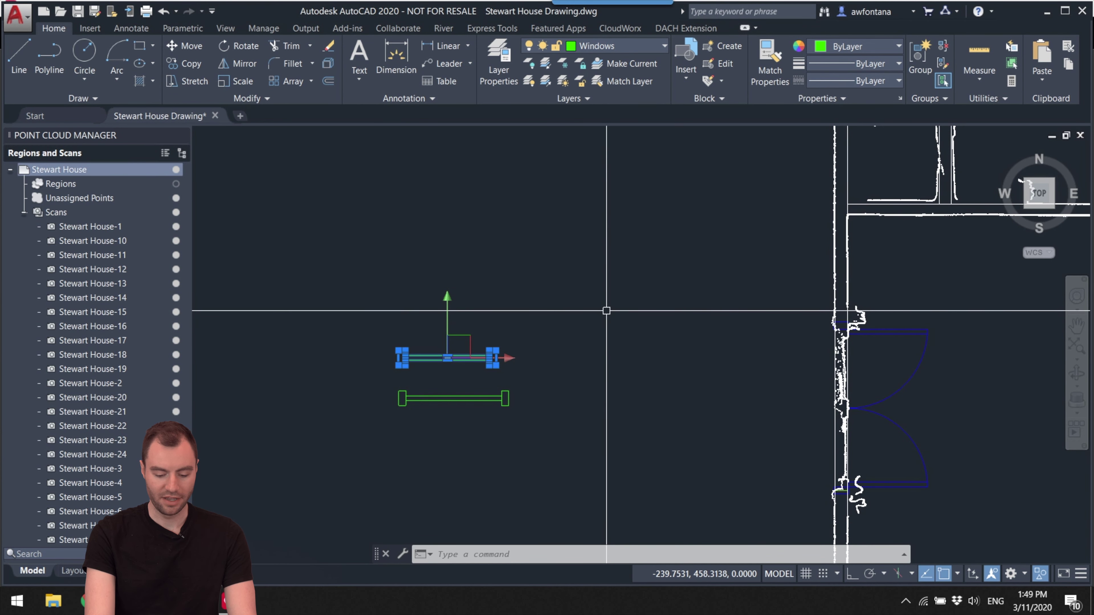
key("Return")
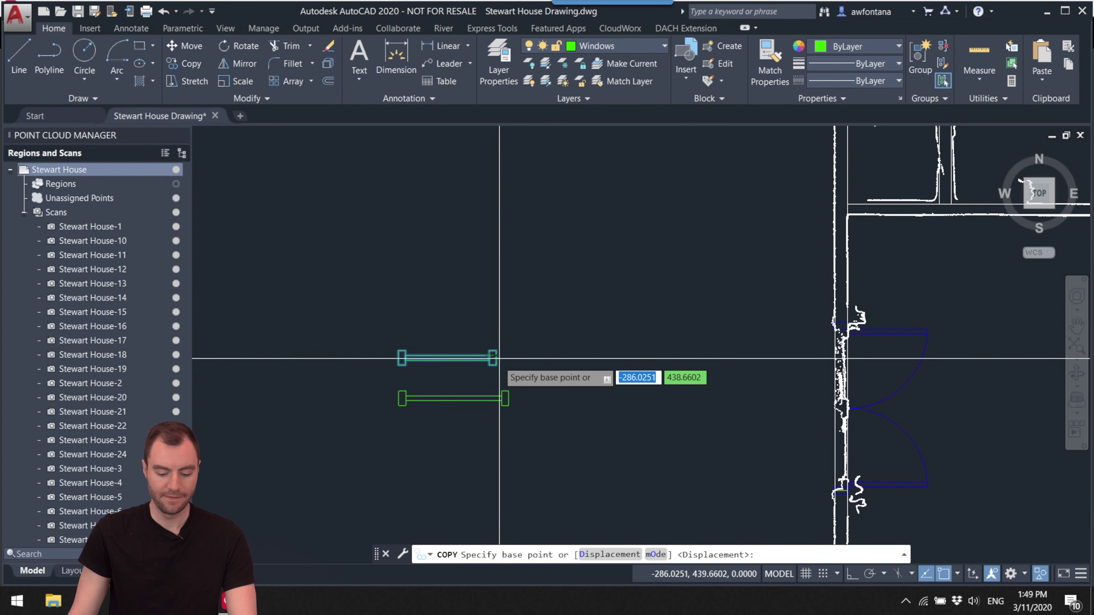
scroll(496, 357, "up", 6)
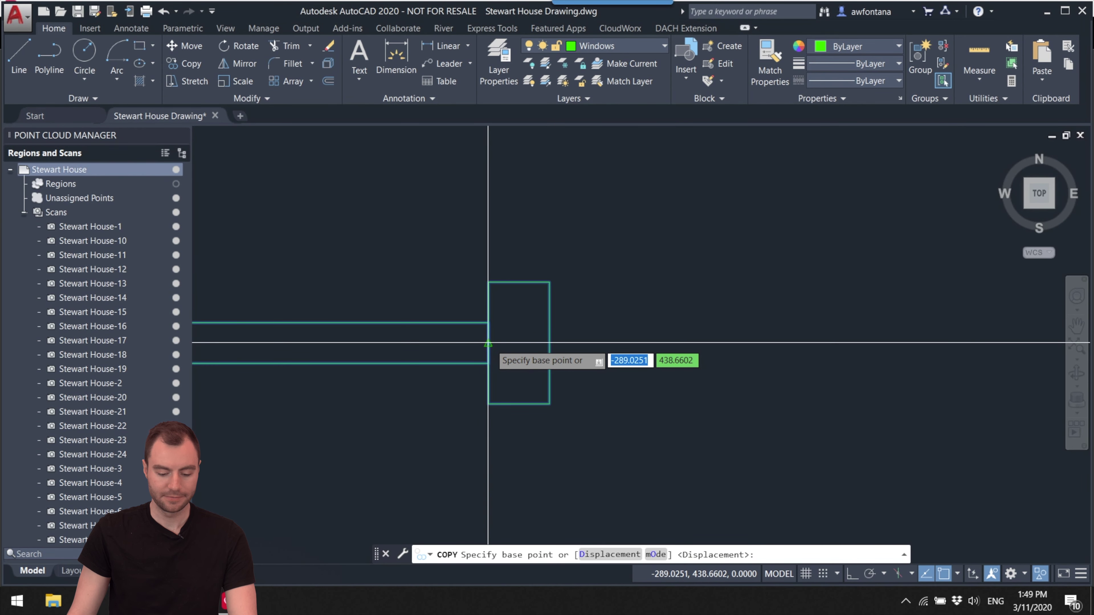
scroll(502, 335, "down", 5)
middle_click_drag(694, 311, 559, 439)
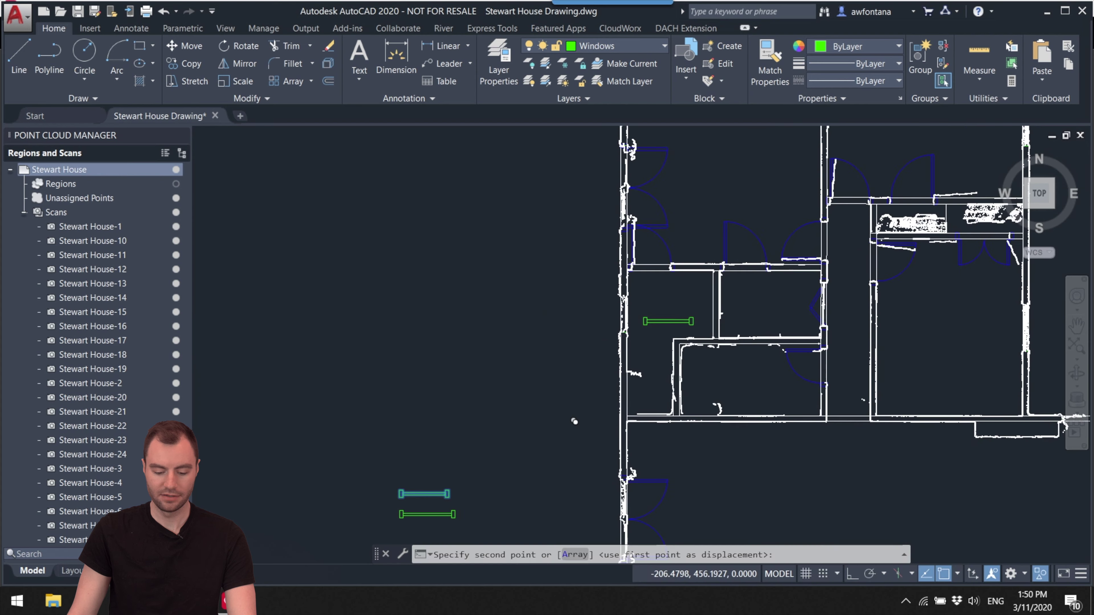
scroll(617, 323, "down", 4)
scroll(663, 409, "up", 4)
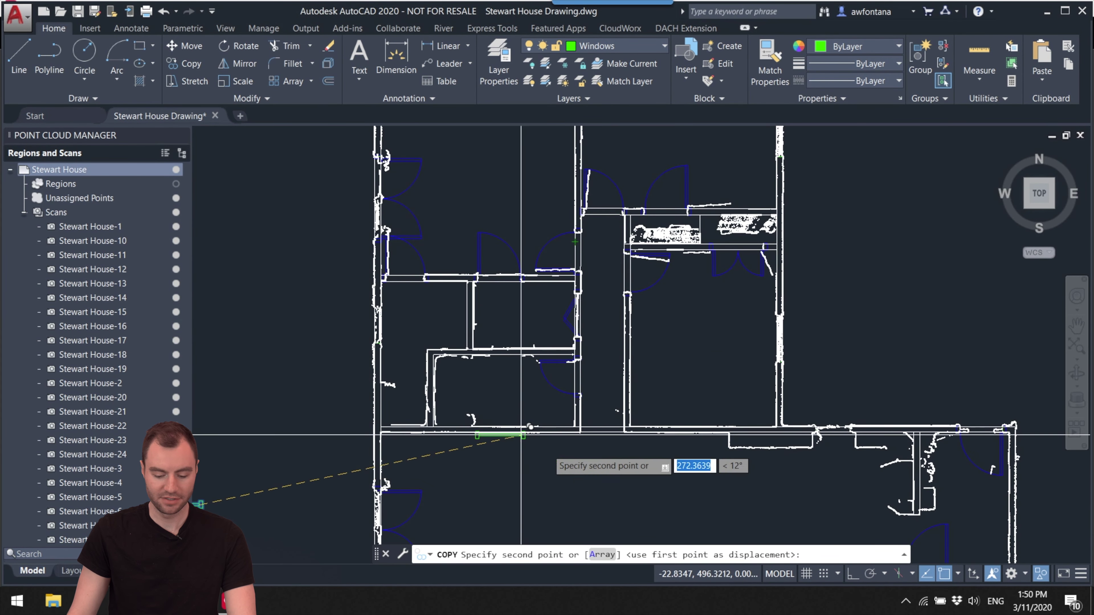
middle_click_drag(555, 457, 486, 256)
scroll(540, 161, "up", 2)
scroll(404, 340, "up", 3)
scroll(450, 285, "up", 3)
scroll(449, 286, "up", 2)
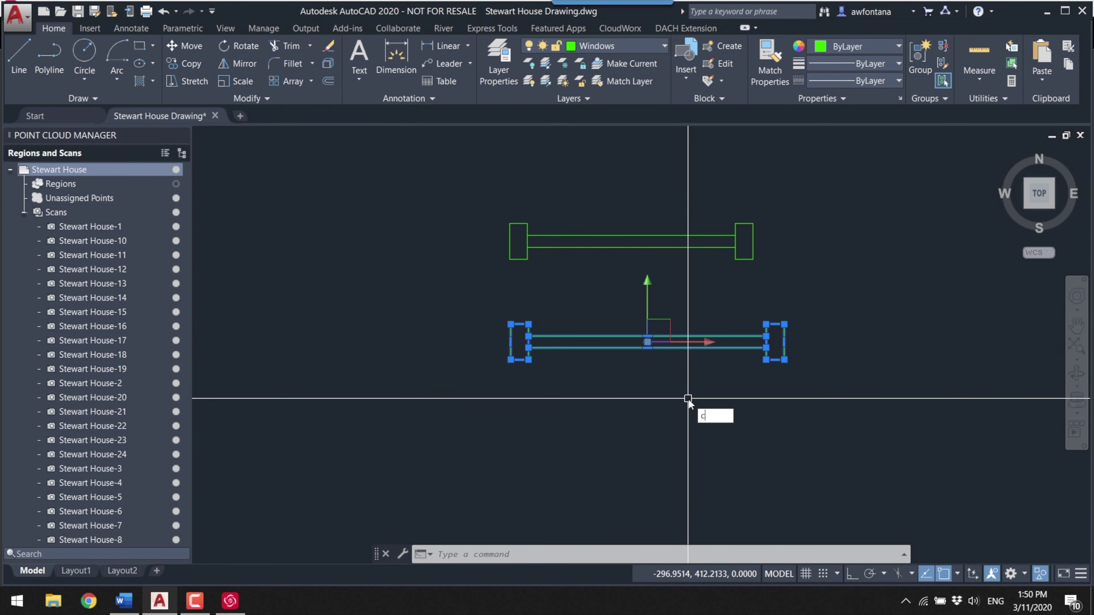
- Copy the longer window symbol into the south wall, snapping its left jamb's inner-edge midpoint to the guide line
type("co")
key("Return")
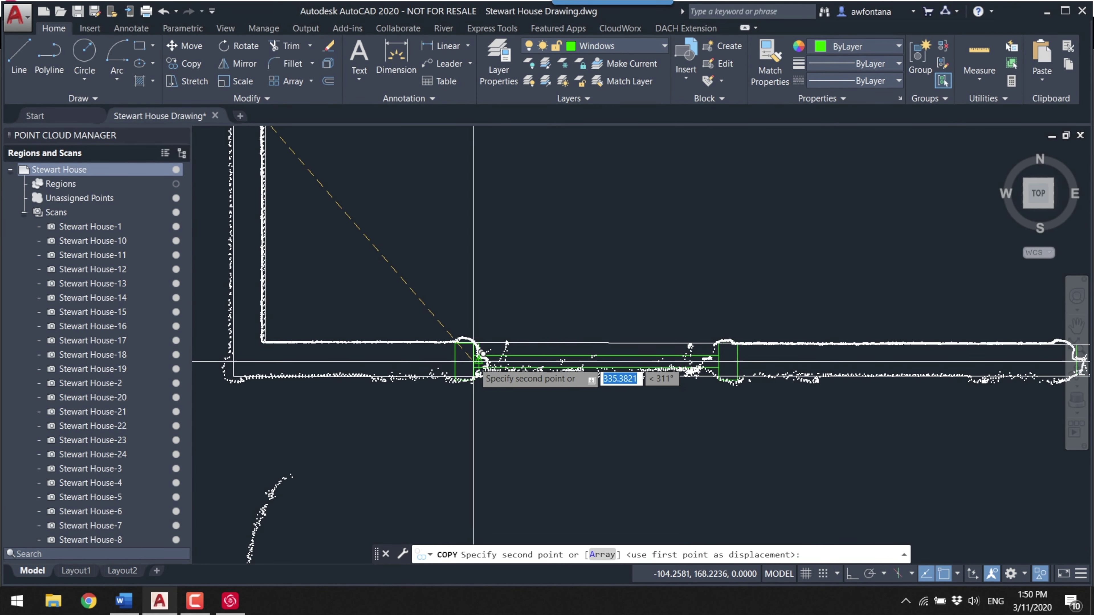
scroll(476, 367, "up", 3)
left_click(469, 372)
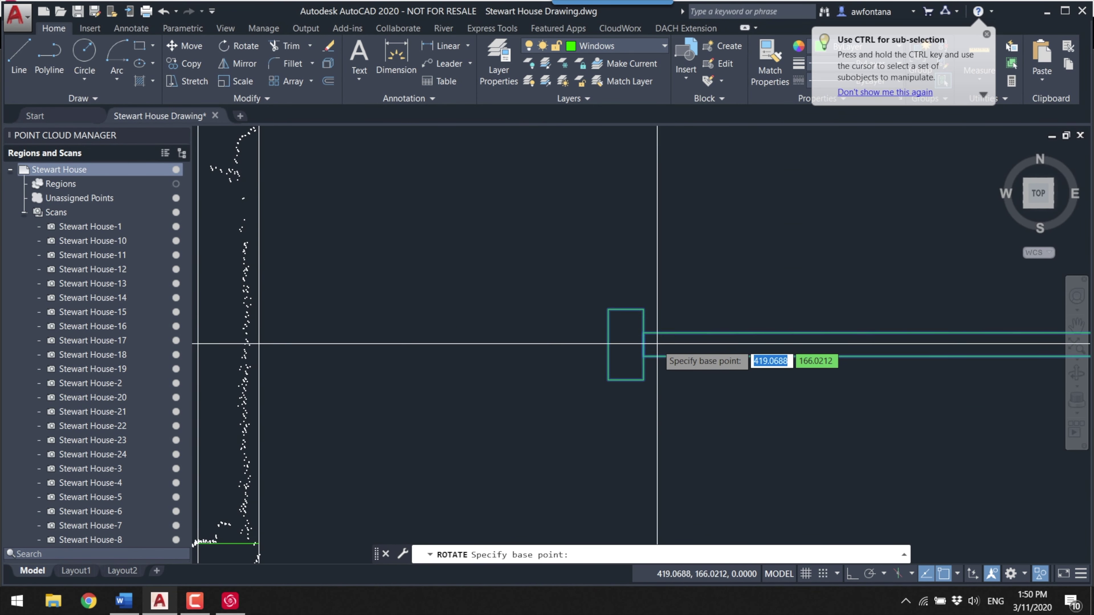
- Rotate the window copy beside the east wall to vertical and place it and a copy at the wall's guide lines
left_click(665, 288)
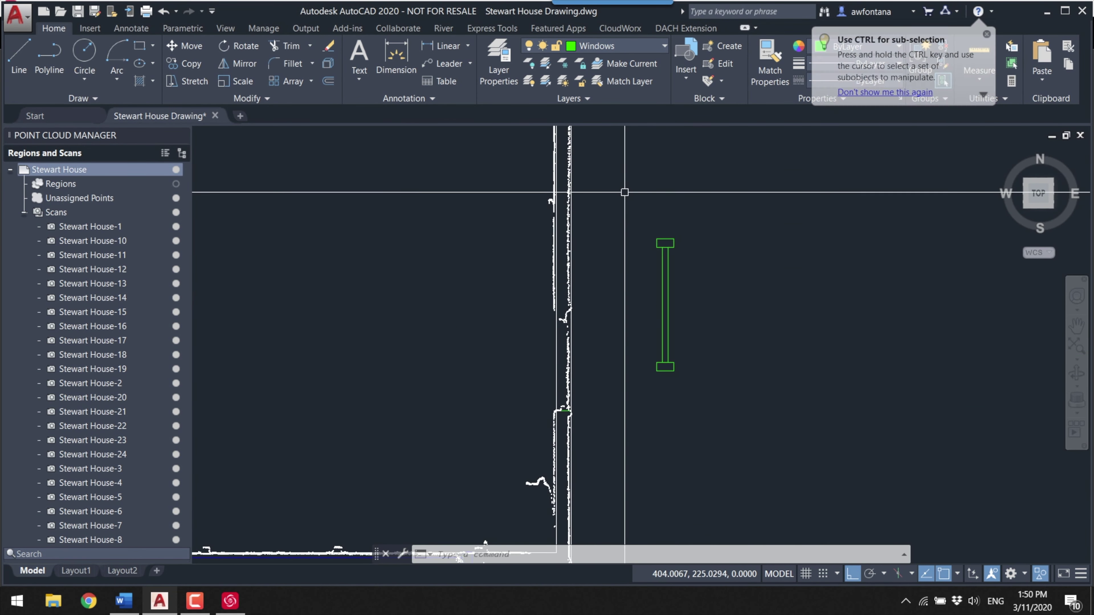
left_click_drag(627, 271, 732, 379)
type("m")
key("Return")
left_click(665, 362)
scroll(685, 370, "up", 2)
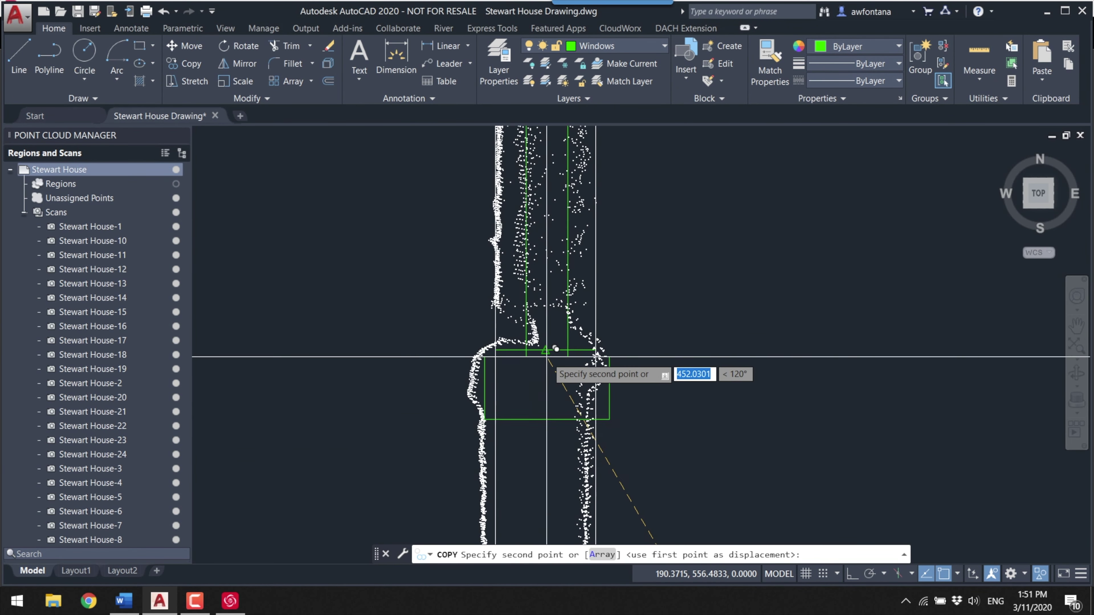
left_click(513, 341)
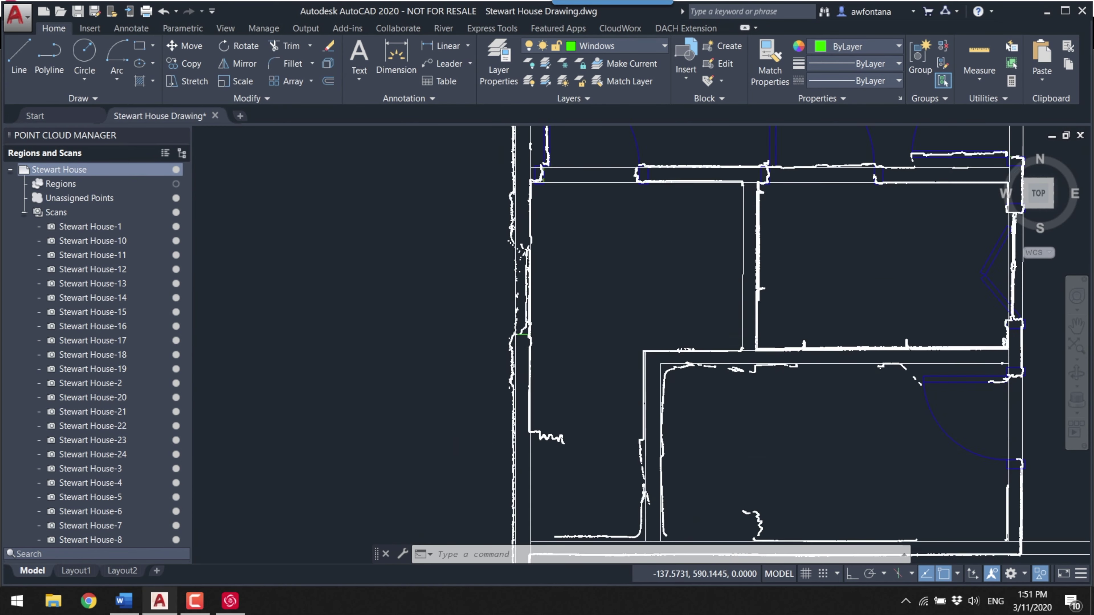
- Copy the vertical shorter window symbol onto the west wall's guide line, using its lower jamb's inner-edge midpoint as base point
key("Return")
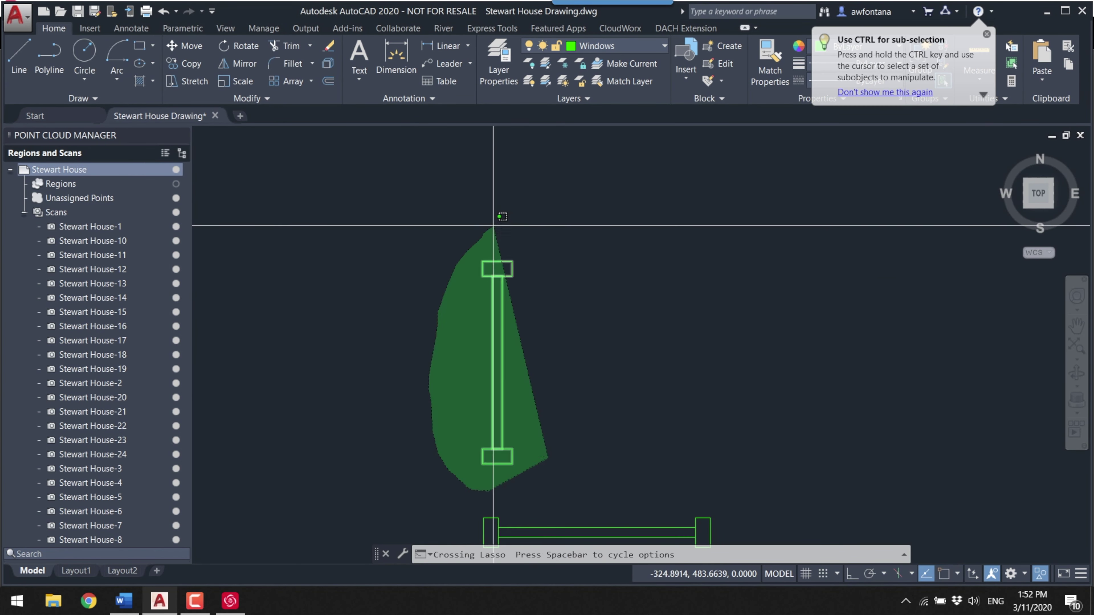
left_click(503, 445)
scroll(778, 297, "up", 5)
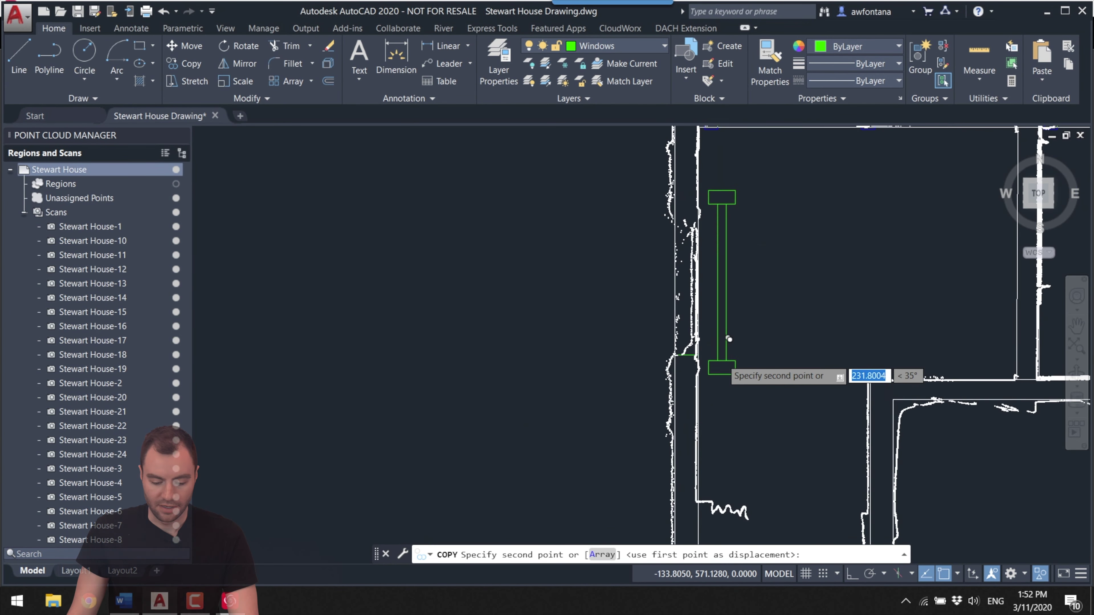
scroll(678, 413, "up", 4)
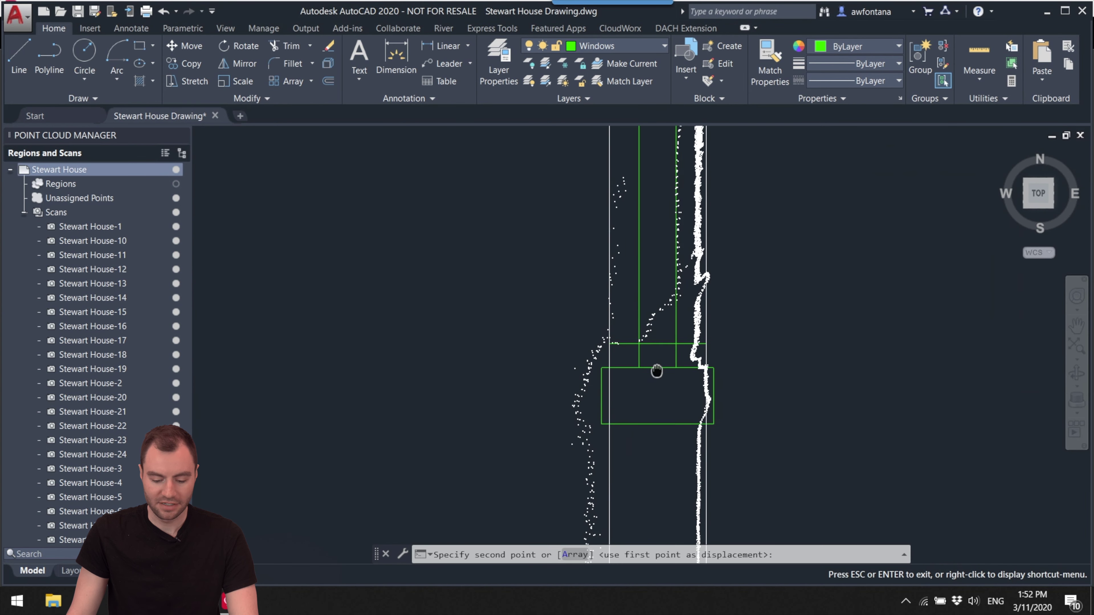
middle_click_drag(677, 414, 646, 435)
scroll(646, 435, "down", 2)
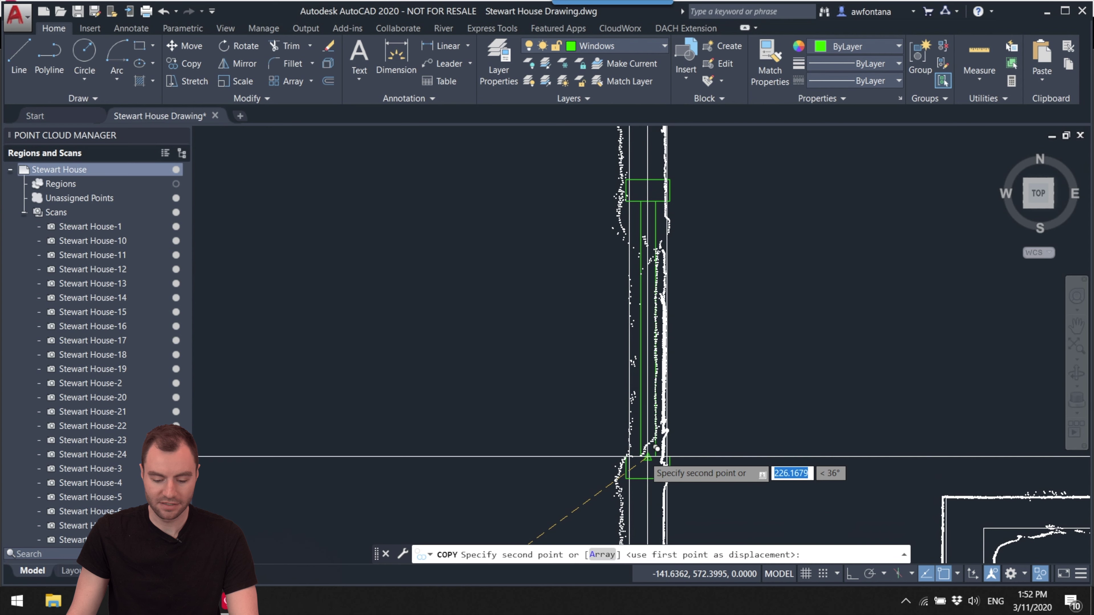
- Place further copies of the vertical window in the southeast exterior wall and above the opening in the horizontal exterior wall
scroll(648, 457, "down", 5)
middle_click_drag(771, 429, 688, 433)
scroll(688, 433, "up", 3)
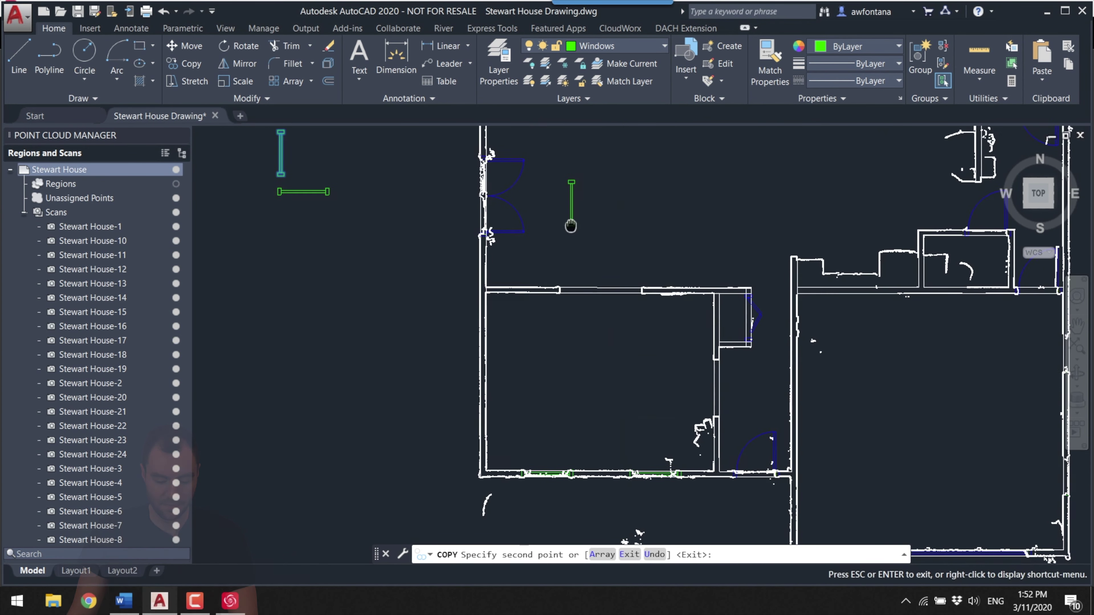
scroll(636, 429, "up", 3)
scroll(704, 318, "down", 8)
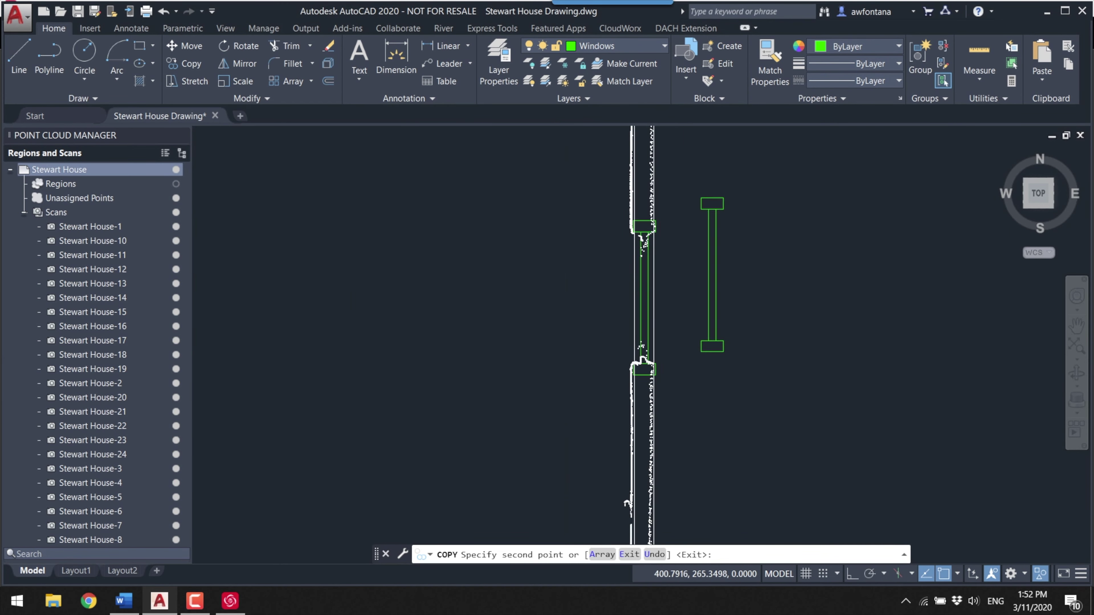
middle_click_drag(488, 330, 615, 431)
key("Escape")
- Rotate the window copy above the horizontal exterior wall's opening to a horizontal orientation
scroll(616, 431, "up", 5)
left_click_drag(654, 338, 806, 172)
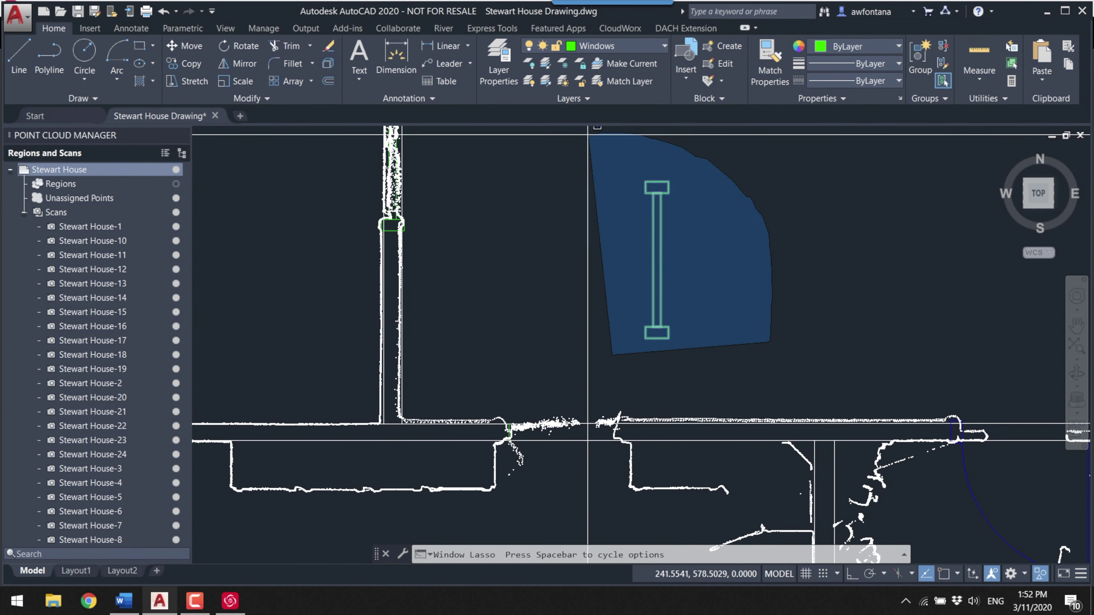
type("ro")
key("Return")
left_click(653, 338)
key("Escape")
scroll(603, 301, "up", 3)
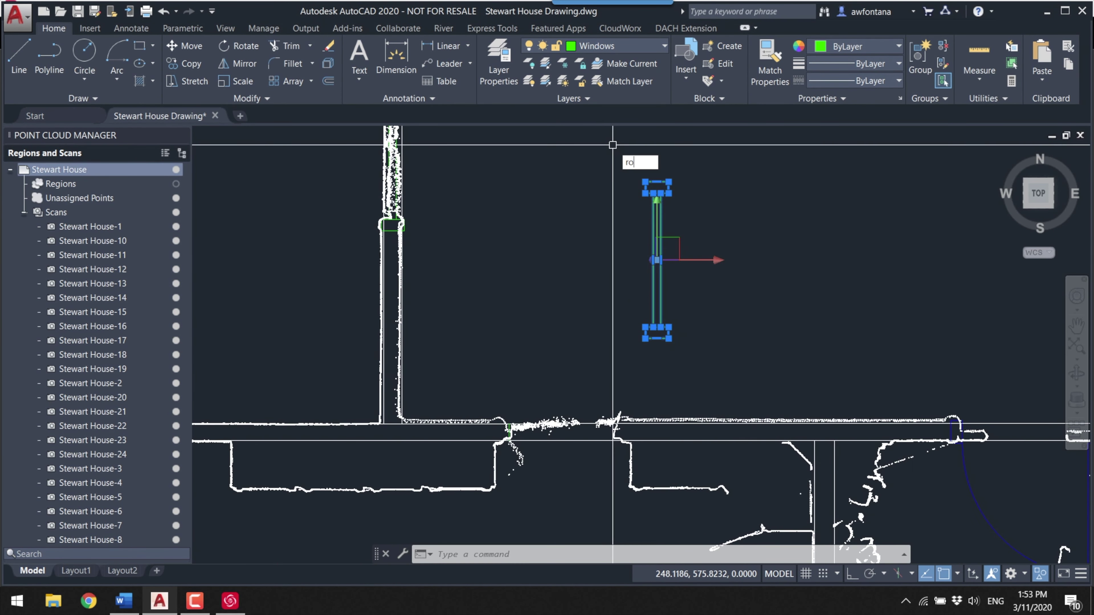
type("ro")
key("Return")
left_click(585, 334)
left_click(596, 230)
scroll(597, 230, "down", 3)
- Move the rotated window by its left jamb's inner-edge midpoint onto the midpoint of the guide line in the wall below
left_click(596, 233)
type("m")
key("Return")
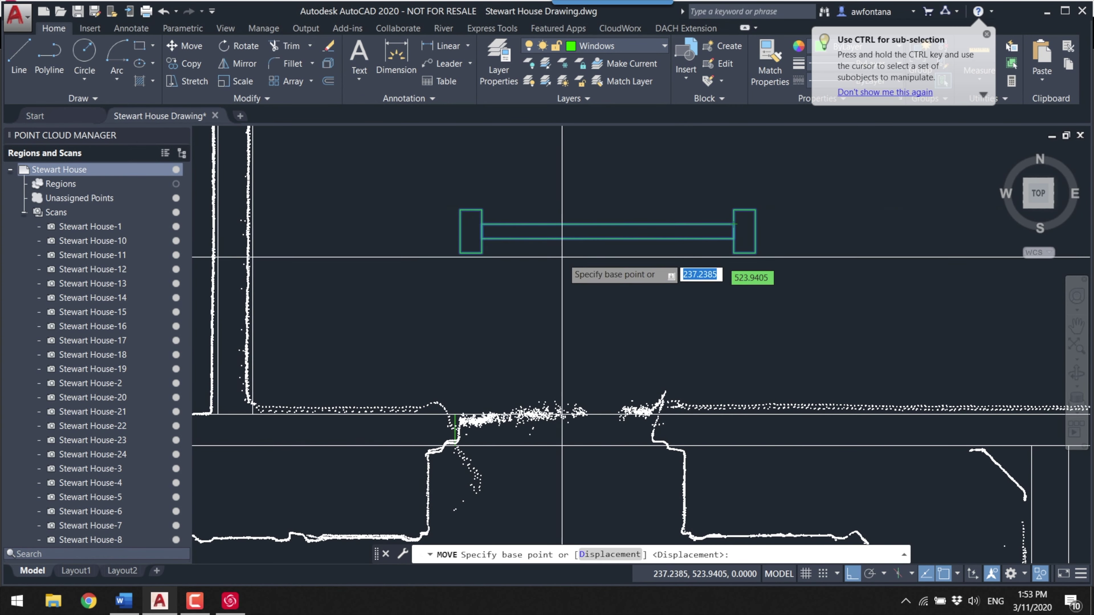
scroll(464, 375, "up", 3)
left_click(459, 366)
key("F8")
scroll(500, 367, "down", 2)
scroll(526, 329, "down", 2)
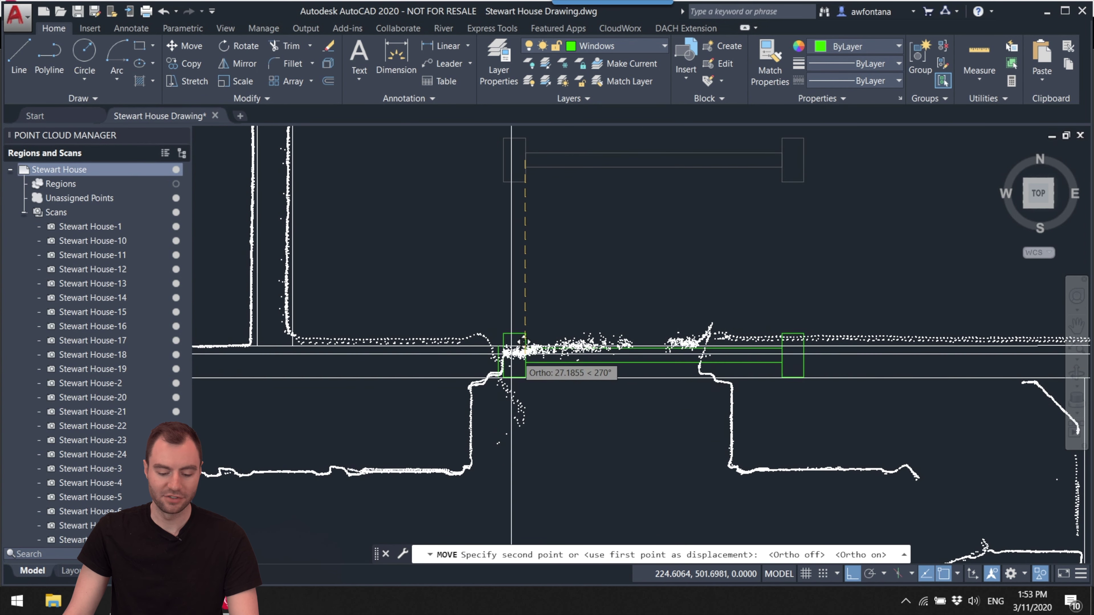
scroll(505, 349, "up", 3)
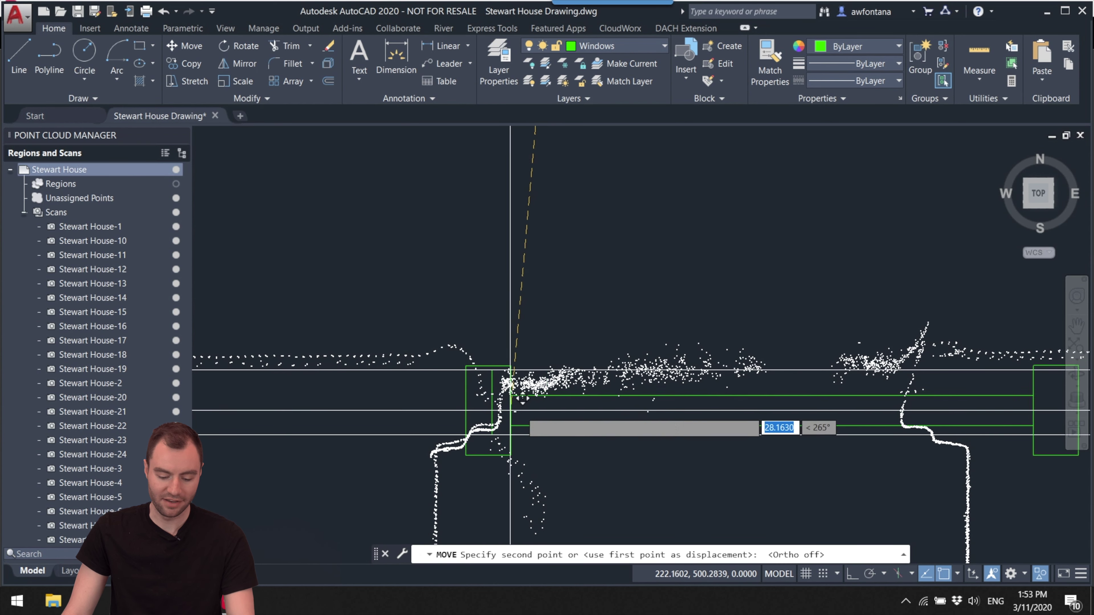
scroll(544, 348, "up", 3)
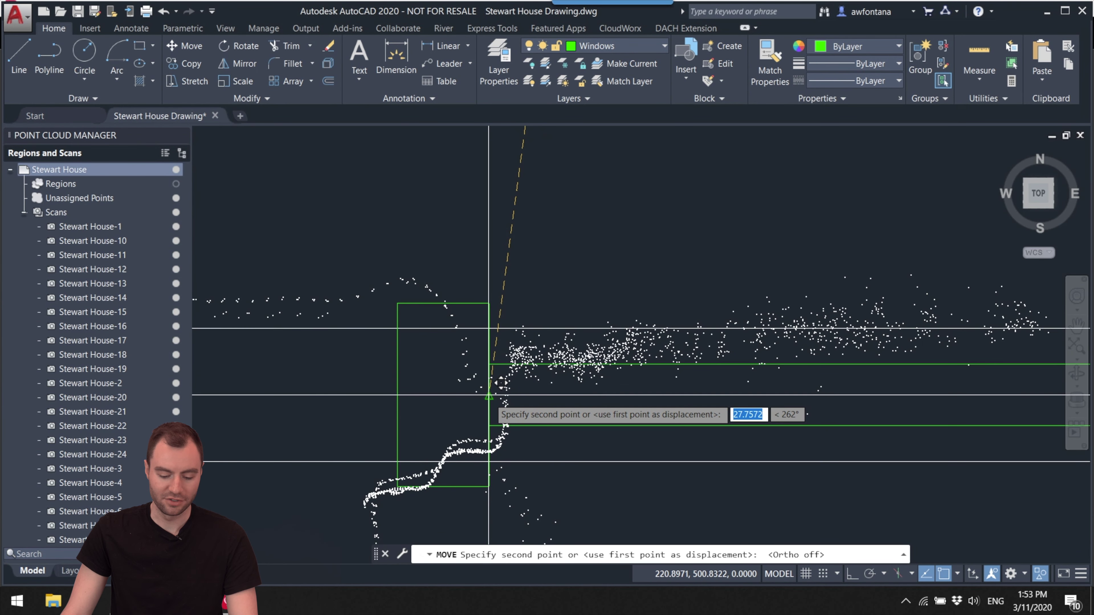
left_click(488, 395)
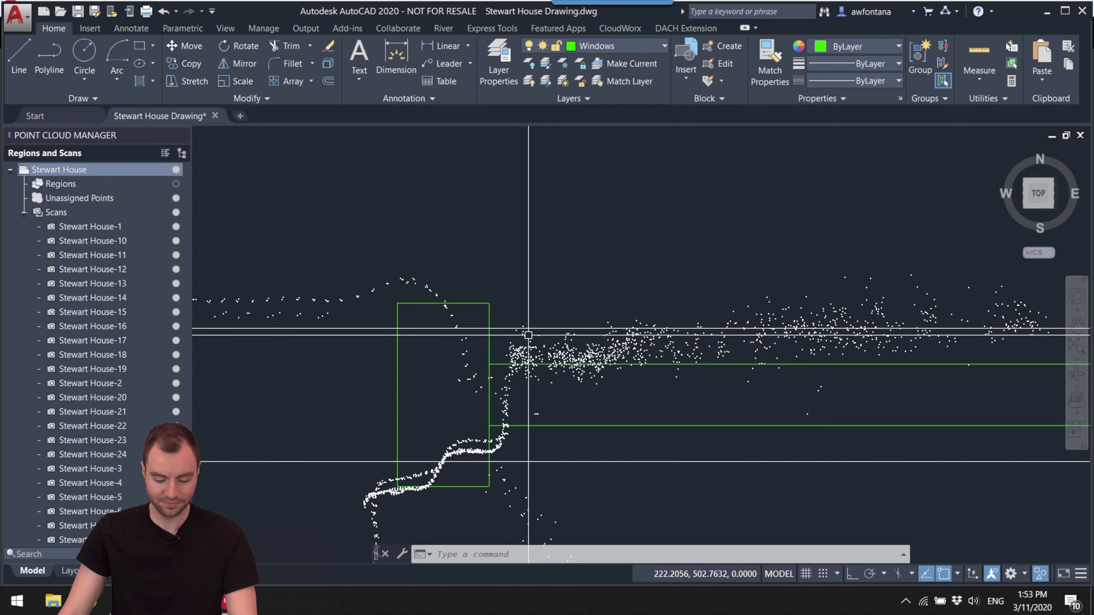
- Move the window's right jamb to the opening's scanned right edge and shorten the pane to meet it
scroll(528, 335, "down", 3)
scroll(517, 336, "down", 2)
scroll(603, 327, "up", 3)
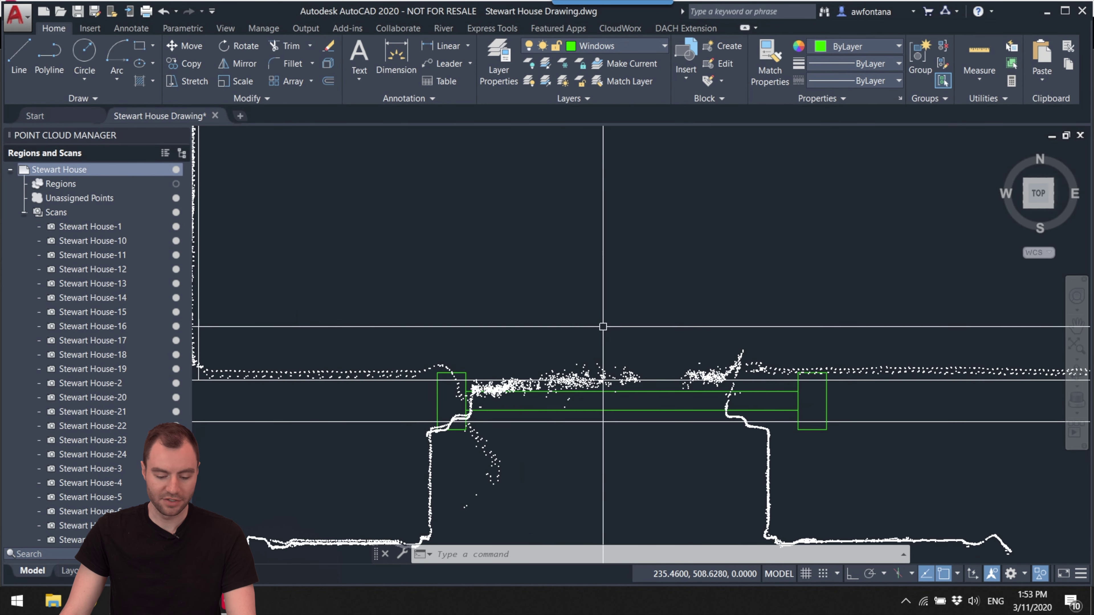
scroll(457, 400, "up", 2)
scroll(471, 401, "up", 2)
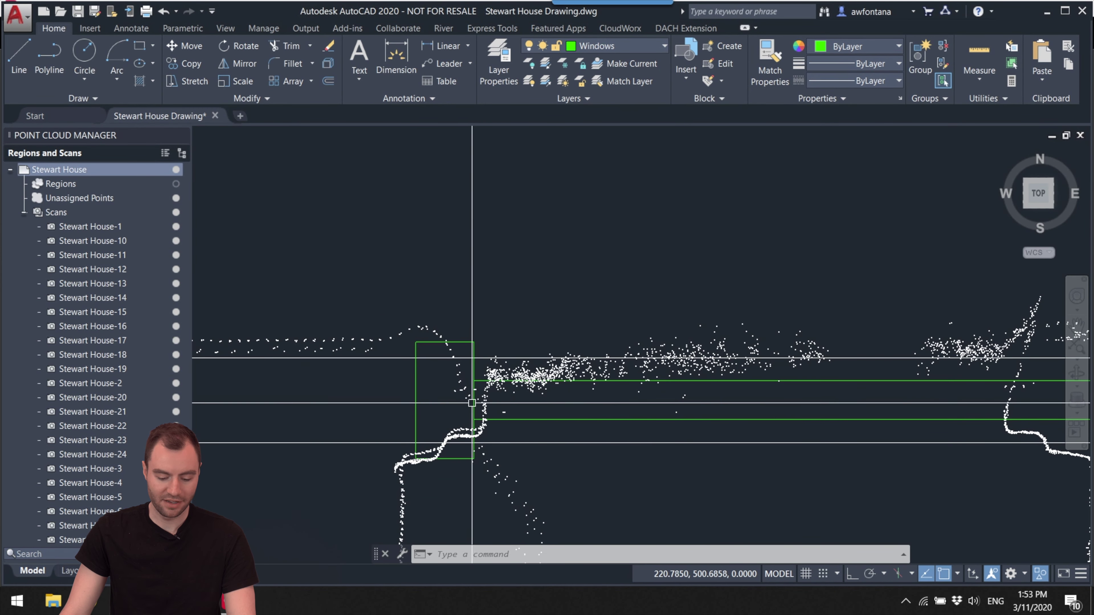
scroll(500, 401, "down", 3)
middle_click_drag(512, 400, 444, 396)
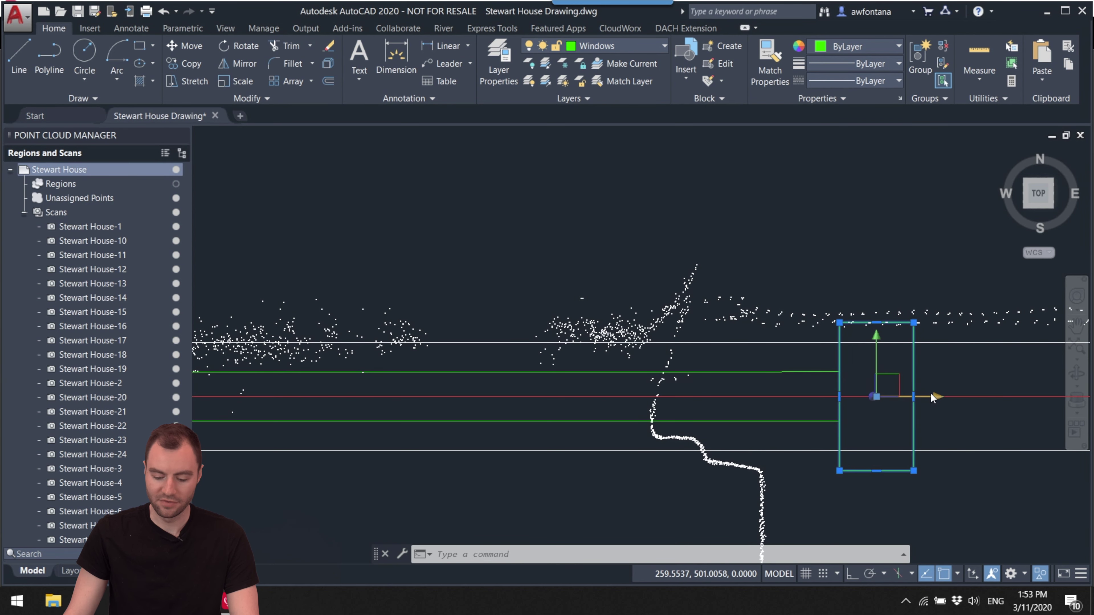
left_click(931, 397)
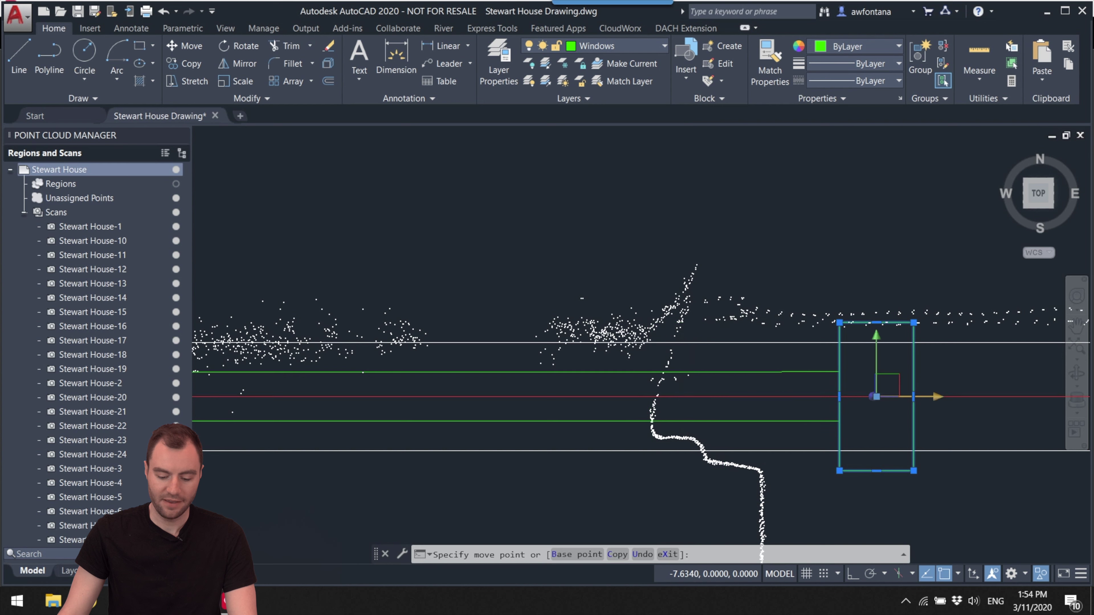
left_click(939, 397)
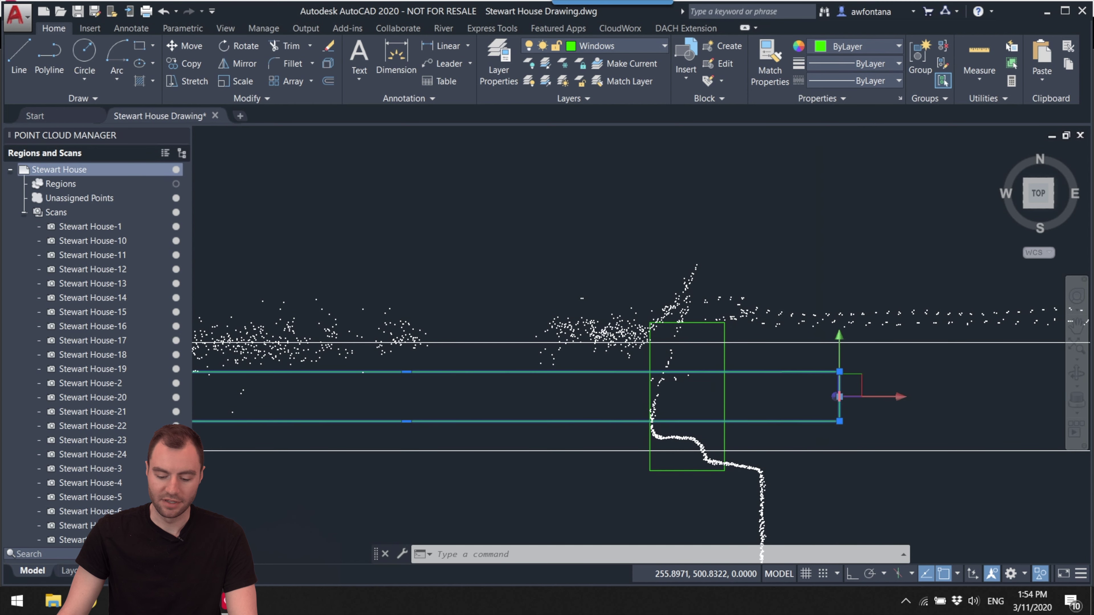
left_click(839, 396)
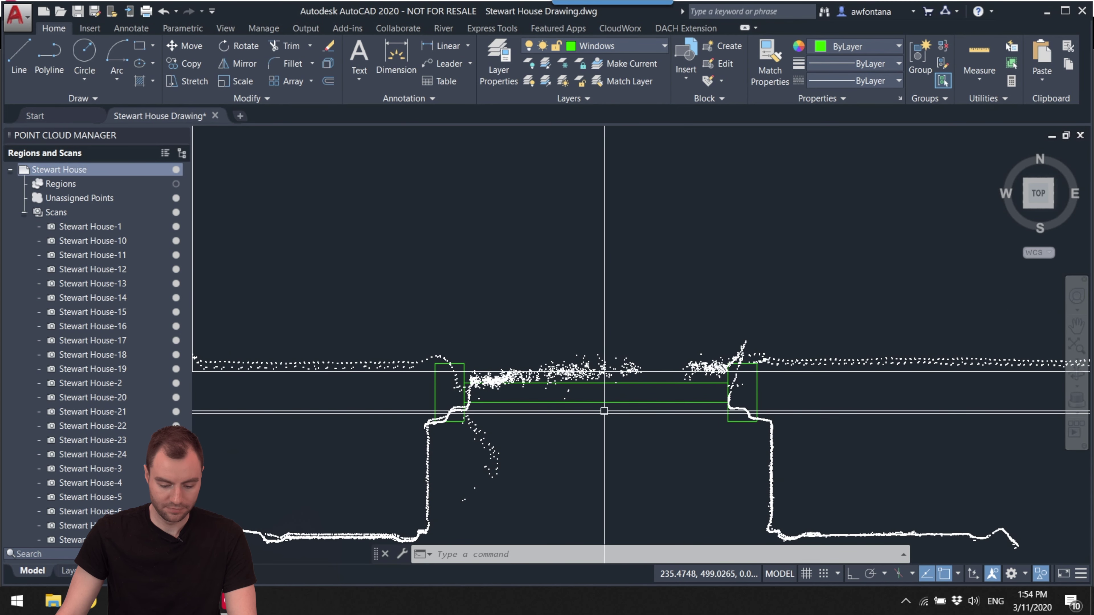
right_click(492, 454)
left_click(521, 496)
- Inspect the placed windows along the exterior walls against the point cloud openings
scroll(623, 410, "down", 5)
scroll(623, 410, "up", 8)
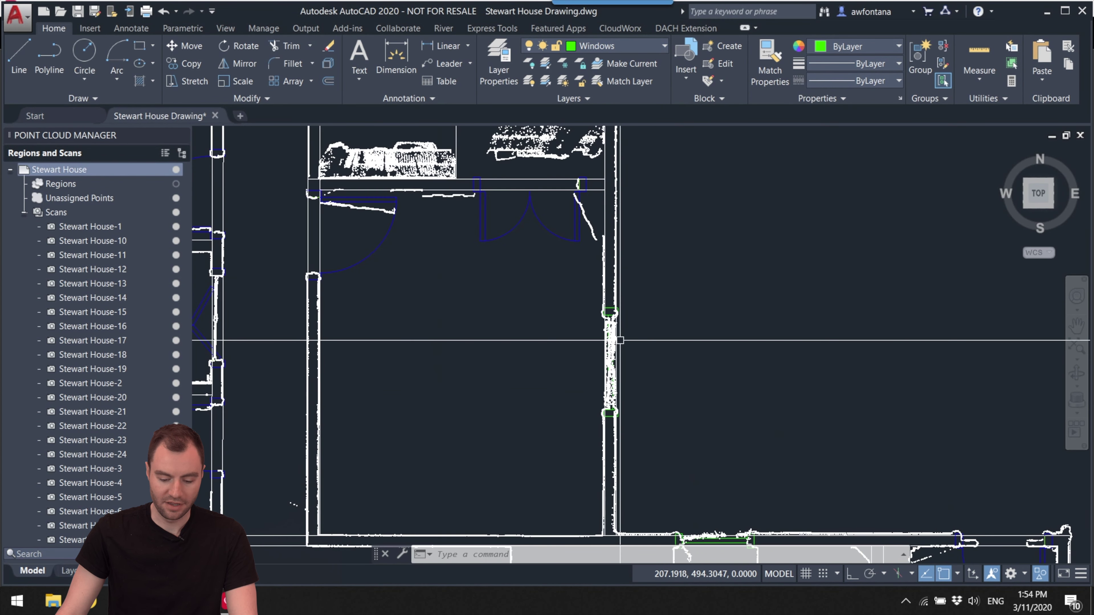
left_click_drag(642, 280, 633, 535)
scroll(664, 306, "down", 4)
key("Escape")
scroll(659, 401, "up", 8)
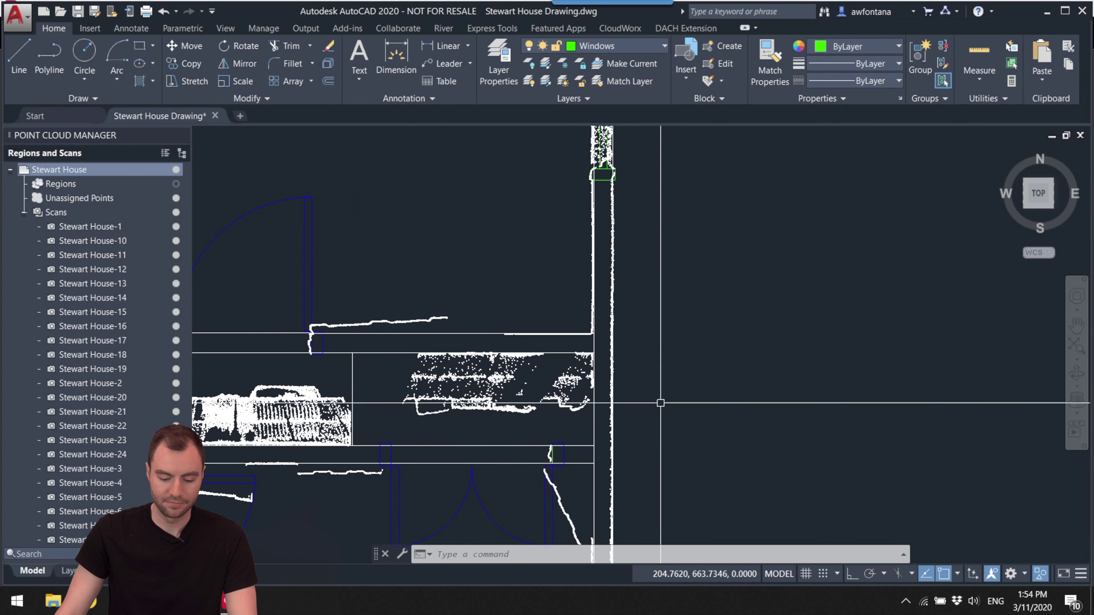
scroll(658, 407, "down", 5)
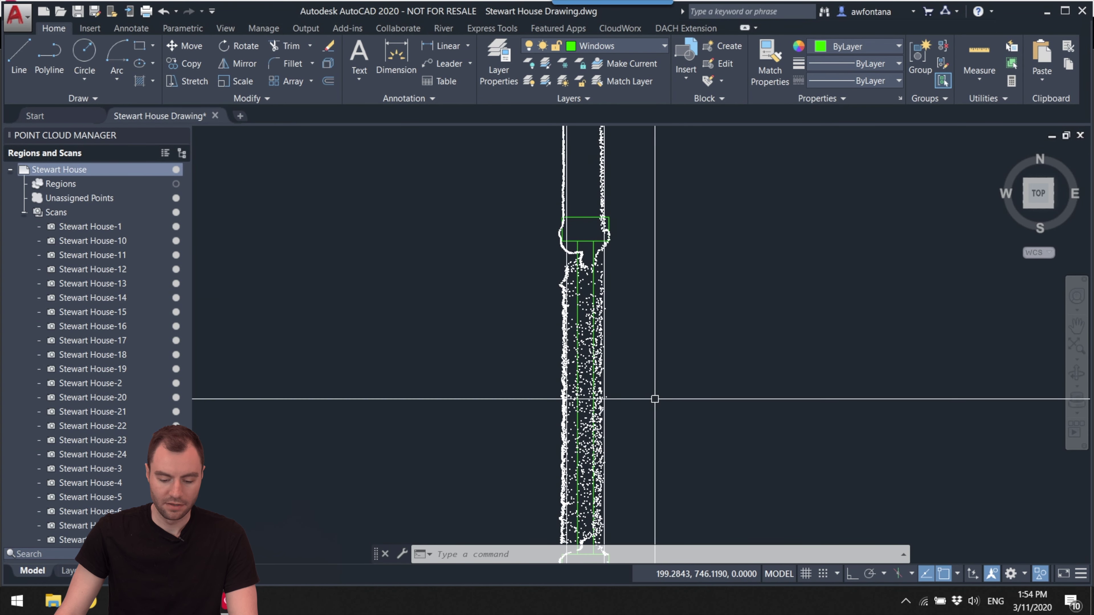
middle_click_drag(676, 372, 549, 379)
scroll(599, 375, "up", 5)
scroll(669, 234, "down", 5)
middle_click_drag(669, 235, 621, 422)
scroll(621, 422, "down", 4)
scroll(591, 318, "up", 6)
middle_click_drag(576, 313, 619, 313)
scroll(565, 321, "up", 2)
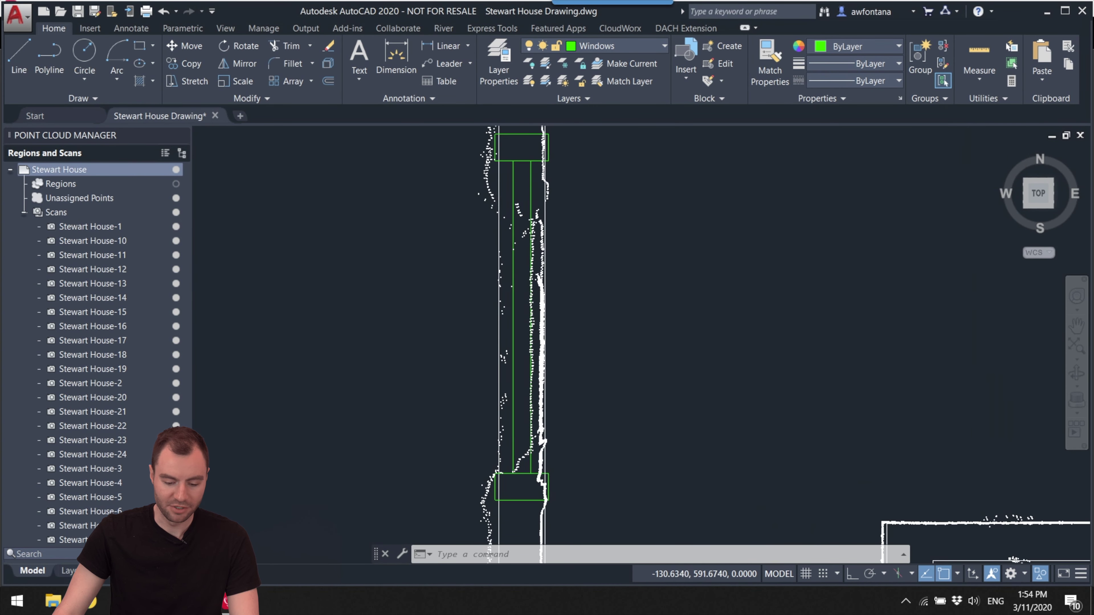
- Move the upper jamb of the west exterior wall's window down to the scanned opening edge and shorten the pane to meet it
left_click(562, 206)
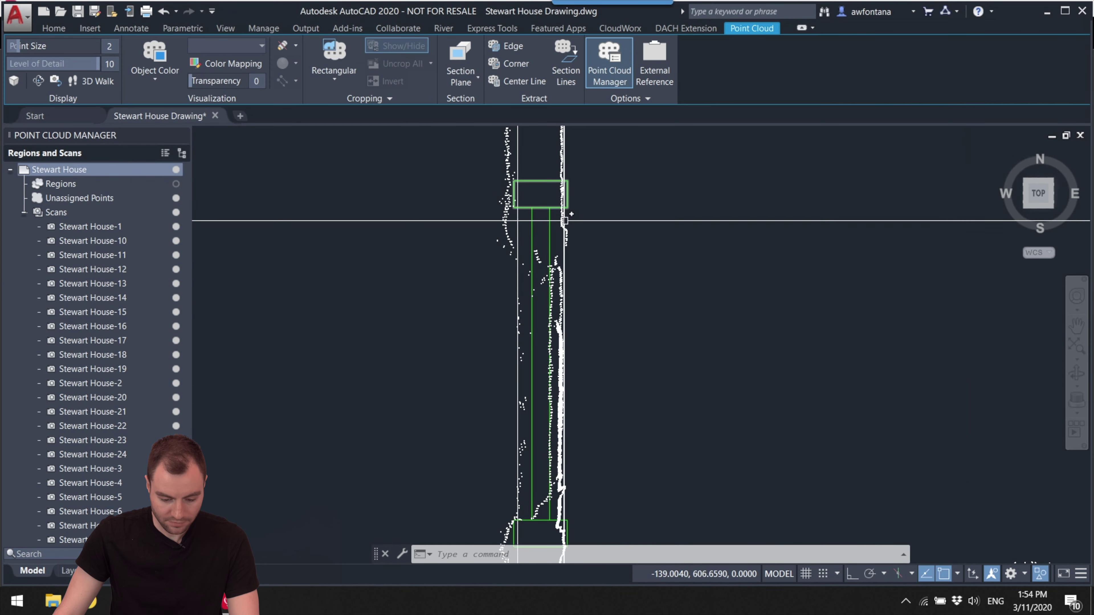
scroll(672, 254, "up", 2)
key("Escape")
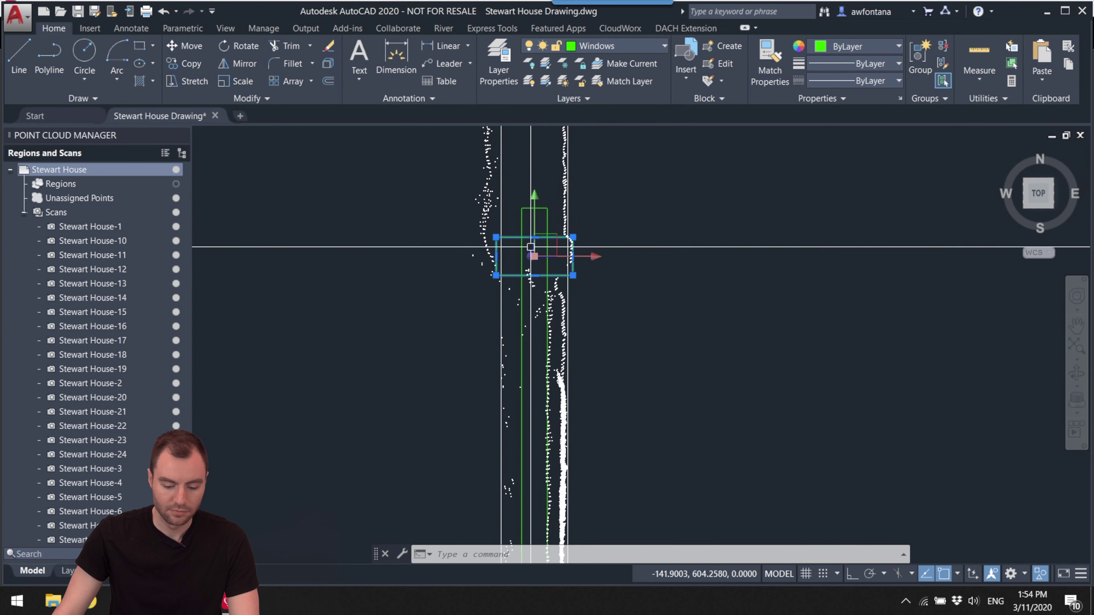
left_click(534, 208)
left_click(535, 208)
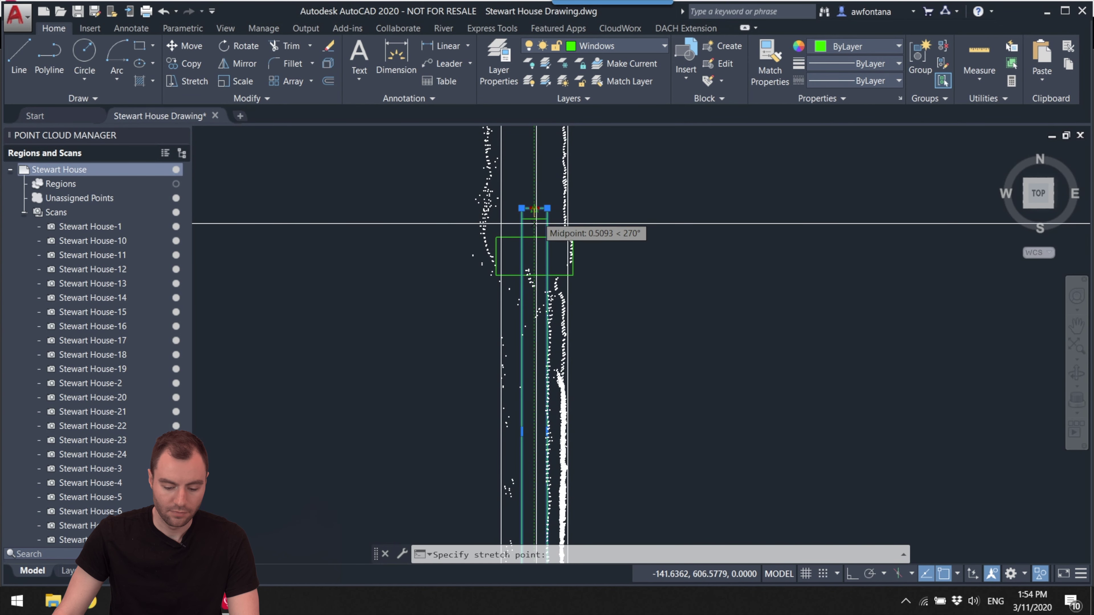
left_click(534, 275)
scroll(534, 275, "down", 10)
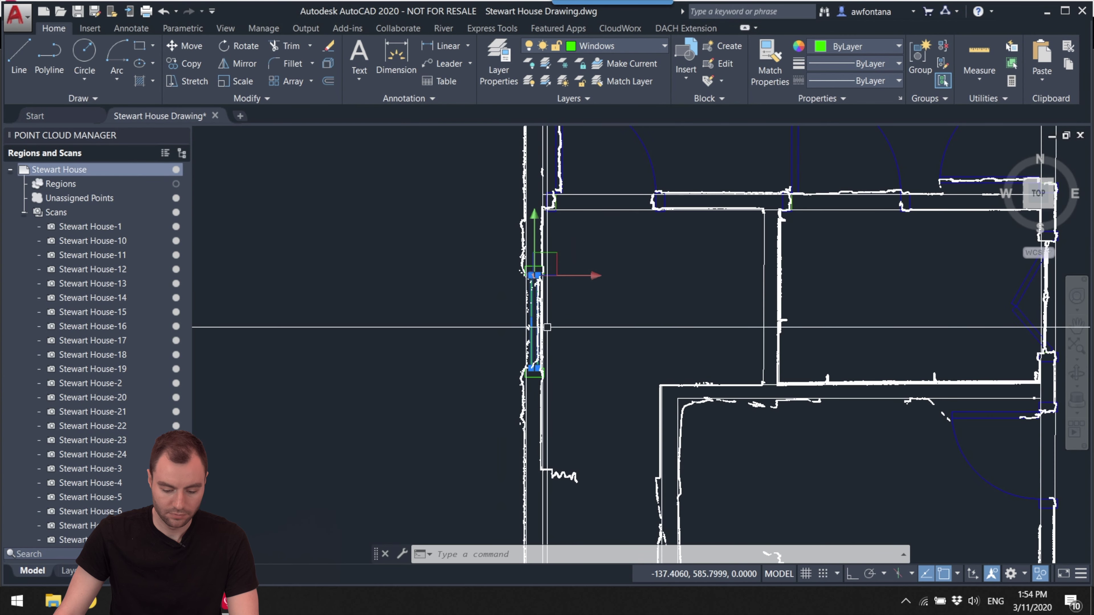
- Shift the left window in the lower horizontal exterior wall, pane and both jambs, slightly left to centre it on the scanned opening
scroll(534, 375, "up", 12)
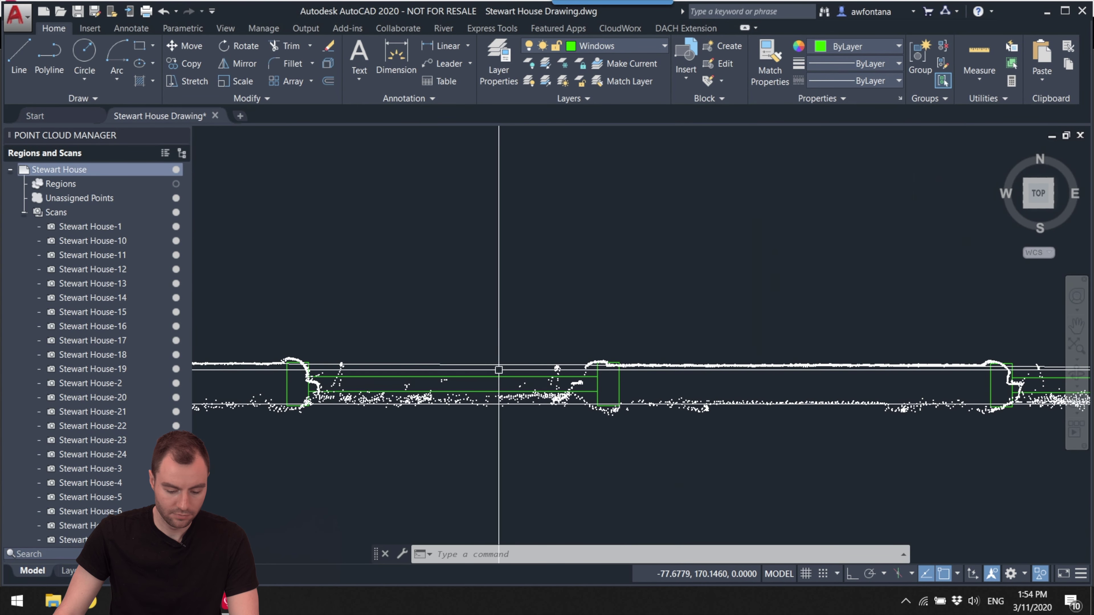
scroll(491, 298, "up", 2)
middle_click_drag(491, 298, 630, 300)
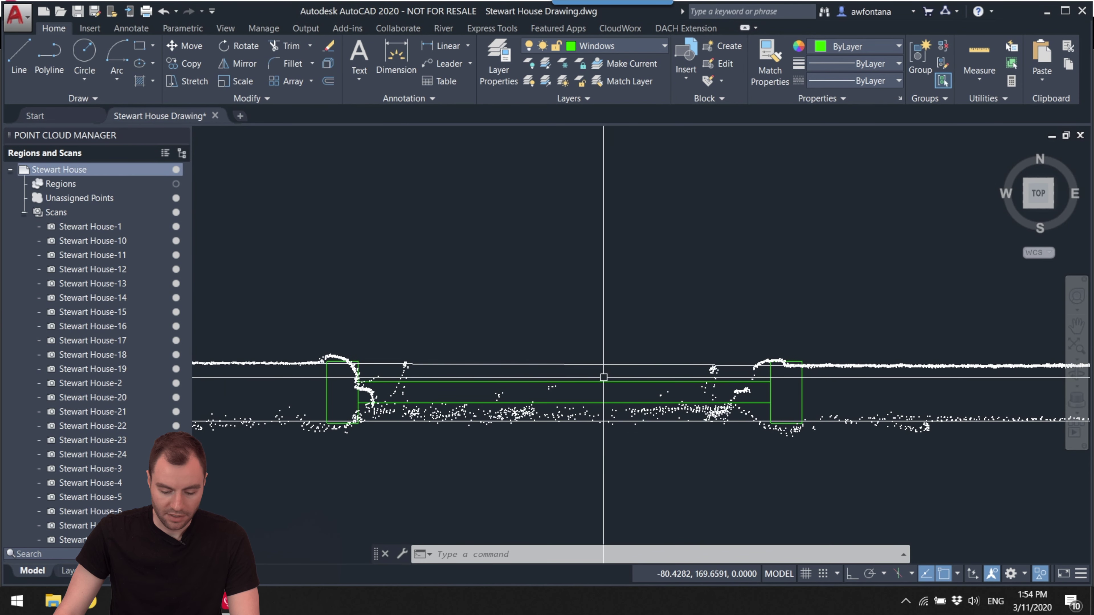
left_click(802, 386)
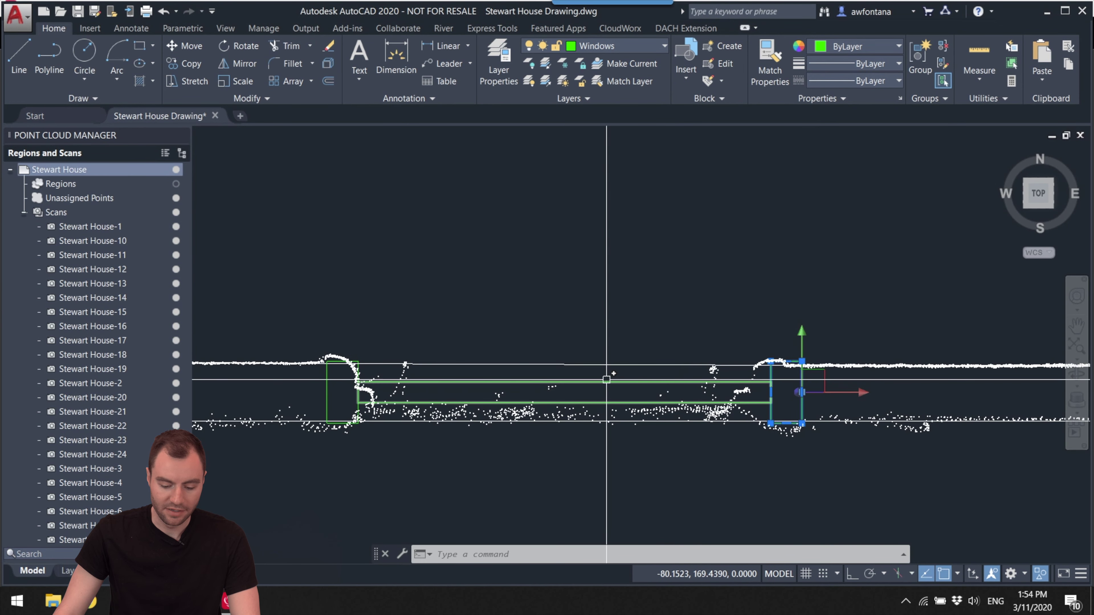
left_click(617, 383)
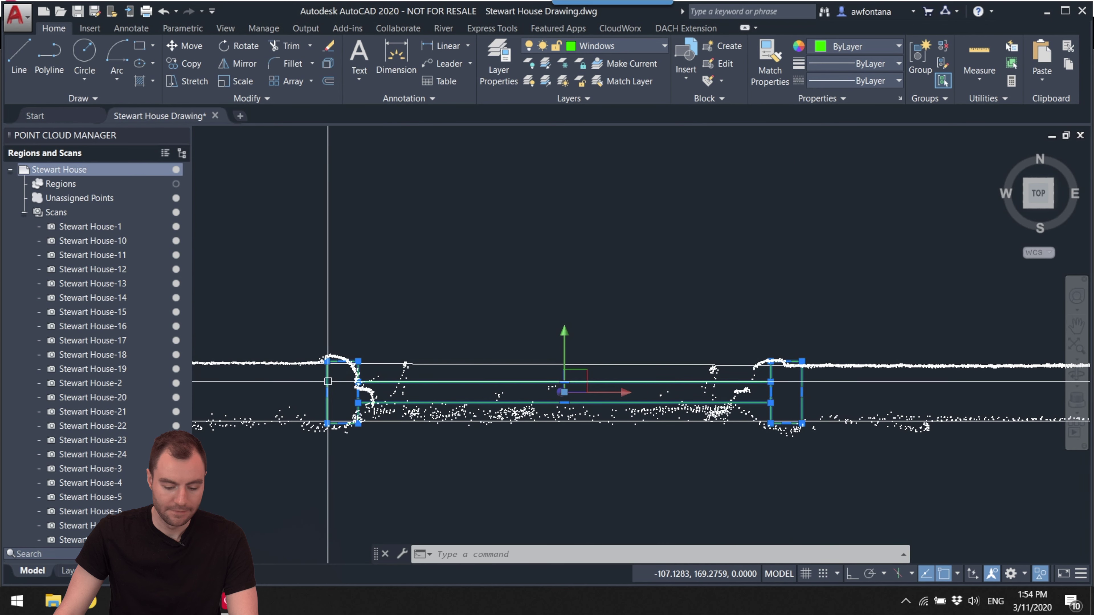
left_click(564, 392)
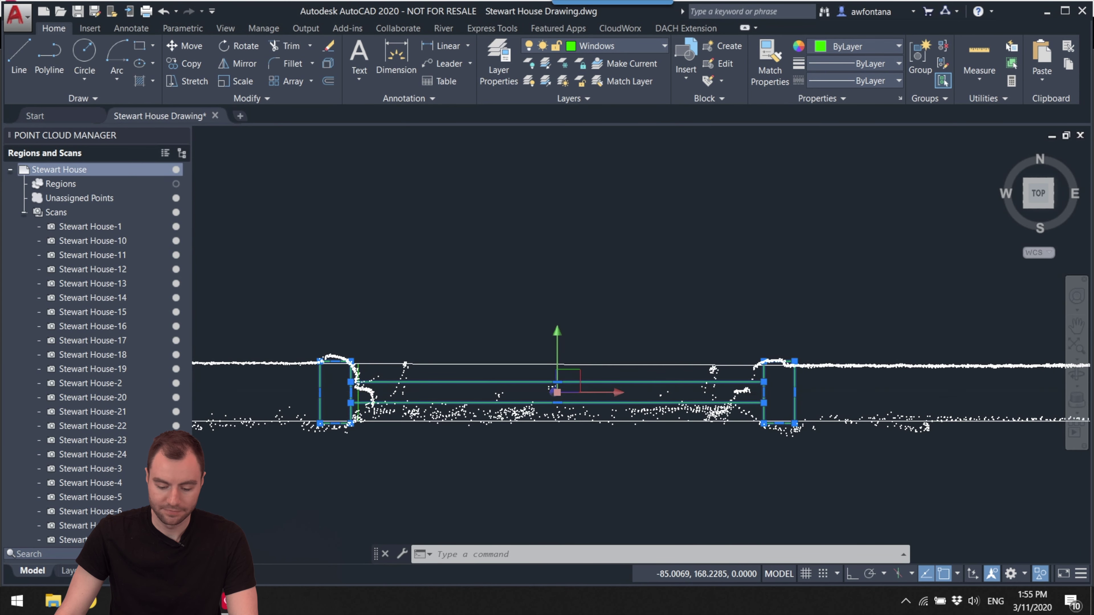
- Shift the right window in the lower horizontal exterior wall, pane and both jambs, slightly left to centre it on the scanned opening
scroll(557, 392, "down", 2)
scroll(665, 391, "up", 2)
middle_click_drag(782, 354, 665, 384)
scroll(705, 380, "down", 2)
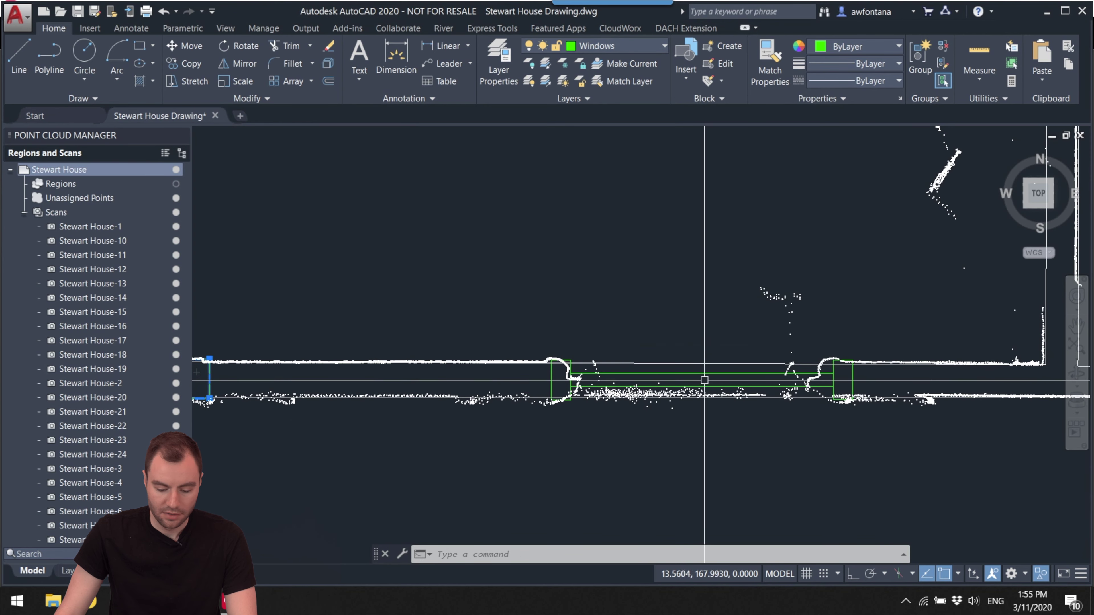
scroll(739, 381, "up", 1)
middle_click_drag(928, 381, 963, 382)
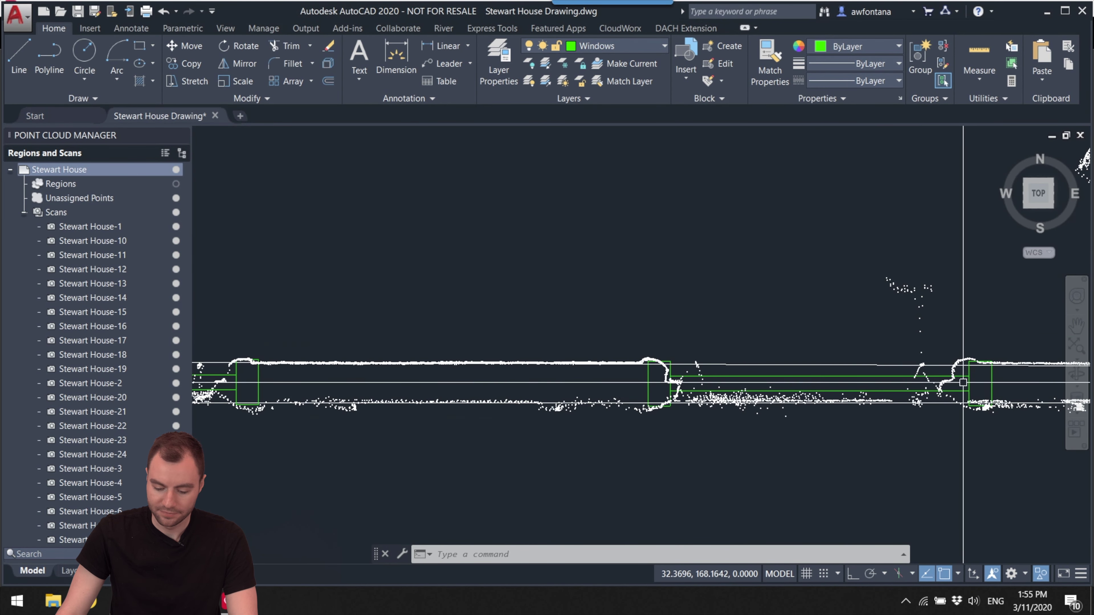
scroll(963, 383, "up", 3)
left_click(982, 346)
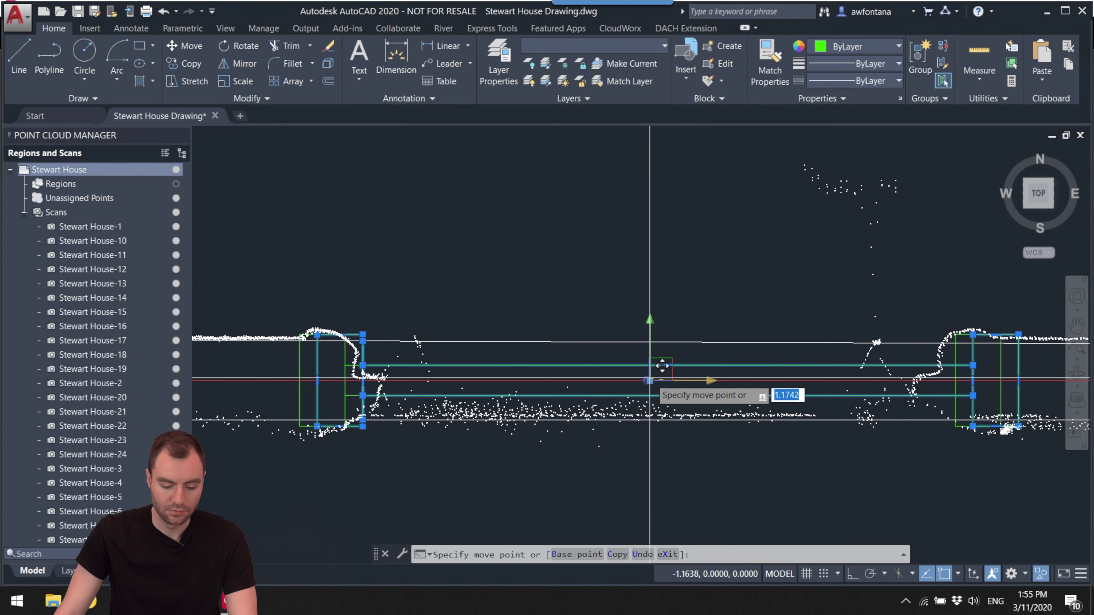
- Inspect the east exterior wall's windows and the overall plan against the point cloud openings
scroll(662, 366, "down", 5)
middle_click_drag(723, 369, 513, 319)
key("Escape")
scroll(603, 344, "up", 10)
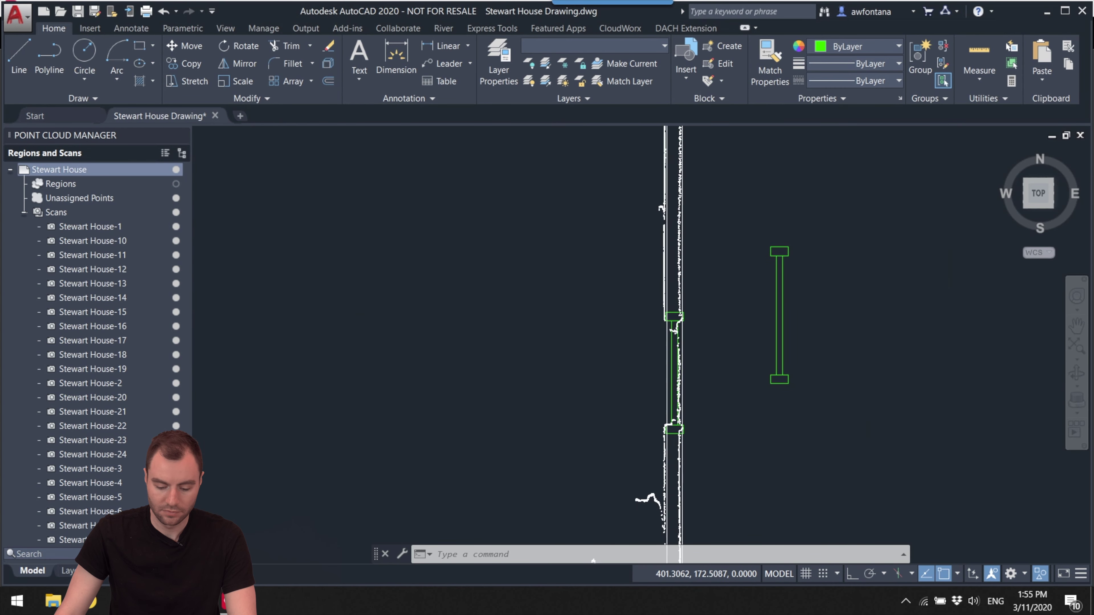
mouse_move(660, 399)
middle_mouse_down()
mouse_move(674, 342)
mouse_move(669, 283)
mouse_move(701, 271)
mouse_move(686, 227)
mouse_move(681, 401)
middle_mouse_up()
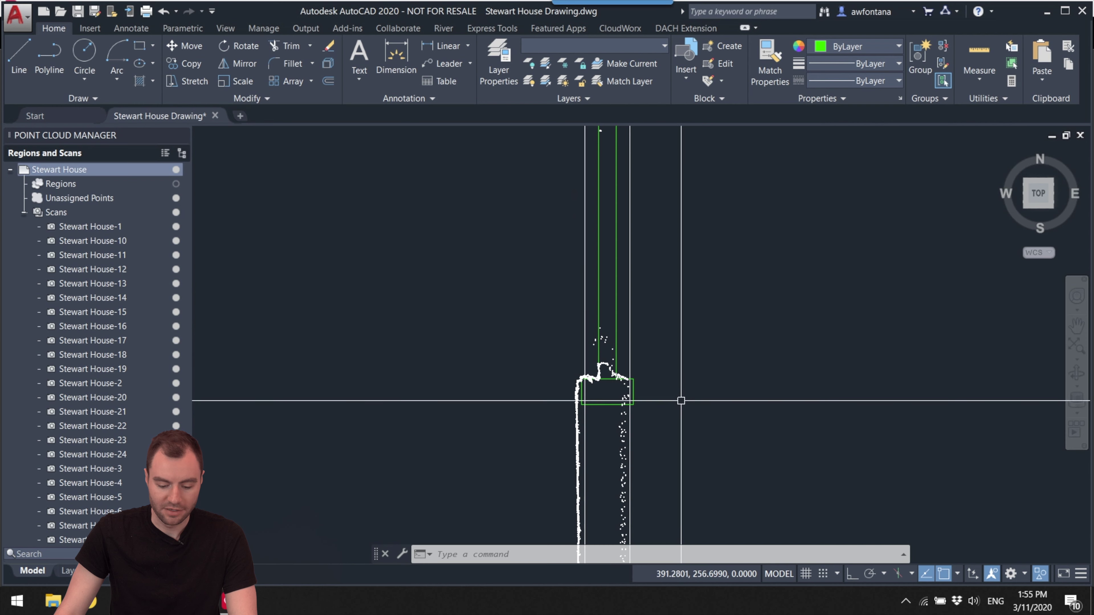
scroll(655, 368, "down", 6)
middle_click_drag(561, 366, 764, 492)
key("Escape")
middle_click_drag(663, 297, 646, 339)
scroll(646, 339, "down", 1)
middle_click_drag(671, 379, 634, 392)
scroll(634, 392, "down", 1)
scroll(634, 392, "up", 1)
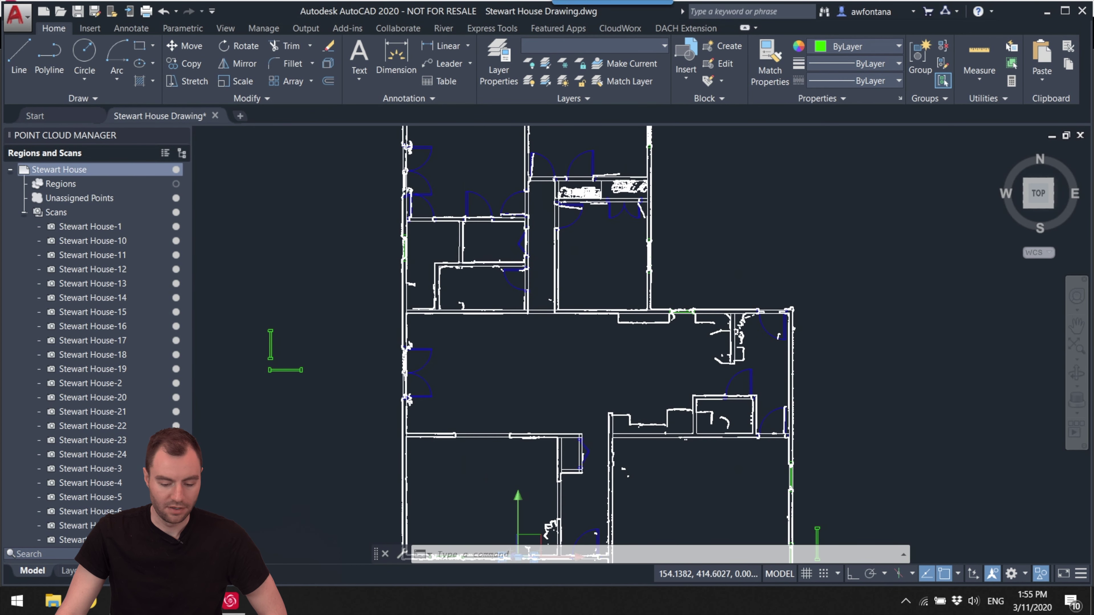
- Hide the Stewart House point cloud and clear the window selection to review the drawn floor plan
left_click(176, 170)
middle_click_drag(574, 367, 533, 269)
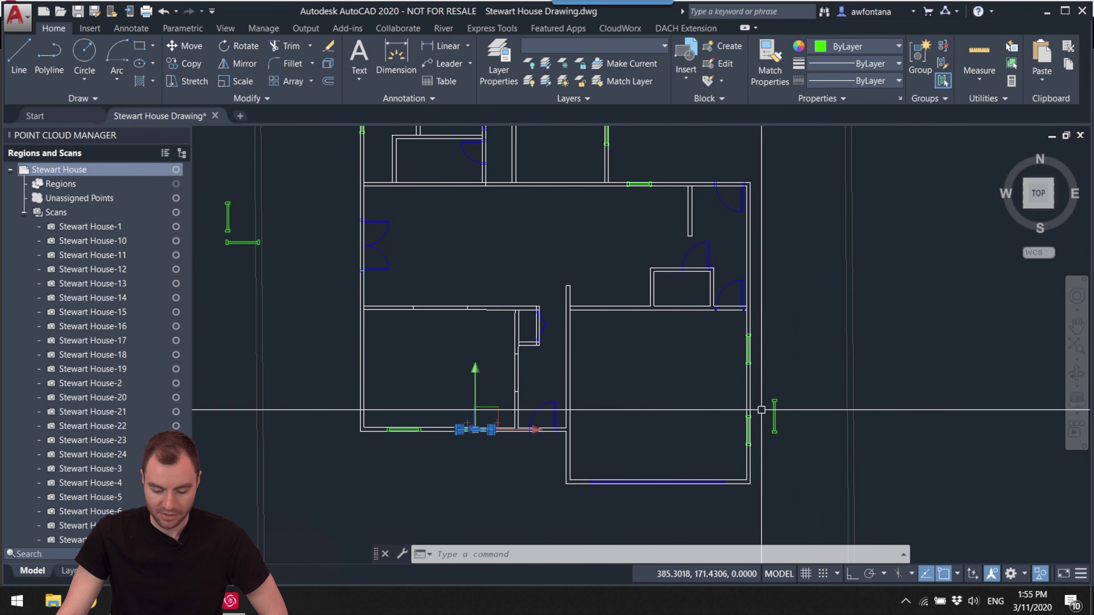
middle_click_drag(658, 289, 669, 475)
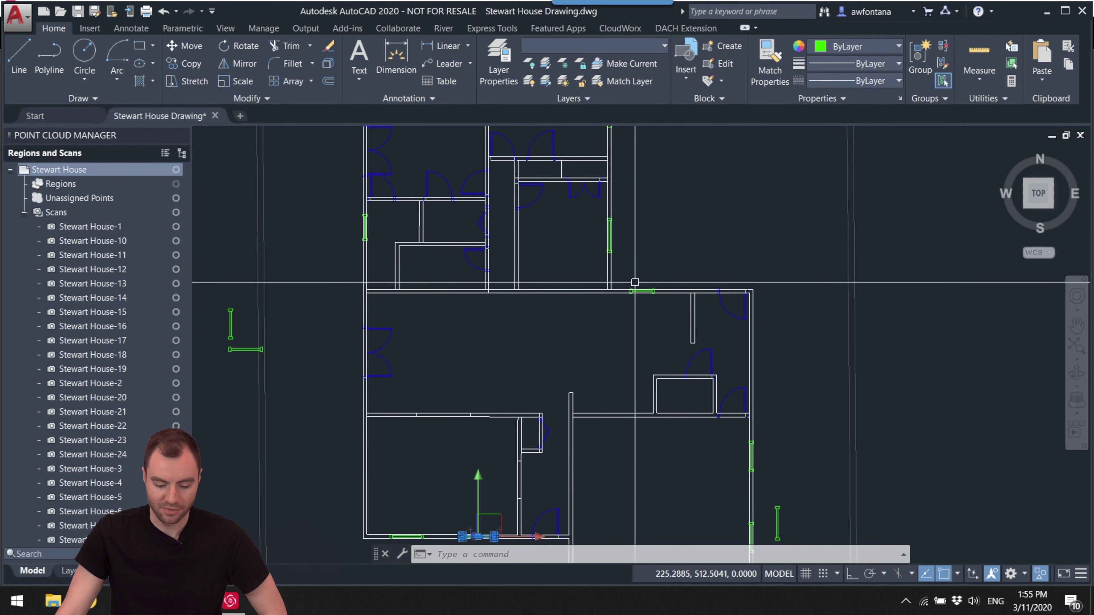
middle_click_drag(624, 281, 623, 384)
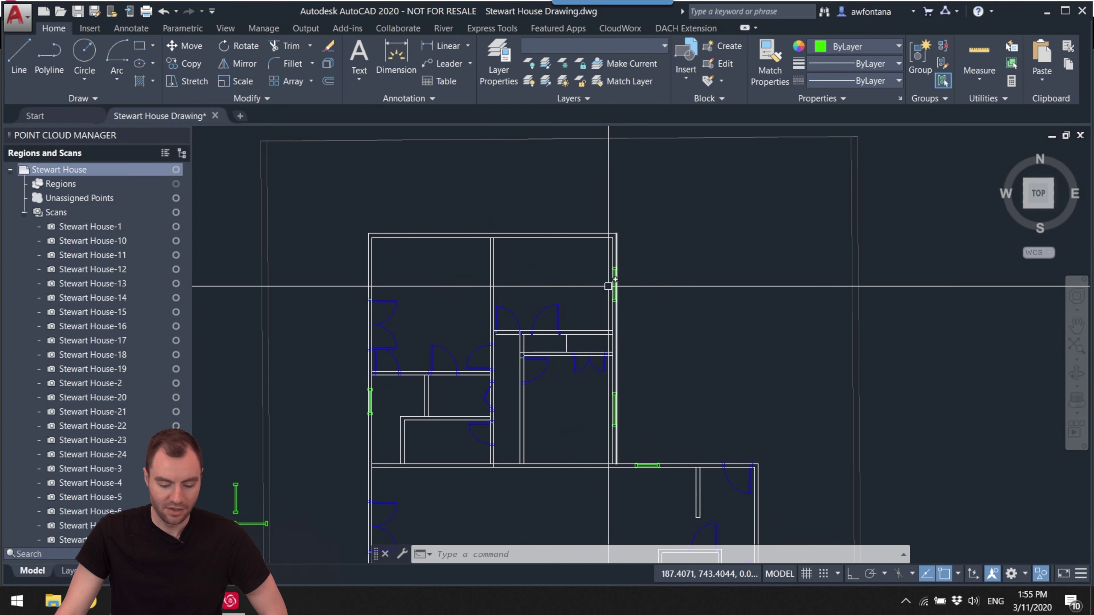
middle_click_drag(502, 323, 591, 305)
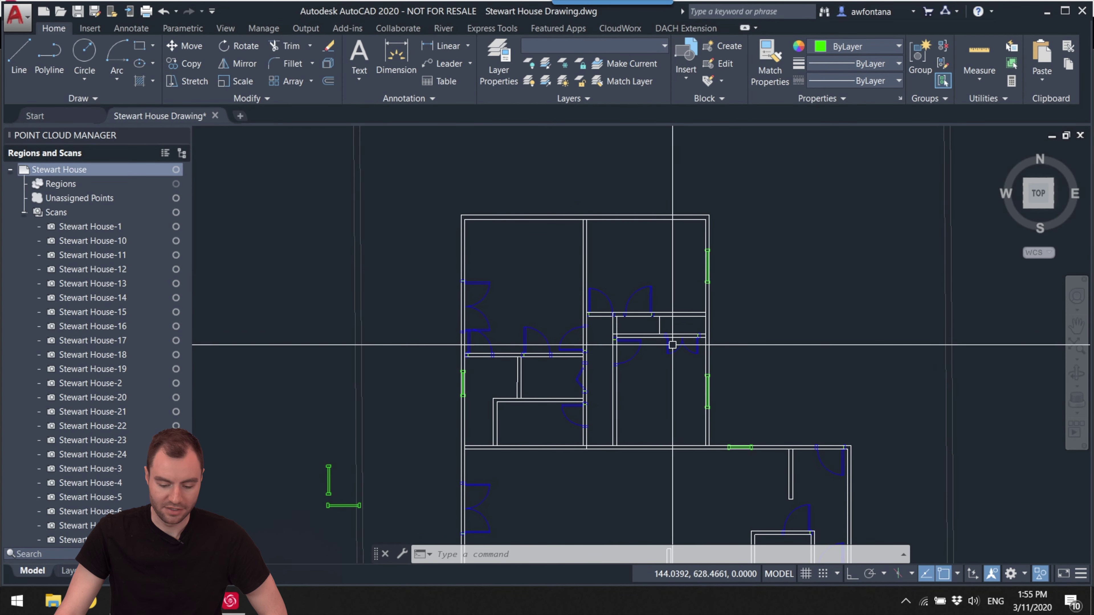
middle_click_drag(481, 391, 489, 261)
middle_click_drag(540, 398, 532, 253)
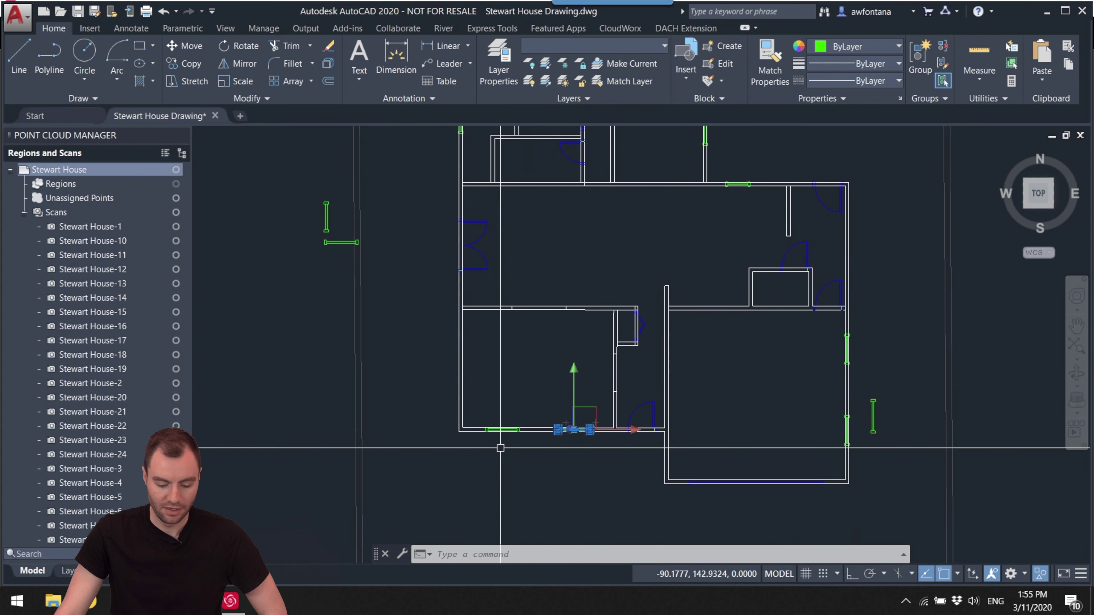
left_click(557, 473)
key("Escape")
mouse_move(514, 391)
middle_mouse_down()
mouse_move(503, 482)
mouse_move(498, 365)
mouse_move(498, 381)
middle_mouse_up()
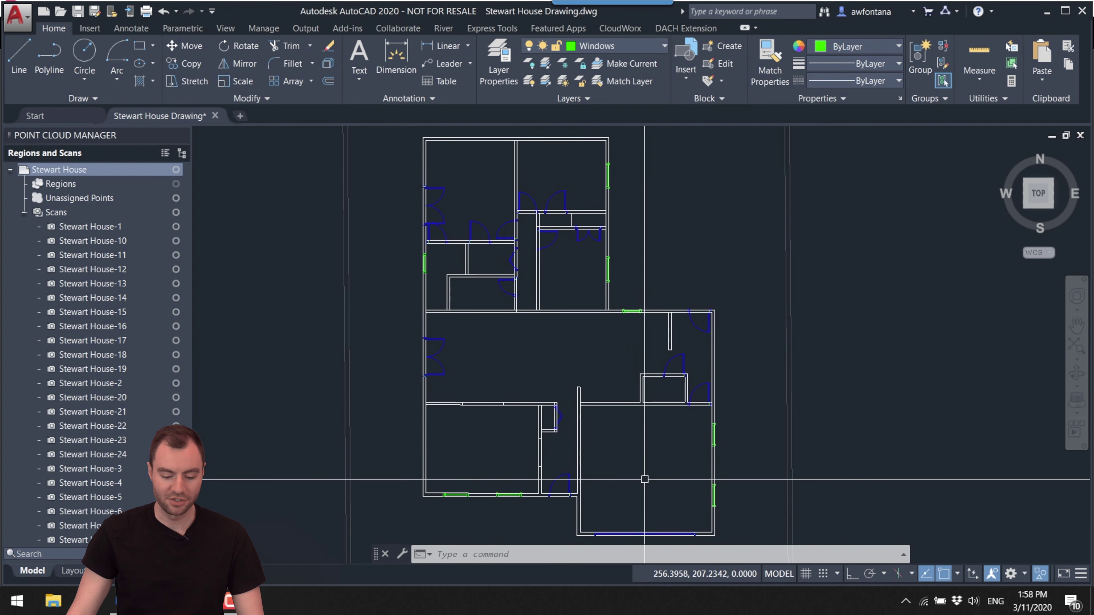
- Examine the walls, doors and windows across the floor plan, including the upper rooms' wall junctions and openings
scroll(517, 438, "up", 3)
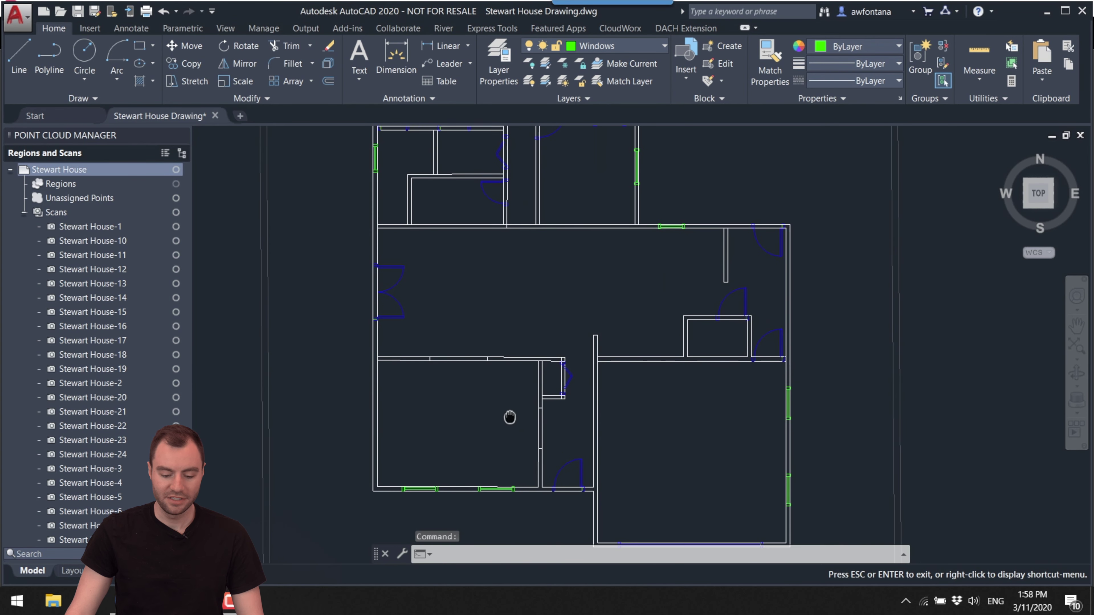
middle_click_drag(515, 281, 520, 448)
middle_click_drag(496, 300, 522, 372)
scroll(398, 318, "up", 6)
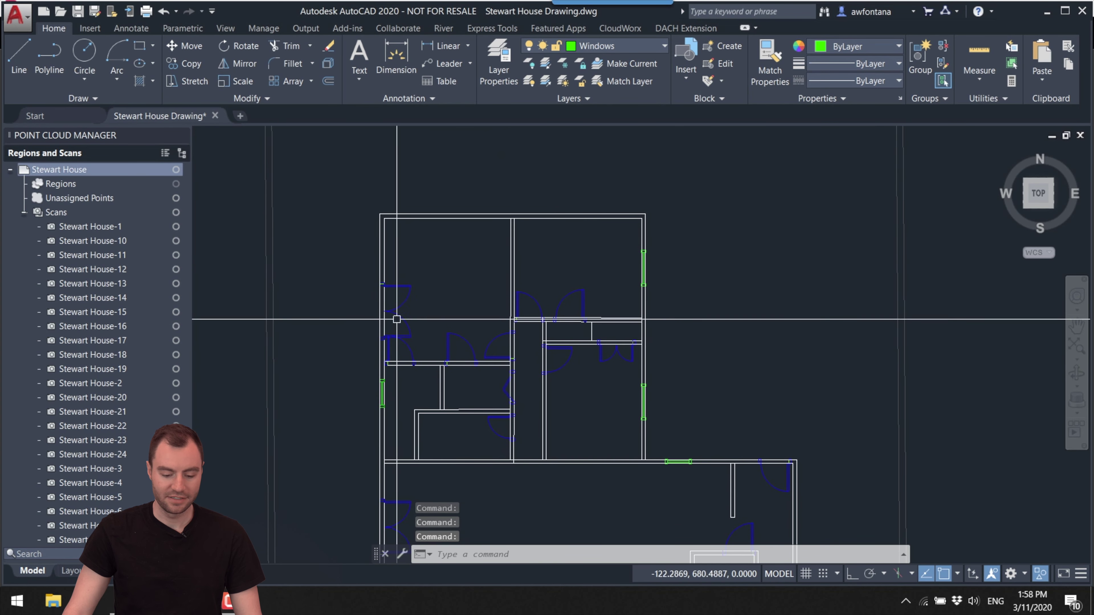
middle_click_drag(476, 287, 447, 294)
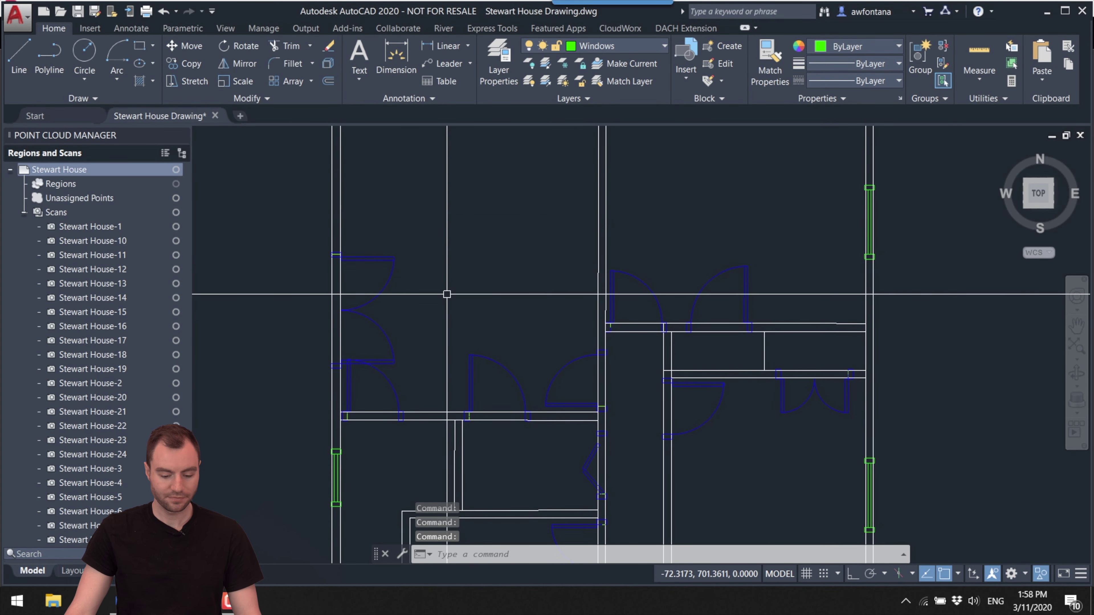
scroll(534, 280, "down", 6)
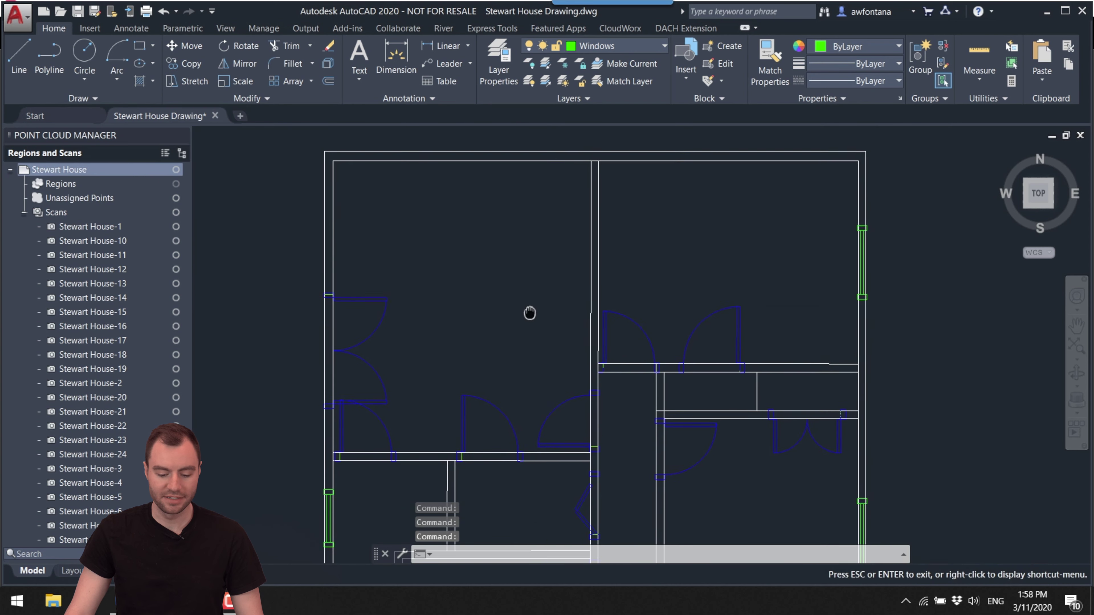
mouse_move(530, 313)
middle_mouse_down()
mouse_move(533, 322)
mouse_move(532, 299)
middle_mouse_up()
scroll(527, 269, "up", 6)
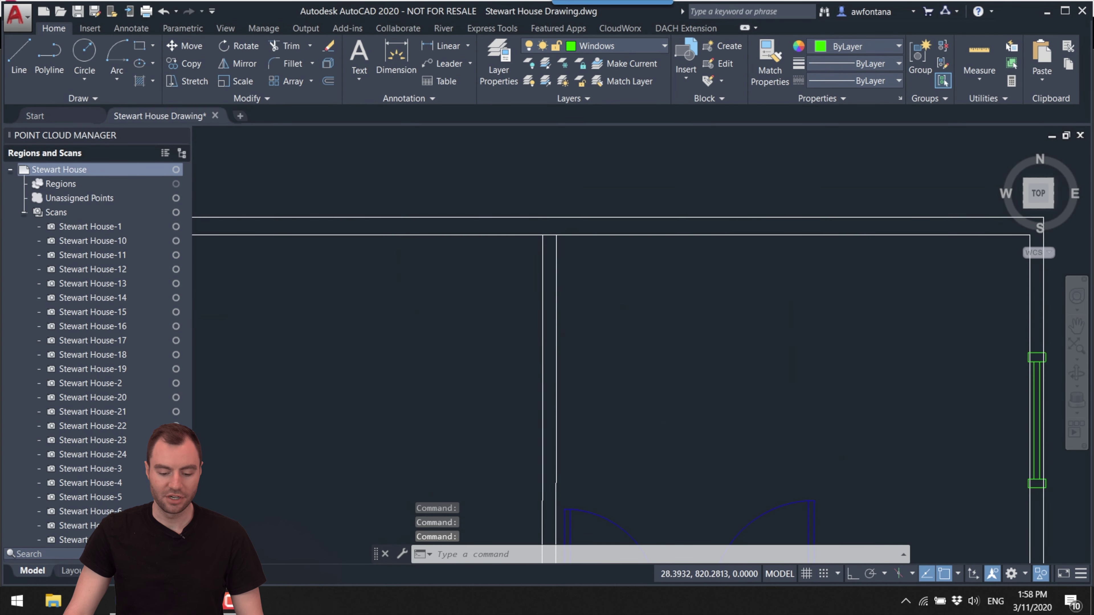
scroll(585, 243, "down", 5)
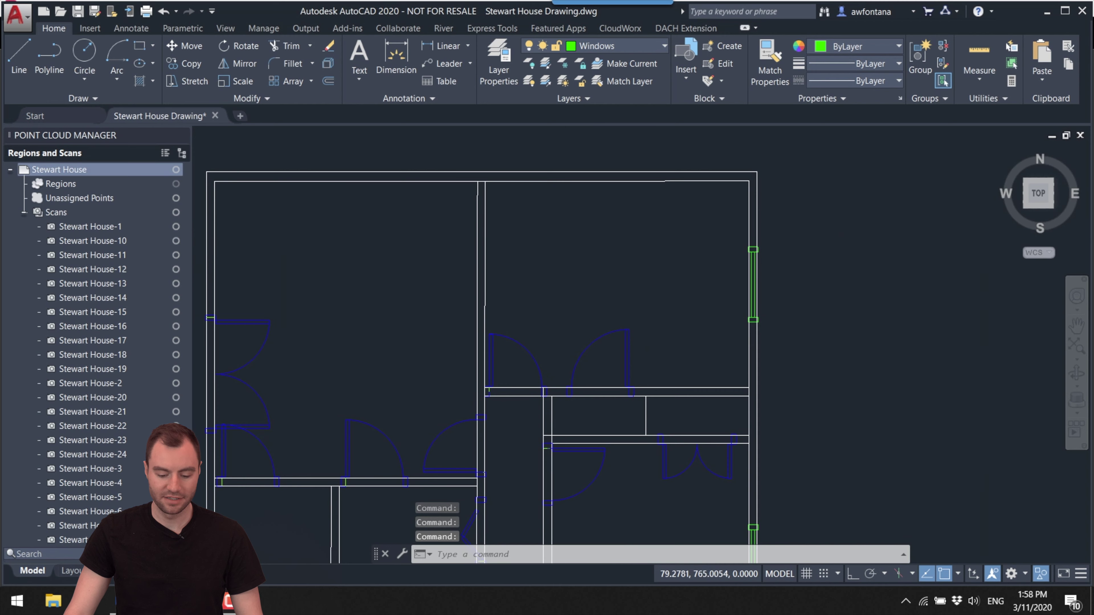
middle_click_drag(523, 383, 549, 358)
scroll(442, 318, "up", 3)
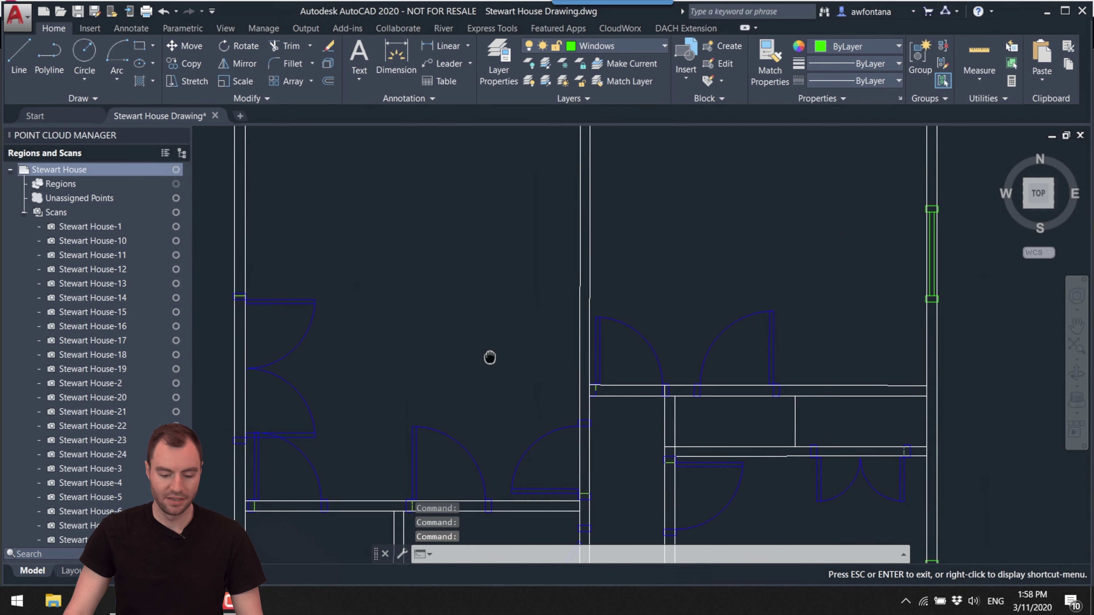
- Turn off the window guide layer and the Door Guides layer
left_click(500, 60)
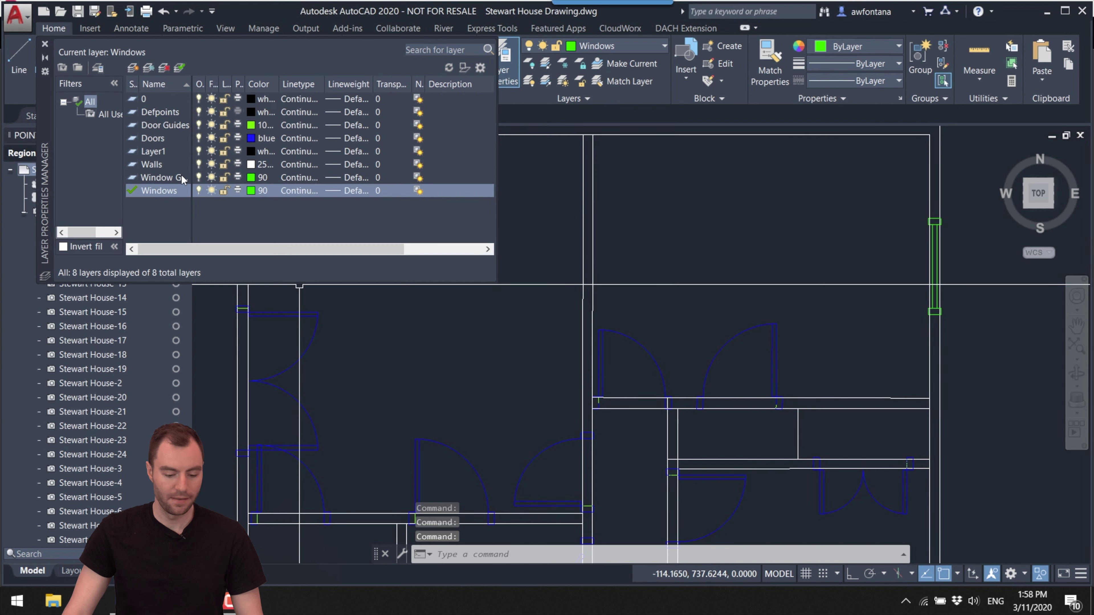
left_click(201, 180)
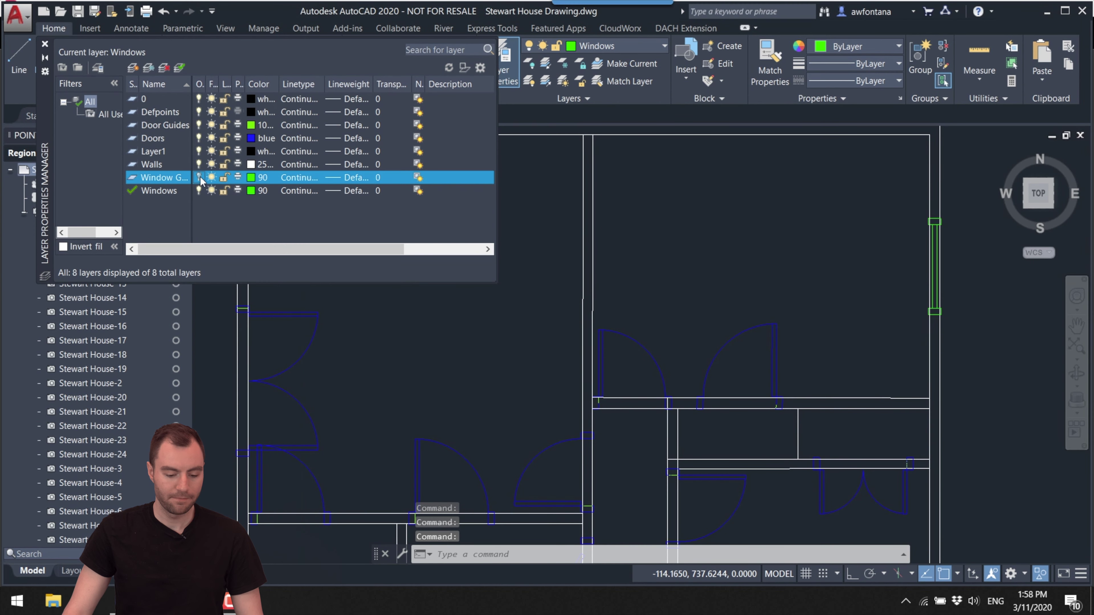
left_click(199, 126)
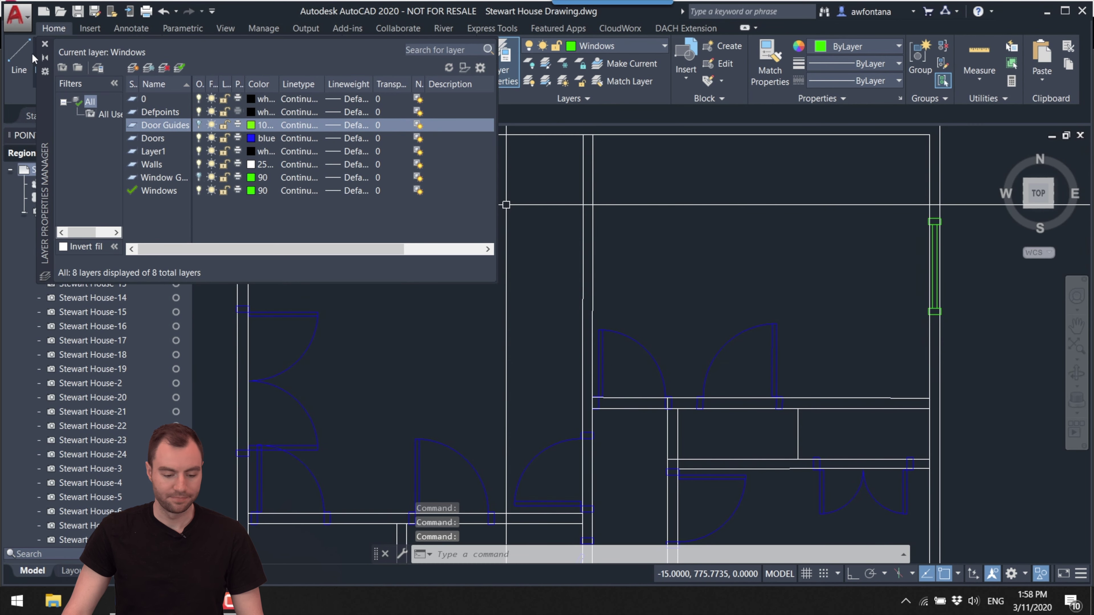
left_click(46, 46)
- Trim the top exterior wall's inner line between the two faces of the interior wall that meets it
mouse_move(373, 291)
middle_mouse_down()
mouse_move(367, 264)
mouse_move(424, 302)
middle_mouse_up()
scroll(375, 254, "down", 2)
scroll(424, 302, "up", 6)
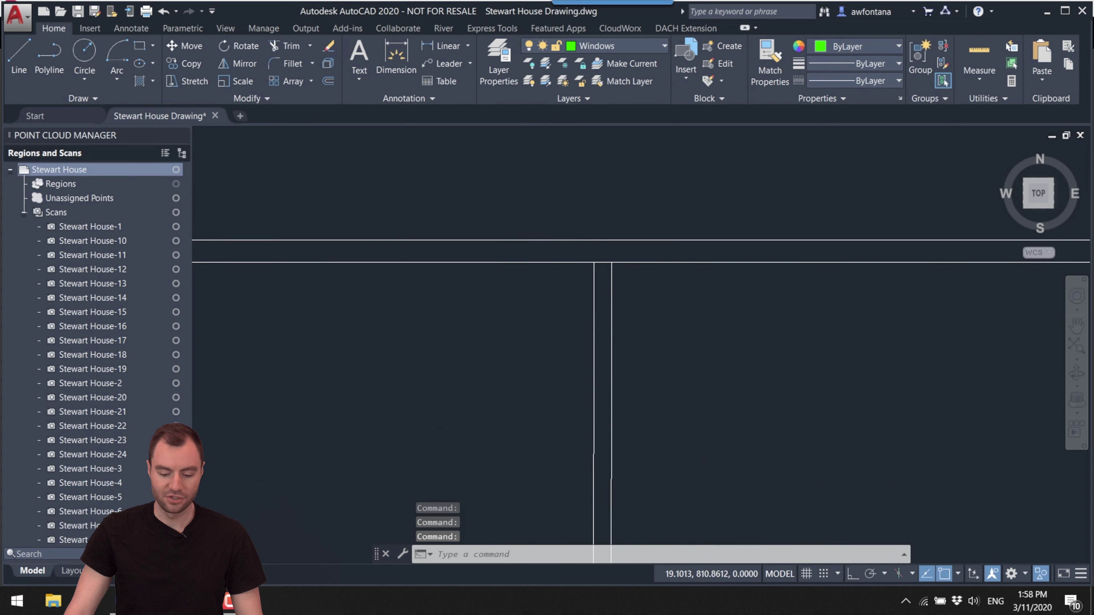
middle_click_drag(660, 288, 629, 316)
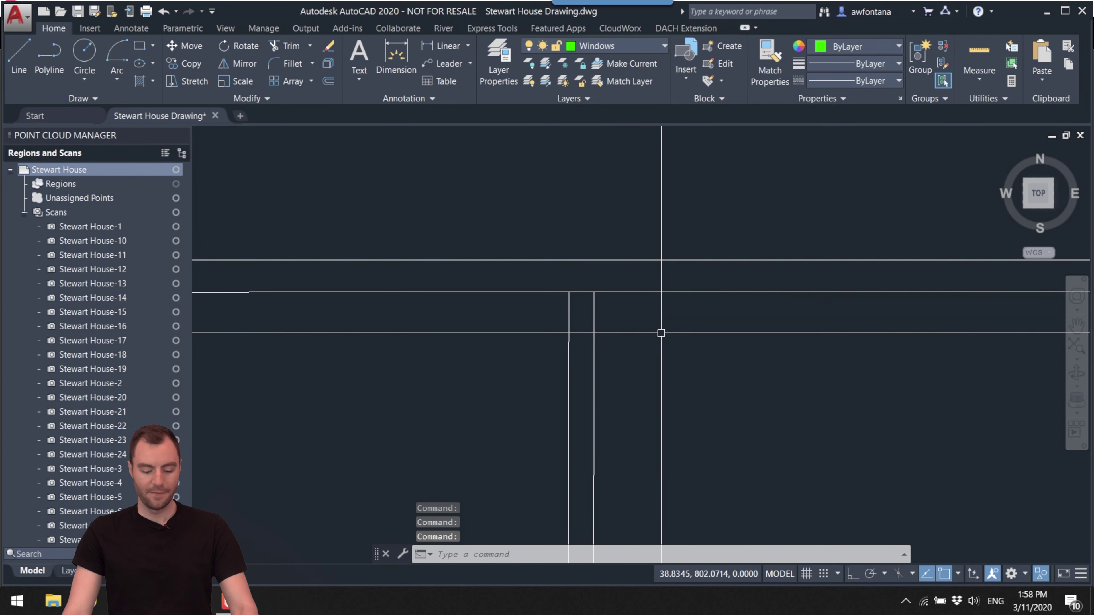
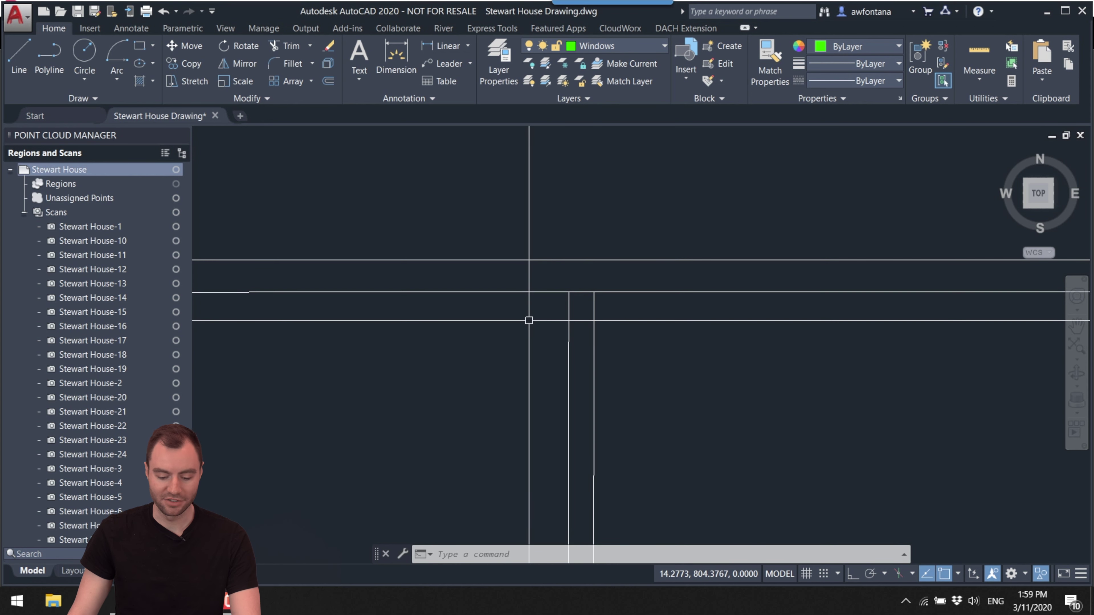
mouse_move(650, 331)
left_mouse_down()
mouse_move(500, 322)
mouse_move(591, 359)
left_mouse_up()
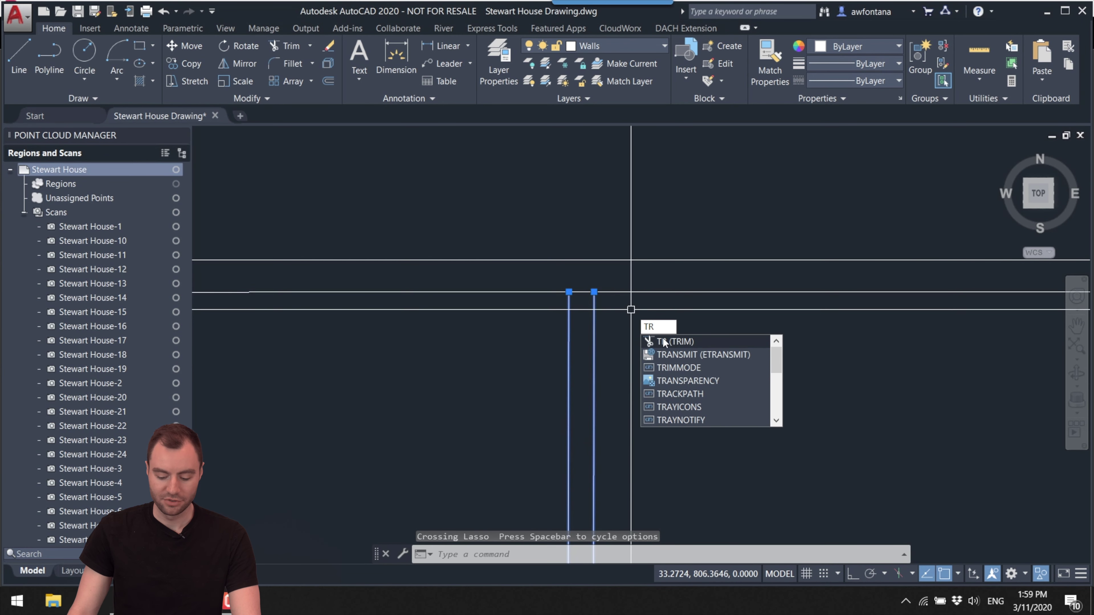
key("Return")
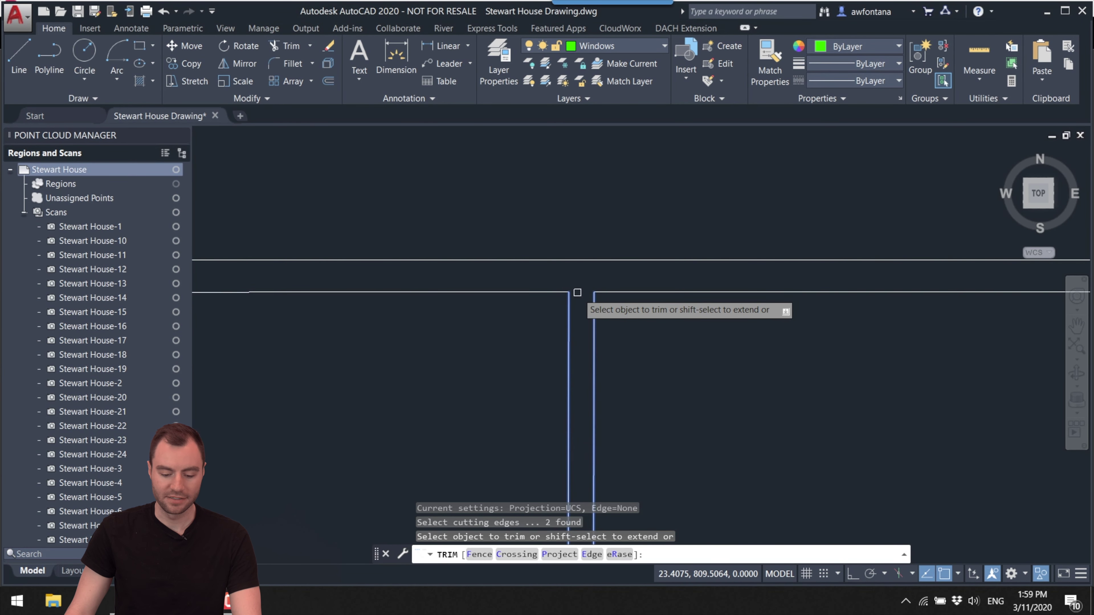
key("Escape")
- Examine the interior wall junctions around the upper rooms and the closet area beside the east exterior wall
mouse_move(665, 325)
middle_mouse_down()
mouse_move(547, 298)
mouse_move(666, 328)
mouse_move(574, 345)
mouse_move(628, 357)
mouse_move(561, 336)
mouse_move(693, 276)
middle_mouse_up()
scroll(666, 328, "down", 3)
middle_click_drag(463, 459, 475, 404)
scroll(474, 404, "up", 5)
mouse_move(457, 337)
middle_mouse_down()
mouse_move(467, 379)
mouse_move(457, 369)
middle_mouse_up()
key("Escape")
scroll(506, 367, "down", 3)
mouse_move(638, 396)
middle_mouse_down()
mouse_move(535, 408)
mouse_move(467, 367)
mouse_move(521, 449)
middle_mouse_up()
scroll(467, 367, "down", 4)
scroll(701, 325, "up", 1)
mouse_move(701, 325)
middle_mouse_down()
mouse_move(806, 311)
mouse_move(634, 460)
mouse_move(566, 435)
middle_mouse_up()
scroll(786, 333, "down", 1)
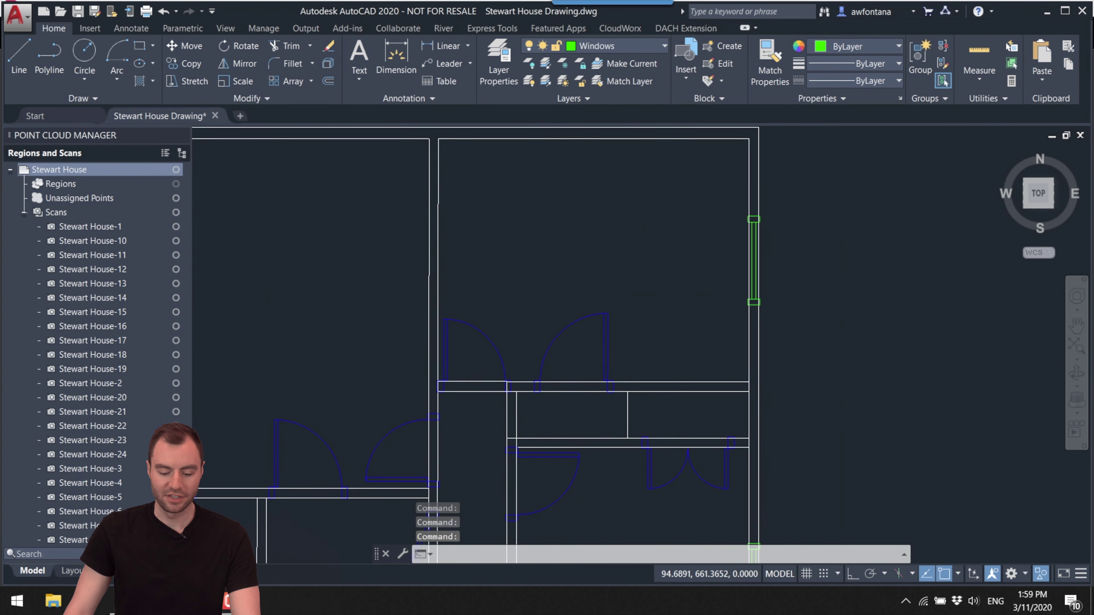
- Compare the closet's single divider line with the Stewart House point cloud, shown temporarily
scroll(633, 423, "up", 4)
mouse_move(537, 420)
middle_mouse_down()
mouse_move(496, 369)
mouse_move(558, 281)
middle_mouse_up()
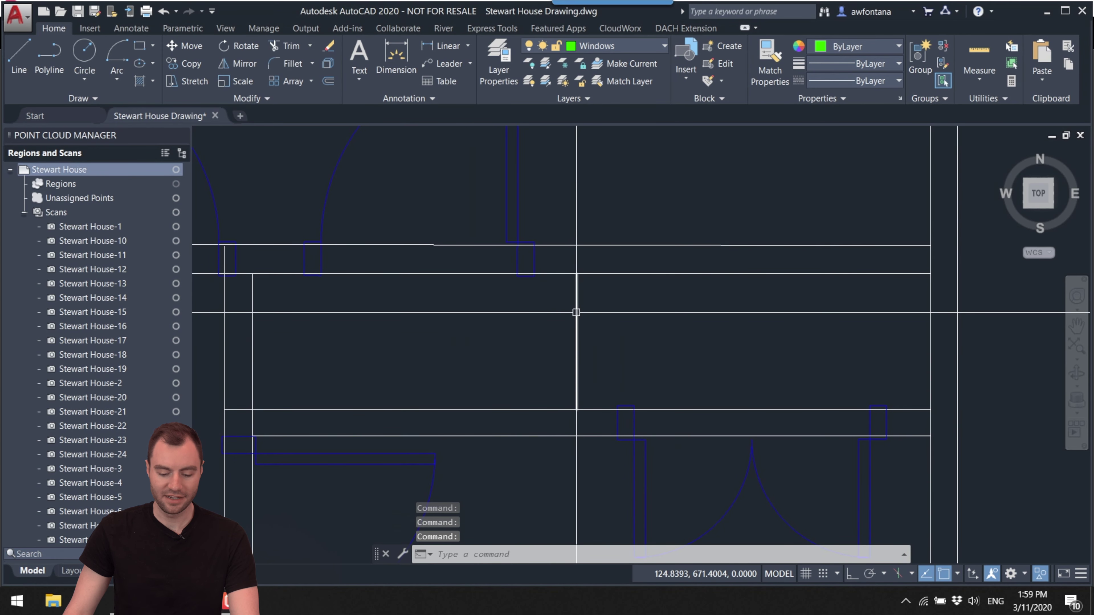
left_click(175, 170)
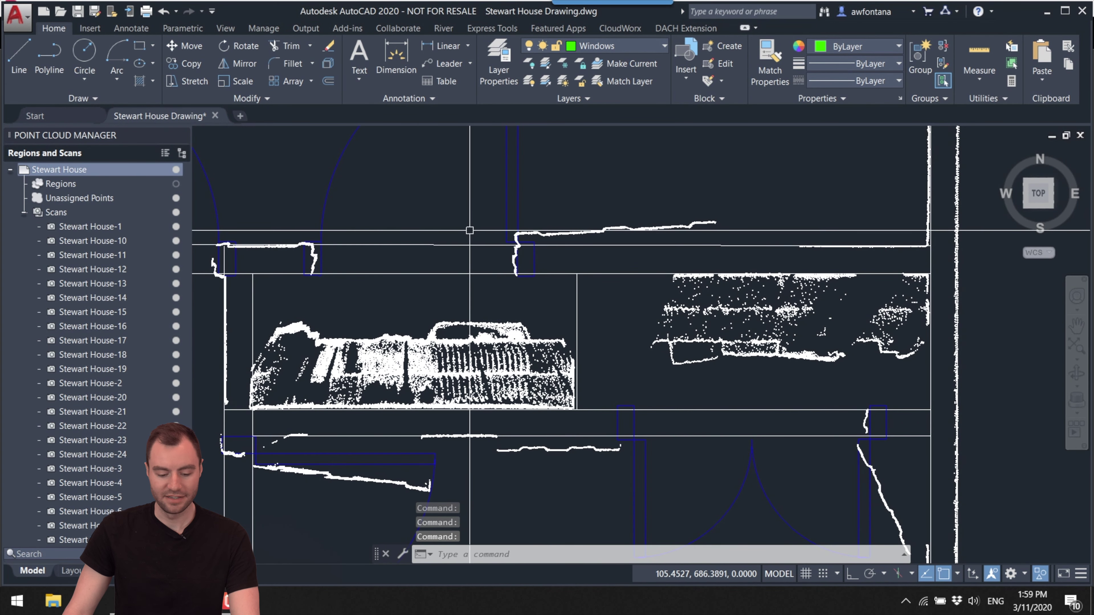
left_click(175, 170)
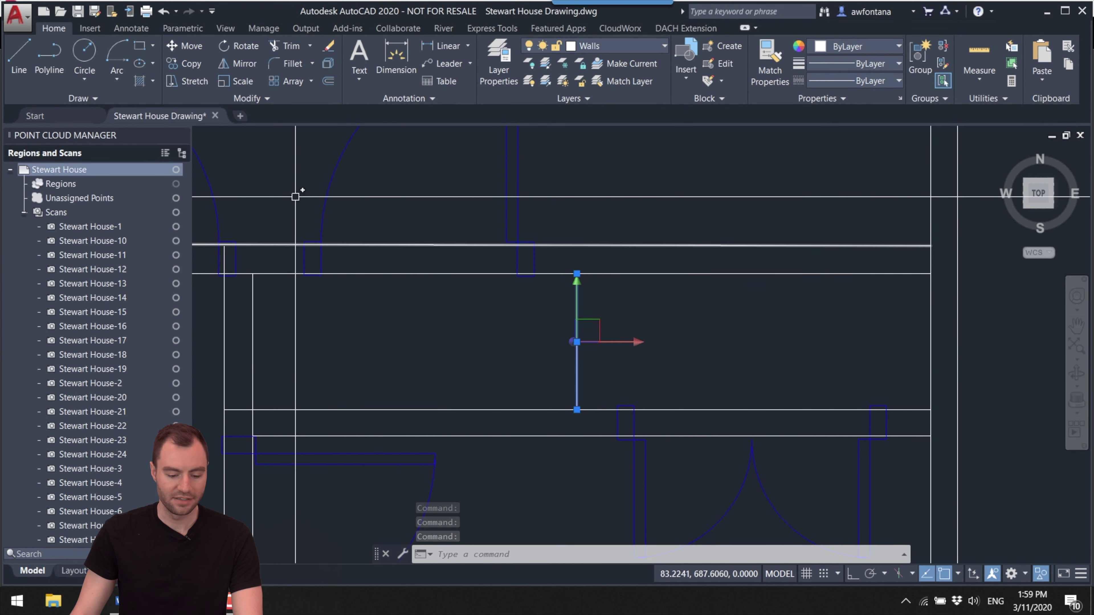
- Offset the closet's divider line 4.5 units to the east to form the wall's second face
left_click(333, 85)
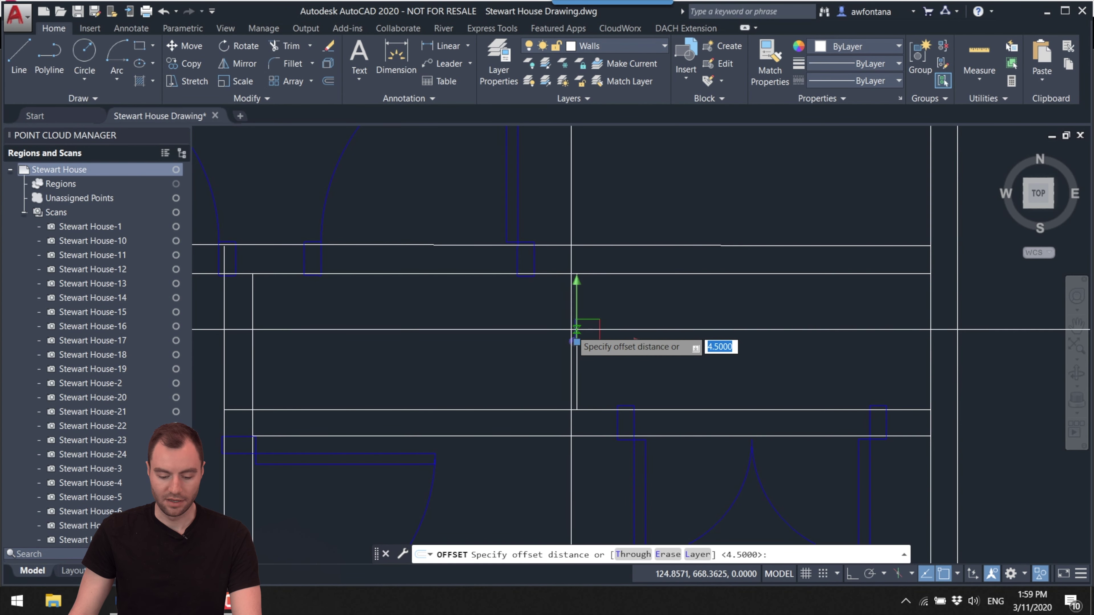
type("\\")
key("Return")
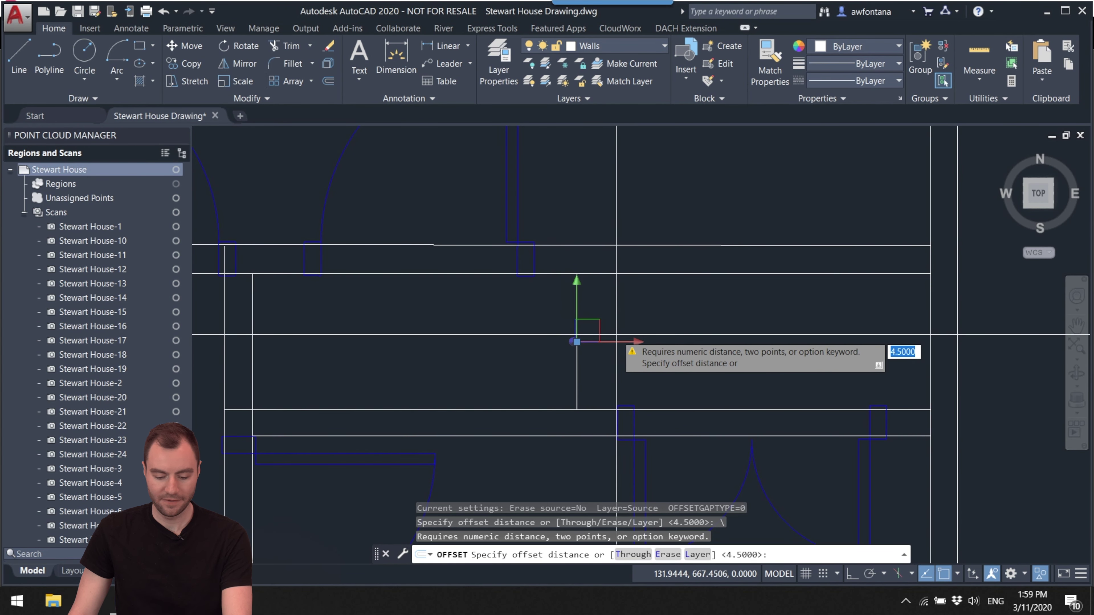
left_click(621, 320)
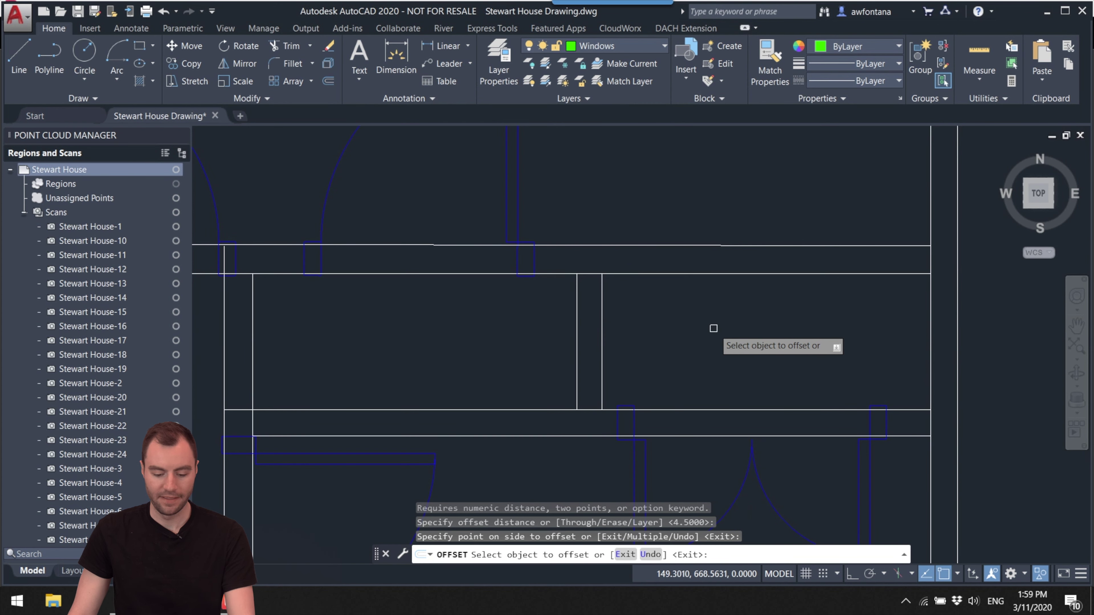
left_click(605, 363)
key("Escape")
- Trim the east exterior wall's inner line between the two lines of the closet's north wall
scroll(604, 411, "up", 4)
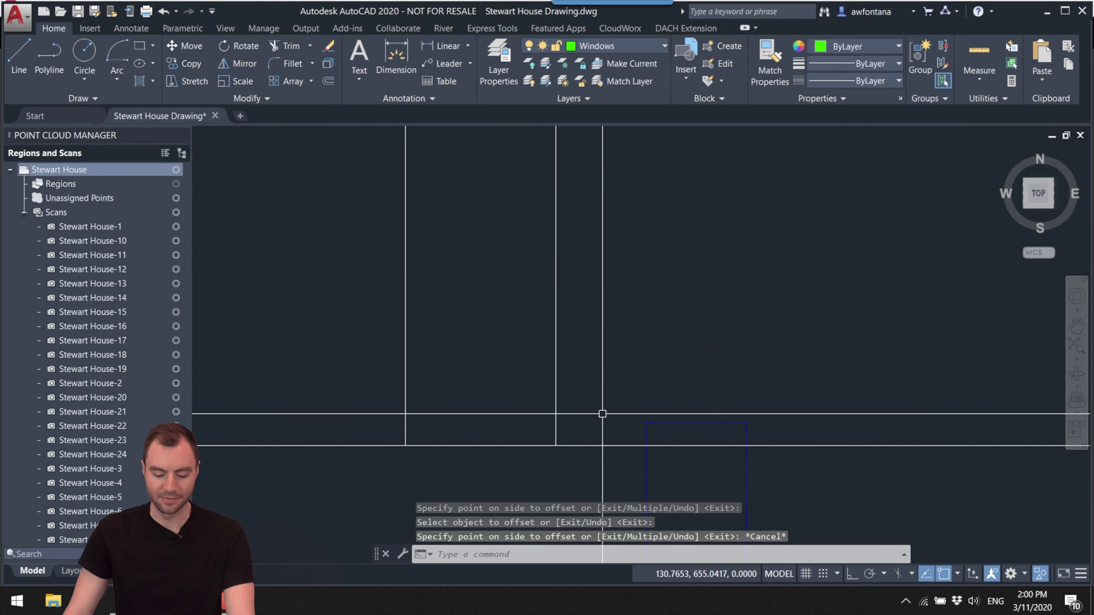
middle_click_drag(546, 456, 459, 459)
scroll(560, 460, "down", 4)
mouse_move(560, 459)
middle_mouse_down()
mouse_move(657, 390)
mouse_move(623, 350)
middle_mouse_up()
scroll(657, 388, "down", 2)
scroll(622, 349, "up", 2)
scroll(661, 350, "up", 8)
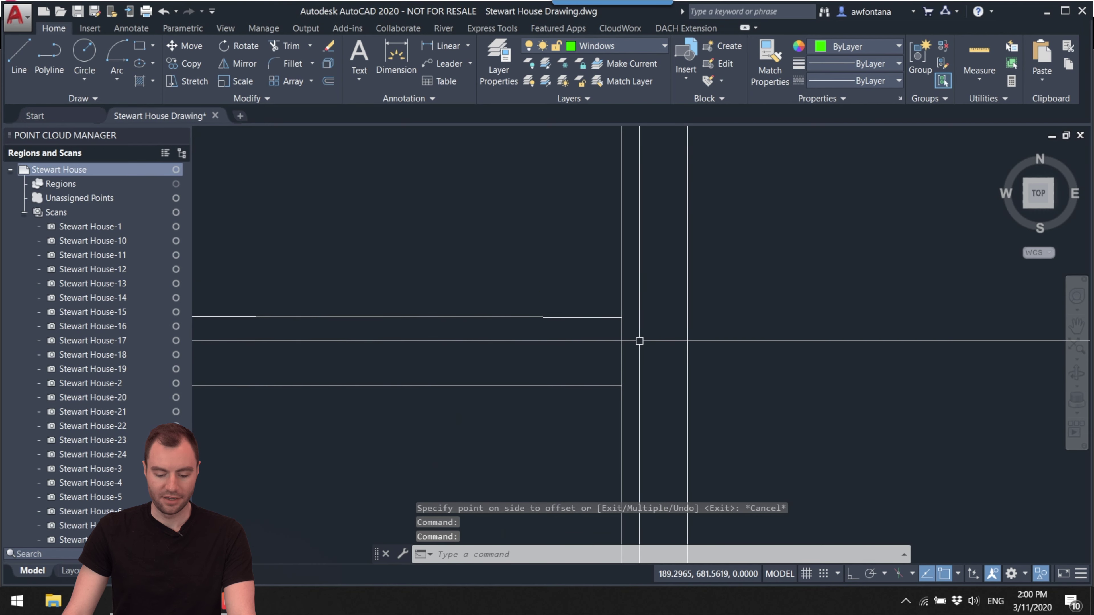
left_click_drag(589, 365, 608, 364)
scroll(611, 328, "down", 2)
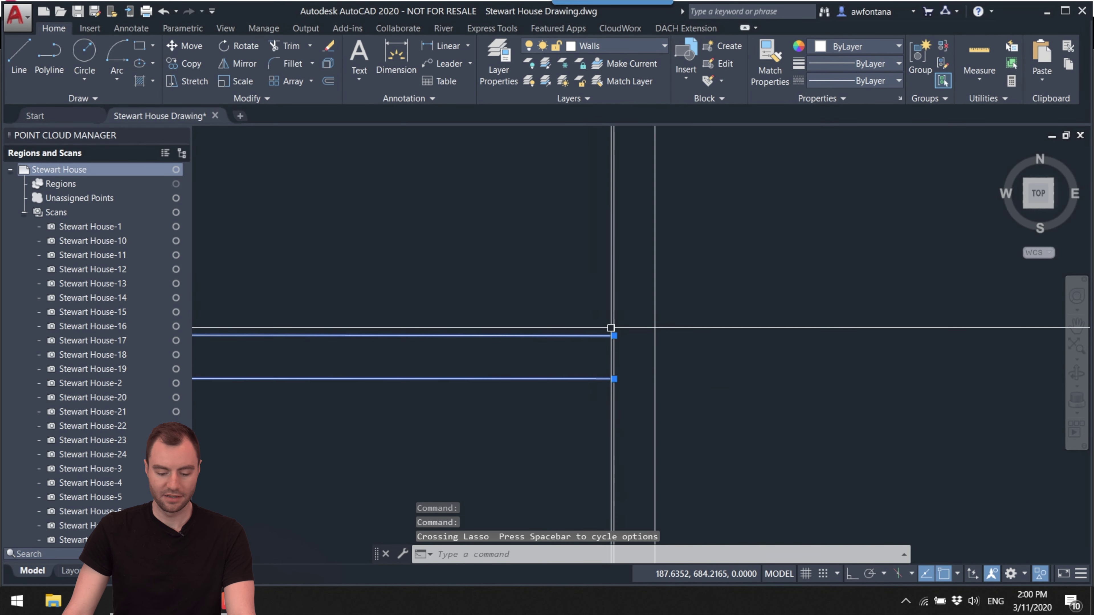
key("Return")
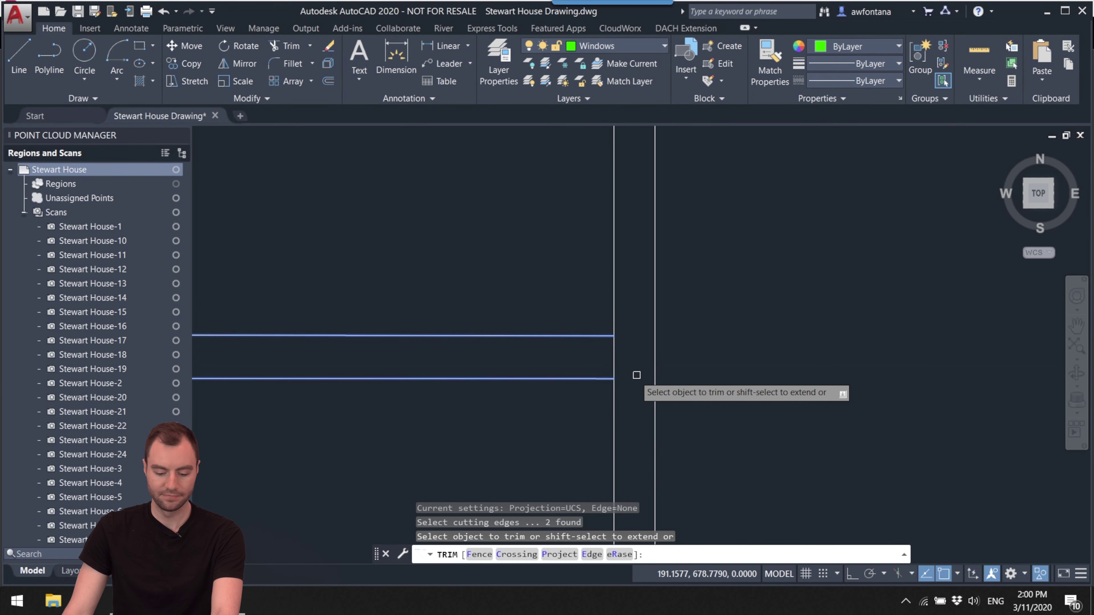
left_click(612, 363)
- Try to trim the closet's north wall line between the two divider wall faces
scroll(639, 350, "down", 4)
middle_click_drag(457, 354, 559, 357)
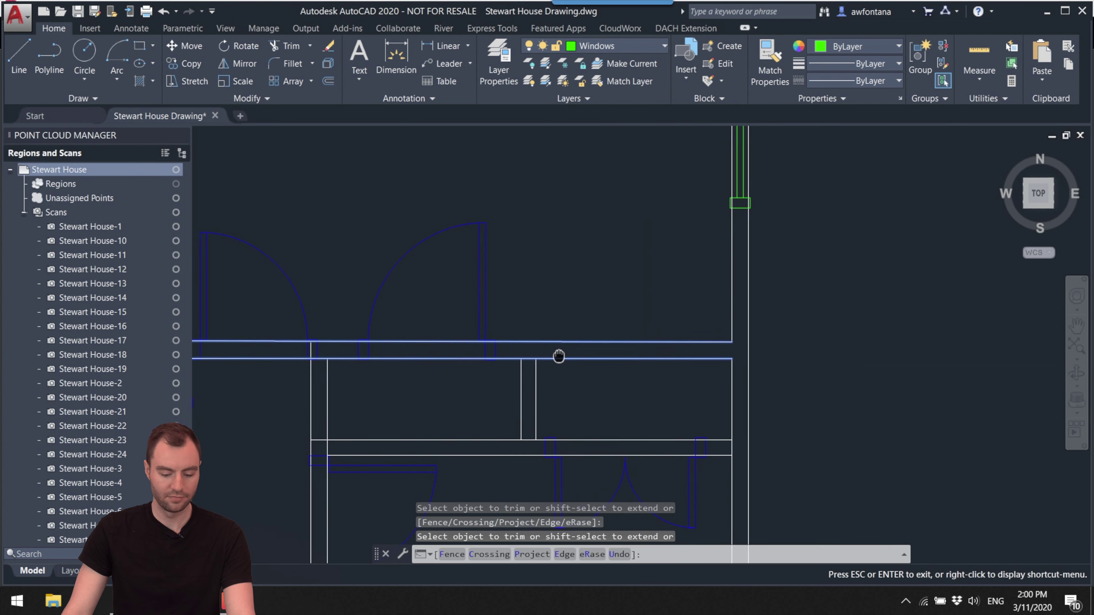
scroll(577, 396, "up", 5)
left_click(555, 372)
left_click(500, 357)
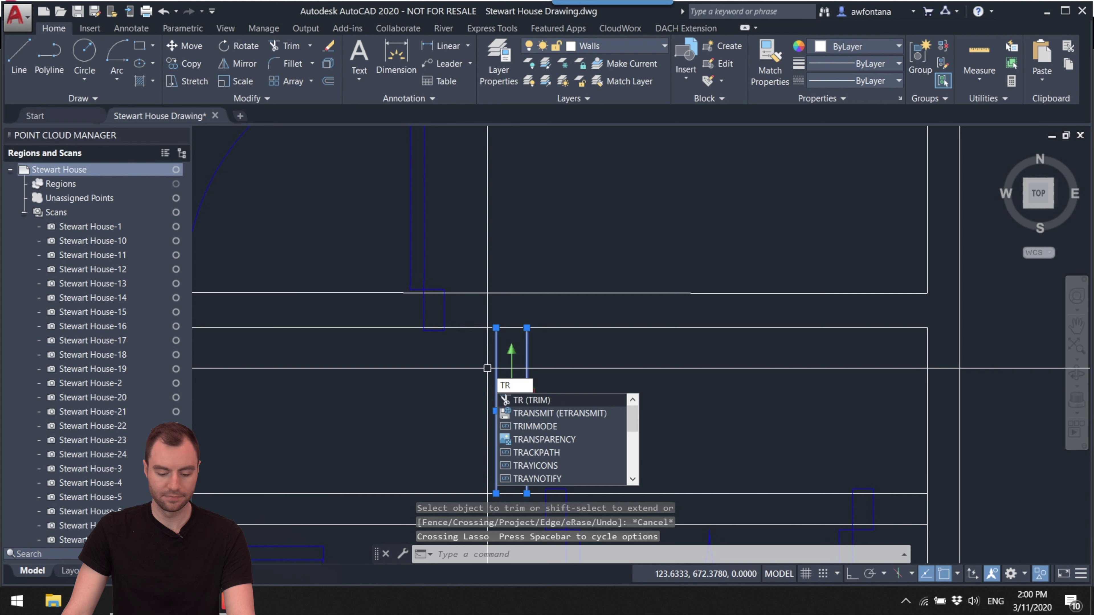
key("Return")
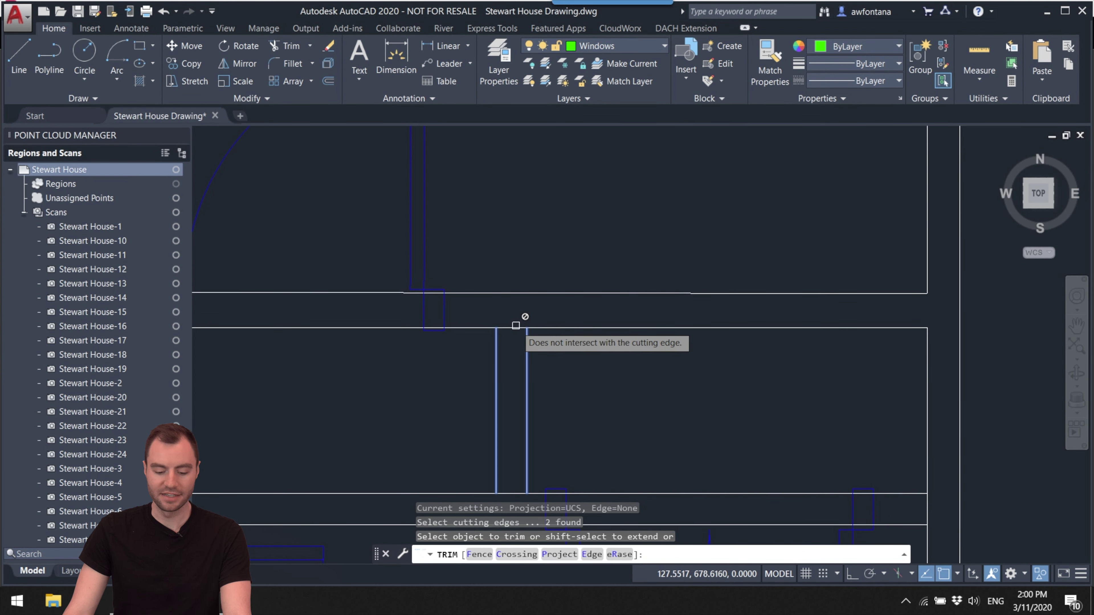
key("Escape")
- Stretch the upper end of the divider wall's west line past the closet's north wall line
scroll(515, 325, "up", 5)
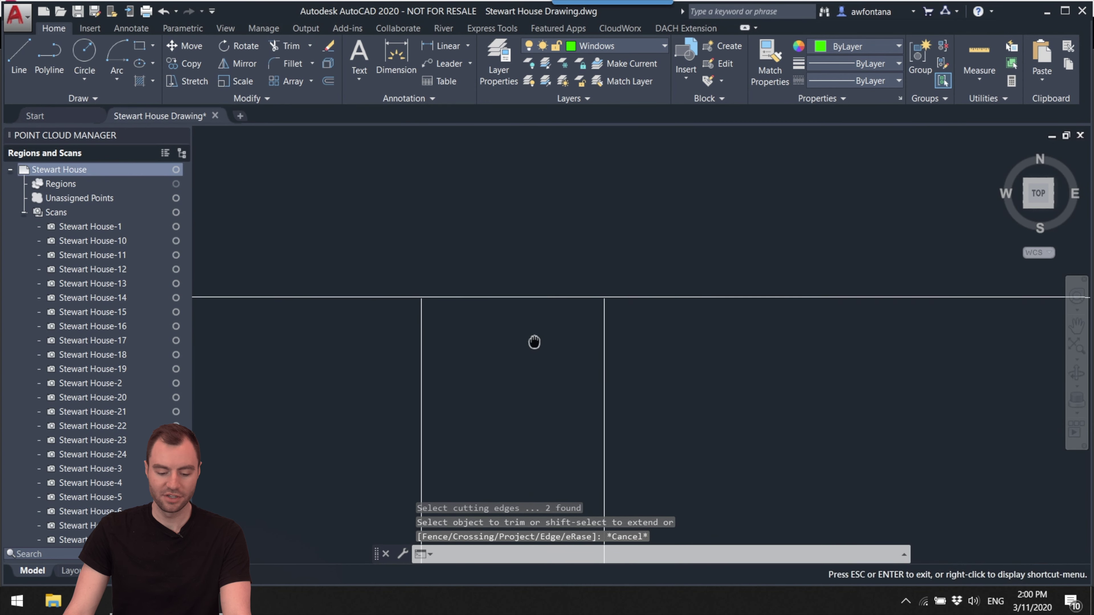
scroll(469, 350, "up", 3)
middle_click_drag(469, 350, 469, 371)
key("Escape")
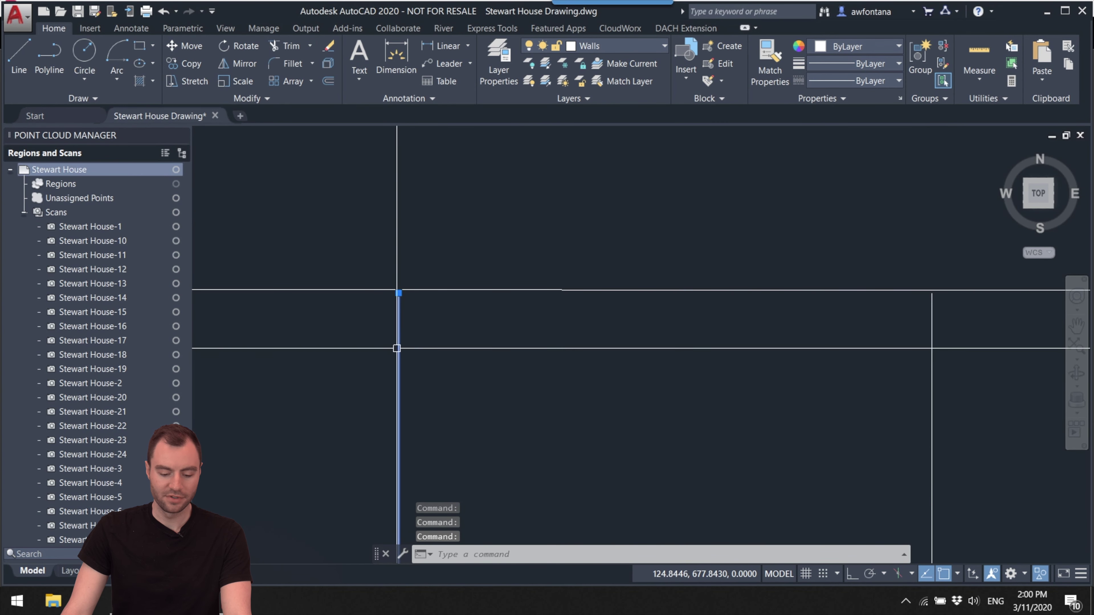
key("Escape")
scroll(396, 291, "up", 2)
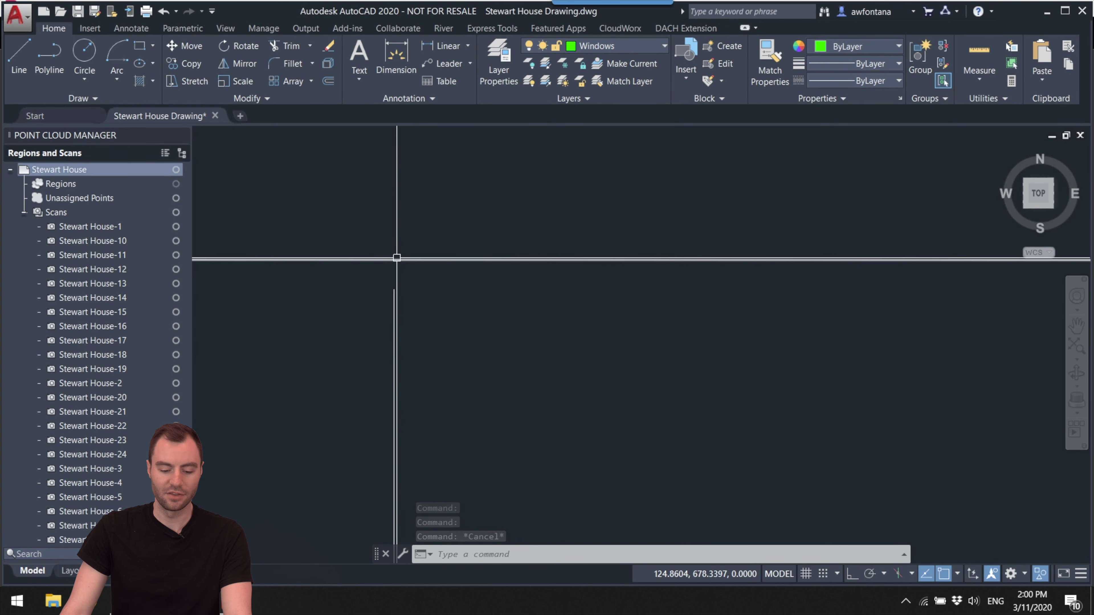
mouse_move(397, 261)
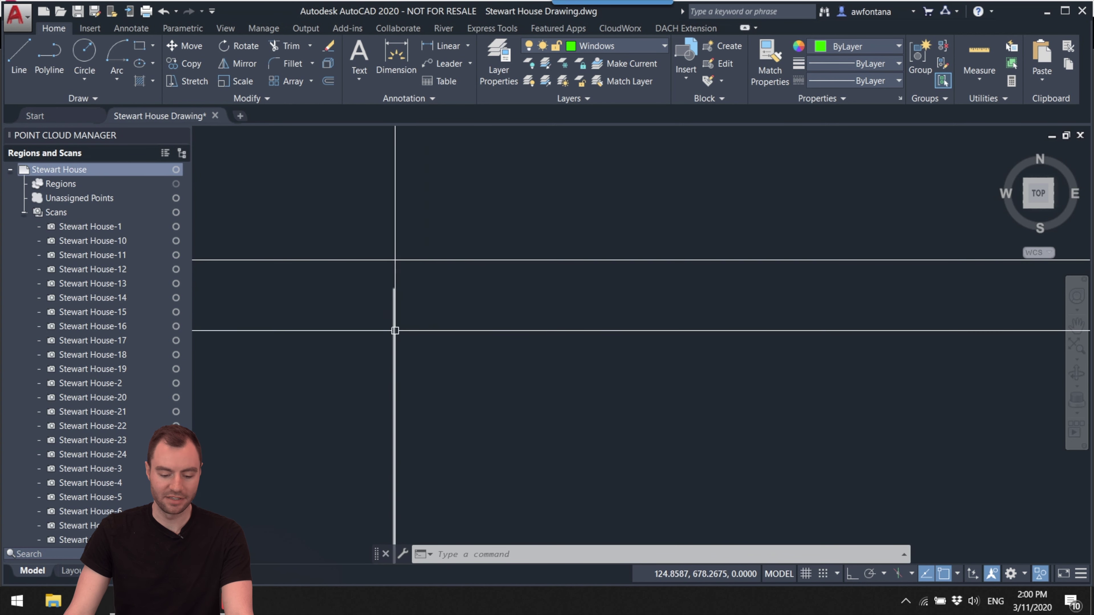
key("Escape")
key("Escape")
left_click(394, 292)
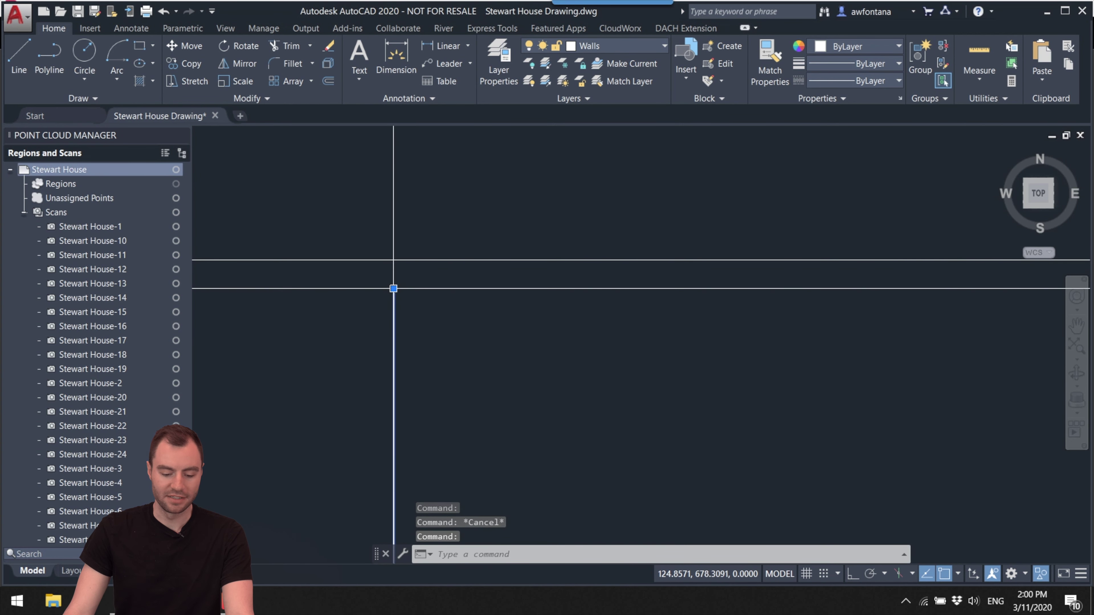
left_click(394, 288)
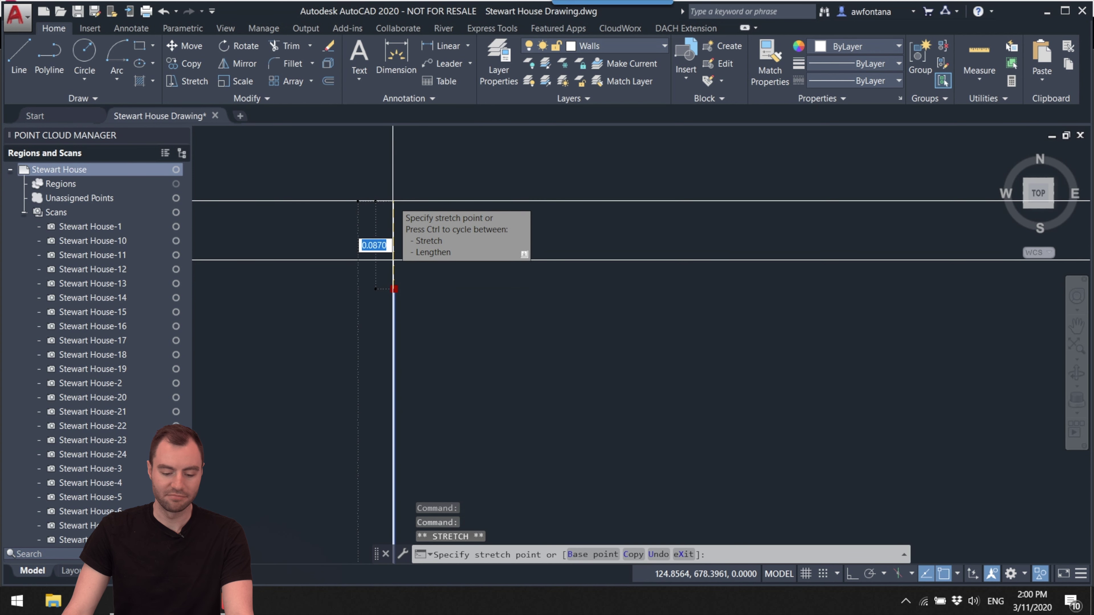
left_click(394, 201)
key("Escape")
- Stretch the upper end of the divider wall's east line past the closet's north wall line
mouse_move(446, 244)
middle_mouse_down()
mouse_move(464, 257)
mouse_move(655, 278)
mouse_move(753, 249)
mouse_move(675, 305)
middle_mouse_up()
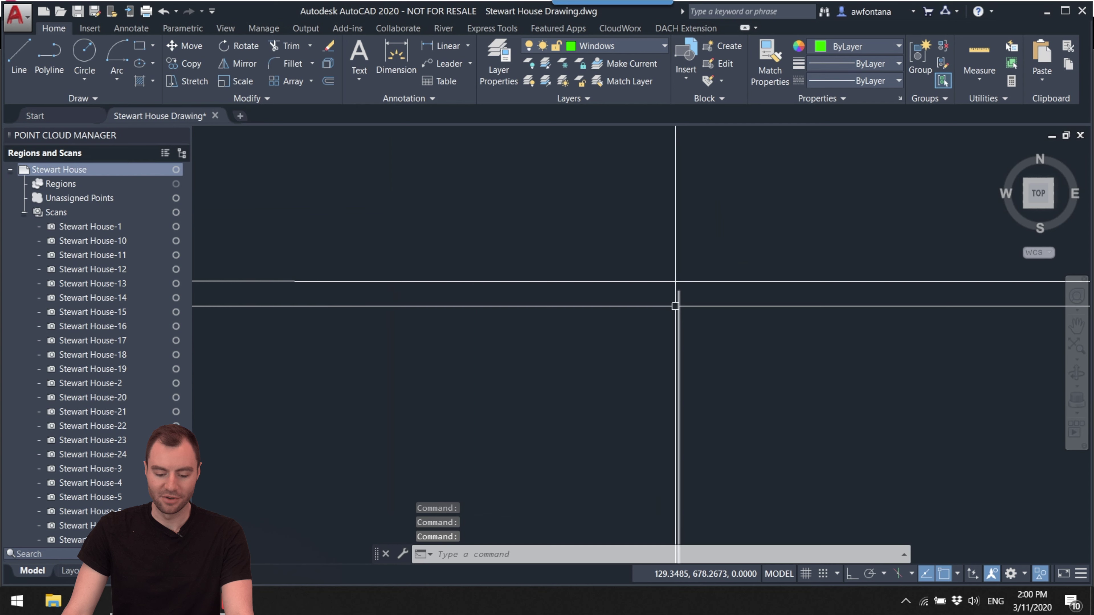
left_click(678, 308)
left_click(678, 291)
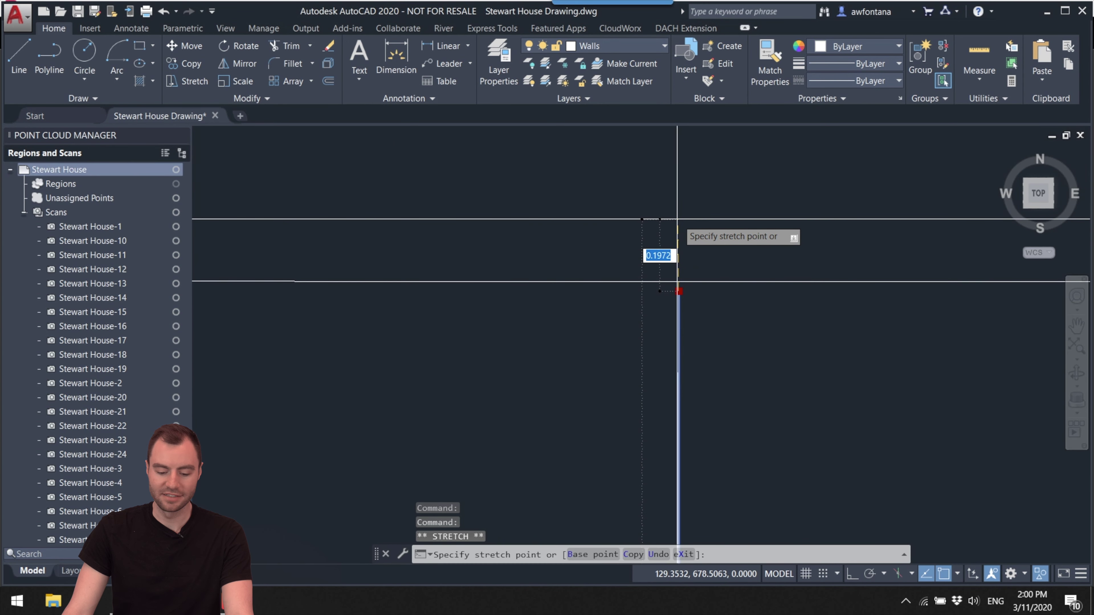
key("Escape")
- Trim the closet's north wall line between the two extended divider lines
middle_click_drag(687, 232, 657, 276)
mouse_move(784, 362)
left_mouse_down()
mouse_move(445, 364)
mouse_move(501, 350)
left_mouse_up()
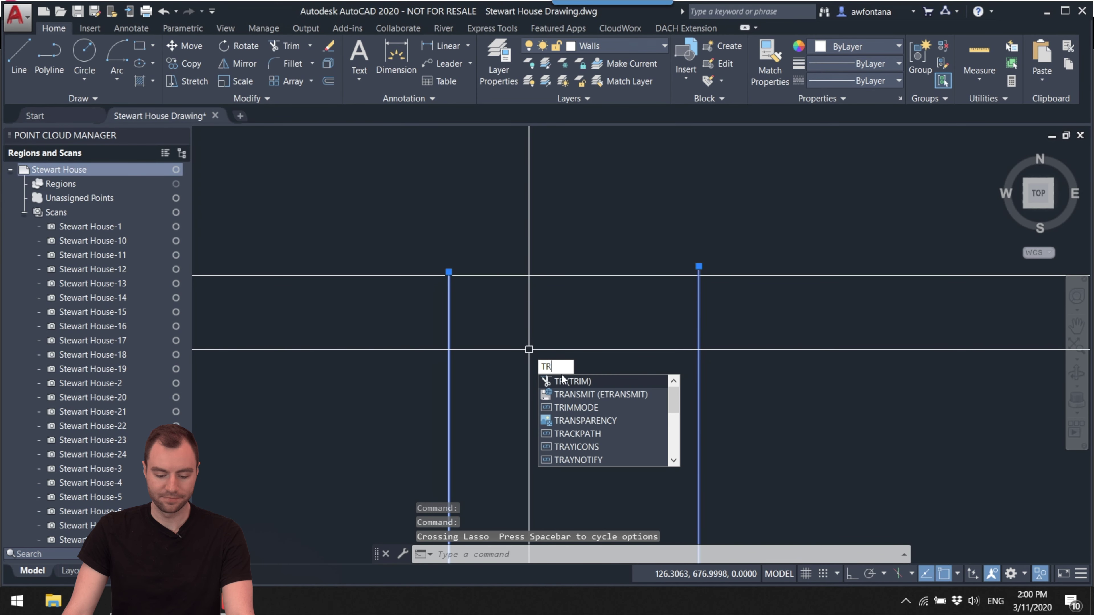
key("Return")
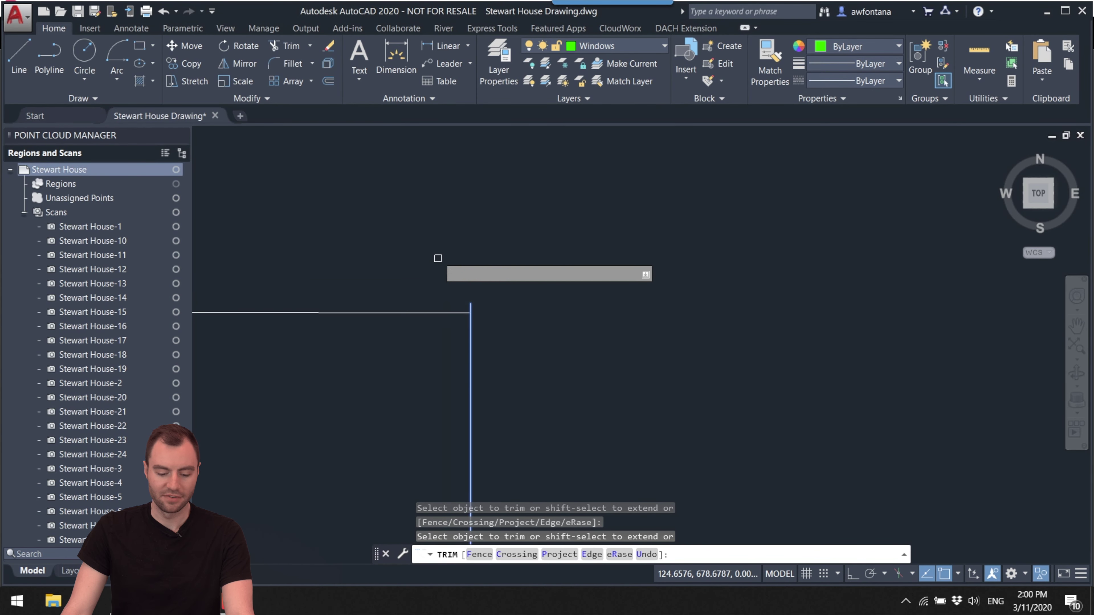
key("Escape")
- Trim the overhanging upper end of the divider's west line back to the closet's north wall line
left_click(479, 321)
left_click(465, 308)
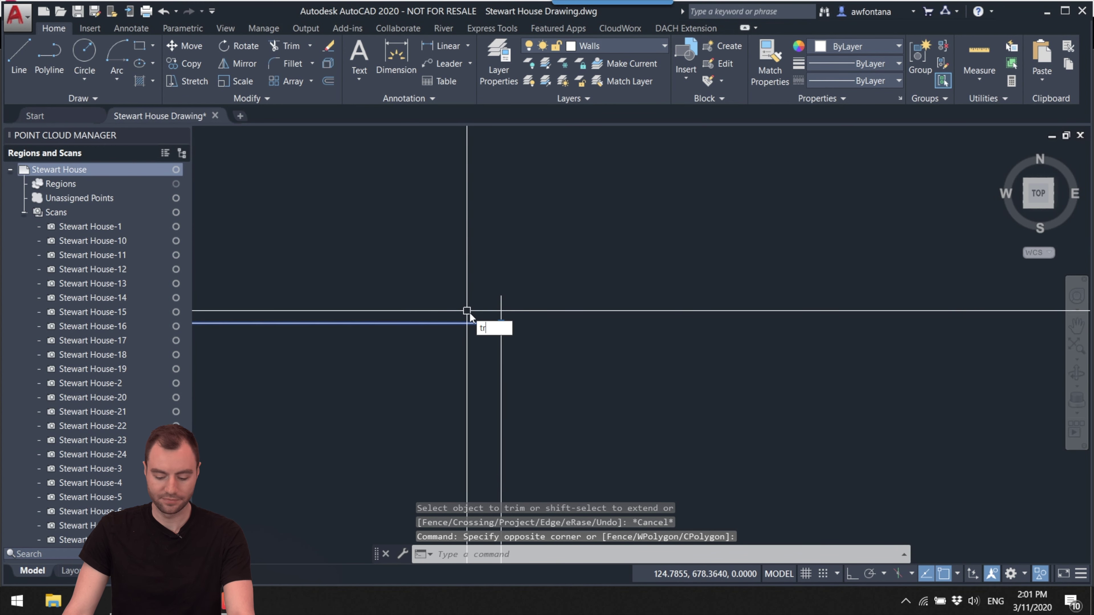
key("Return")
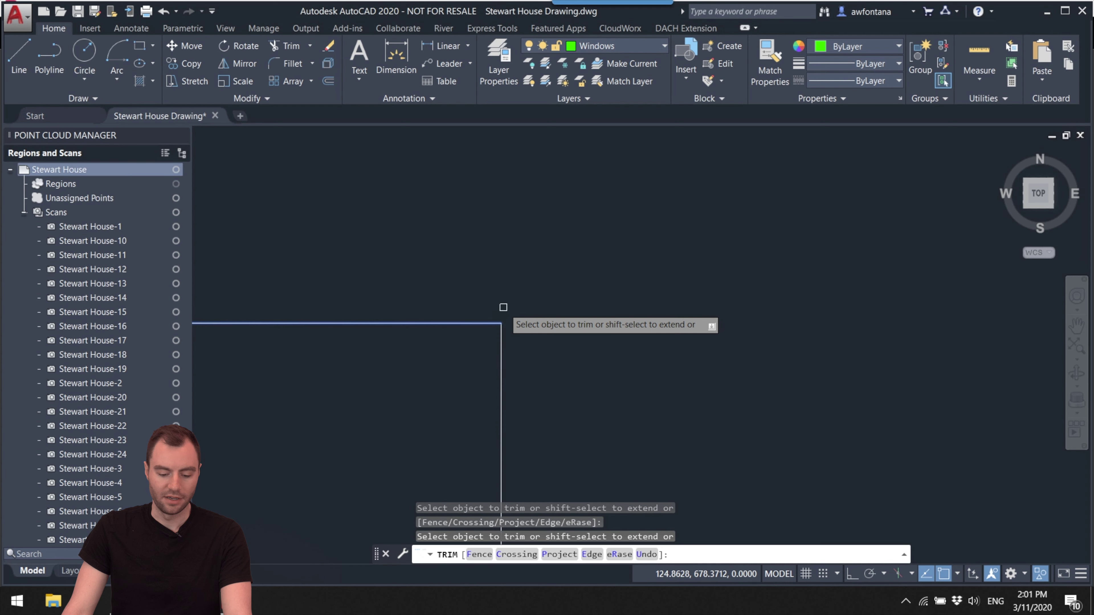
key("Escape")
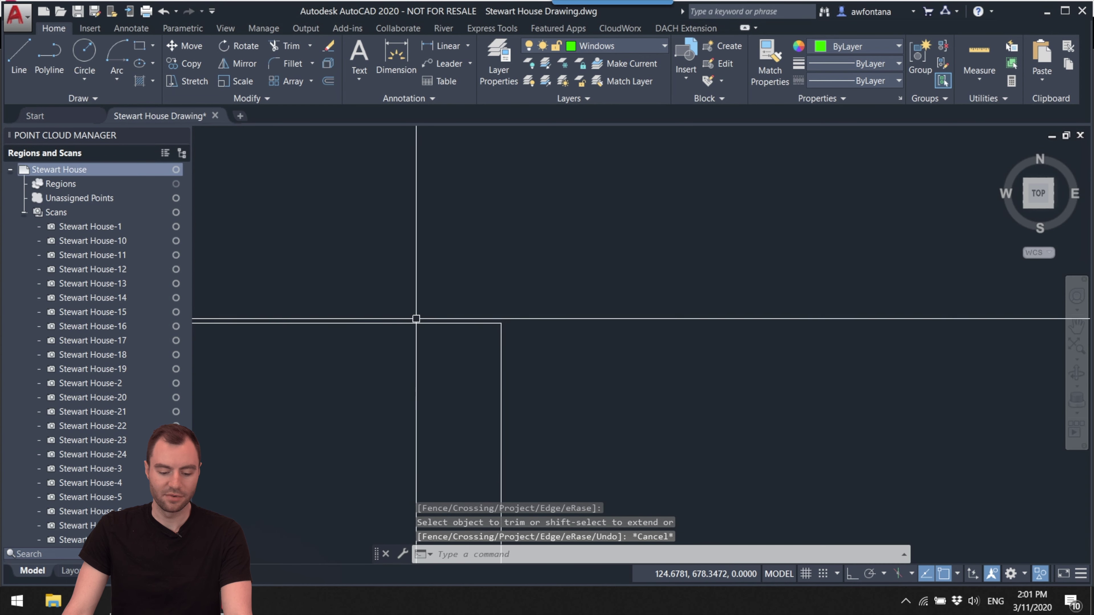
- Trim the closet's south wall line between the two faces of the divider wall
scroll(473, 325, "up", 3)
left_click(687, 338)
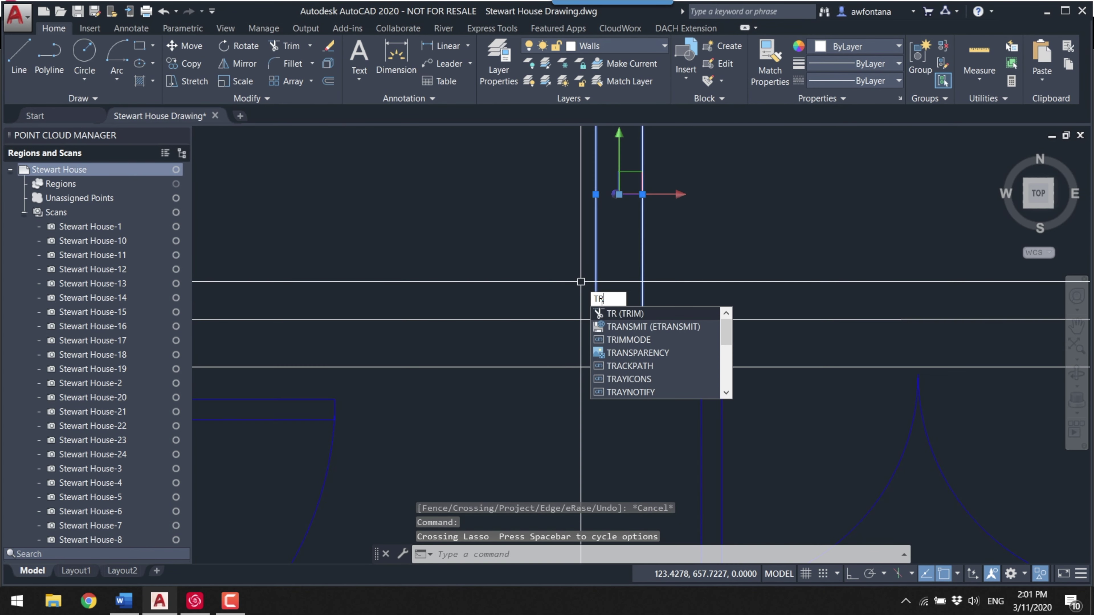
key("Return")
scroll(488, 269, "down", 3)
key("Escape")
scroll(508, 352, "up", 3)
key("Return")
key("Escape")
- Trim the long horizontal wall's lines at the south end of the hallway where they meet the hallway's west wall
scroll(534, 364, "down", 2)
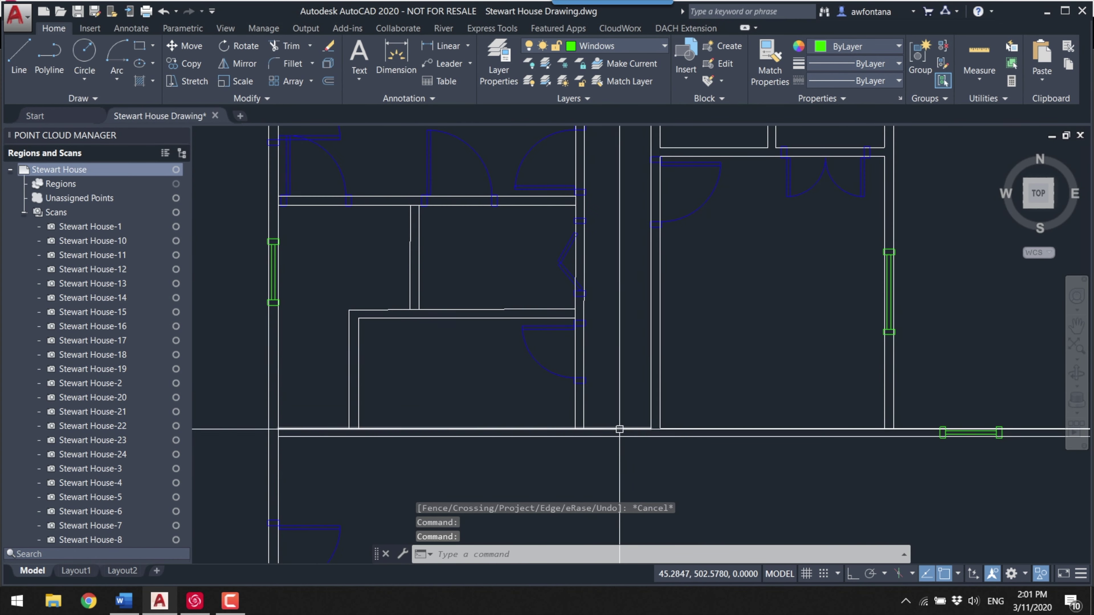
left_click(789, 372)
key("Escape")
key("Return")
key("Return")
left_click_drag(786, 367, 664, 338)
key("Escape")
type("te")
key("Escape")
key("space")
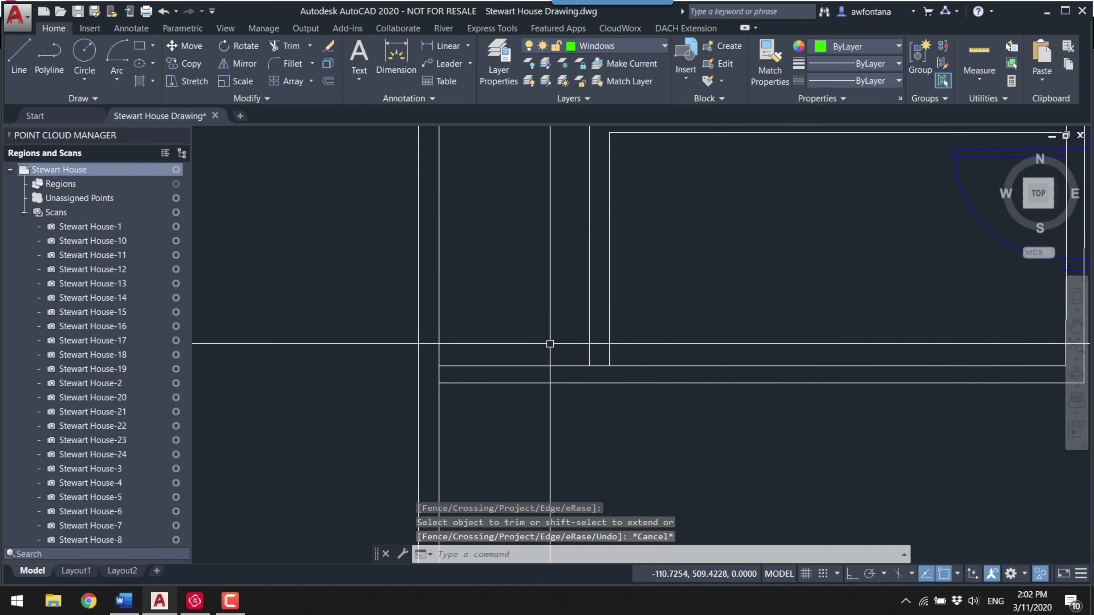
- Trim the horizontal wall's north line between the two faces of the vertical divider wall
scroll(603, 379, "down", 2)
scroll(571, 454, "up", 2)
type("tr")
key("Escape")
scroll(682, 371, "up", 2)
key("space")
key("Escape")
mouse_move(562, 422)
left_mouse_down()
mouse_move(579, 287)
mouse_move(568, 366)
left_mouse_up()
key("Escape")
- Trim the hallway's west wall line between the two faces of the horizontal wall that meets it
scroll(550, 344, "up", 3)
left_click(512, 425)
left_click(507, 379)
key("space")
scroll(507, 379, "down", 3)
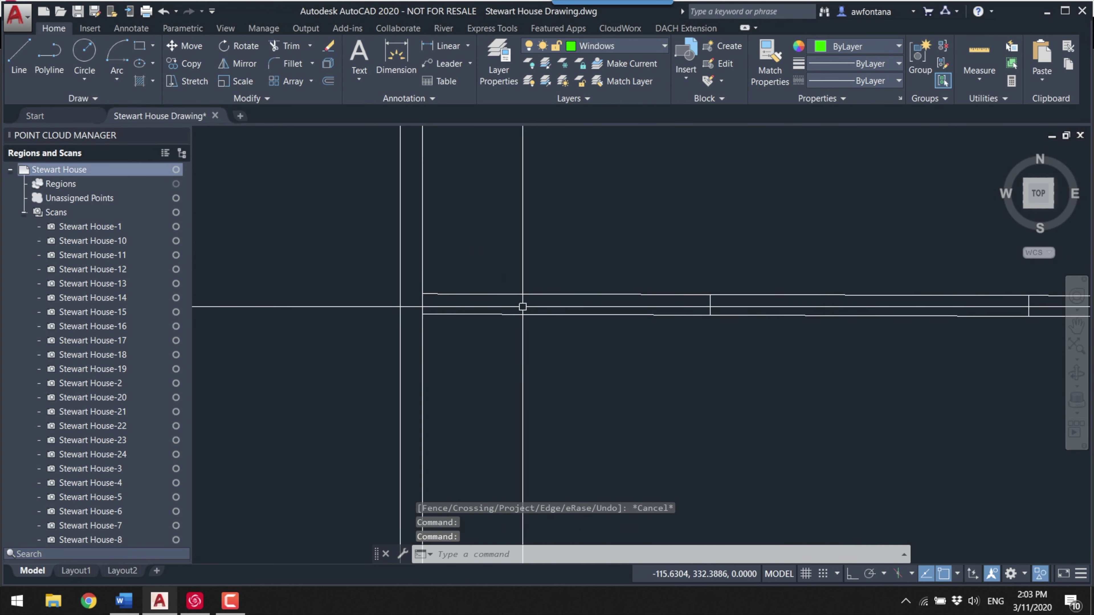
- Try to trim the horizontal wall's south line between the two faces of the folding-door closet's west wall
key("Escape")
scroll(403, 340, "up", 3)
left_click_drag(731, 328, 510, 333)
key("space")
scroll(510, 333, "up", 5)
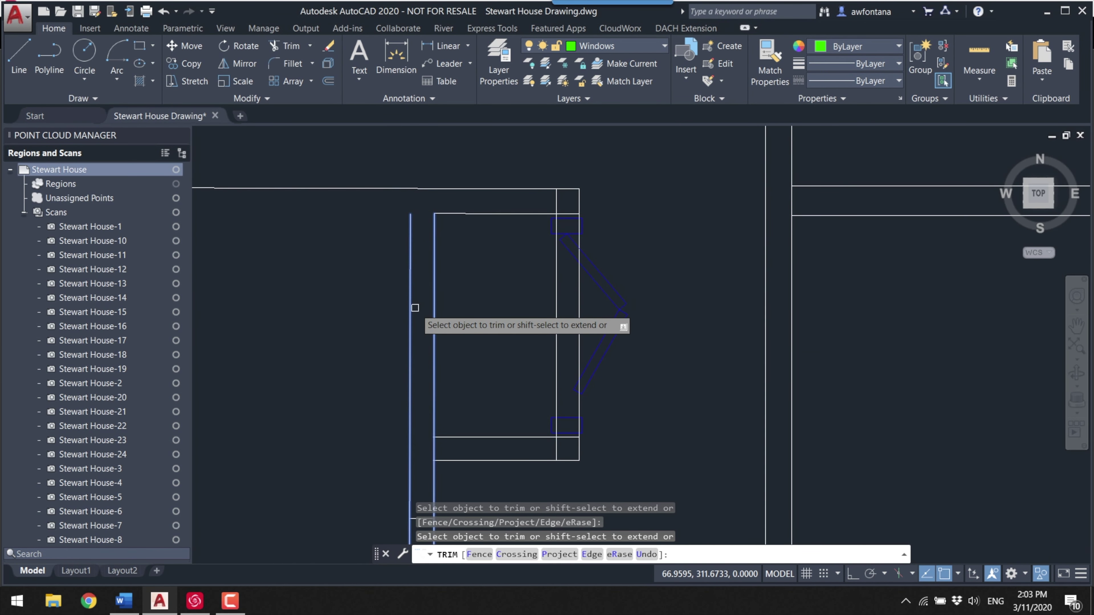
left_click(415, 307)
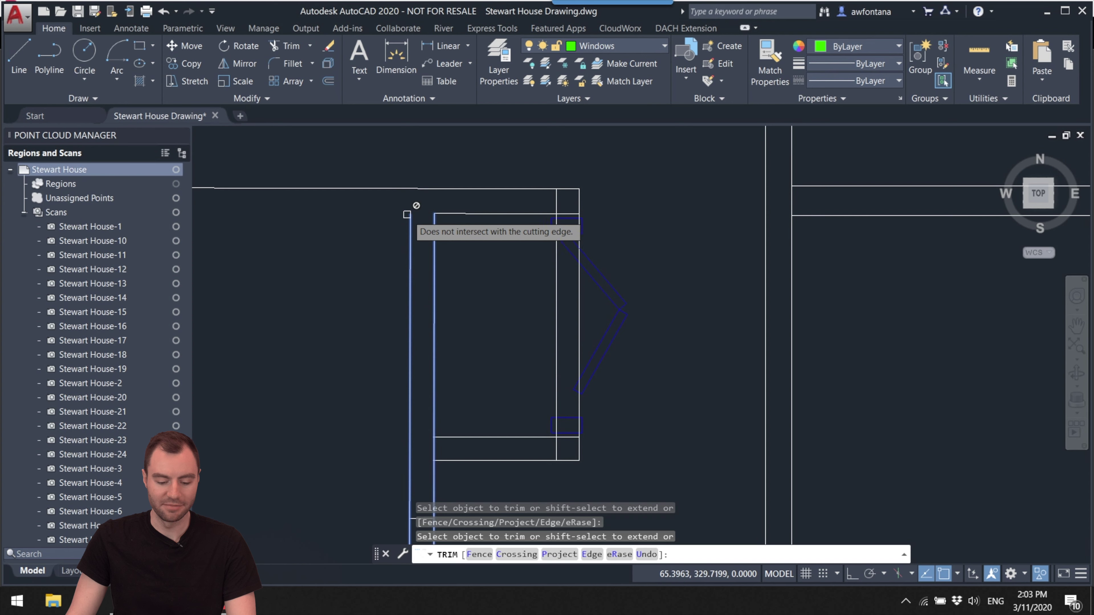
key("Escape")
key("ctrl+z")
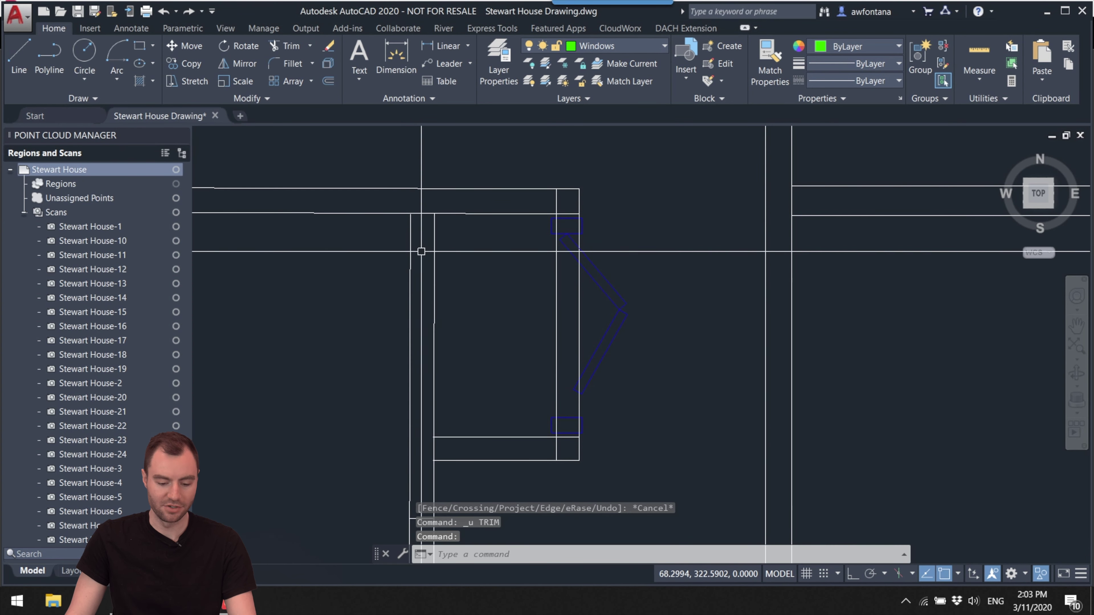
- Stretch the upper end of the closet west wall's outer line to meet the horizontal wall's south line
scroll(388, 235, "up", 2)
left_click(387, 221)
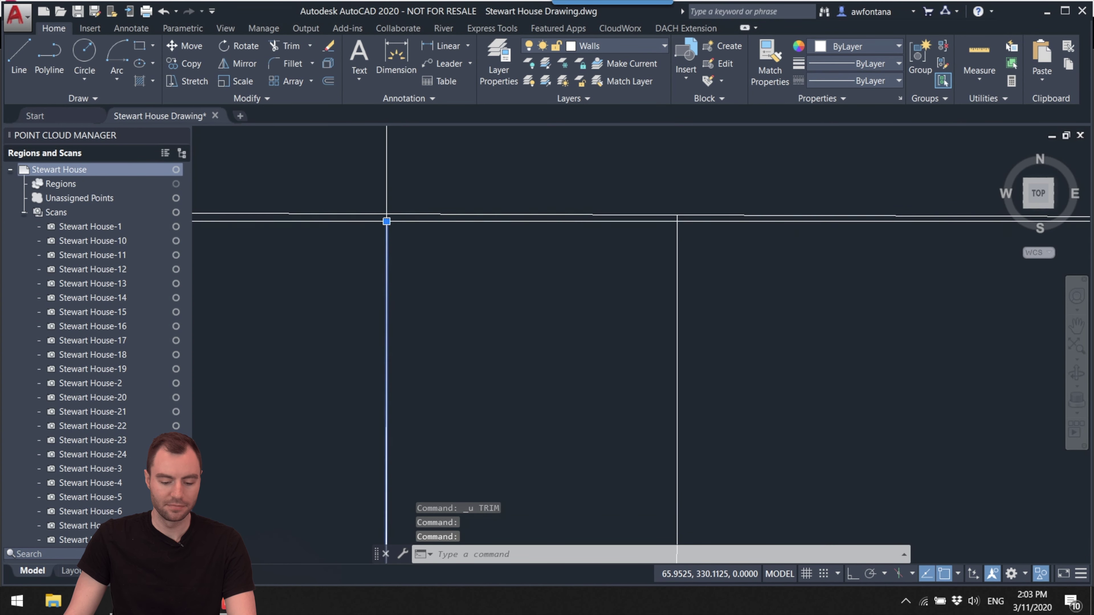
left_click(386, 212)
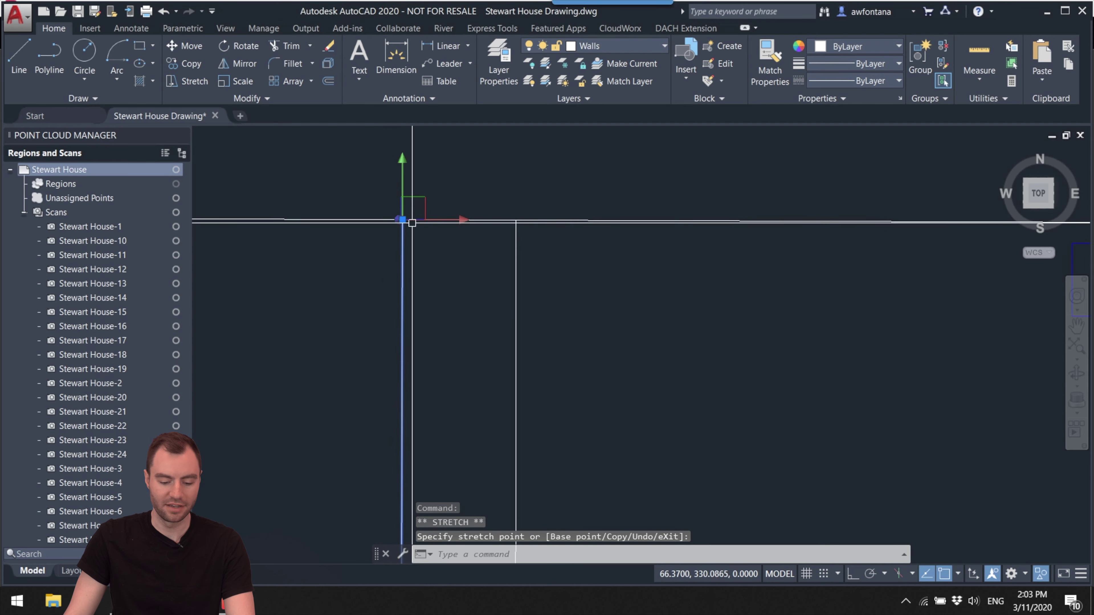
scroll(418, 244, "down", 3)
key("Escape")
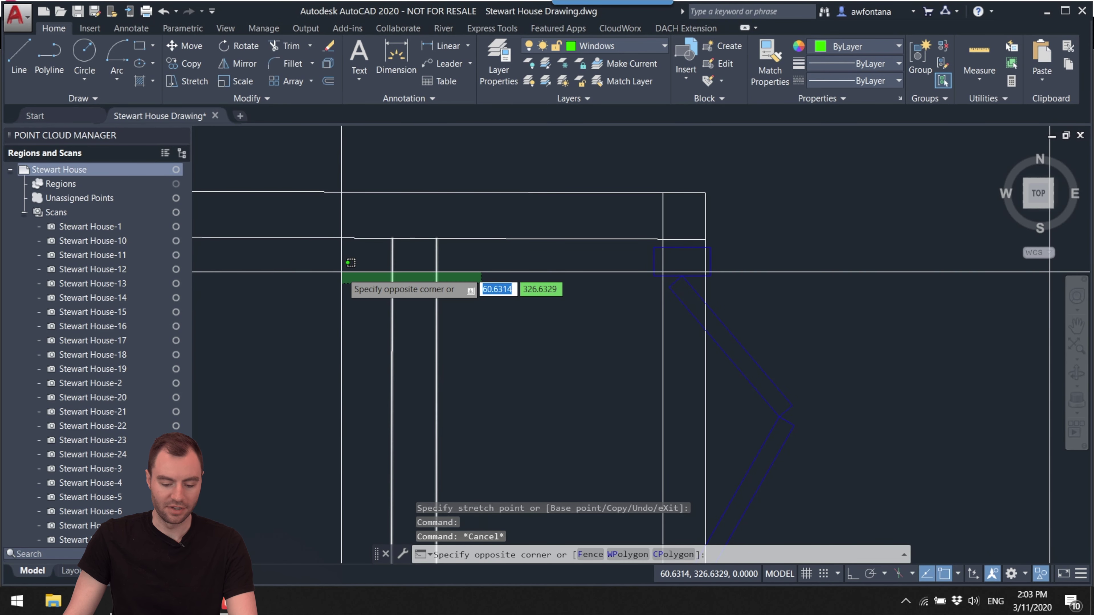
- Trim the horizontal wall's south line between the two faces of the closet's west wall
left_click(348, 284)
type("TR")
key("Return")
scroll(454, 298, "up", 6)
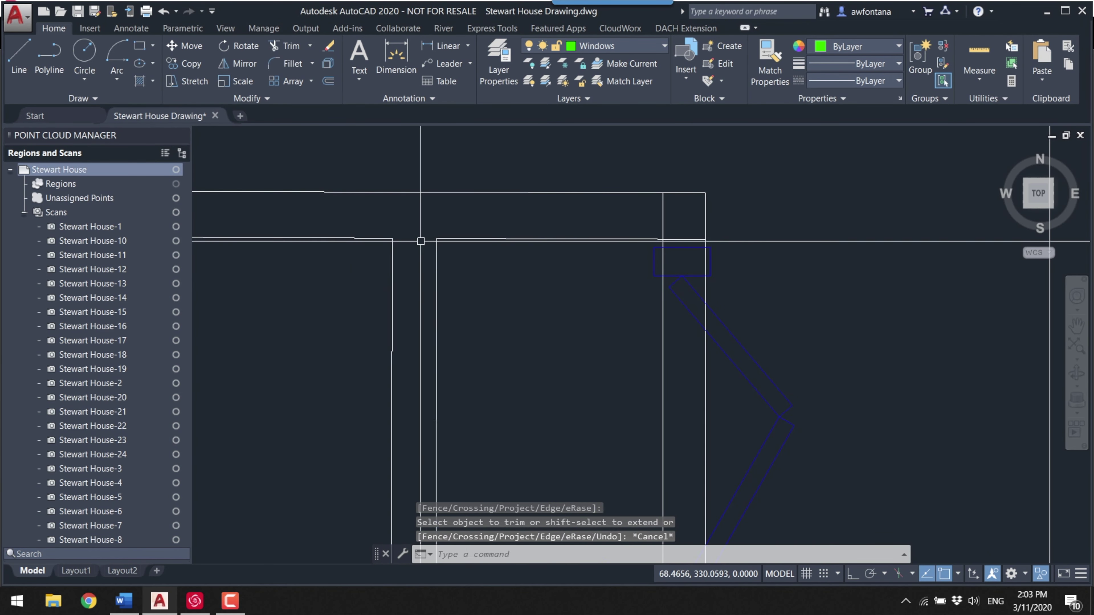
- Trim the overhanging inner wall line at the closet's southeast corner
scroll(556, 334, "down", 3)
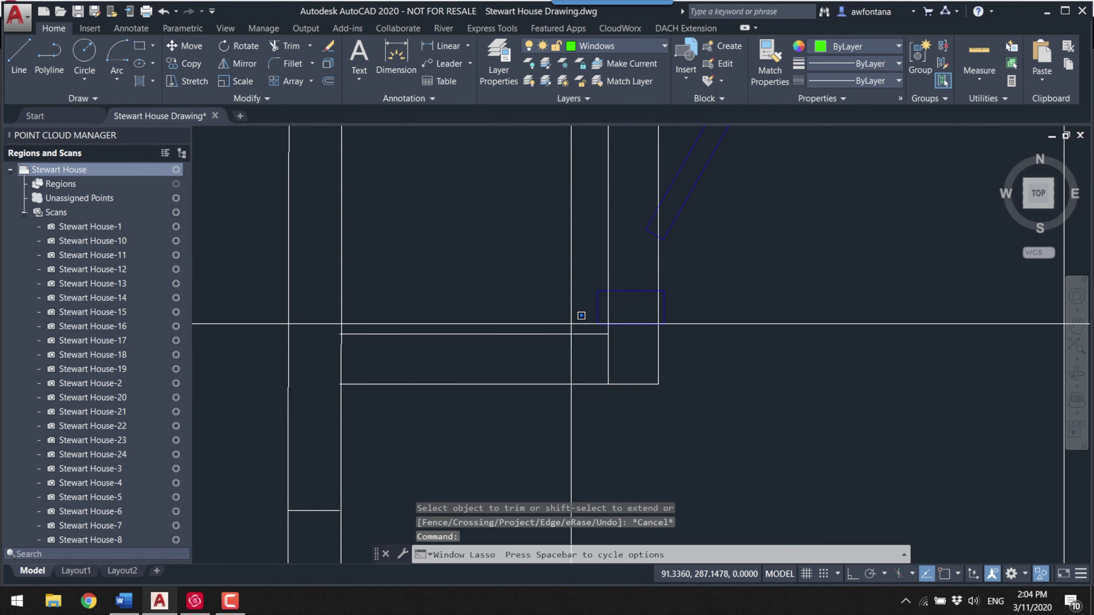
scroll(579, 176, "down", 3)
key("Return")
scroll(517, 301, "up", 3)
left_click(500, 226)
type("tr")
key("Return")
scroll(489, 276, "down", 2)
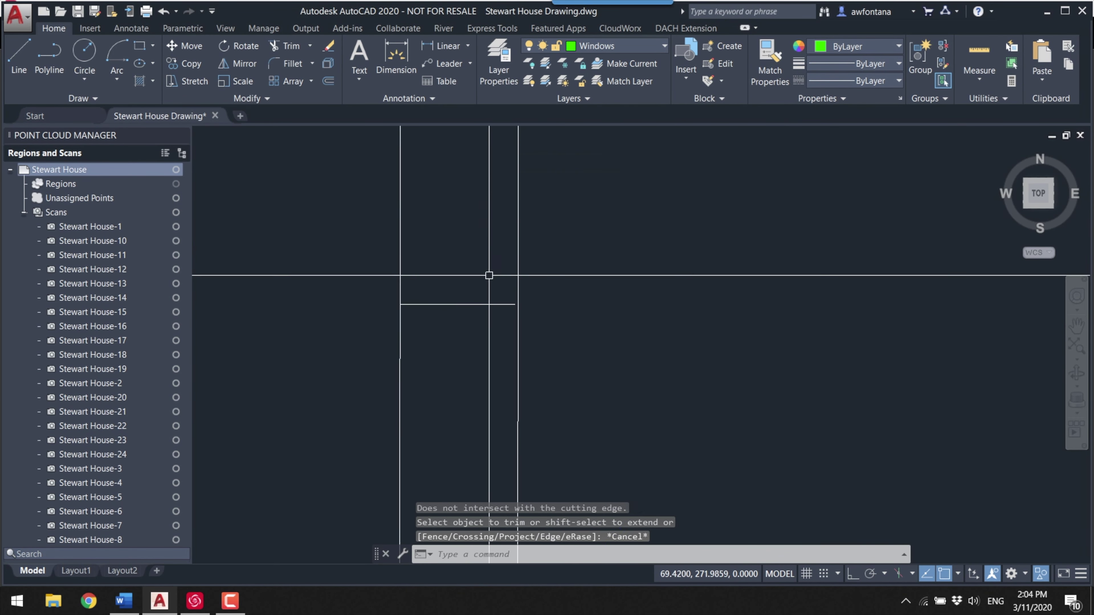
- Trim the north-south wall's lines between the two short end lines south of the closet to form an opening
left_click(571, 313)
scroll(452, 303, "down", 1)
key("Escape")
scroll(415, 286, "down", 2)
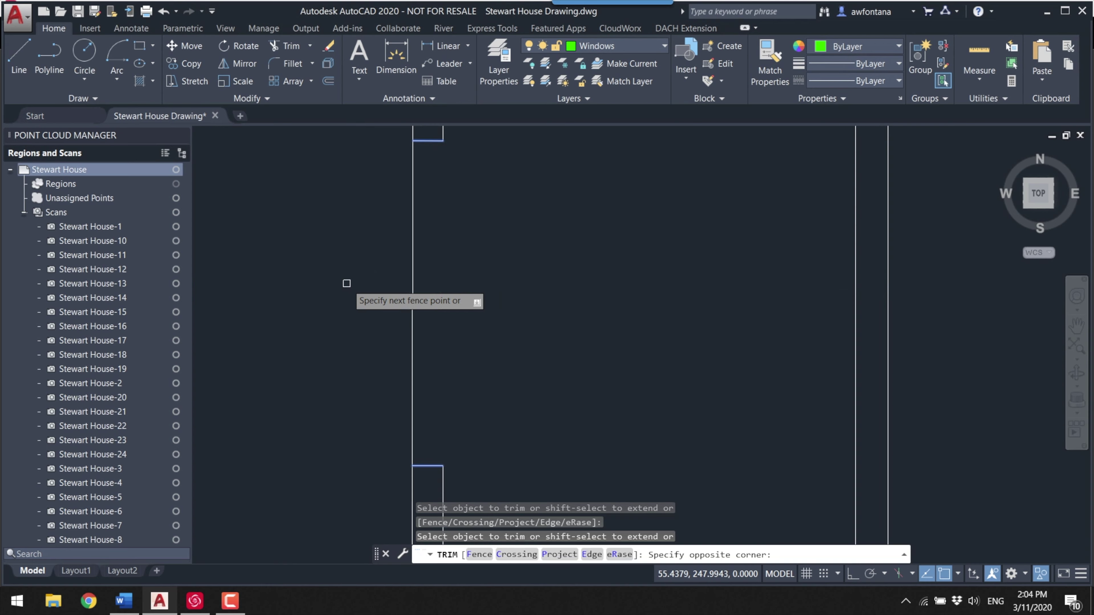
scroll(415, 363, "up", 3)
scroll(414, 363, "down", 2)
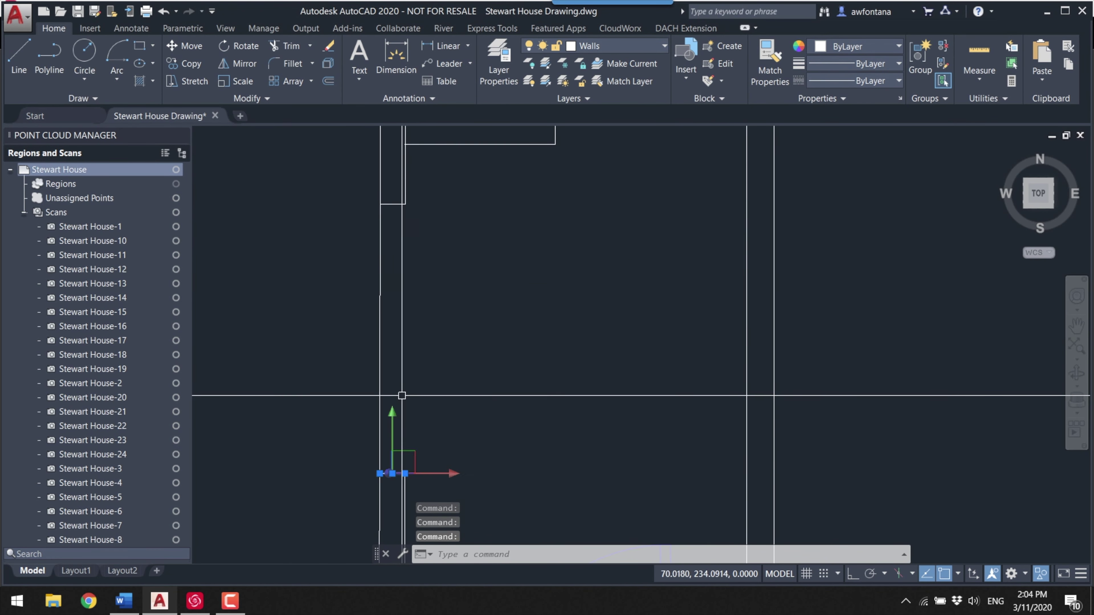
key("Escape")
scroll(452, 264, "down", 2)
scroll(459, 329, "up", 2)
left_click(459, 330)
left_click(303, 354)
key("Escape")
key("Escape")
- Trim the capped vertical wall's east line between the two faces of the horizontal wall joining it
scroll(488, 335, "down", 3)
scroll(514, 459, "up", 4)
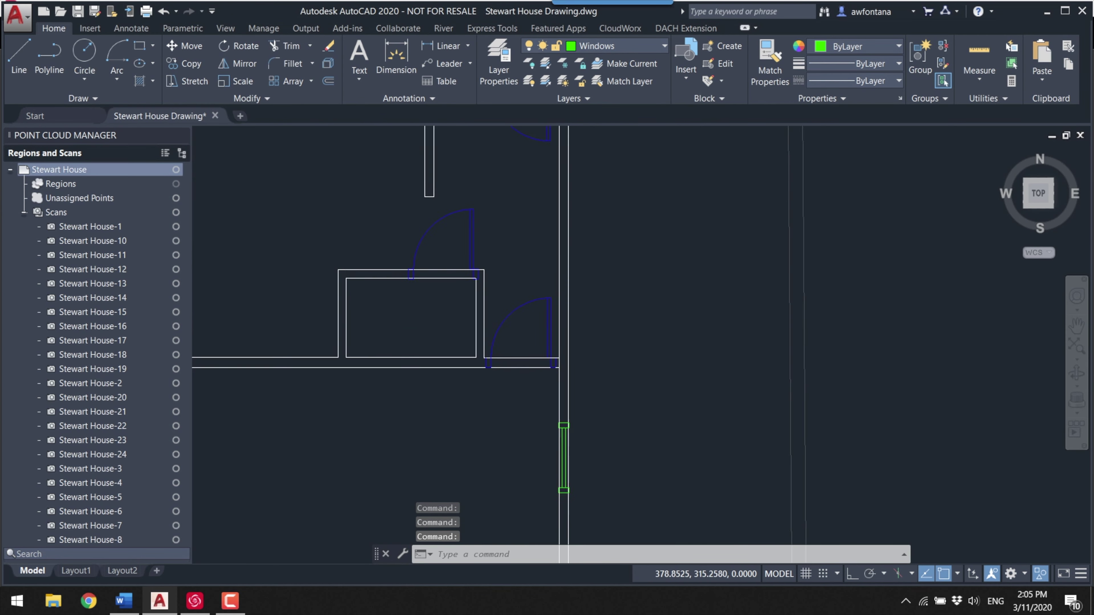
type("tr")
key("Return")
scroll(574, 354, "down", 2)
scroll(415, 342, "up", 2)
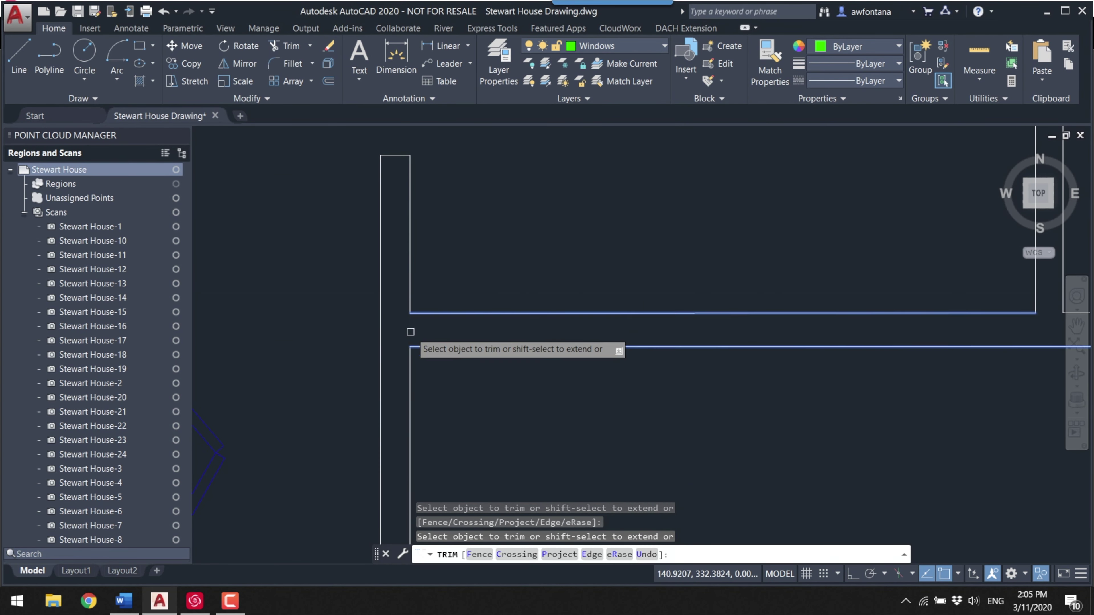
key("Escape")
- Trim the overhanging upper end of the divider's west line back to the south face of the horizontal wall between the doors
scroll(694, 304, "down", 2)
scroll(476, 166, "up", 3)
type("tr")
key("Return")
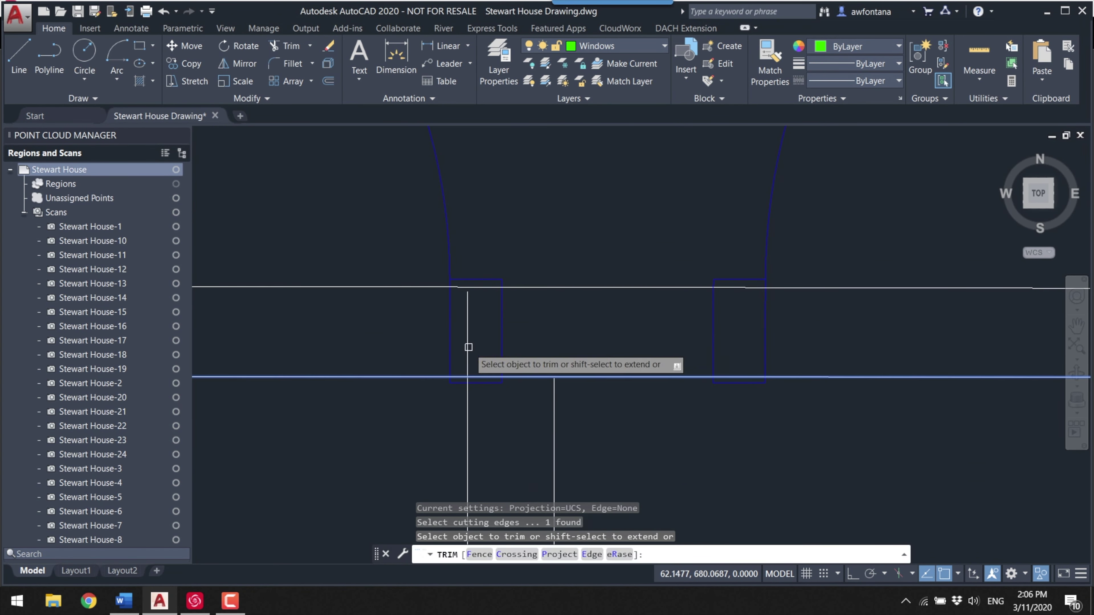
key("Escape")
- Stretch the upper end of the divider's east line to meet the horizontal wall's south line
left_click_drag(534, 388, 456, 416)
type("tr")
scroll(495, 447, "up", 3)
left_click(549, 366)
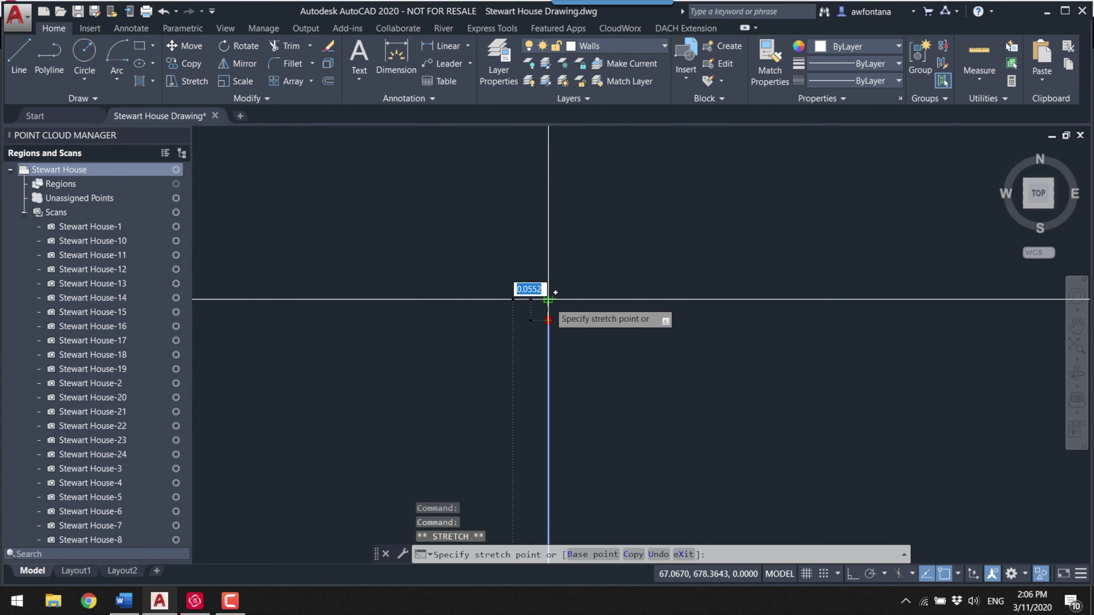
key("Escape")
- Trim the horizontal wall's south line between the two faces of the divider wall
type("tr")
key("Return")
scroll(371, 437, "down", 2)
key("Escape")
scroll(467, 378, "up", 3)
type("tr")
key("Escape")
- Trim the vertical wall's east line between the two faces of the horizontal wall beside the door jamb
scroll(754, 351, "down", 2)
left_click(754, 421)
scroll(667, 396, "up", 3)
type("tr")
key("Escape")
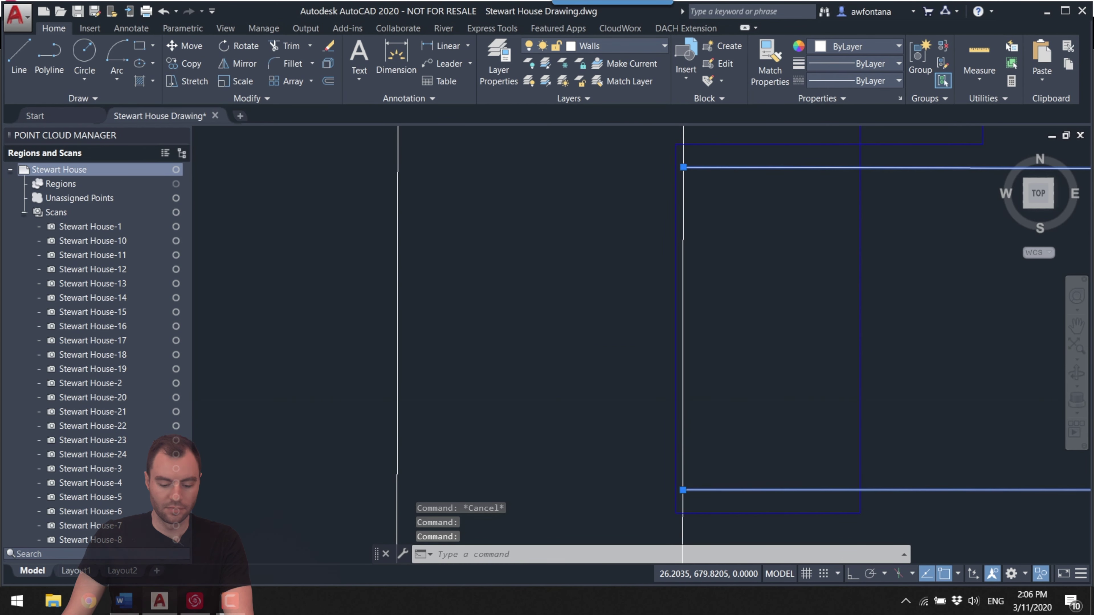
type("tr")
key("Return")
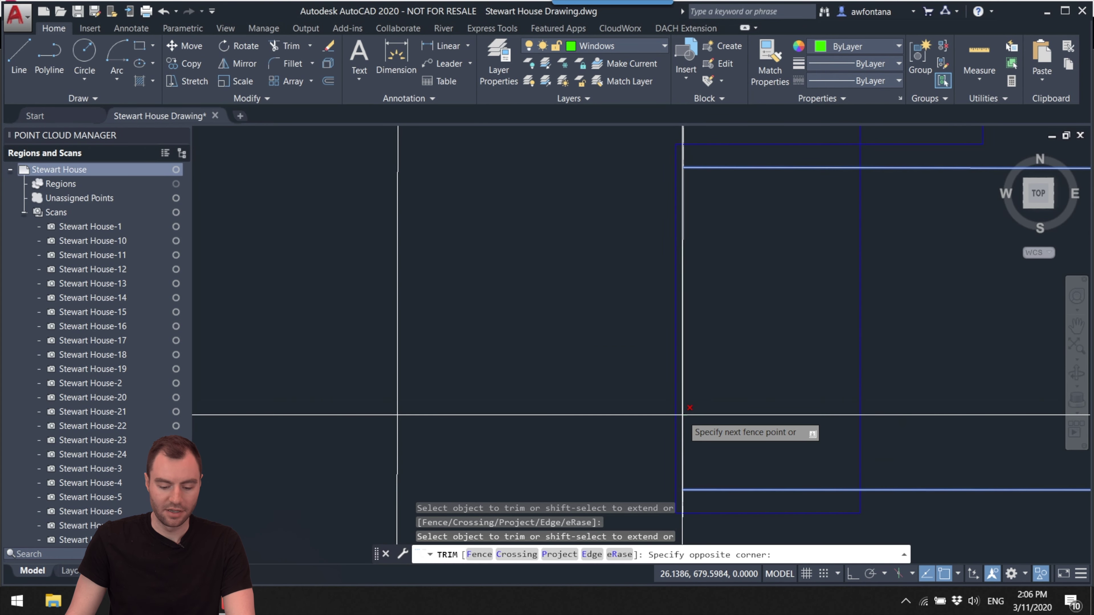
key("Escape")
- Examine the cleaned wall junctions and the window in the west exterior wall, including its upper jamb
scroll(689, 379, "down", 5)
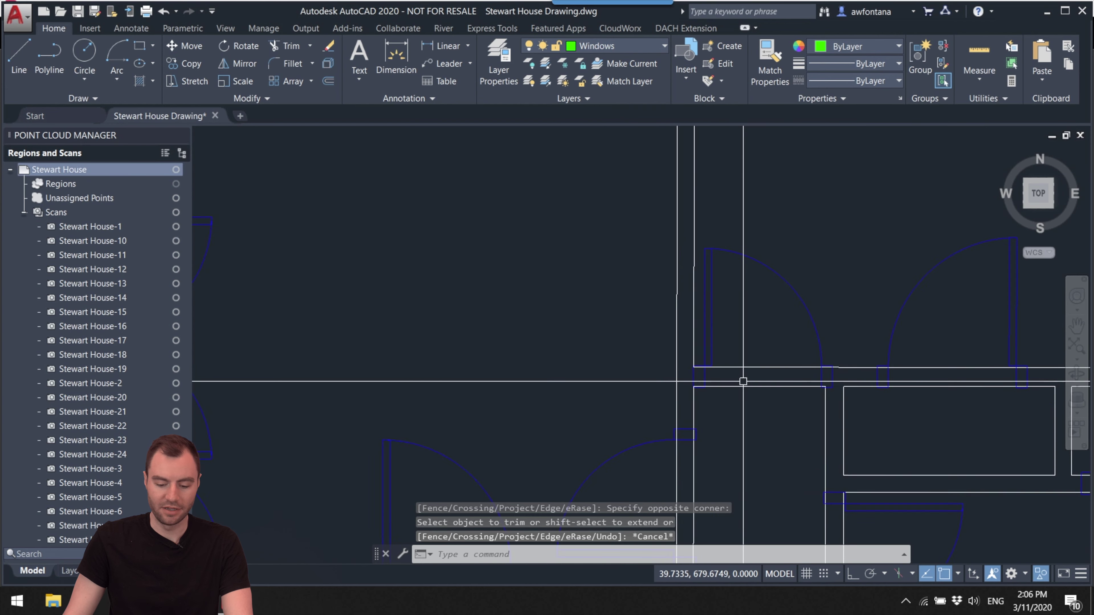
scroll(564, 475, "up", 6)
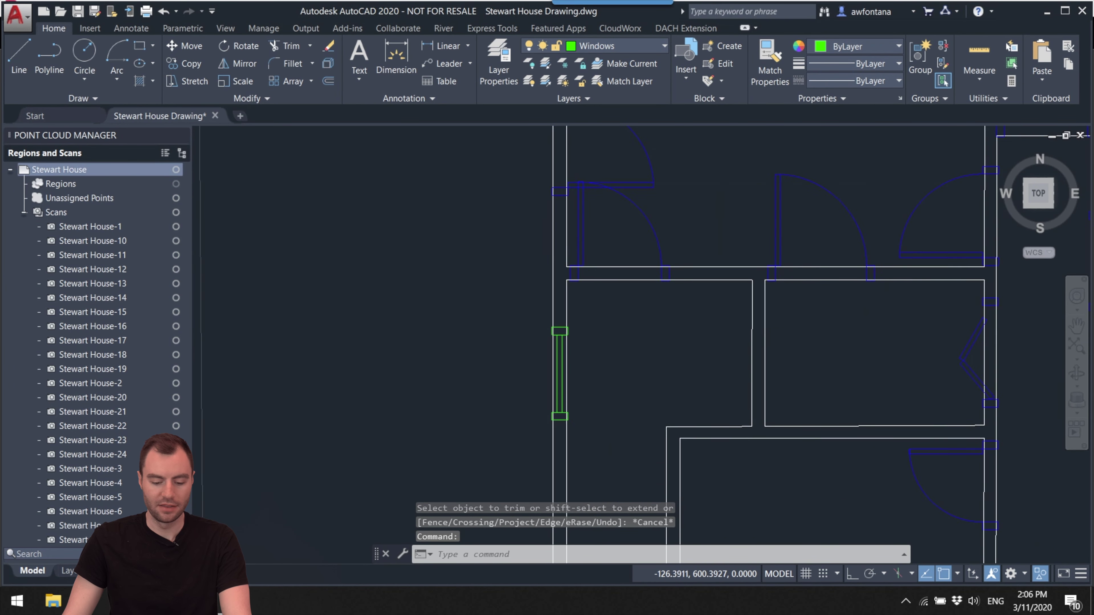
mouse_move(618, 305)
middle_mouse_down()
mouse_move(601, 348)
mouse_move(608, 398)
middle_mouse_up()
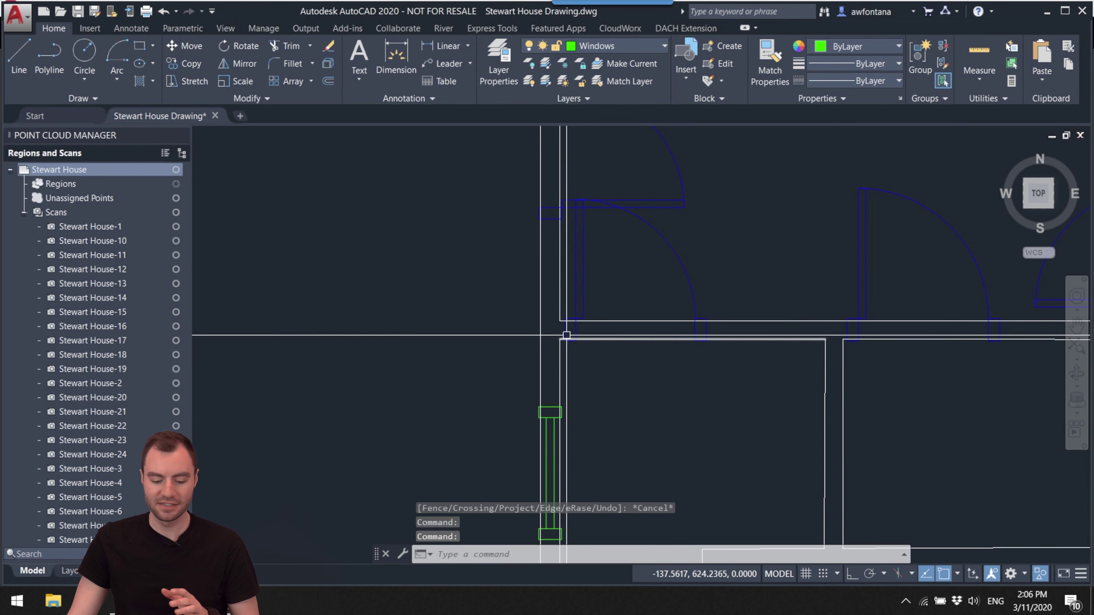
middle_click_drag(552, 434, 567, 327)
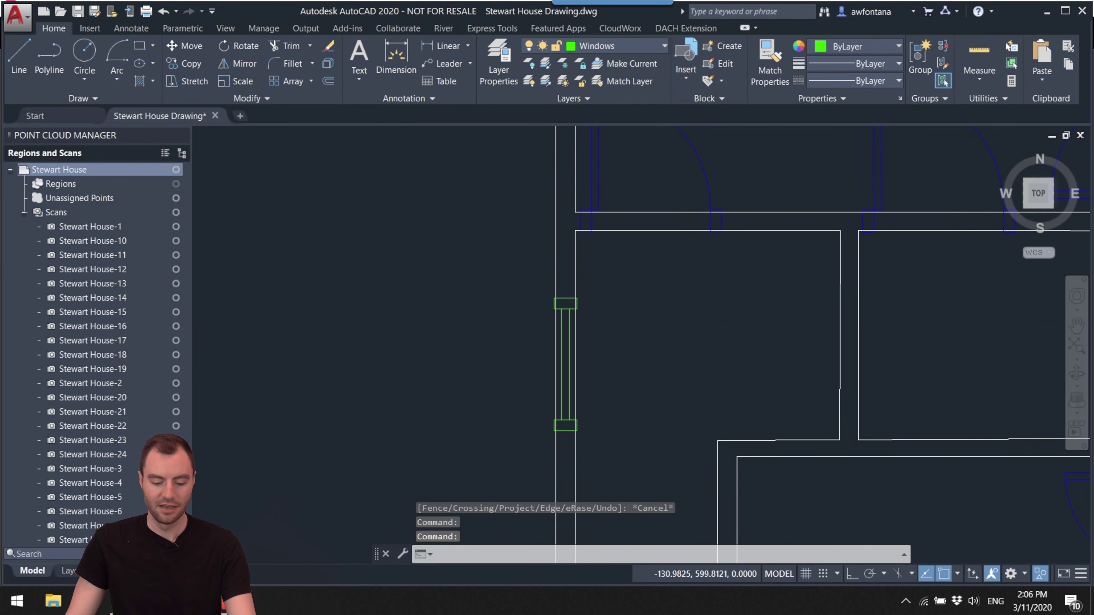
scroll(569, 242, "up", 4)
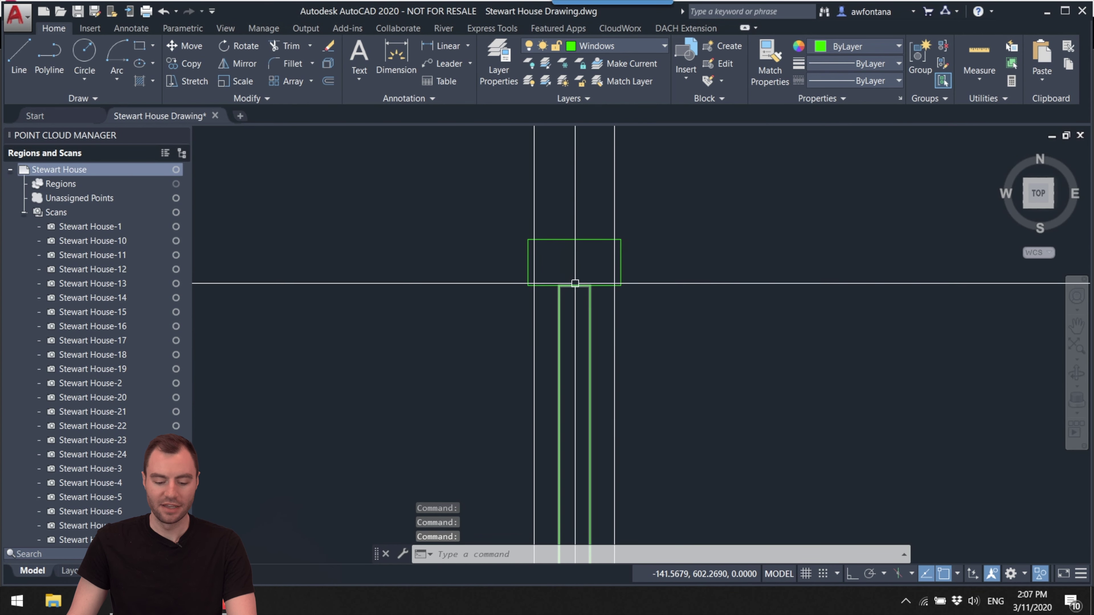
scroll(579, 252, "up", 2)
middle_click_drag(579, 252, 477, 333)
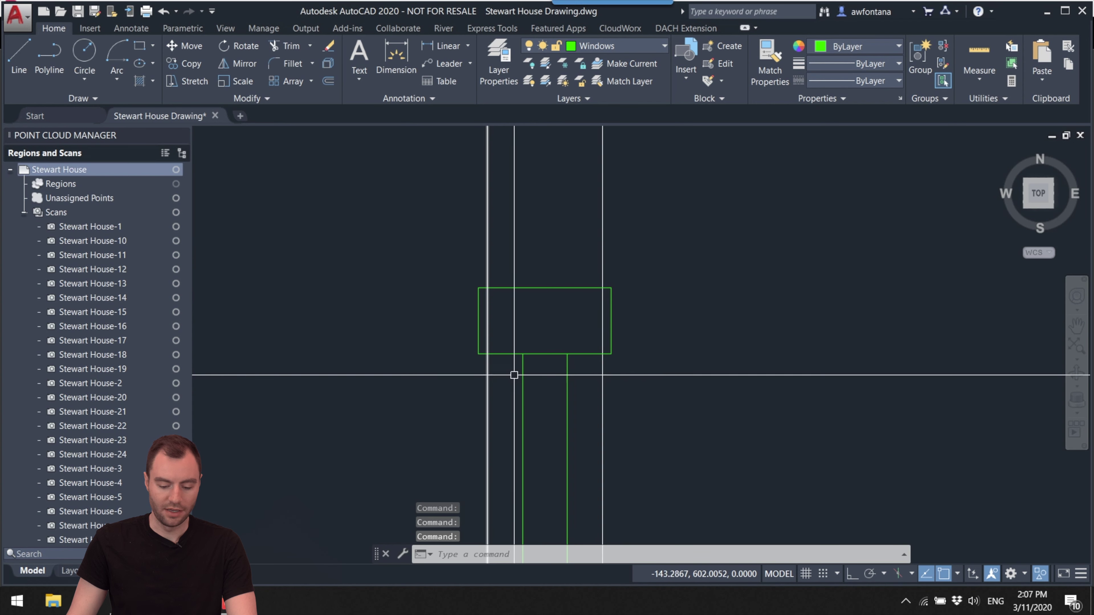
scroll(570, 241, "down", 4)
middle_click_drag(566, 254, 541, 163)
- Trim the exterior wall lines inside the west window's upper jamb, using both jamb rectangles as cutting edges
left_click(539, 170)
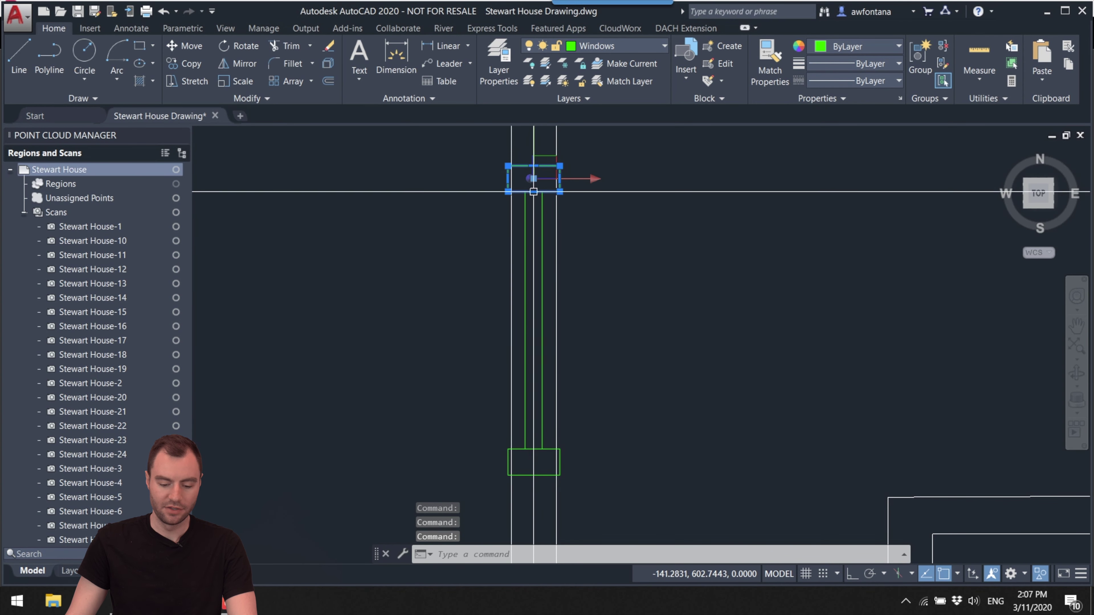
scroll(535, 319, "up", 2)
mouse_move(533, 306)
middle_mouse_down()
mouse_move(518, 290)
mouse_move(513, 350)
mouse_move(488, 387)
middle_mouse_up()
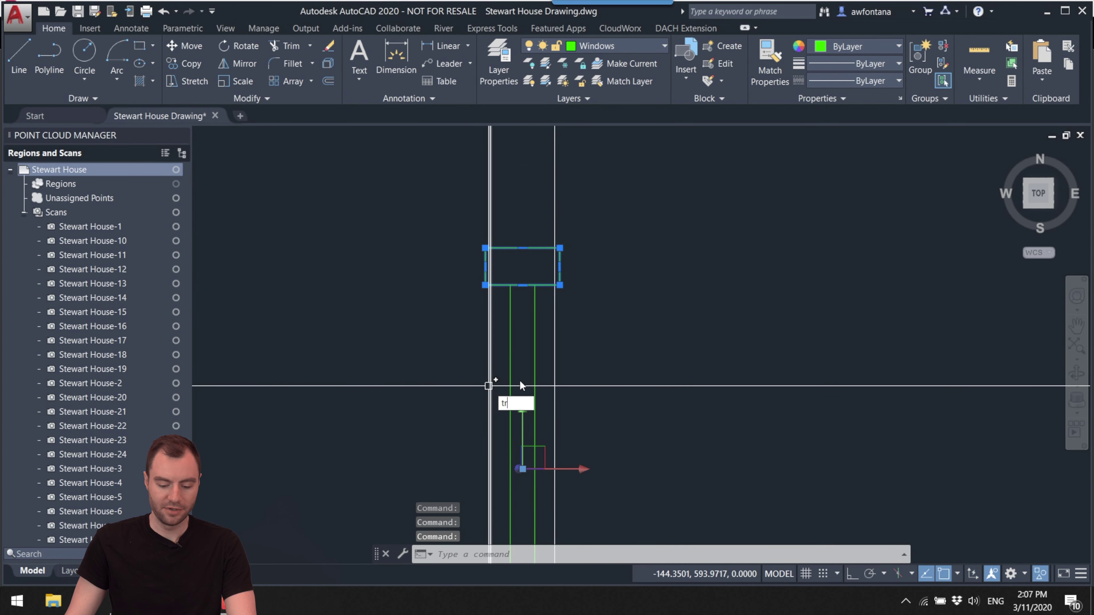
key("Return")
scroll(493, 259, "up", 3)
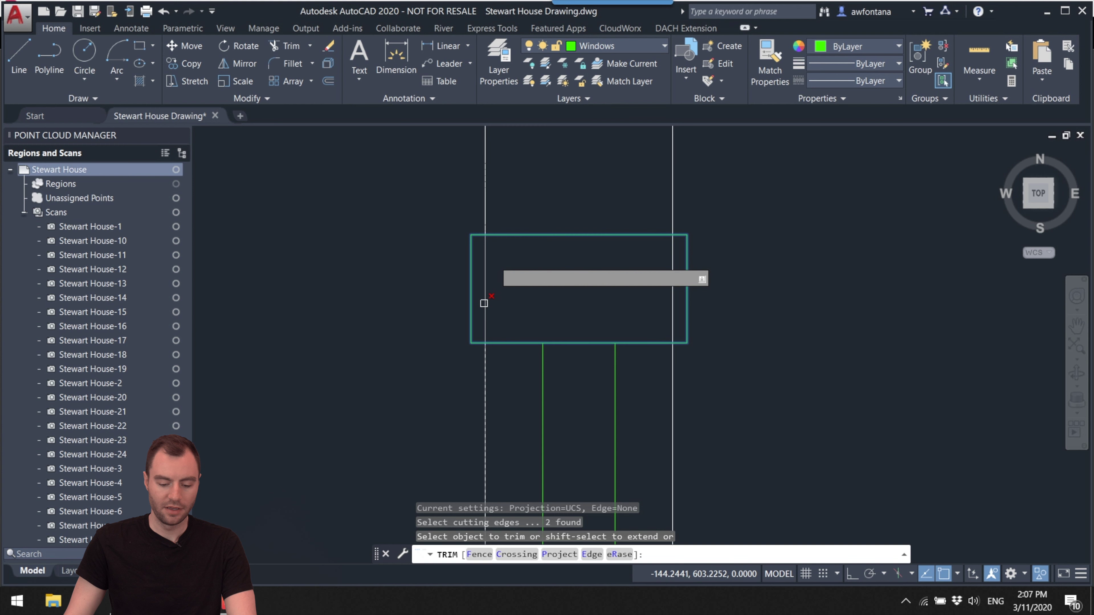
left_click(486, 303)
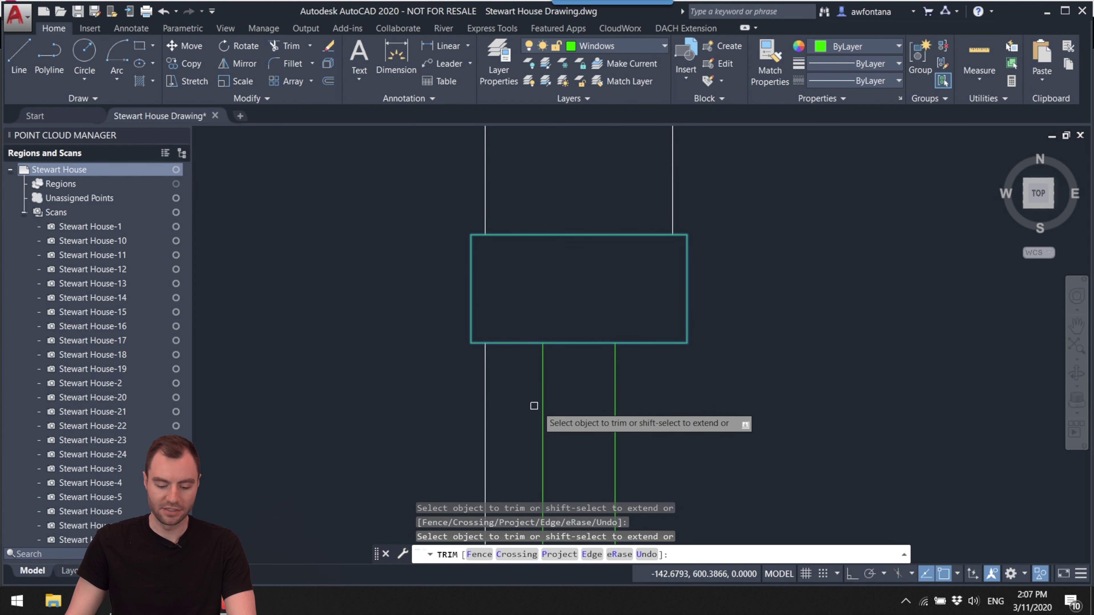
- Trim the remaining wall lines between the west window's jambs and inside its lower jamb
scroll(495, 375, "down", 4)
scroll(559, 321, "up", 5)
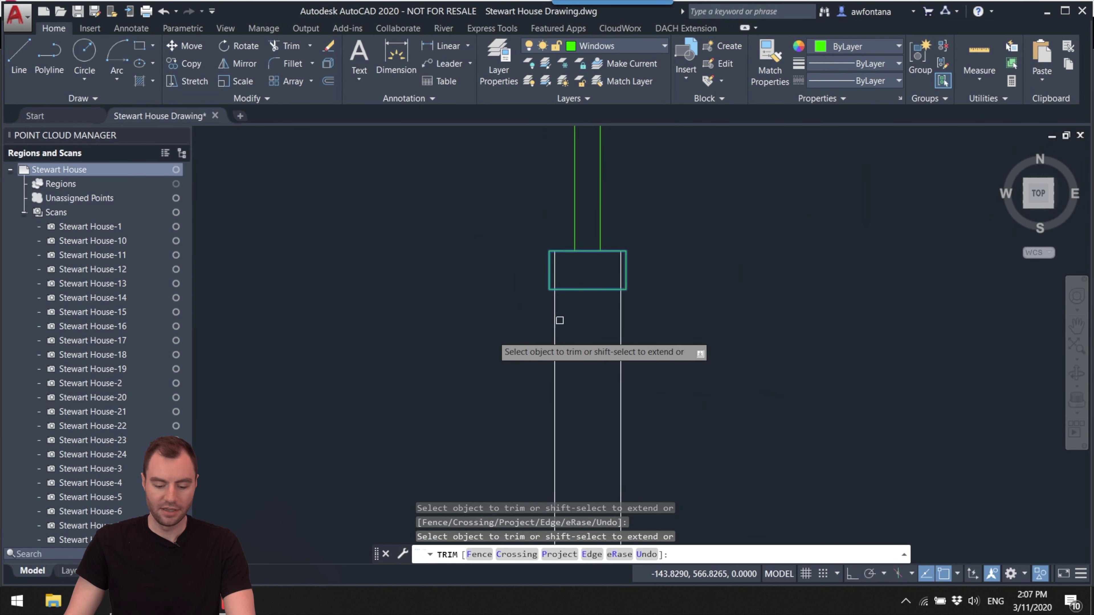
left_click(494, 270)
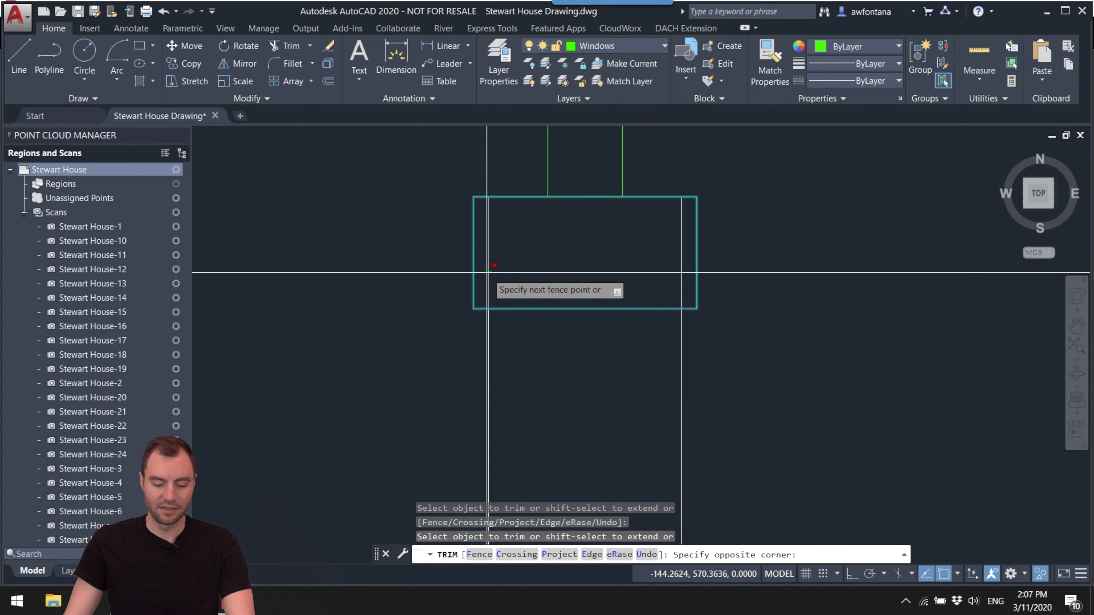
scroll(680, 264, "down", 7)
key("Escape")
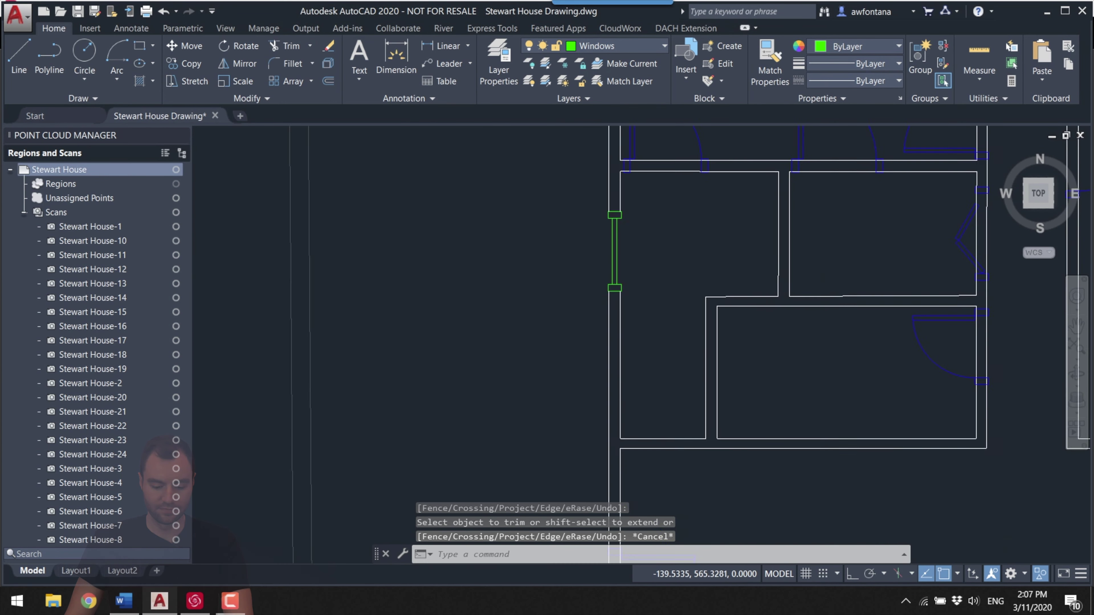
key("Escape")
key("Escape")
- Trim the wall lines running through the next window, using its two jamb rectangles as cutting edges
scroll(609, 457, "up", 8)
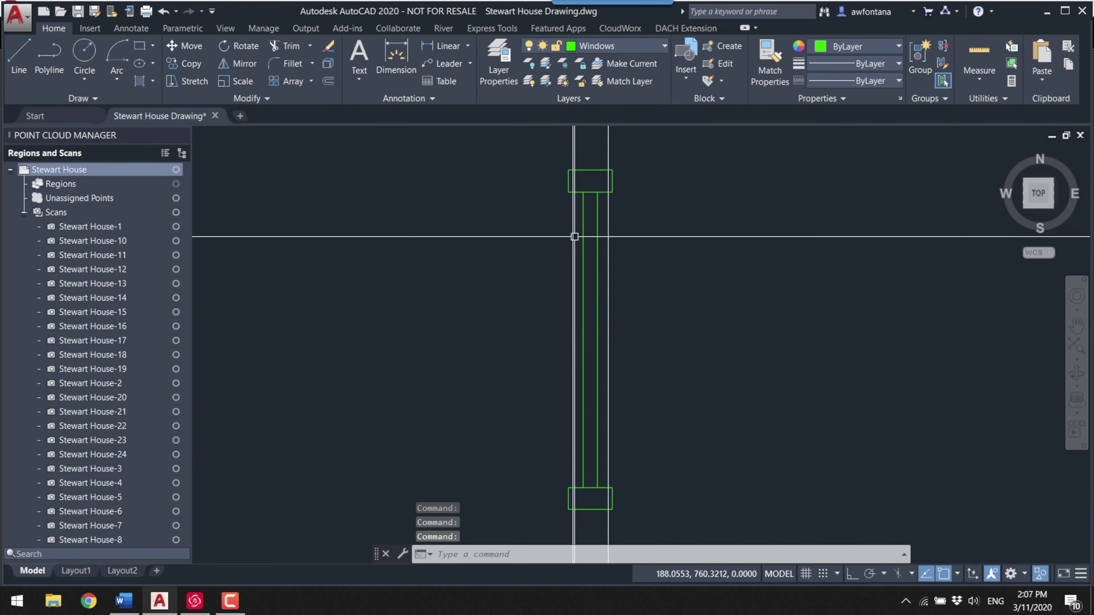
left_click(590, 510)
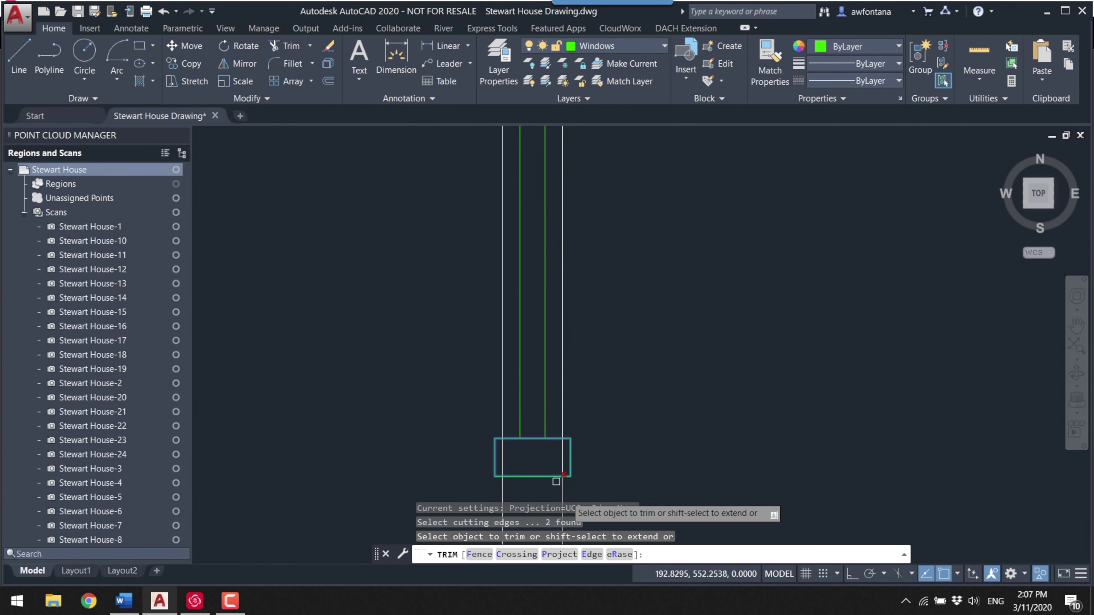
scroll(560, 479, "up", 5)
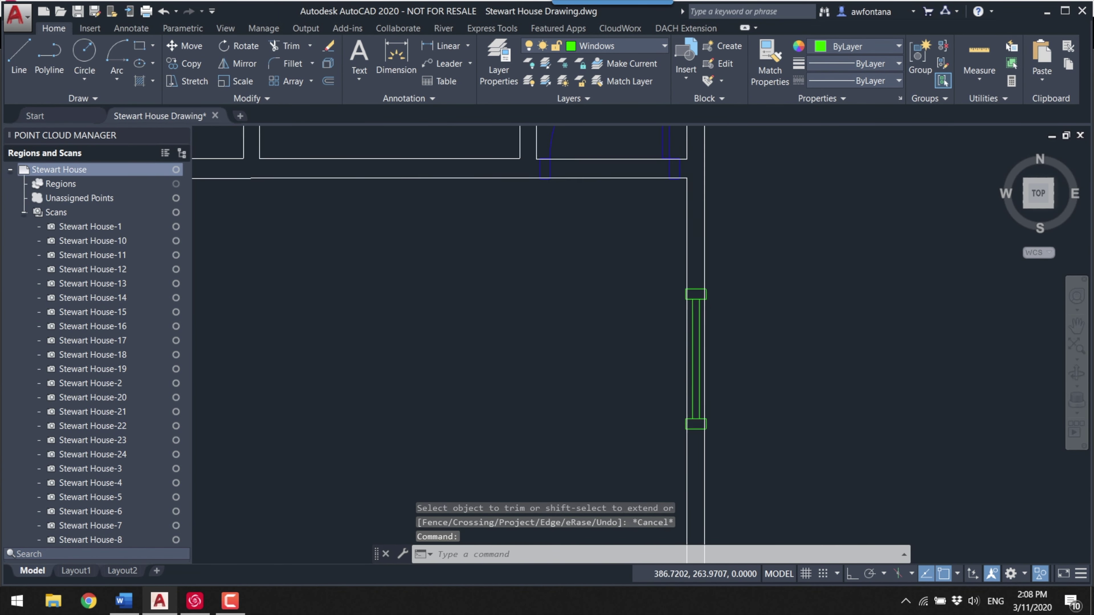
- Trim the wall lines running through the east exterior wall's window, using its two jamb rectangles as cutting edges
type("tr")
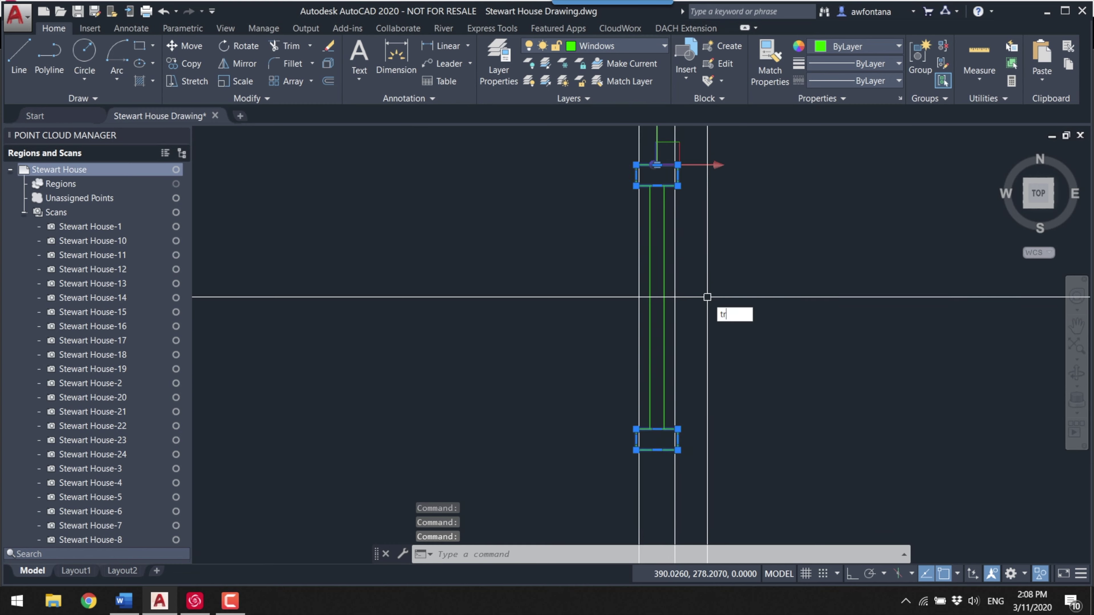
key("Return")
scroll(653, 391, "up", 3)
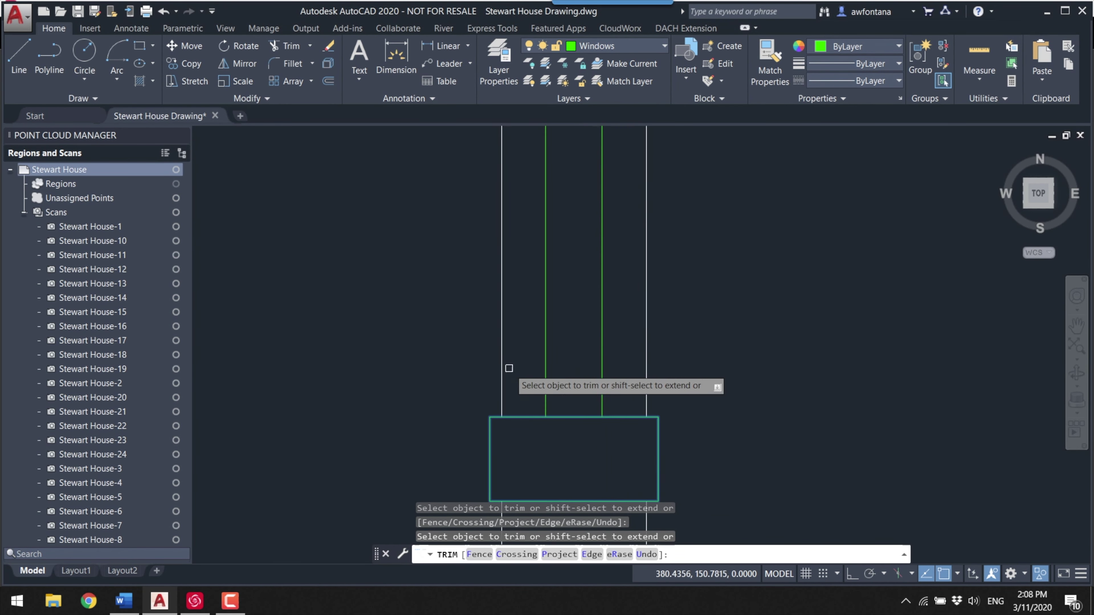
scroll(513, 372, "down", 3)
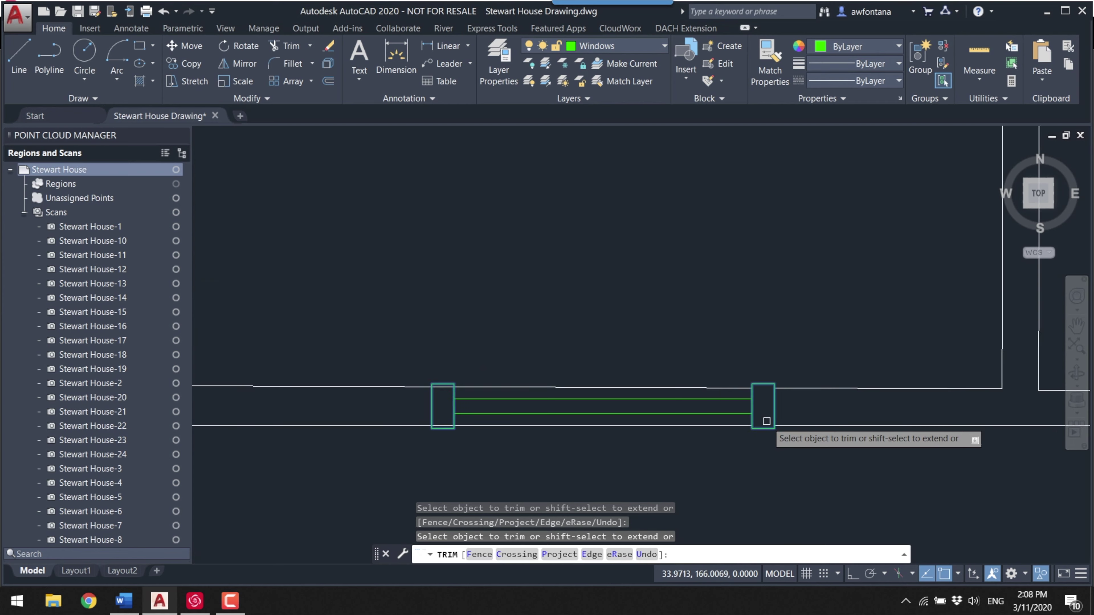
- Clear the leftover wall segments between the jambs of the window in the south exterior wall
scroll(655, 448, "up", 5)
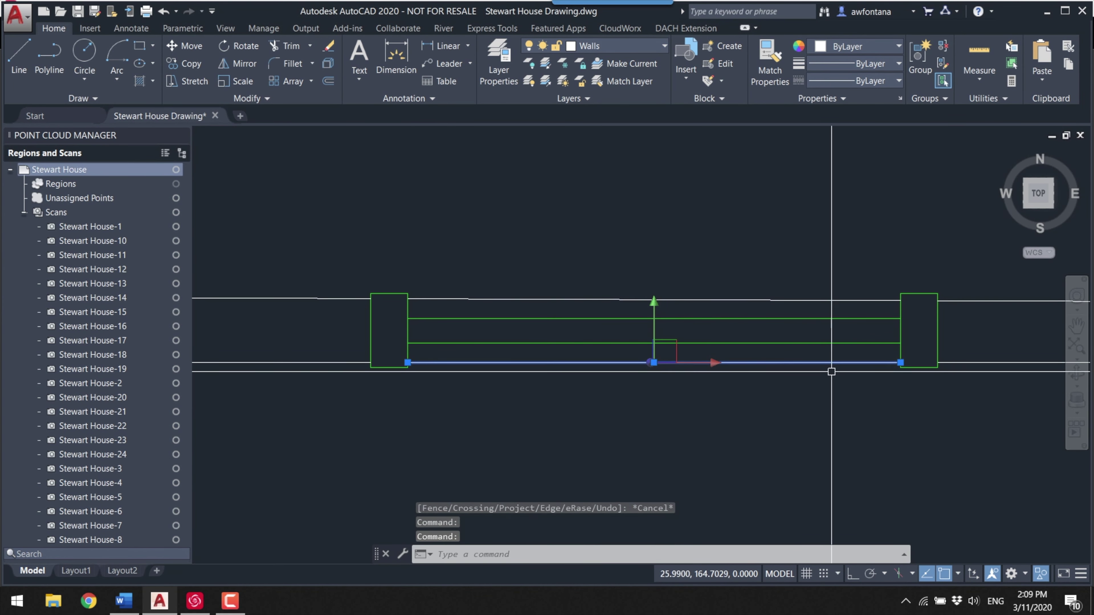
left_click(723, 303)
scroll(345, 332, "up", 2)
- Trim the wall lines through the neighbouring south-wall window, using its jamb rectangles as cutting edges
left_click(345, 332)
scroll(740, 347, "down", 2)
type("tr")
key("Return")
scroll(740, 347, "up", 5)
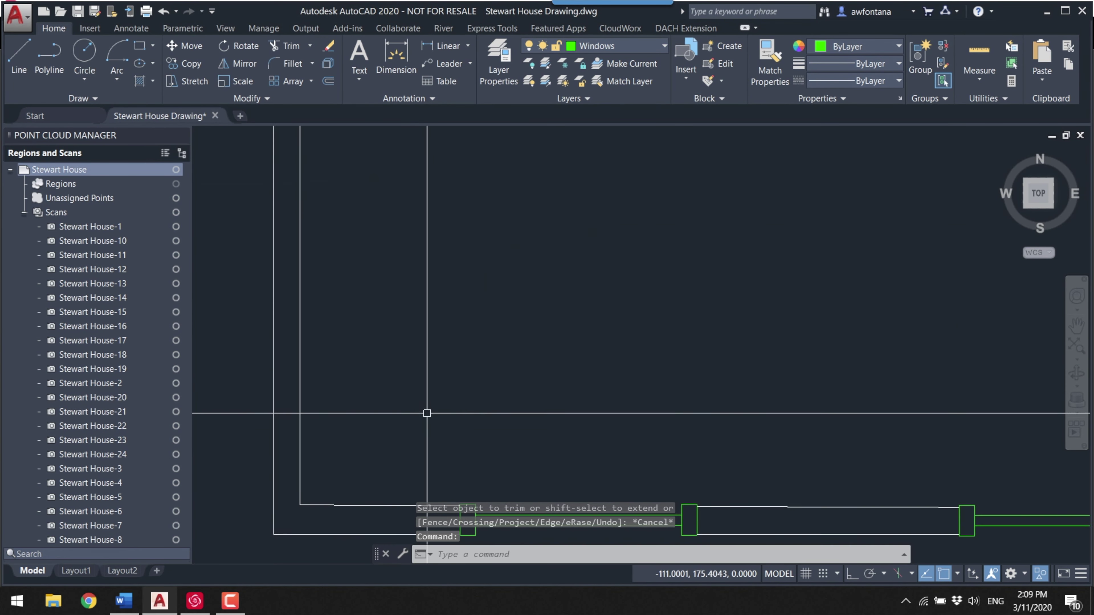
scroll(427, 410, "down", 3)
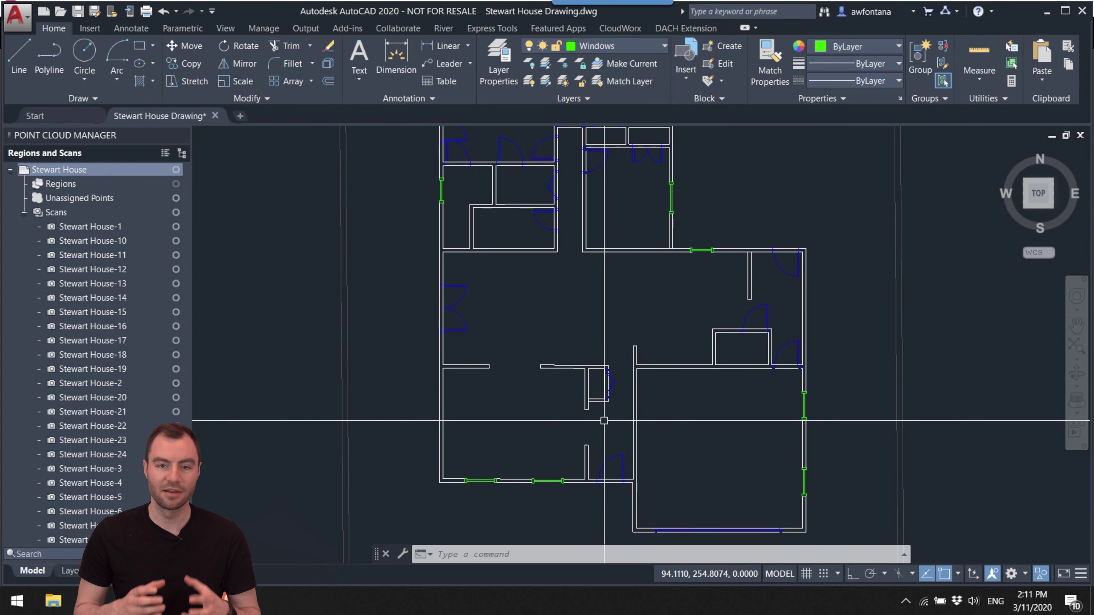
- Start BTRIM and set both jamb rectangles inside the south entrance door's block as cutting edges
scroll(614, 468, "up", 6)
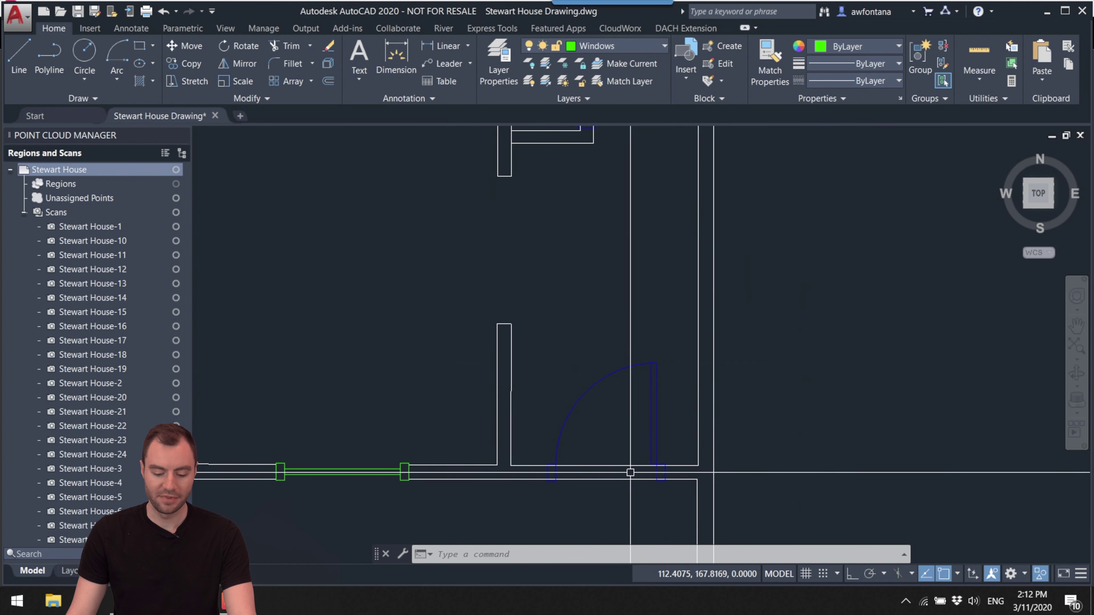
scroll(614, 470, "up", 4)
mouse_move(601, 381)
middle_mouse_down()
mouse_move(606, 354)
mouse_move(611, 391)
middle_mouse_up()
left_click(425, 331)
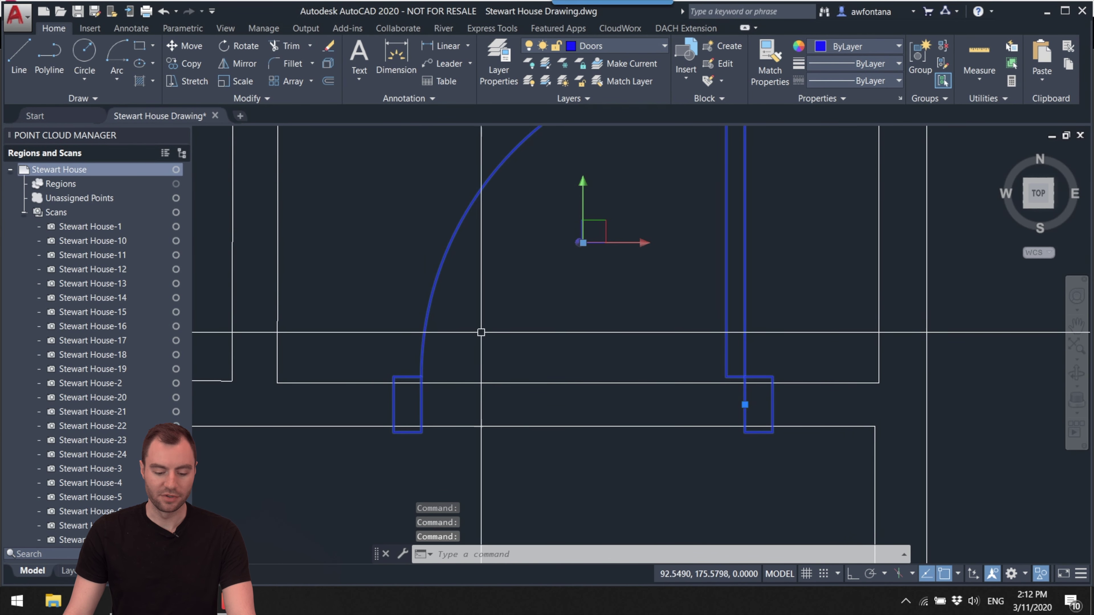
type("btr")
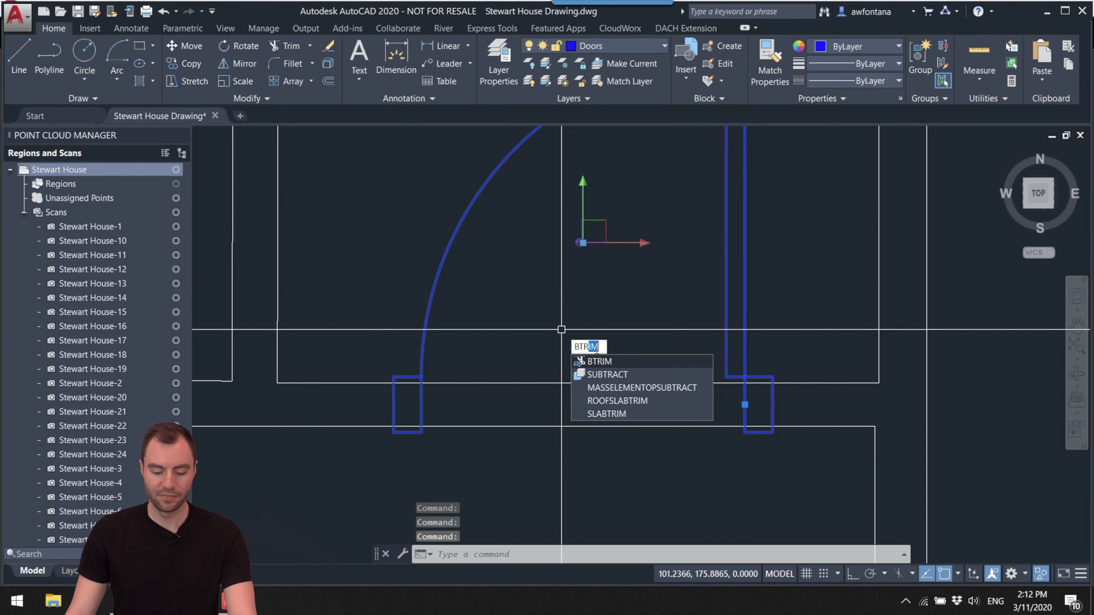
left_click(601, 362)
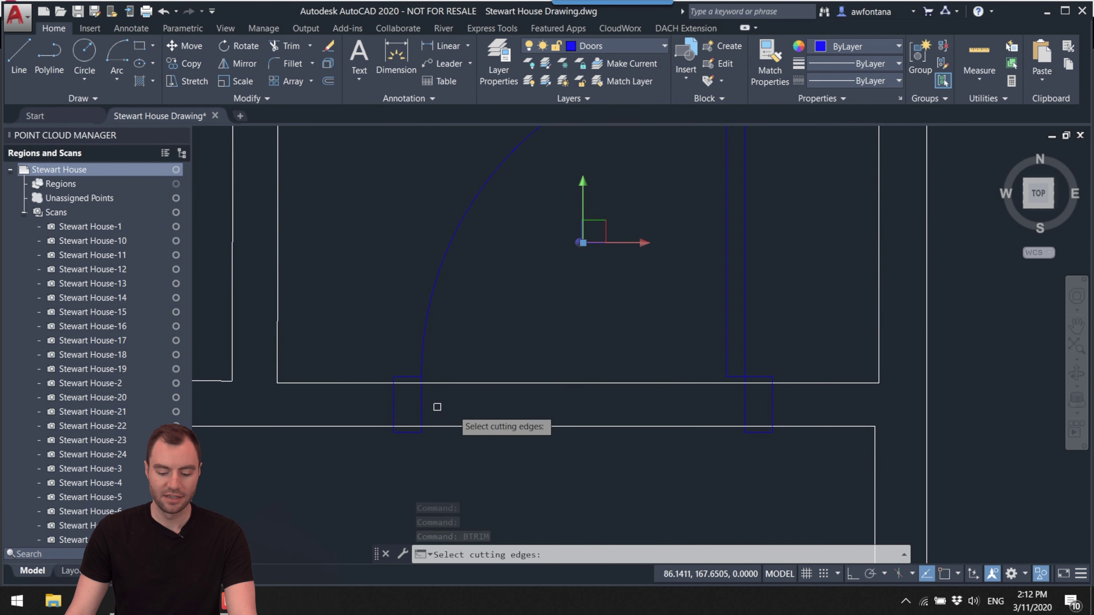
left_click(745, 405)
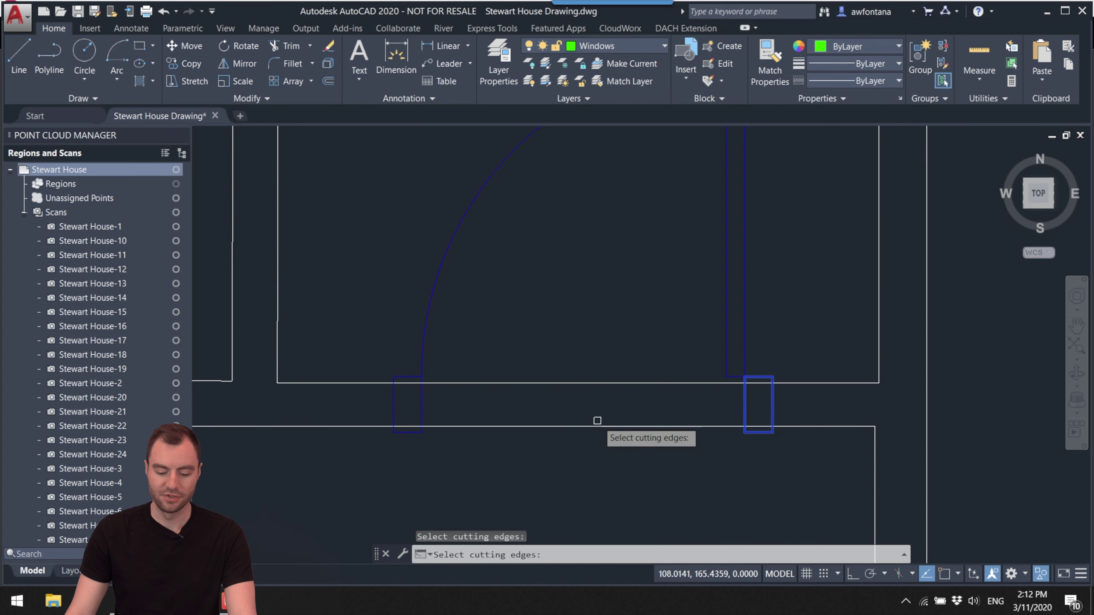
left_click(423, 407)
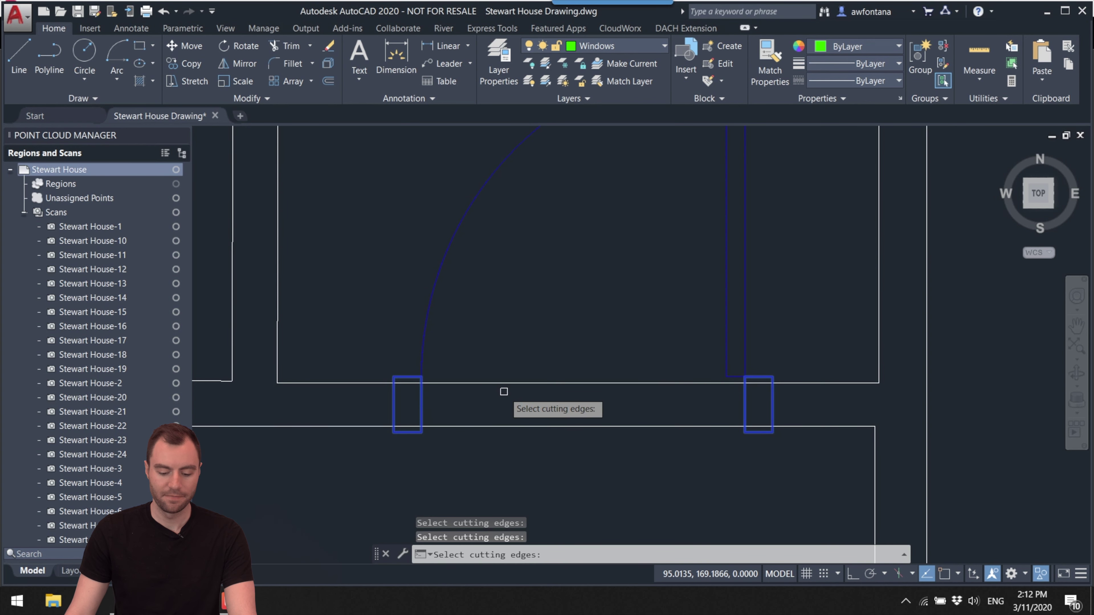
key("Return")
- Trim the wall lines inside and between the entrance door's two jambs
scroll(425, 417, "up", 5)
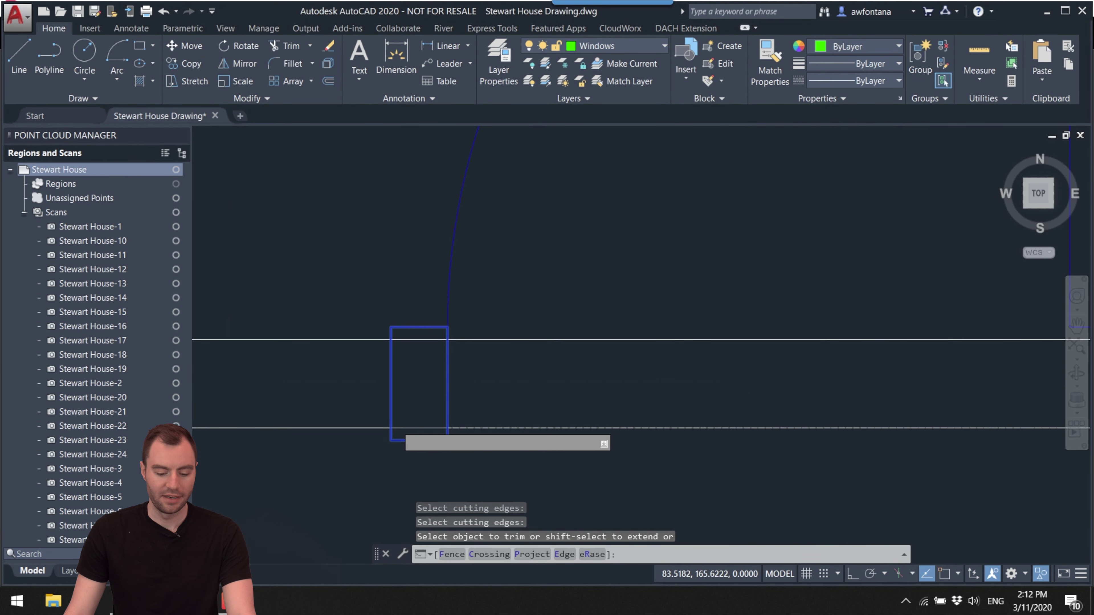
left_click(424, 429)
left_click(435, 304)
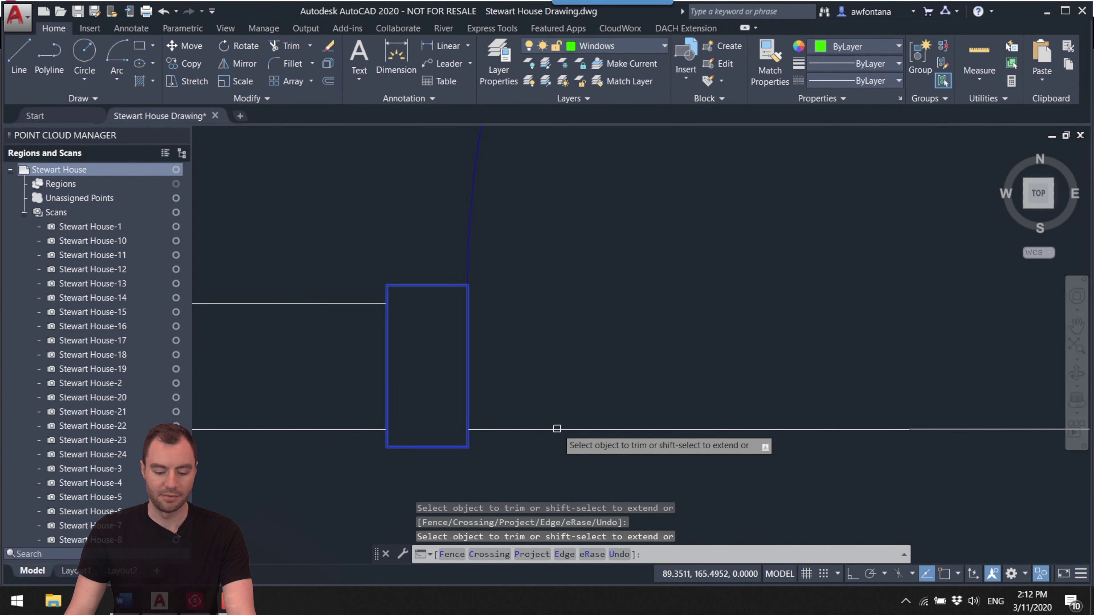
scroll(547, 420, "down", 3)
scroll(892, 388, "up", 2)
middle_click_drag(905, 358, 587, 333)
key("Escape")
scroll(647, 318, "down", 5)
scroll(435, 447, "up", 5)
key("Return")
key("Return")
scroll(395, 430, "up", 3)
scroll(395, 430, "down", 5)
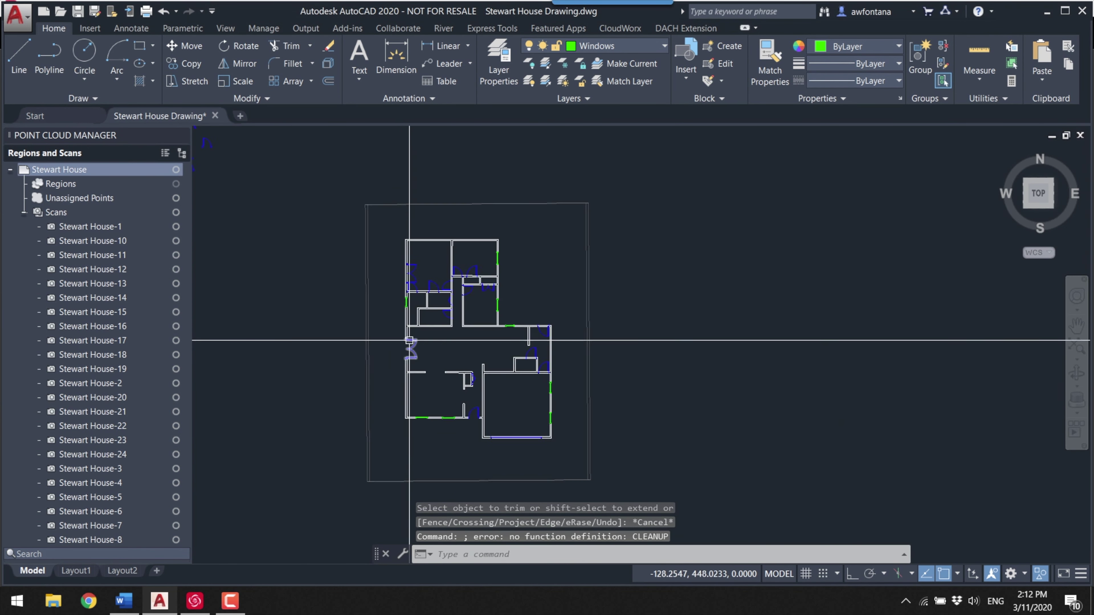
- Use BTRIM to cut the wall lines through the two doorways in the northwest room's south wall, with their four jambs as cutting edges
key("Escape")
scroll(432, 373, "up", 5)
type("bt")
key("Return")
scroll(325, 376, "down", 3)
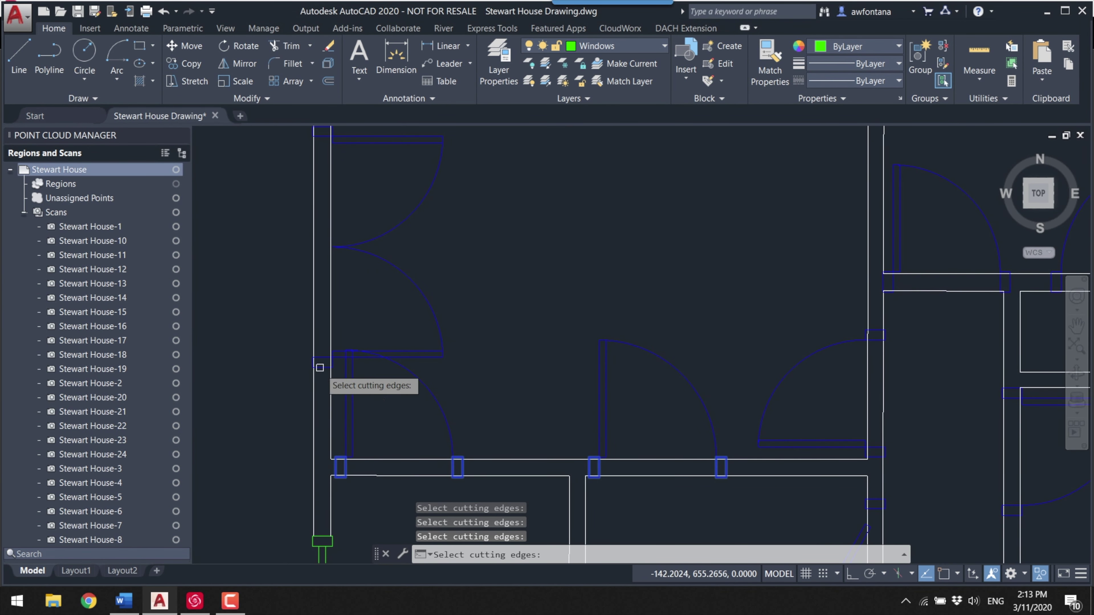
key("Return")
scroll(386, 196, "up", 5)
scroll(491, 410, "down", 3)
scroll(517, 232, "up", 3)
left_click(574, 325)
key("Escape")
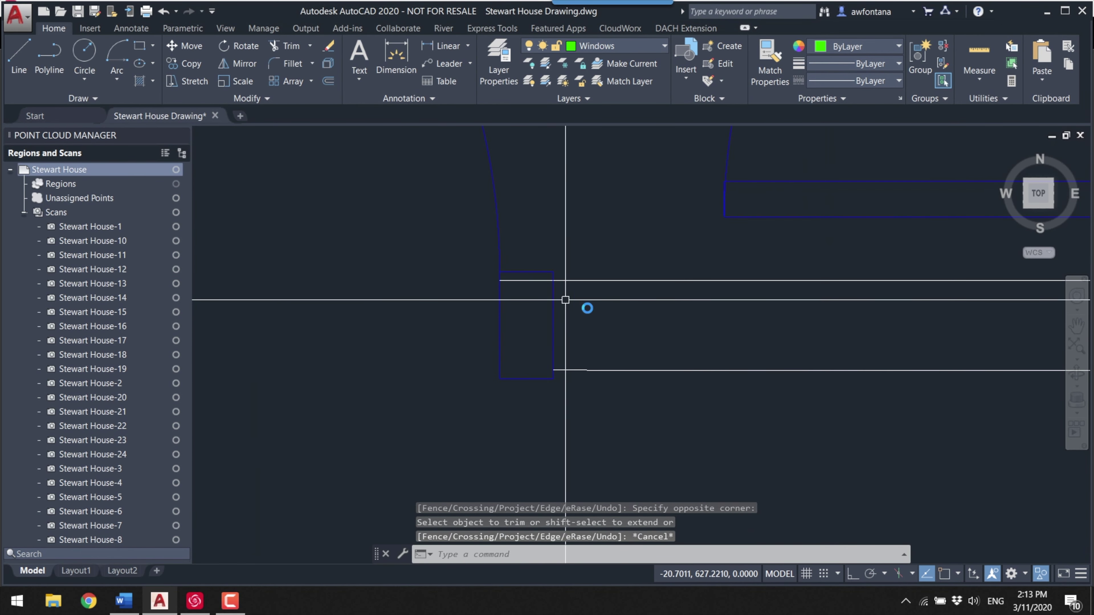
- Remove the leftover wall-line stub inside the east jamb of the second doorway in that wall
key("Escape")
scroll(496, 298, "up", 3)
left_click(493, 285)
key("Escape")
scroll(498, 318, "down", 3)
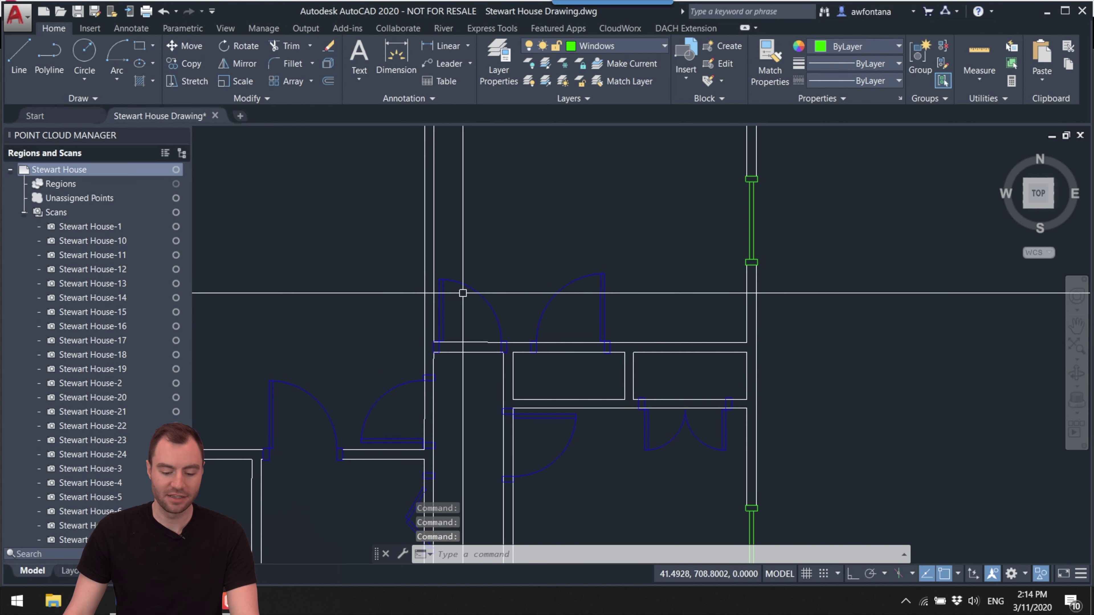
- Select the six door blocks around the north hallway and start BTRIM
left_click(482, 296)
left_click(560, 294)
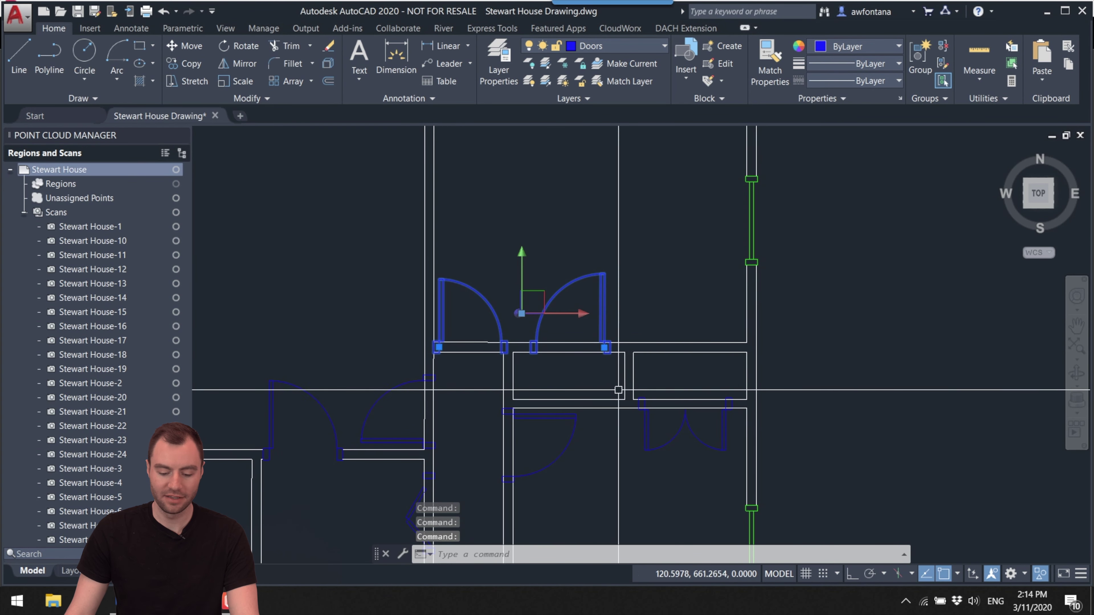
left_click(647, 440)
left_click(568, 449)
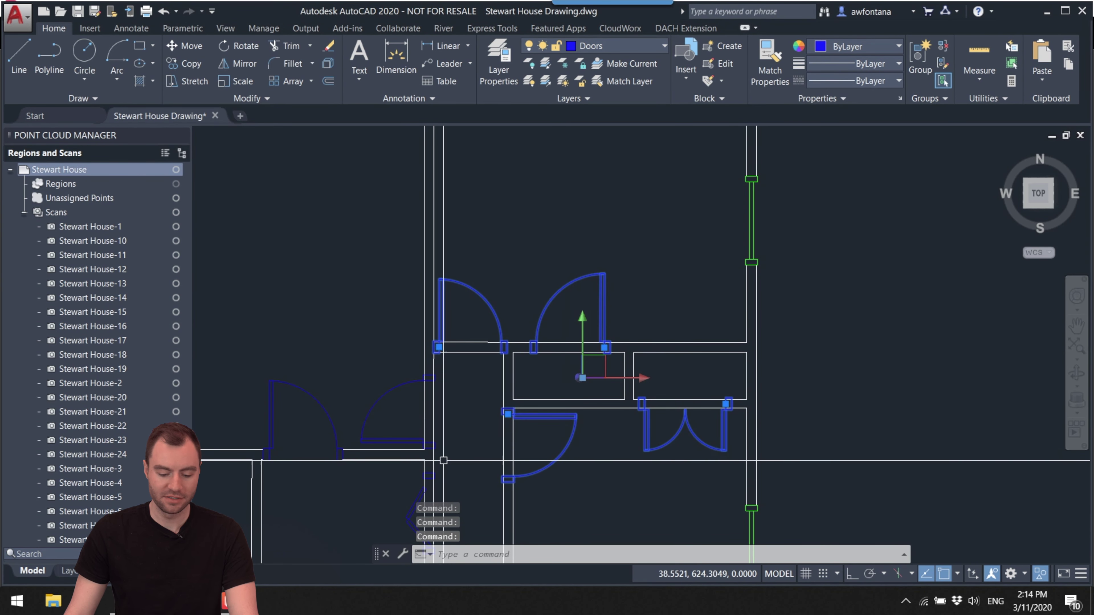
left_click(408, 443)
middle_click_drag(454, 435, 459, 324)
type("B")
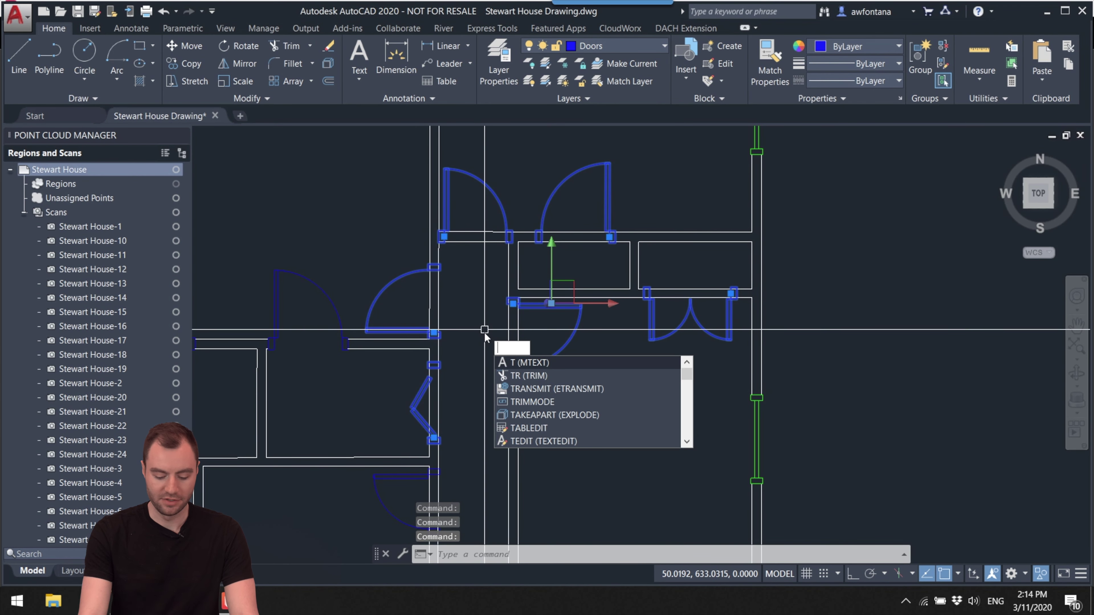
type("TRIM")
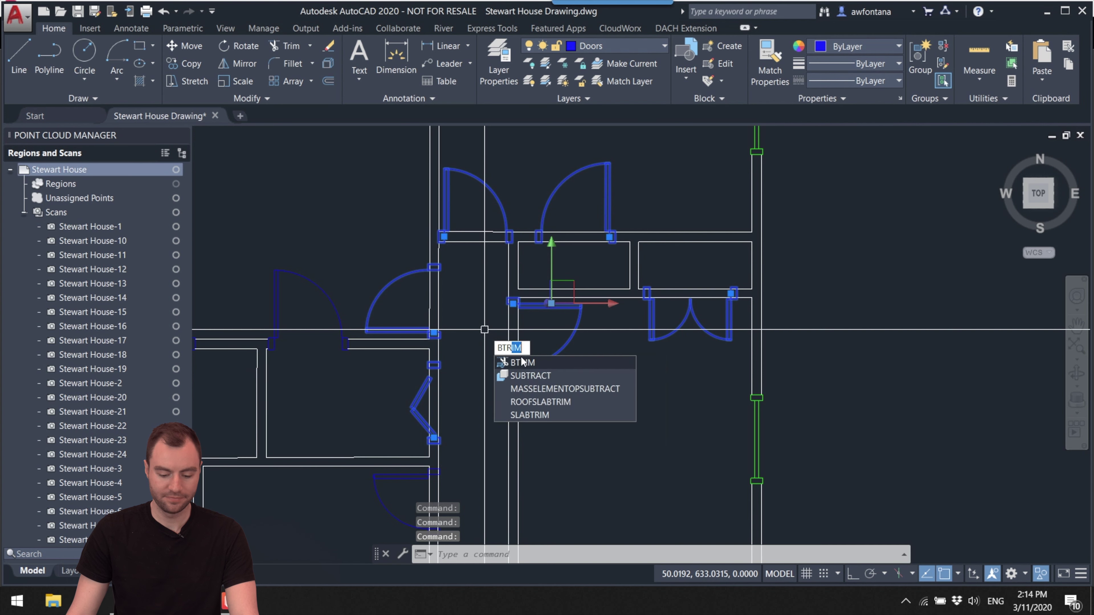
key("Return")
- Set the jamb rectangles of the hallway, bedroom and closet doors as cutting edges for BTRIM
scroll(457, 435, "up", 4)
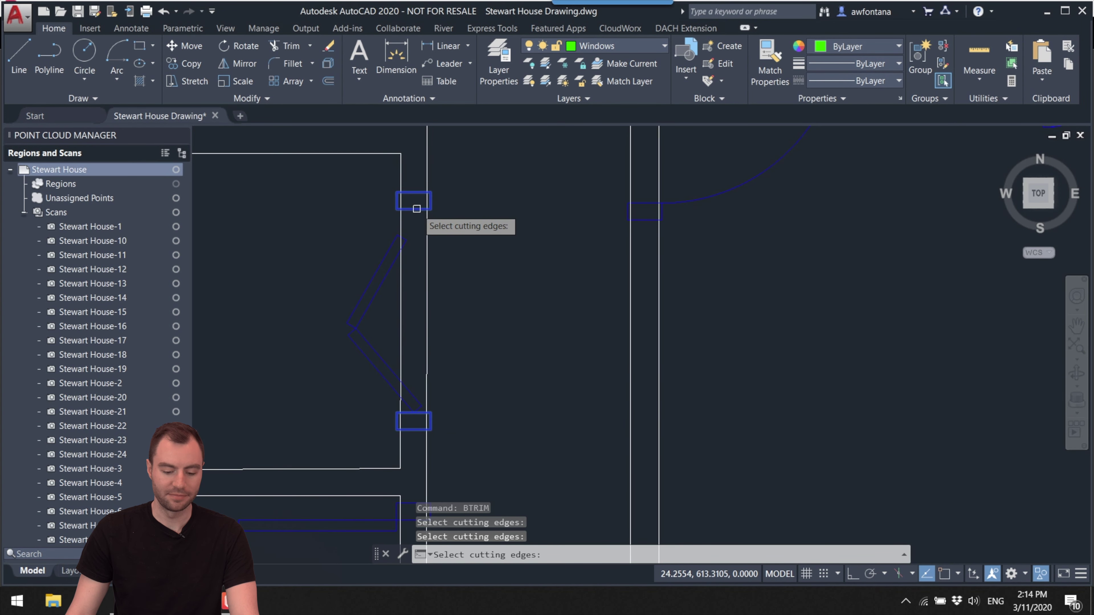
middle_click_drag(496, 215, 498, 492)
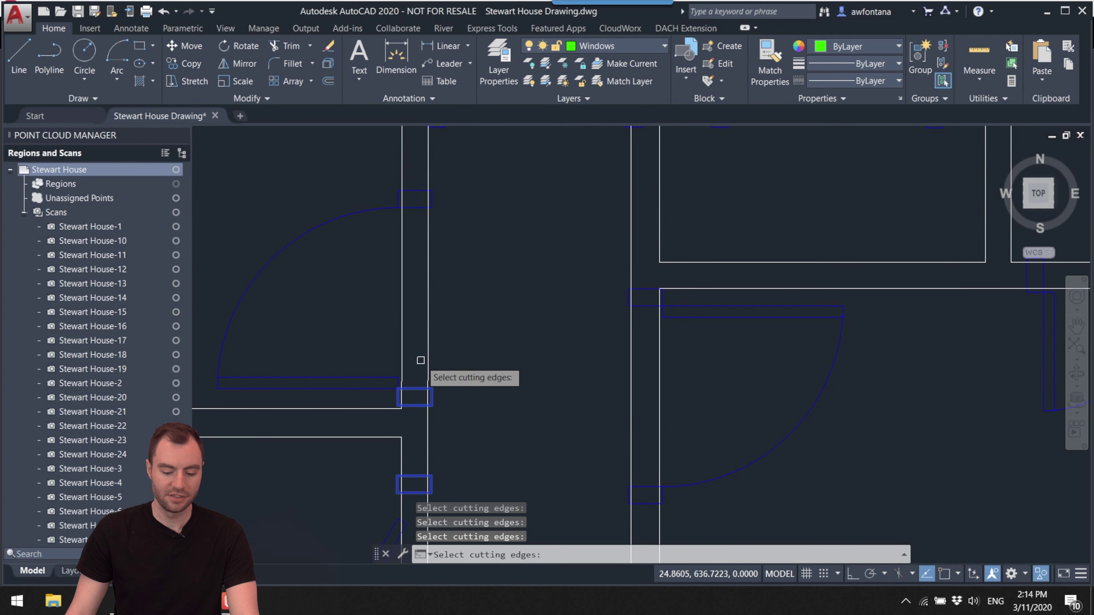
left_click(415, 203)
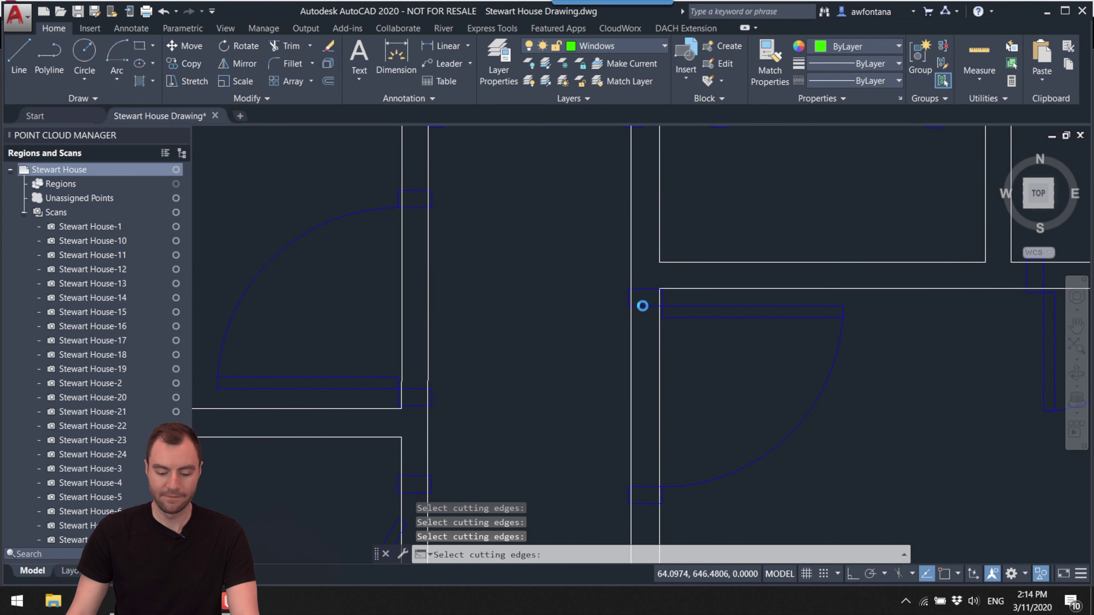
middle_click_drag(573, 350, 391, 420)
scroll(391, 420, "down", 2)
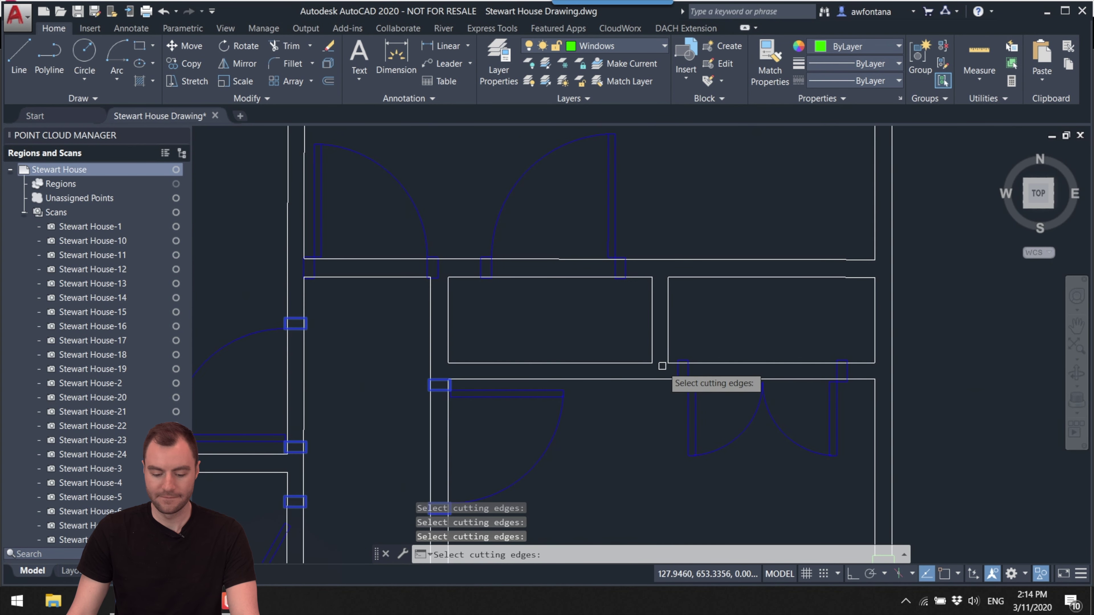
key("Return")
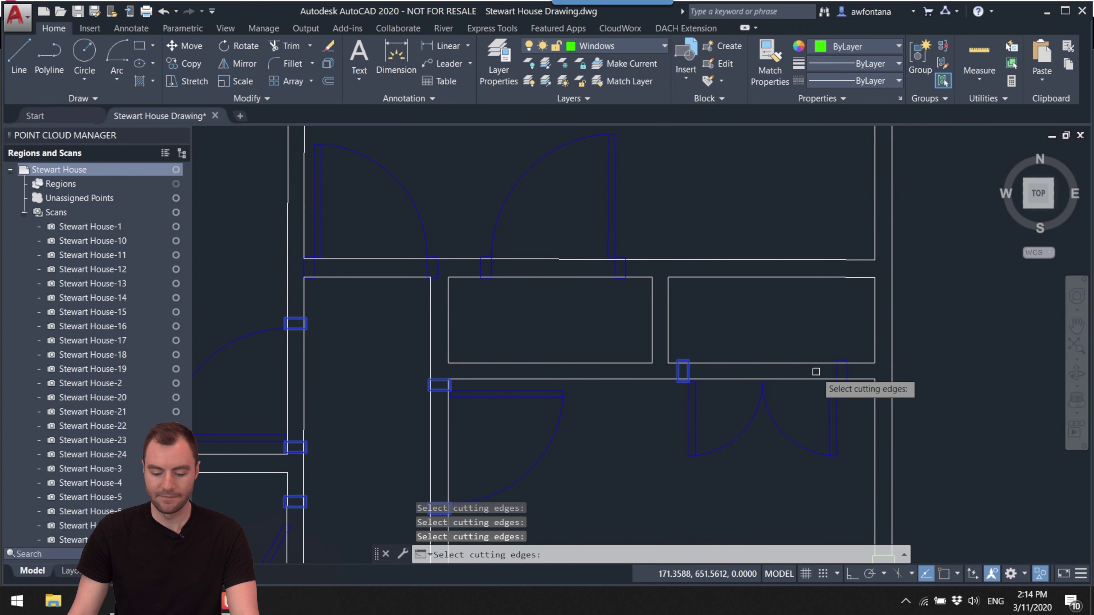
key("Return")
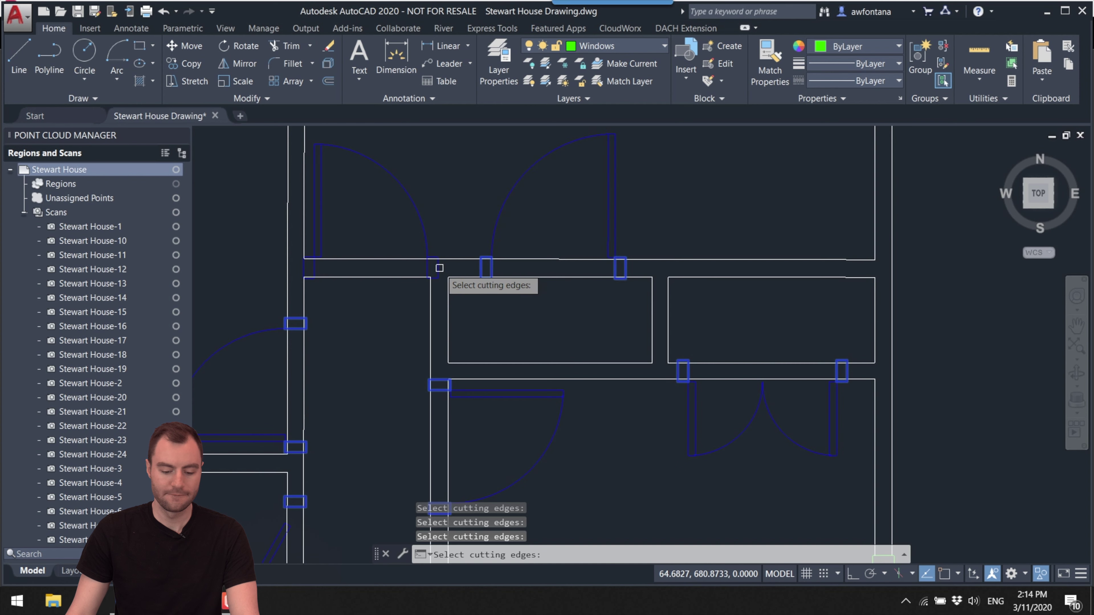
key("Return")
- Trim the wall lines through the northeast room's westernmost doorway with a crossing window, along with the stubs at its west jamb
scroll(331, 306, "up", 5)
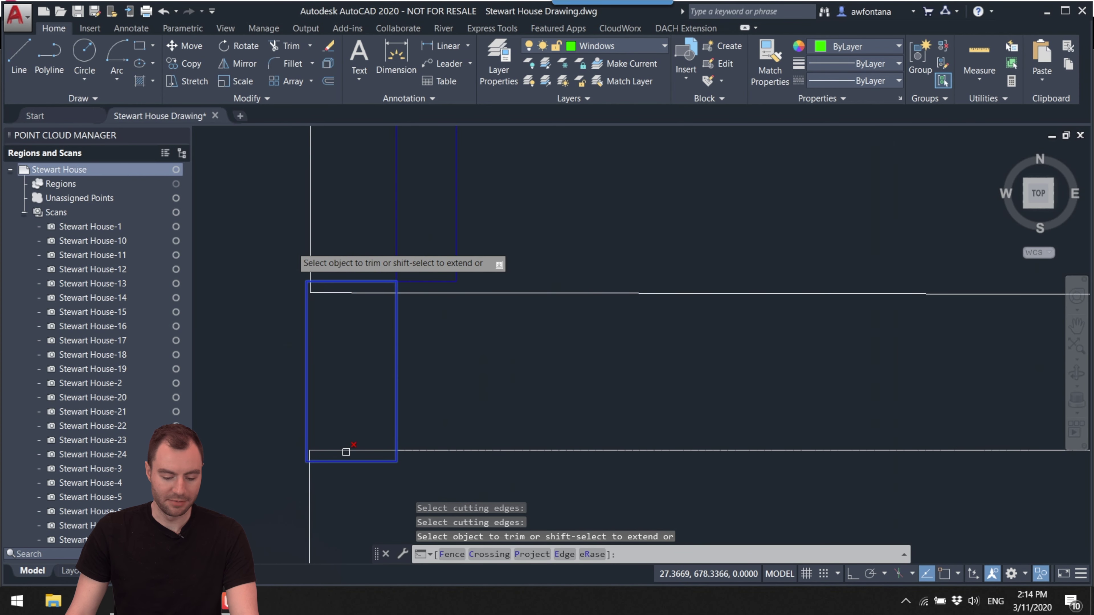
left_click(343, 456)
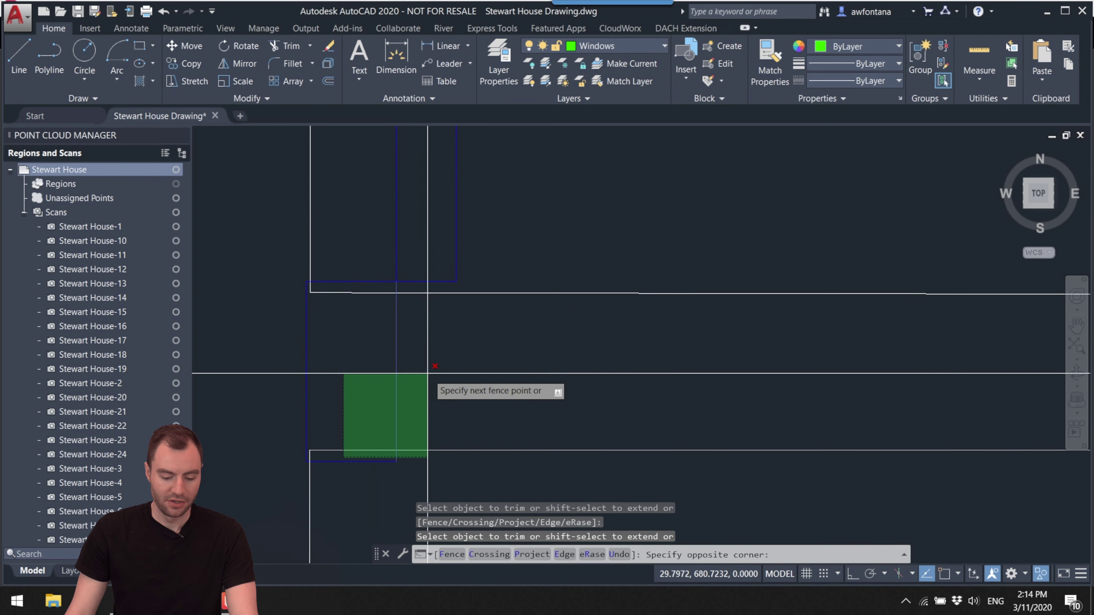
left_click(482, 286)
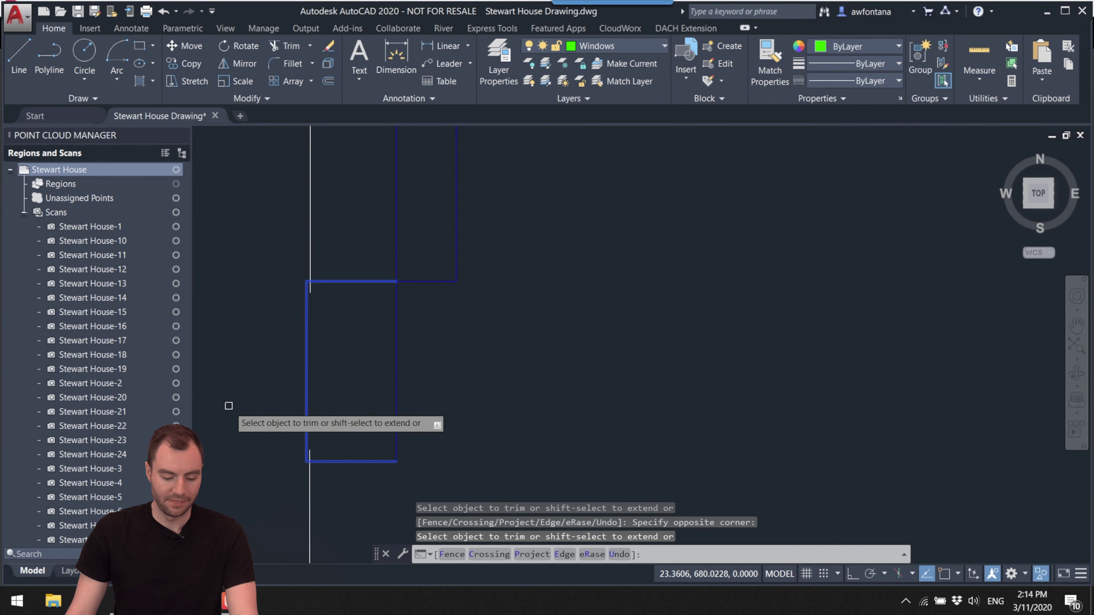
scroll(295, 467, "up", 5)
scroll(367, 422, "down", 3)
left_click(391, 373)
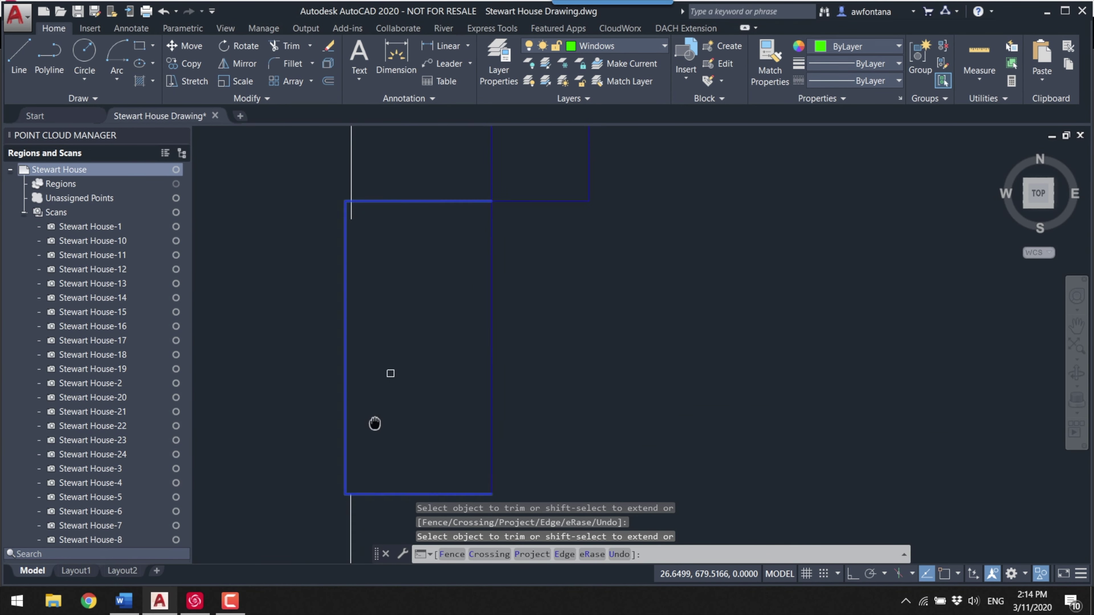
left_click(343, 321)
- Trim the wall lines through the neighbouring doorways and closet openings of the northeast rooms
scroll(319, 302, "down", 4)
scroll(300, 288, "up", 3)
scroll(395, 384, "down", 4)
left_click(543, 420)
scroll(518, 303, "down", 2)
scroll(517, 303, "up", 1)
left_click(734, 346)
left_click(923, 289)
- Trim the wall lines inside the jambs of the doors in the hallway's west wall and end the command
scroll(596, 410, "up", 2)
scroll(708, 313, "up", 3)
scroll(453, 418, "down", 3)
scroll(453, 417, "up", 3)
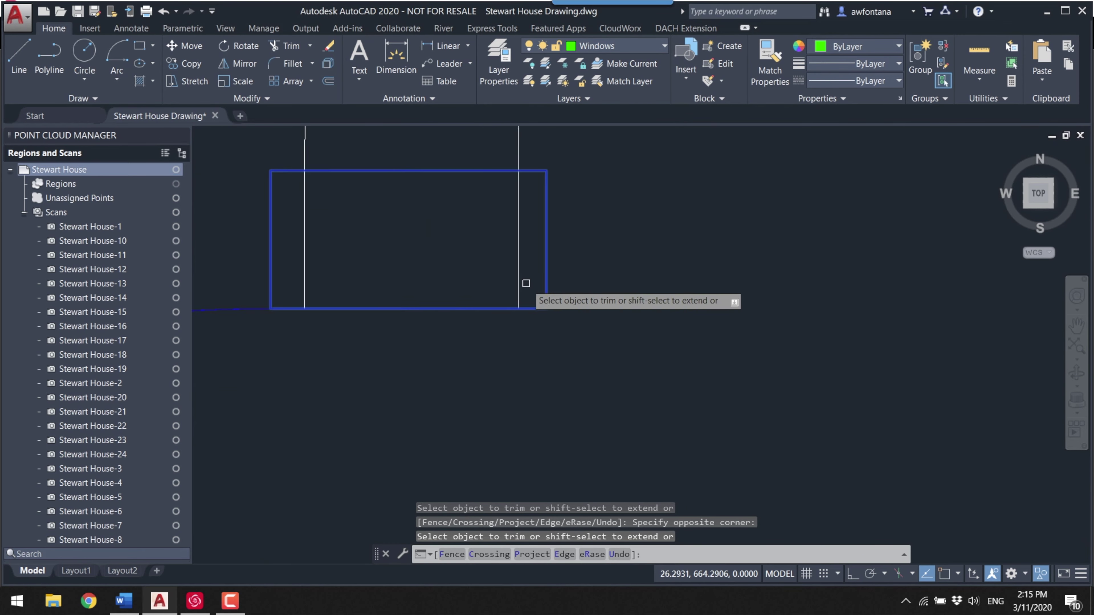
scroll(525, 286, "down", 3)
scroll(484, 237, "up", 2)
key("Escape")
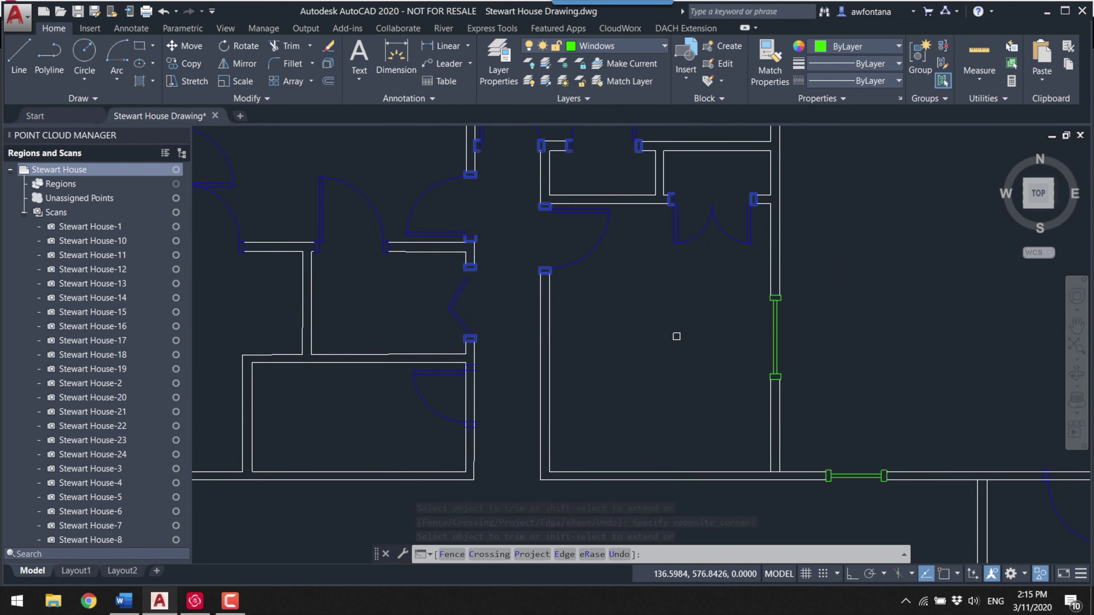
scroll(677, 288, "up", 4)
scroll(610, 269, "down", 5)
key("Escape")
- Trim the wall lines through the next uncut doorway, using its jambs as cutting edges
left_click(566, 293)
type("tr")
key("Return")
scroll(501, 184, "up", 4)
scroll(859, 168, "up", 2)
scroll(691, 303, "down", 2)
scroll(418, 234, "up", 2)
key("Return")
scroll(456, 229, "up", 3)
left_click(456, 230)
scroll(513, 372, "down", 2)
left_click(513, 372)
- Trim the wall lines at the remaining swing-door openings and end the command
middle_click_drag(513, 371, 706, 276)
scroll(362, 240, "up", 2)
scroll(664, 374, "down", 3)
scroll(693, 181, "up", 4)
middle_click_drag(694, 181, 554, 200)
scroll(753, 380, "down", 3)
scroll(520, 379, "up", 2)
scroll(587, 195, "down", 1)
scroll(647, 408, "down", 3)
scroll(823, 355, "up", 5)
key("Escape")
scroll(823, 355, "down", 2)
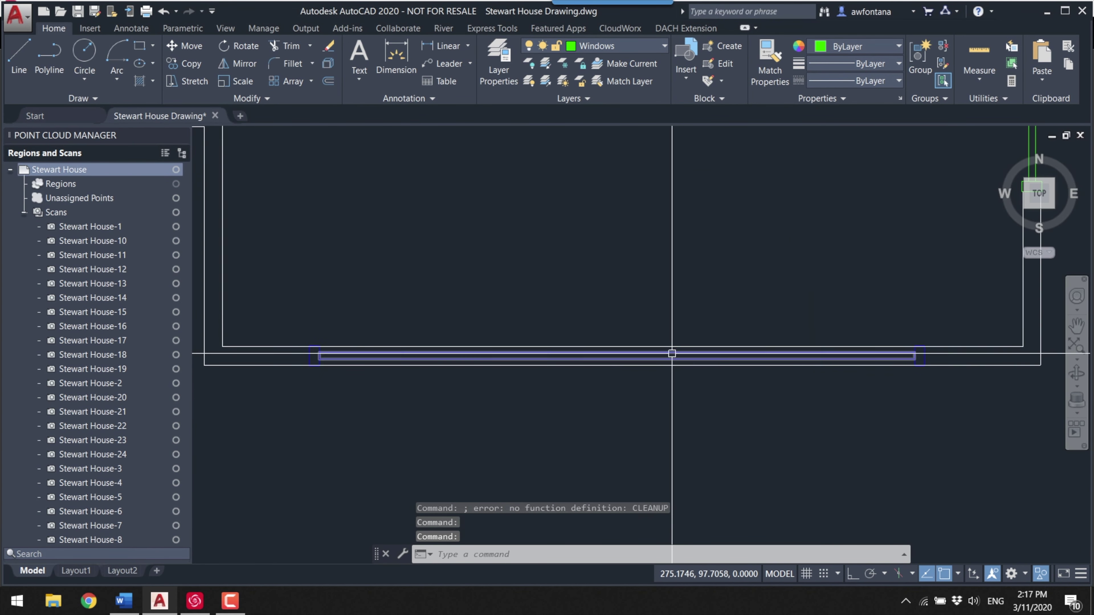
- Trim the south wall lines out of the garage door opening, using its jambs as cutting edges
key("space")
key("Return")
left_click(335, 256)
left_click(415, 420)
scroll(415, 421, "up", 3)
key("Escape")
scroll(559, 369, "down", 5)
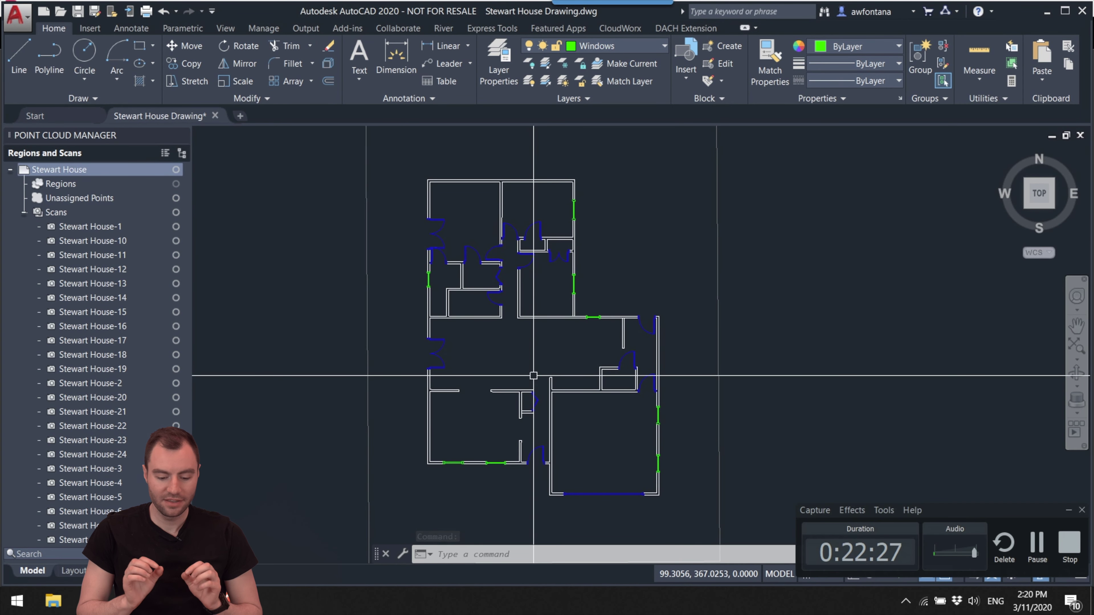
- Create a layer named Hatch, give it a white true color, and make it the current layer
scroll(447, 321, "up", 2)
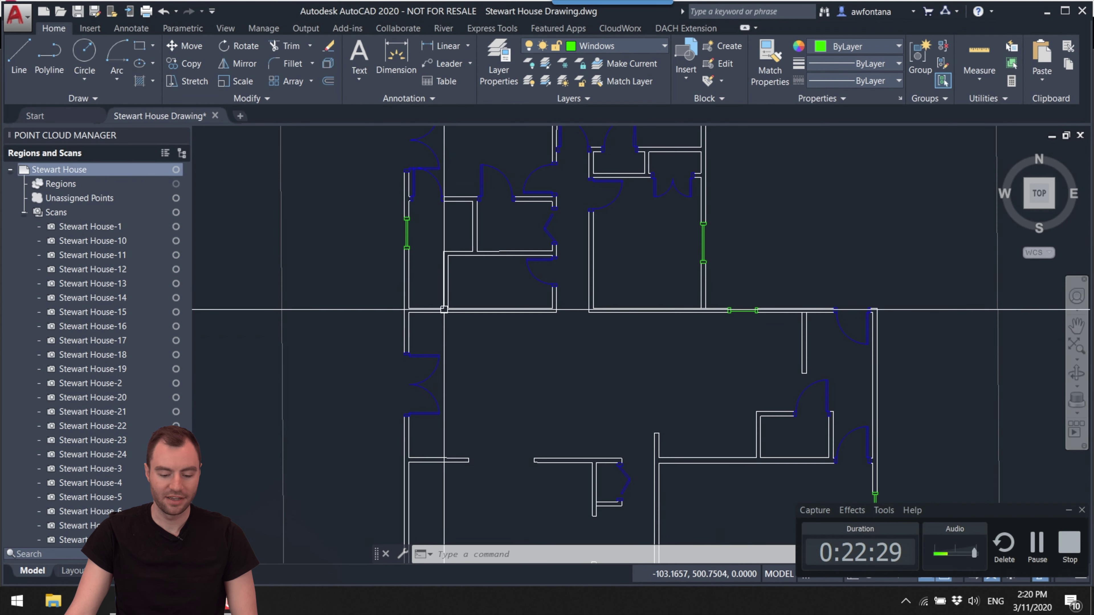
scroll(448, 312, "up", 2)
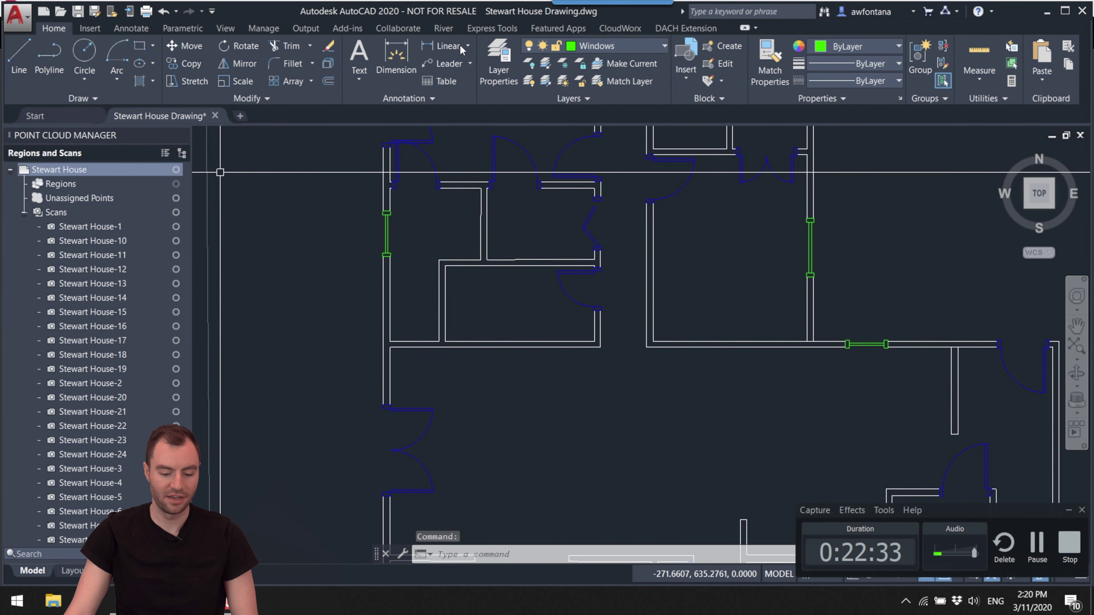
left_click(499, 62)
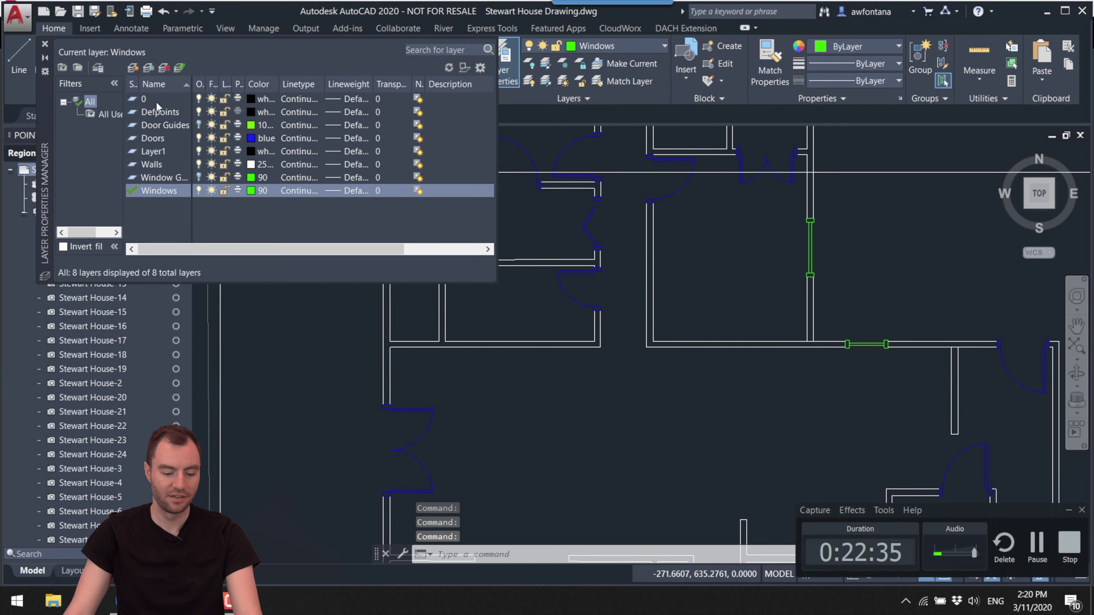
left_click(133, 68)
type("Hatch")
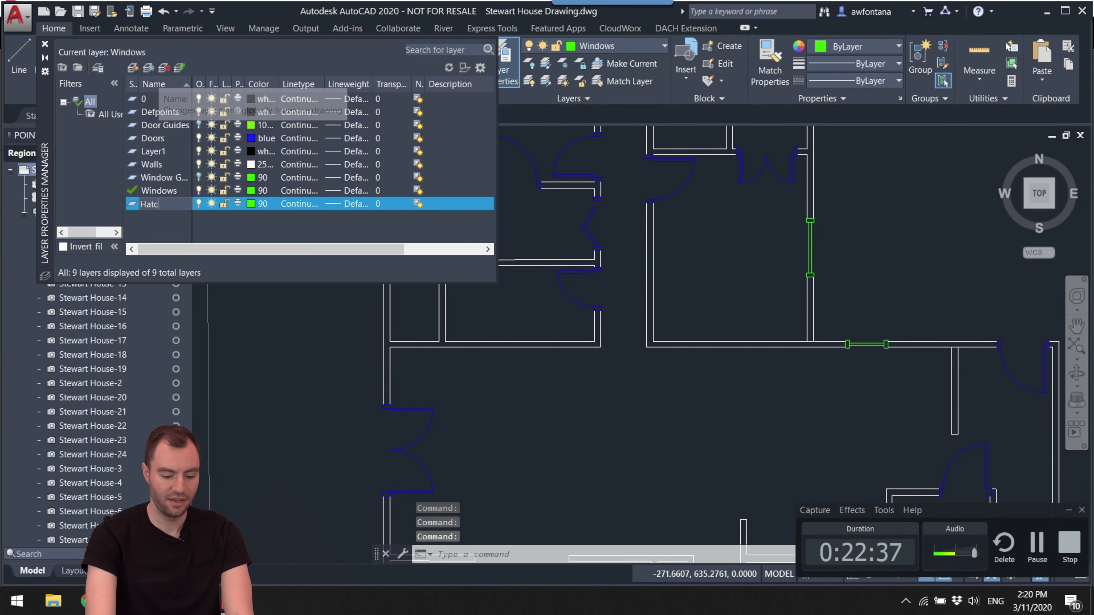
left_click(254, 206)
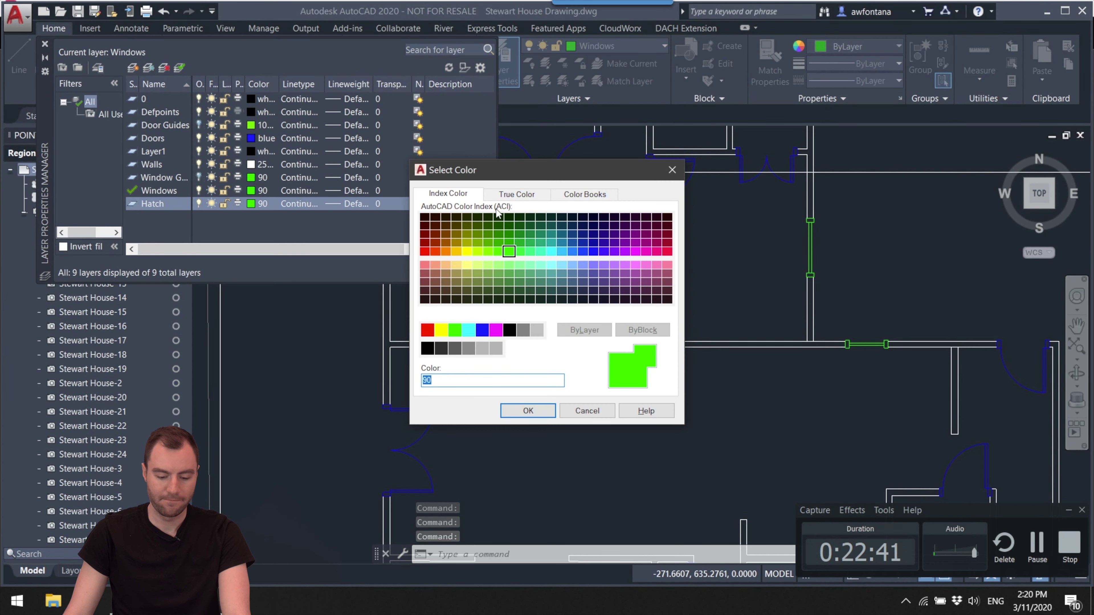
left_click(516, 194)
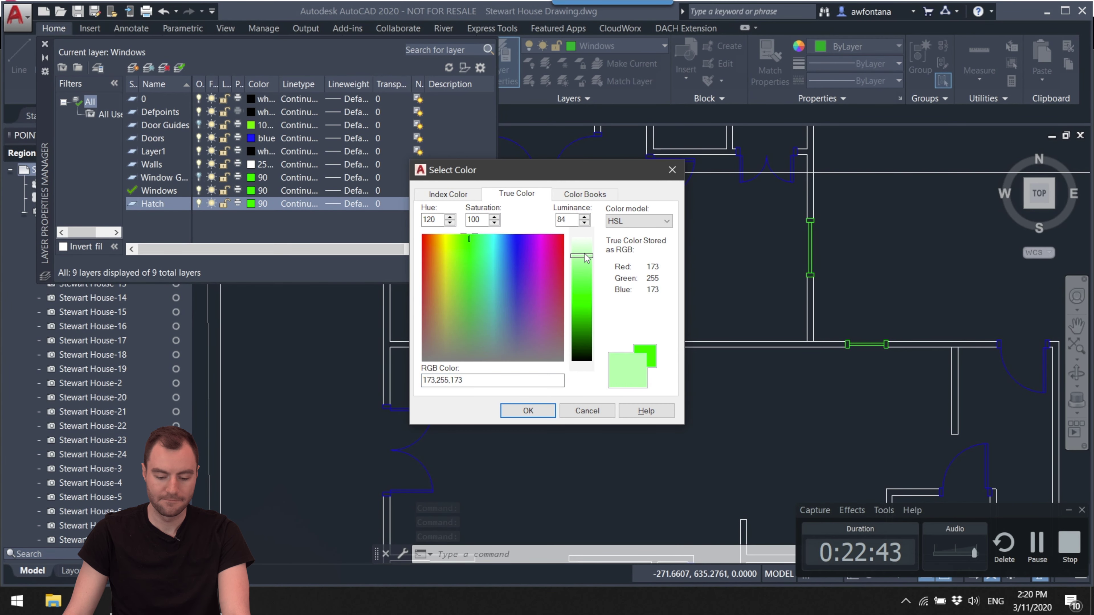
left_click(551, 410)
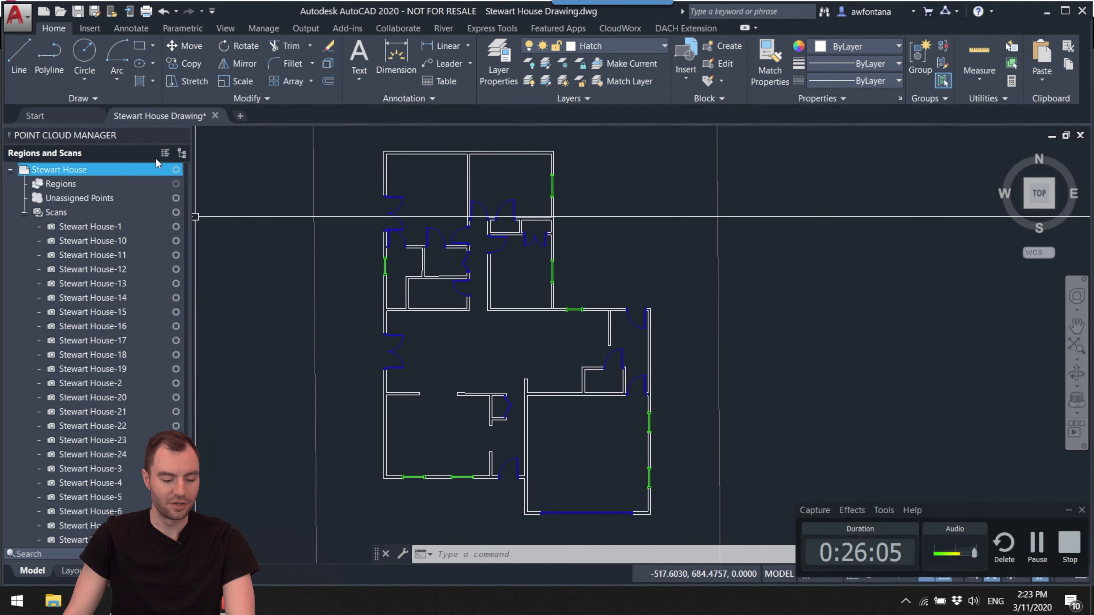
- Fill the southwest exterior wall corner and the south wall piece between the two windows with a solid hatch
left_click(139, 81)
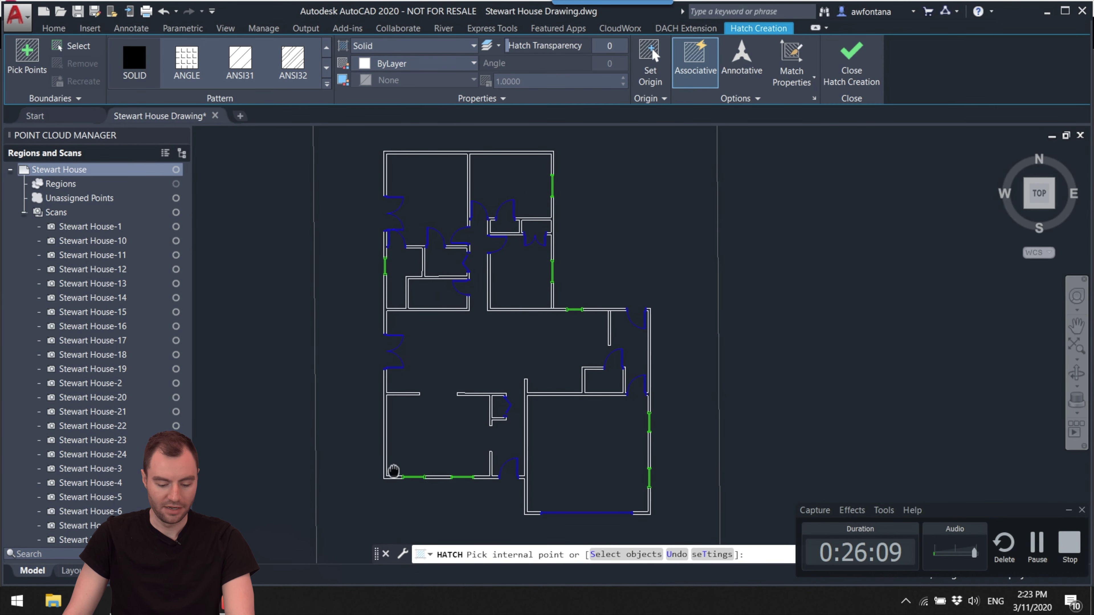
scroll(390, 474, "up", 8)
left_click(478, 412)
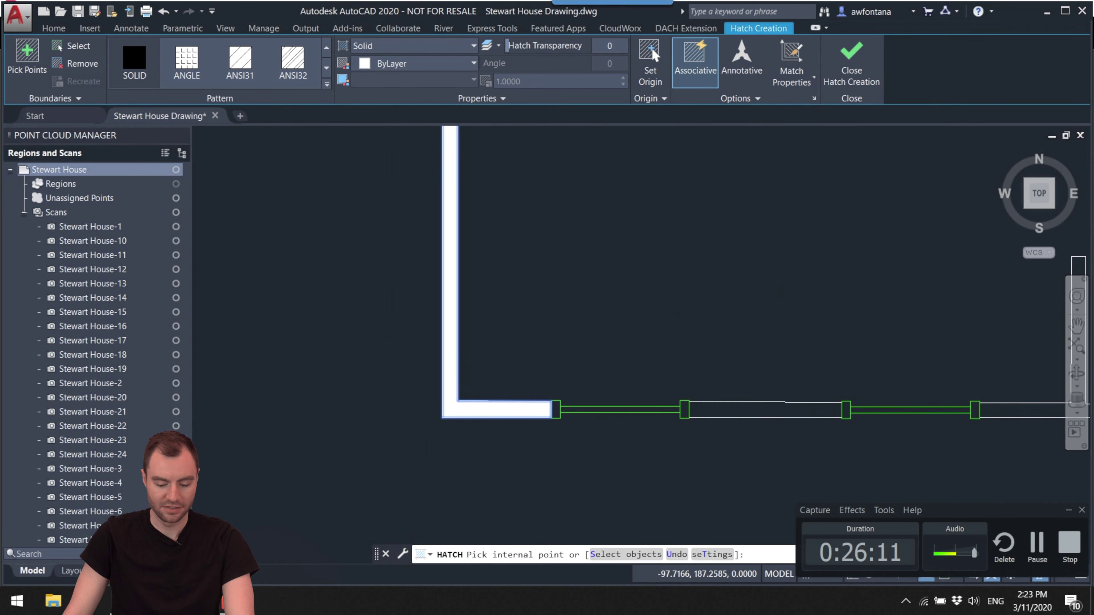
middle_click_drag(621, 392, 435, 392)
left_click(519, 409)
mouse_move(647, 388)
middle_mouse_down()
mouse_move(357, 391)
mouse_move(594, 370)
mouse_move(647, 291)
mouse_move(608, 313)
mouse_move(482, 329)
mouse_move(625, 335)
mouse_move(467, 251)
mouse_move(560, 452)
middle_mouse_up()
key("Return")
- Apply the solid hatch to the remaining wall segments of the plan, including the short wall north of the closet, and end the command
key("space")
left_click(615, 308)
key("Return")
key("space")
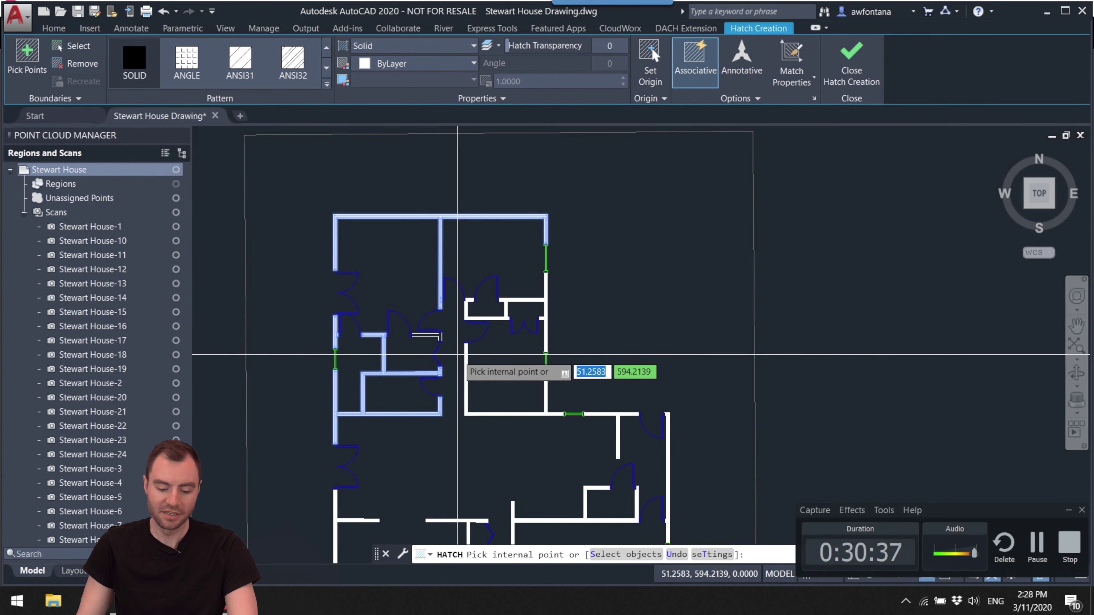
middle_click_drag(457, 339, 486, 336)
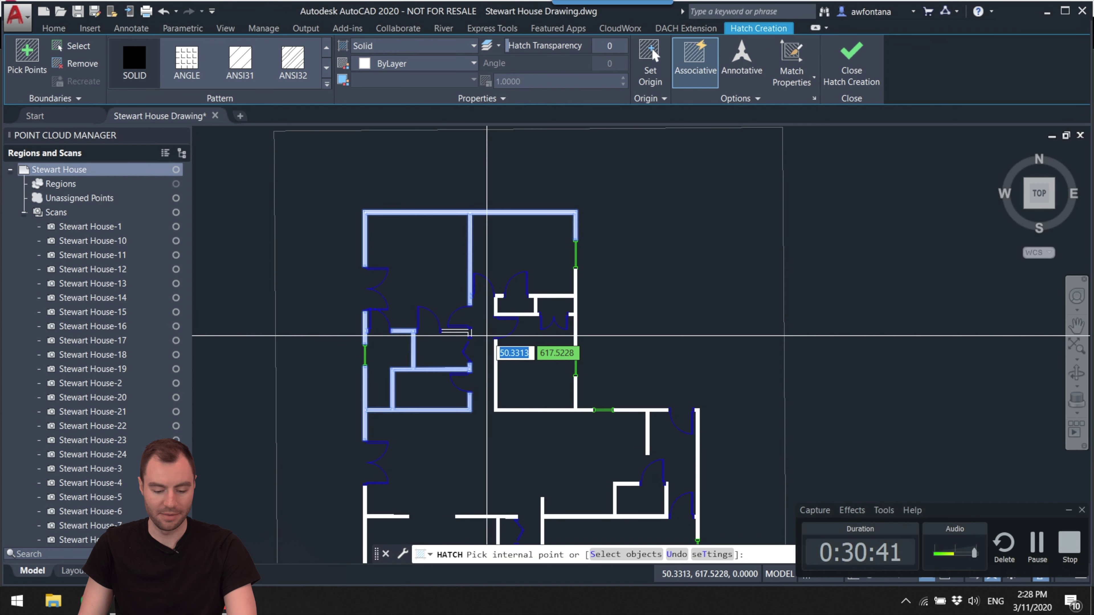
scroll(420, 322, "up", 3)
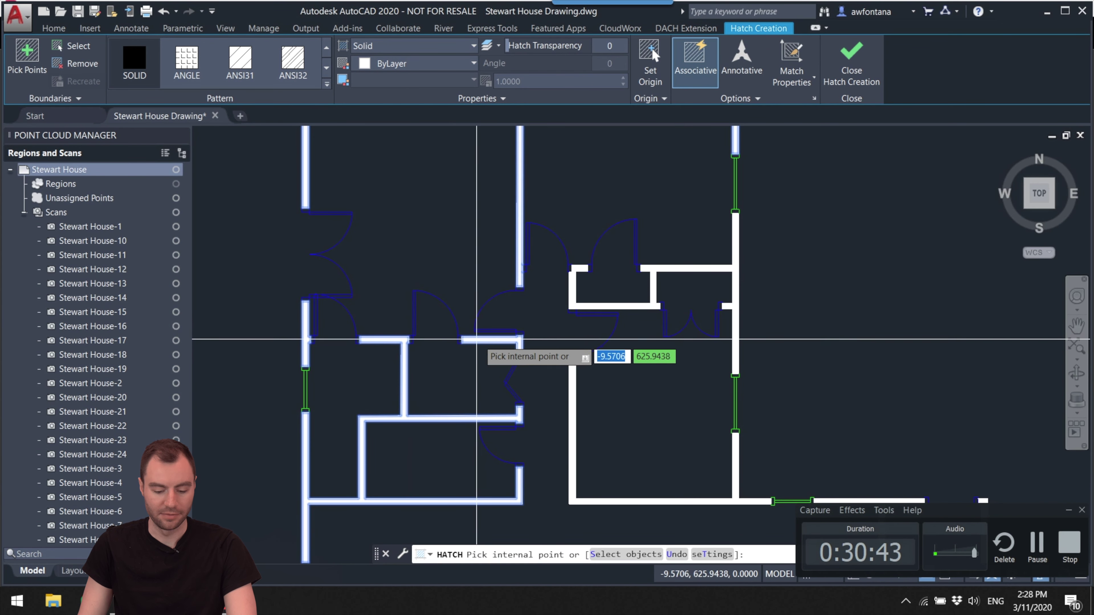
scroll(476, 339, "down", 5)
scroll(488, 251, "up", 4)
scroll(500, 262, "down", 3)
scroll(448, 348, "up", 3)
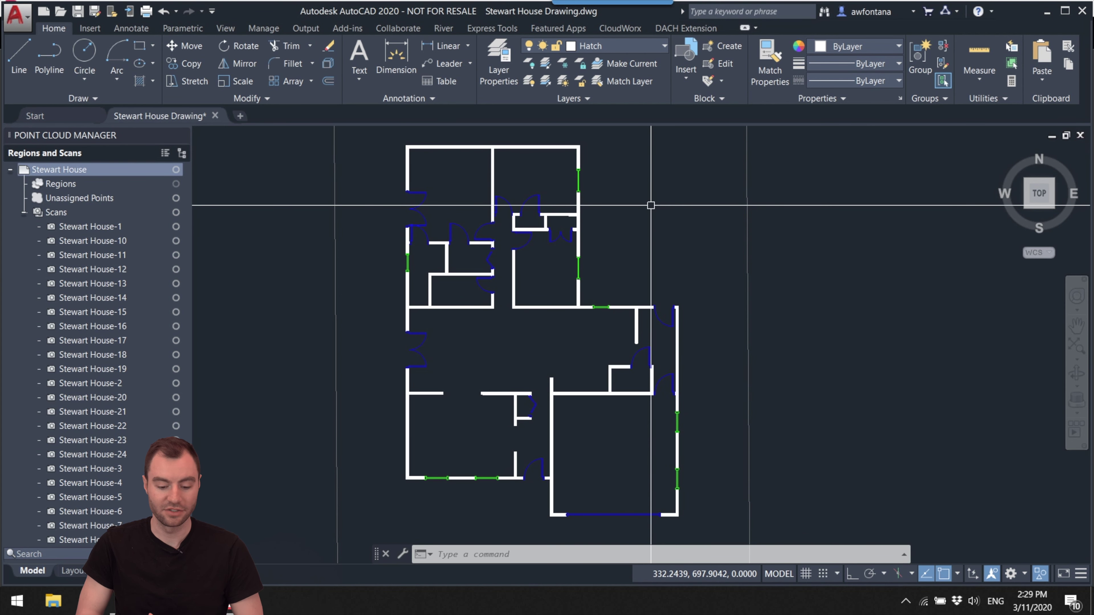
- Place a multiline text box outside the northeast room and enter the label "Bedroom 1"
middle_click_drag(740, 250, 723, 245)
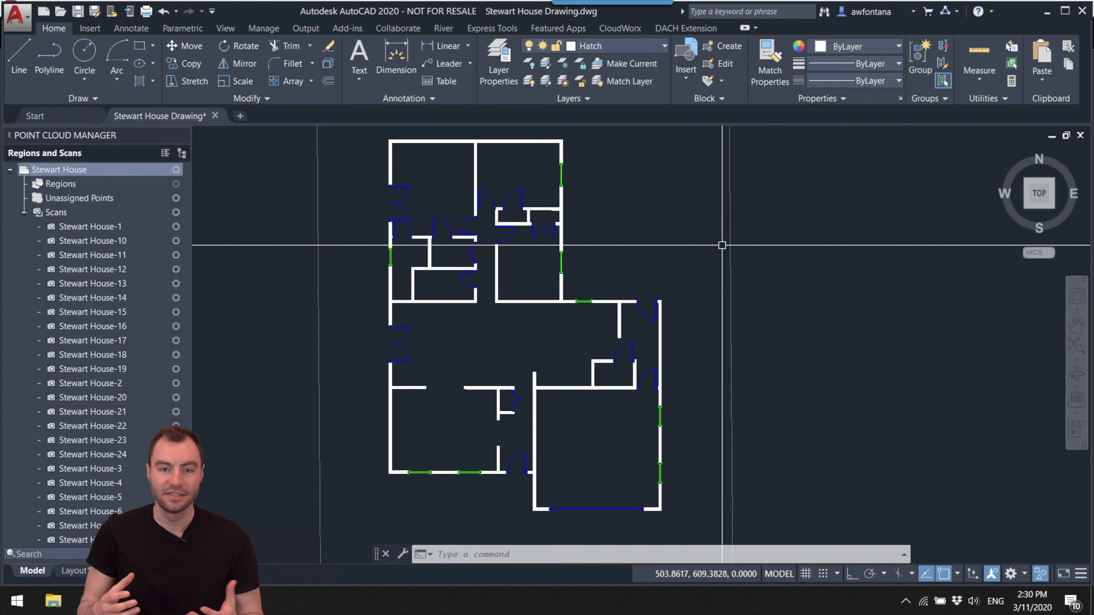
middle_click_drag(658, 199, 753, 284)
scroll(638, 237, "up", 2)
scroll(637, 237, "up", 1)
key("Escape")
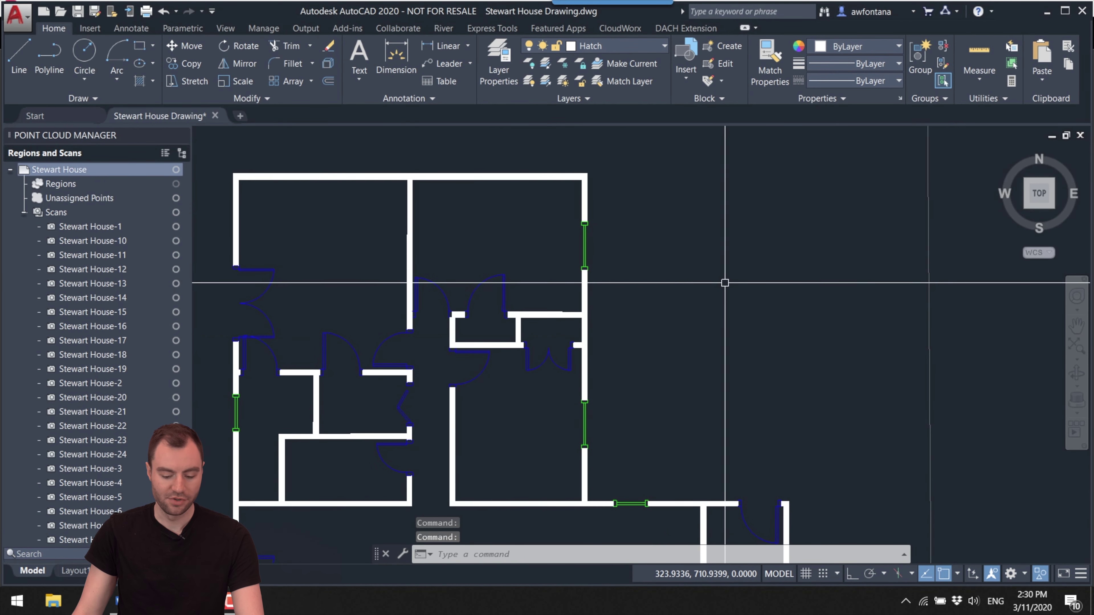
key("Return")
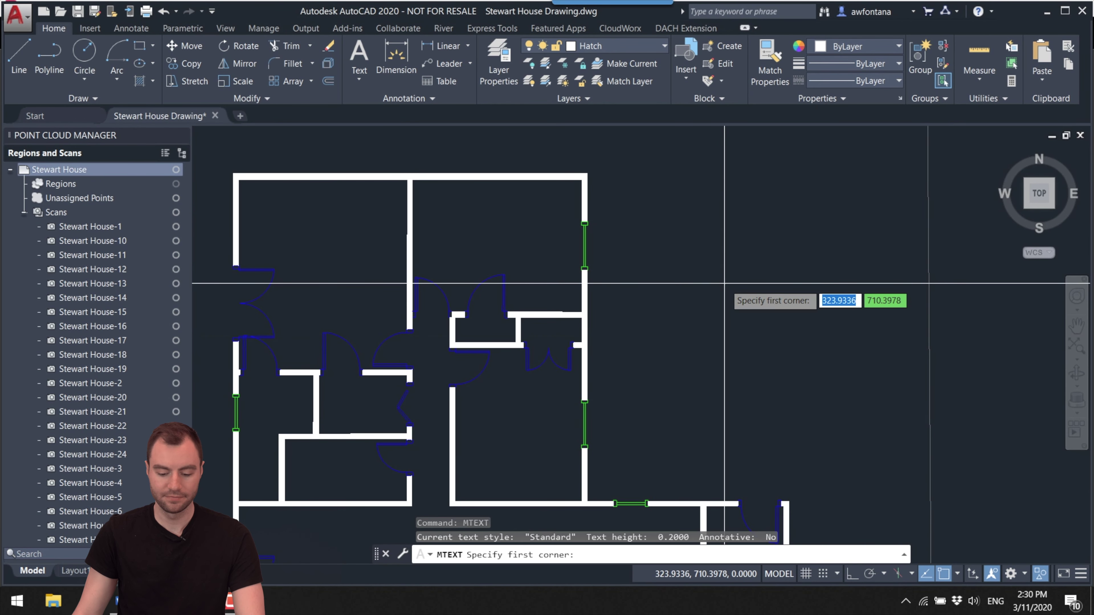
left_click(619, 201)
left_click(876, 304)
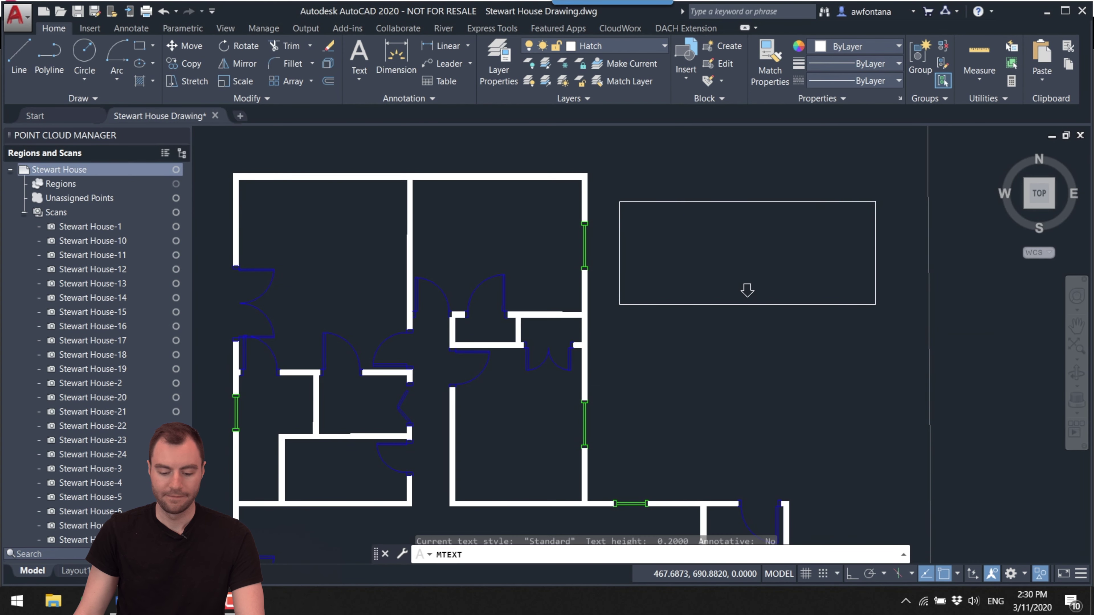
type("Bedro")
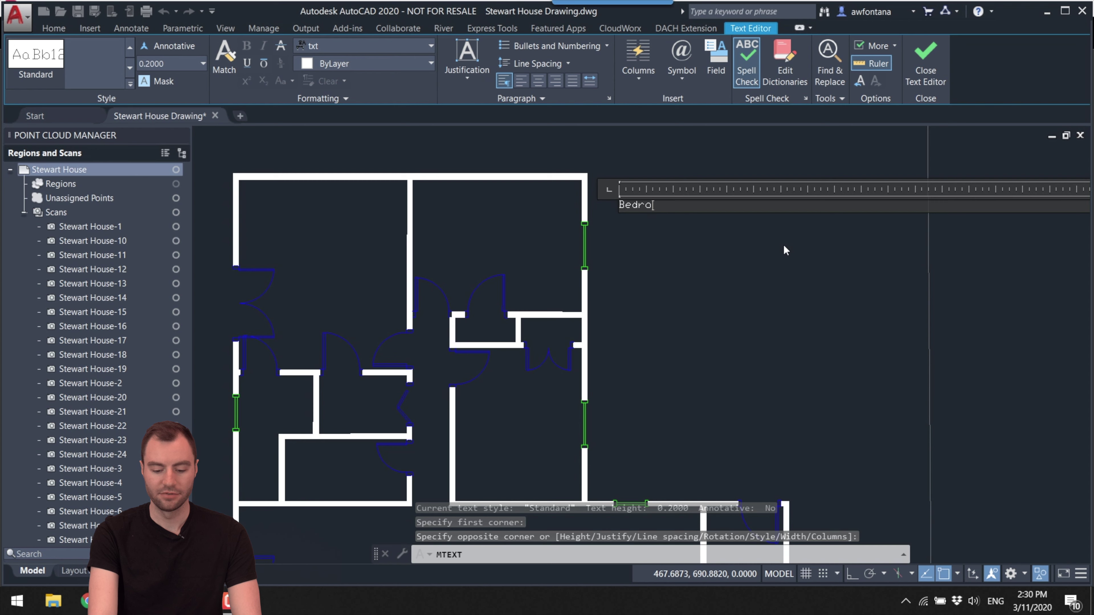
type("om 1")
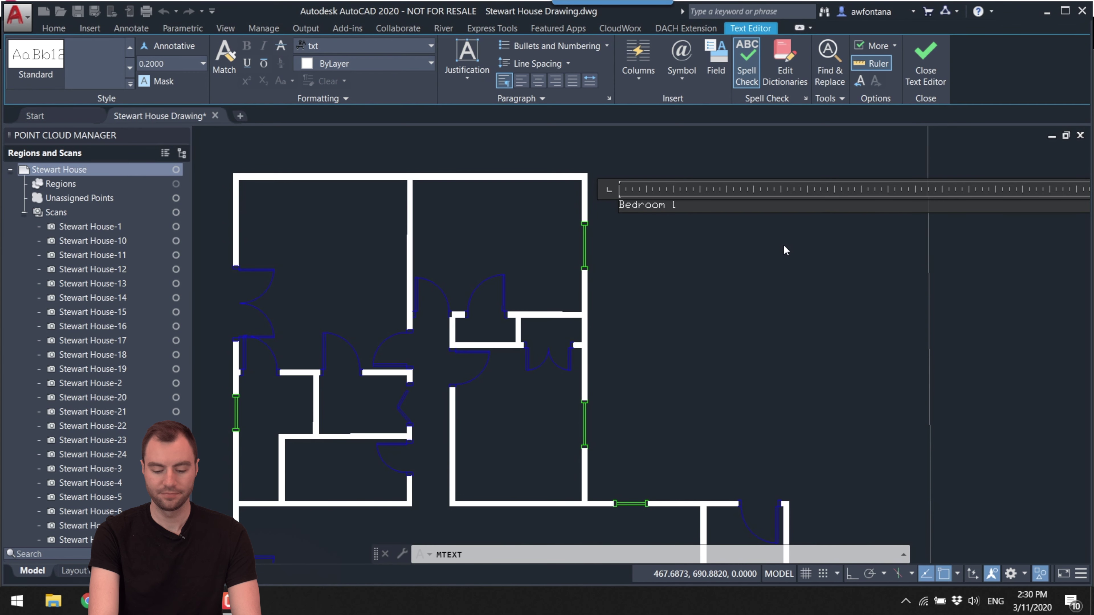
- Set the Bedroom 1 label's text height to 20 and close the text editor
key("Return")
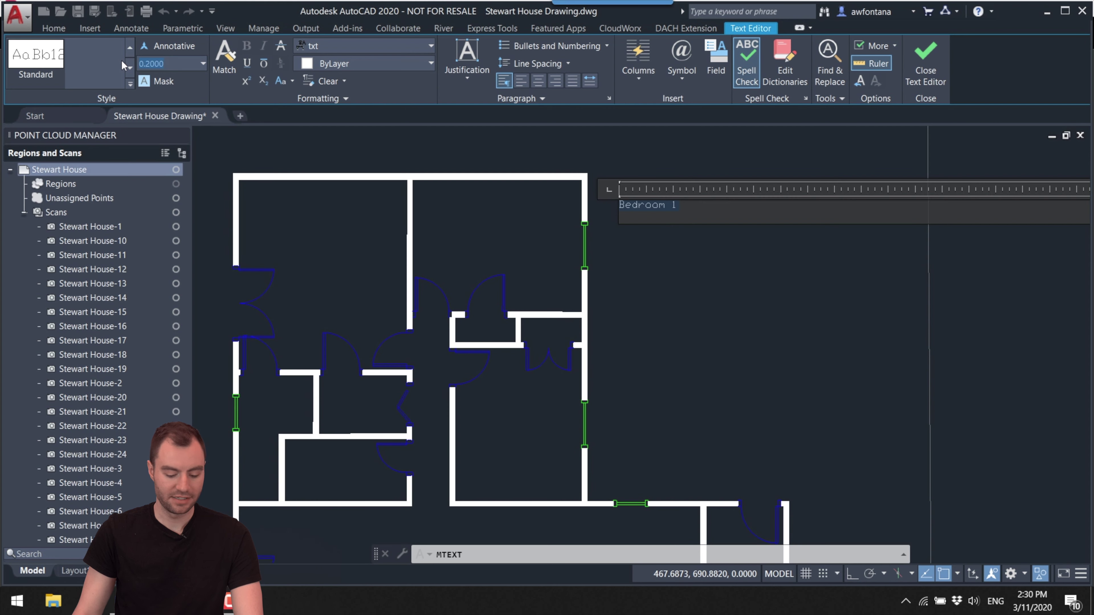
type("20")
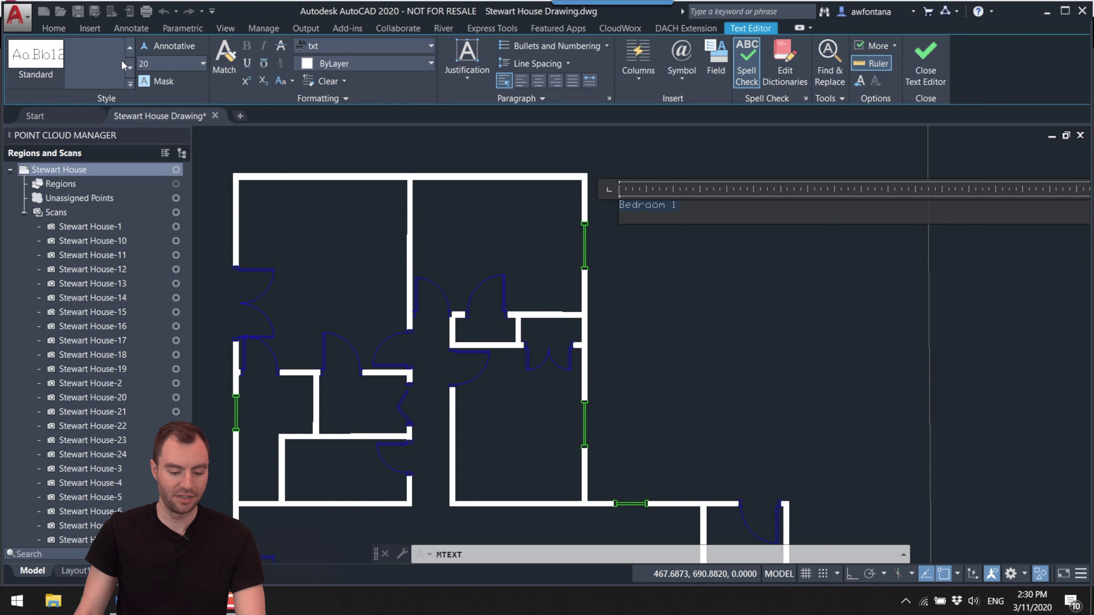
key("Return")
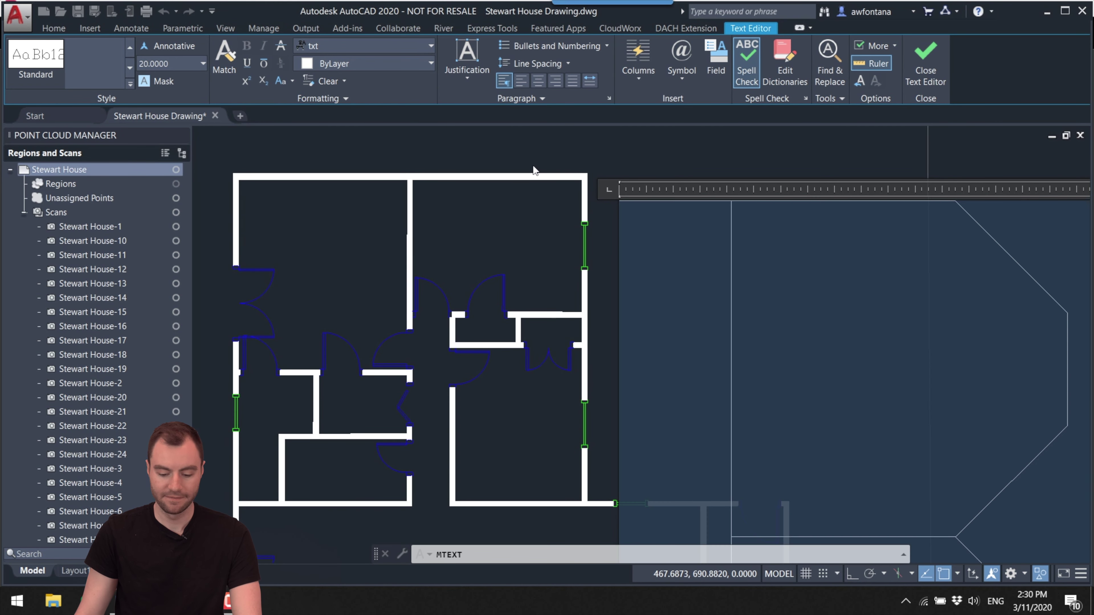
left_click(601, 204)
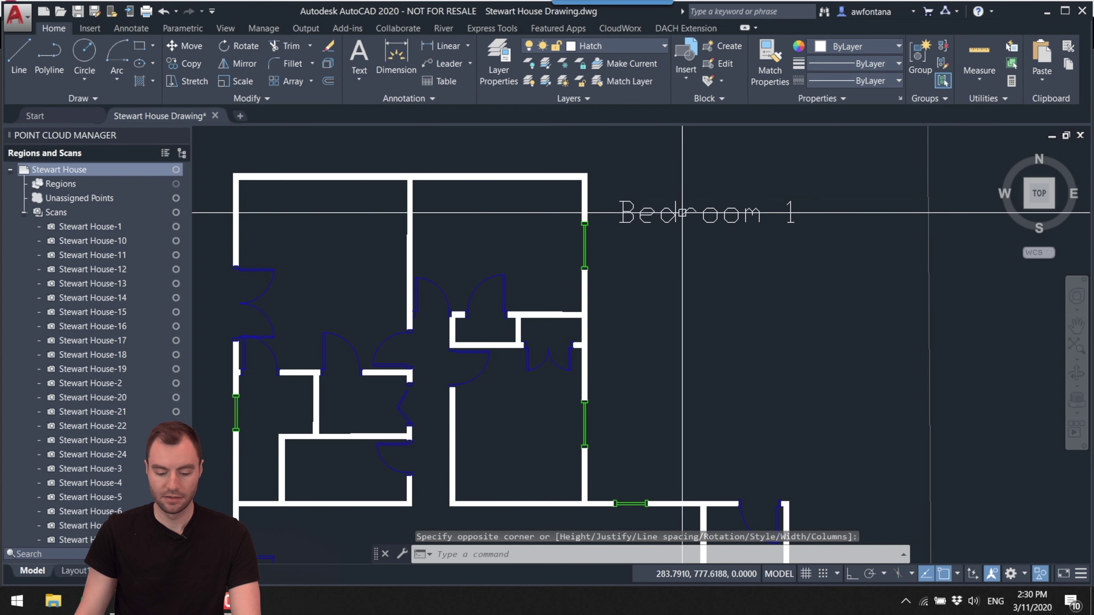
- Reopen the Bedroom 1 label and set its text height to 12
scroll(894, 259, "down", 3)
scroll(923, 223, "up", 3)
double_click(824, 244)
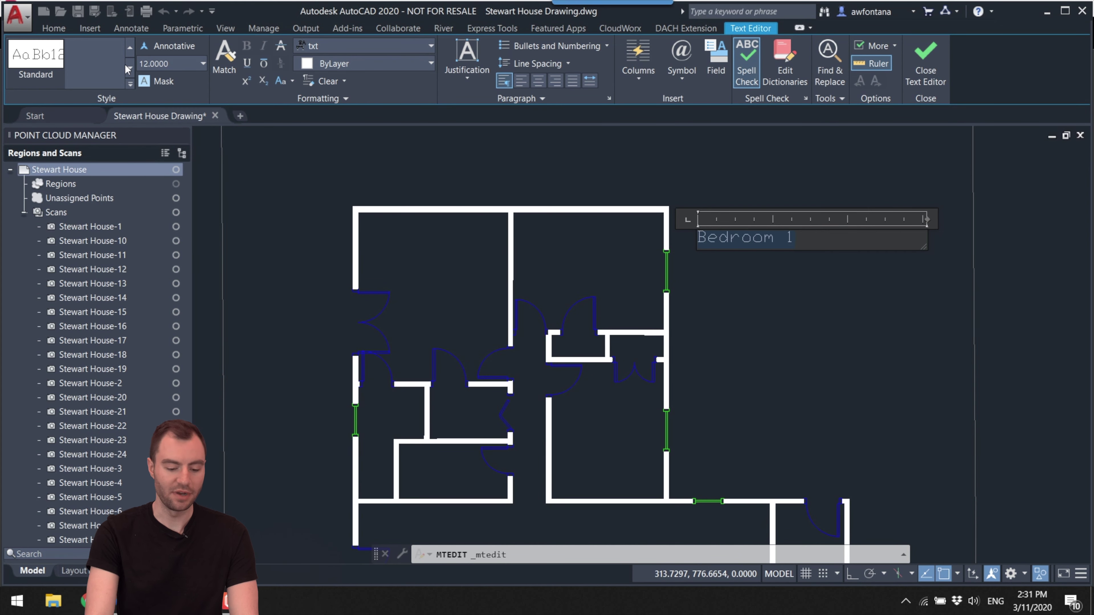
left_click(780, 288)
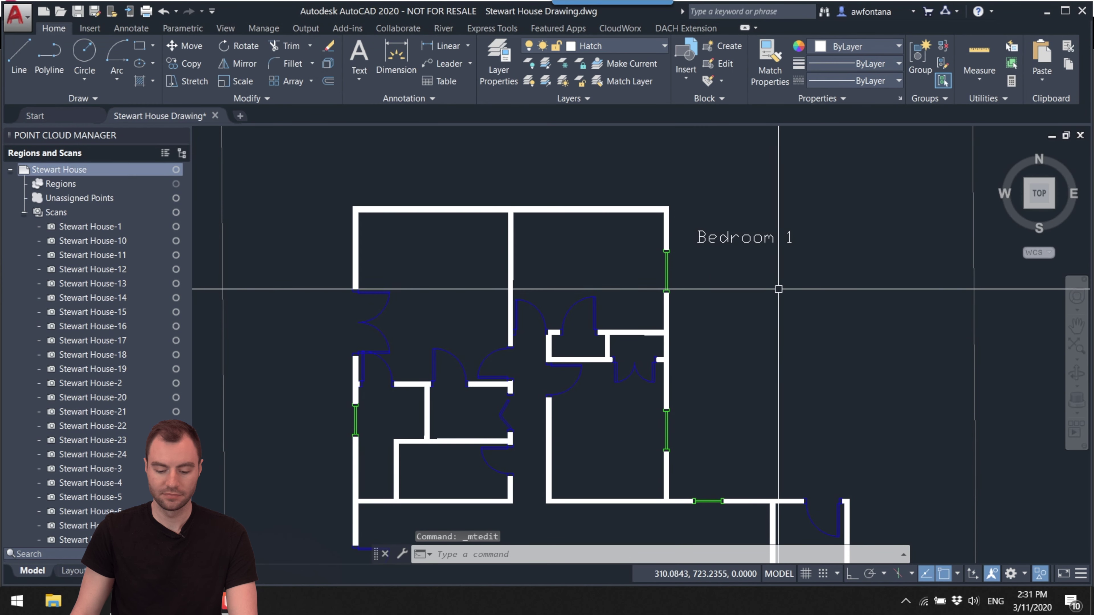
- Copy the Bedroom 1 label into the two north bedrooms, the bedroom south of them and the small west room
left_click(715, 233)
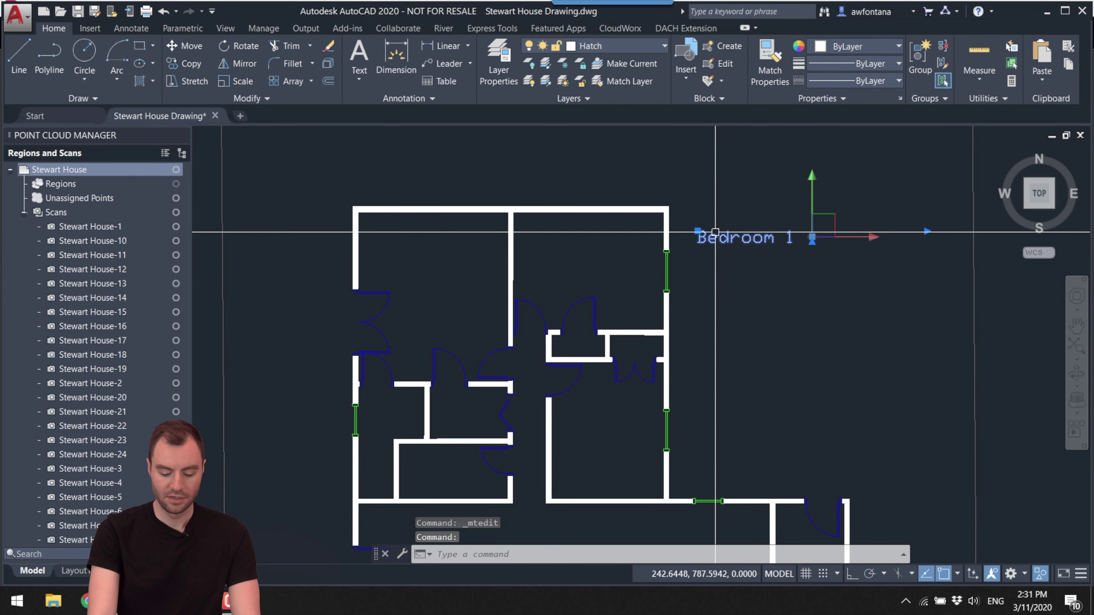
key("Return")
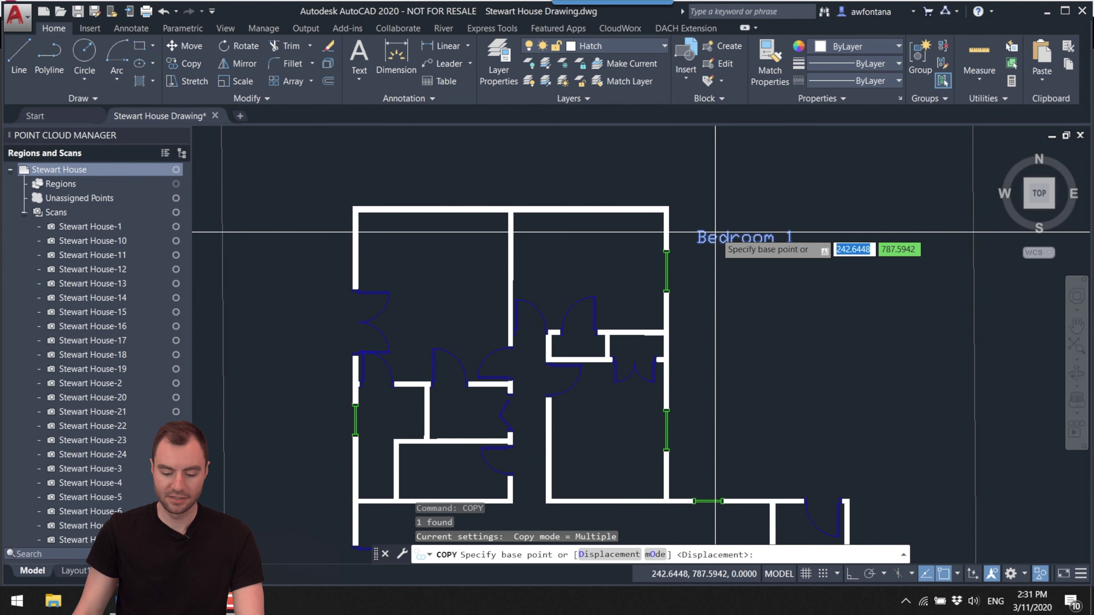
left_click(742, 240)
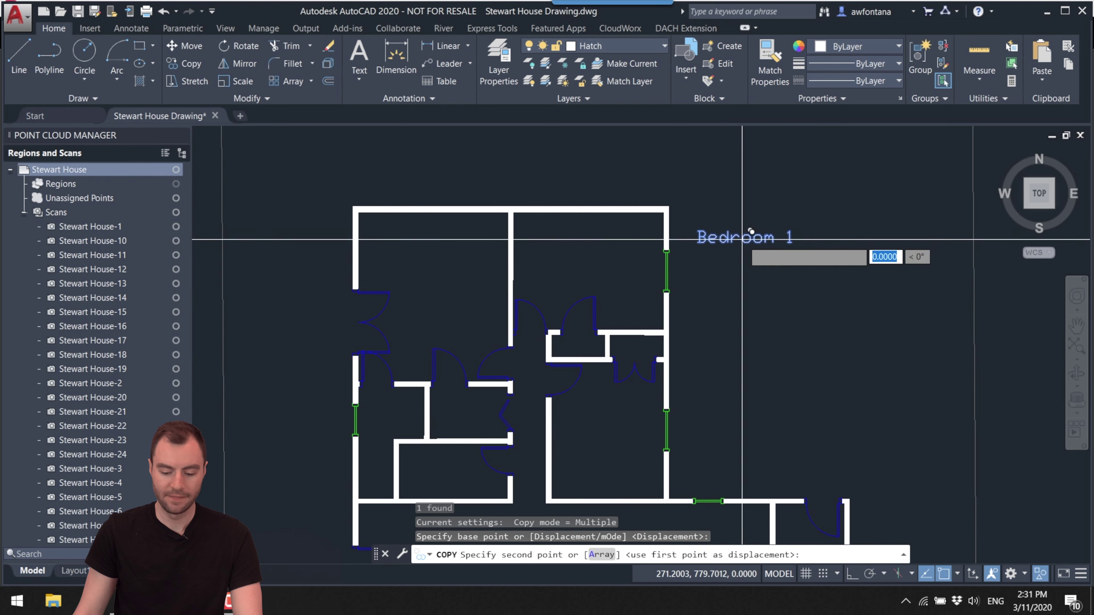
left_click(427, 263)
left_click(584, 261)
middle_click_drag(587, 321, 562, 169)
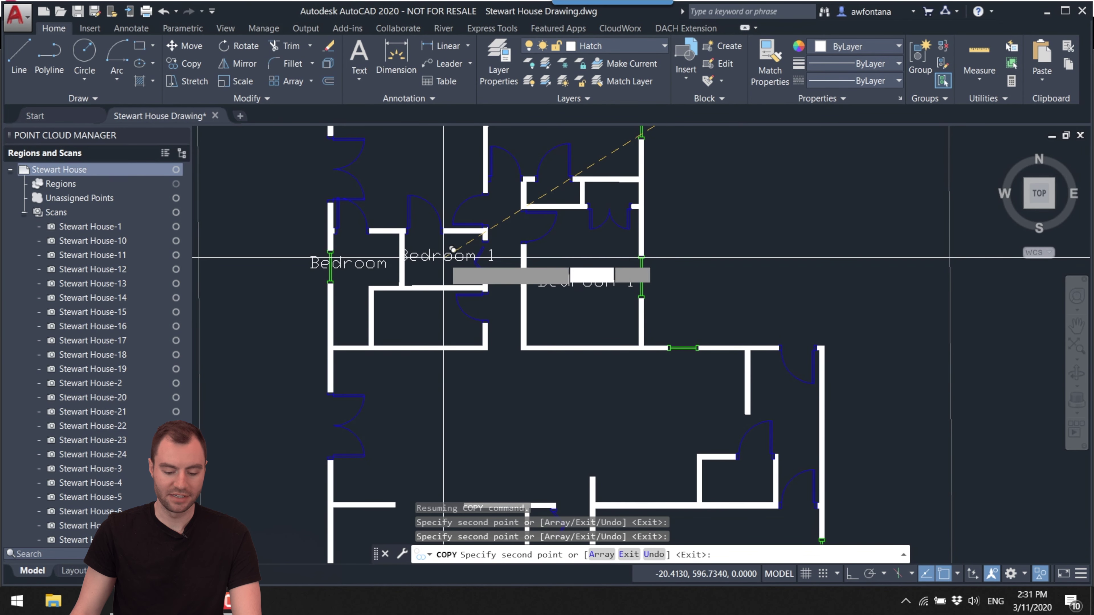
- Continue copying the label into the closet, the bathroom, the two central living areas, the southwest room and the garage, and end the command
left_click(458, 251)
left_click(439, 313)
left_click(453, 431)
left_click(646, 423)
middle_click_drag(646, 422, 648, 214)
left_click(434, 395)
left_click(699, 422)
key("Escape")
middle_click_drag(586, 280, 593, 339)
scroll(592, 339, "down", 5)
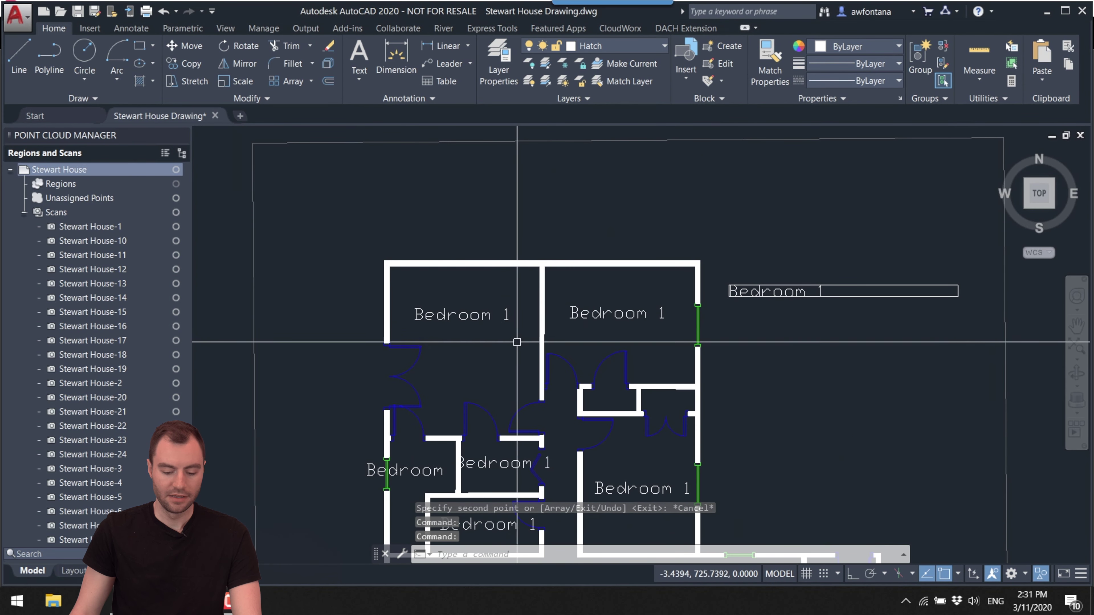
- Change the northeast room's label to "Bedroom 2" and the label of the bedroom south of it to "Bedroom 3"
middle_click_drag(486, 327, 493, 276)
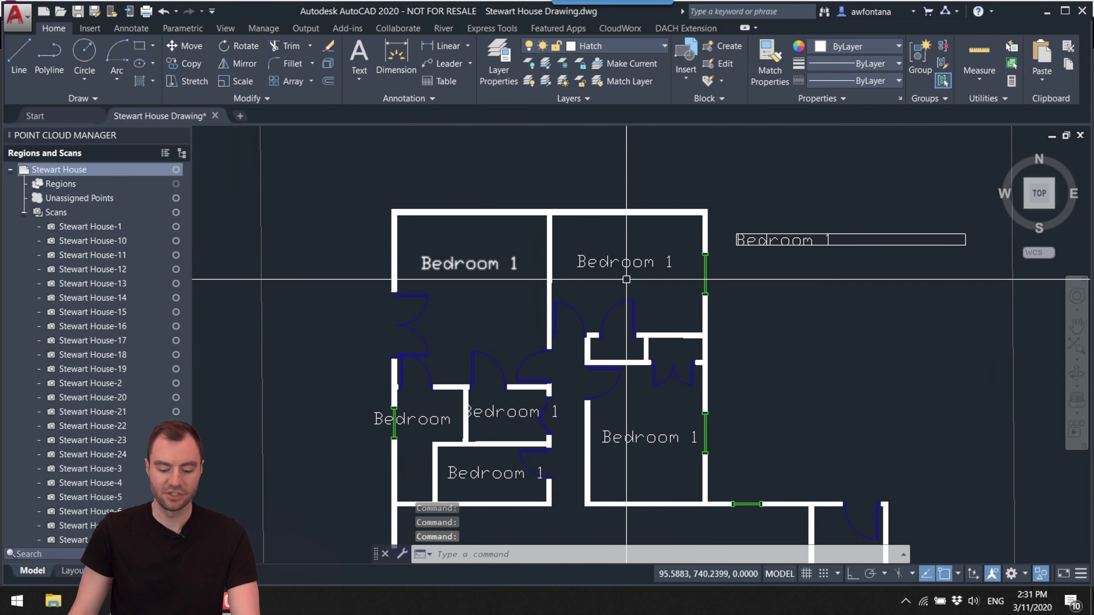
double_click(670, 262)
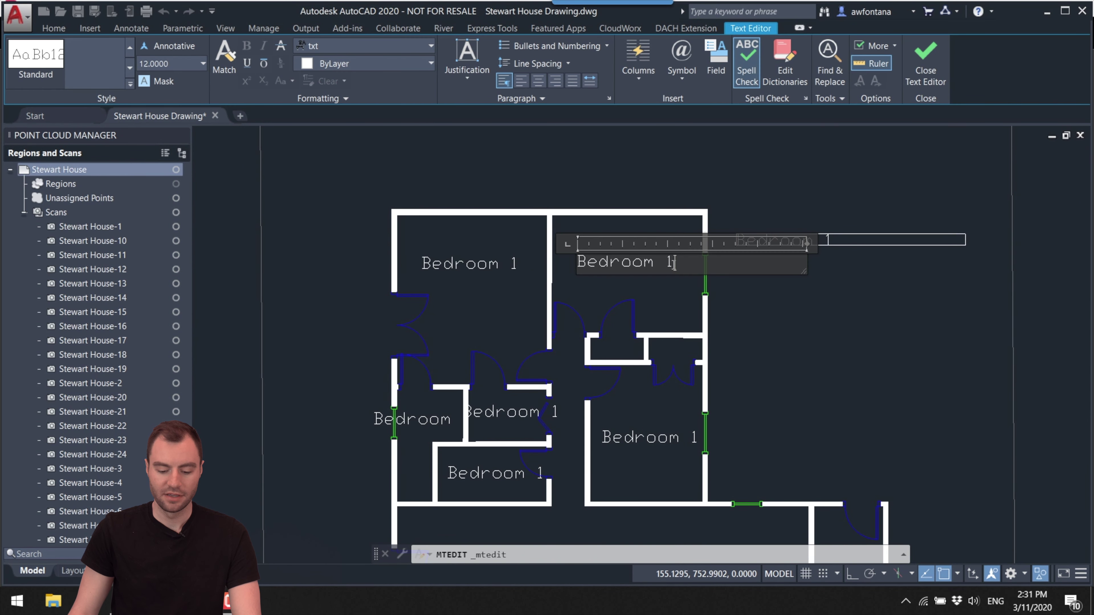
left_click(661, 346)
middle_click_drag(650, 403, 654, 309)
double_click(666, 345)
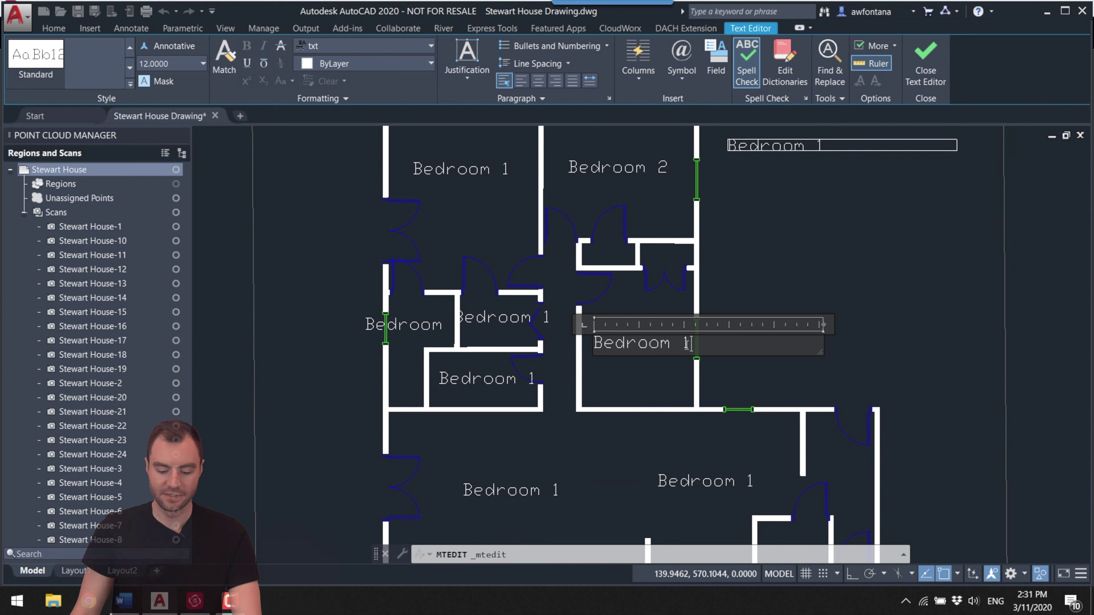
key("End")
key("BackSpace")
type("3")
left_click(667, 365)
- Change the label of the room south of the closet to "Bathroom 1" and the closet's label to "Closet"
middle_click_drag(667, 364, 732, 375)
double_click(543, 390)
type("Bathroom 1")
left_click(548, 440)
double_click(517, 331)
type("Closet")
left_click(520, 345)
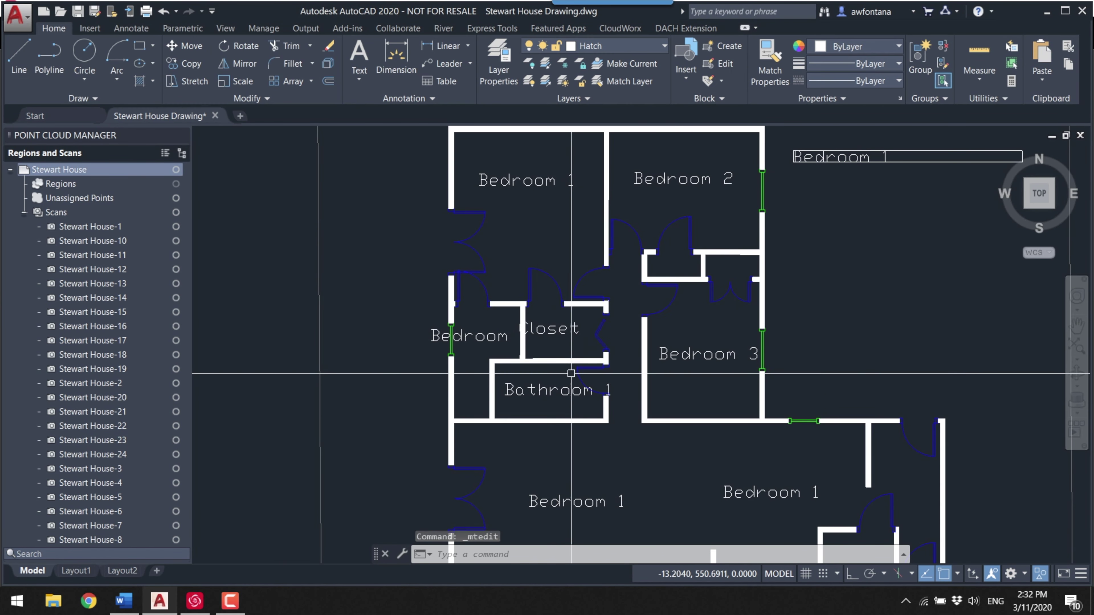
- Change the label of the narrow west room beside the closet to "Bathroom 2"
double_click(469, 335)
type("Bathroom1")
key("BackSpace")
type("2")
left_click(425, 371)
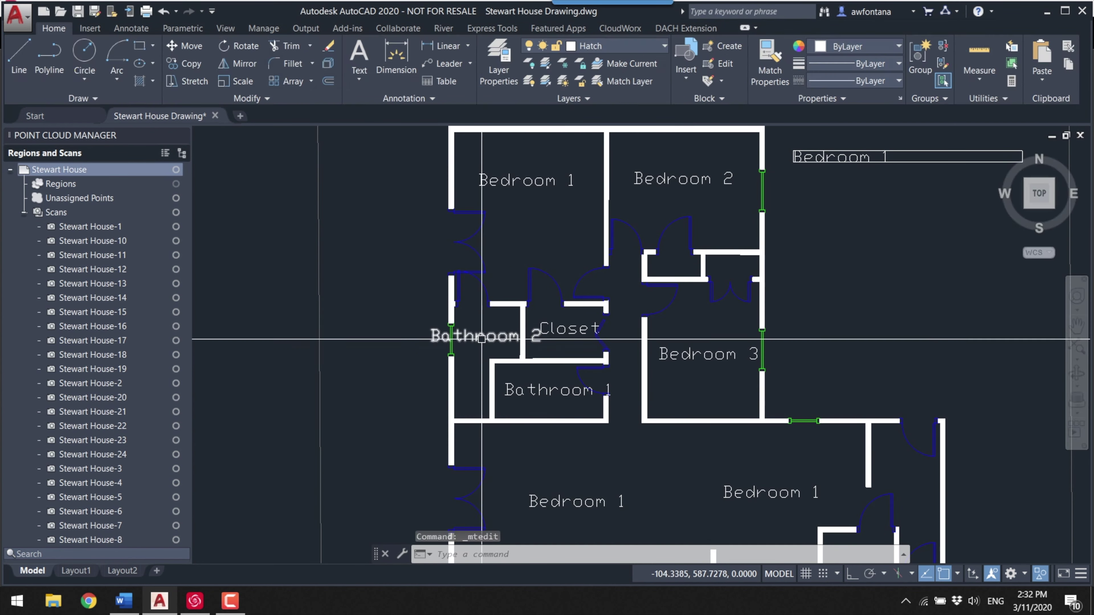
- Change the labels of the two central living areas to "Dining Room" on the west and "Kitchen" on the east
middle_click_drag(480, 501, 434, 378)
double_click(530, 379)
type("Dining Room")
double_click(725, 370)
type("Kitchen")
left_click(629, 413)
- Change the southwest room's label to "Living Room" and the southeast room's label to "Garage"
middle_click_drag(629, 413, 648, 259)
double_click(538, 387)
type("Living Room")
double_click(797, 399)
type("Garage")
- Rotate the "Bathroom 2" label by 90 degrees and position it inside the narrow west room
middle_click_drag(556, 129, 567, 420)
scroll(567, 420, "up", 2)
key("Escape")
type("ro")
key("Return")
type("90")
key("Return")
scroll(486, 334, "down", 4)
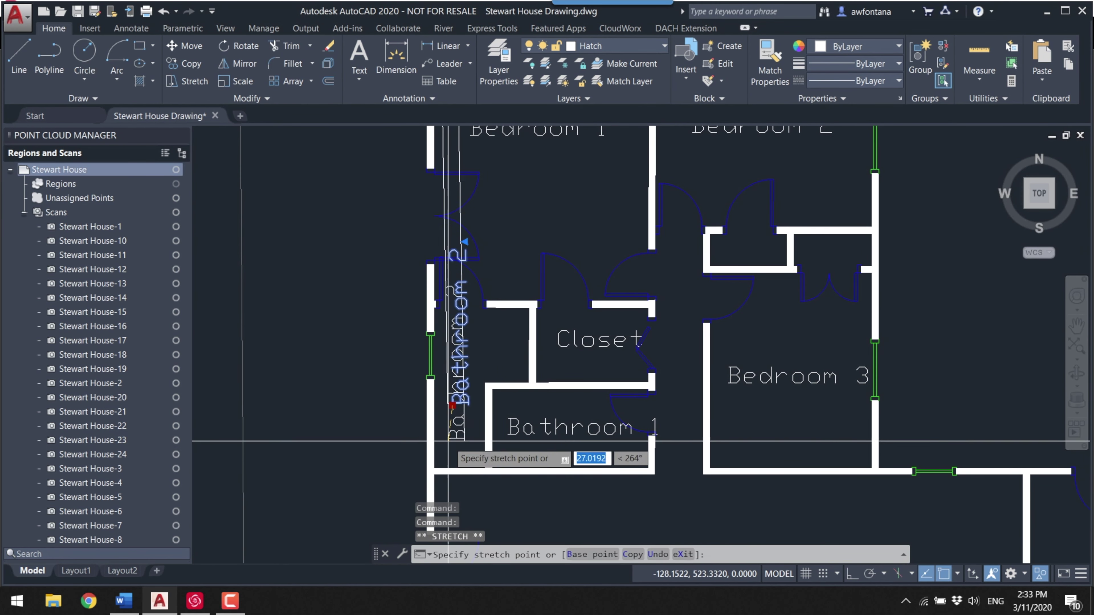
- Delete the leftover "Bedroom 1" label outside the house, east of Bedroom 2
left_click(707, 196)
left_click(734, 259)
key("Delete")
middle_click_drag(734, 259, 749, 318)
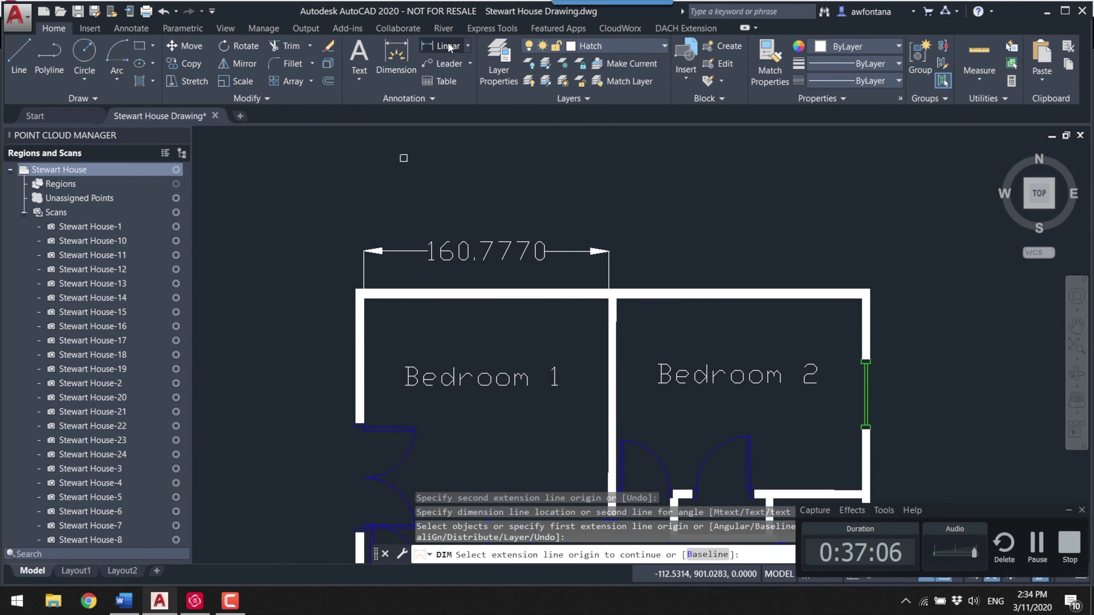
- Dimension the full width of the north wall across Bedroom 1 and Bedroom 2, placed above the Bedroom 1 dimension
left_click(363, 296)
left_click(866, 296)
left_click(855, 142)
scroll(603, 302, "down", 3)
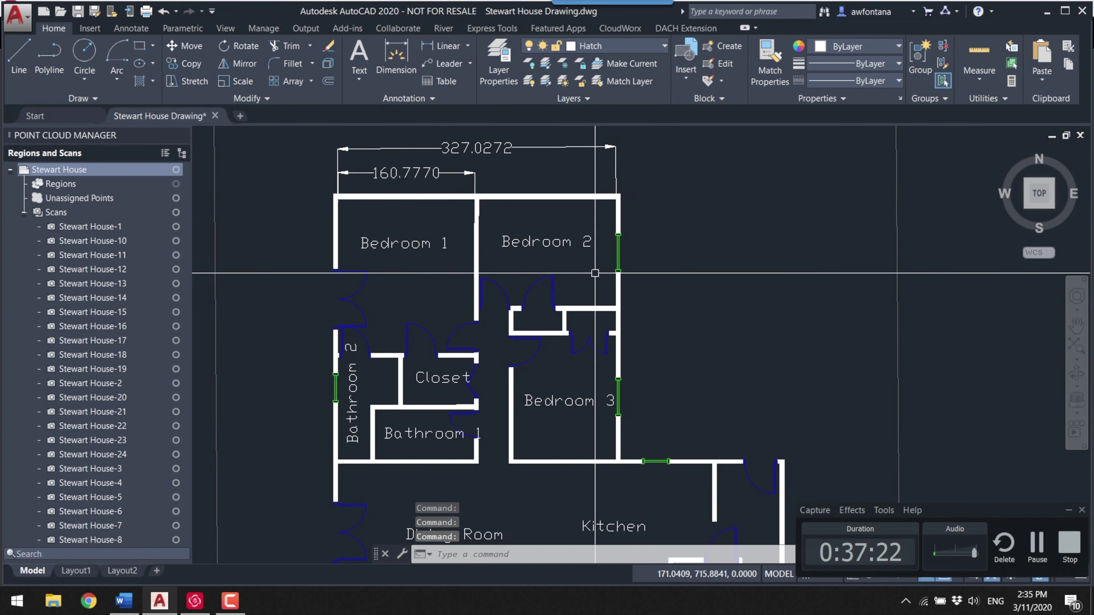
- Dimension the east wall along Bedrooms 2 and 3 and the kitchen's north wall from Bedroom 3 to the house's east corner
left_click(616, 197)
left_click(616, 460)
left_click(690, 328)
scroll(646, 387, "up", 3)
left_click(618, 416)
left_click(781, 463)
left_click(767, 329)
- Dimension the length of the living room's west wall, placing the dimension outside the house
scroll(646, 344, "down", 3)
scroll(474, 324, "up", 3)
left_click(435, 322)
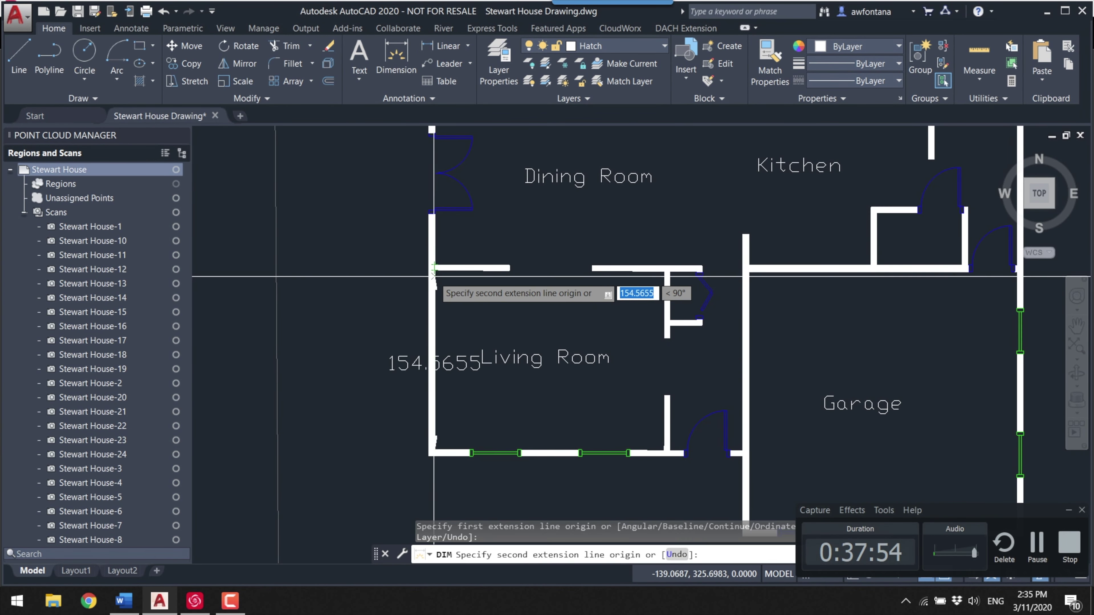
left_click(435, 518)
scroll(431, 301, "down", 1)
left_click(403, 267)
- Dimension the living room's width along its south wall, placing the dimension below the house
scroll(403, 302, "up", 2)
left_click(436, 371)
left_click(569, 371)
scroll(517, 371, "up", 3)
scroll(517, 370, "down", 3)
left_click(508, 379)
- Dimension the garage's width between its west and east walls, placed inside near the garage door
scroll(625, 345, "up", 3)
left_click(550, 406)
left_click(710, 405)
left_click(629, 427)
- Dimension the garage's north-south depth, placing the dimension inside along the east wall
scroll(629, 427, "down", 3)
scroll(687, 484, "up", 4)
left_click(687, 484)
scroll(687, 484, "down", 3)
left_click(612, 233)
left_click(549, 409)
- Move the text of the garage depth dimension to the west of its dimension line
left_click(530, 390)
right_click(537, 390)
left_click(560, 259)
left_click(528, 389)
scroll(701, 293, "down", 3)
scroll(610, 366, "down", 2)
scroll(560, 345, "down", 2)
double_click(488, 330)
key("Escape")
middle_click_drag(620, 379, 578, 350)
scroll(708, 342, "down", 2)
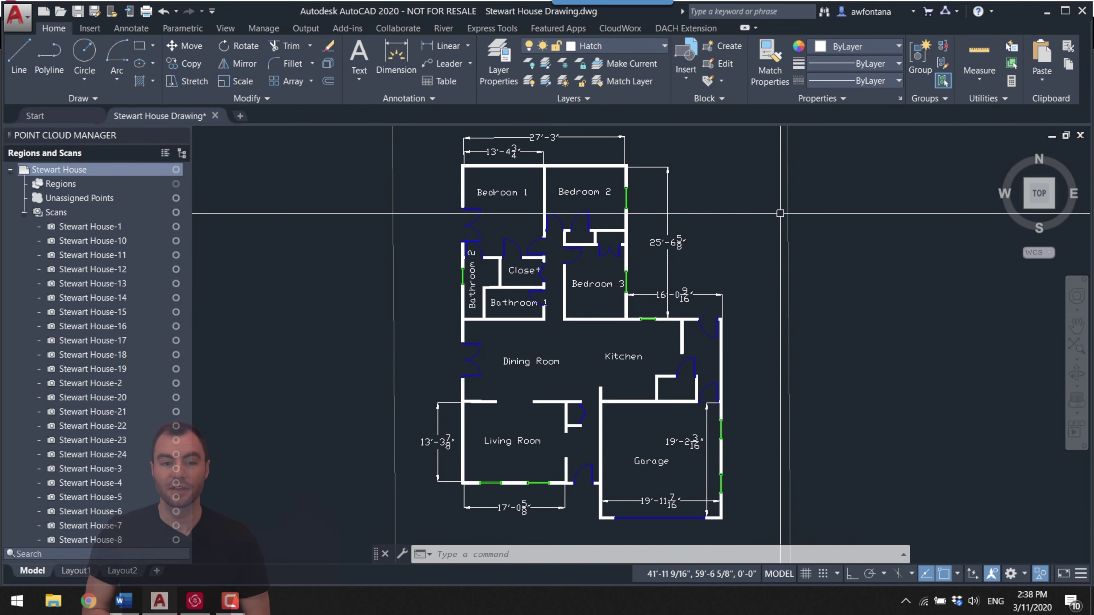